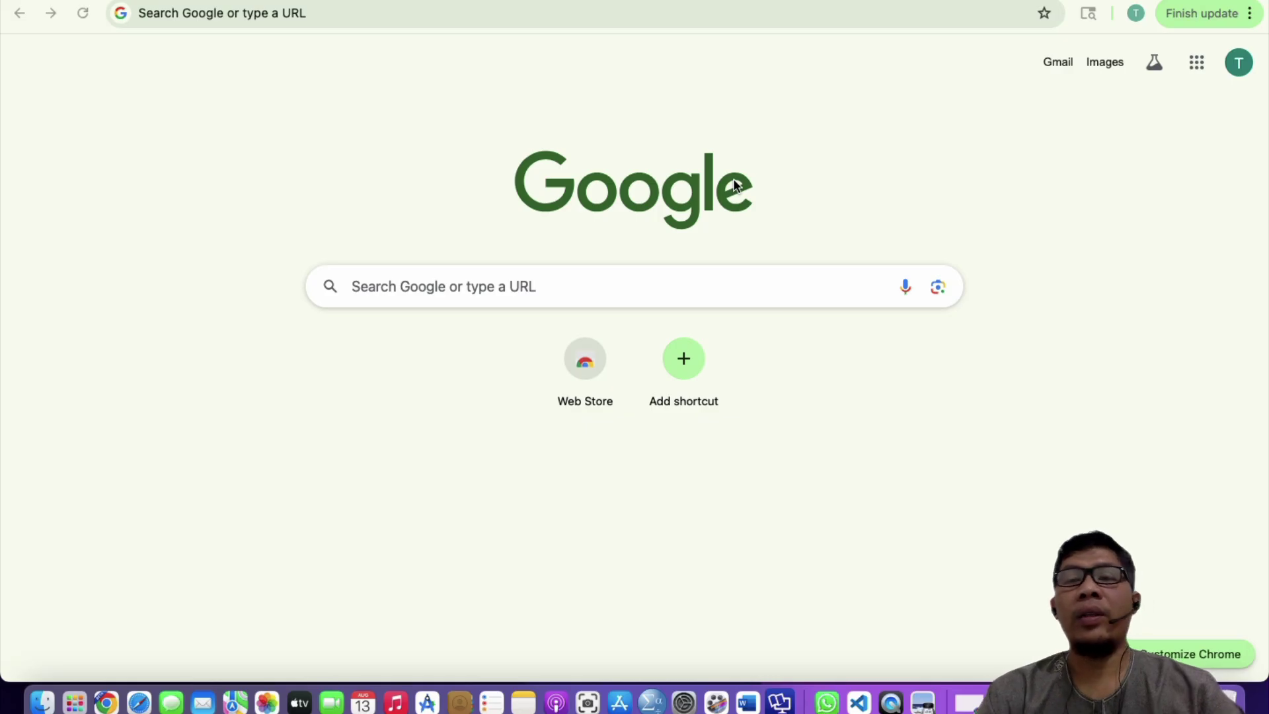
- Search Google for 'console cloud google'
left_click(193, 14)
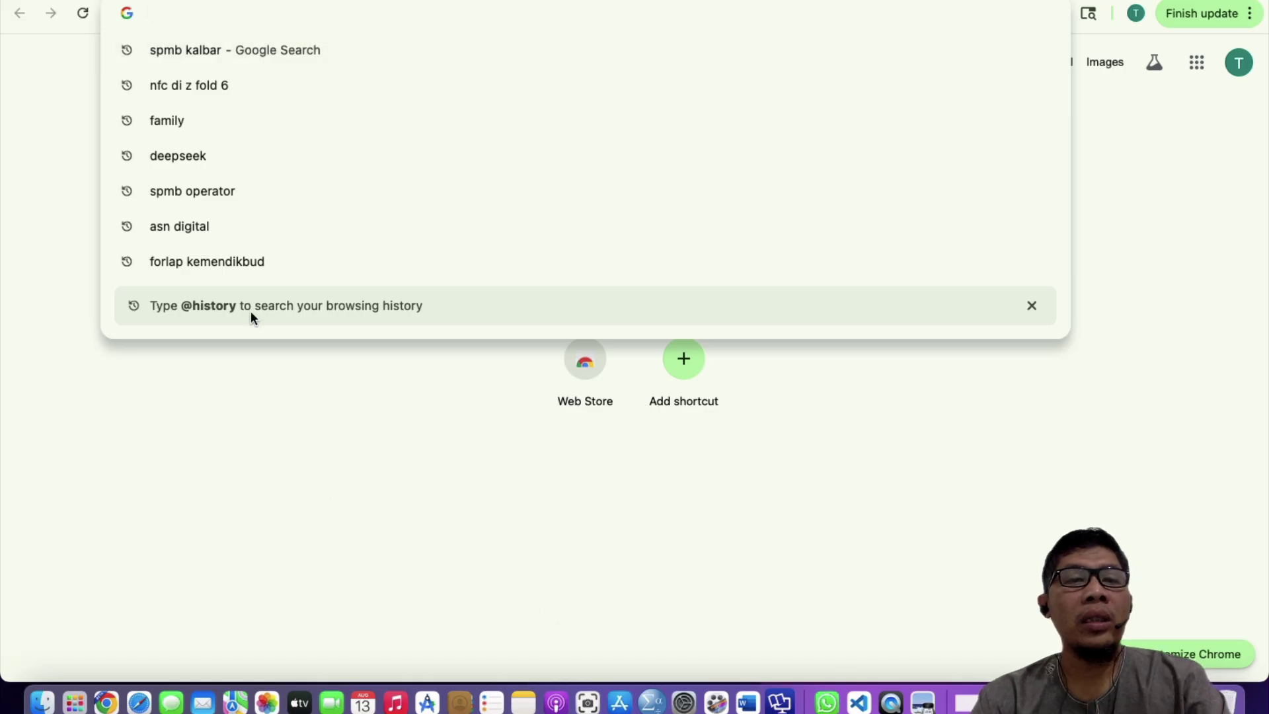
left_click(222, 402)
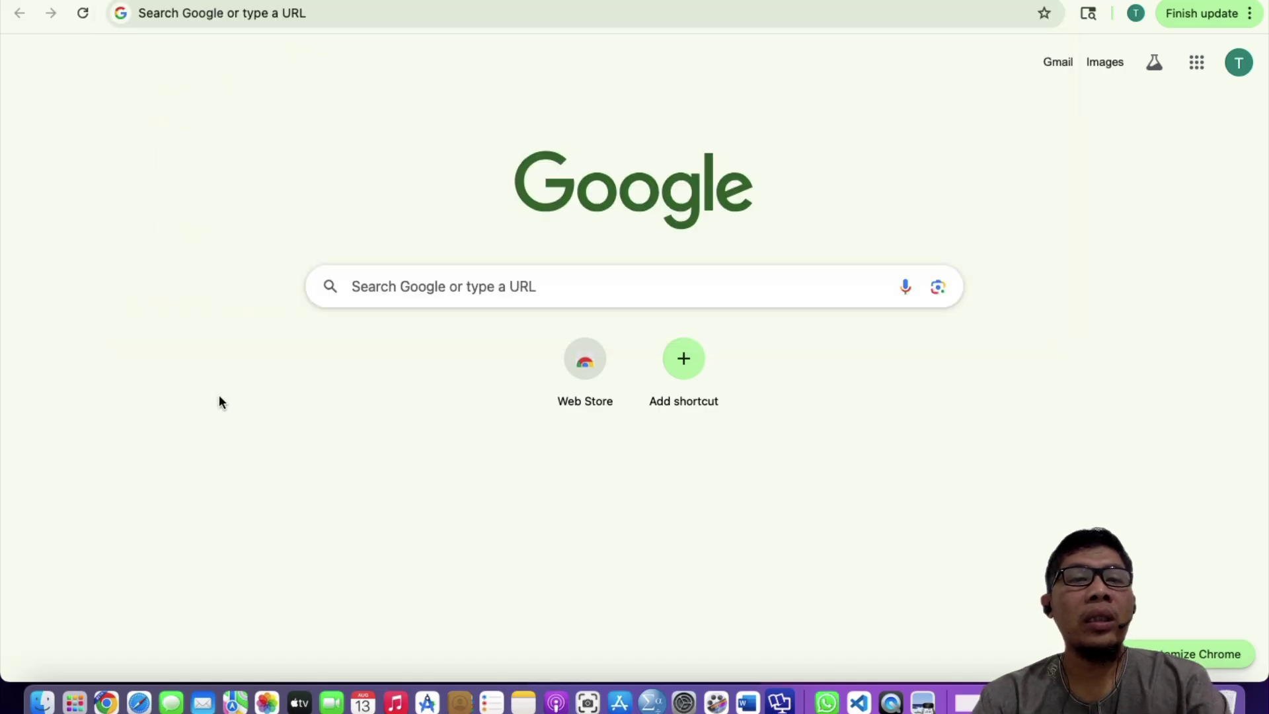
left_click(264, 20)
type("consol")
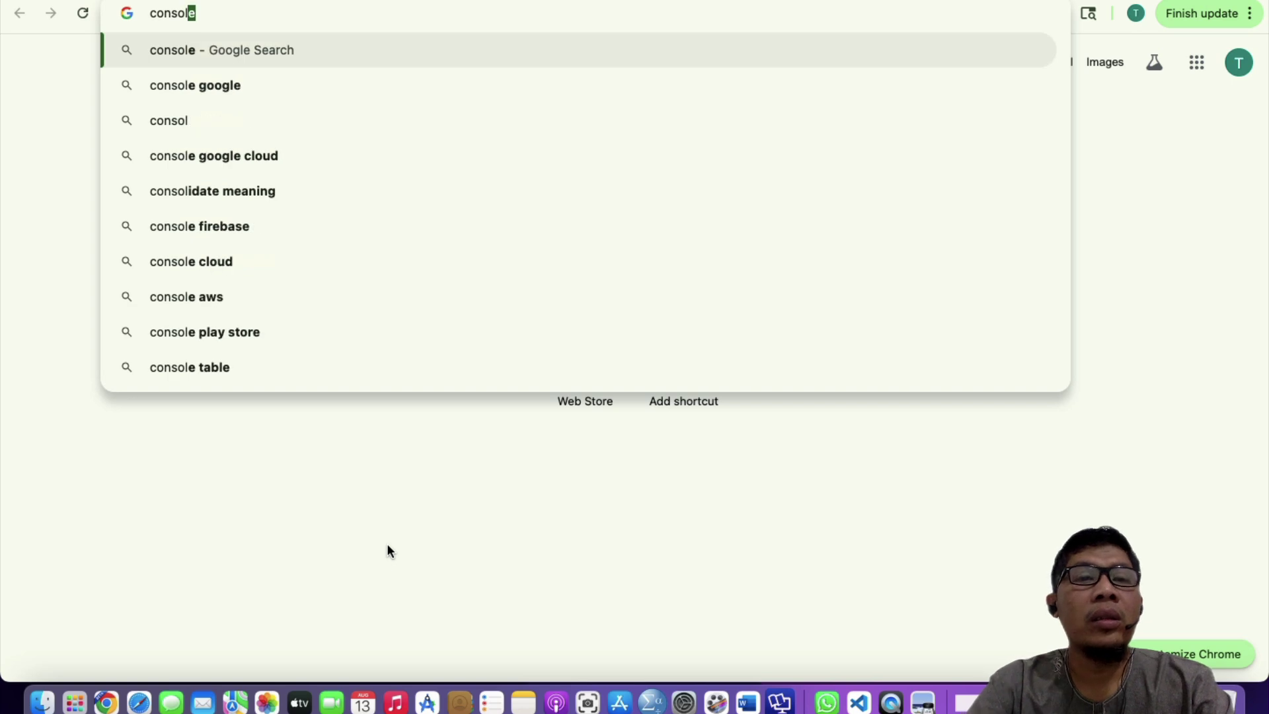
type("e")
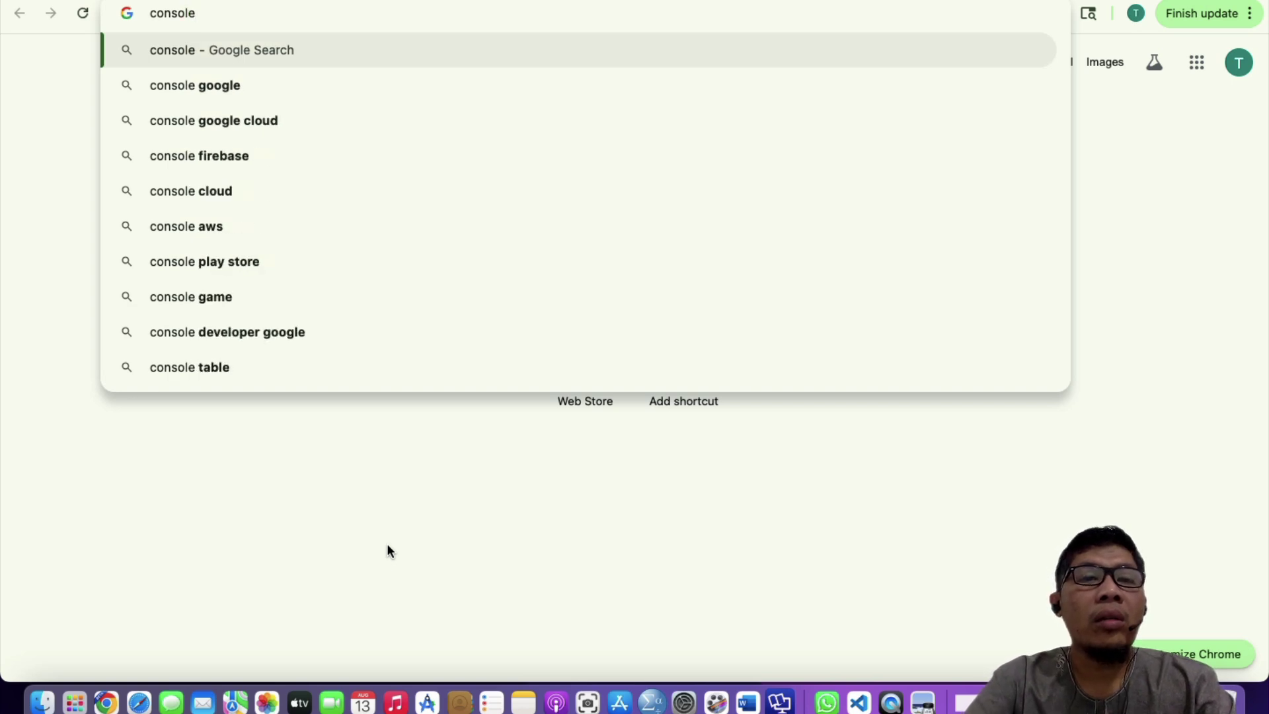
left_click(225, 128)
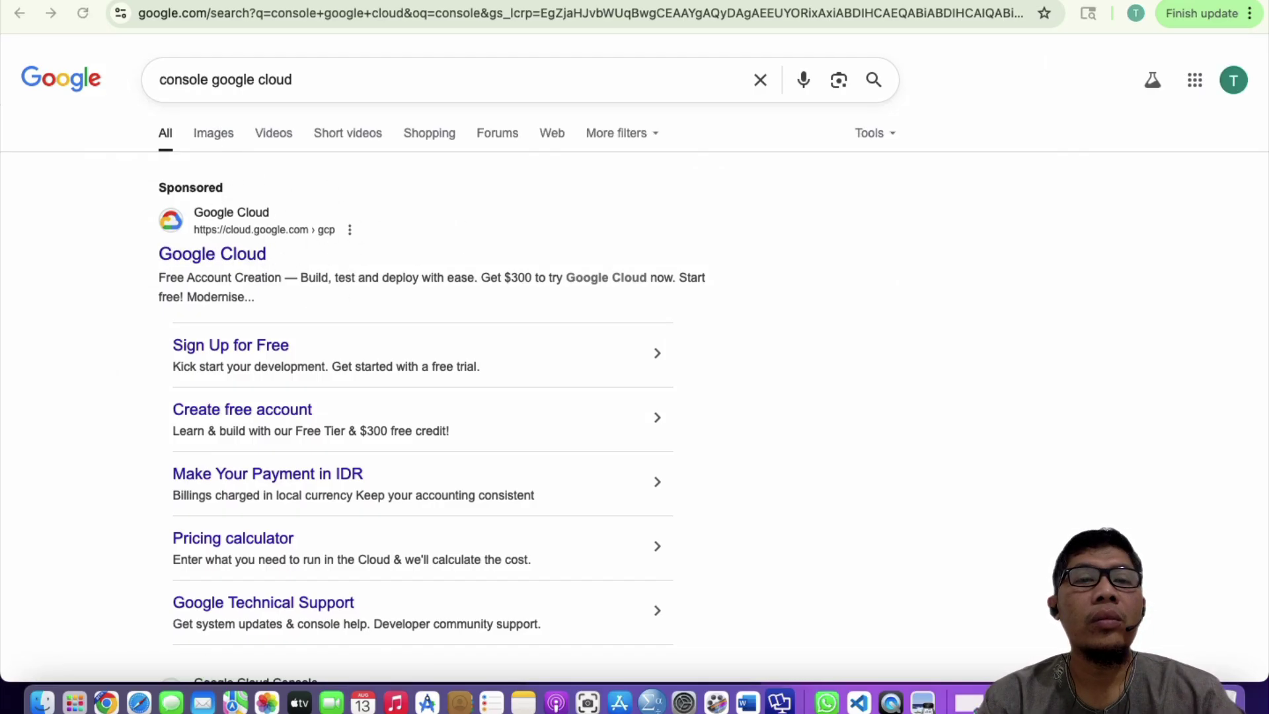
left_click(255, 6)
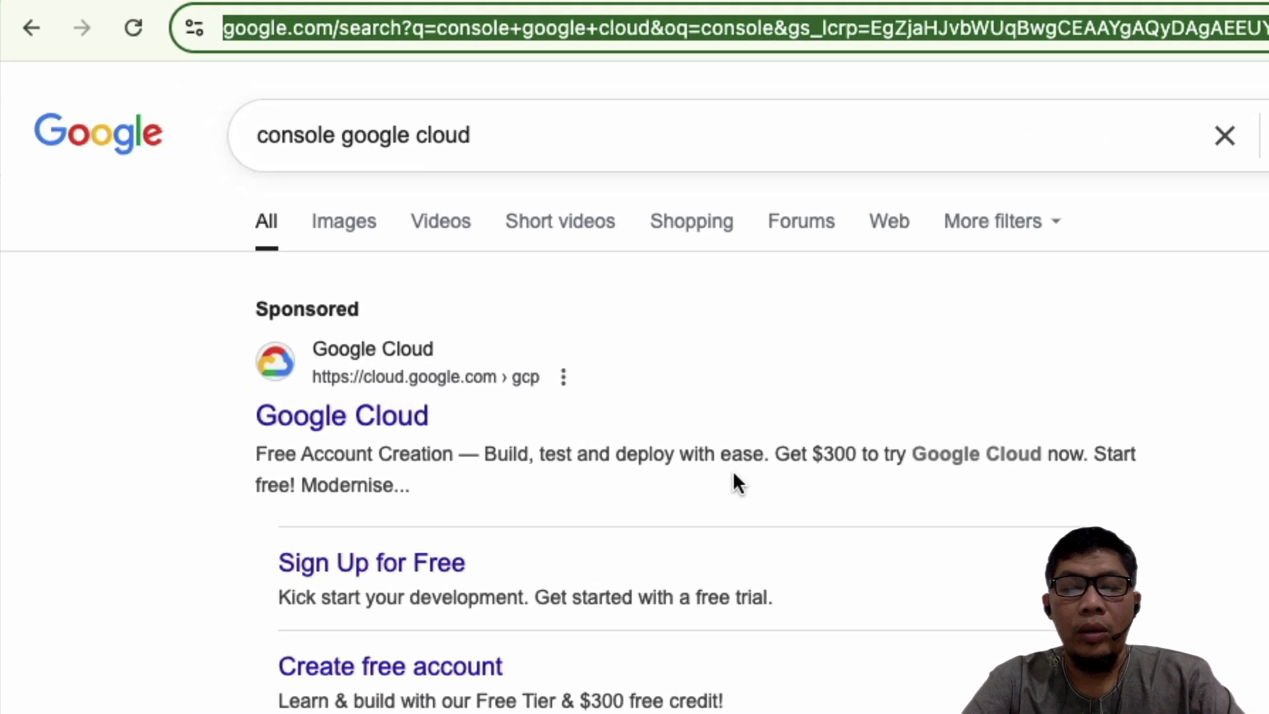
type("console")
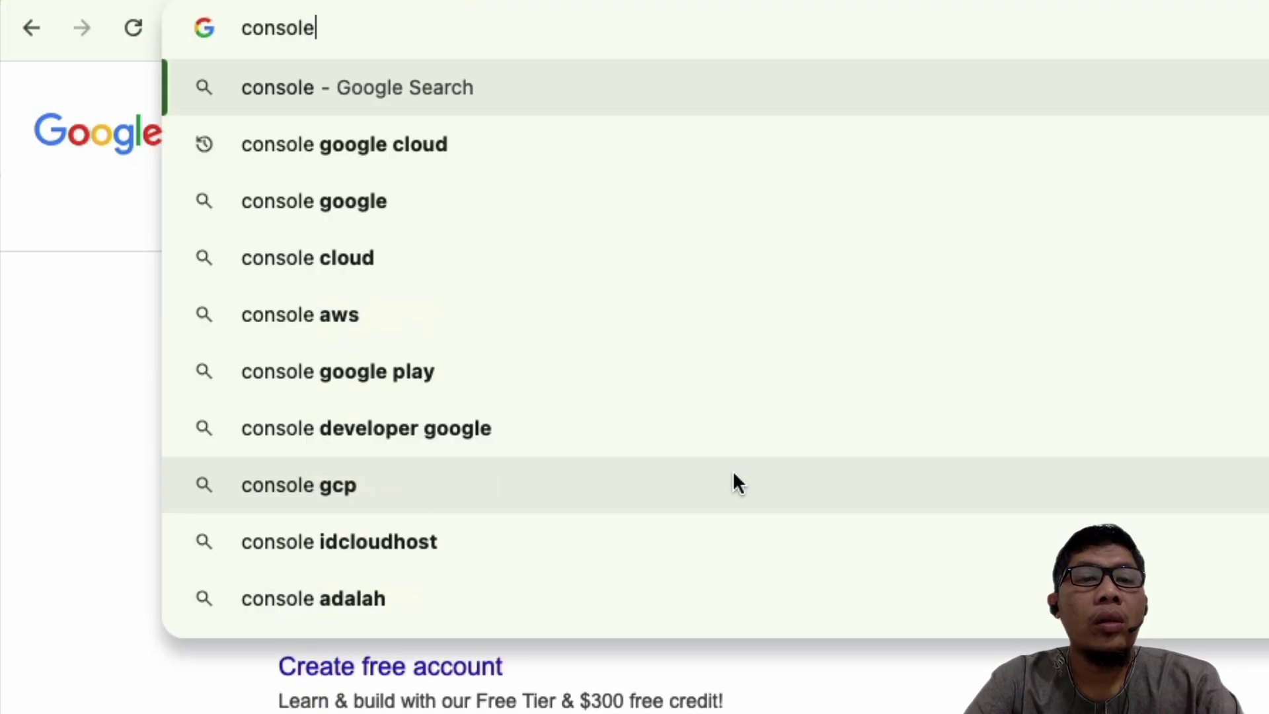
type(" clo")
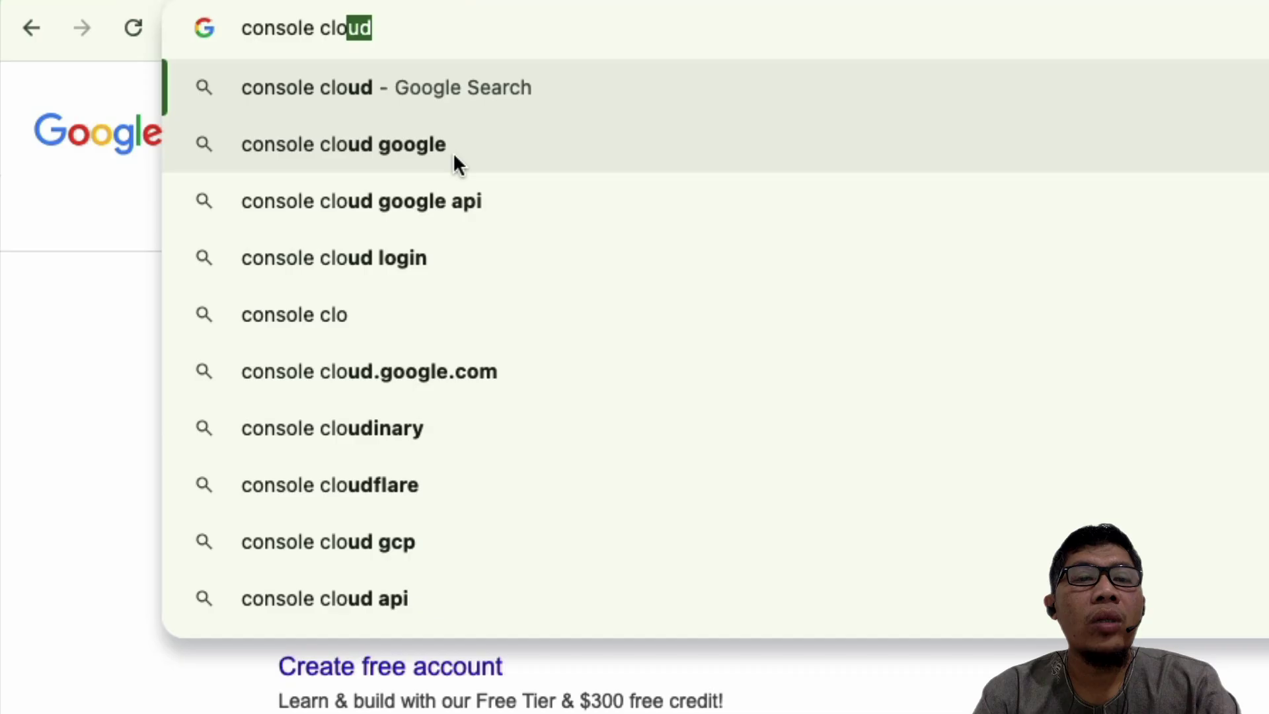
left_click(453, 152)
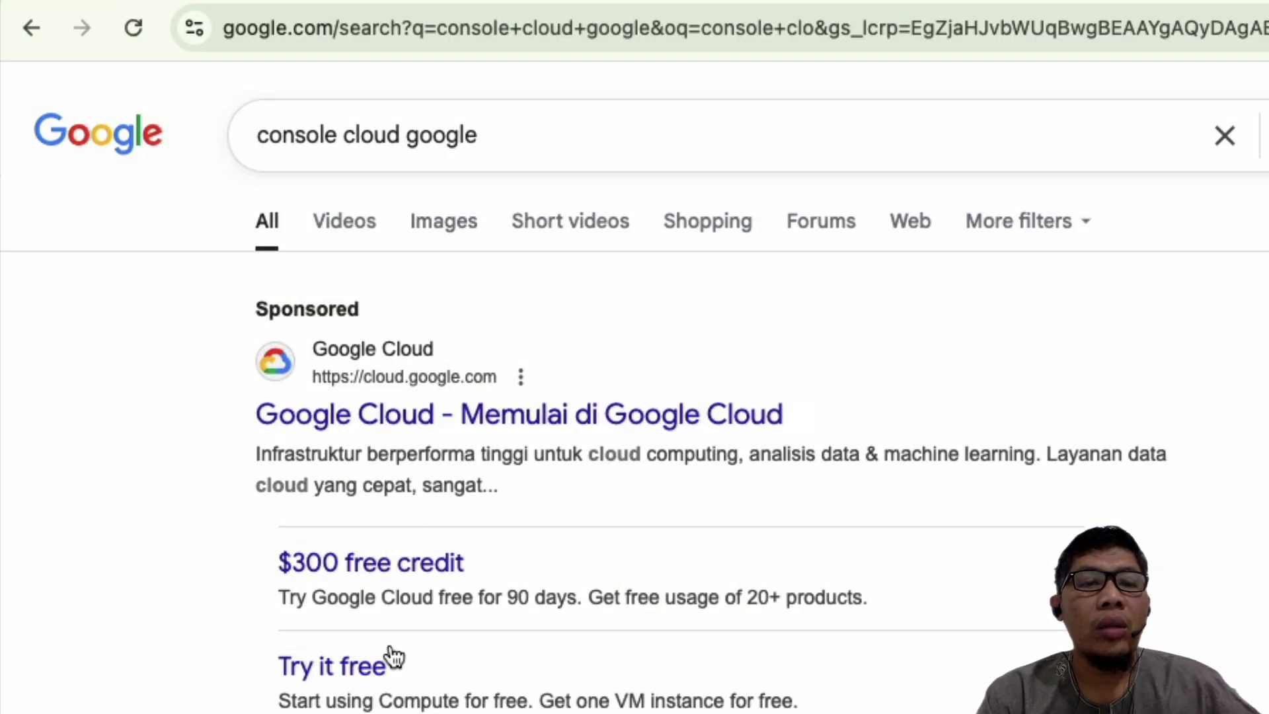
- Open the Google Cloud Console link from the search results
scroll(394, 657, "down", 10)
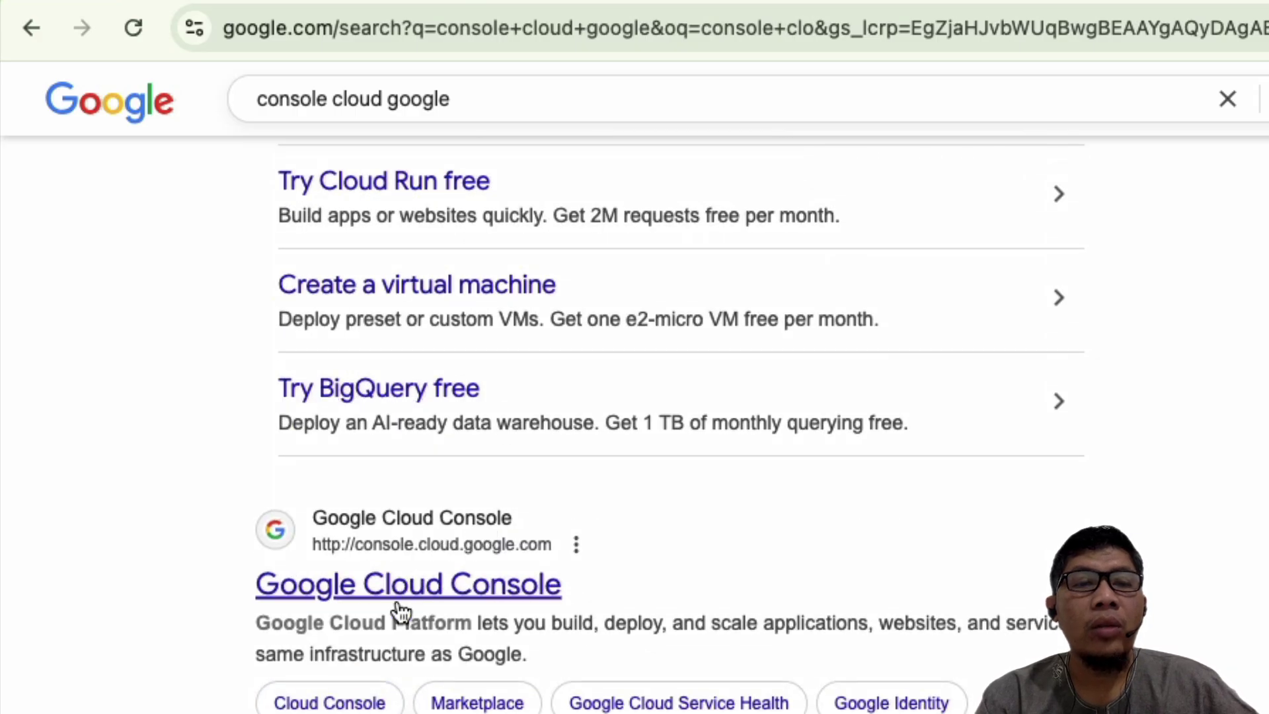
scroll(518, 383, "up", 8)
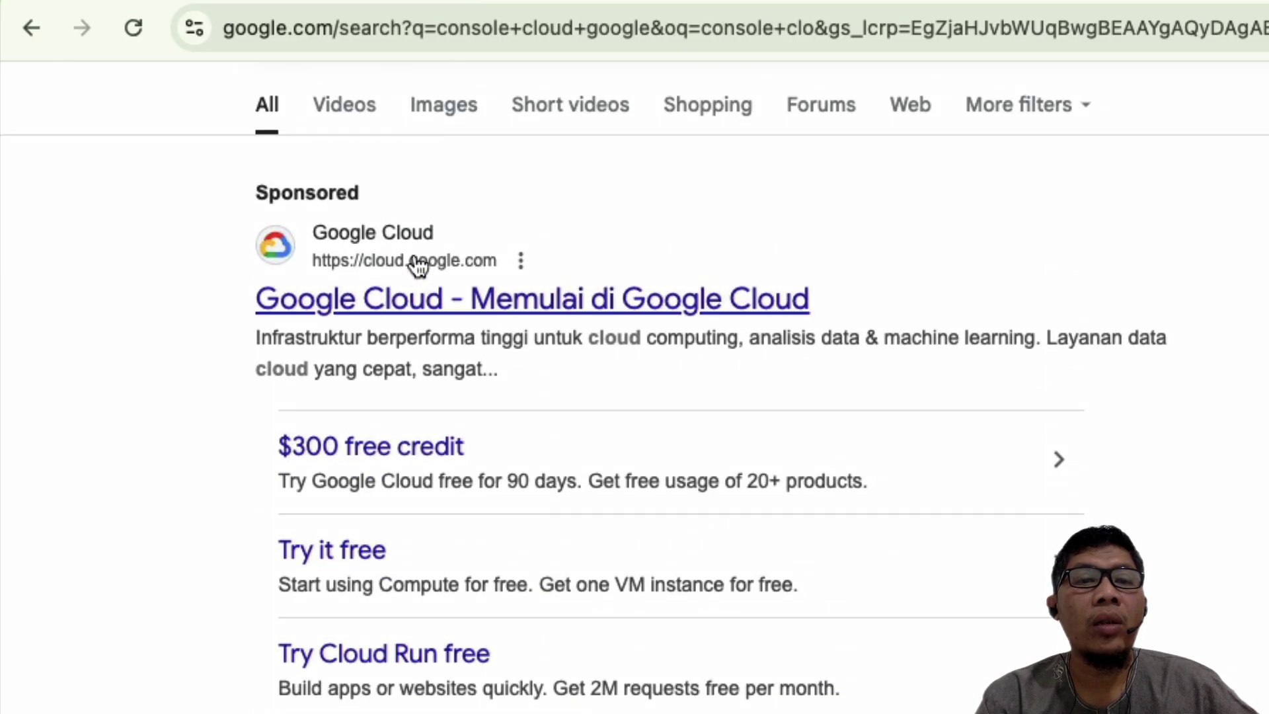
scroll(444, 410, "down", 7)
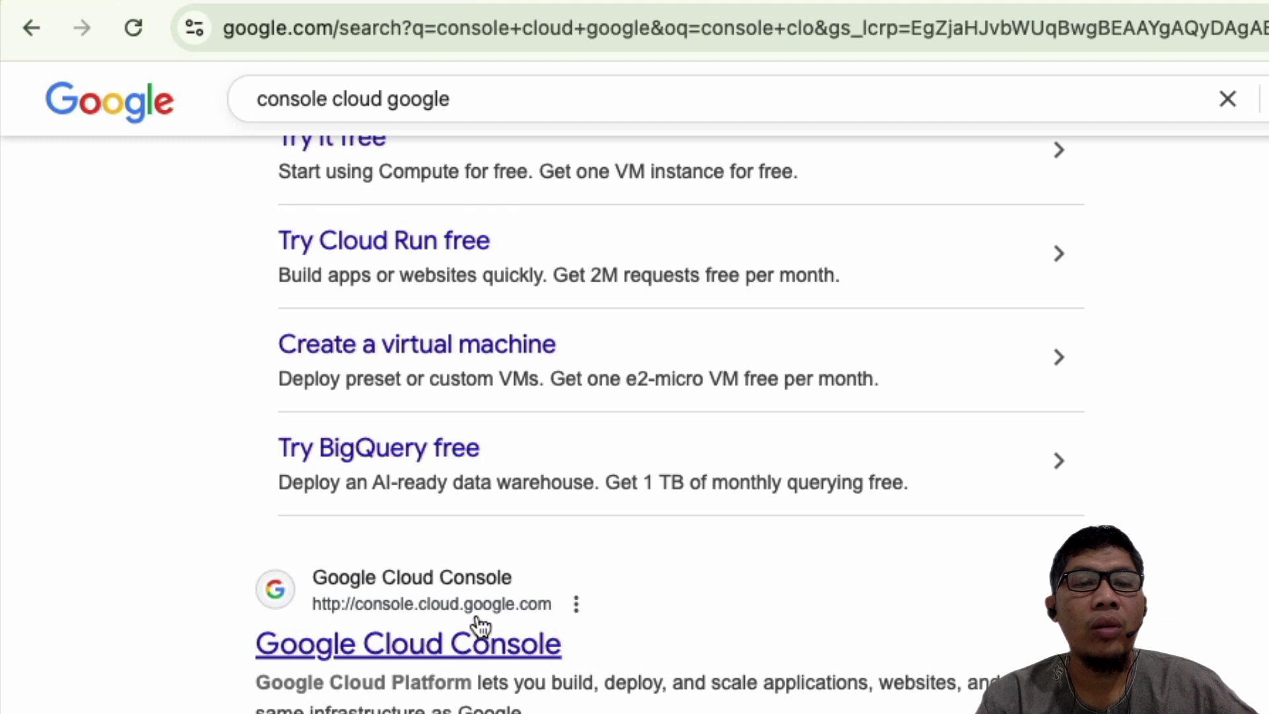
left_click(360, 646)
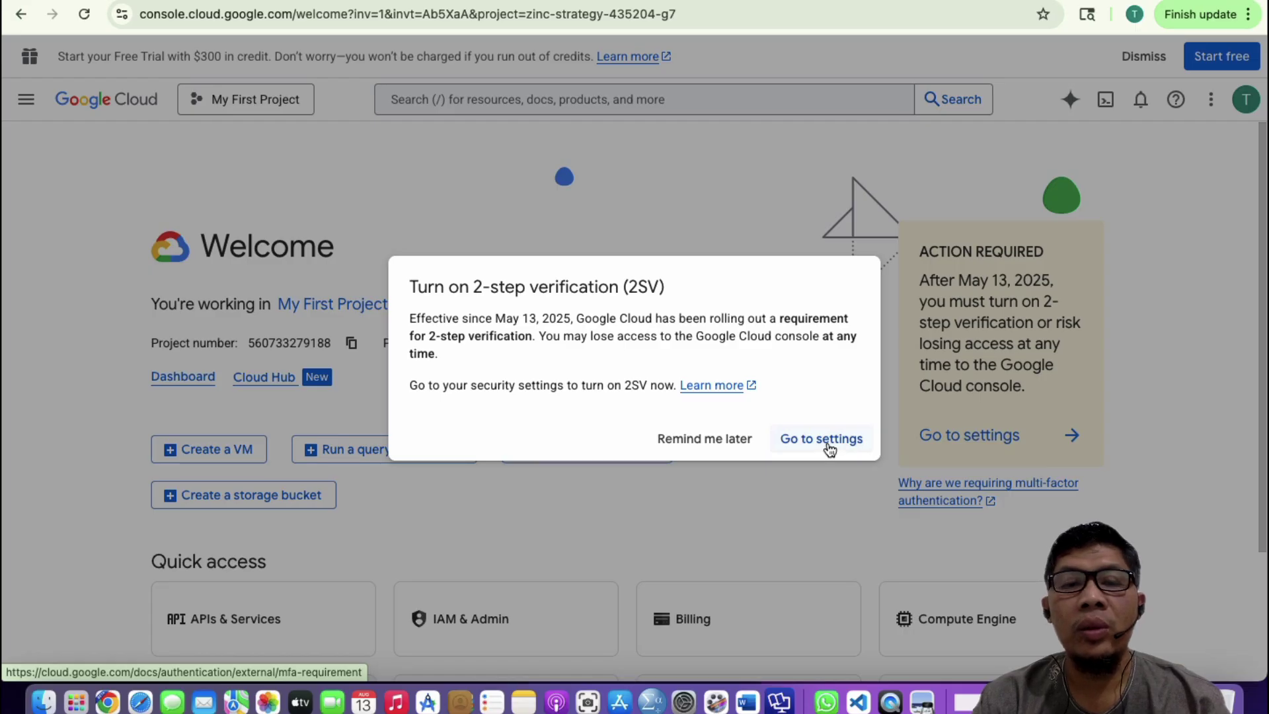
- Dismiss the 2-step verification reminder, then go to APIs & Services > Library
left_click(702, 440)
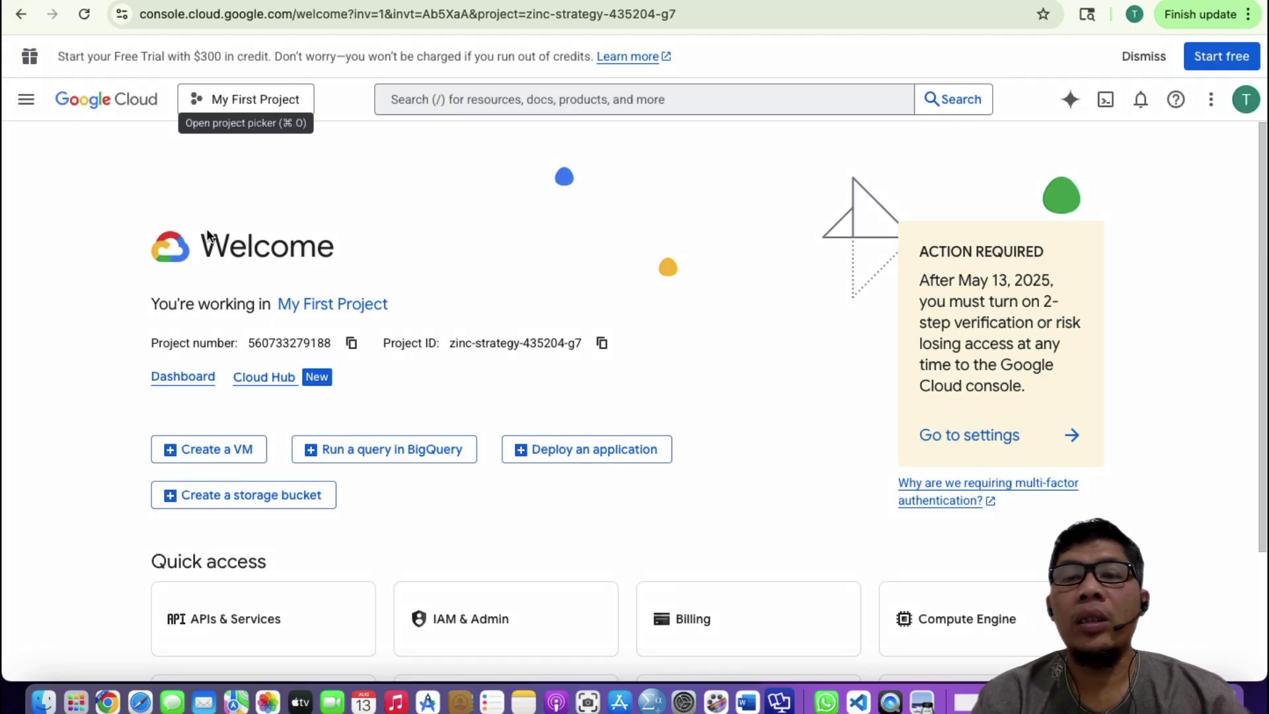
left_click(25, 104)
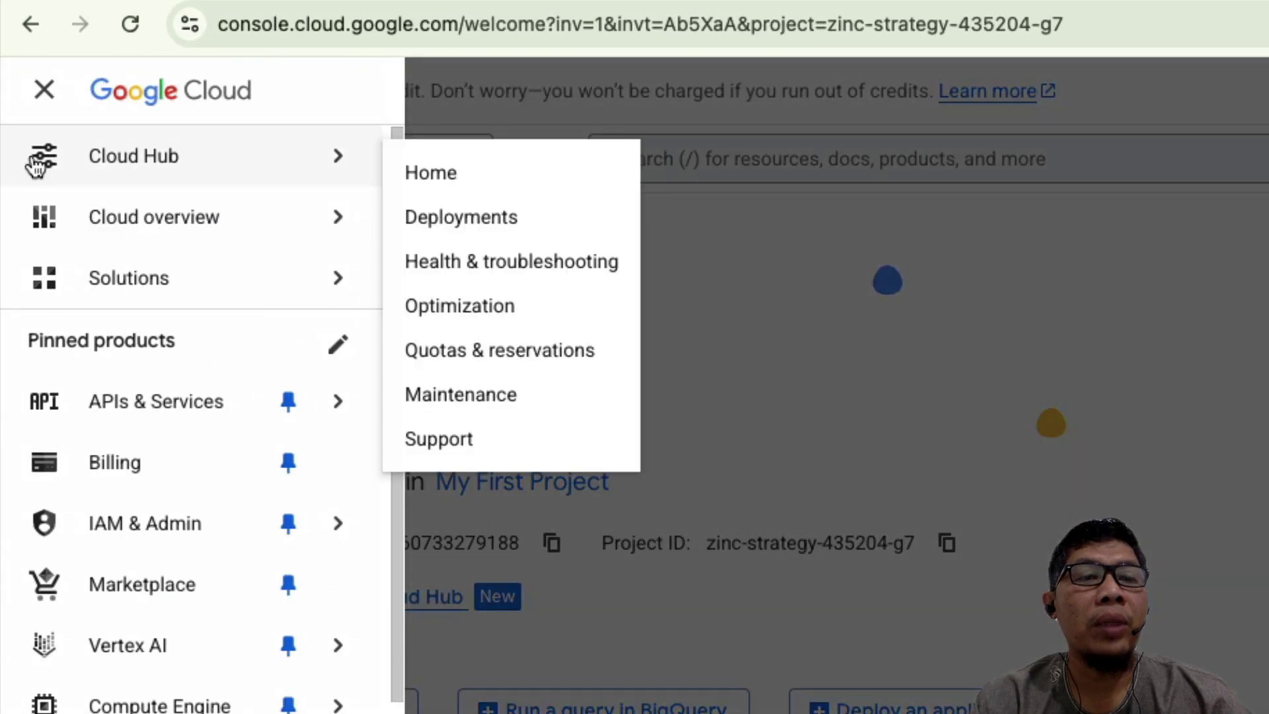
mouse_move(77, 156)
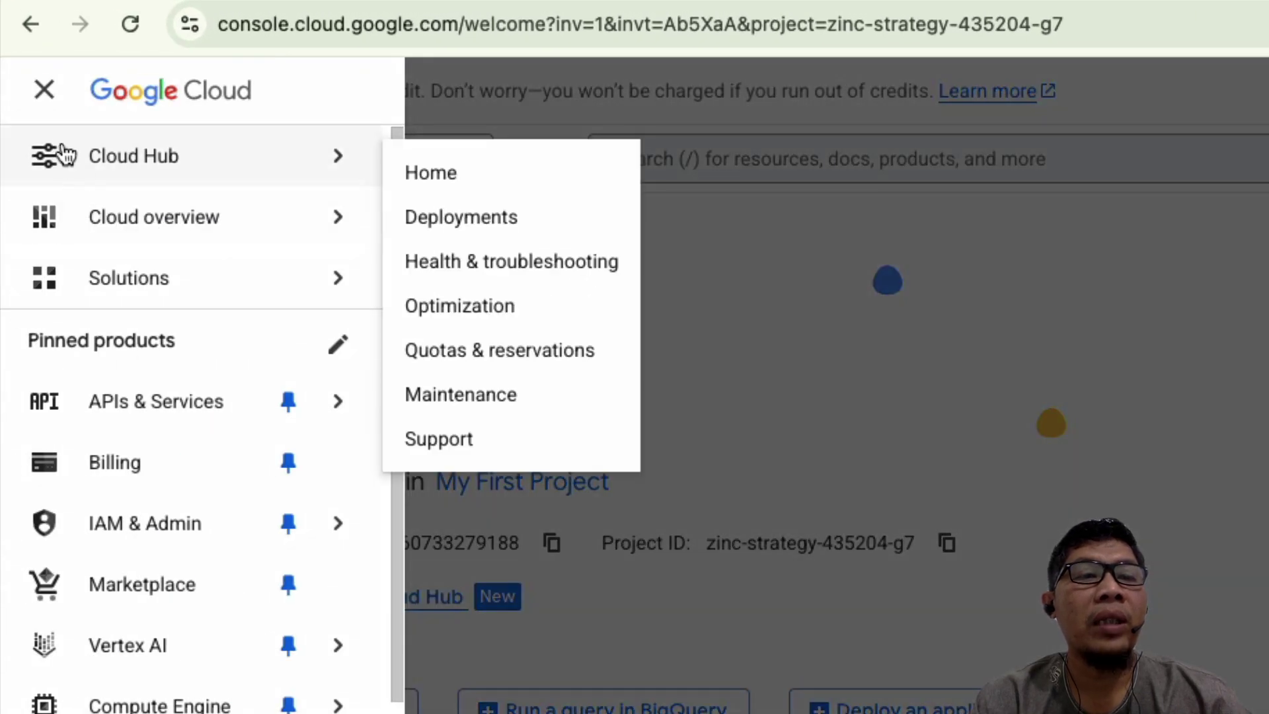
mouse_move(235, 396)
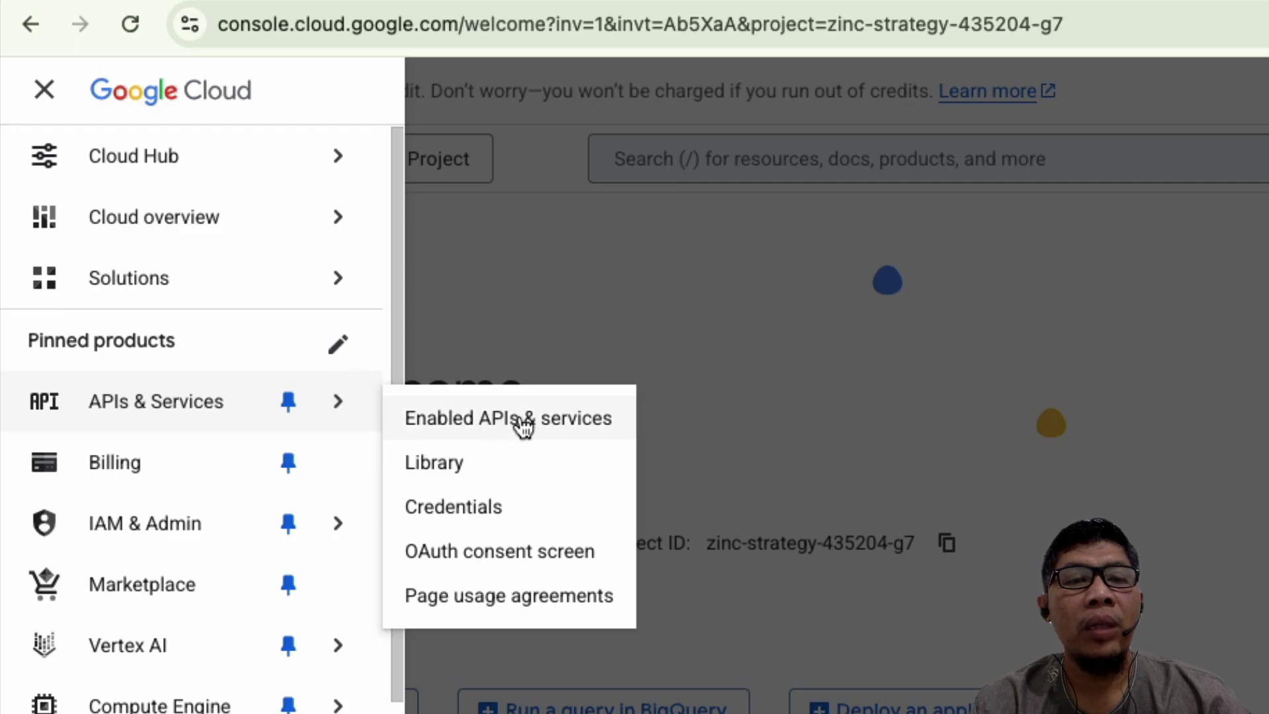
left_click(454, 465)
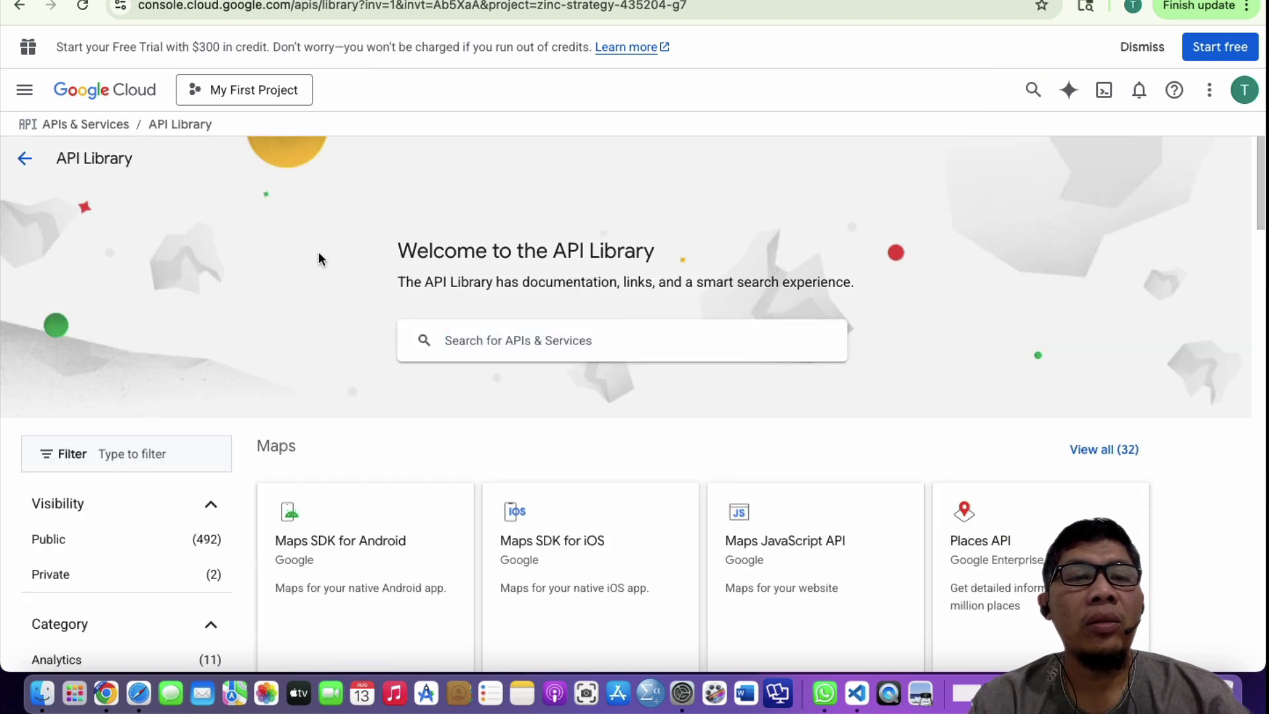
- Search the API Library for 'dialogflow api' and open the Dialogflow API result
scroll(319, 256, "down", 4)
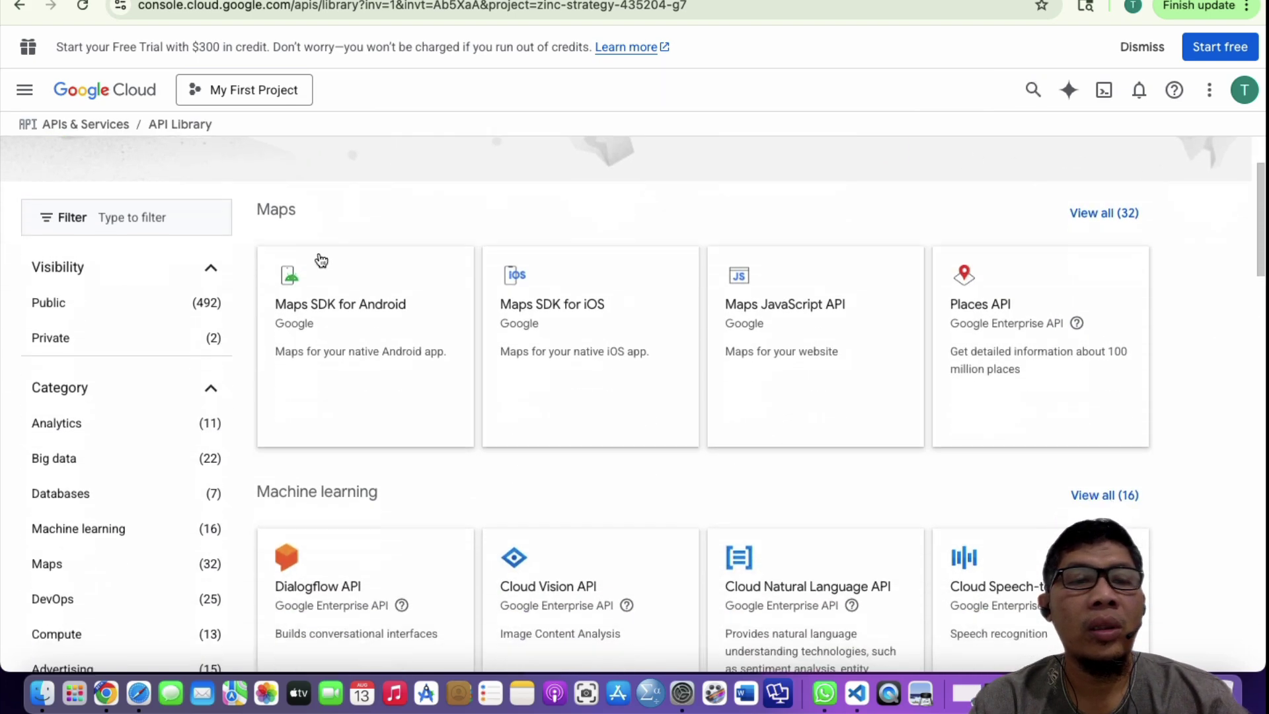
scroll(321, 259, "down", 6)
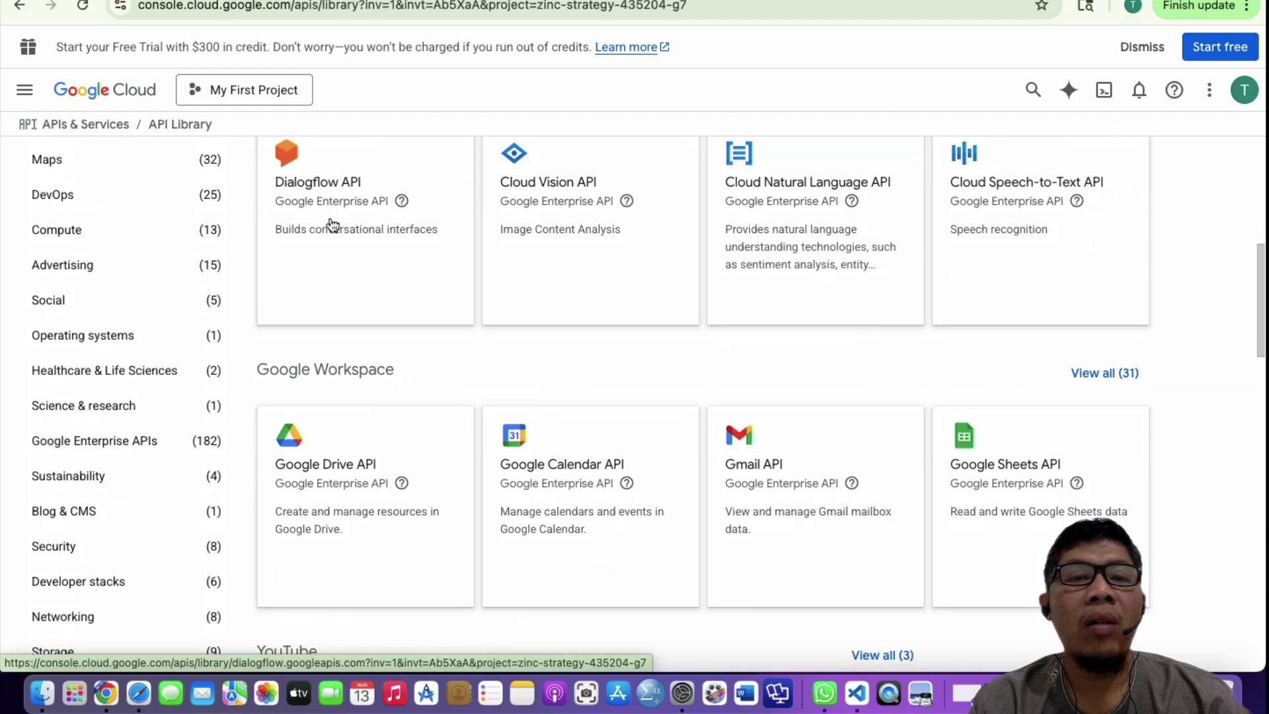
scroll(330, 223, "up", 5)
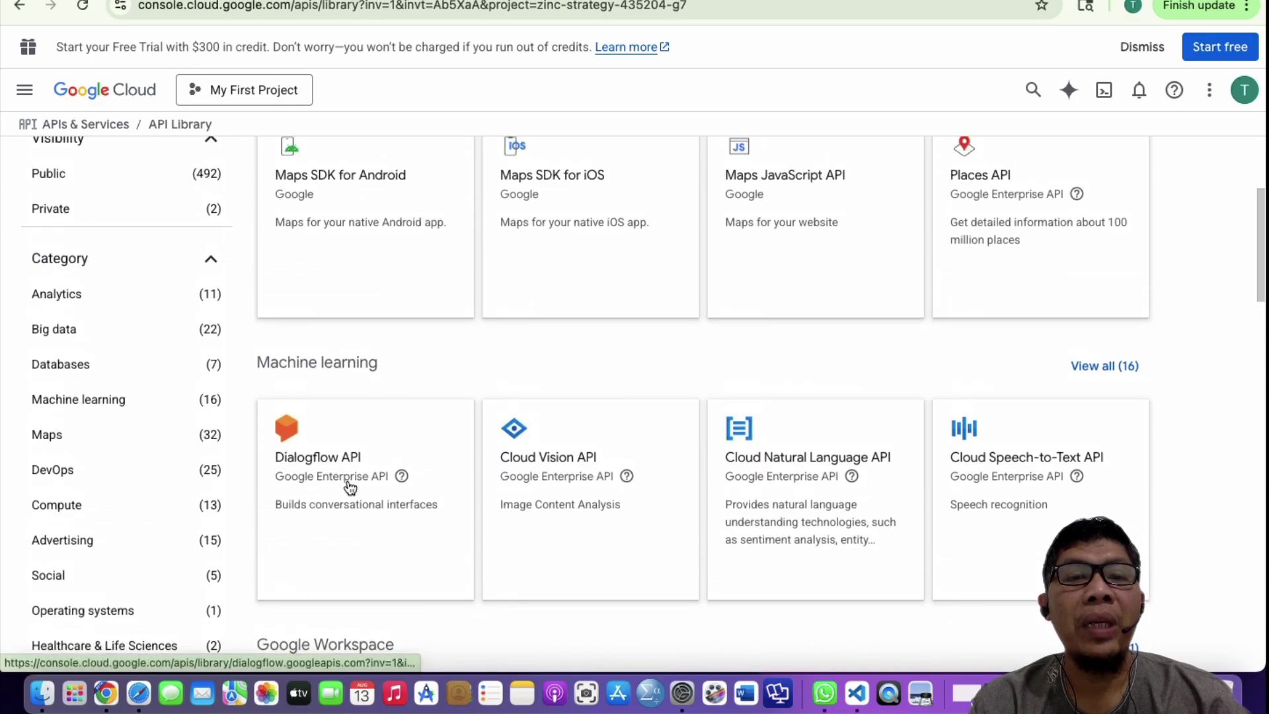
scroll(348, 487, "up", 5)
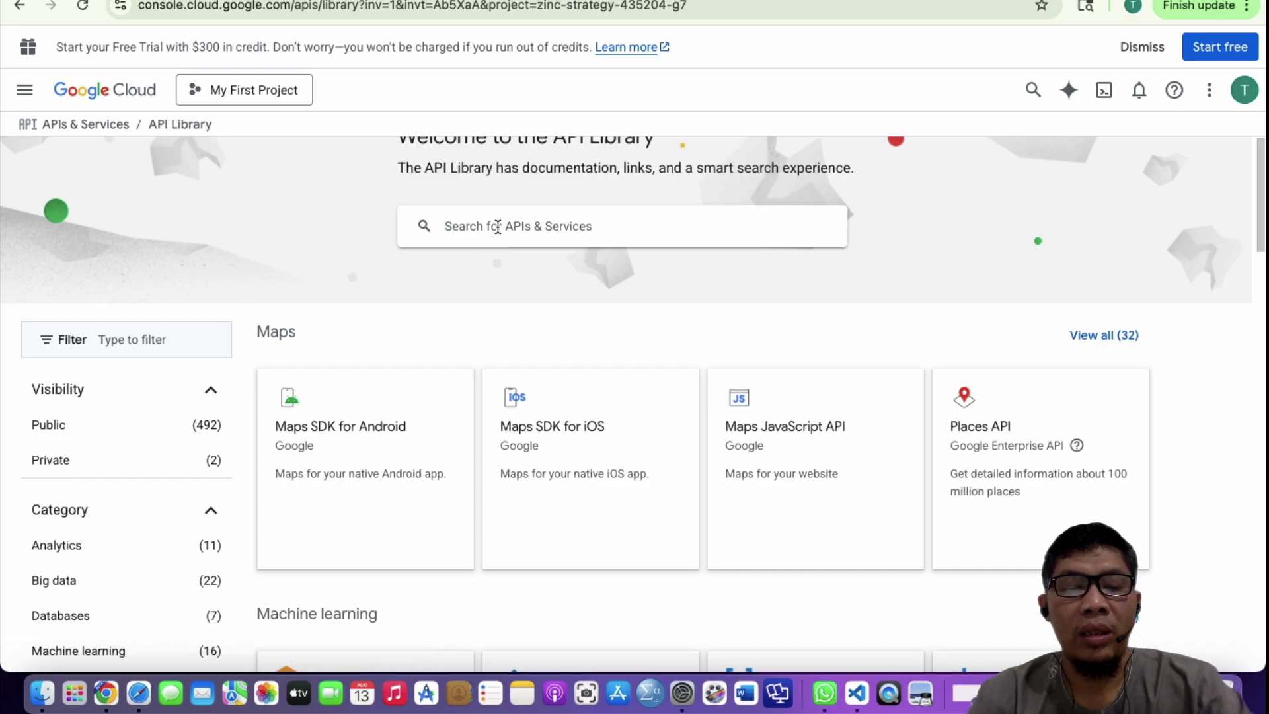
left_click(444, 226)
type("dialo")
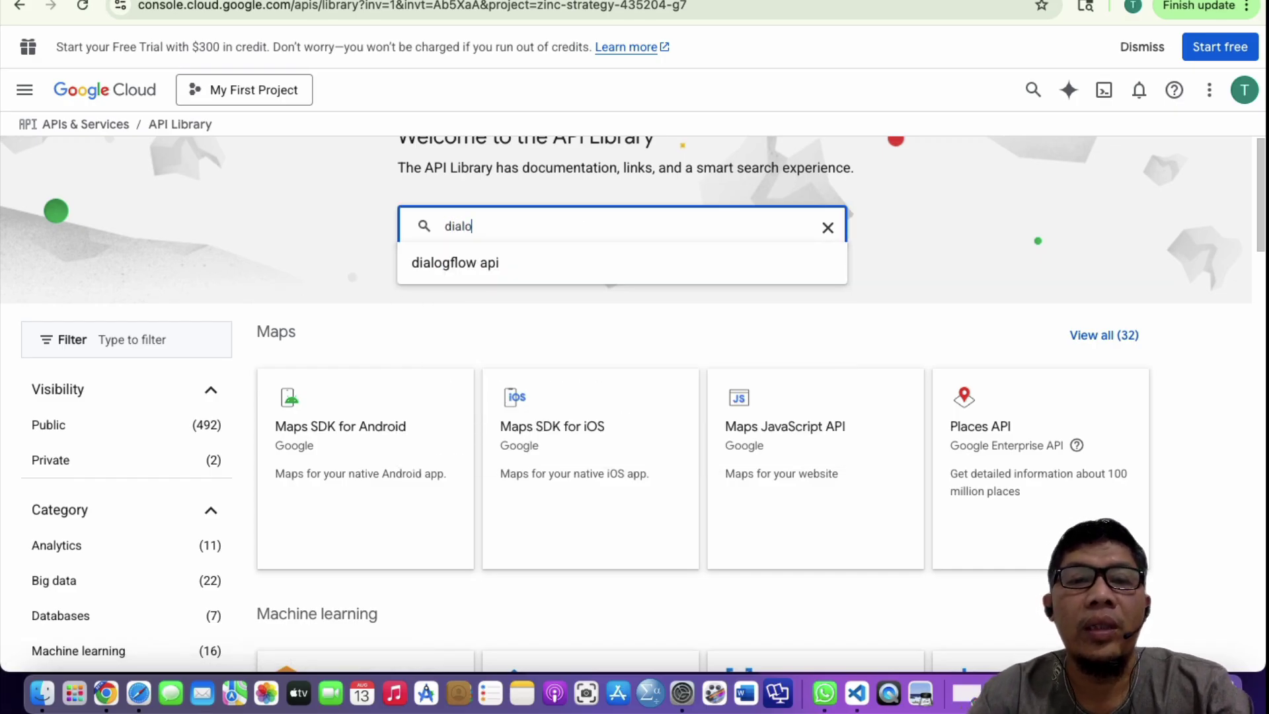
left_click(481, 262)
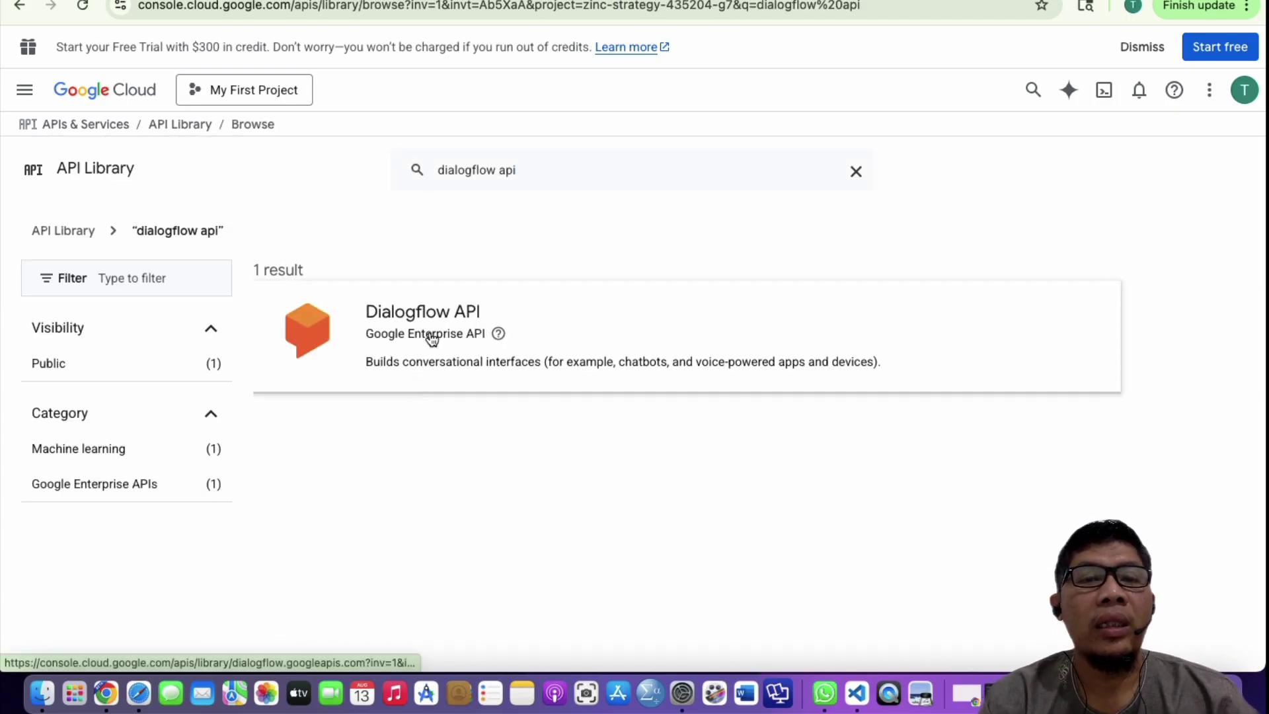
left_click(432, 337)
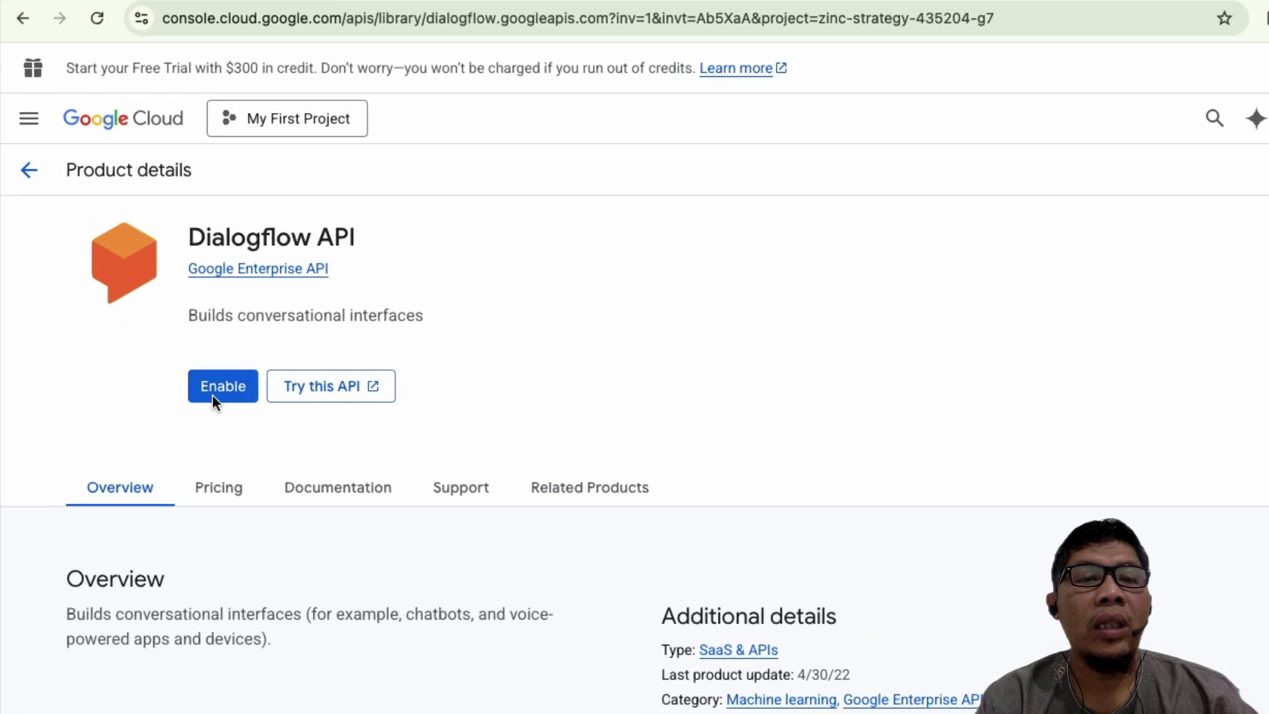
- Enable the Dialogflow API for My First Project, then start a new blank tab
left_click(212, 394)
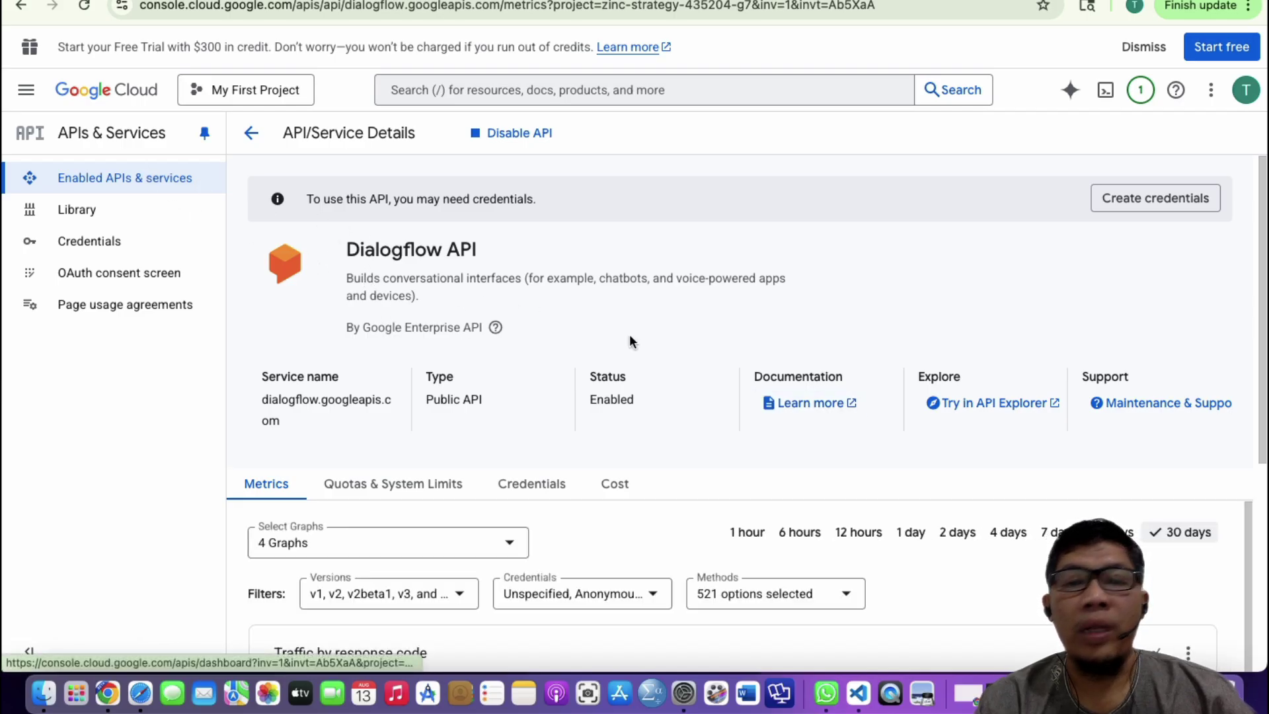
scroll(589, 413, "down", 2)
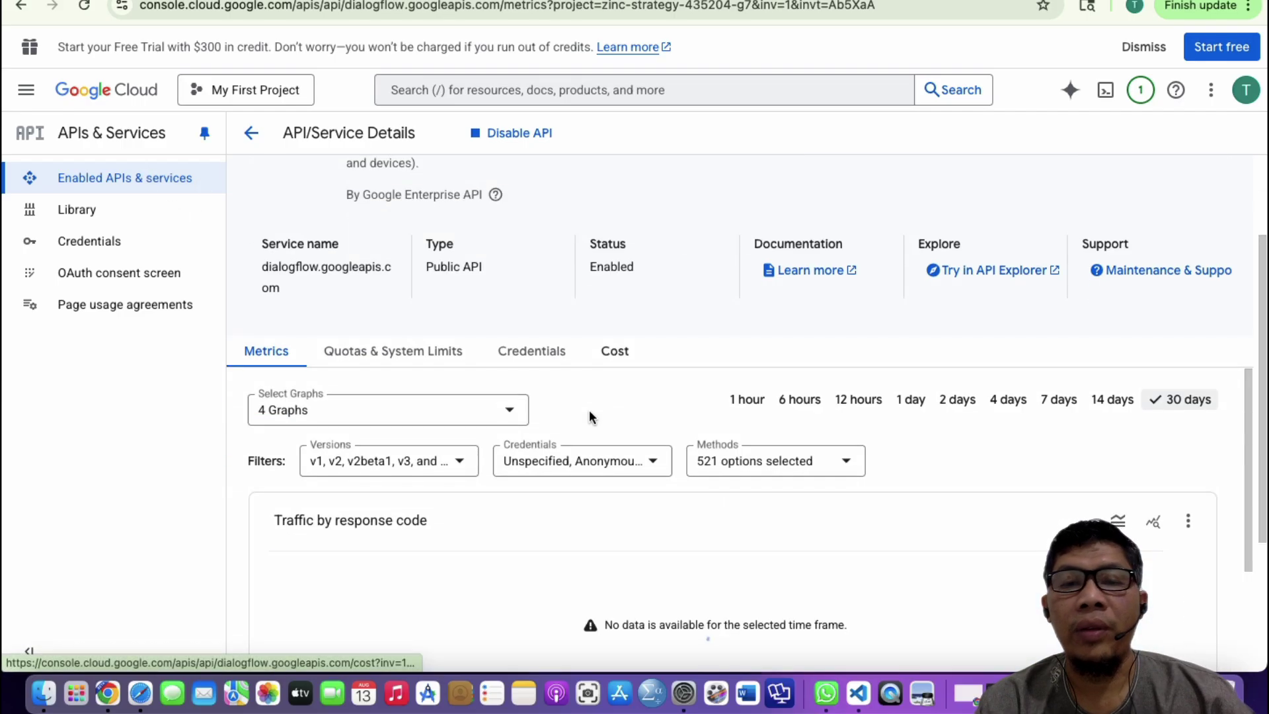
scroll(589, 410, "down", 3)
scroll(589, 413, "up", 3)
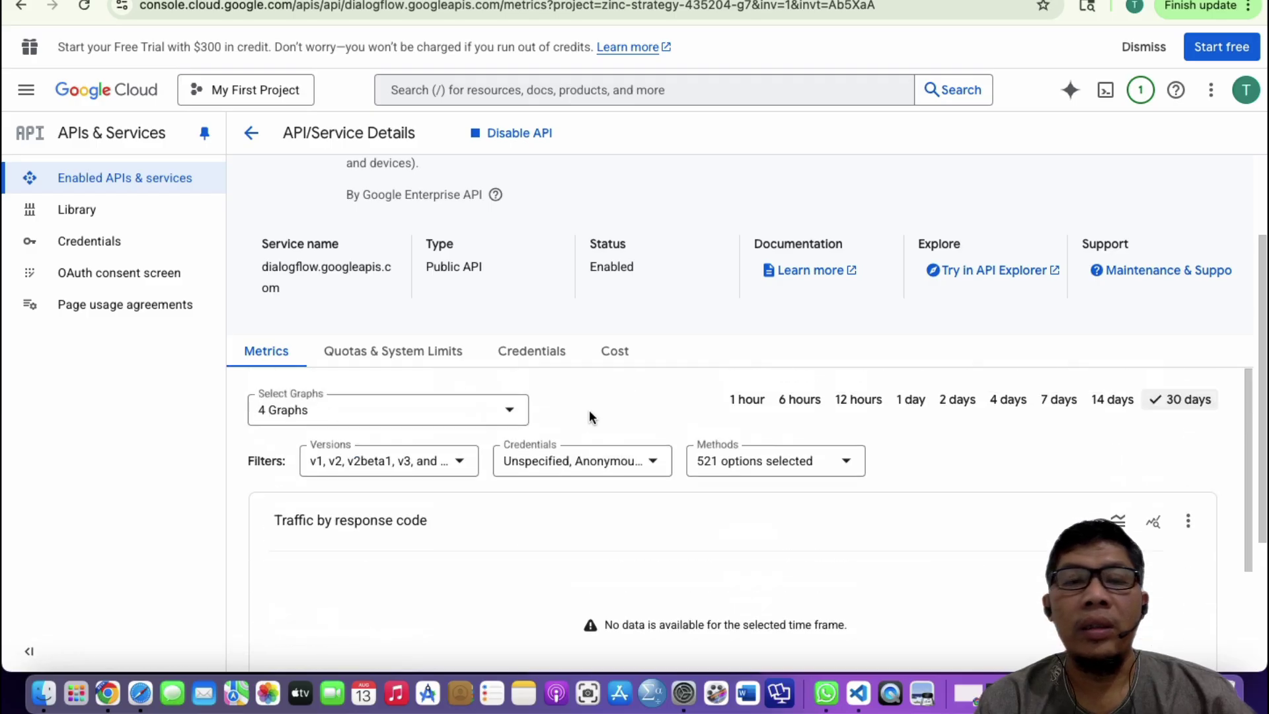
key("super+bracketleft")
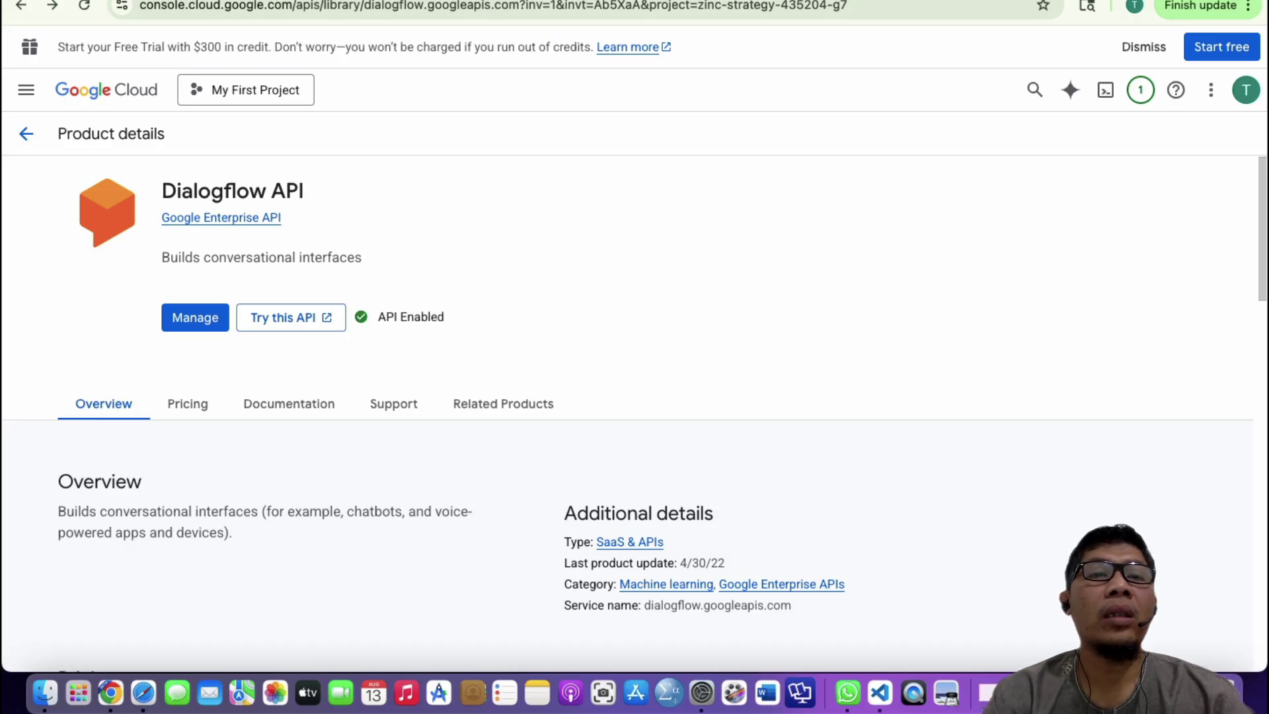
key("super+t")
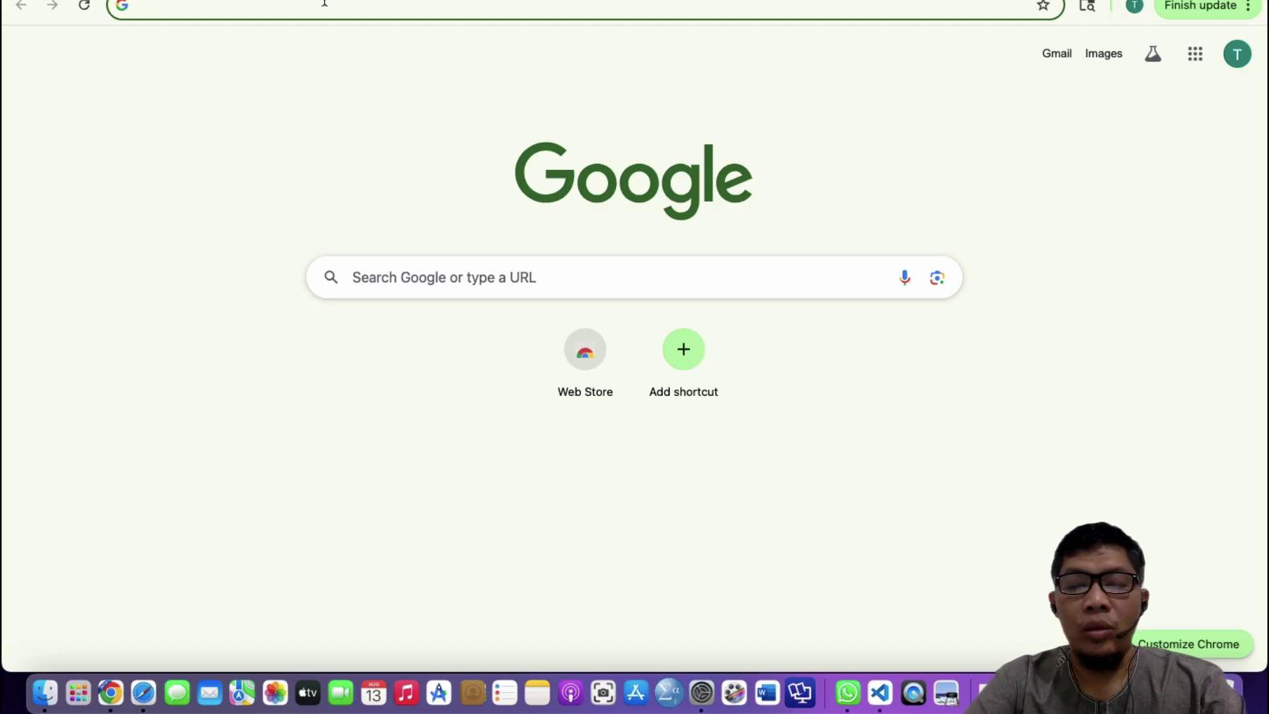
- Search for 'console dialogflow' and reach the Dialogflow Essentials welcome page
type("consol")
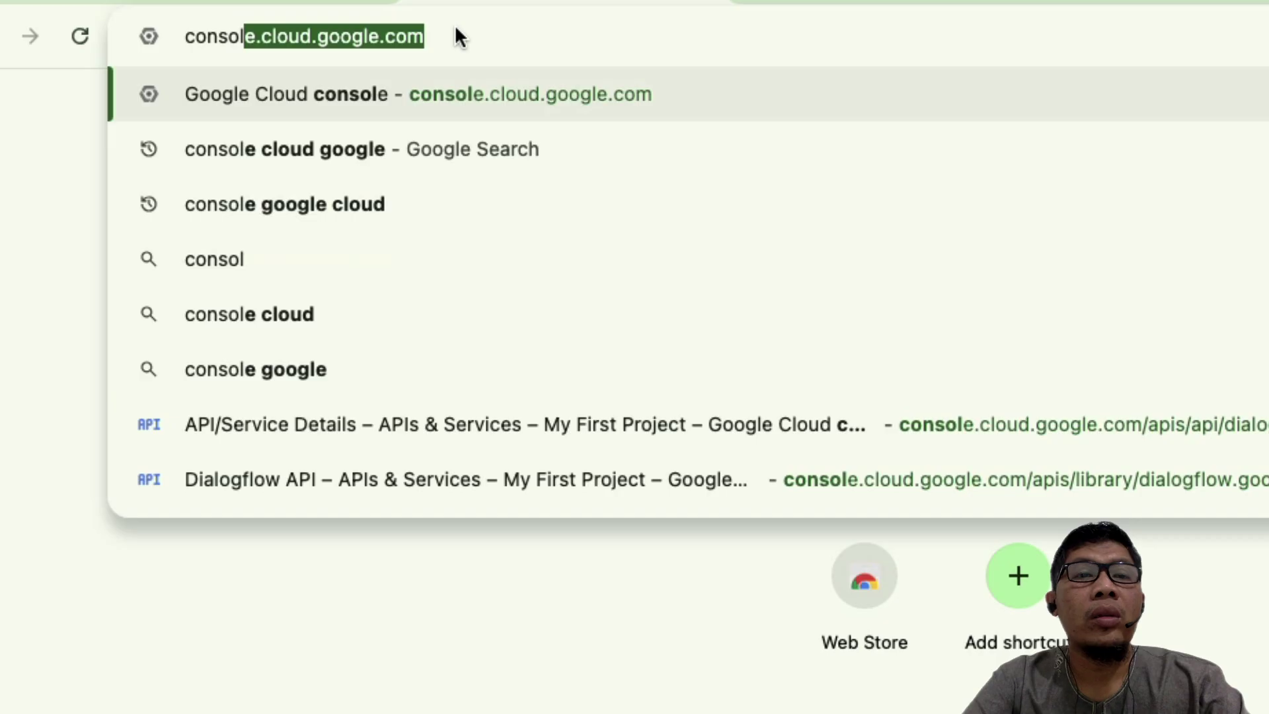
type("e doi")
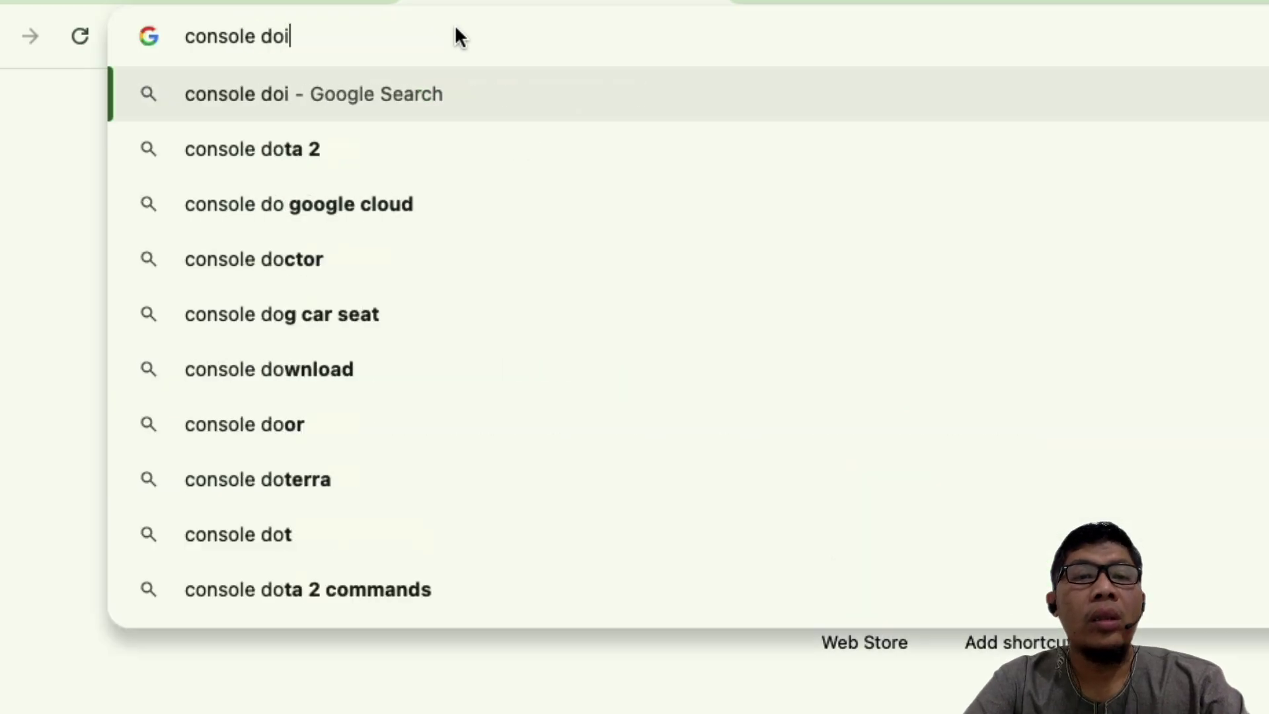
key("BackSpace")
key("BackSpace")
type("ial")
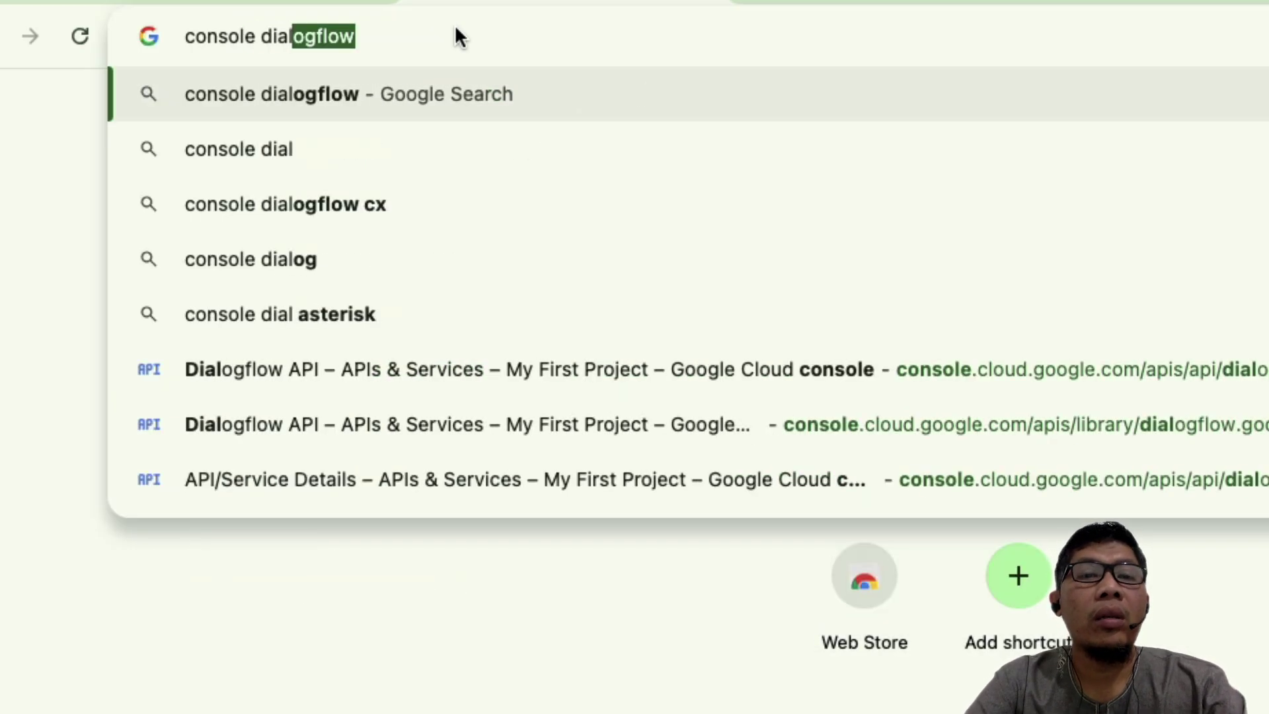
left_click(291, 94)
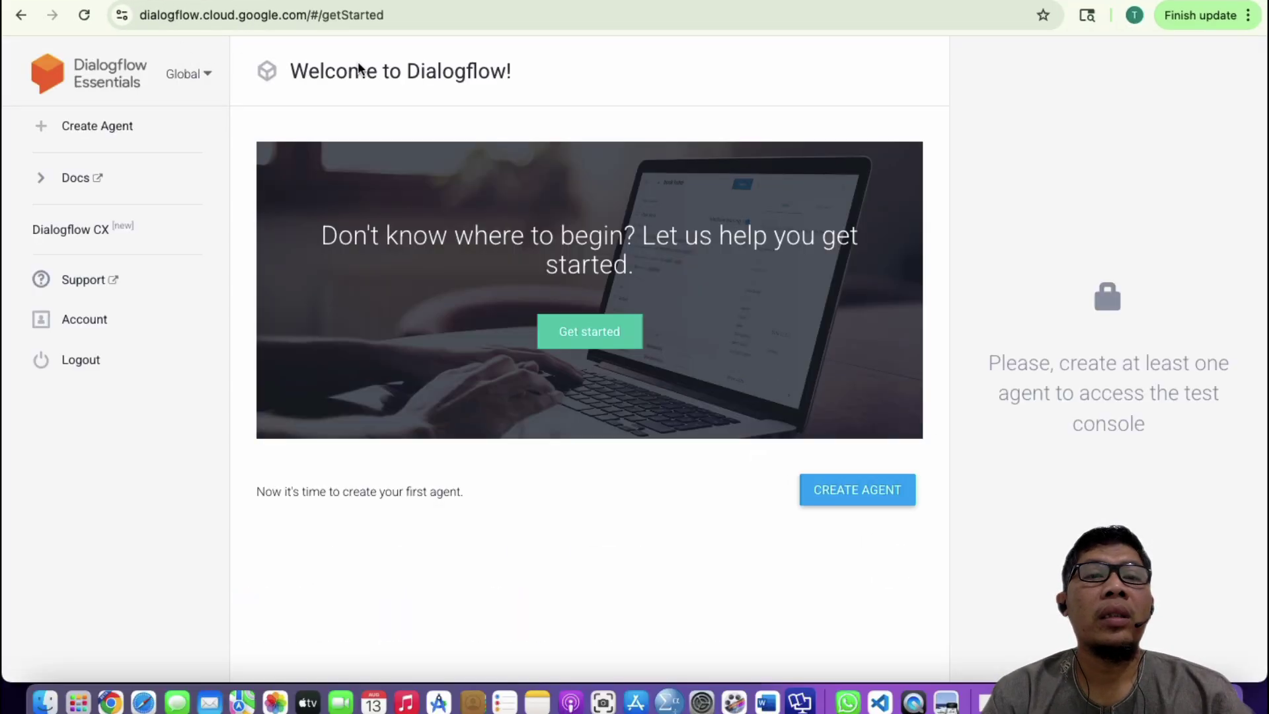
- Tick 'Yes, I have read and accept the agreement' and accept the Dialogflow Terms of Service
left_click(808, 501)
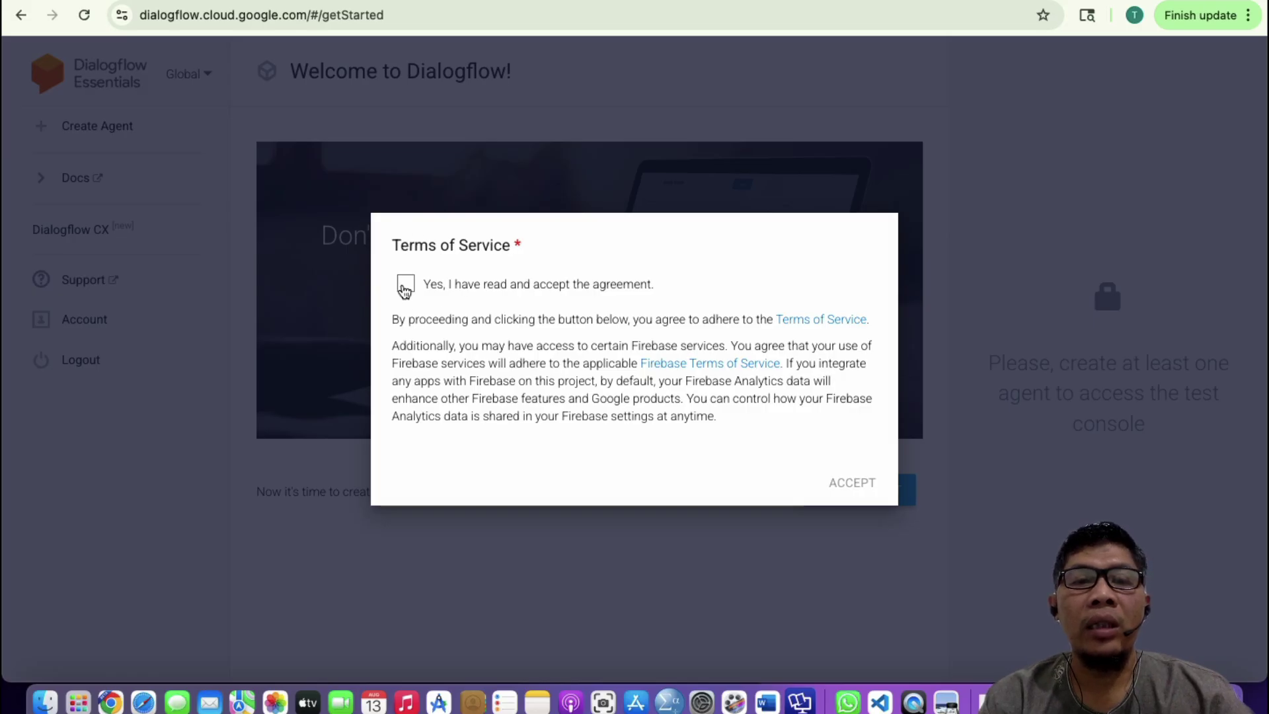
left_click(405, 285)
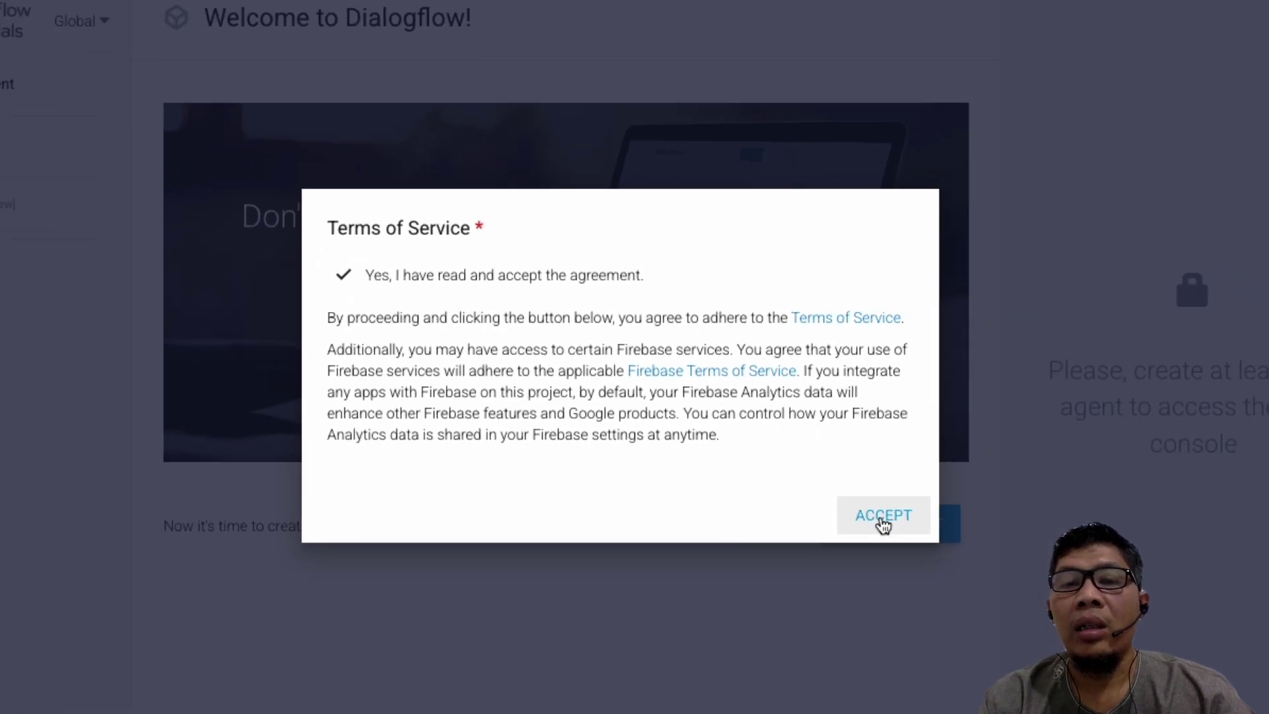
left_click(919, 554)
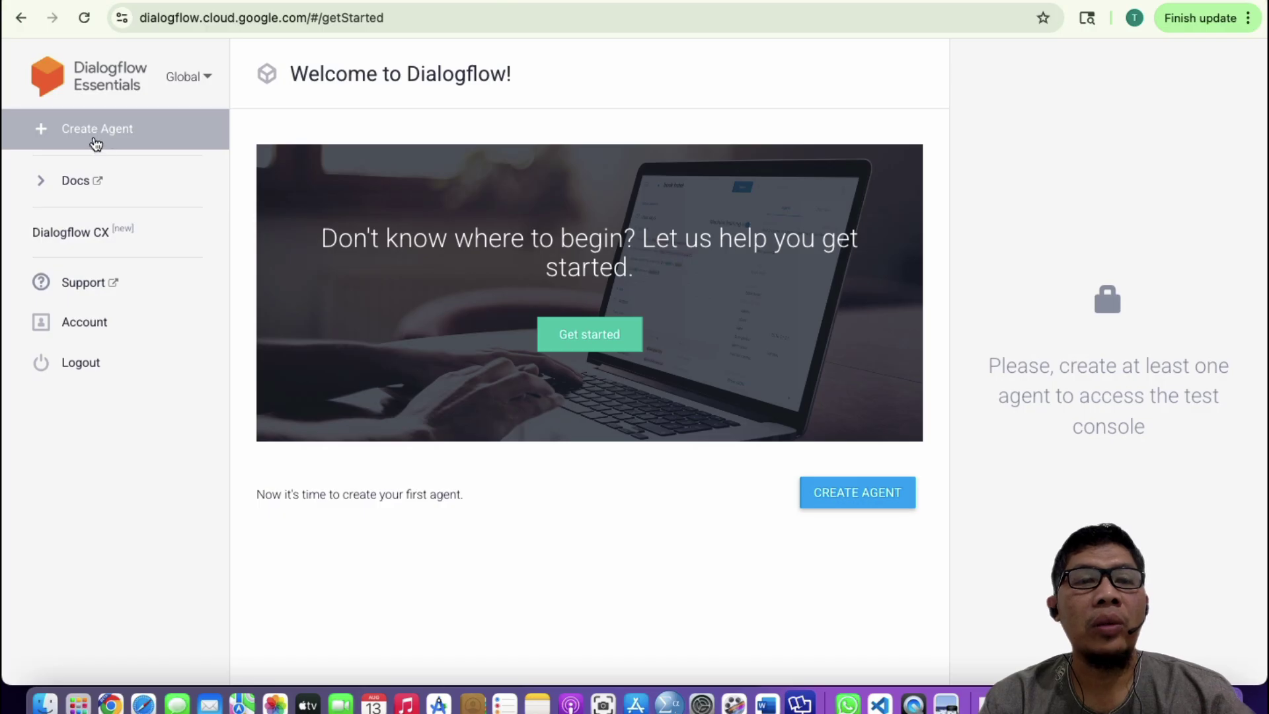
- Start a new agent and name it Dimsum.BangNdut
left_click(849, 500)
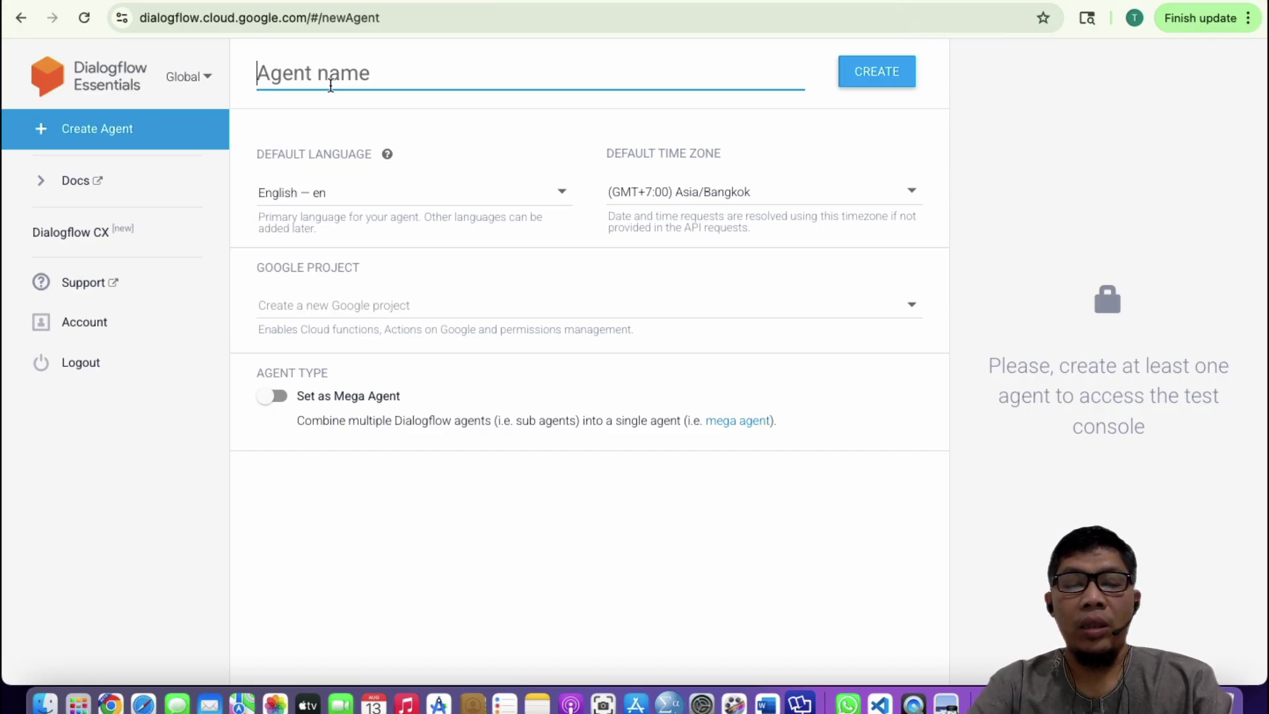
type("Dimsum ")
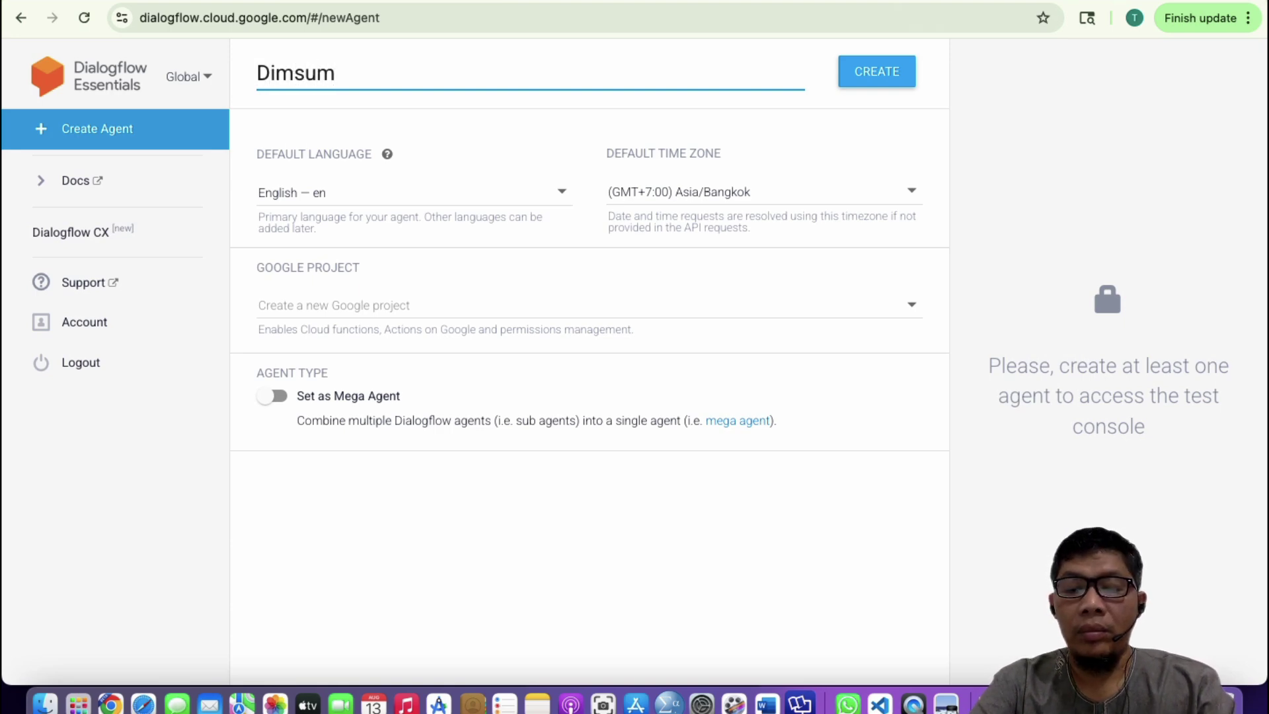
type("B")
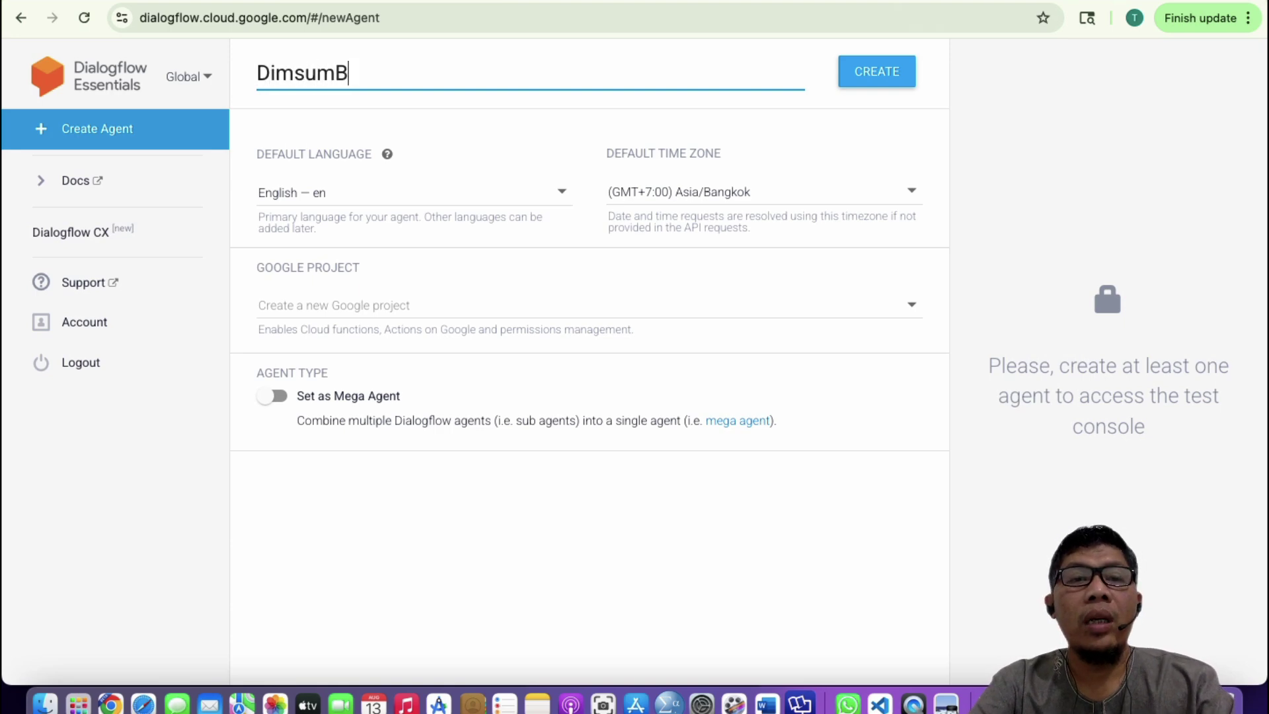
key("BackSpace")
type("Bar")
key("BackSpace")
key("BackSpace")
key("BackSpace")
key("BackSpace")
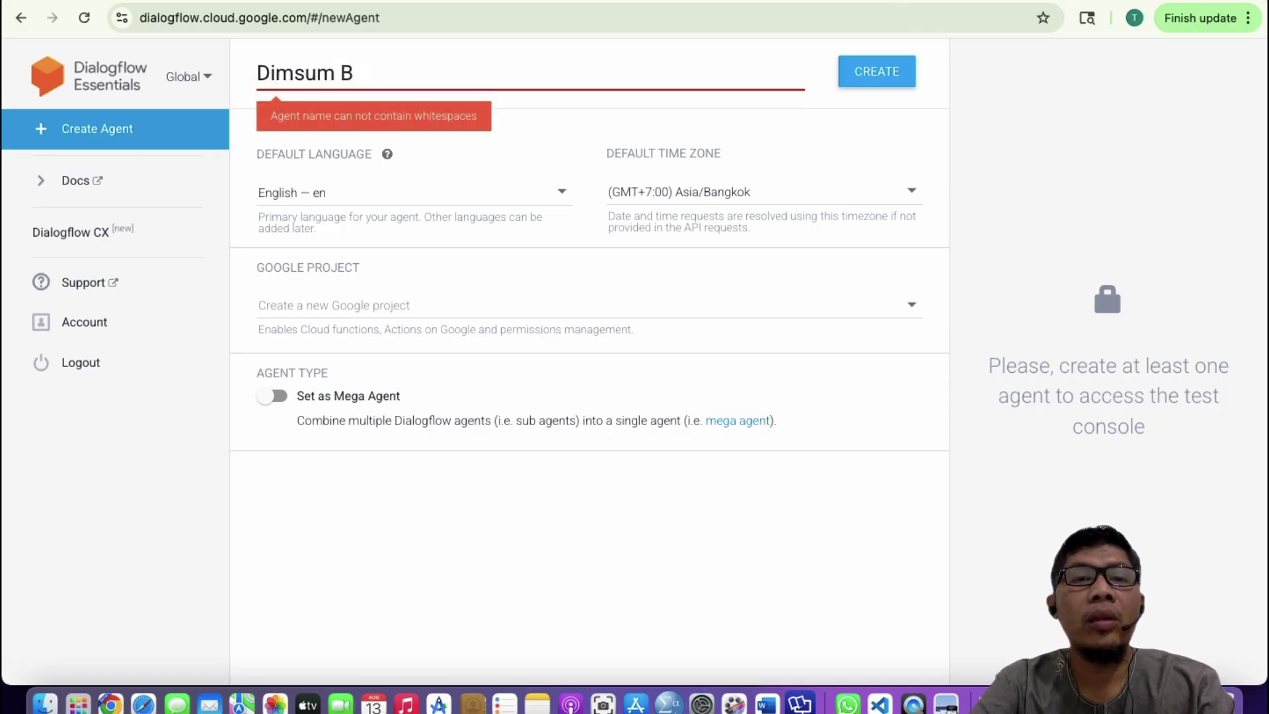
type(".")
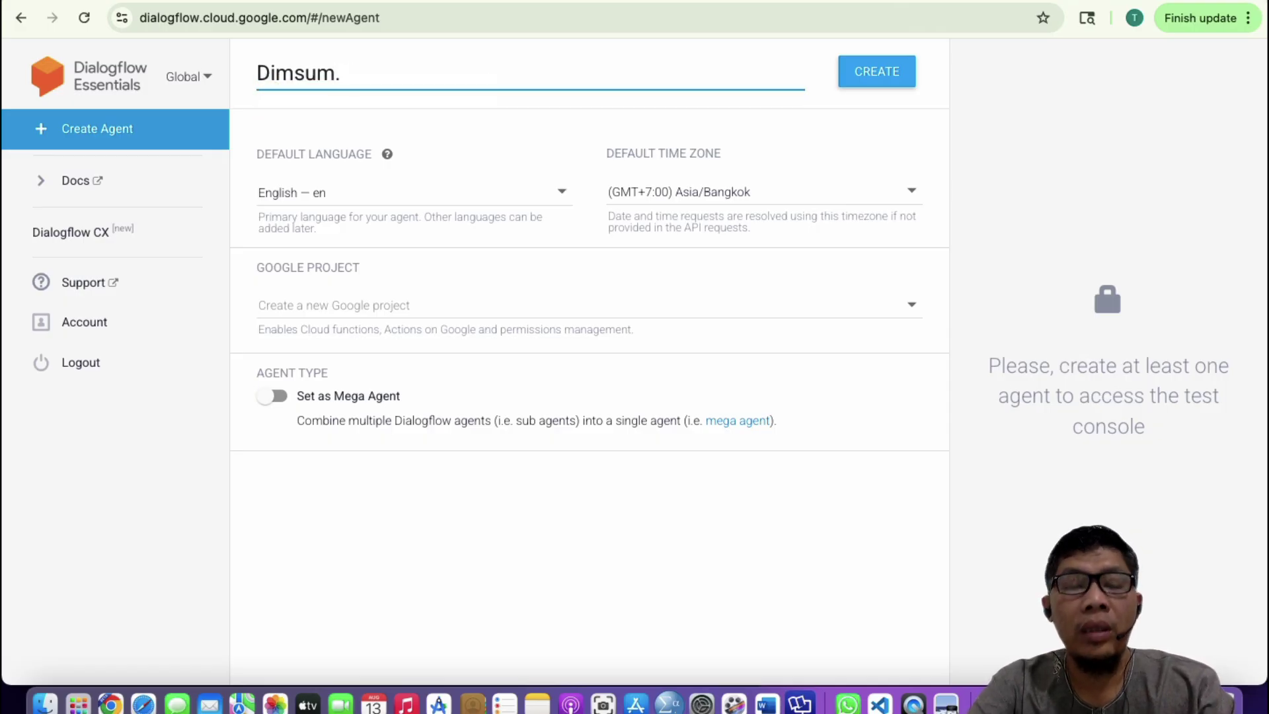
type("Bang")
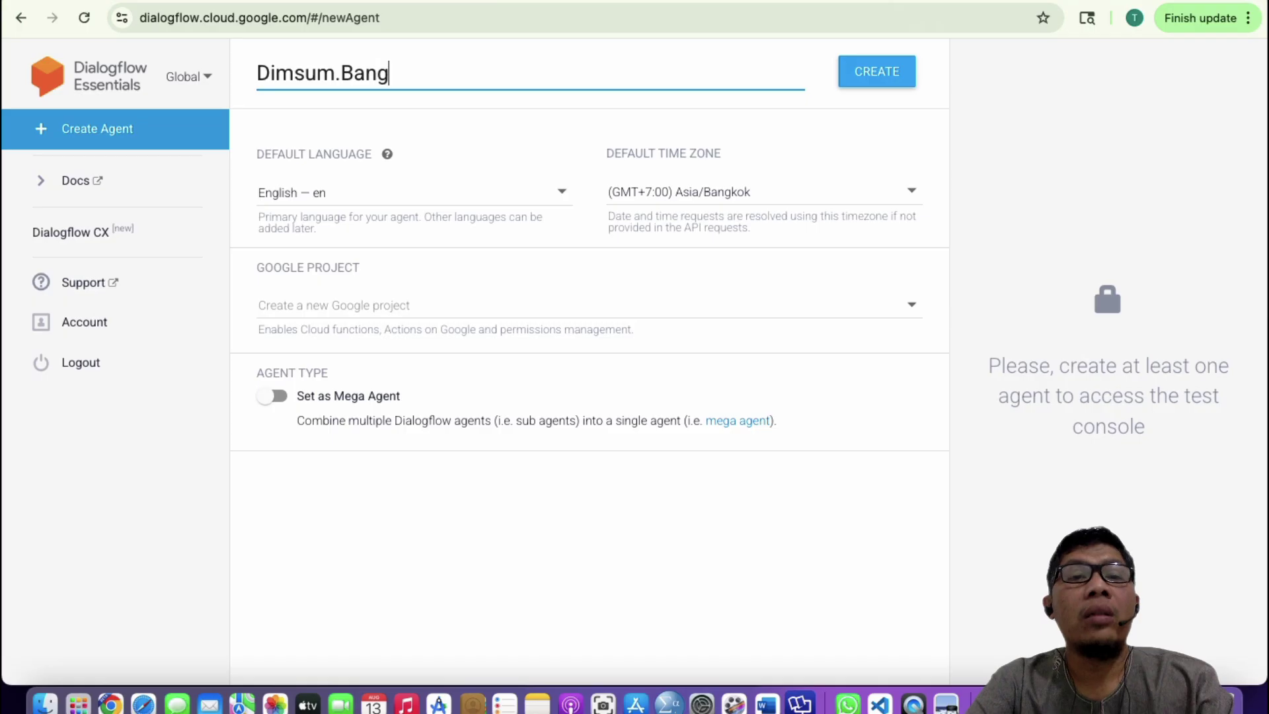
type("Ndut")
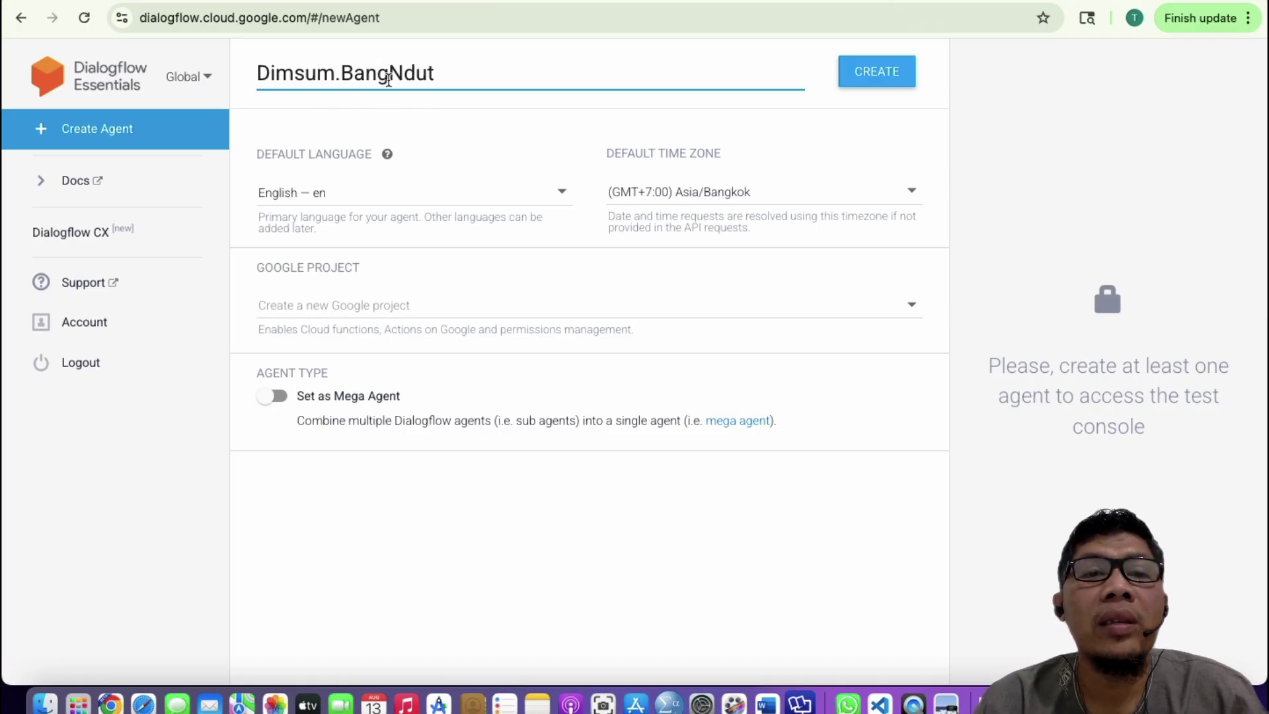
- Set the default language to Indonesian — id, choose a new Google project, and create the agent
left_click(305, 199)
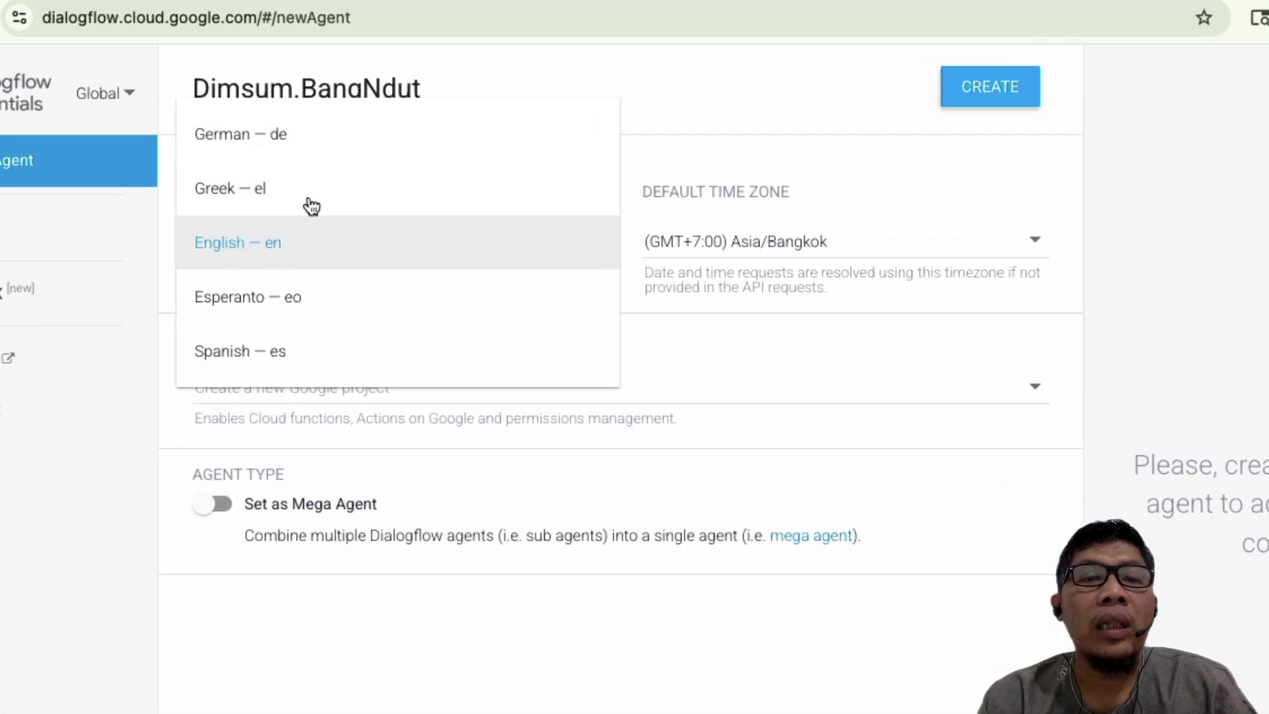
scroll(305, 244, "down", 2)
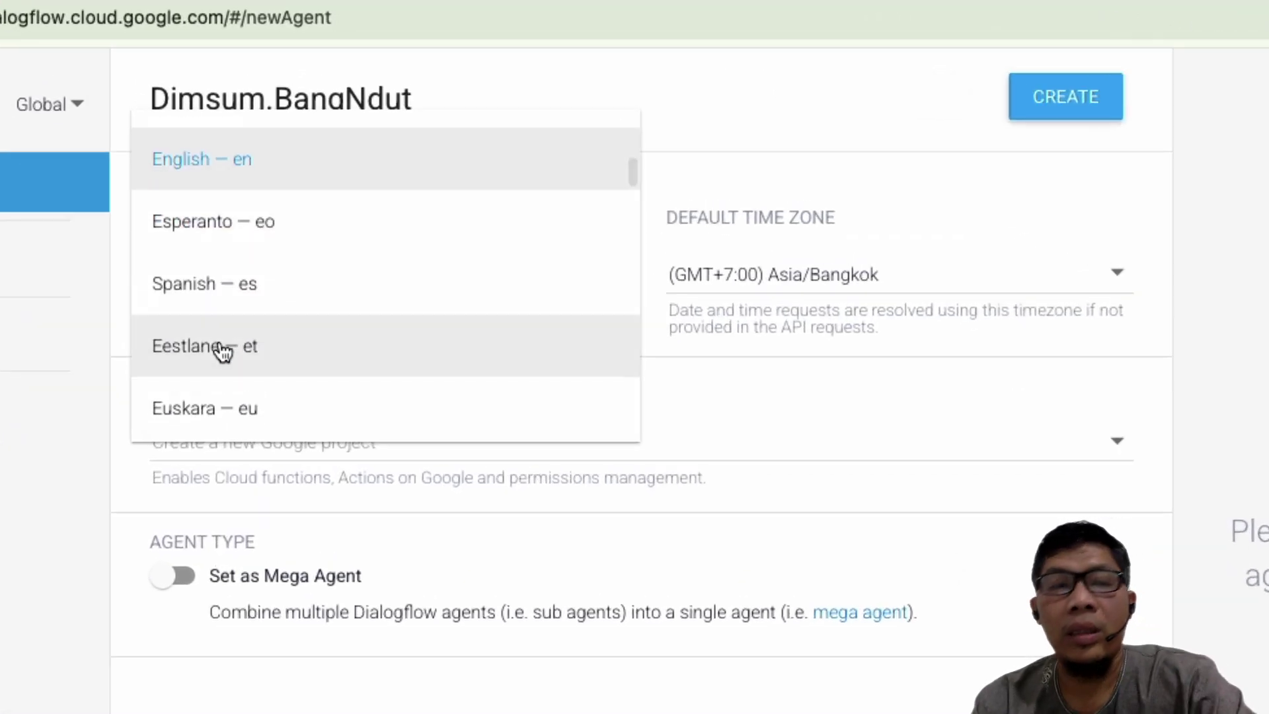
scroll(221, 350, "down", 10)
left_click(230, 277)
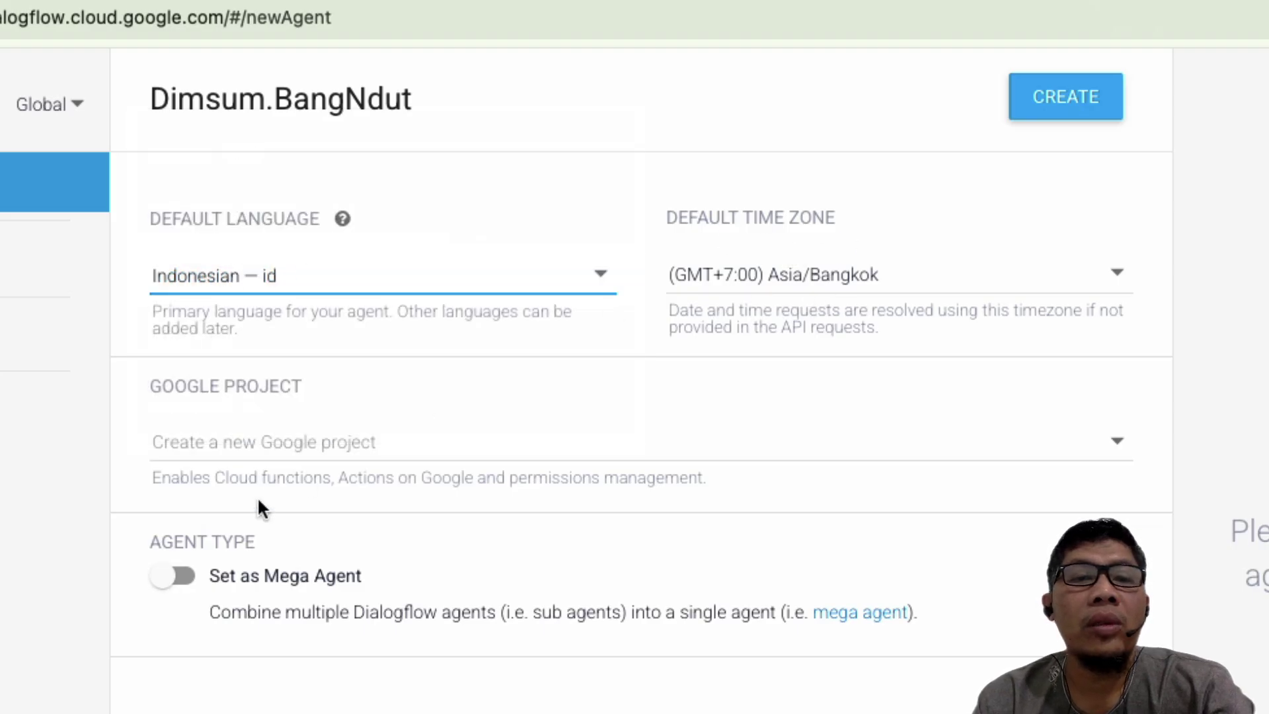
left_click(215, 443)
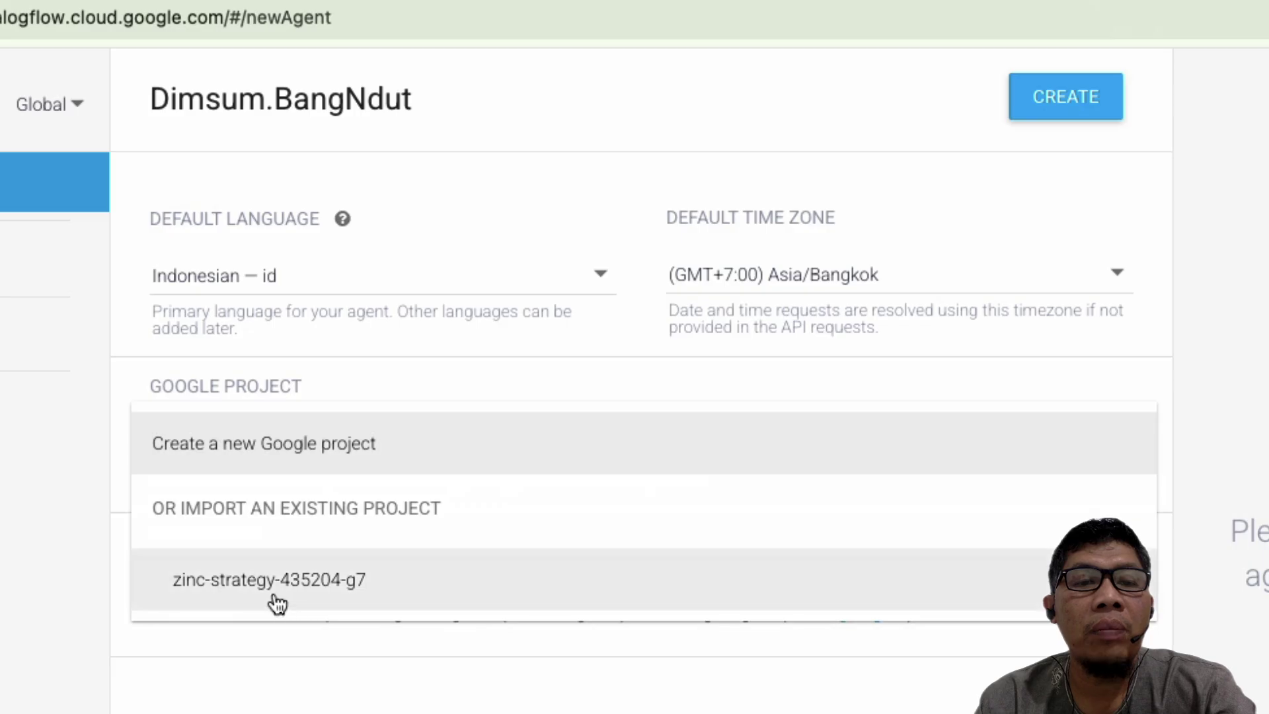
left_click(237, 389)
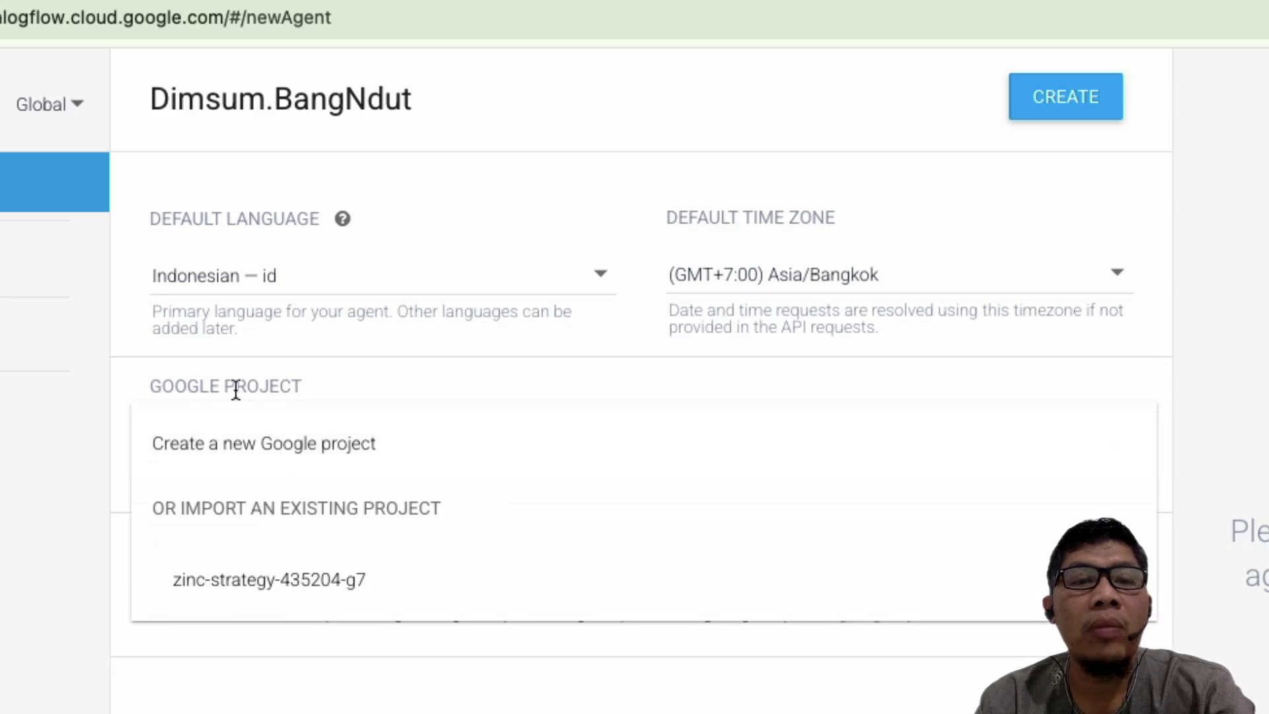
left_click(284, 454)
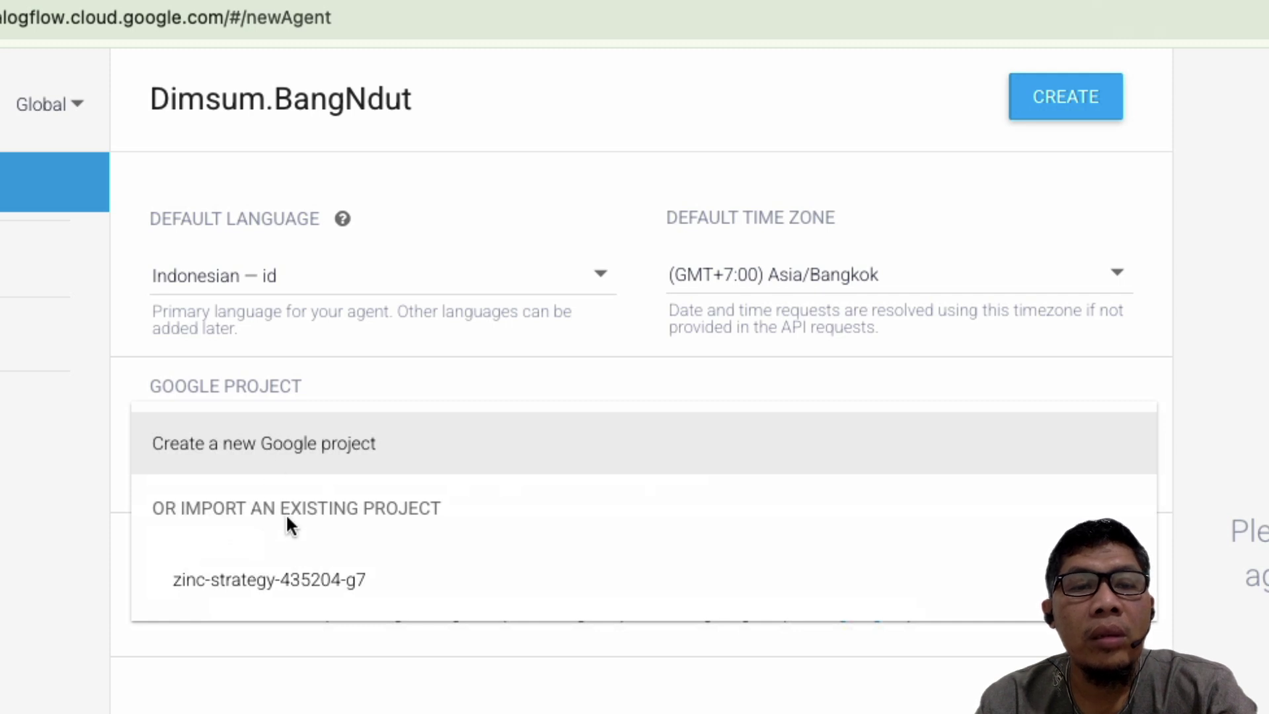
left_click(277, 627)
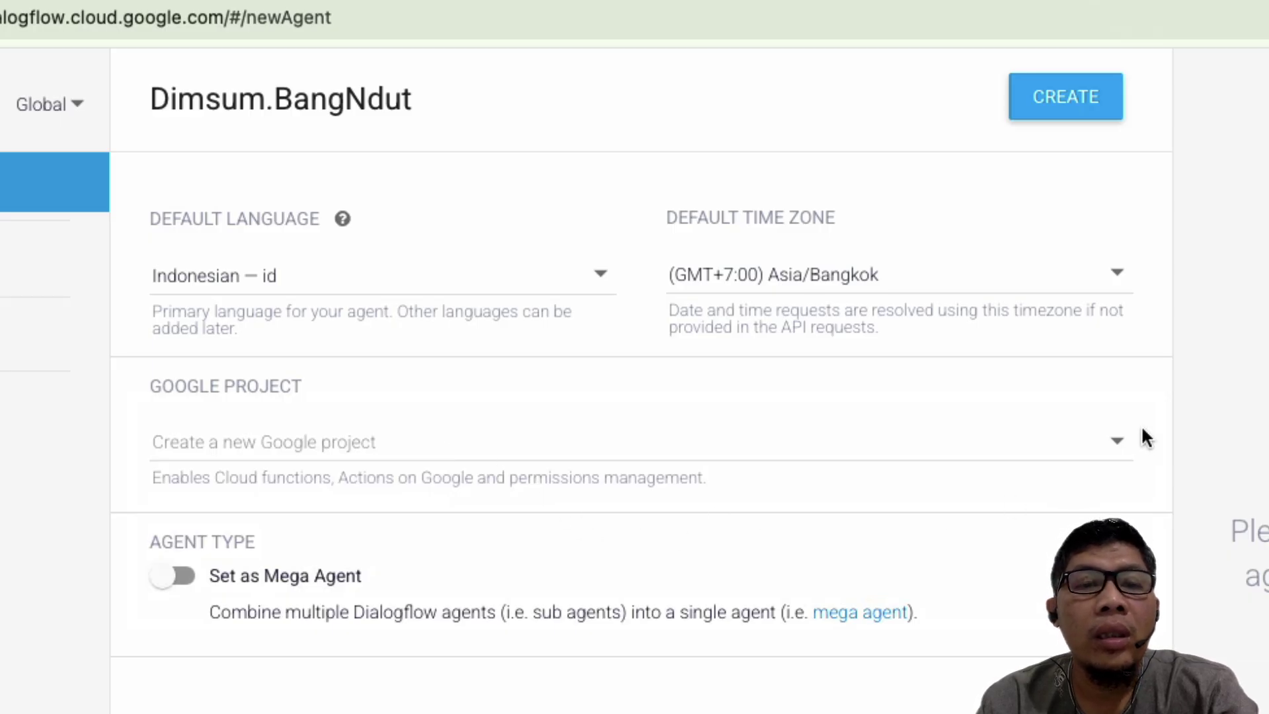
left_click(1114, 448)
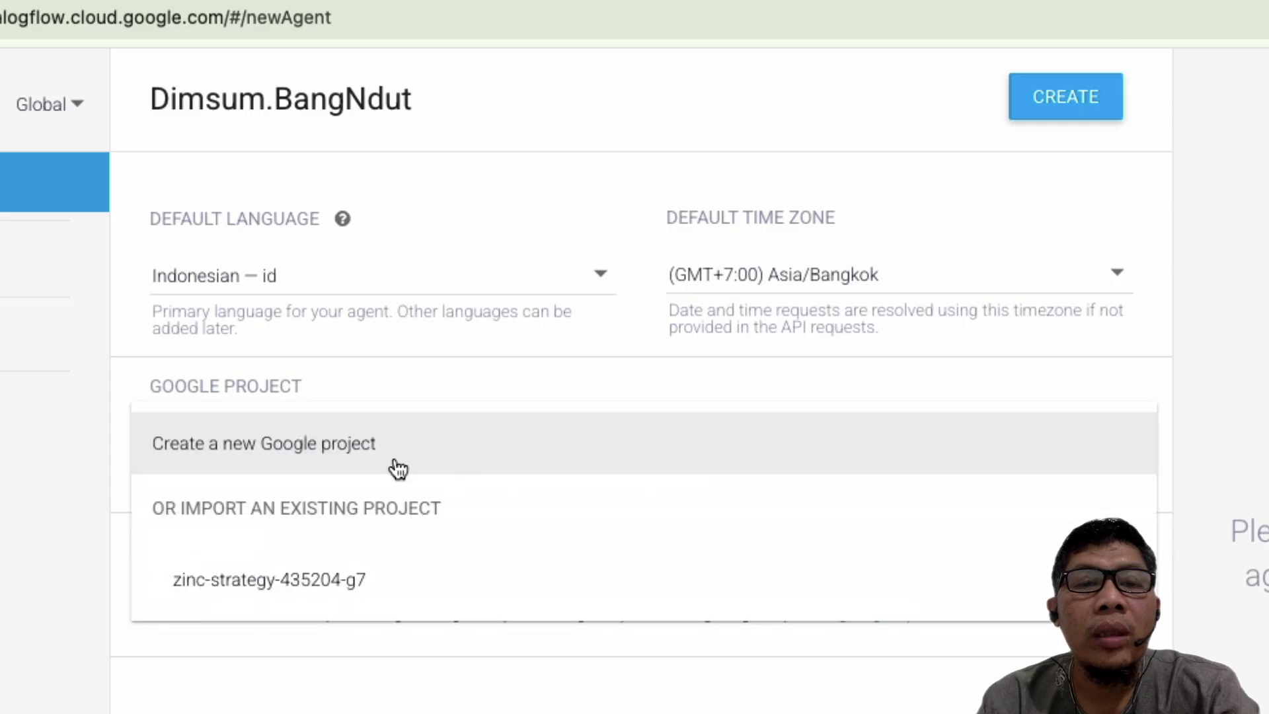
left_click(360, 454)
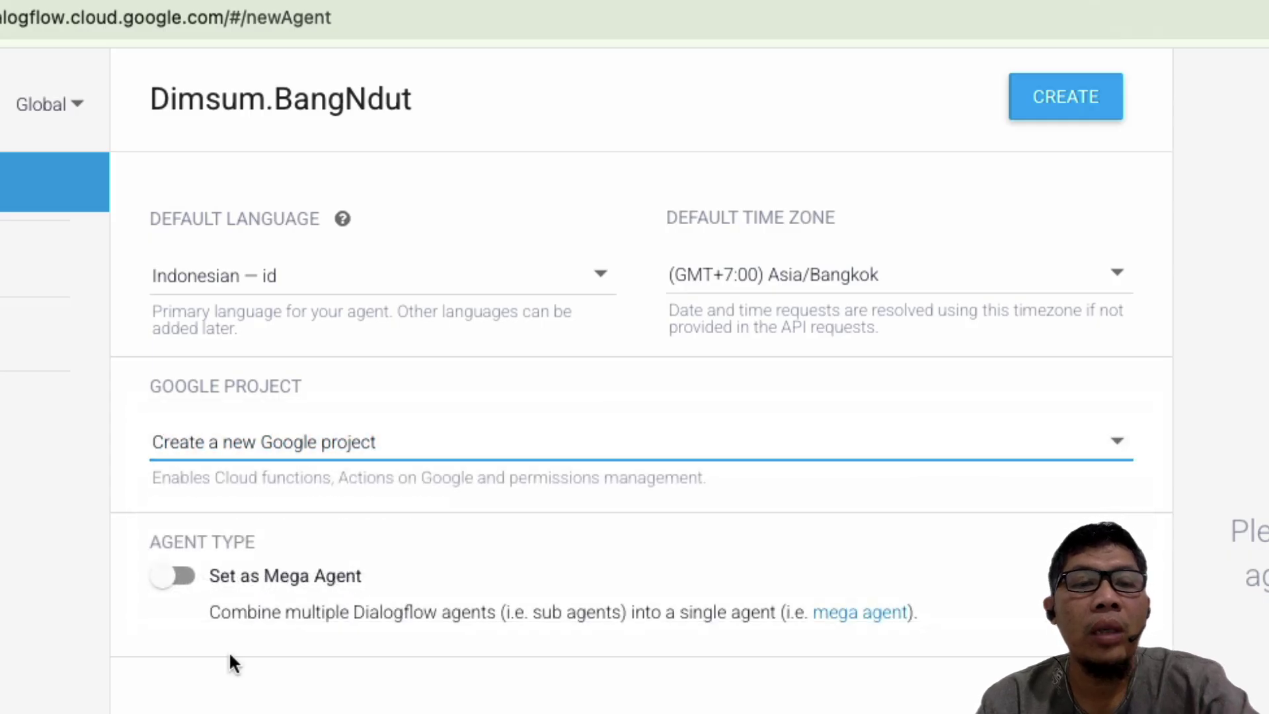
left_click(1079, 99)
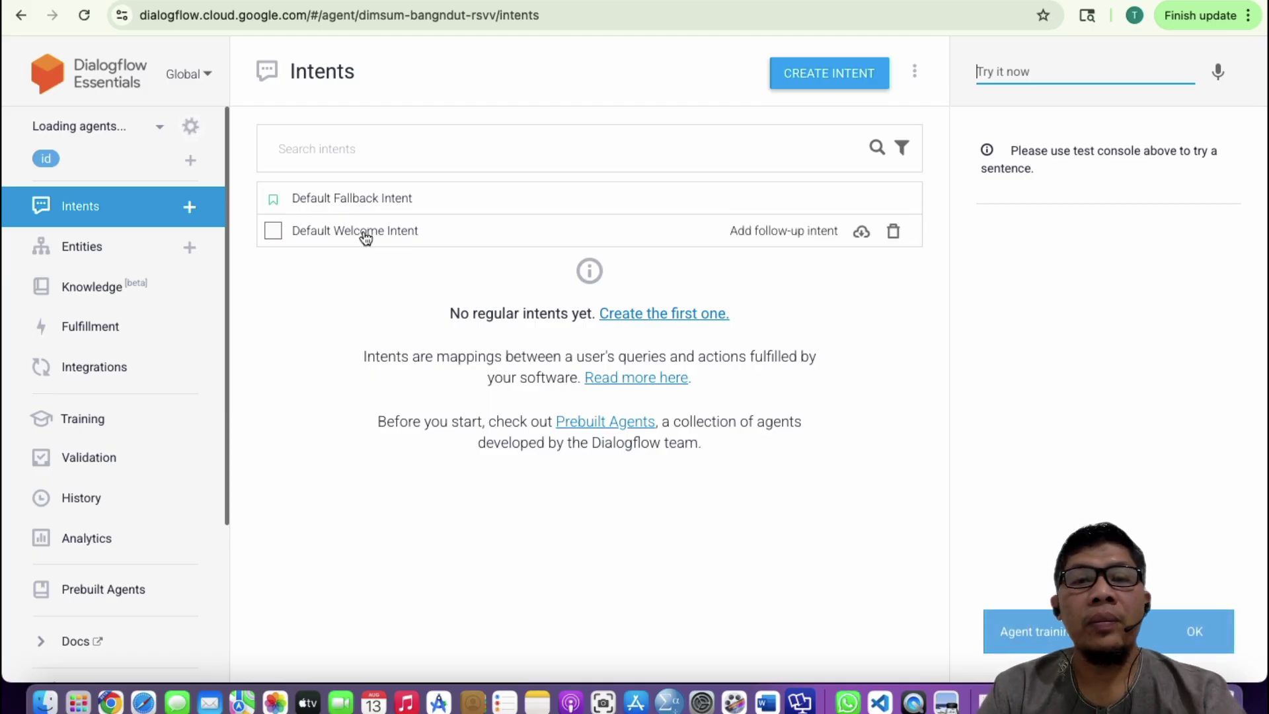
left_click(366, 237)
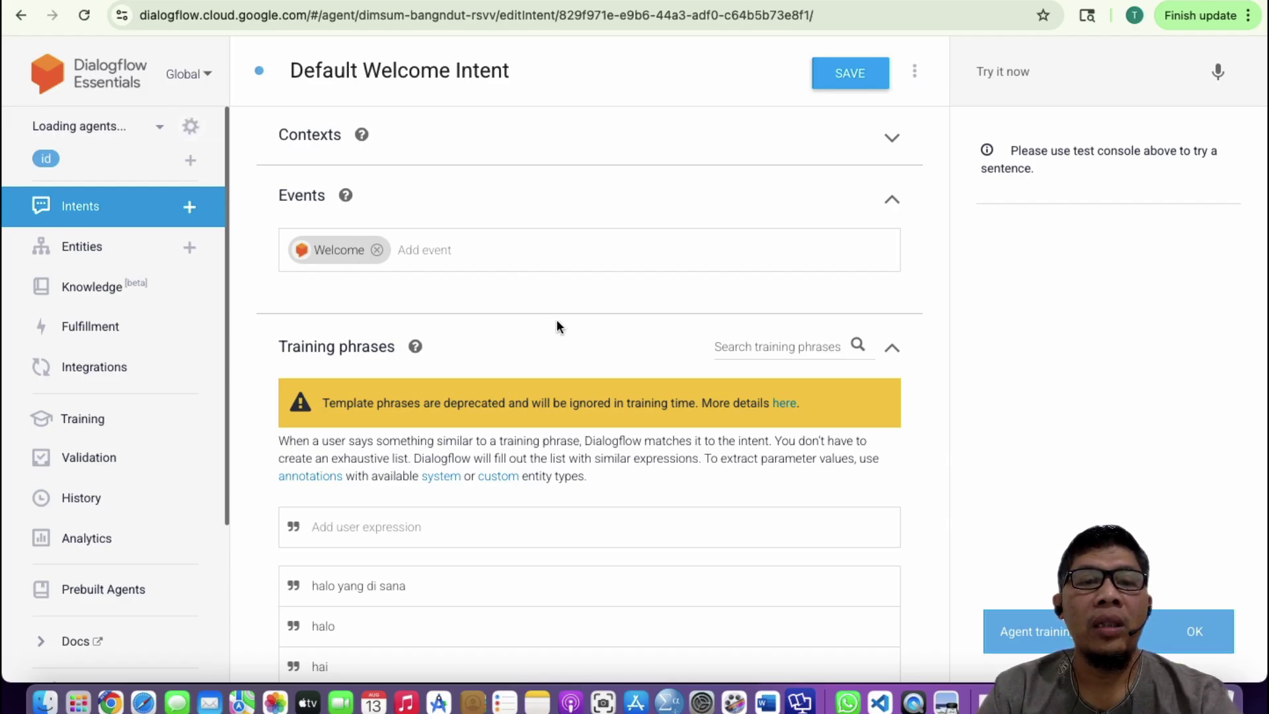
scroll(557, 319, "down", 3)
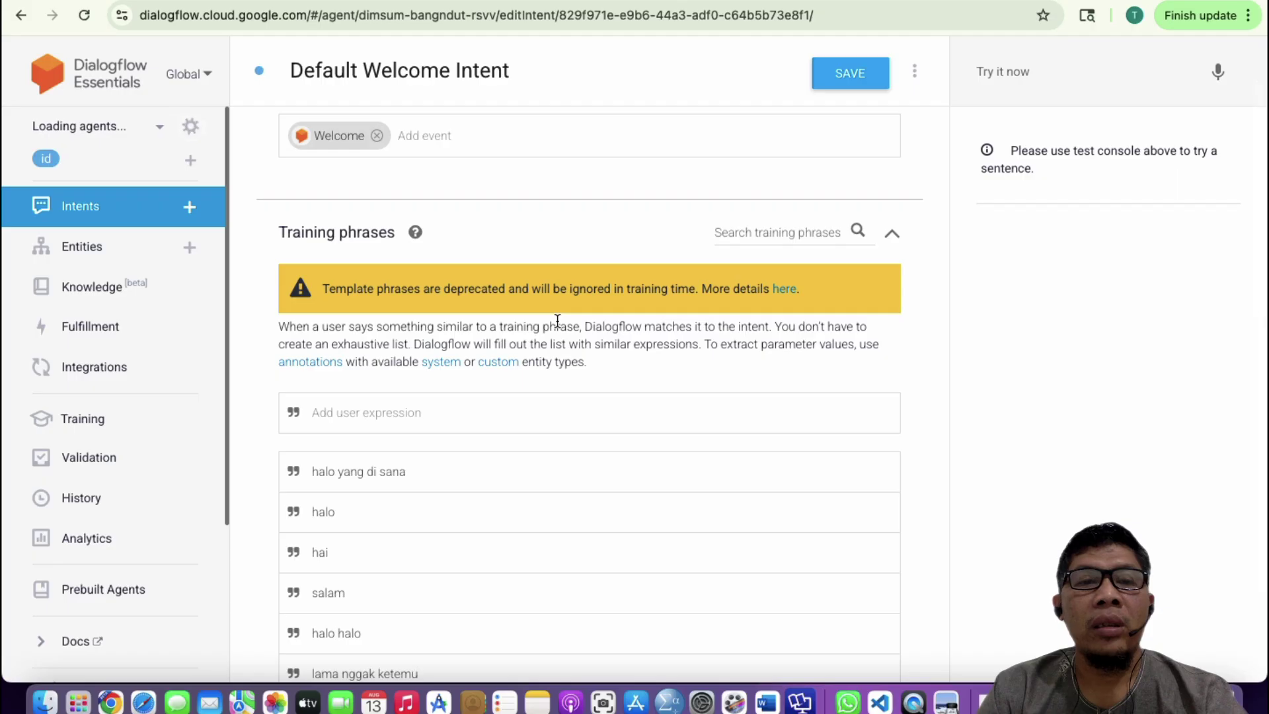
scroll(557, 321, "down", 2)
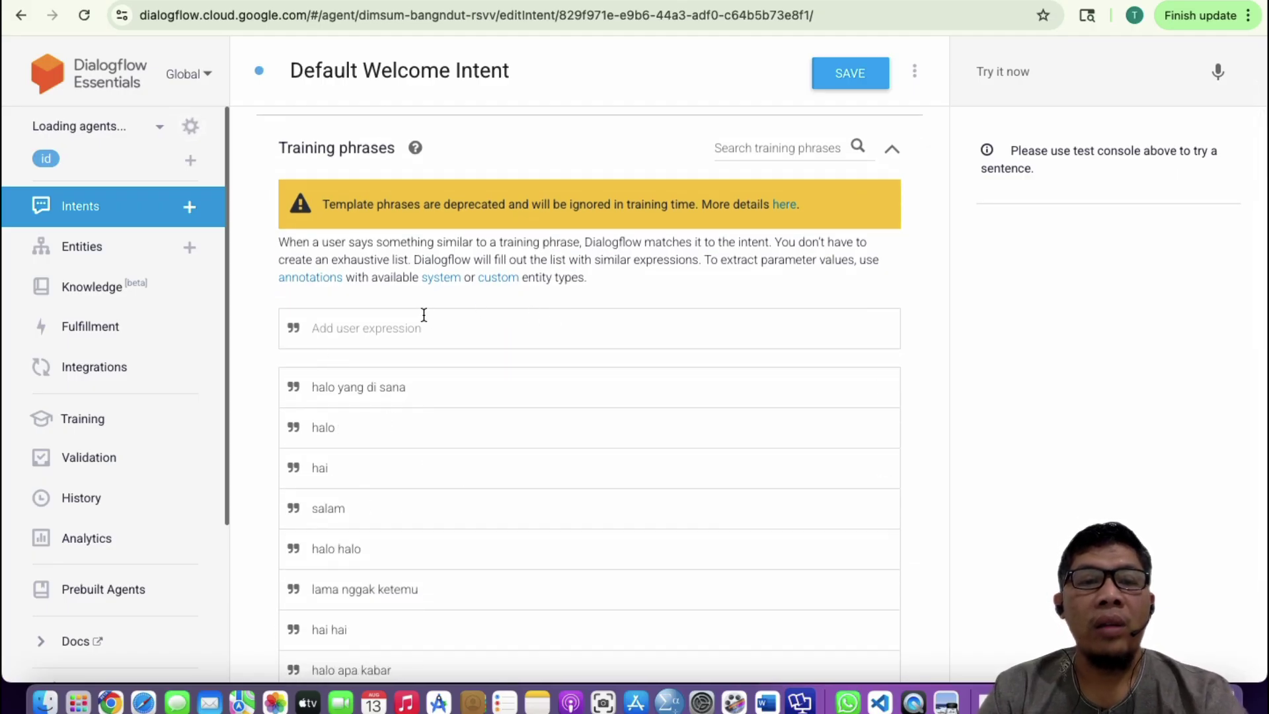
scroll(423, 315, "down", 2)
scroll(423, 315, "down", 4)
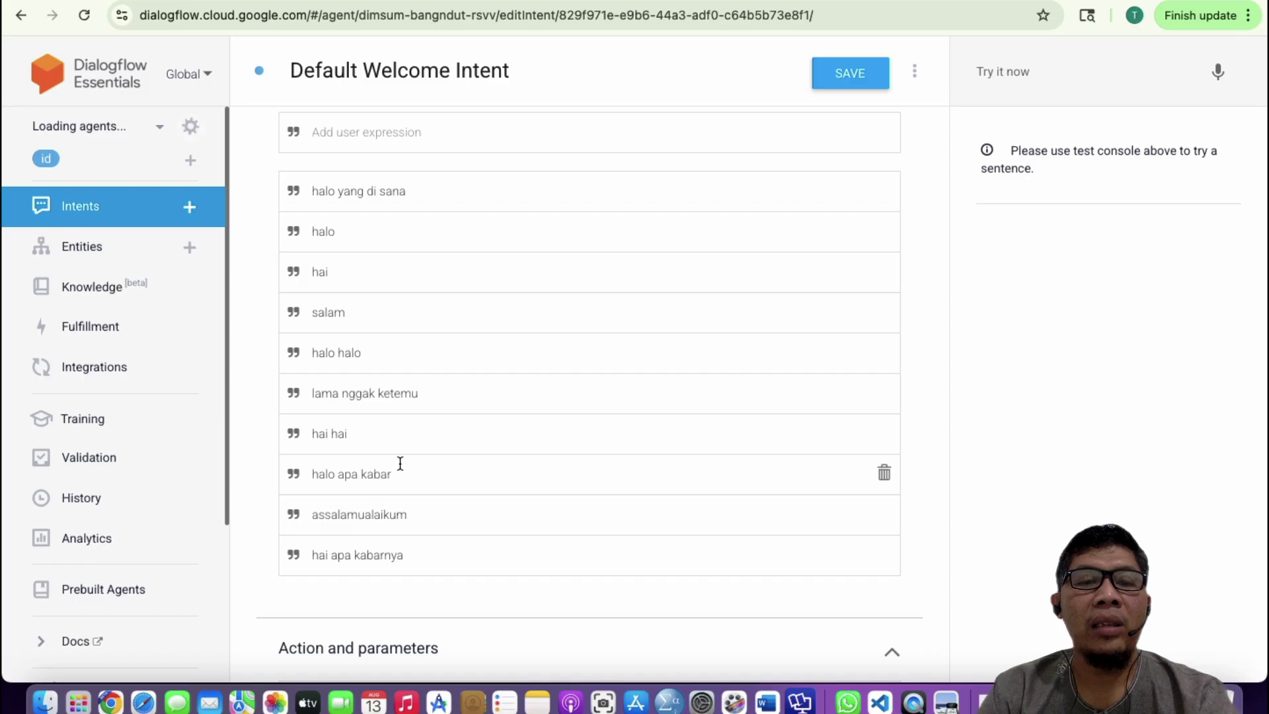
scroll(399, 461, "up", 2)
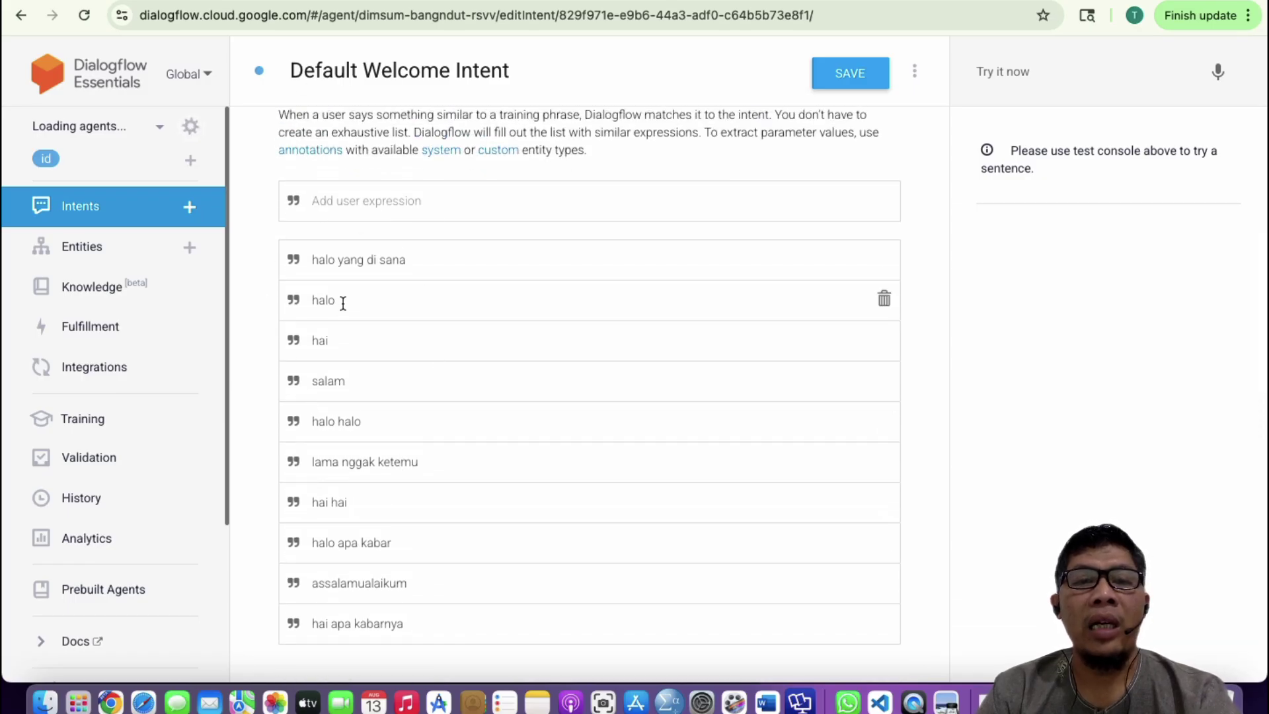
scroll(373, 254, "up", 1)
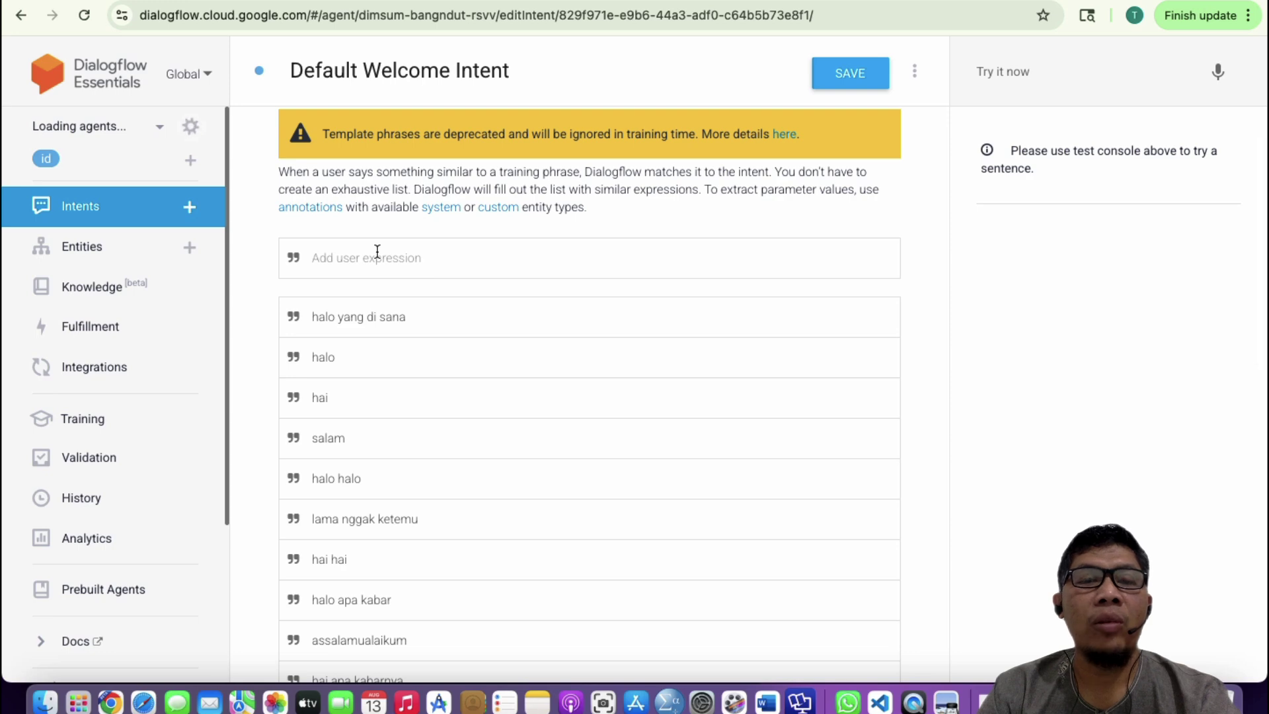
scroll(377, 251, "up", 1)
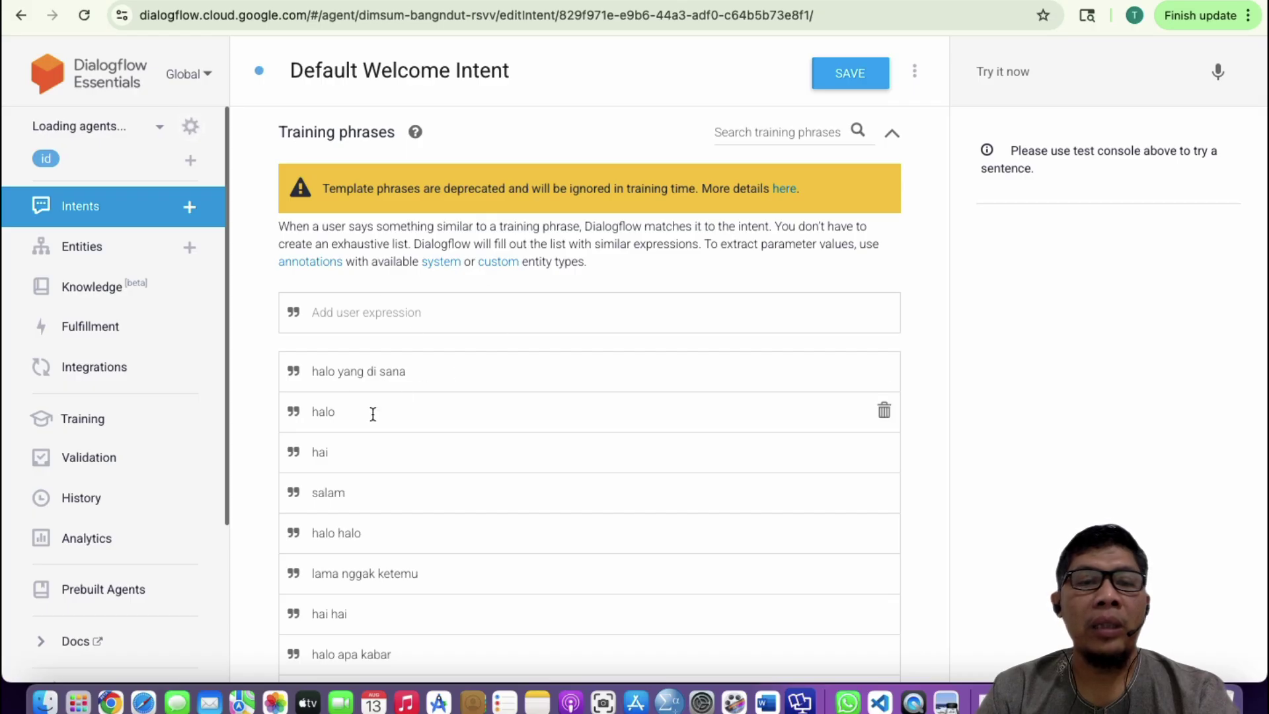
scroll(371, 413, "down", 2)
scroll(373, 413, "down", 4)
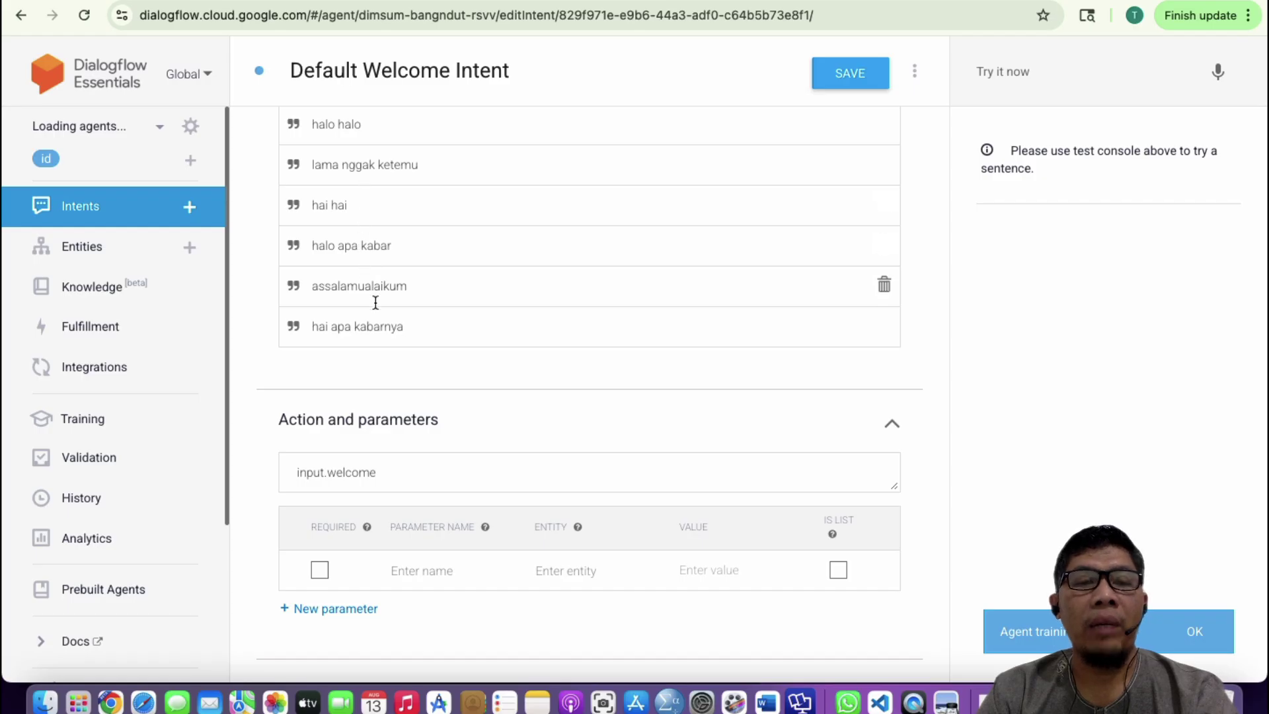
scroll(370, 308, "up", 1)
scroll(380, 308, "down", 3)
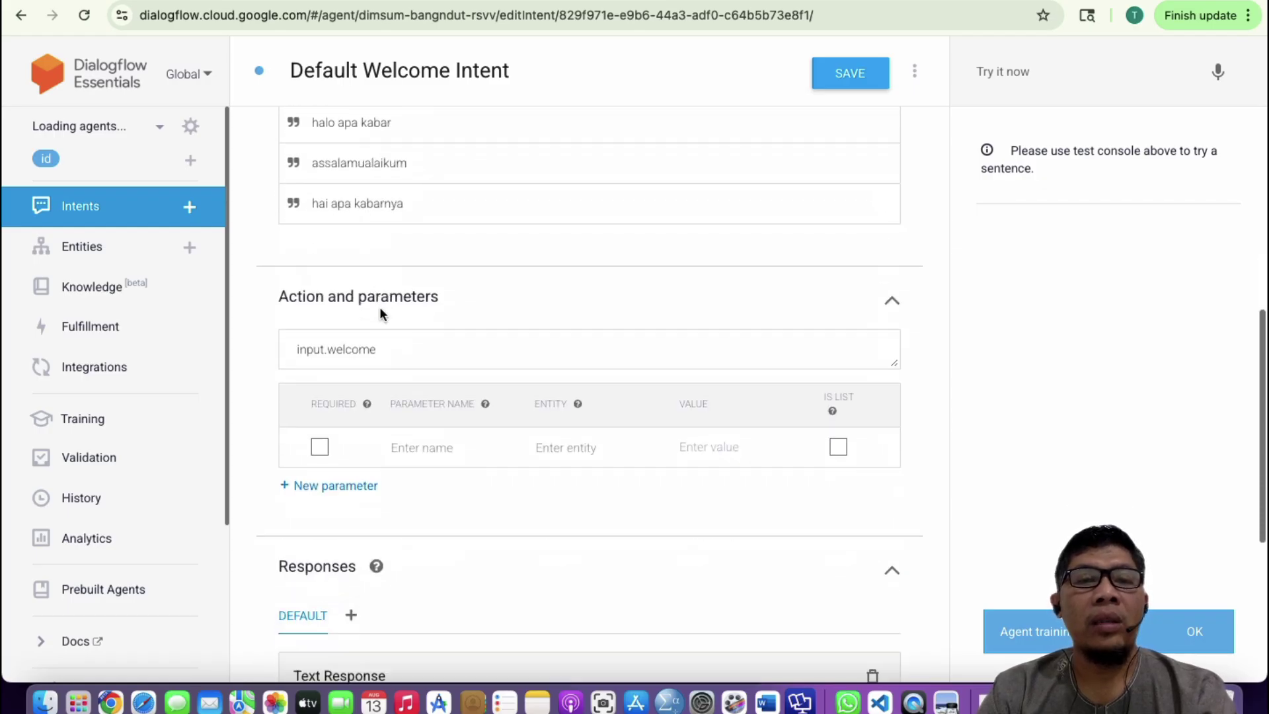
scroll(438, 329, "down", 5)
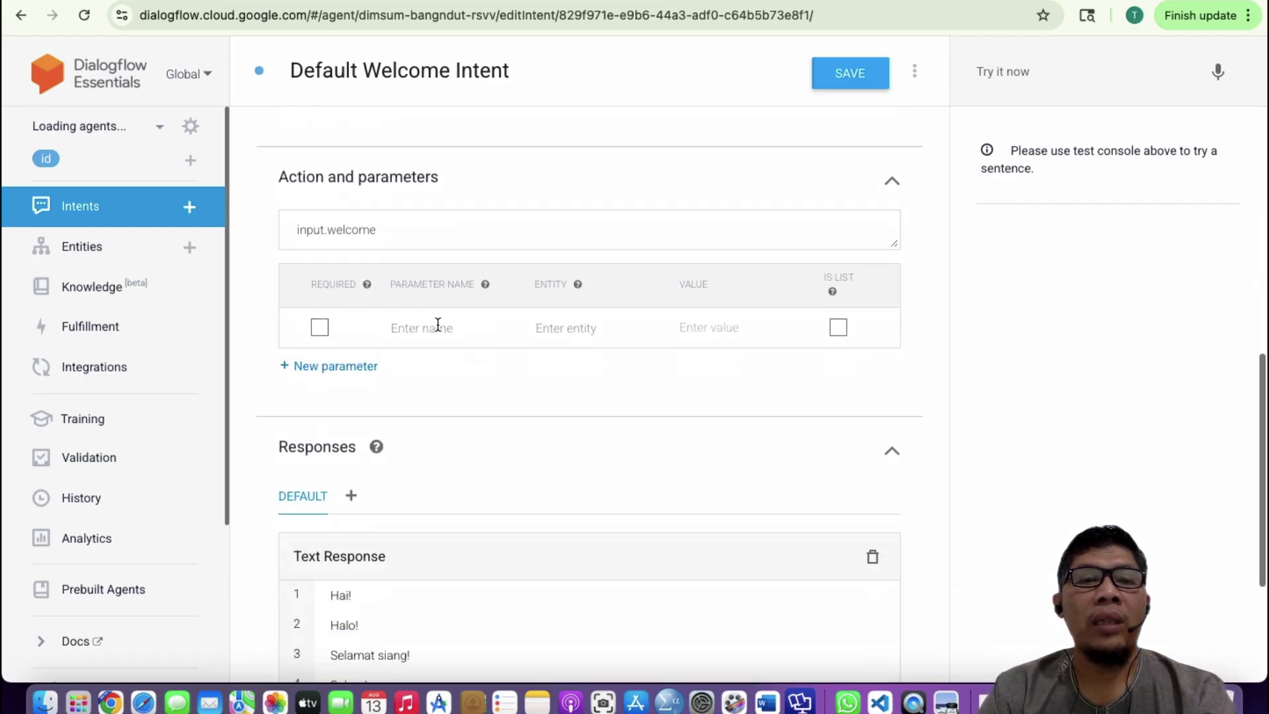
scroll(438, 329, "down", 1)
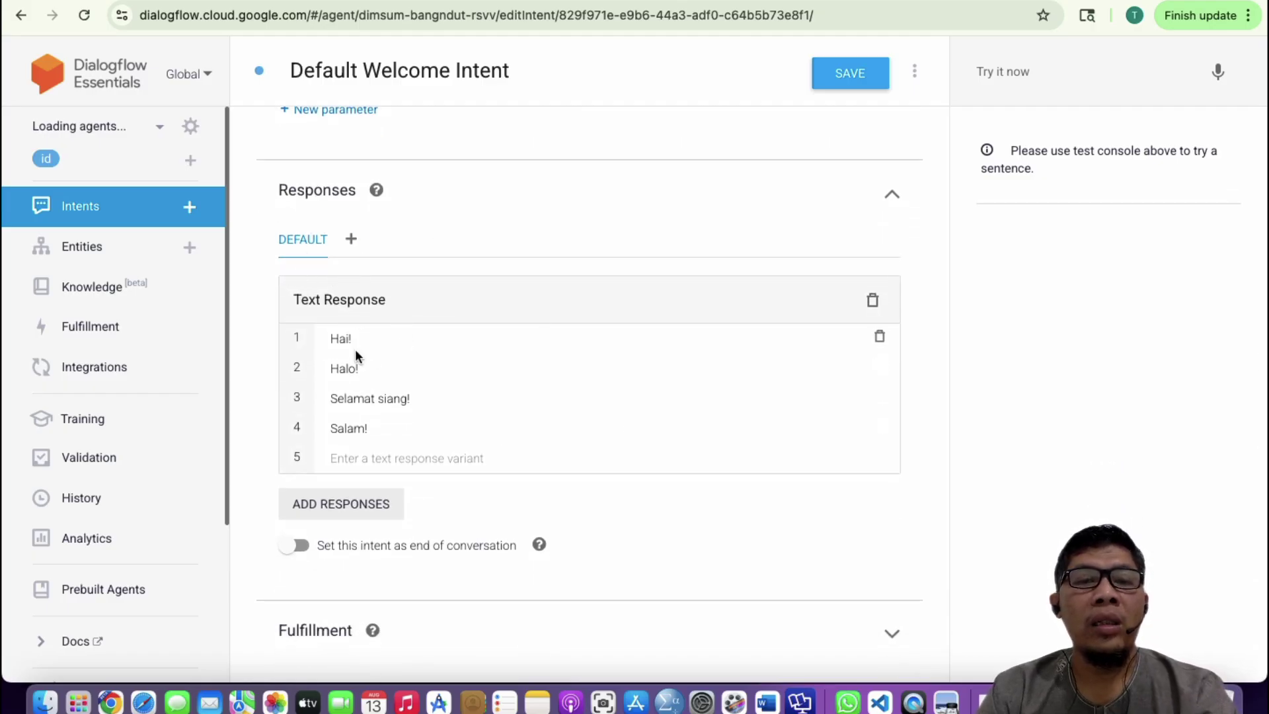
scroll(440, 275, "up", 8)
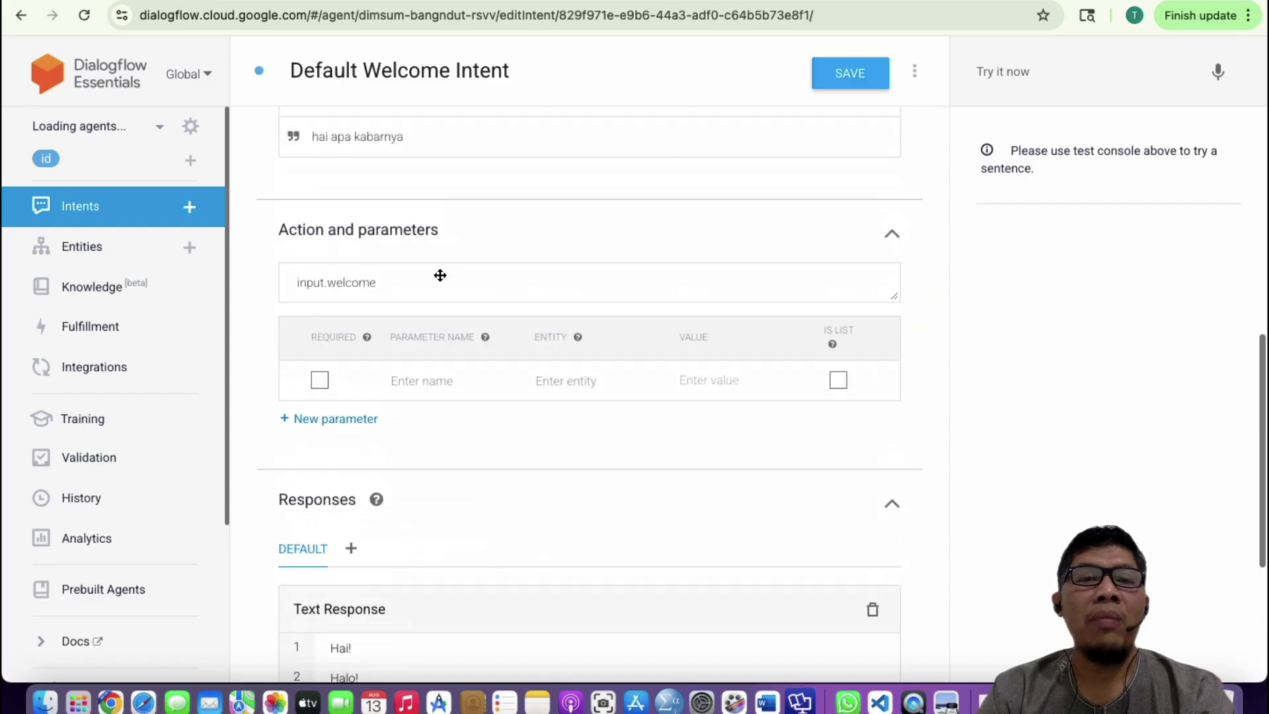
scroll(383, 317, "up", 4)
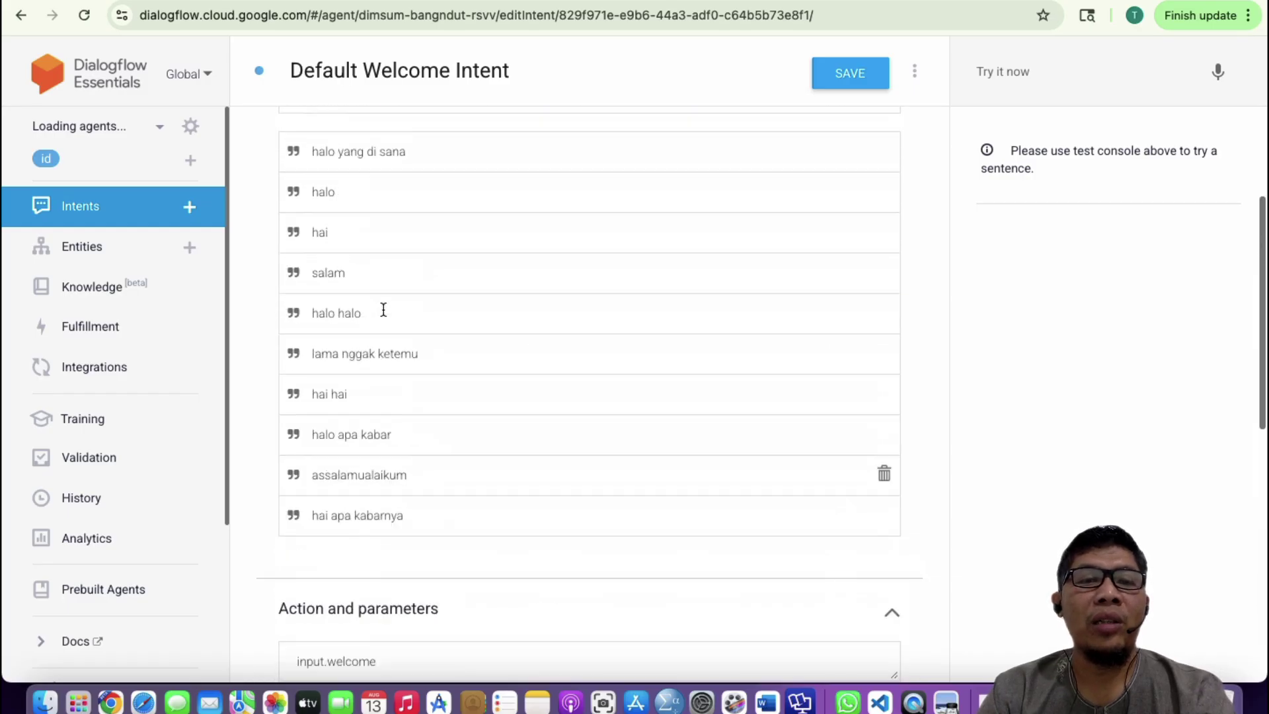
scroll(383, 316, "down", 9)
scroll(382, 307, "down", 2)
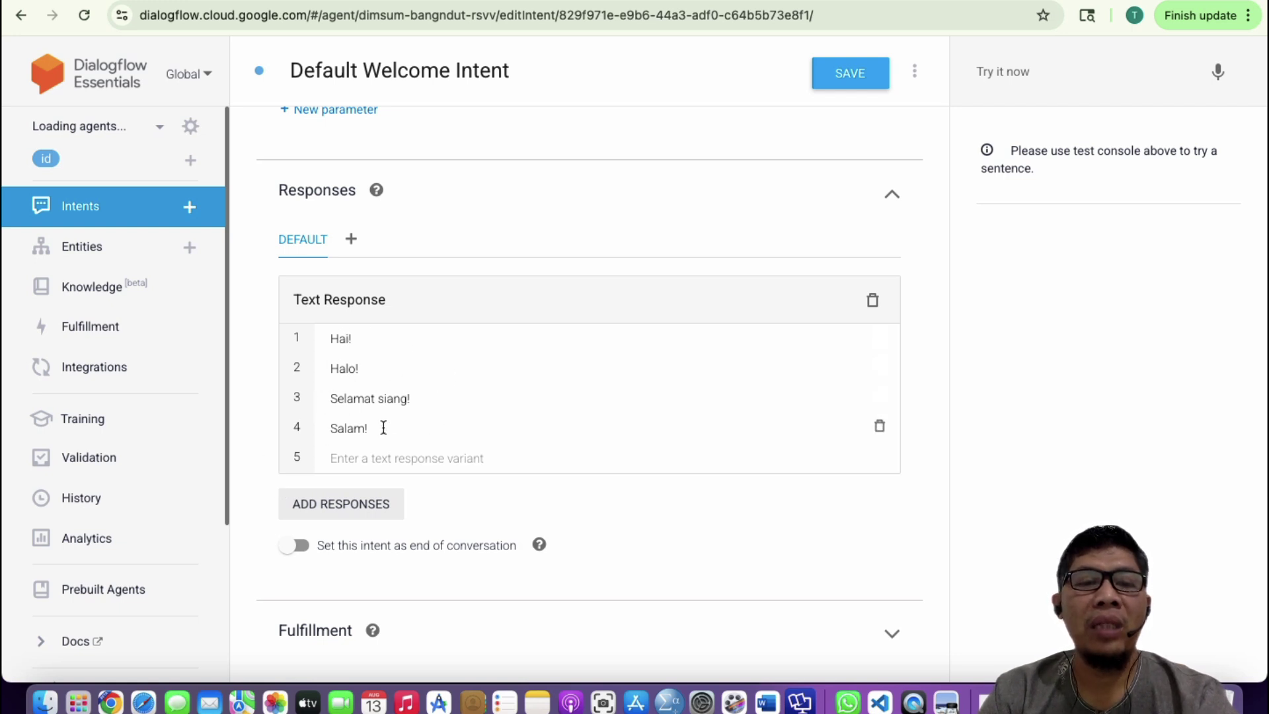
- Test the agent with 'halo', which replies Halo!
left_click(1040, 66)
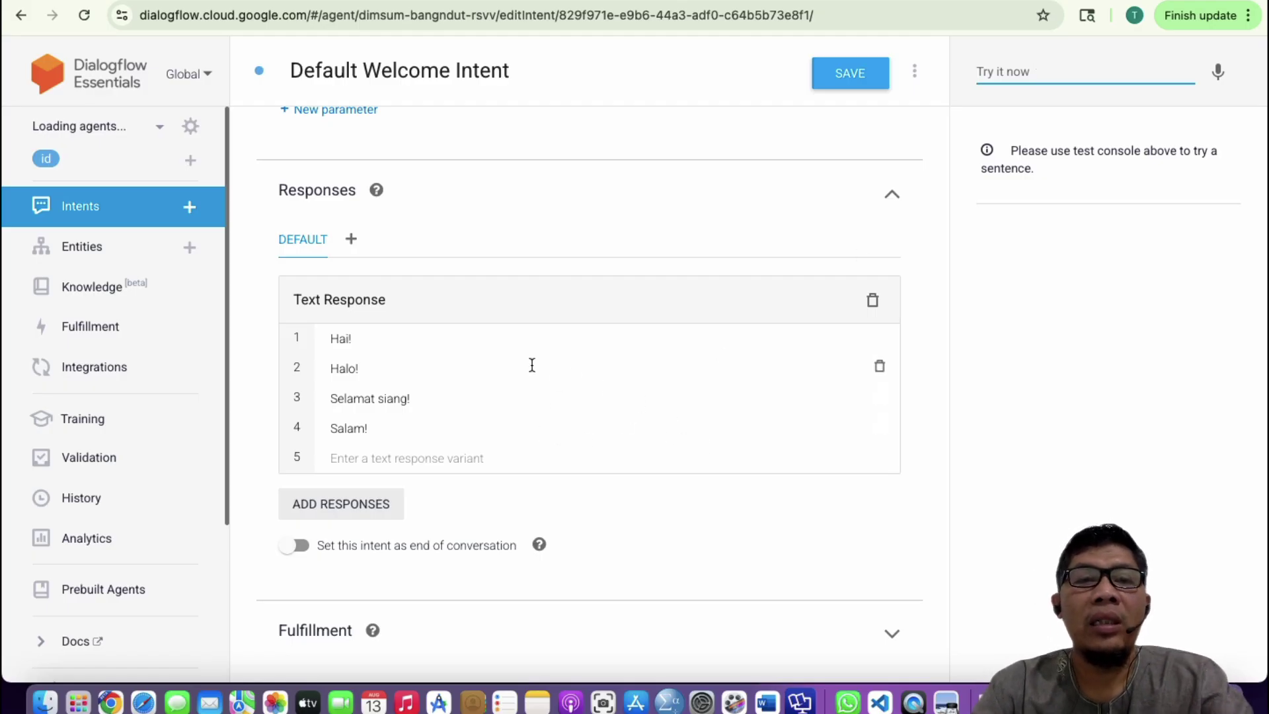
scroll(529, 365, "up", 5)
scroll(530, 367, "up", 5)
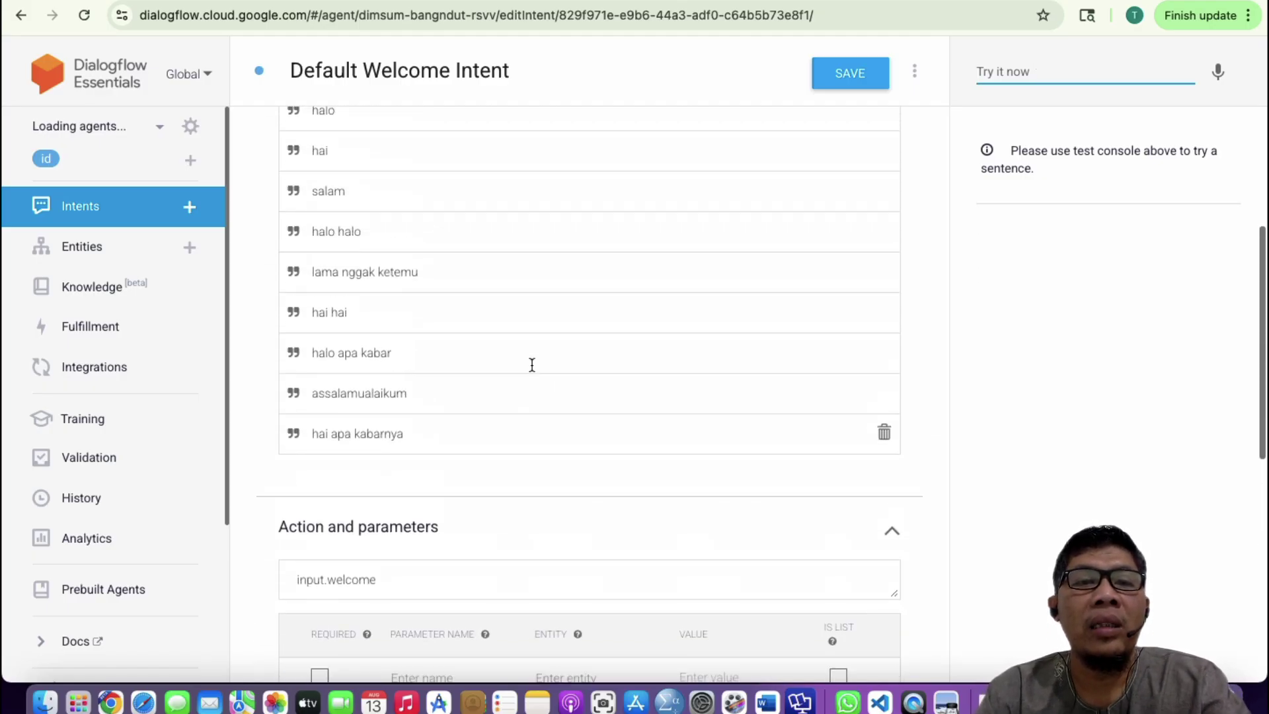
type("halo")
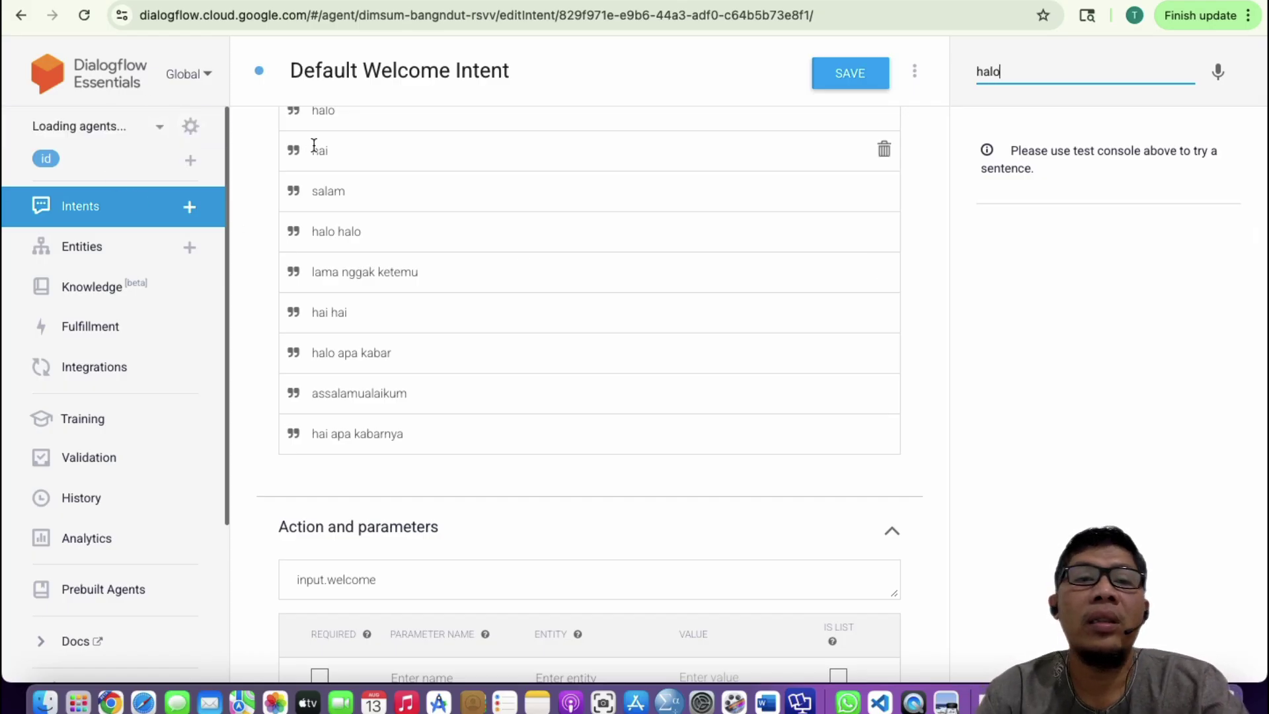
scroll(318, 136, "up", 1)
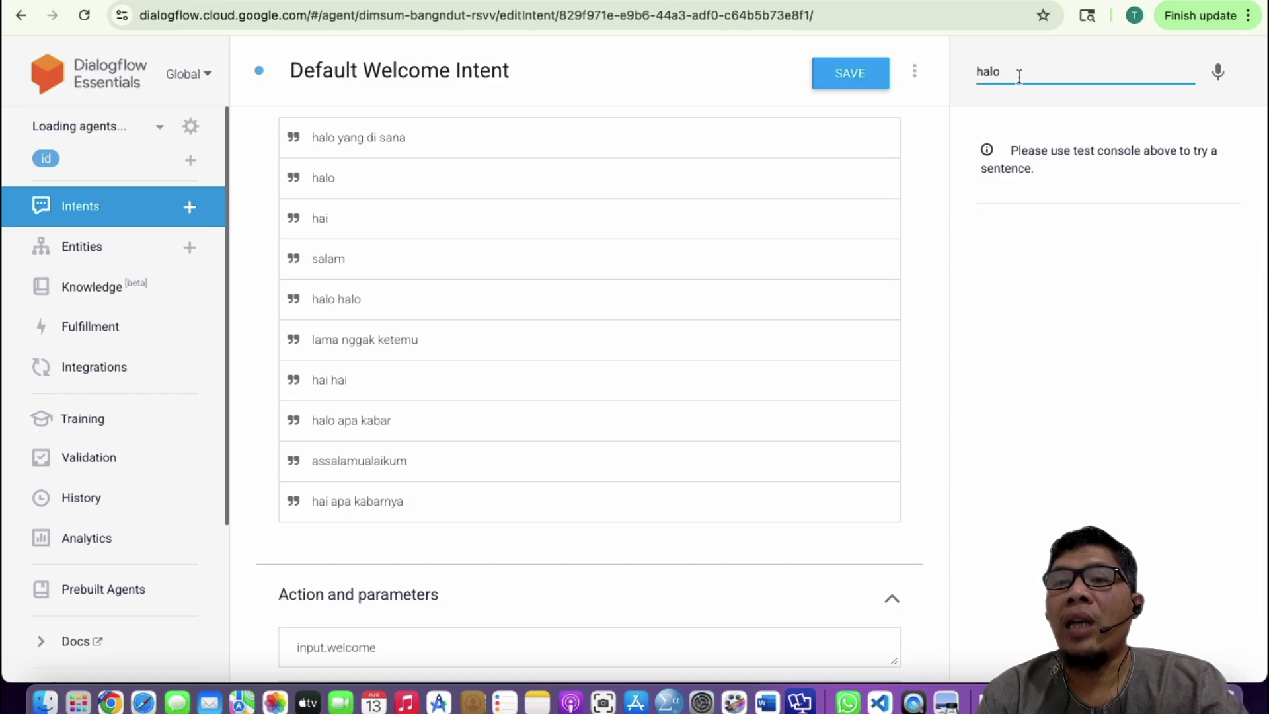
key("Return")
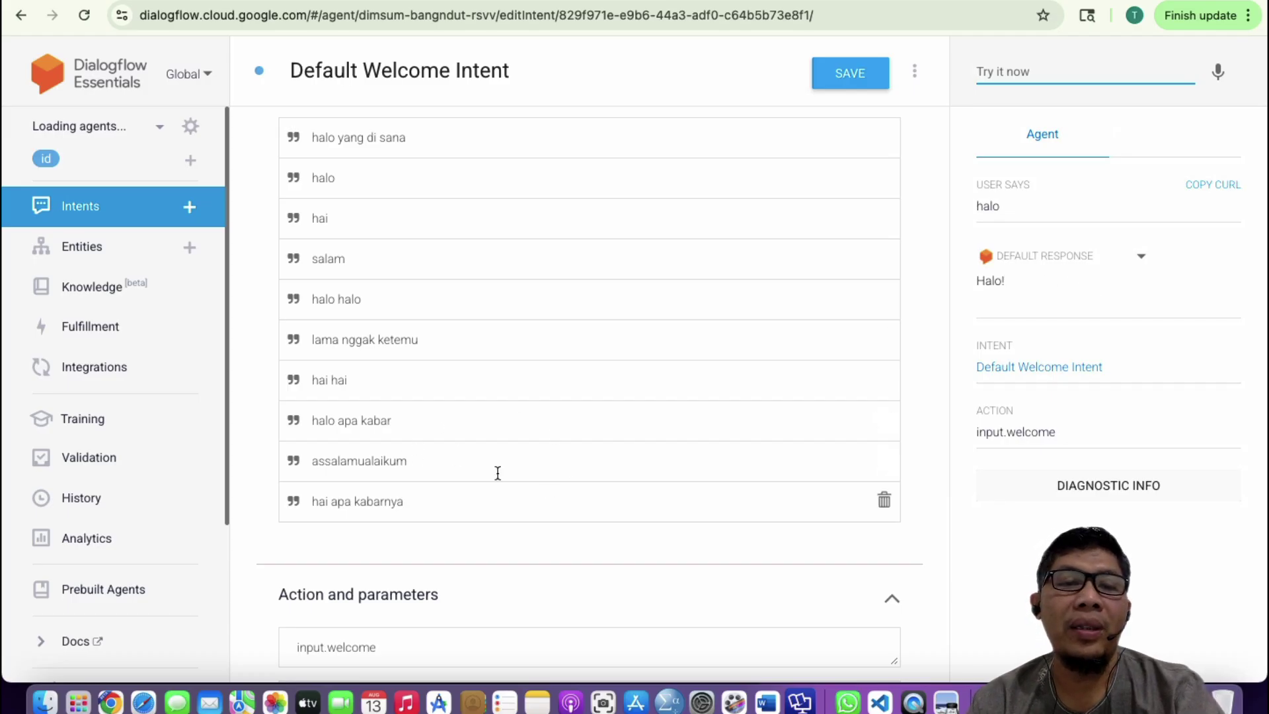
- Test 'hai apa kabarnya', matching Default Welcome Intent with the reply Hai!
left_click(1011, 72)
type("assal")
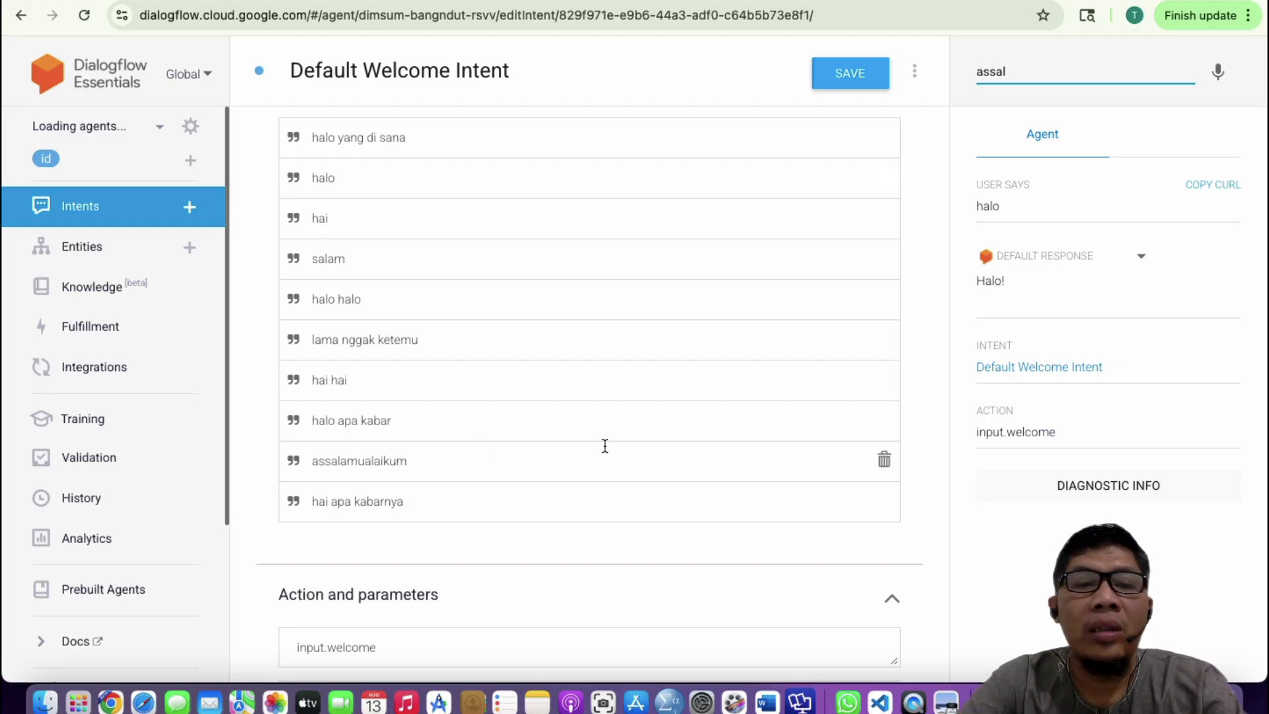
key("BackSpace")
key("BackSpace")
key("BackSpace")
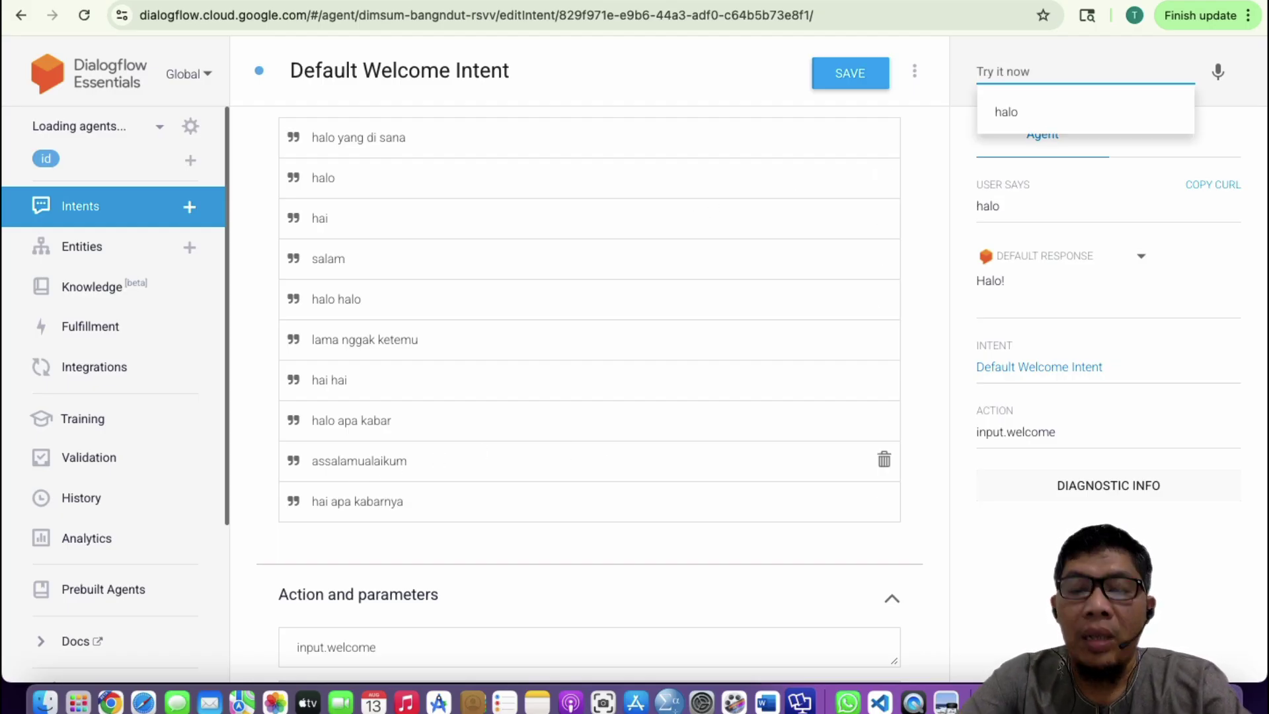
type("hai apa")
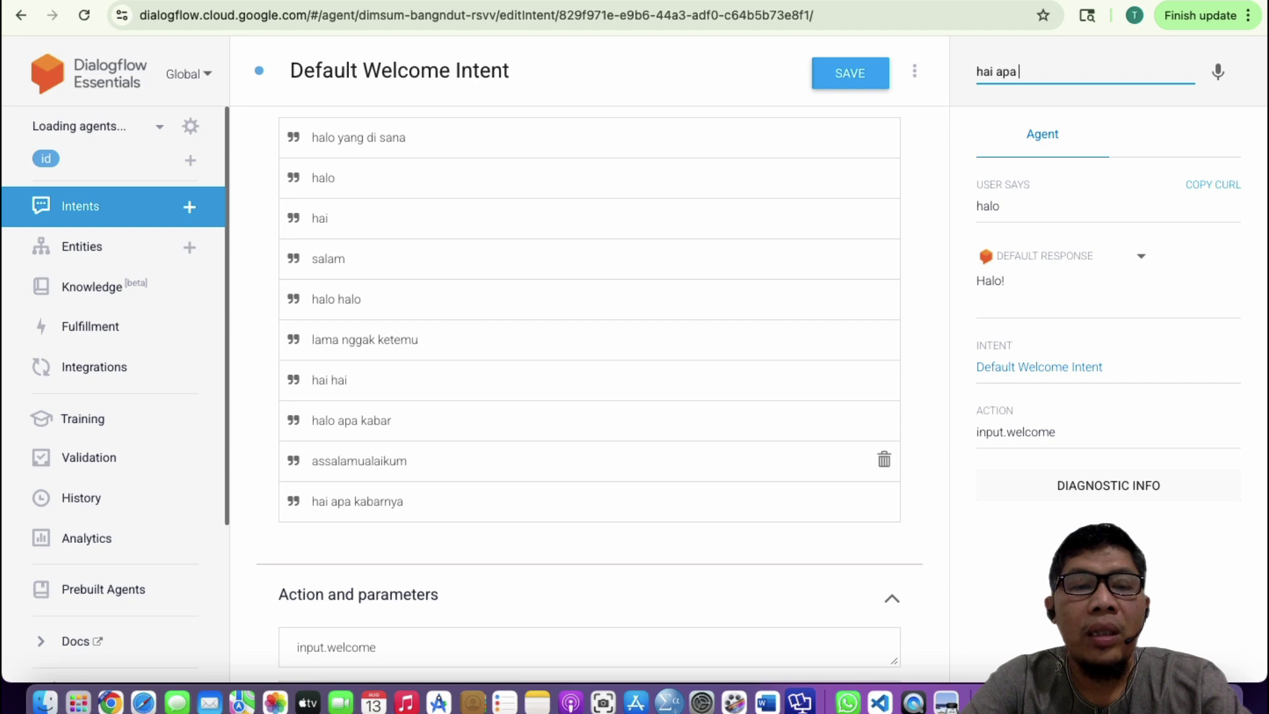
type(" kabarny")
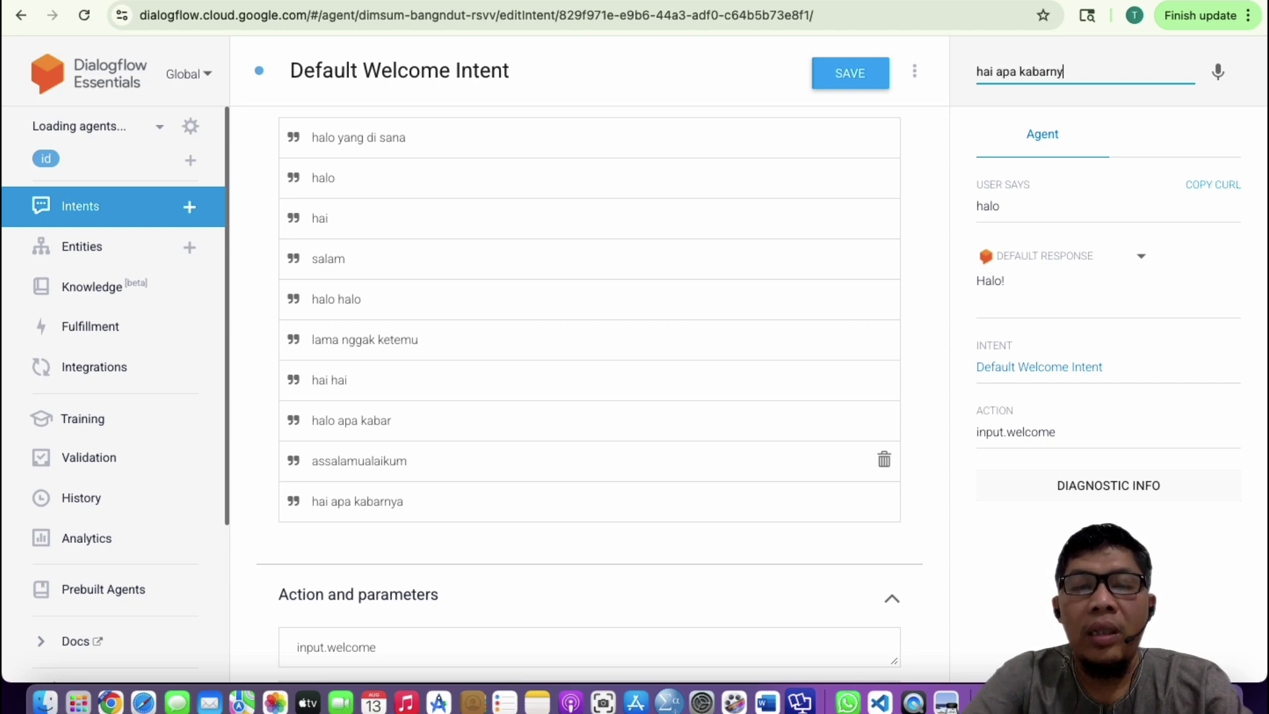
type("a")
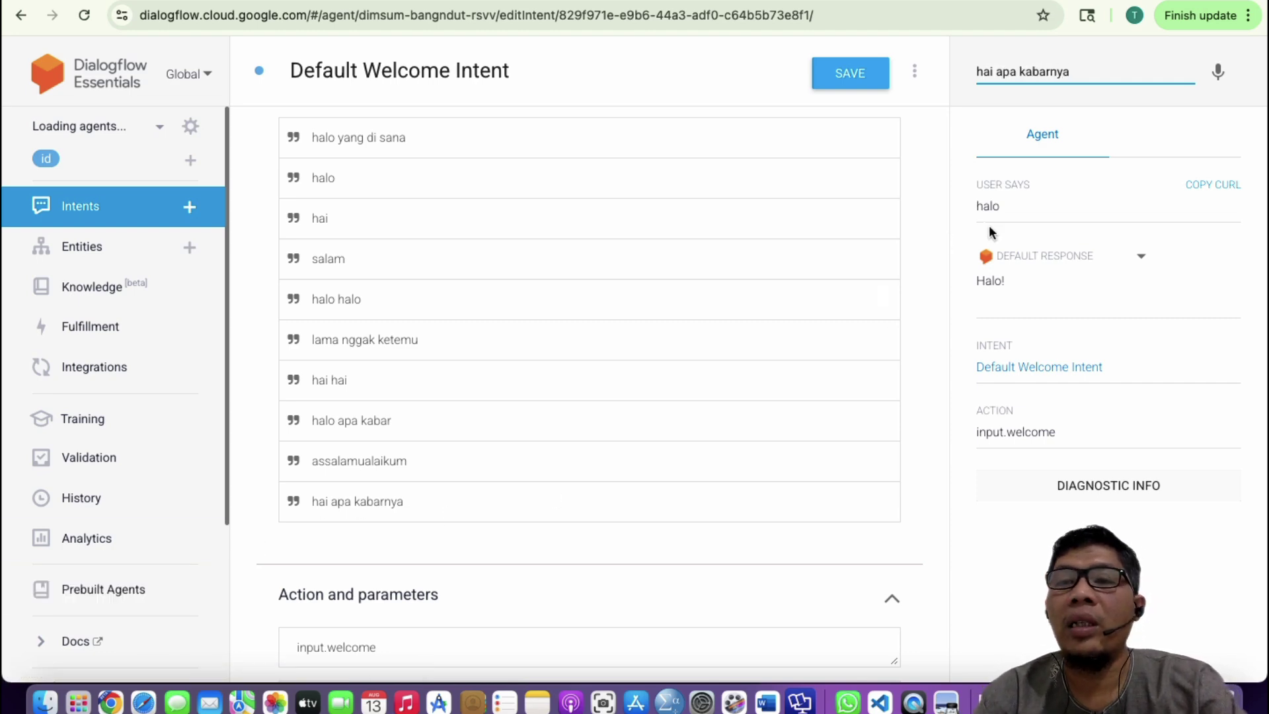
key("Return")
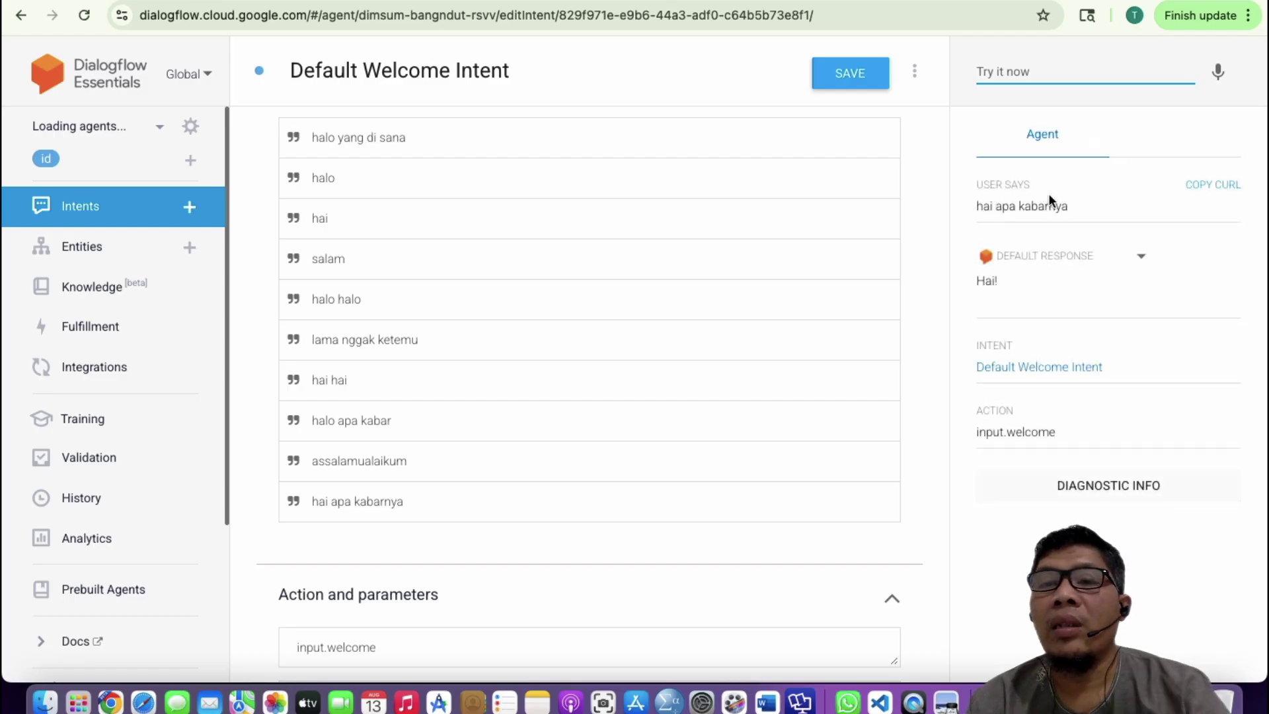
scroll(548, 401, "down", 6)
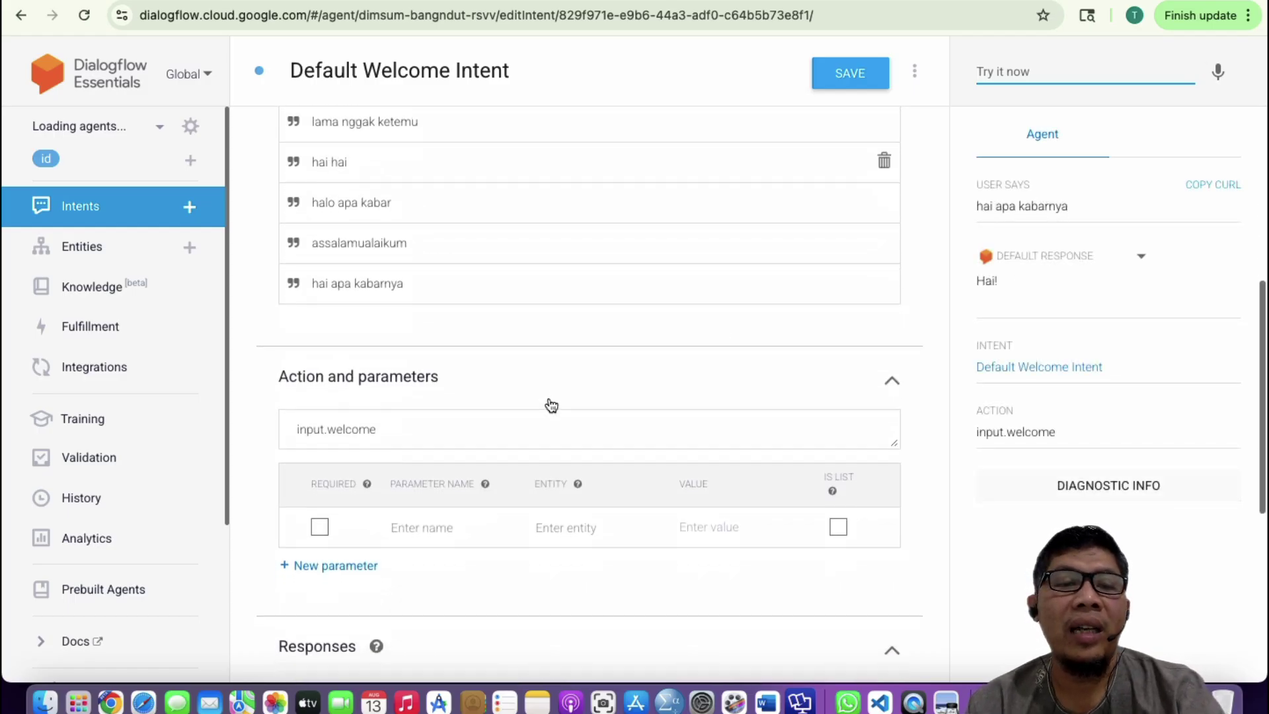
- Look over the Default Welcome Intent once more, then return to the Intents list
scroll(548, 397, "down", 5)
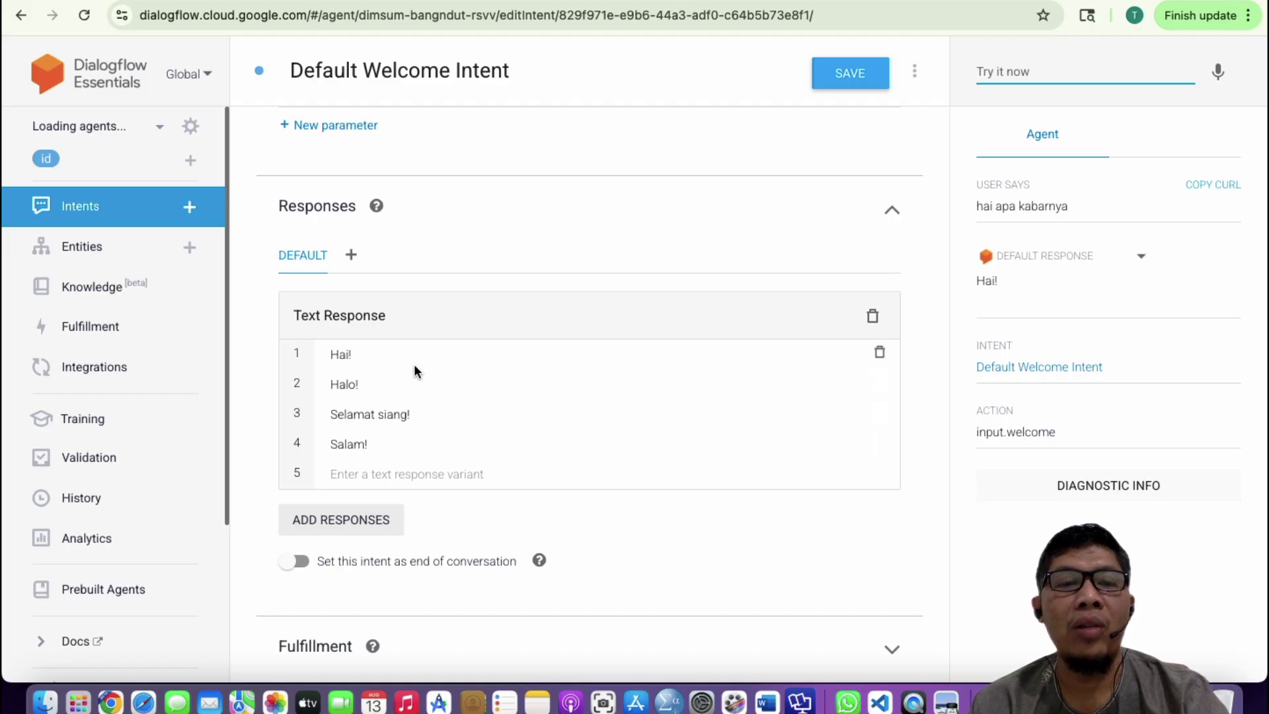
scroll(518, 277, "up", 3)
scroll(518, 270, "up", 3)
scroll(486, 360, "down", 6)
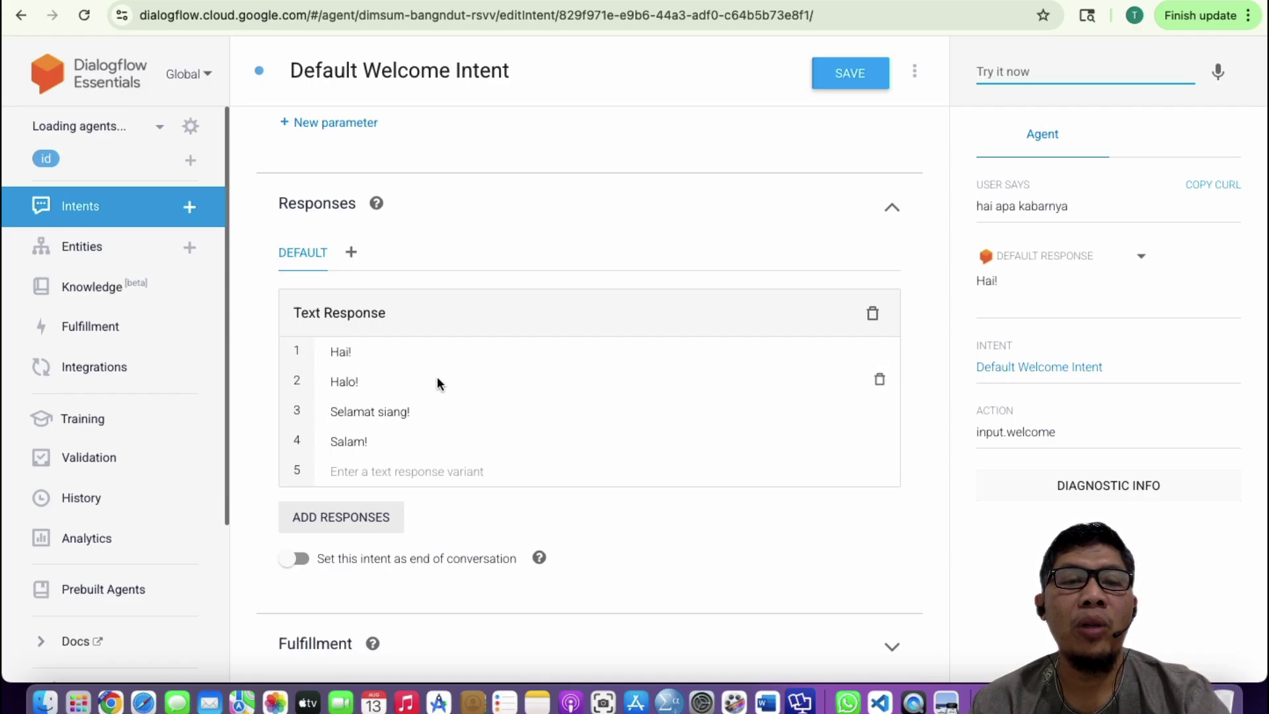
scroll(509, 247, "up", 8)
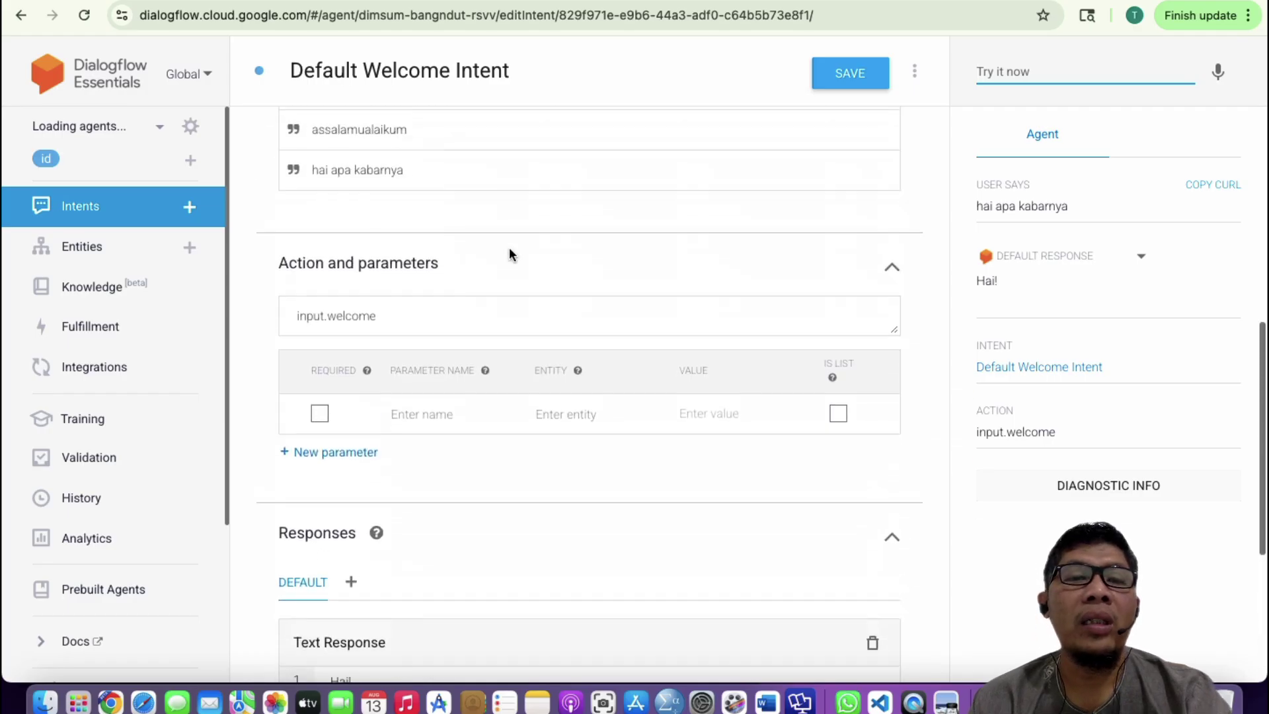
scroll(507, 249, "up", 1)
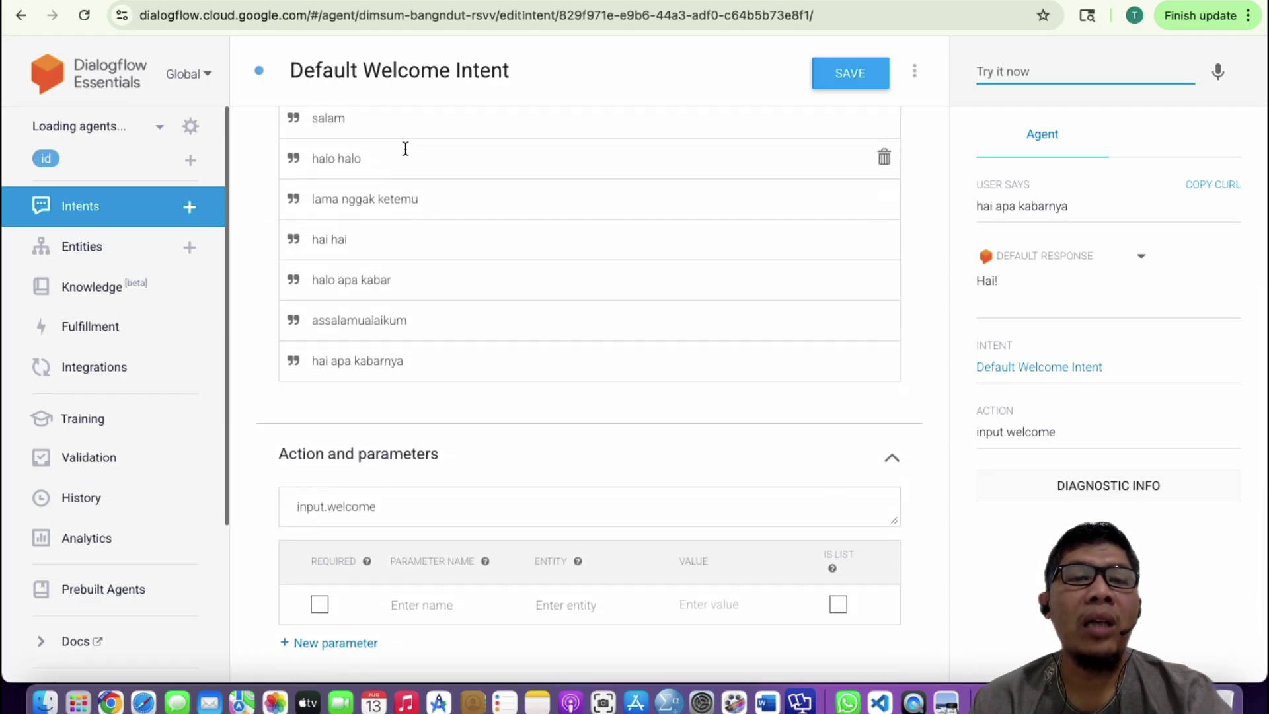
scroll(459, 325, "down", 10)
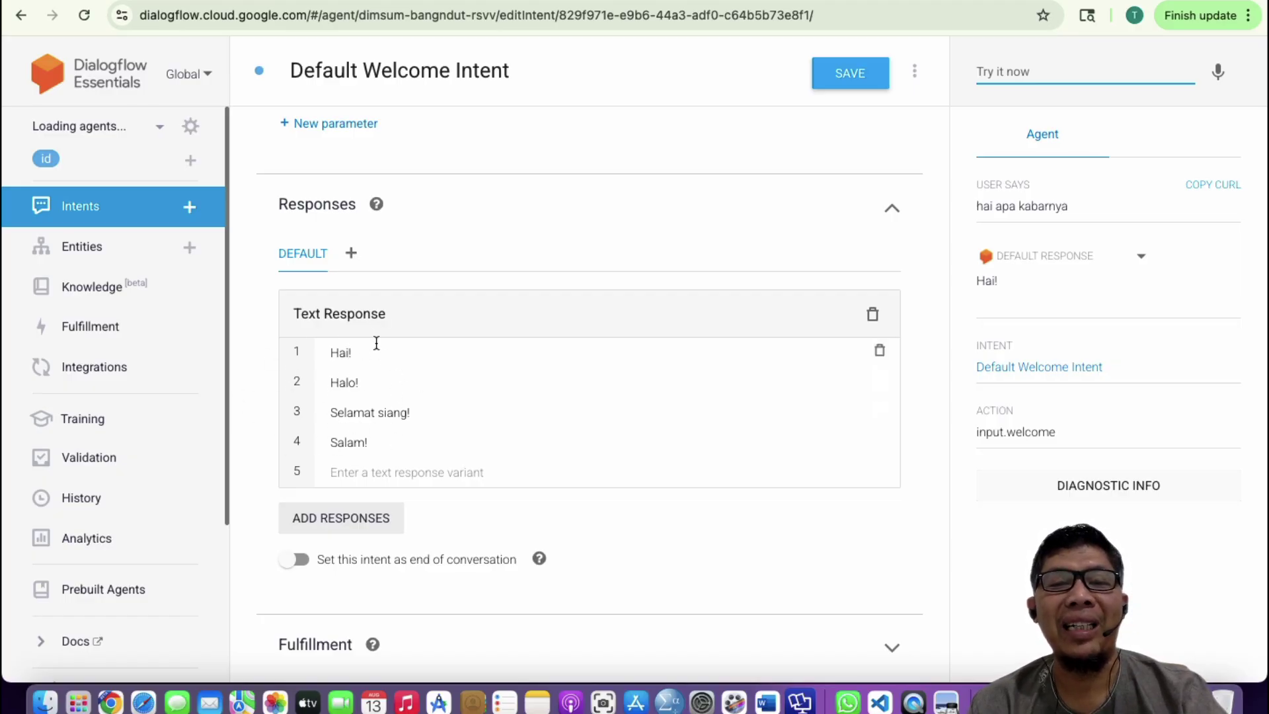
scroll(376, 342, "up", 15)
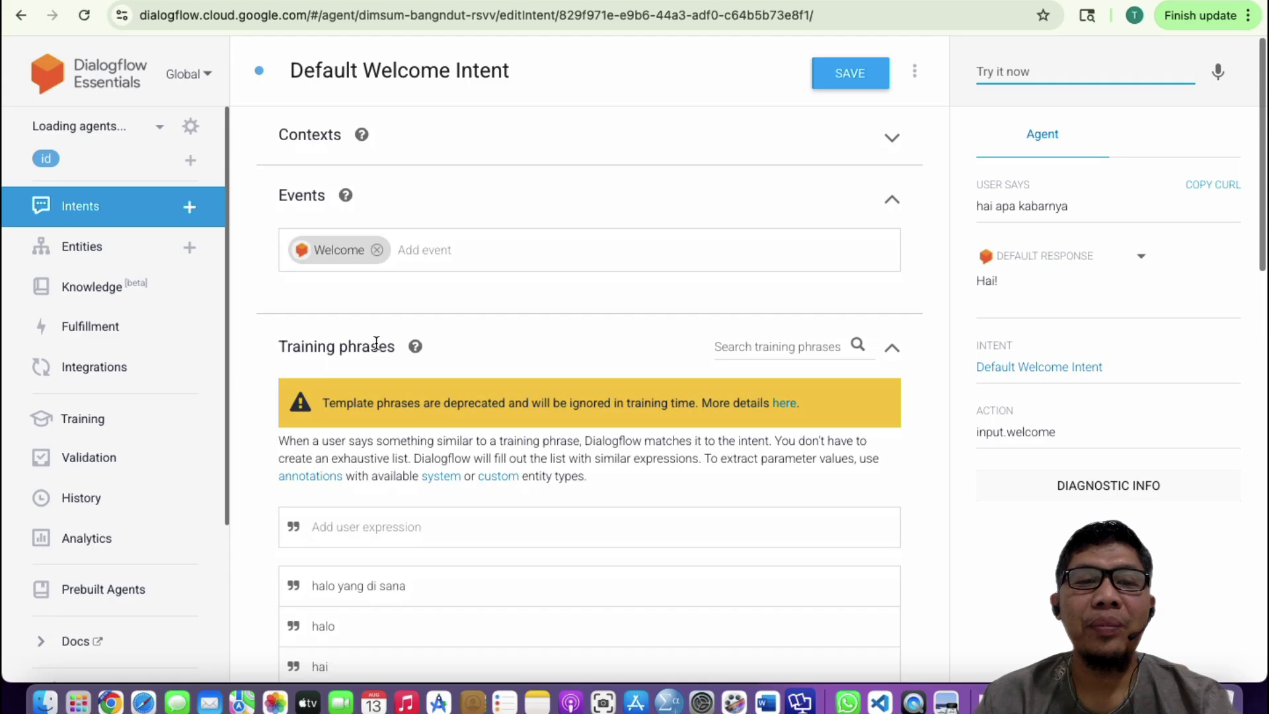
scroll(501, 320, "down", 1)
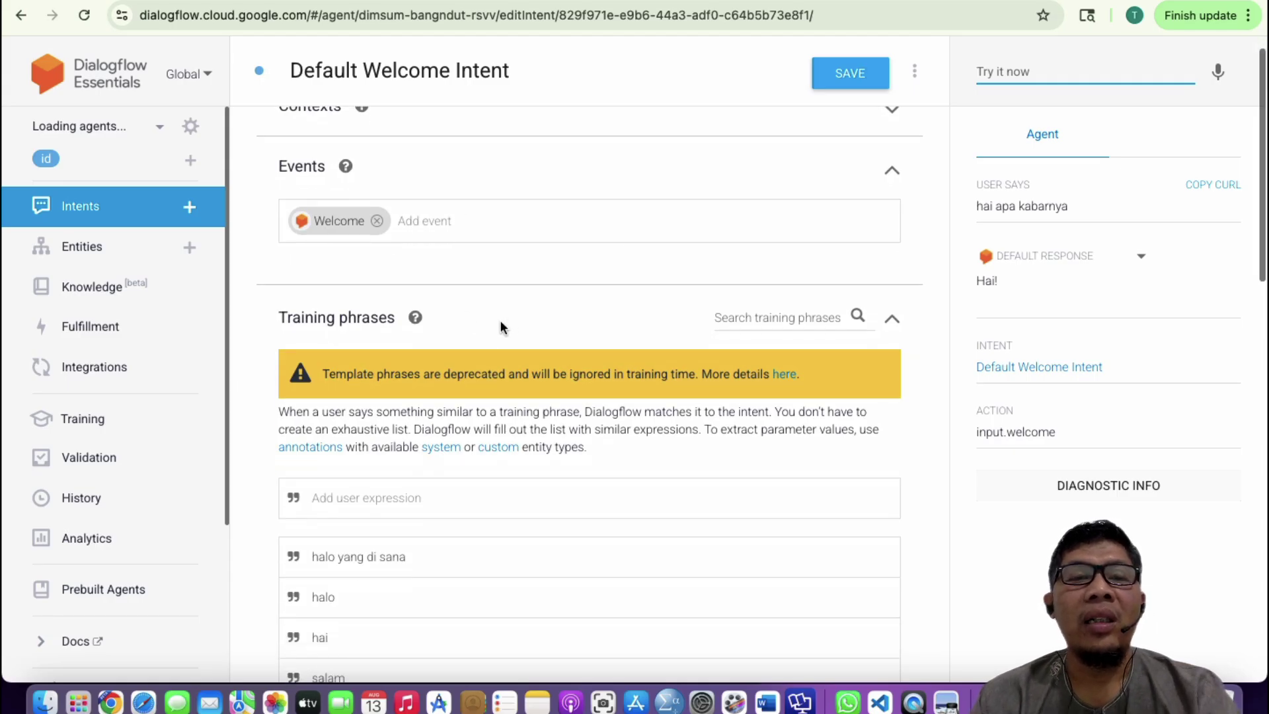
scroll(501, 320, "up", 1)
scroll(501, 319, "down", 3)
scroll(501, 320, "up", 3)
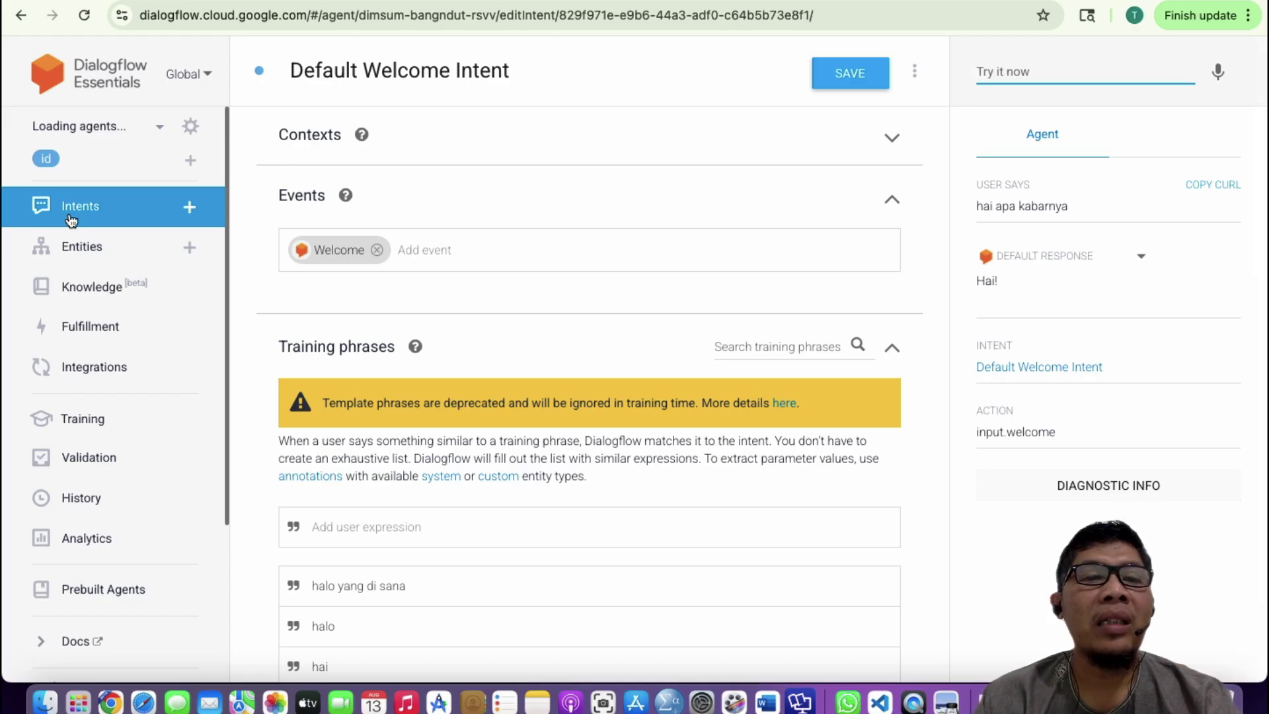
left_click(20, 15)
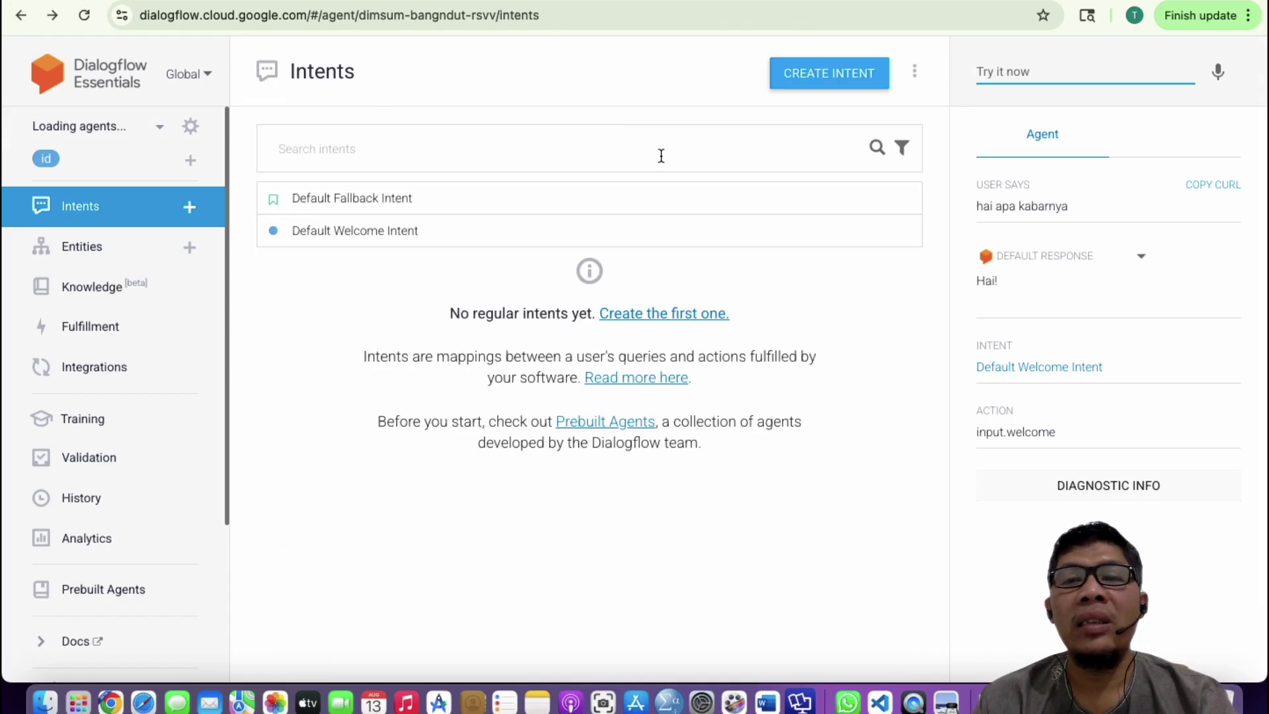
left_click(344, 205)
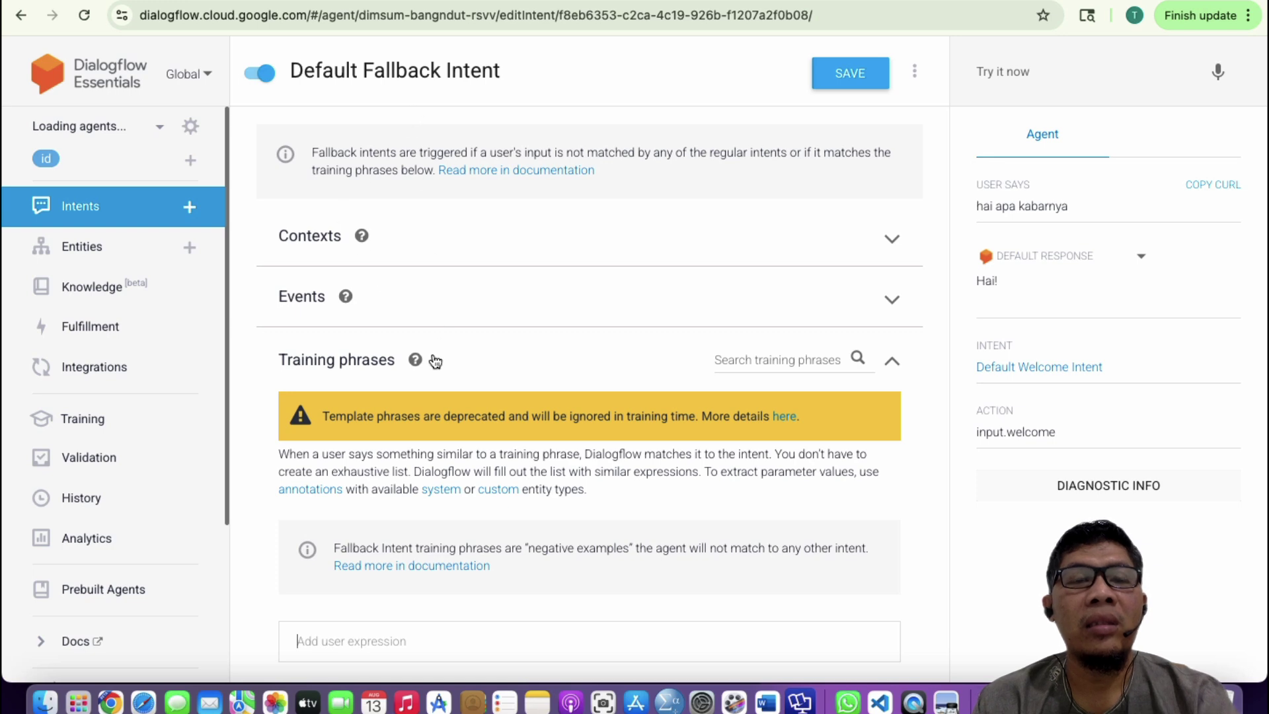
scroll(432, 357, "down", 3)
scroll(432, 356, "down", 8)
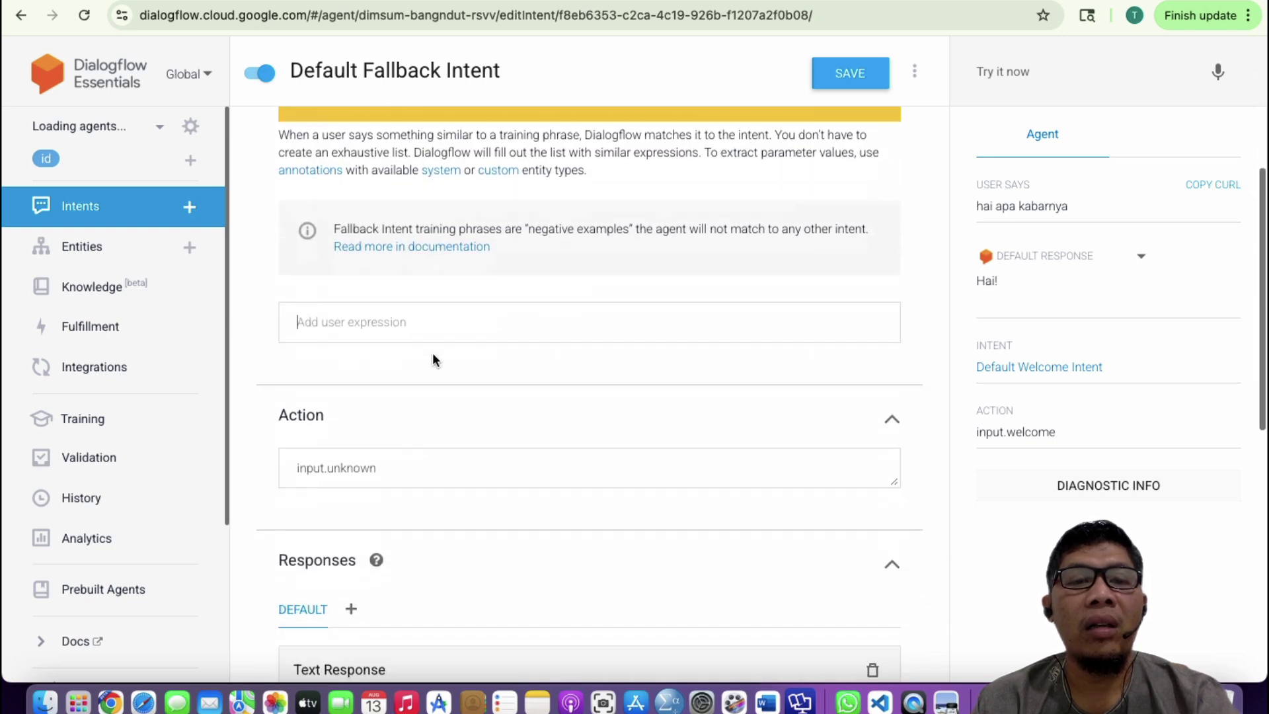
scroll(433, 355, "down", 3)
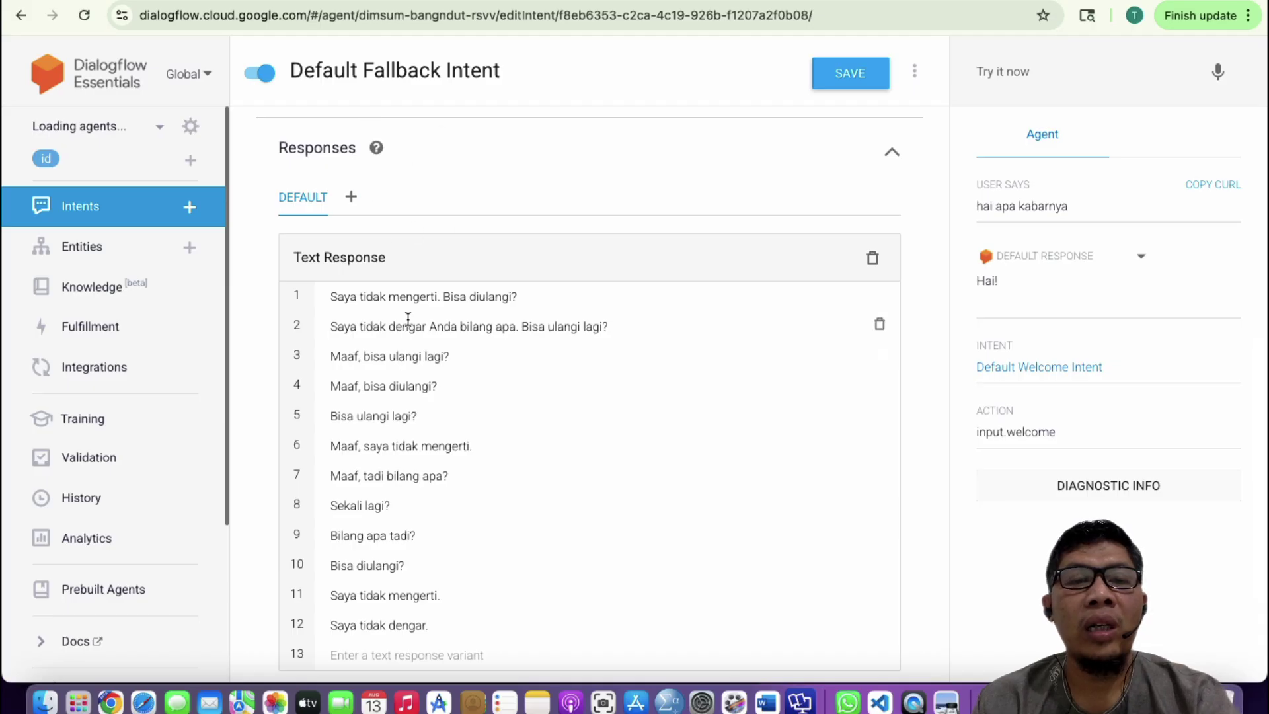
scroll(448, 382, "up", 8)
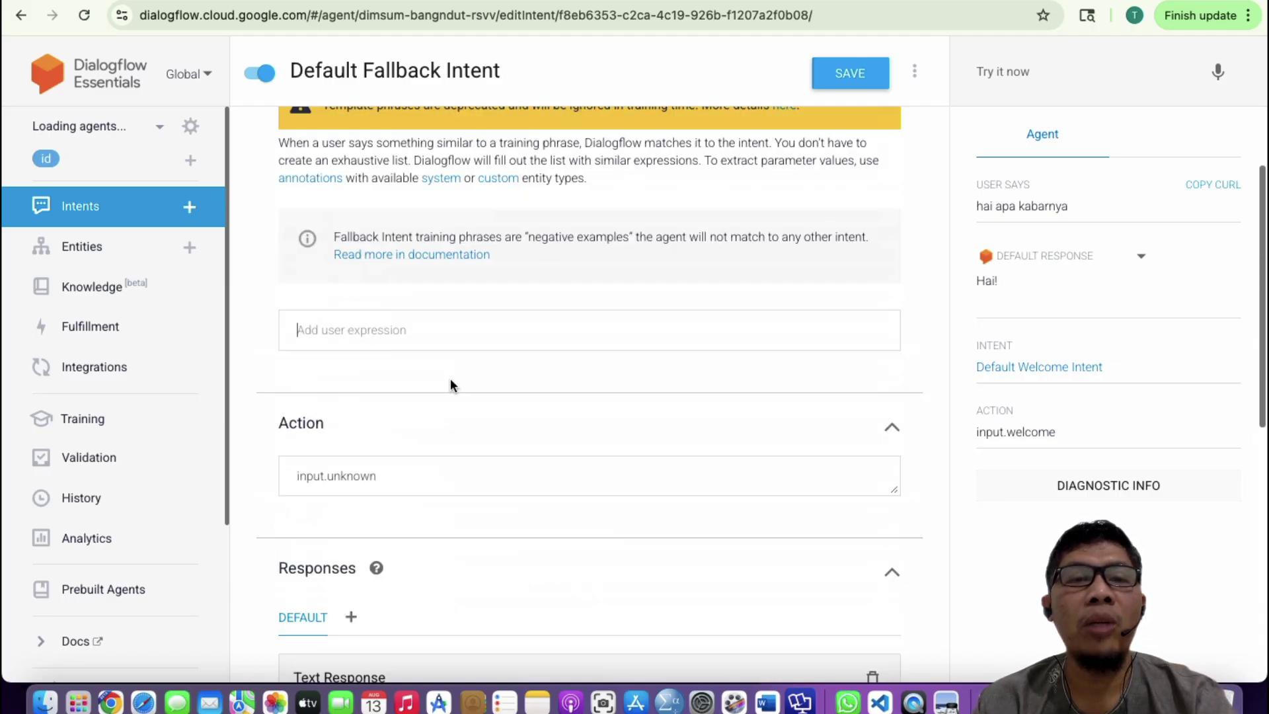
scroll(450, 386, "up", 5)
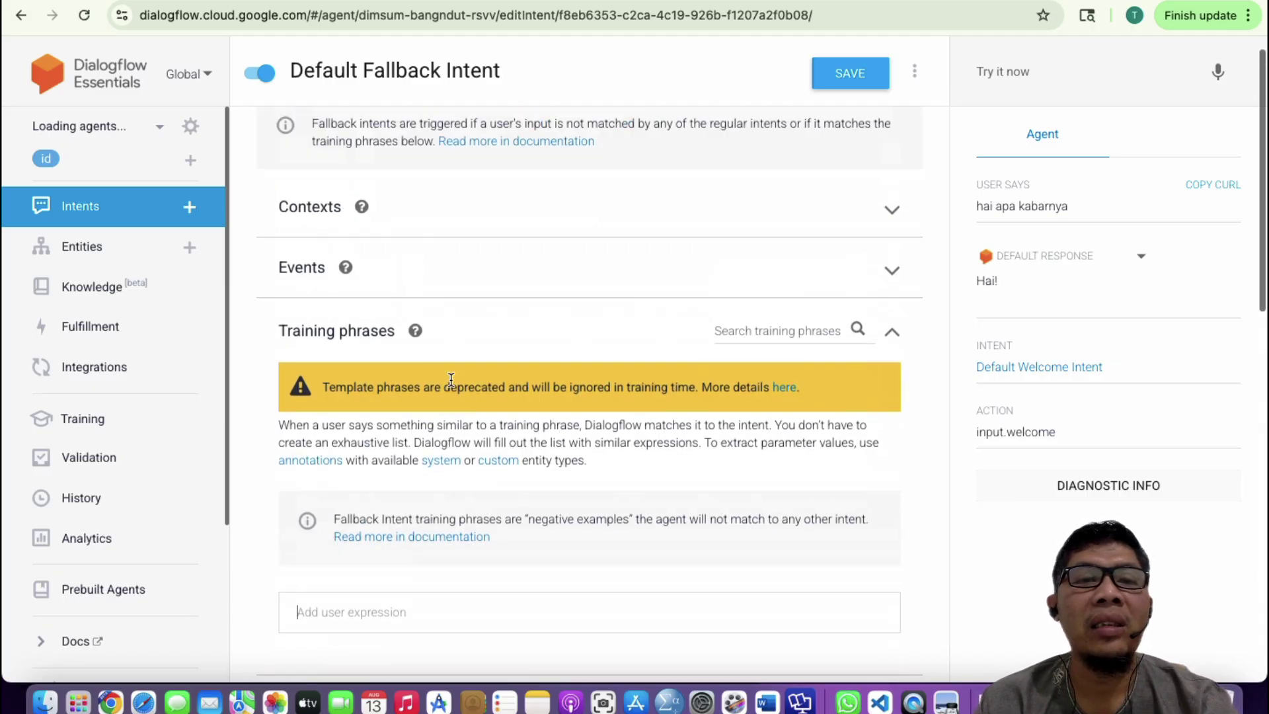
scroll(450, 380, "down", 11)
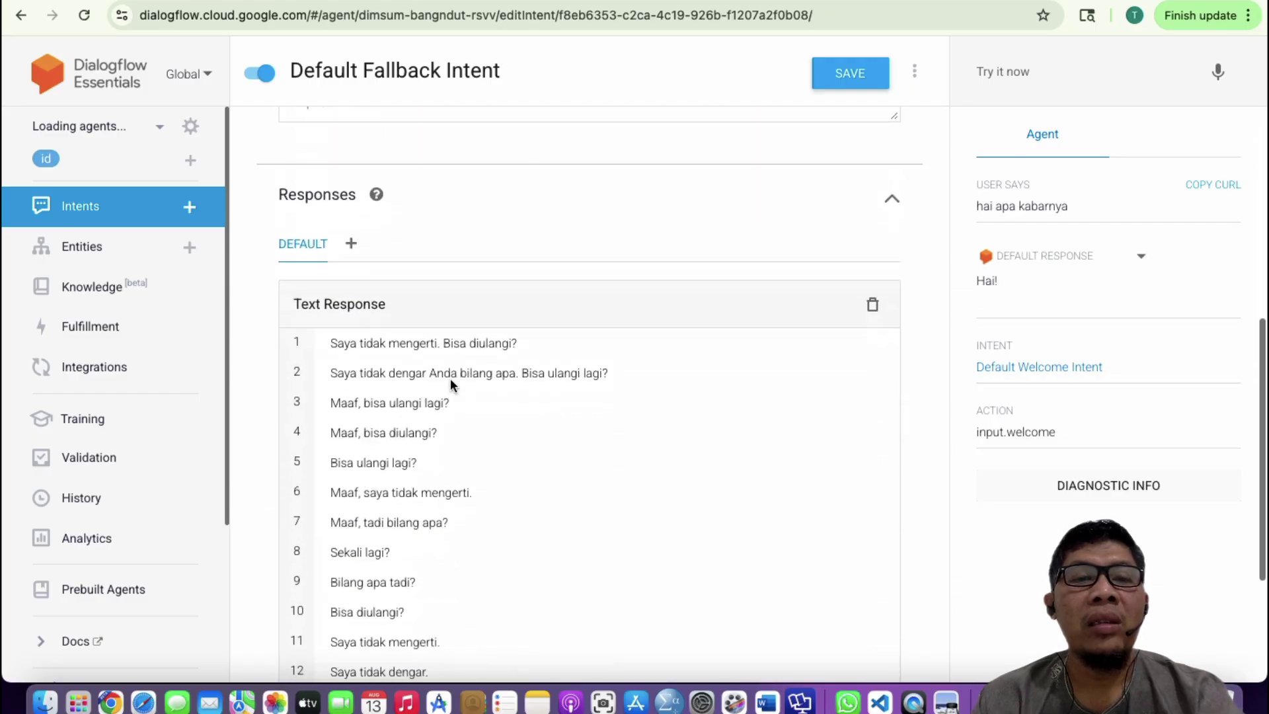
scroll(449, 377, "up", 2)
scroll(448, 378, "down", 4)
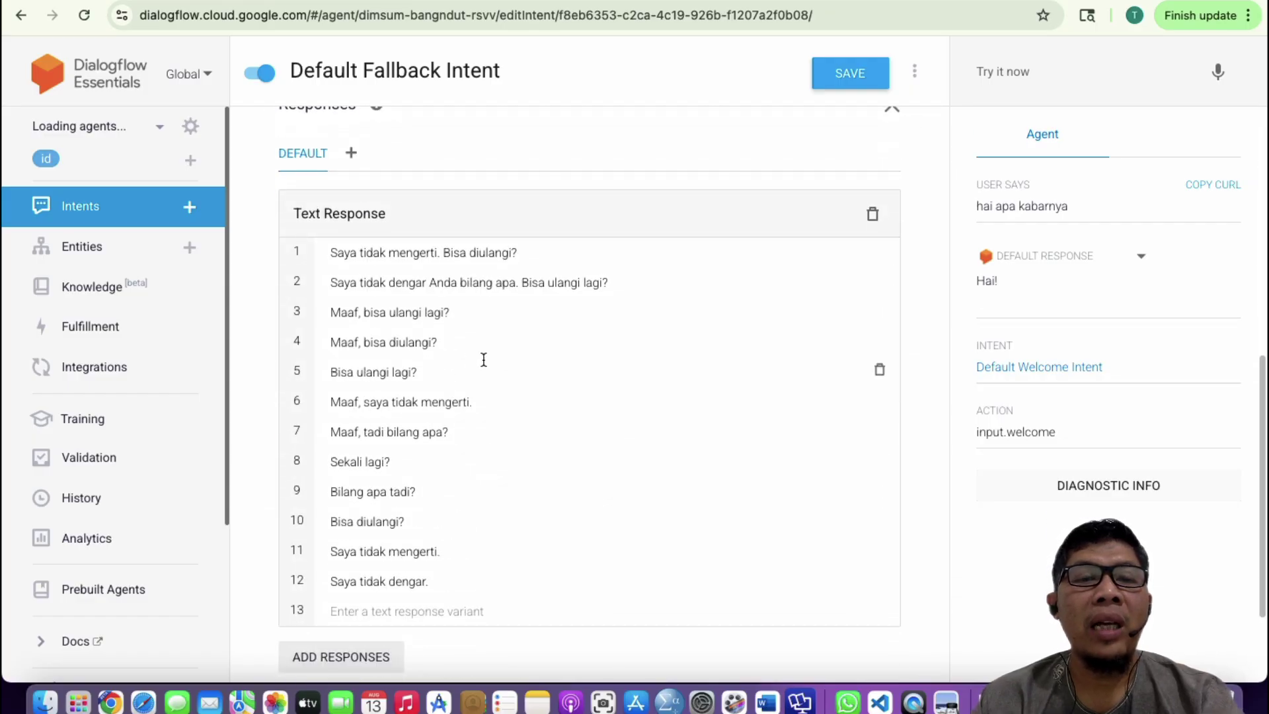
scroll(505, 360, "down", 2)
scroll(550, 357, "up", 3)
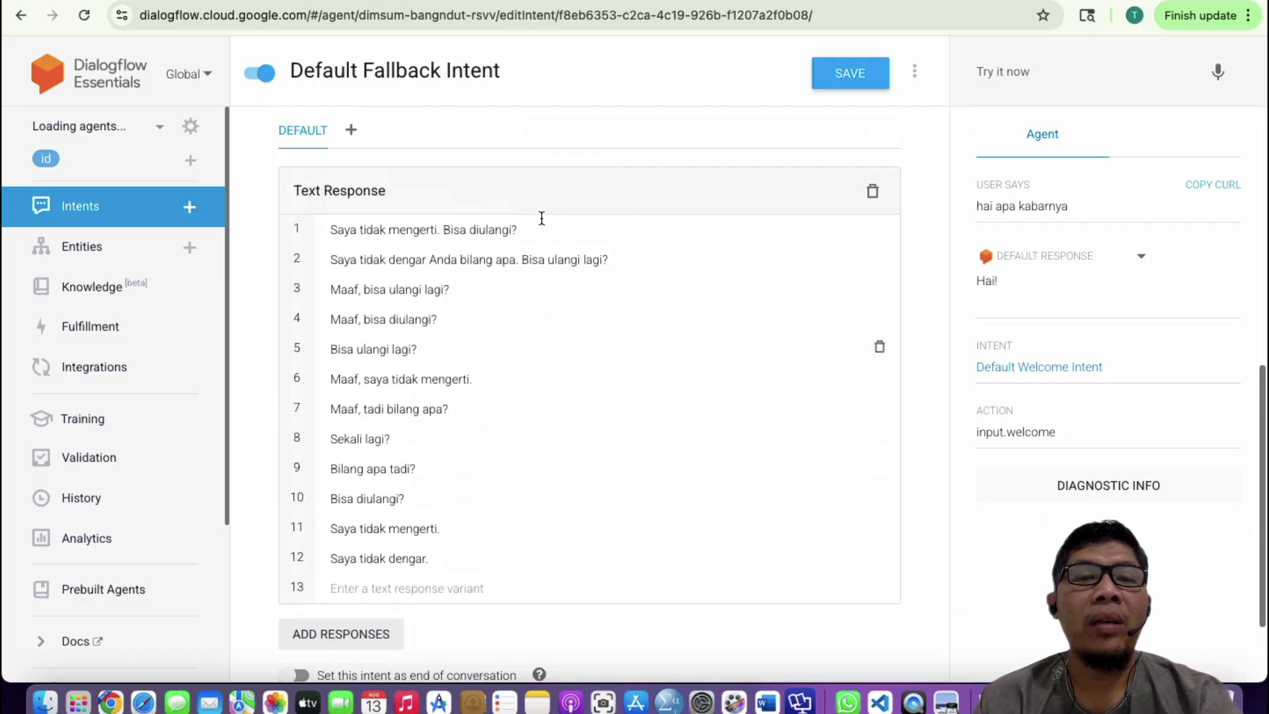
scroll(410, 192, "up", 9)
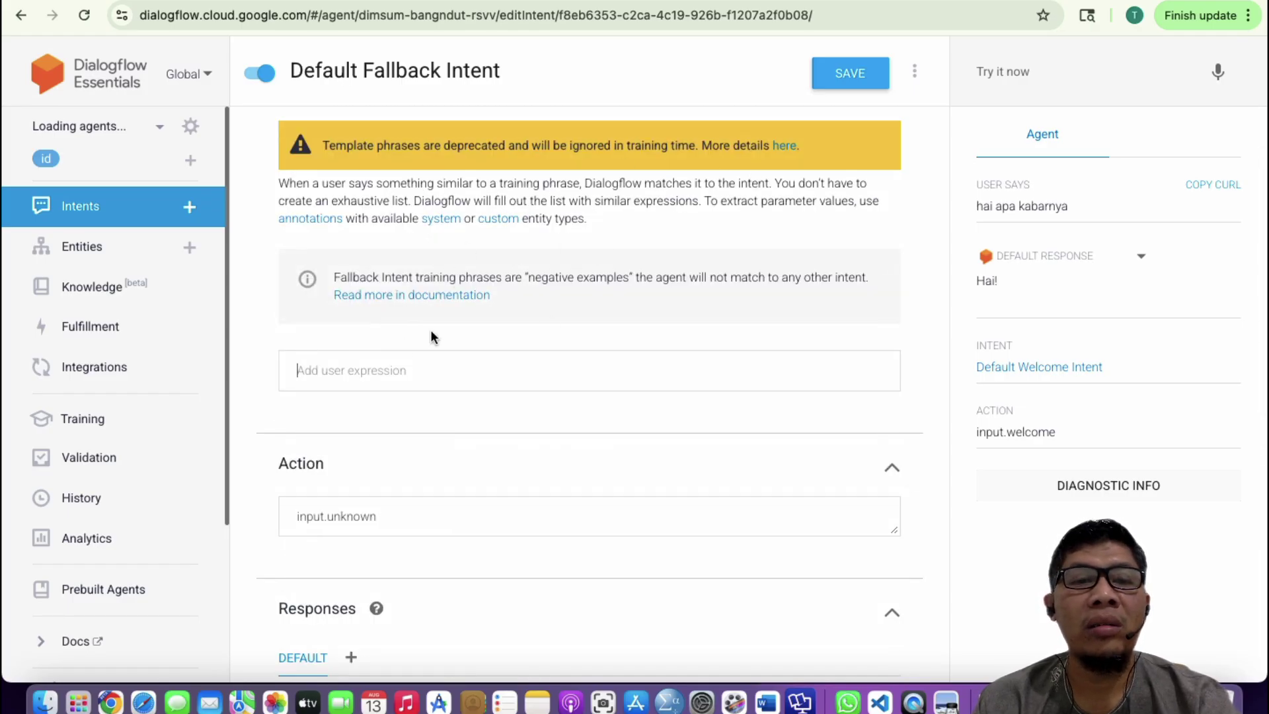
scroll(430, 329, "down", 9)
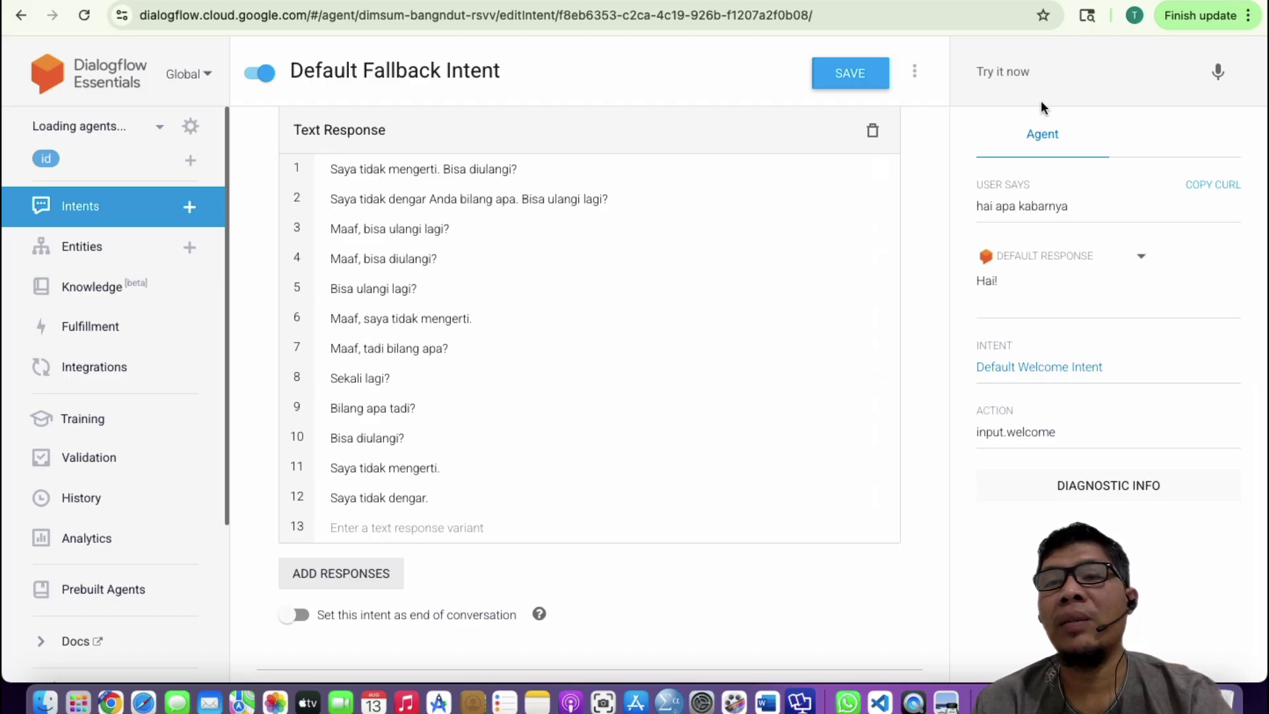
scroll(470, 258, "up", 5)
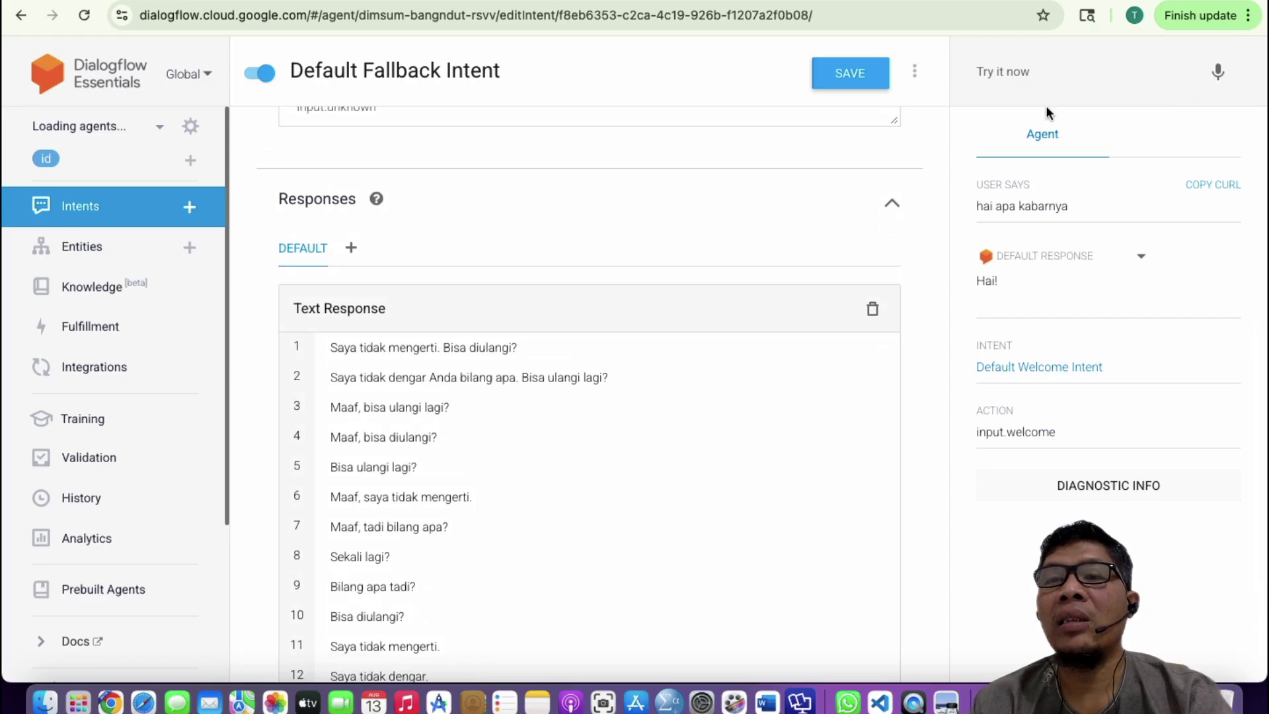
- Test 'jam berapa buka?', which gets the fallback reply 'Saya tidak mengerti. Bisa diulangi?'
left_click(1033, 74)
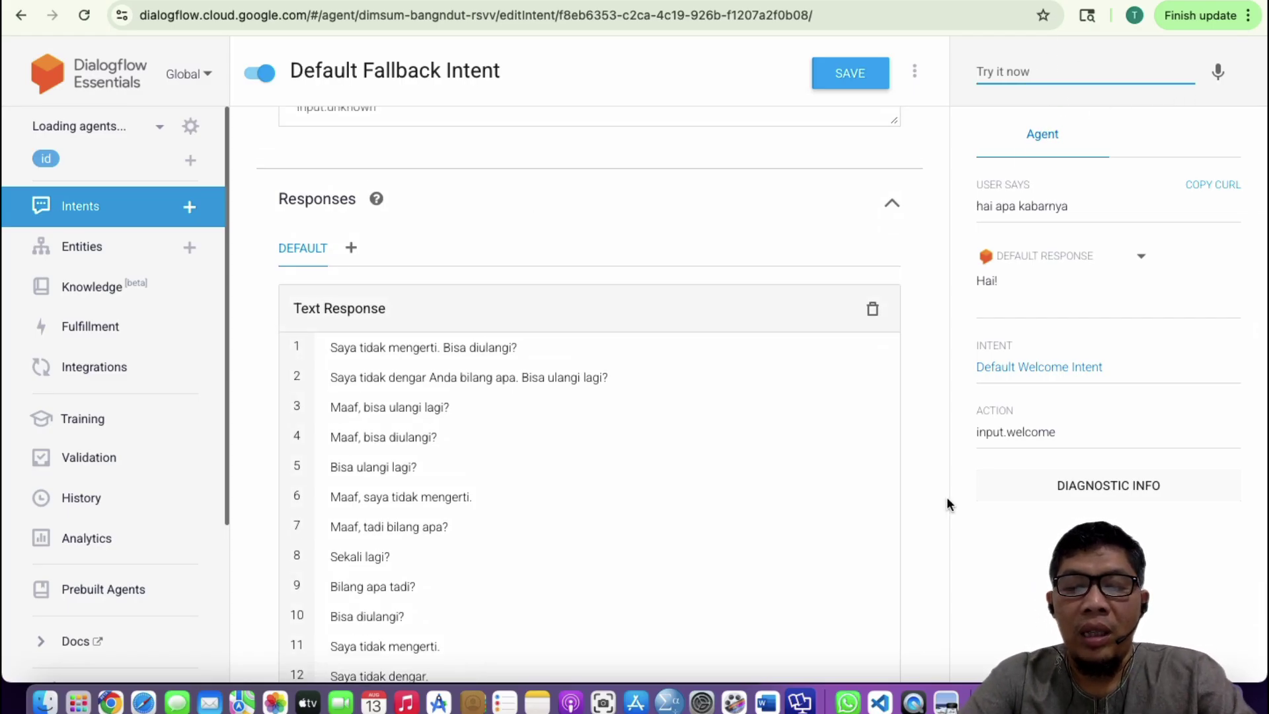
type("jam berapa buka?")
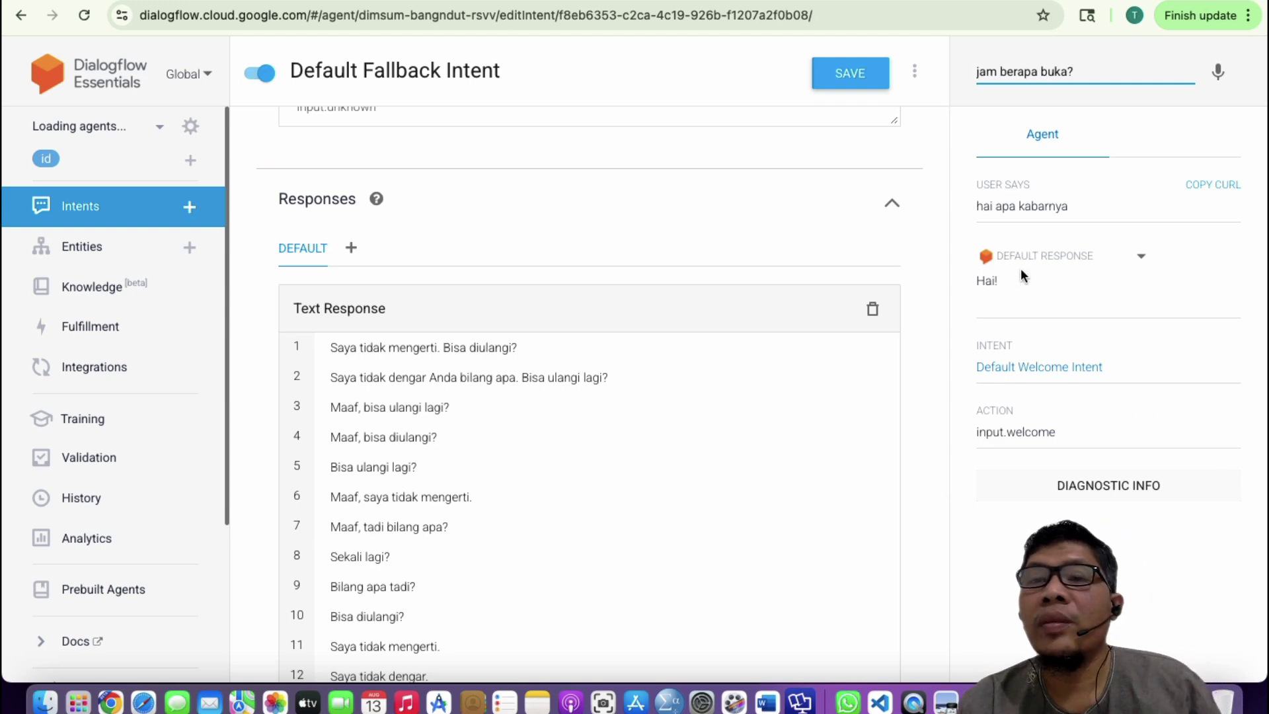
key("Return")
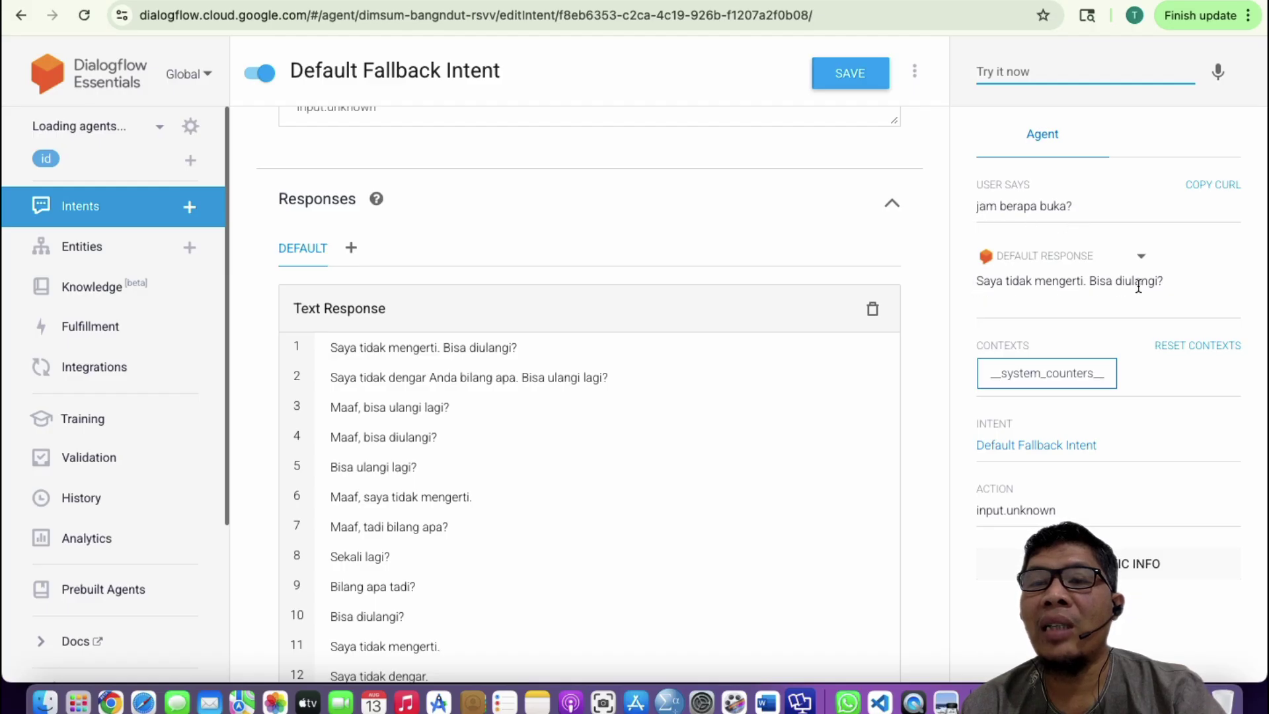
scroll(467, 396, "down", 5)
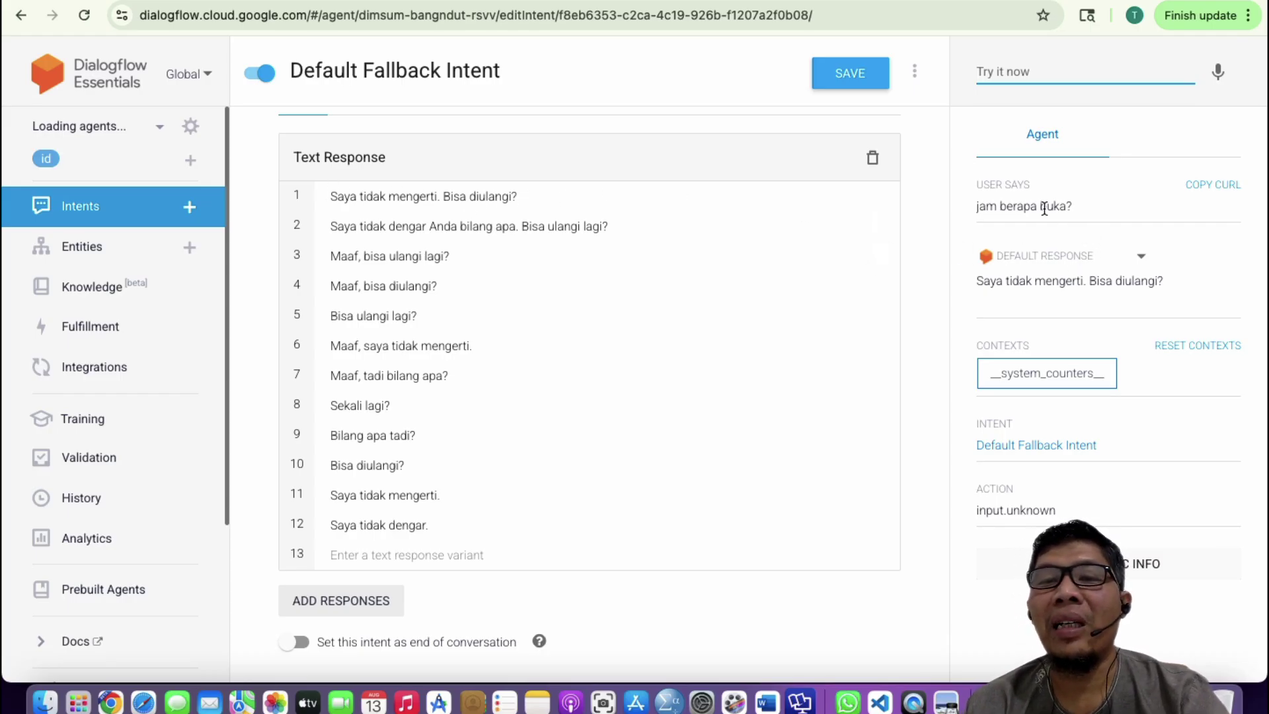
scroll(488, 308, "up", 5)
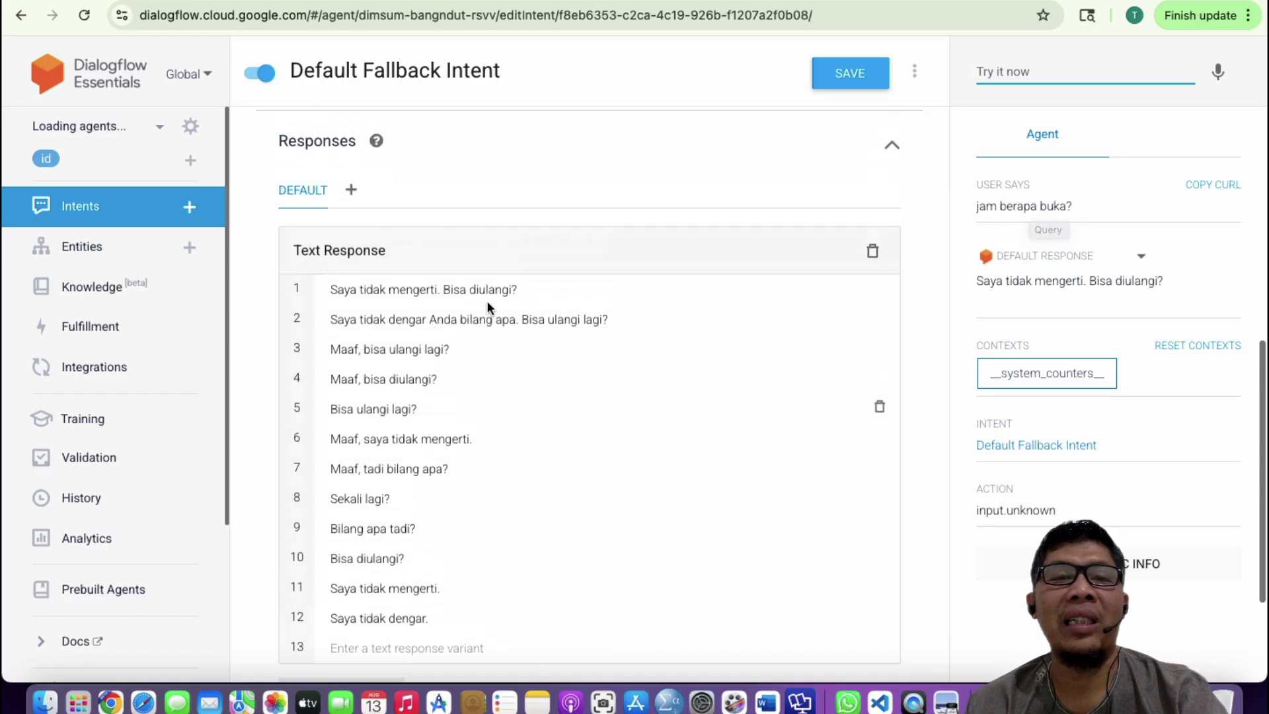
scroll(486, 301, "up", 5)
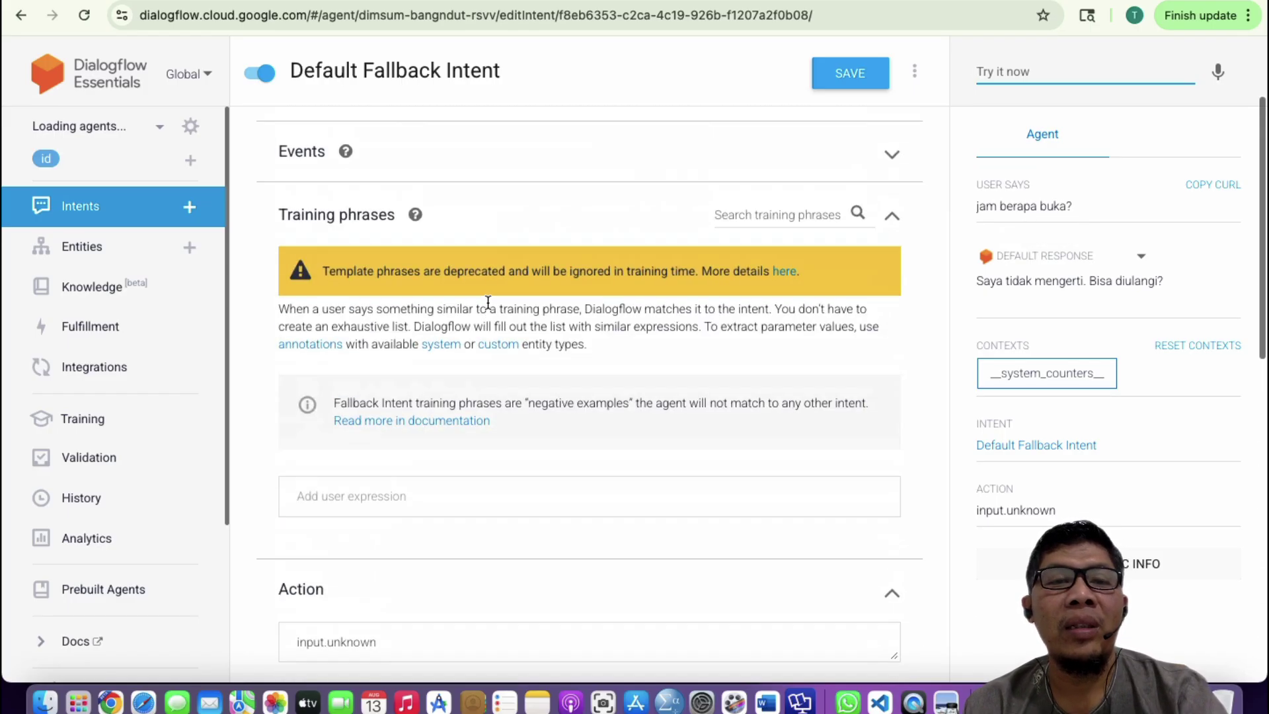
scroll(439, 228, "up", 3)
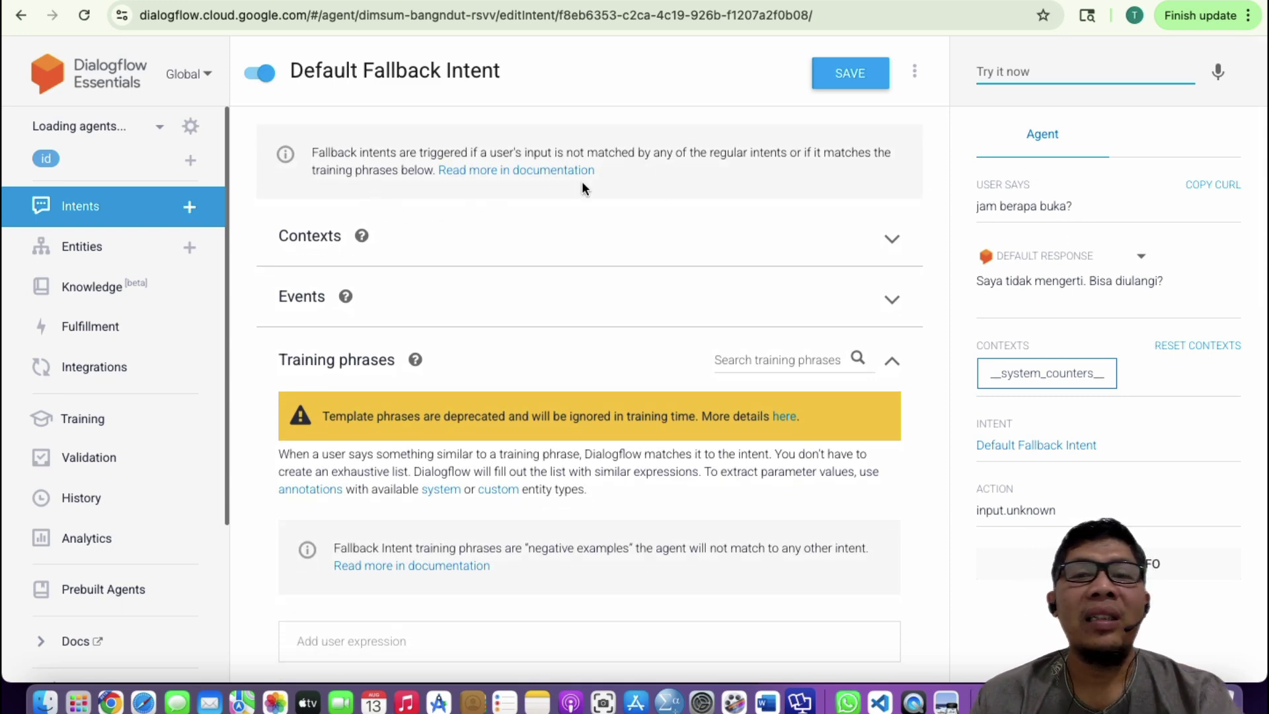
scroll(368, 309, "down", 6)
scroll(369, 311, "up", 1)
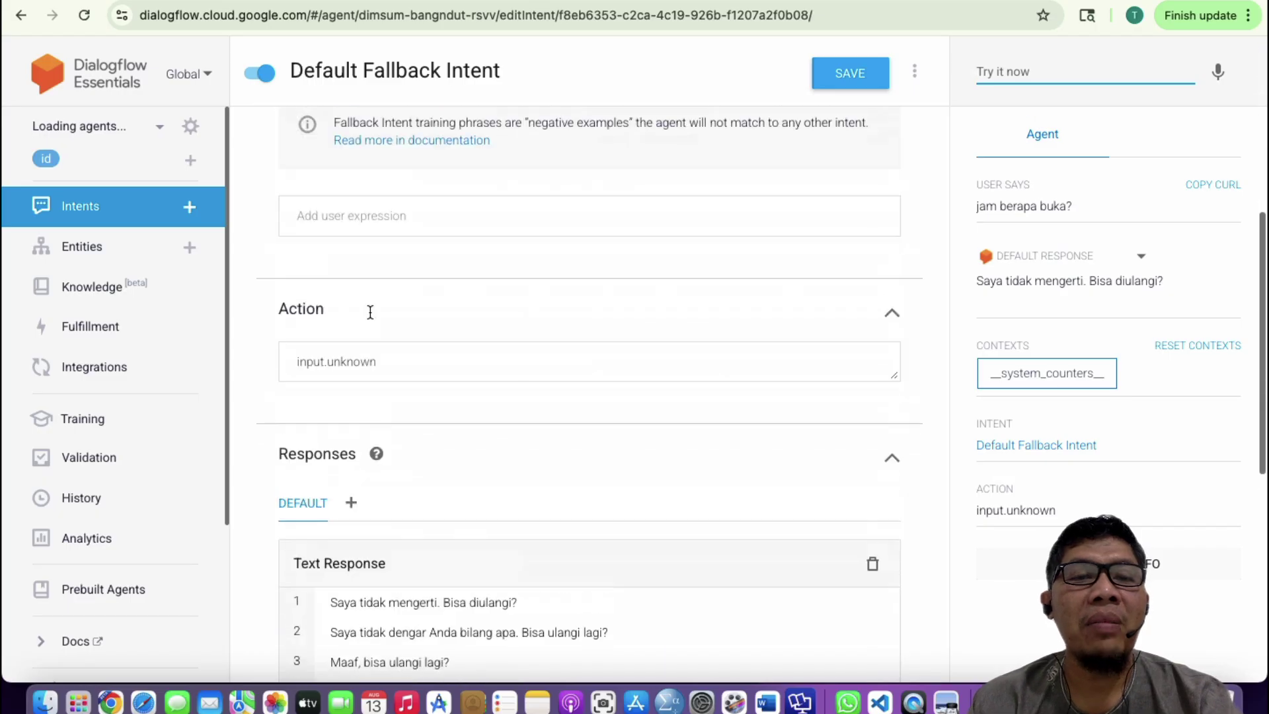
scroll(369, 310, "down", 2)
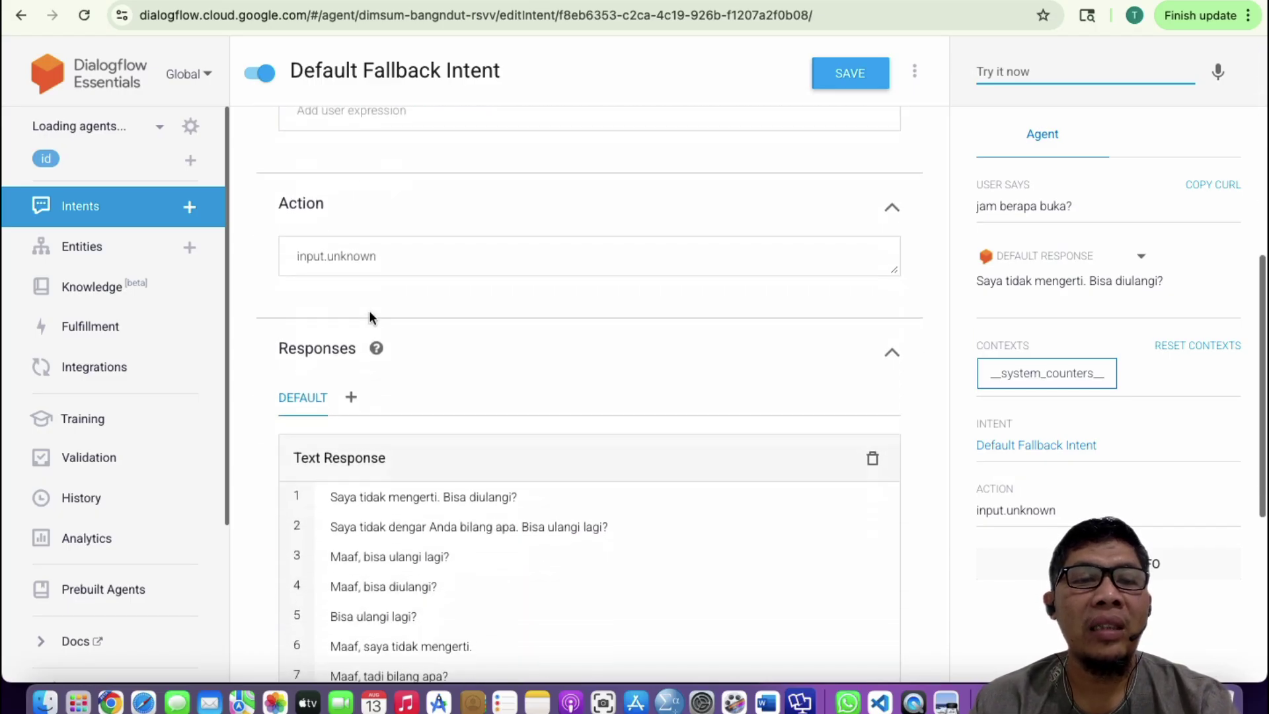
scroll(369, 310, "up", 3)
scroll(369, 310, "up", 3)
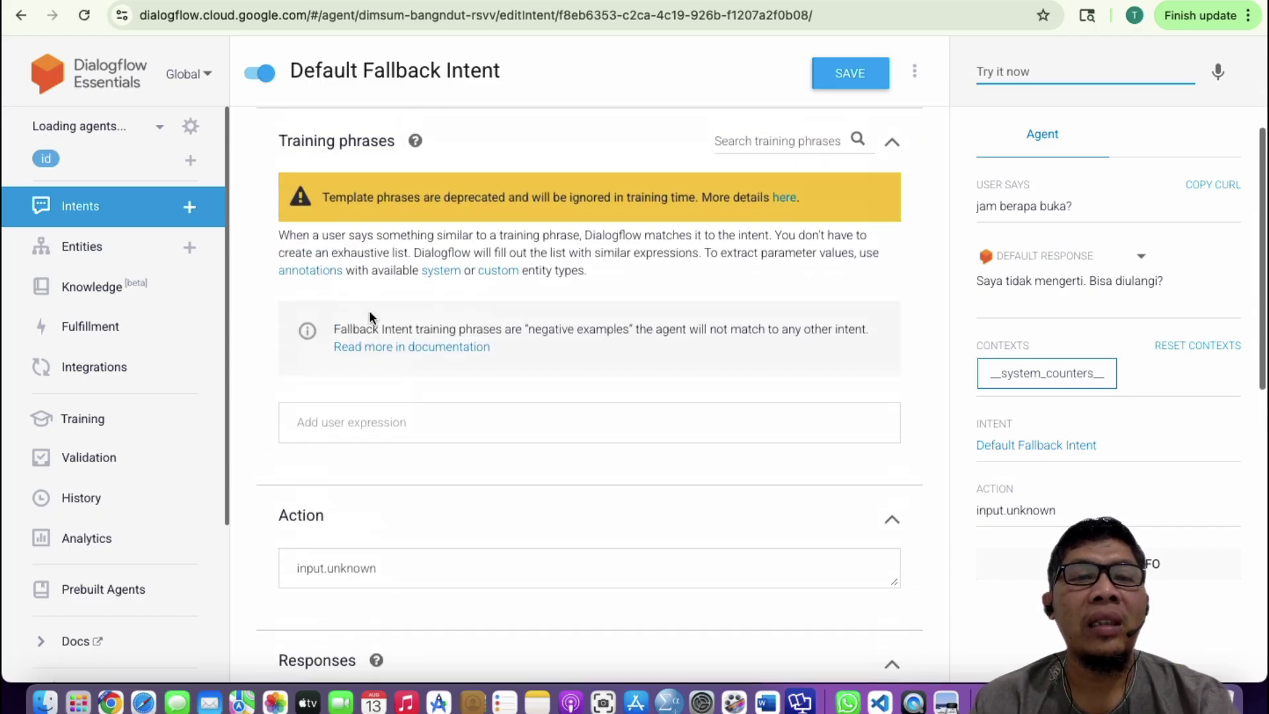
scroll(369, 316, "up", 3)
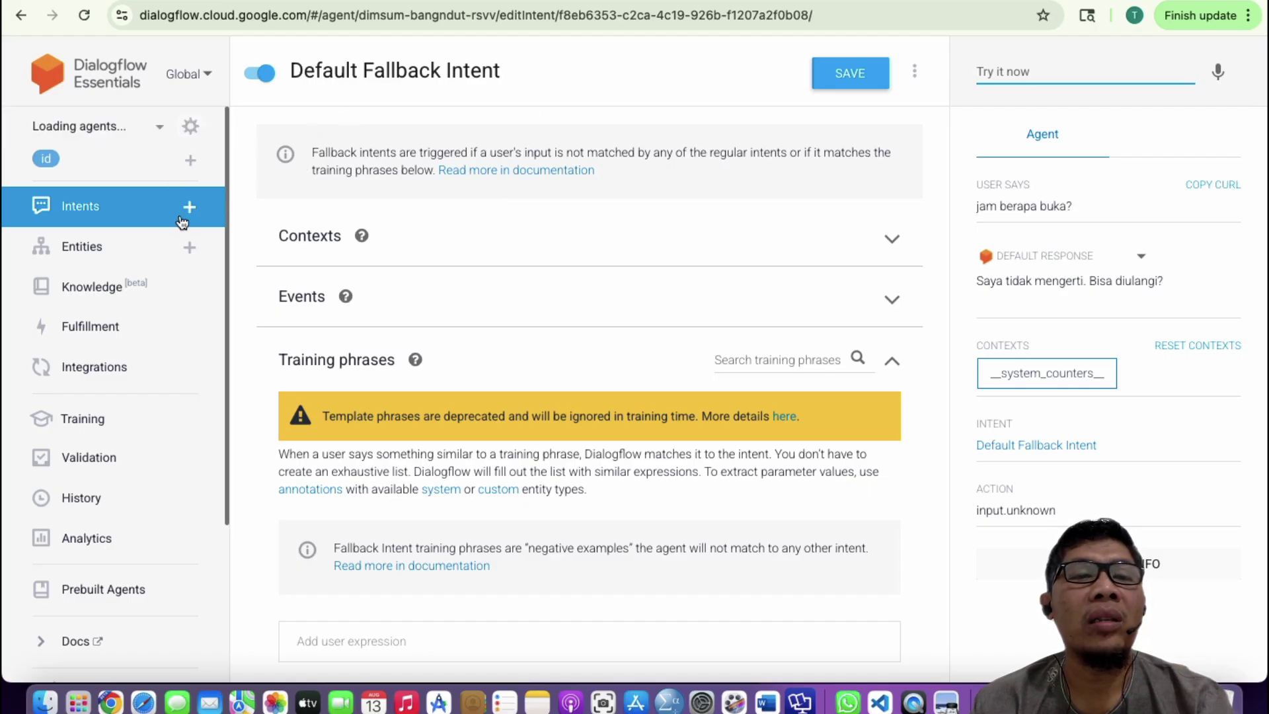
- Go back to the Intents list and begin a blank new intent
left_click(25, 16)
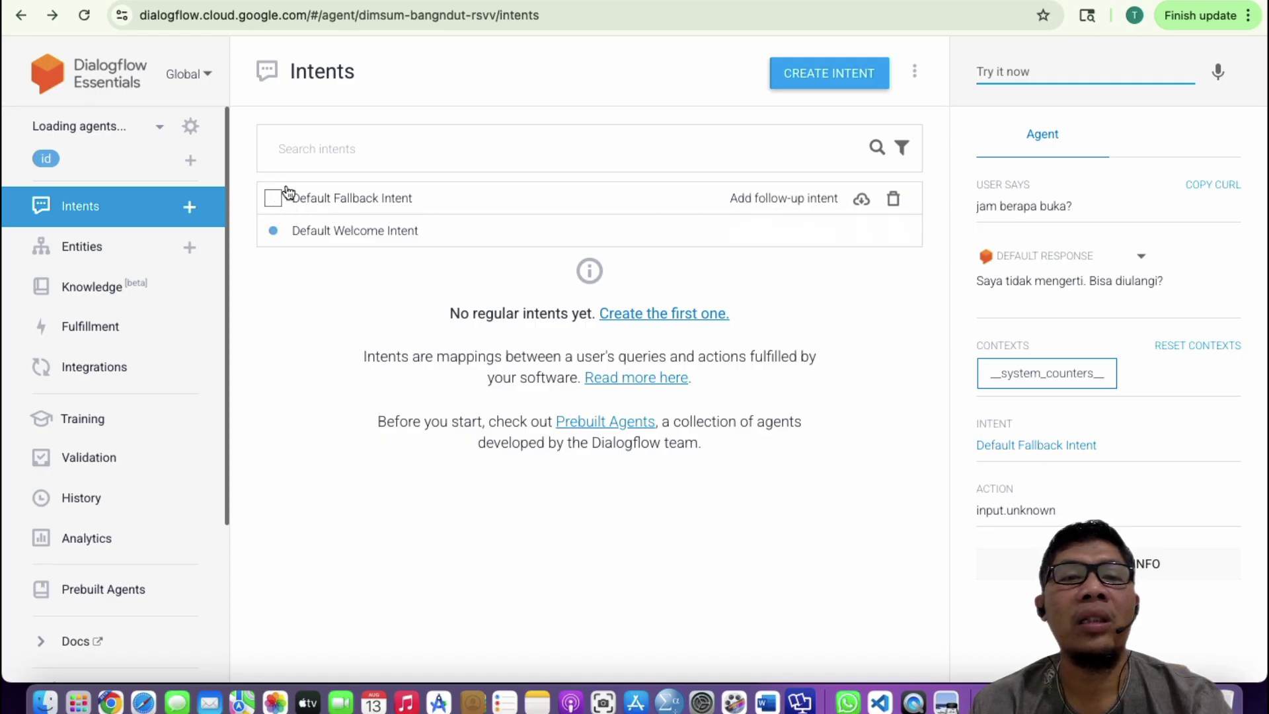
left_click(125, 122)
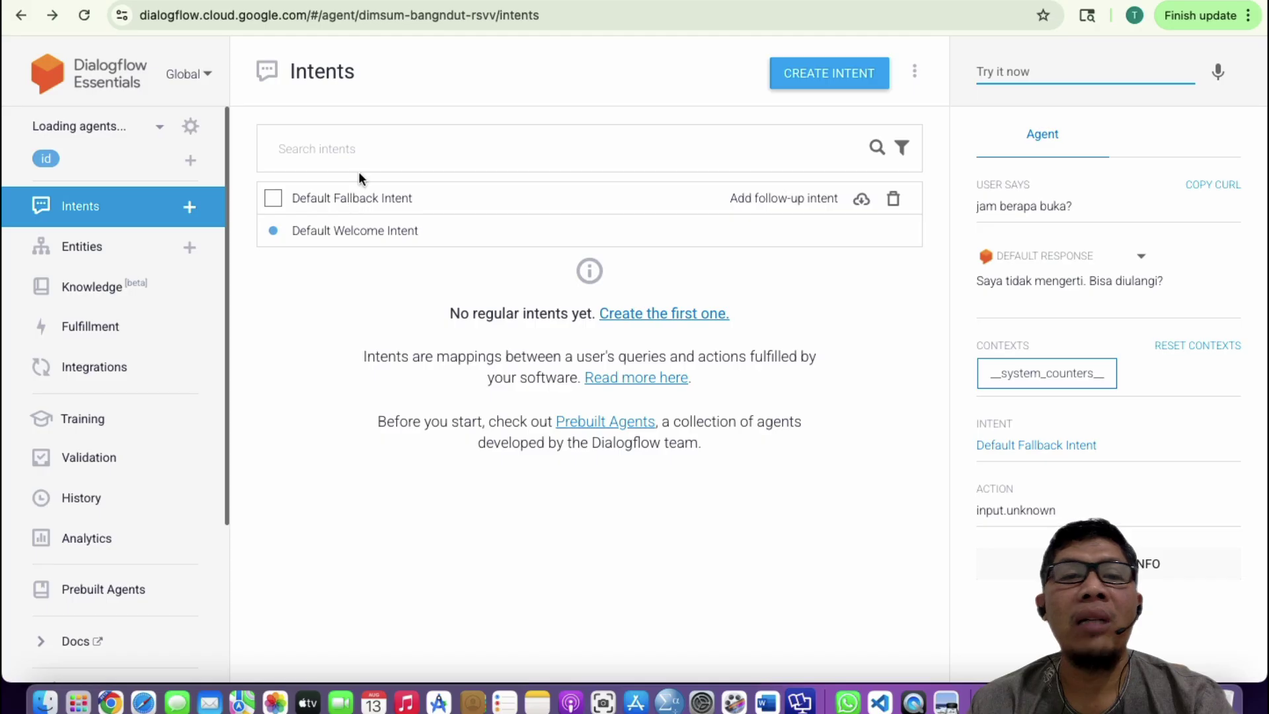
left_click(807, 75)
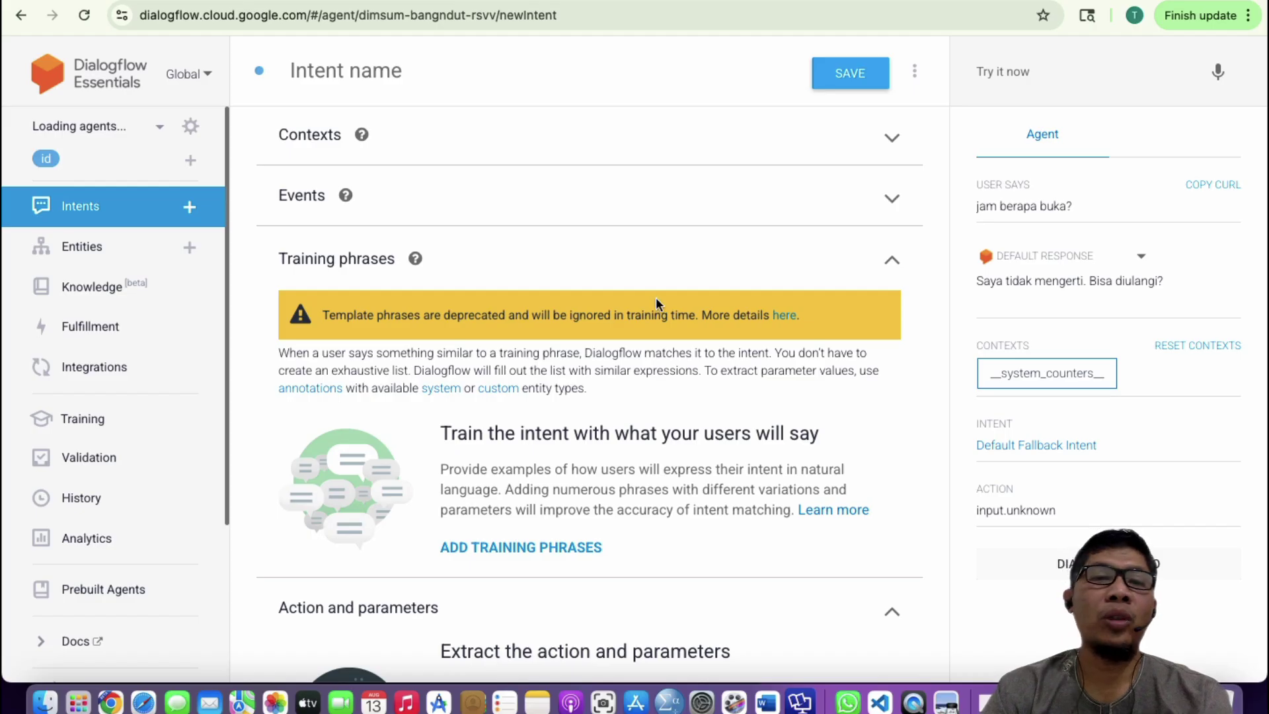
- Name the new intent menu.dimsum, replacing the suggested Dimsum.BangNdut
left_click(368, 75)
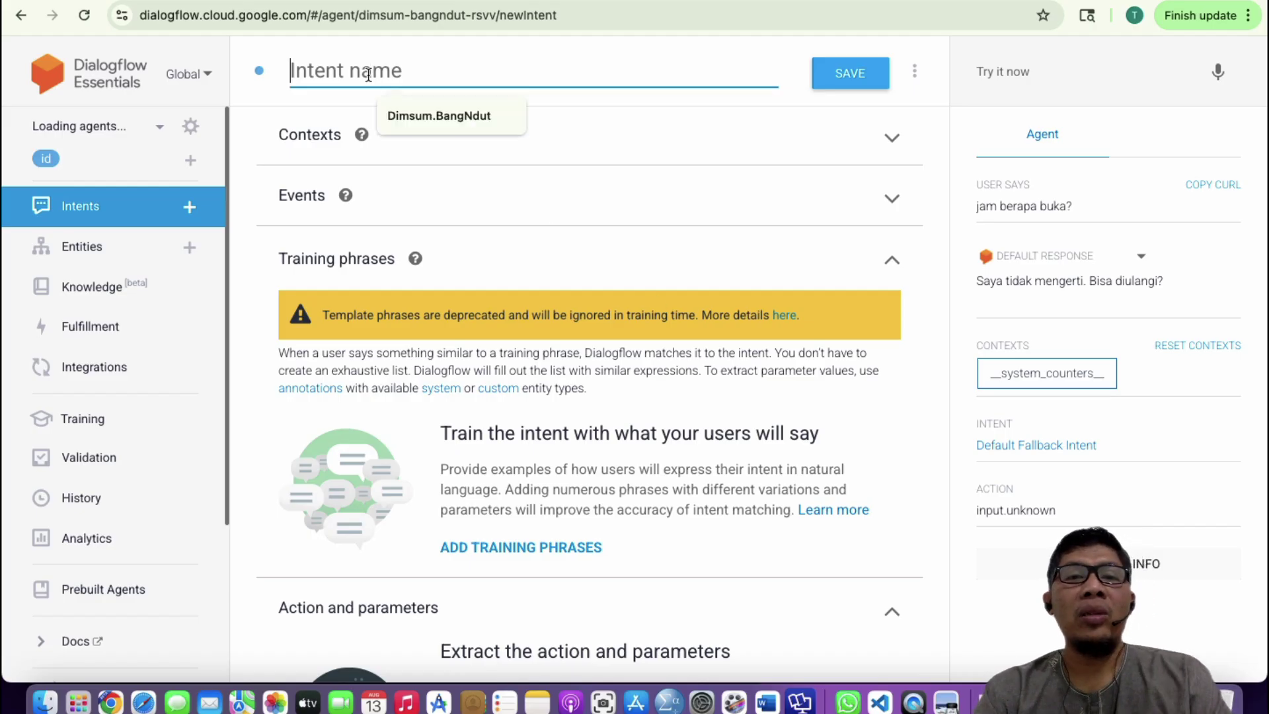
left_click(425, 117)
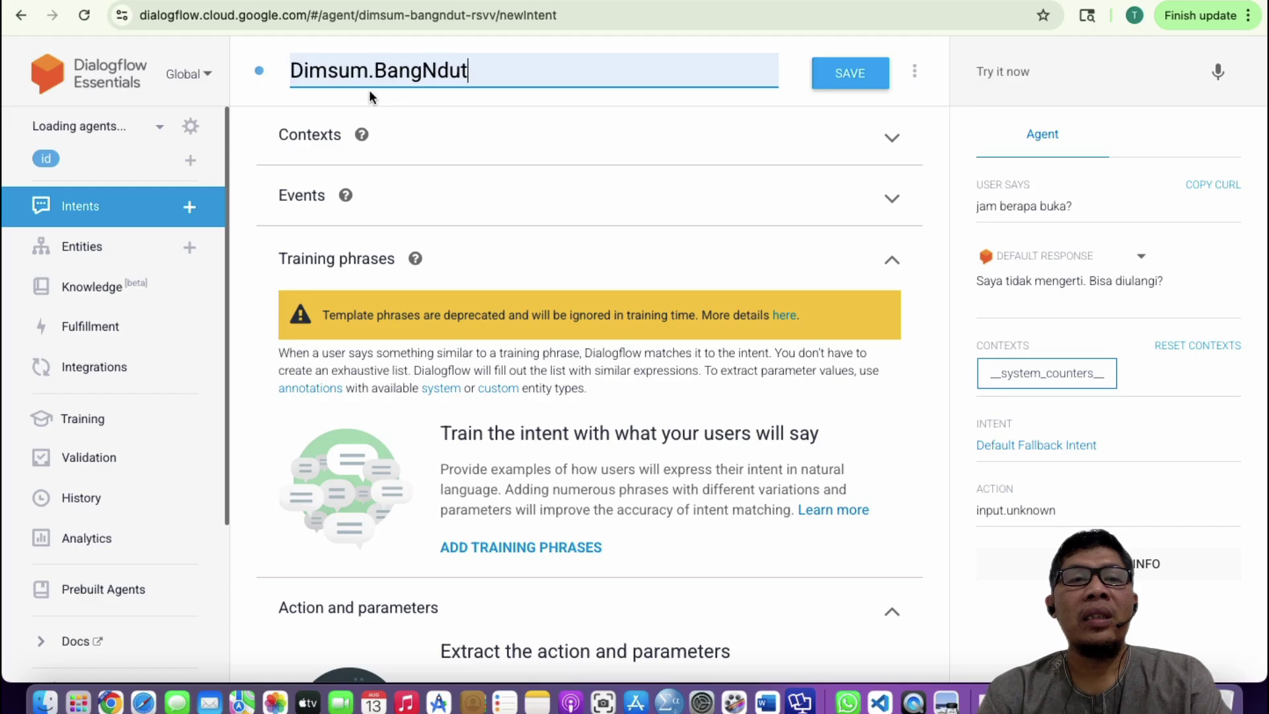
left_click_drag(487, 68, 281, 70)
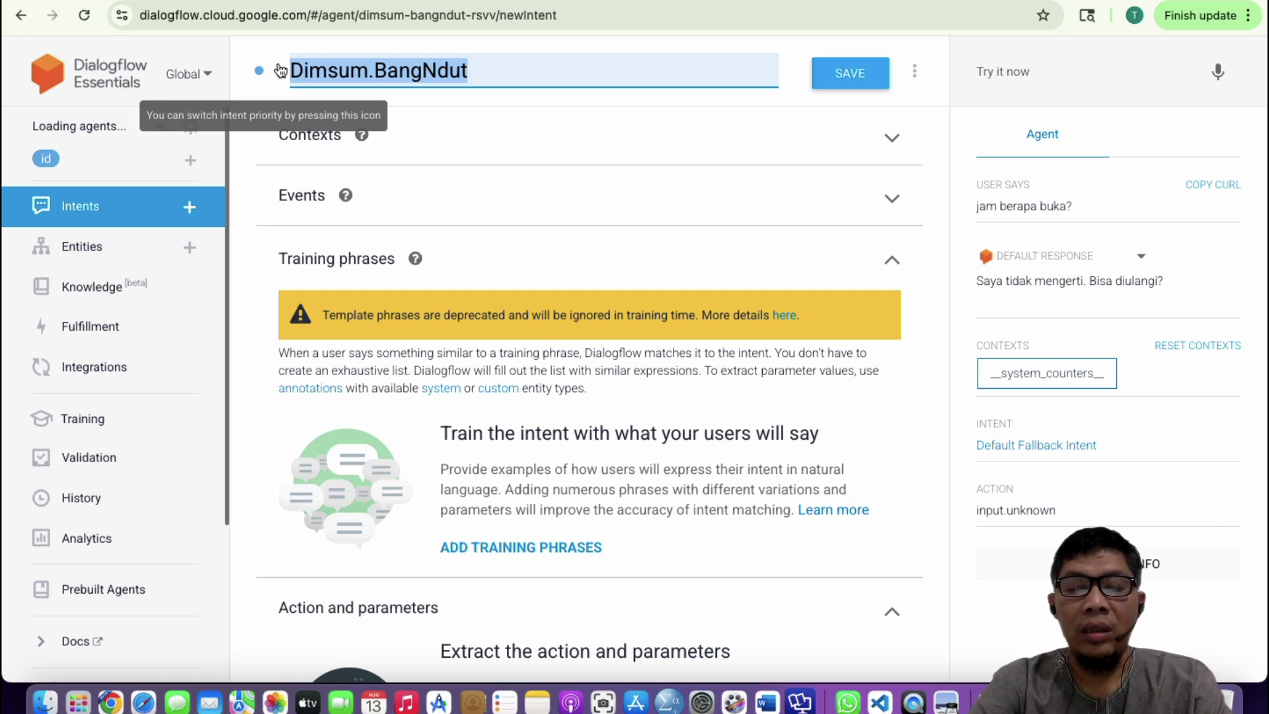
type("menu")
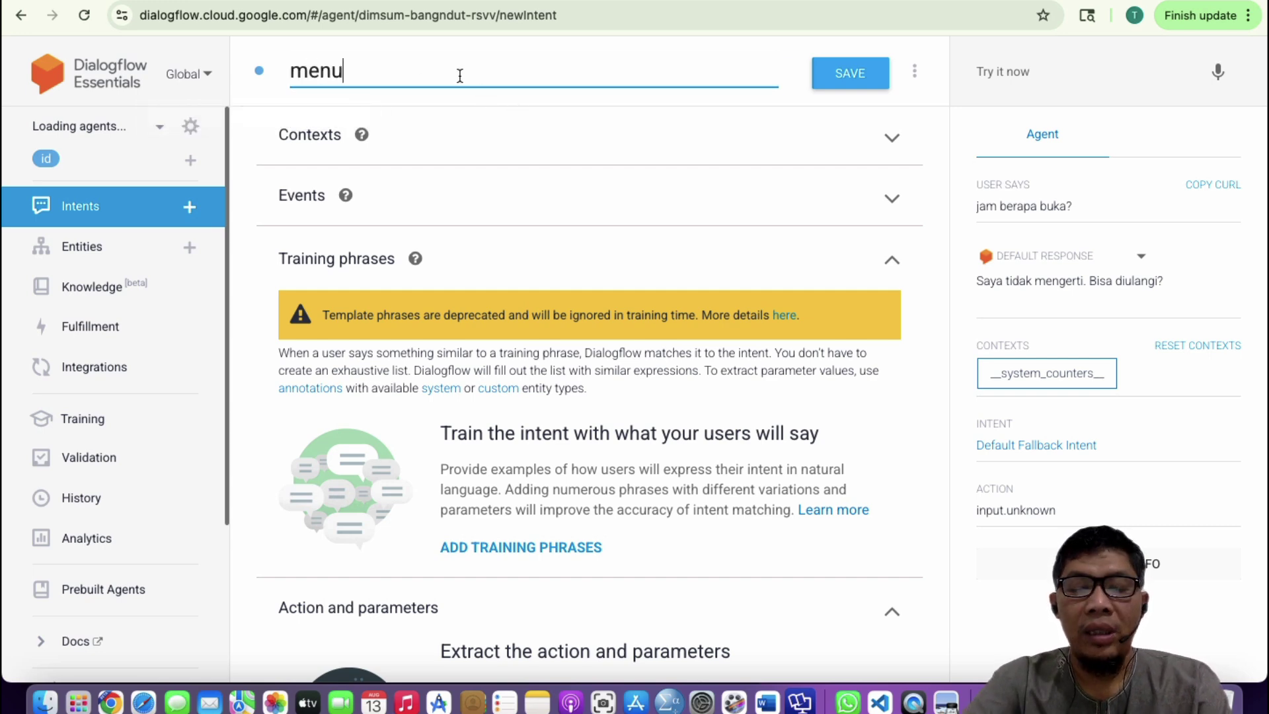
type(".dim")
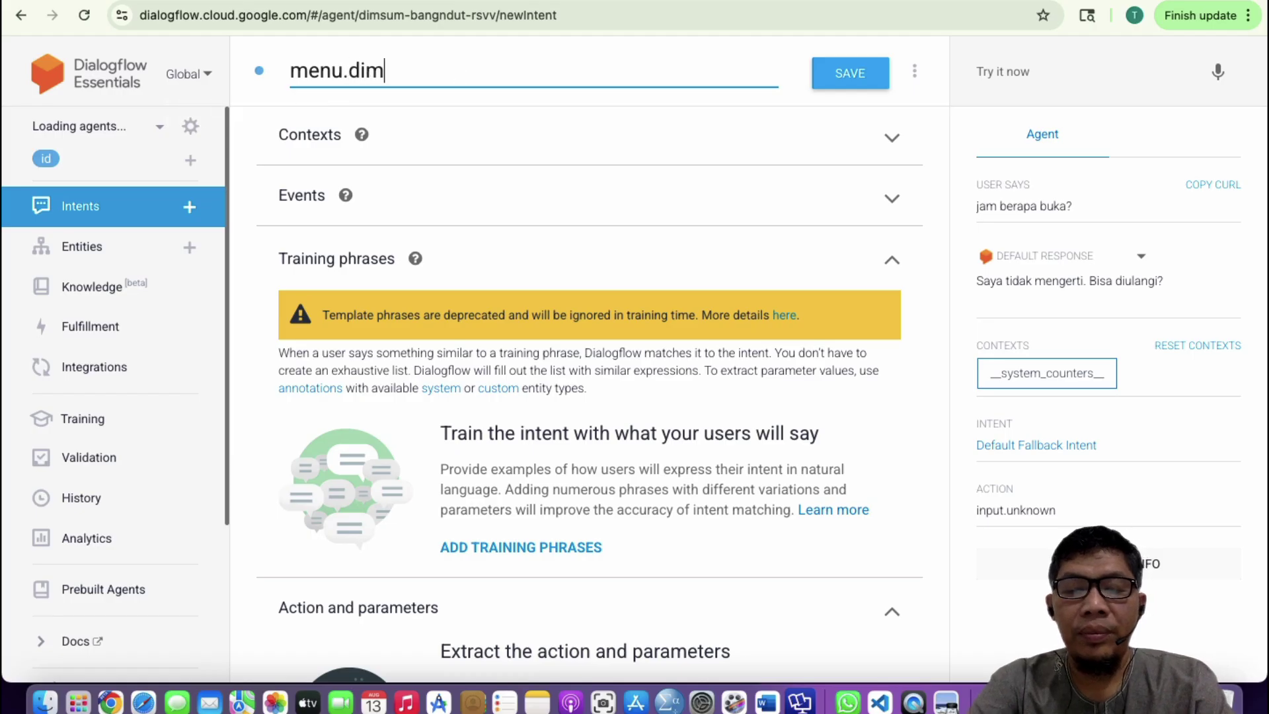
type("sum")
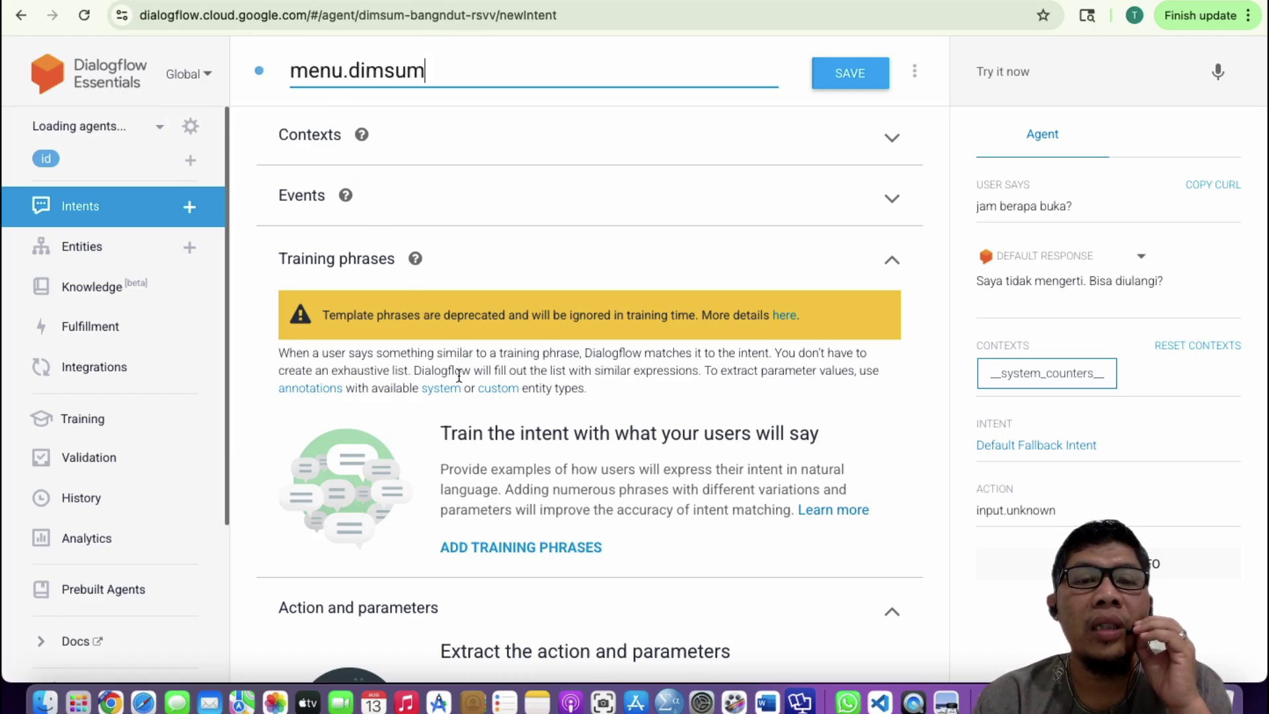
- Open an empty Add user expression line under Training phrases
scroll(459, 375, "down", 2)
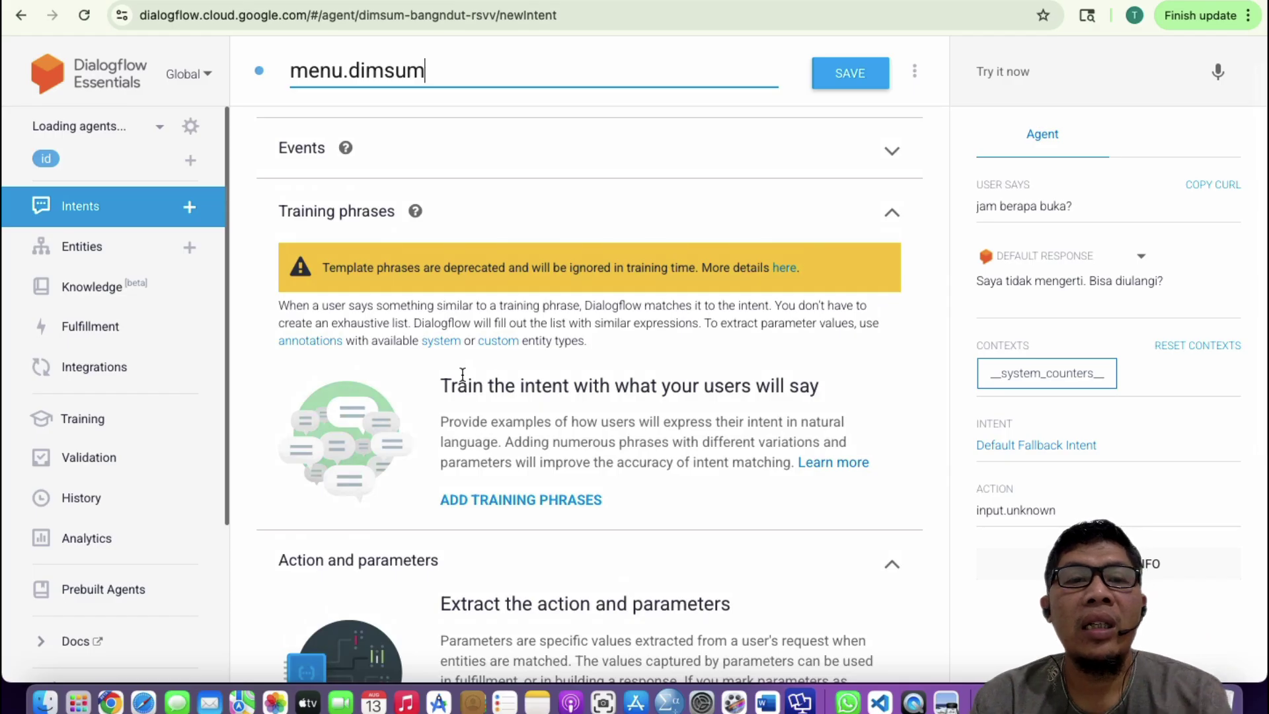
scroll(462, 374, "up", 2)
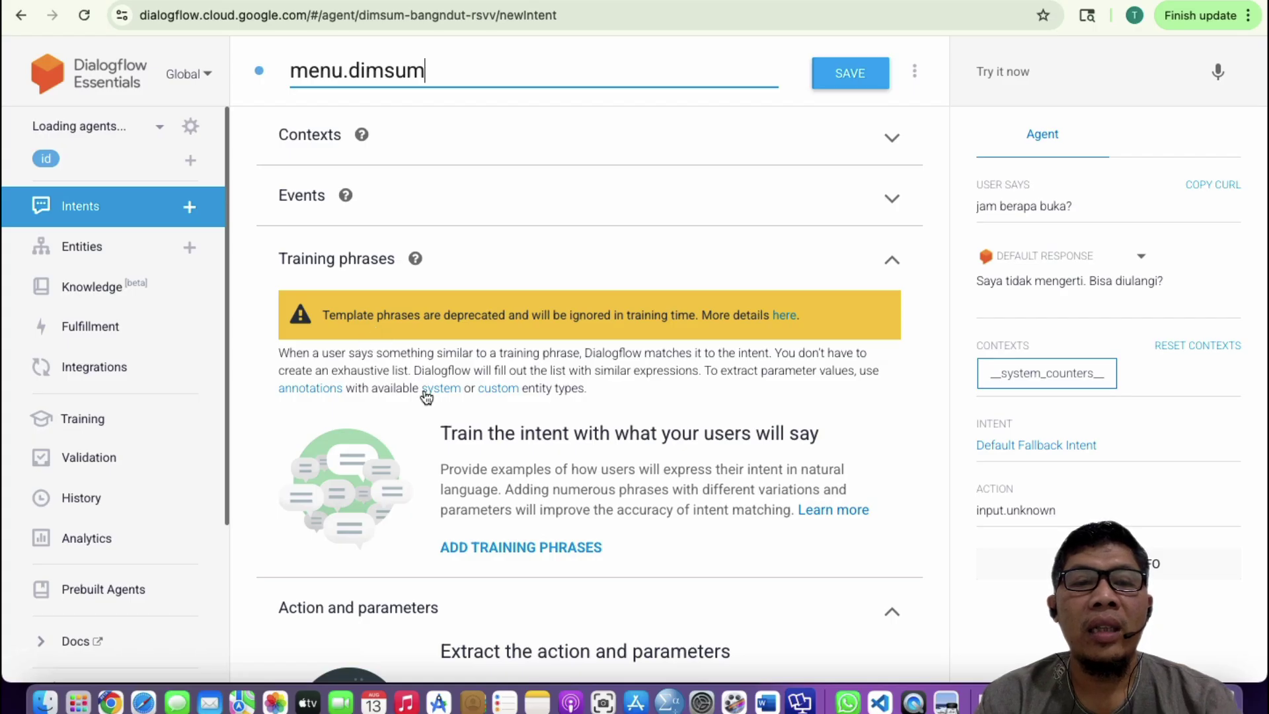
scroll(426, 395, "down", 2)
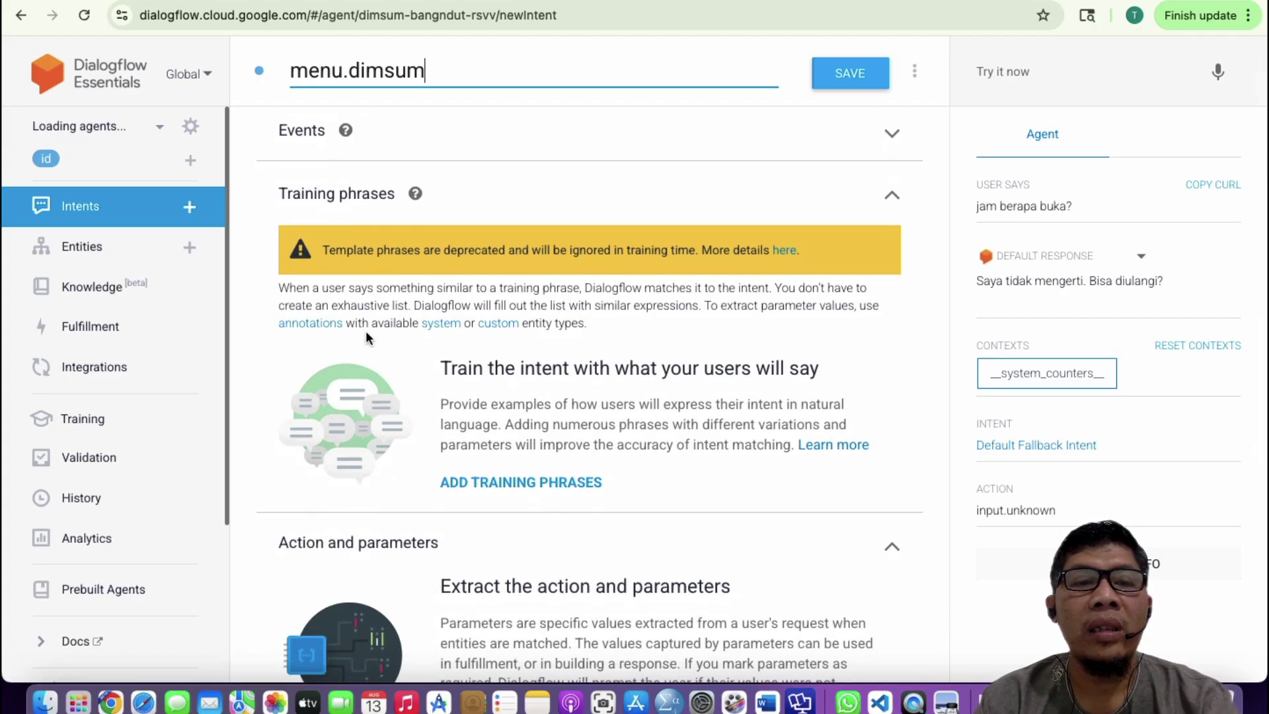
scroll(522, 398, "down", 3)
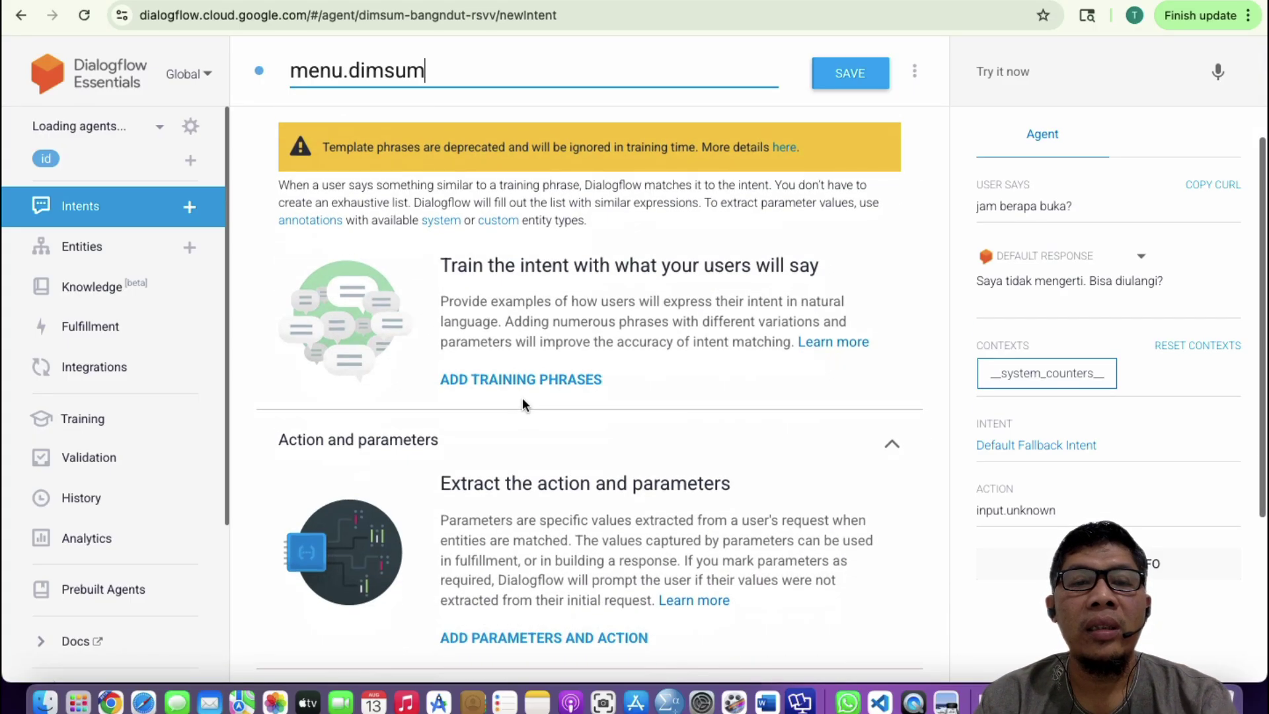
left_click(489, 382)
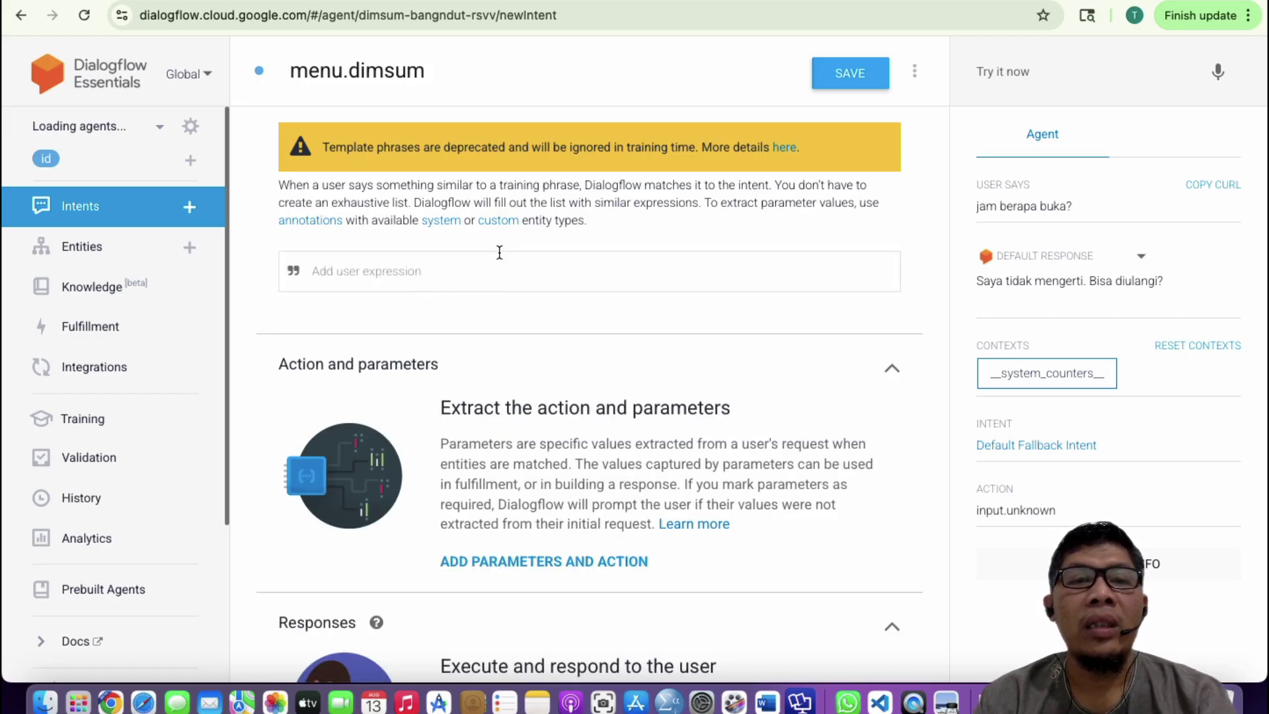
- Add training phrases 'menu dimsumnya apa saja bang?' and 'hari ini ada dimsum apa?'
scroll(500, 251, "up", 2)
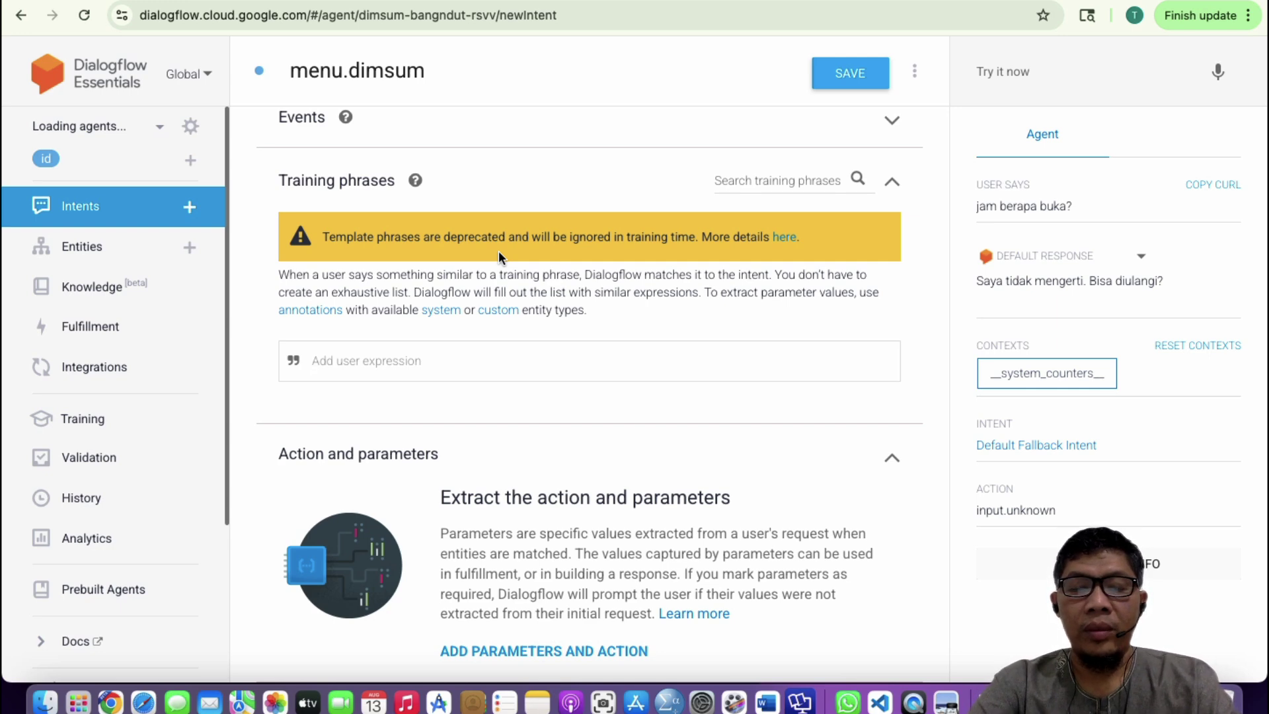
type("menu")
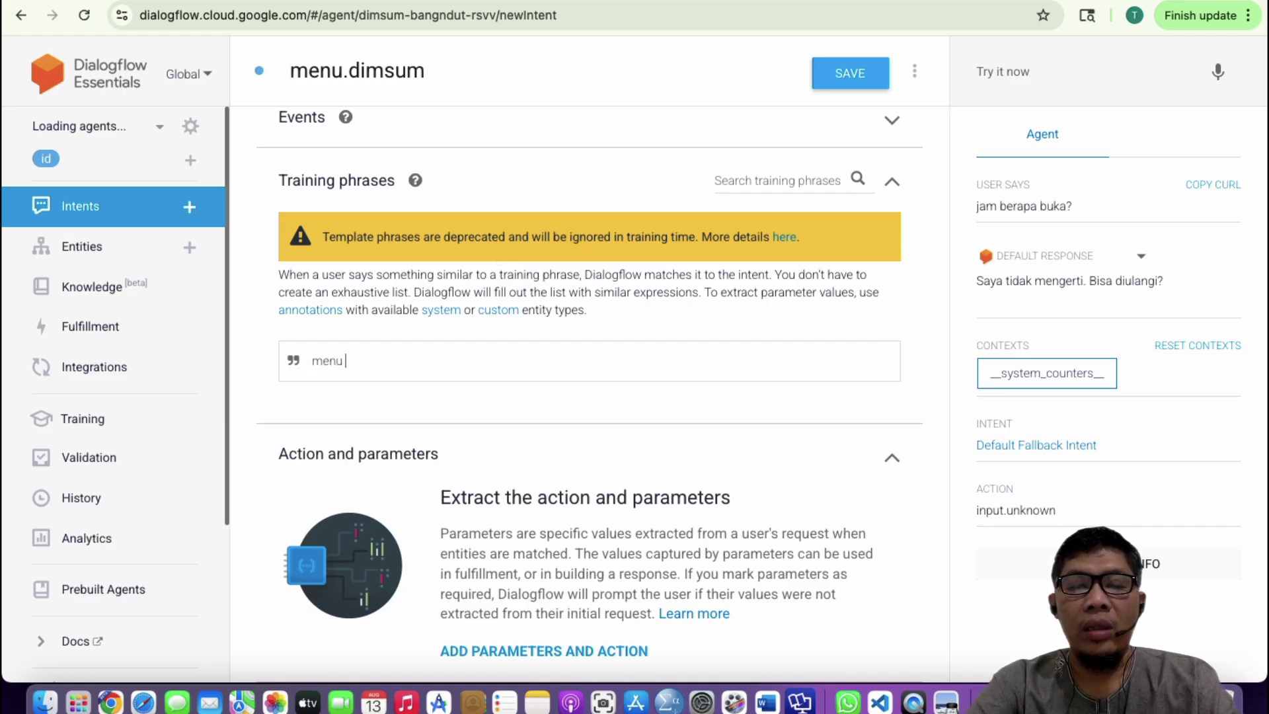
type(" dimsum")
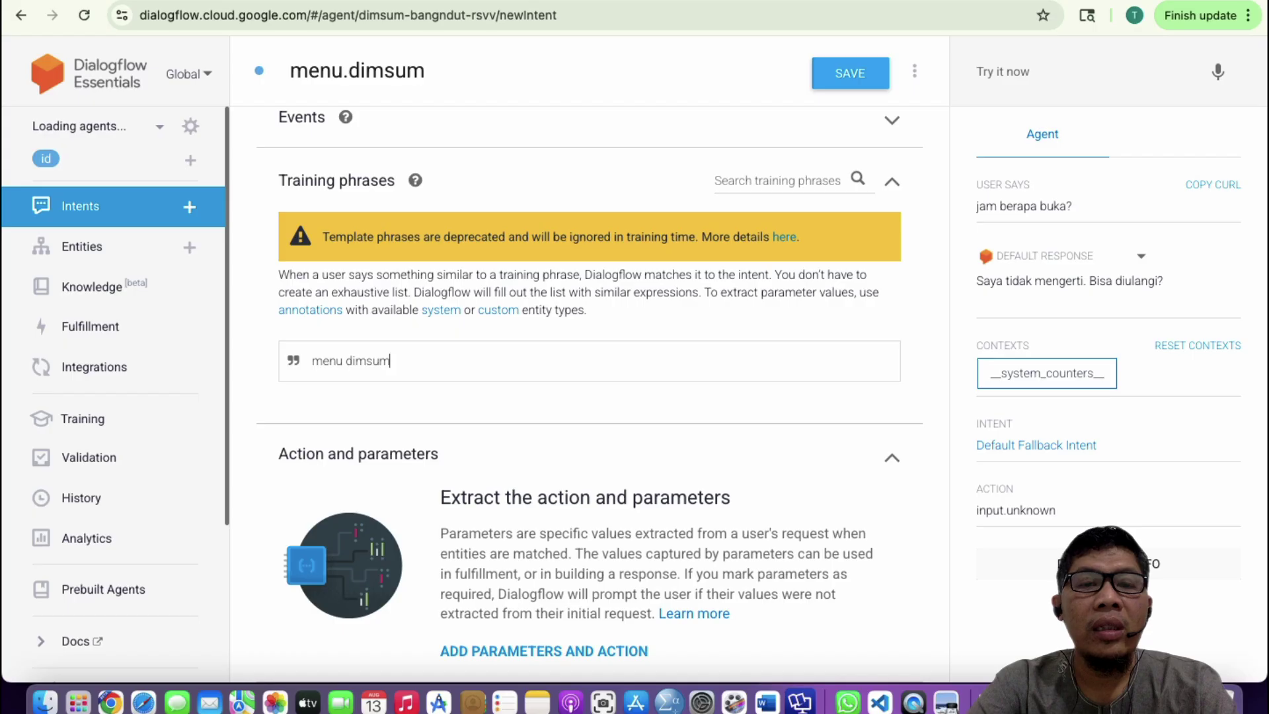
type("nya apa ")
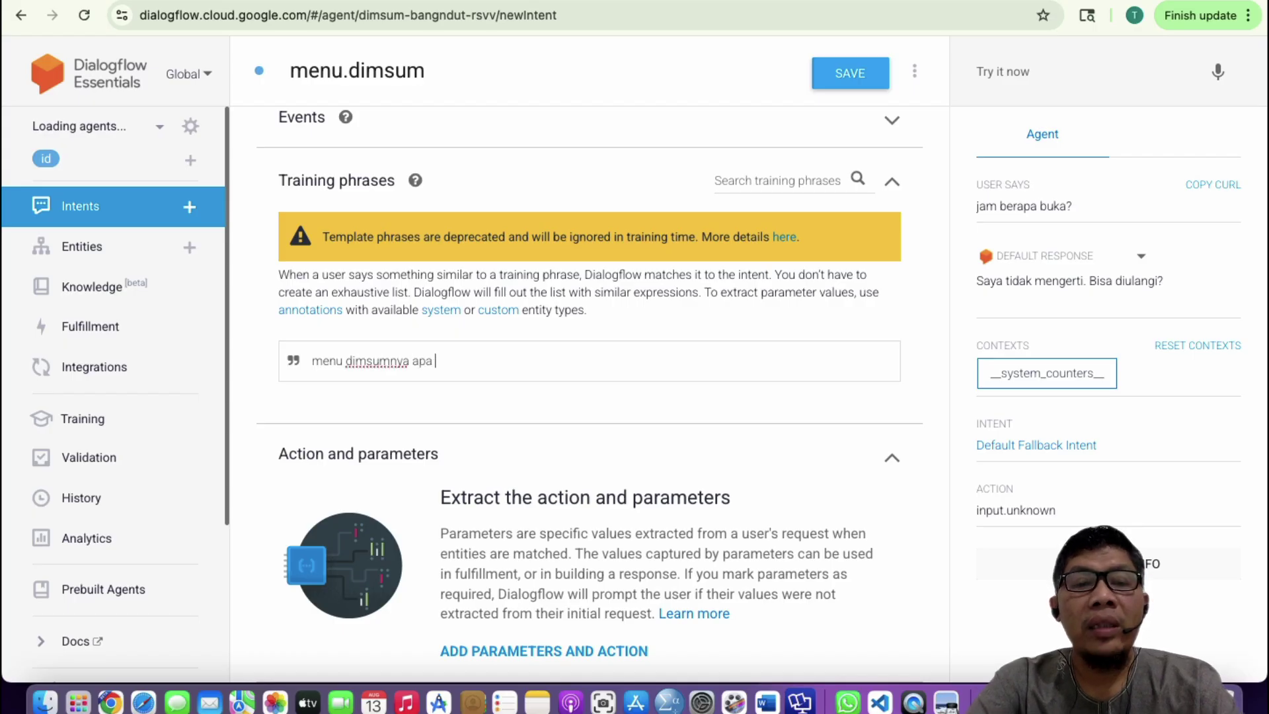
type("saja bang?")
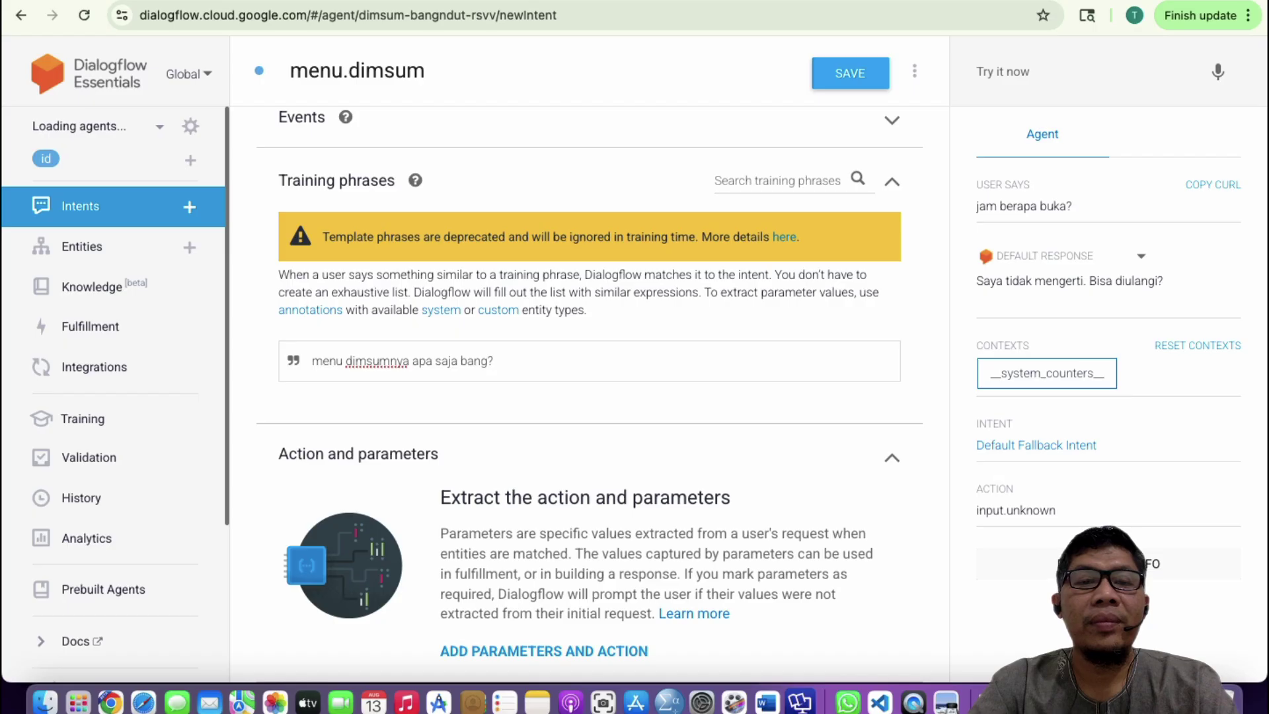
key("Return")
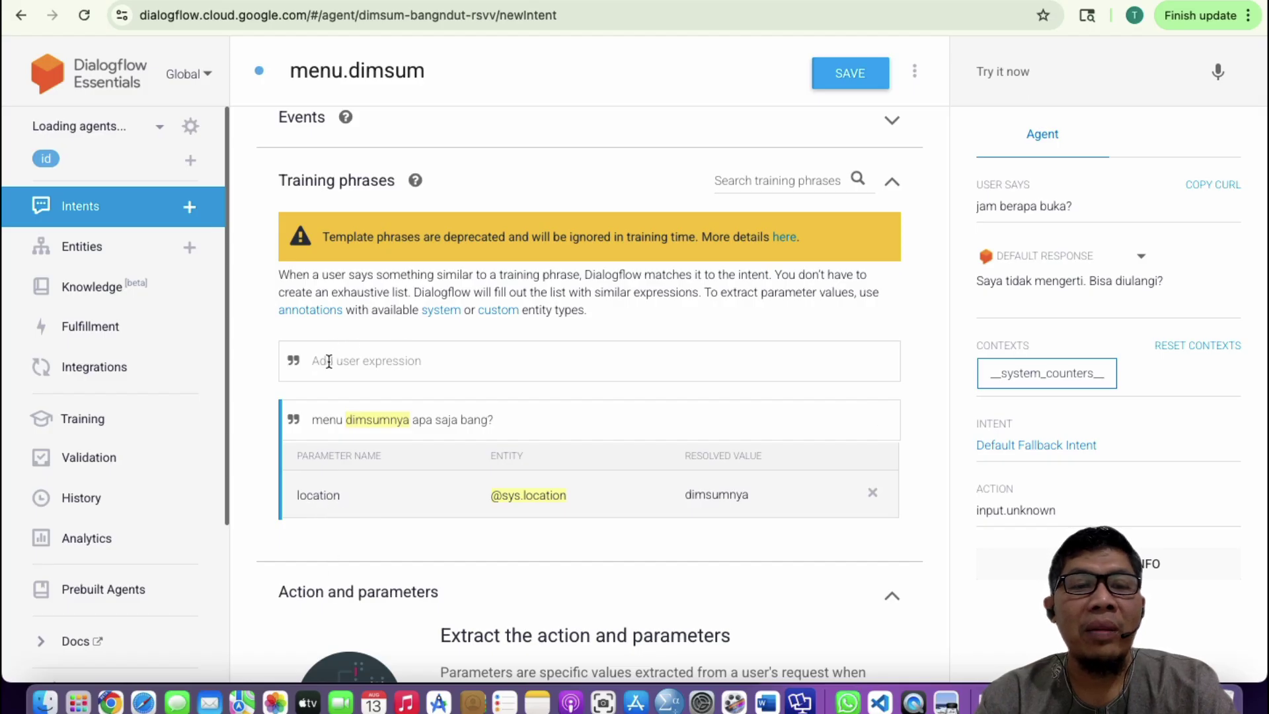
left_click(370, 360)
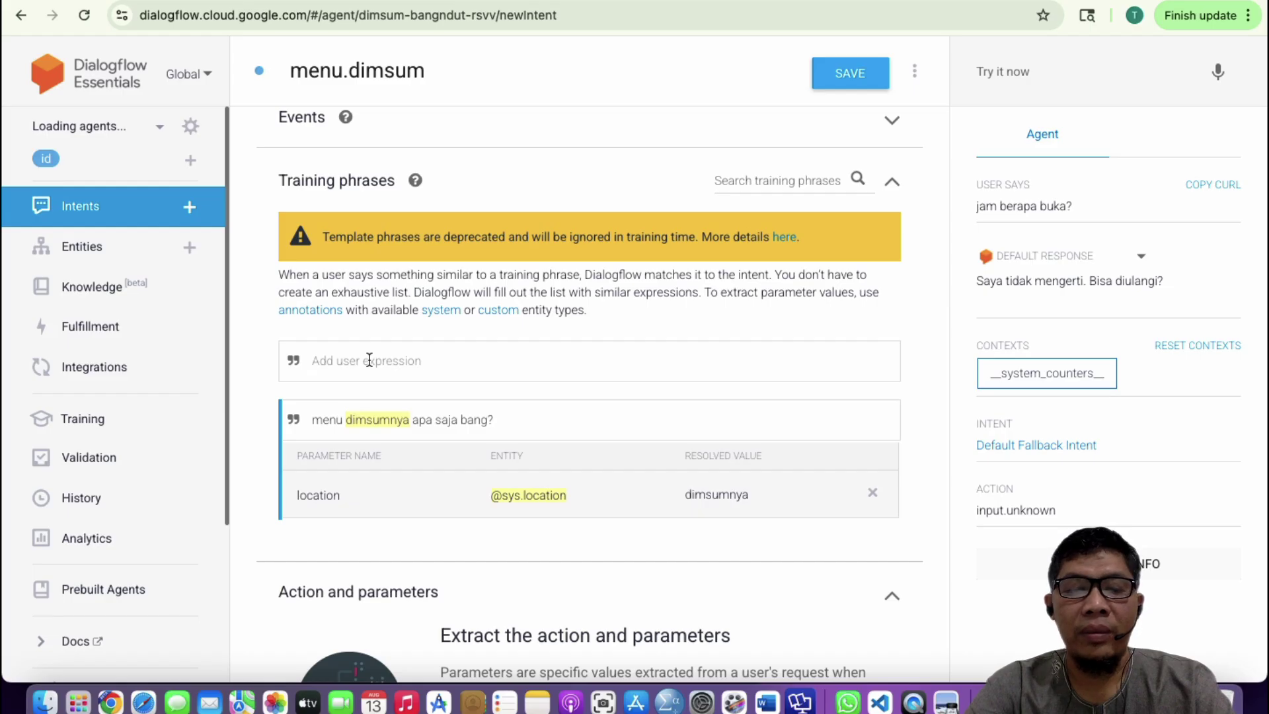
type("hari ini")
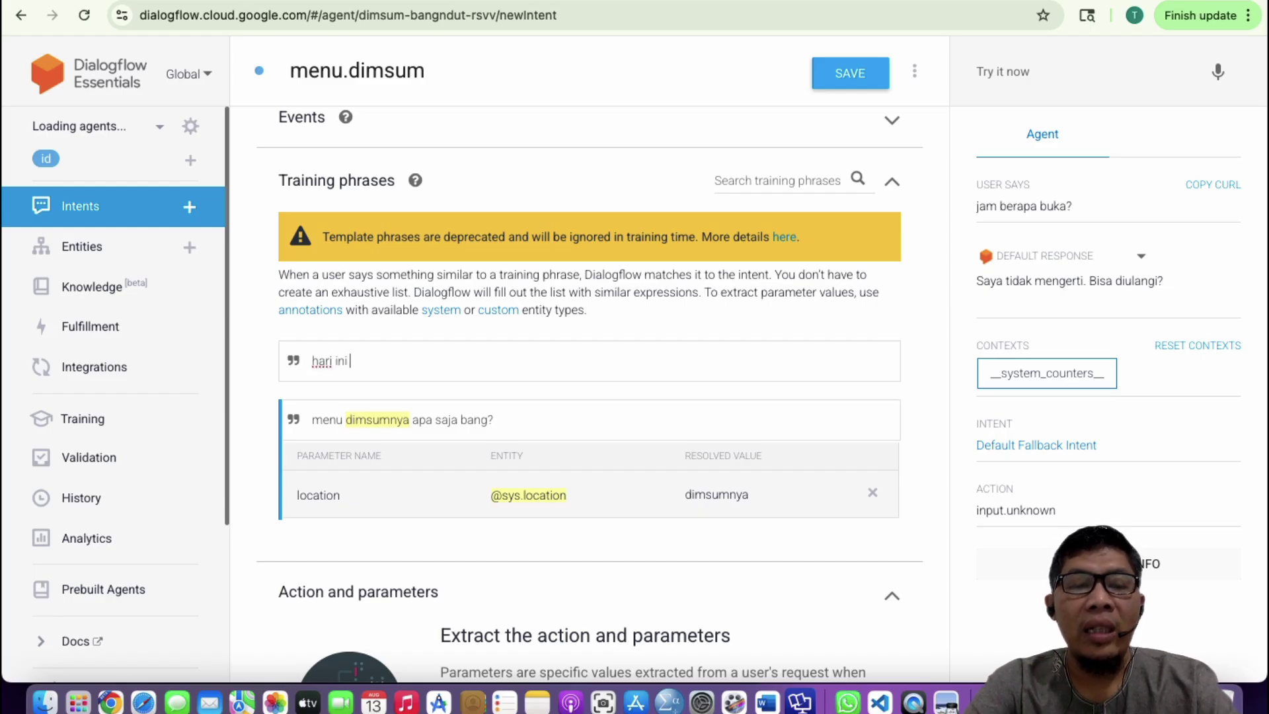
type(" ada dims")
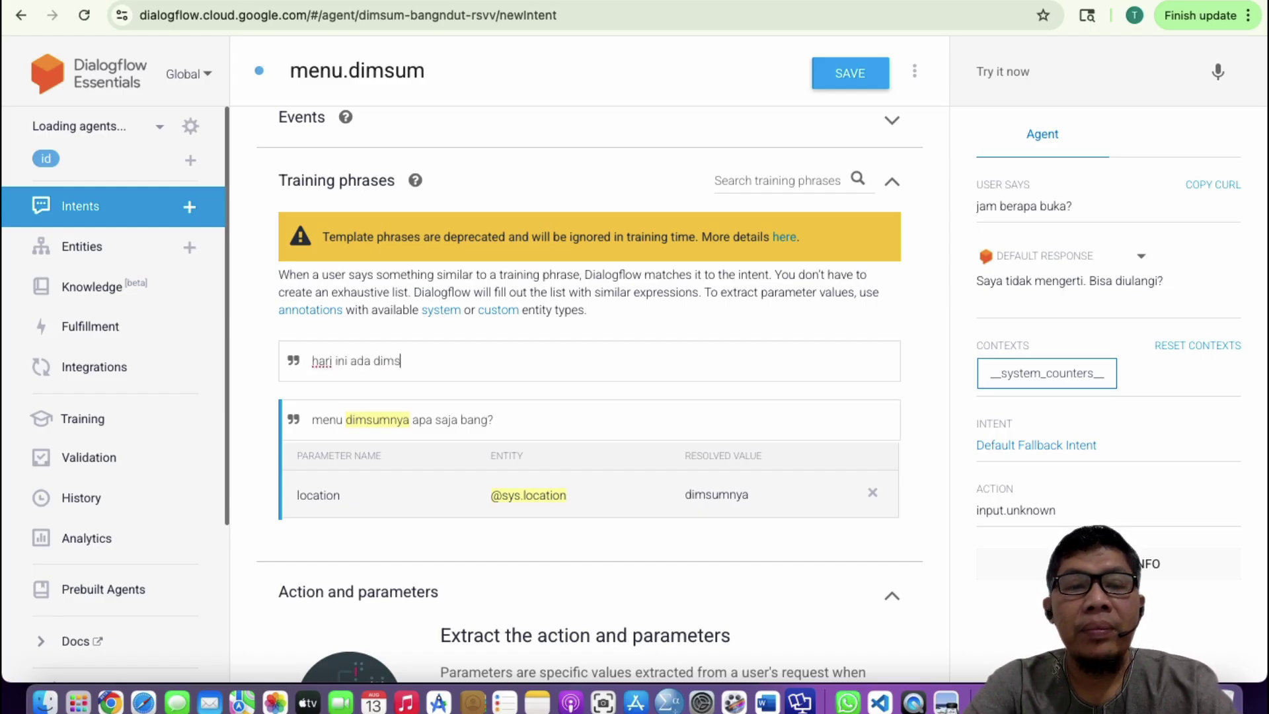
type("um ap")
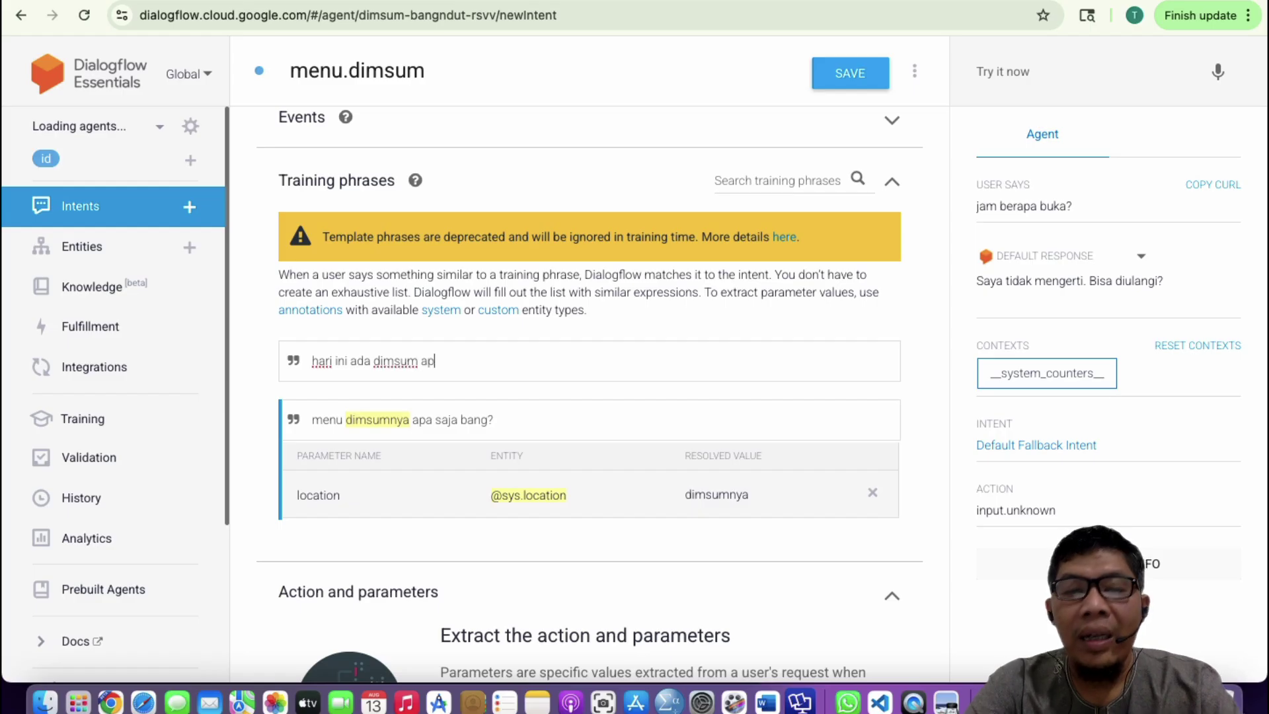
type("a?")
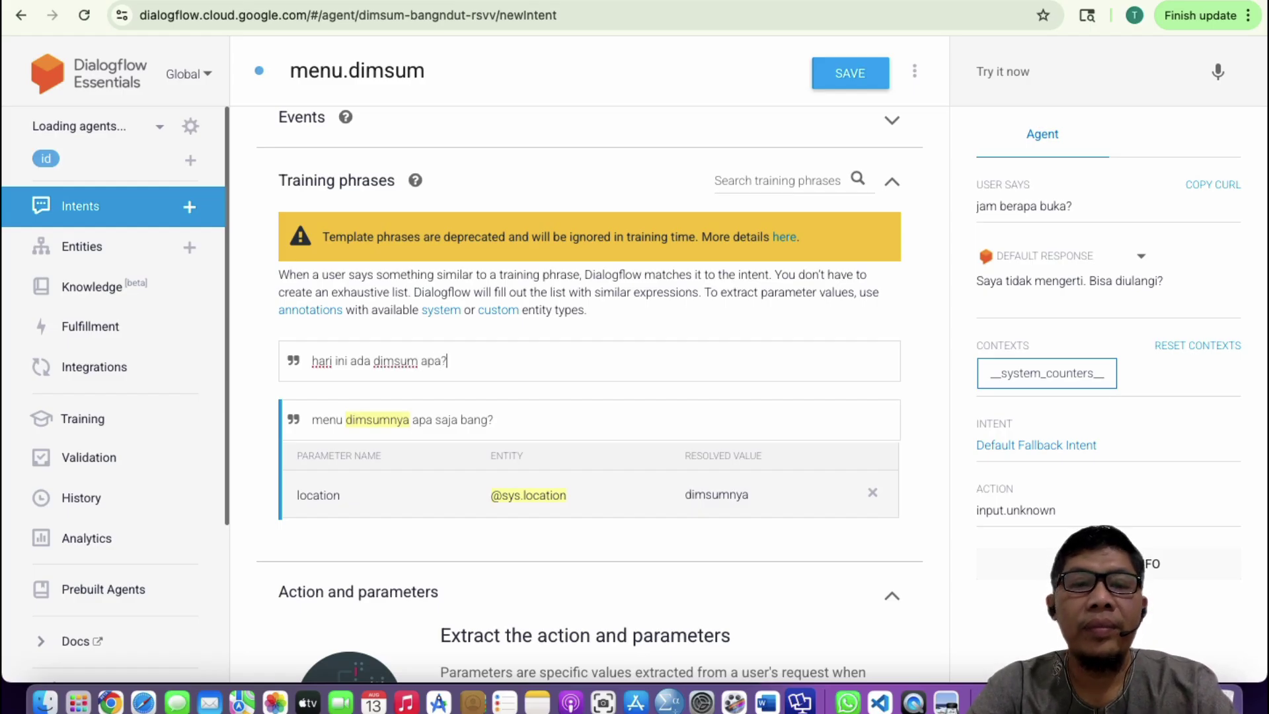
key("Return")
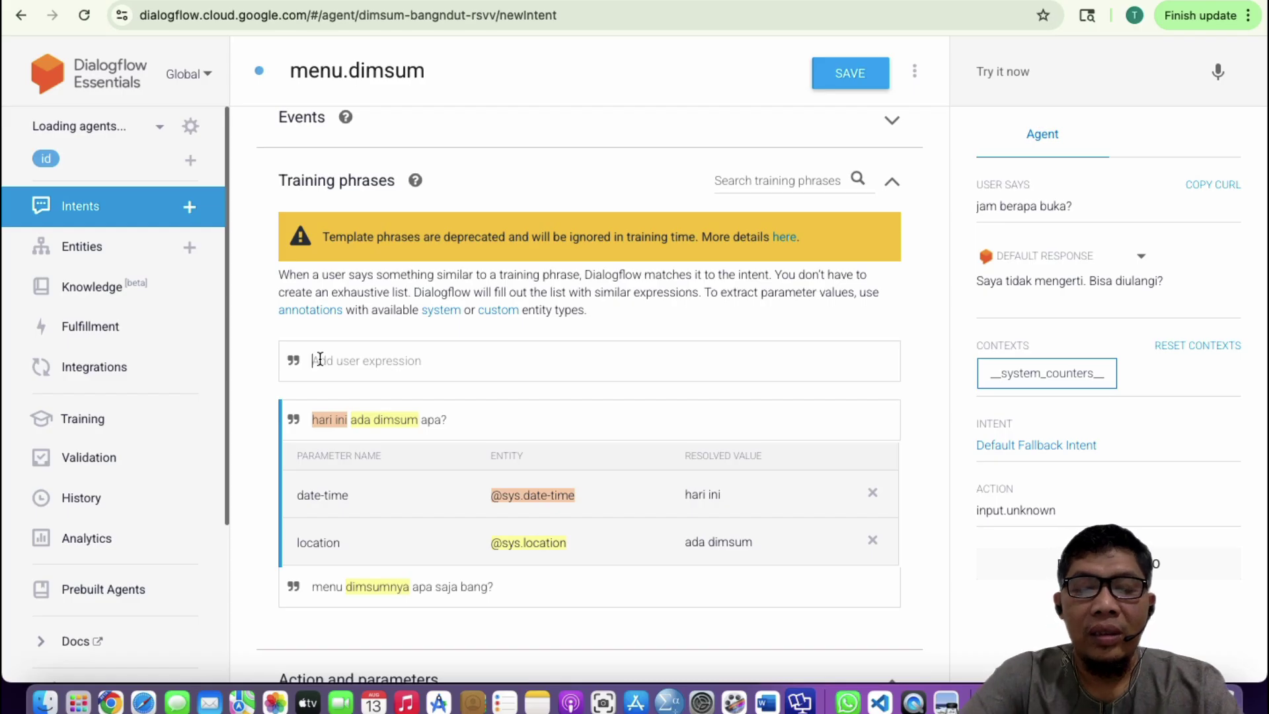
- Add the third training phrase 'bagi menunya dong'
type("bagi menu d")
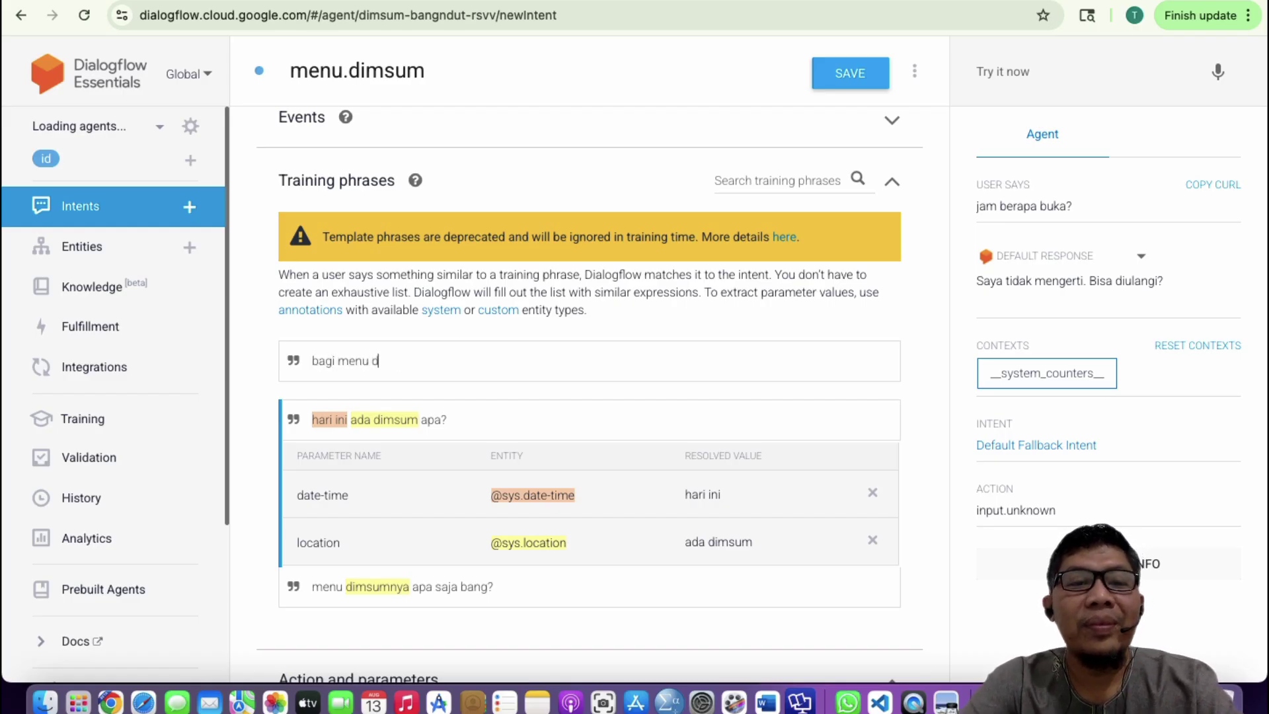
key("BackSpace")
key("BackSpace")
type("nya")
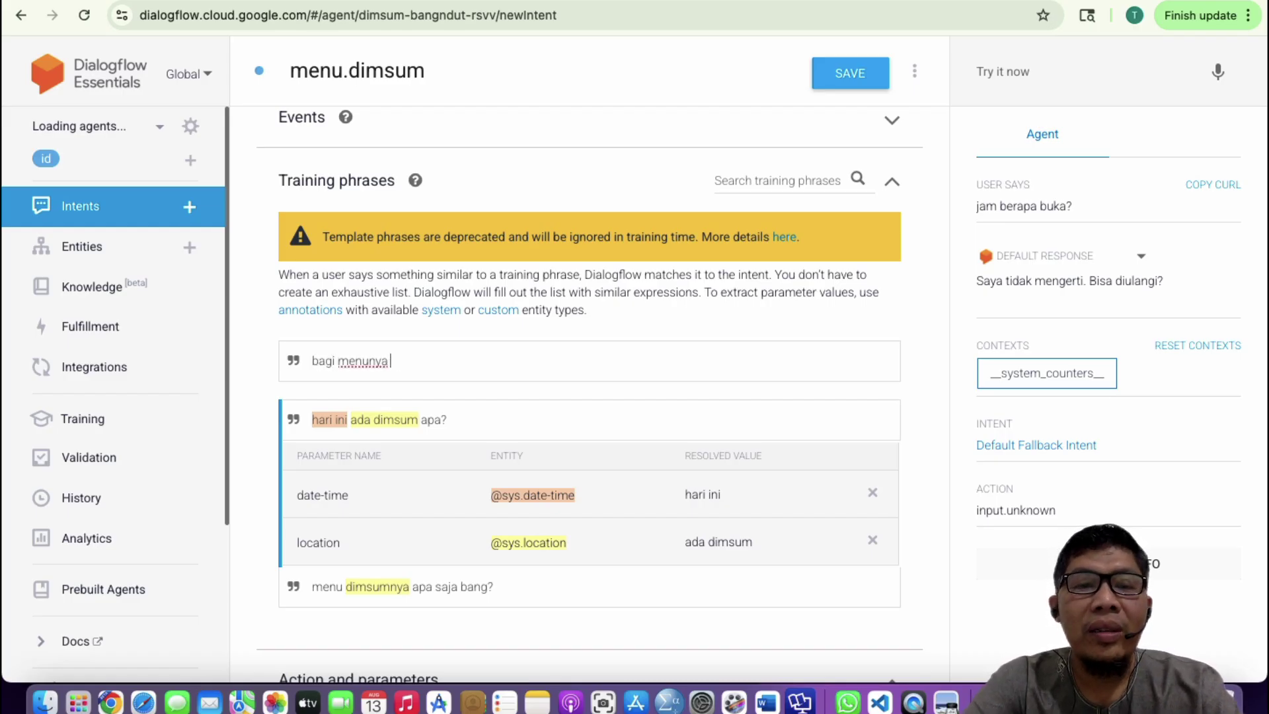
type(" dong")
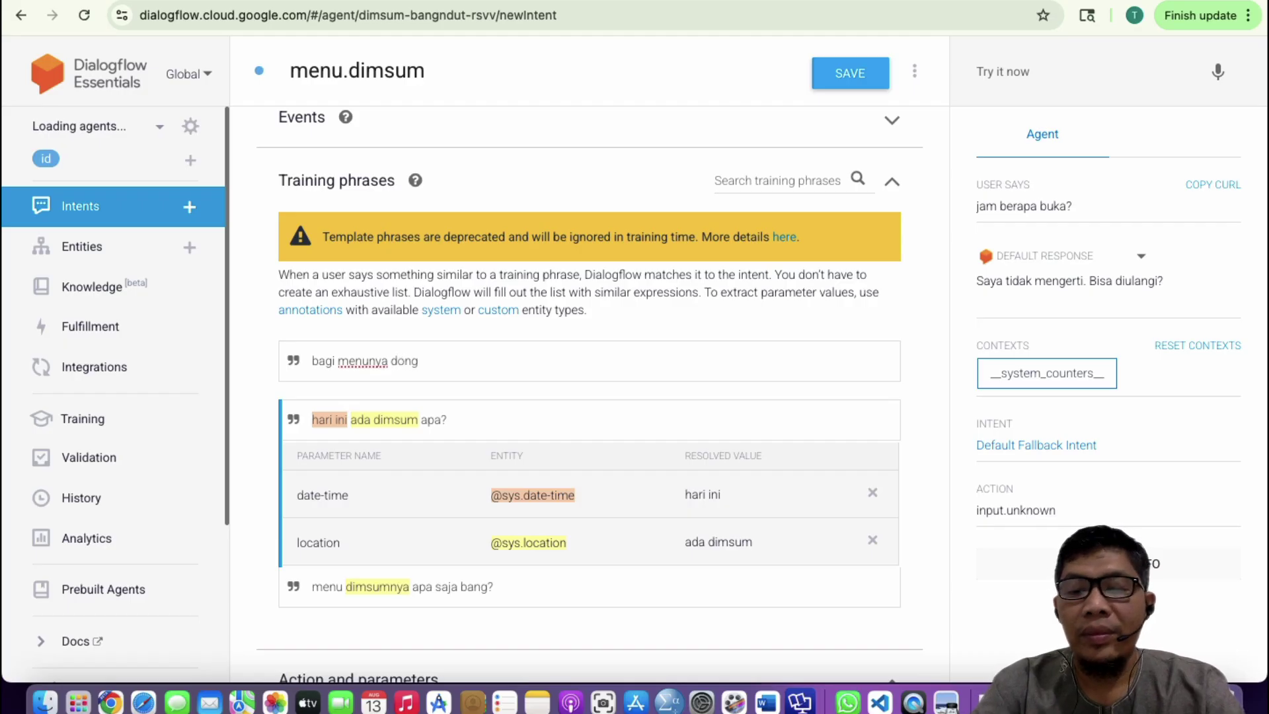
key("Return")
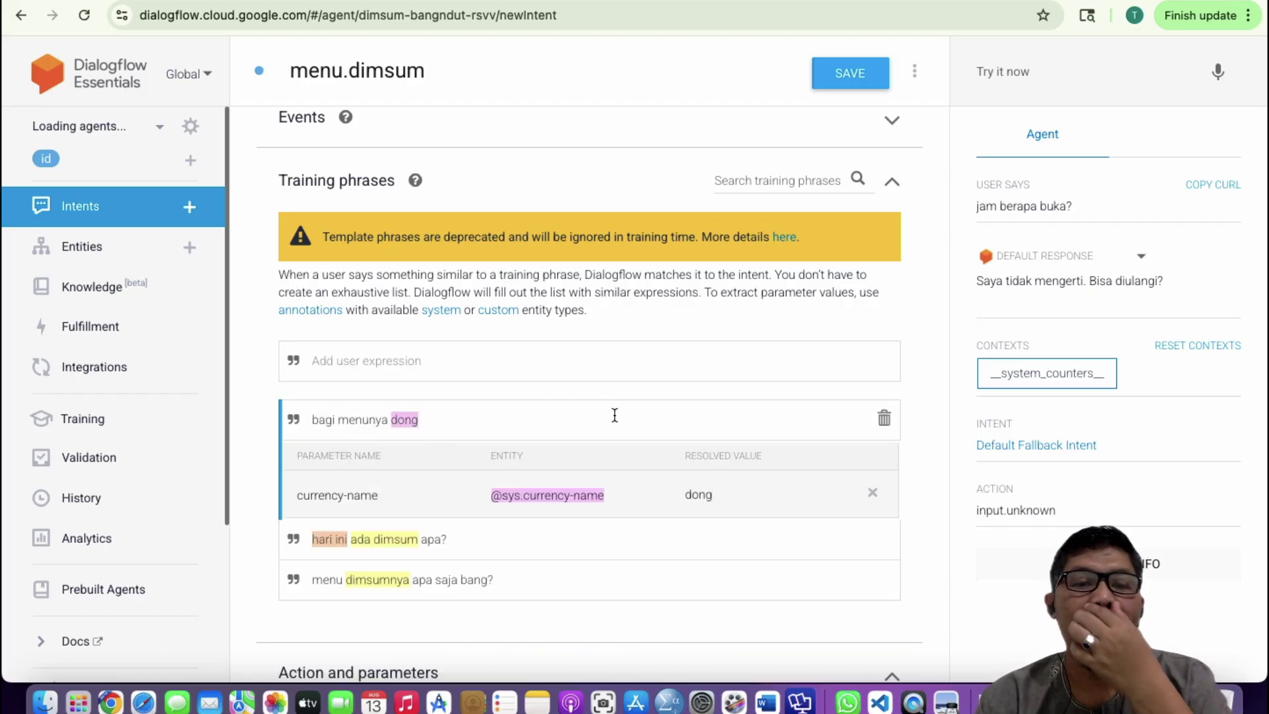
scroll(615, 415, "down", 3)
scroll(613, 403, "down", 3)
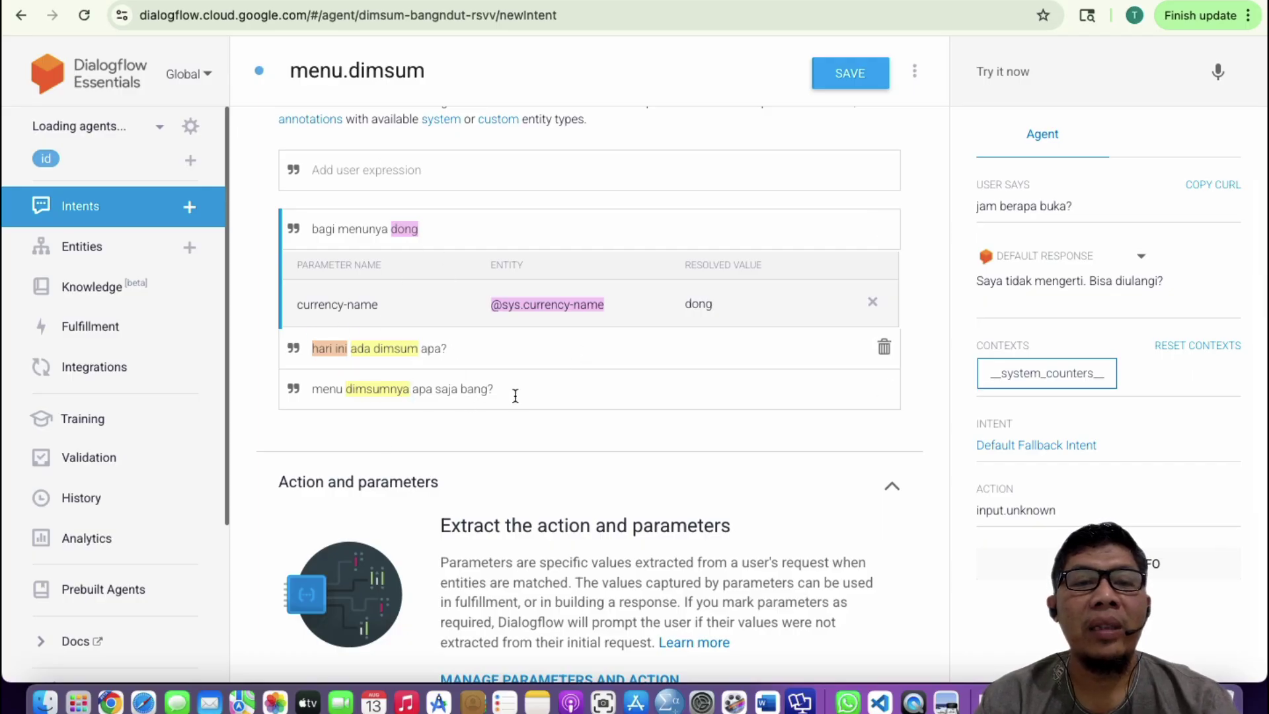
scroll(466, 403, "down", 5)
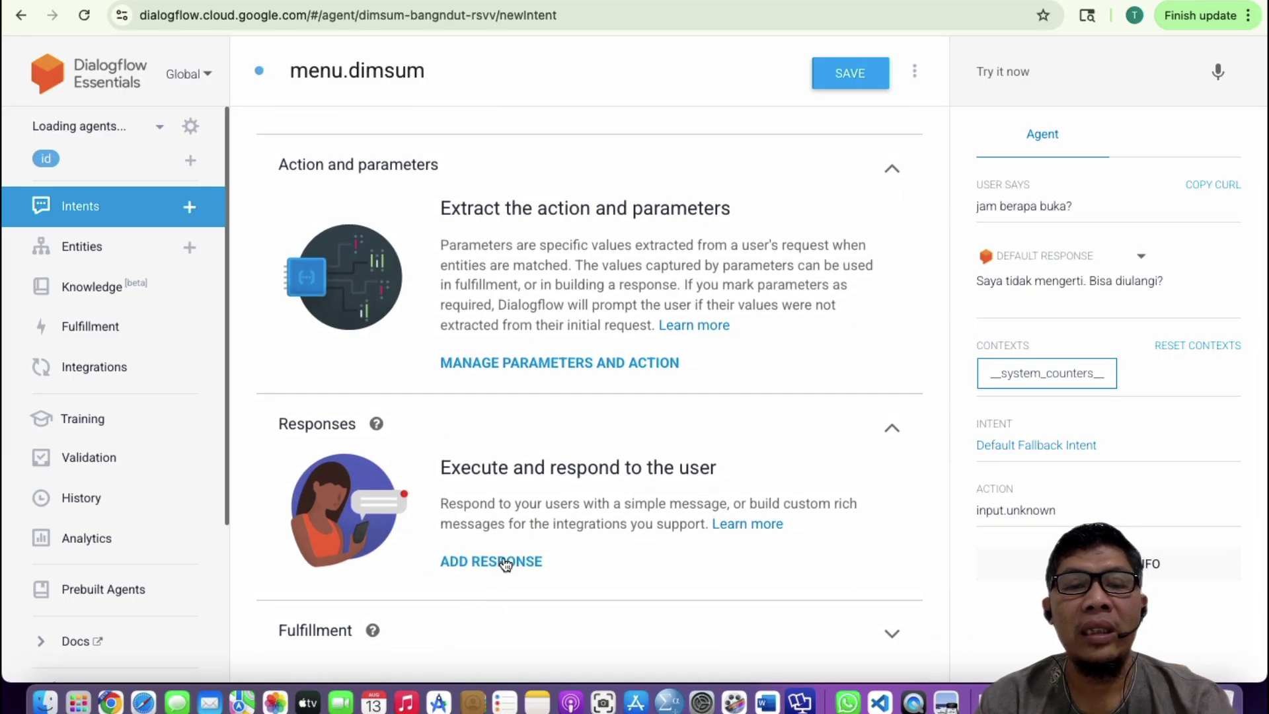
- Start the text response with 'Menu dimsum kita ada:' followed by "Dimsum Bakar"
left_click(506, 564)
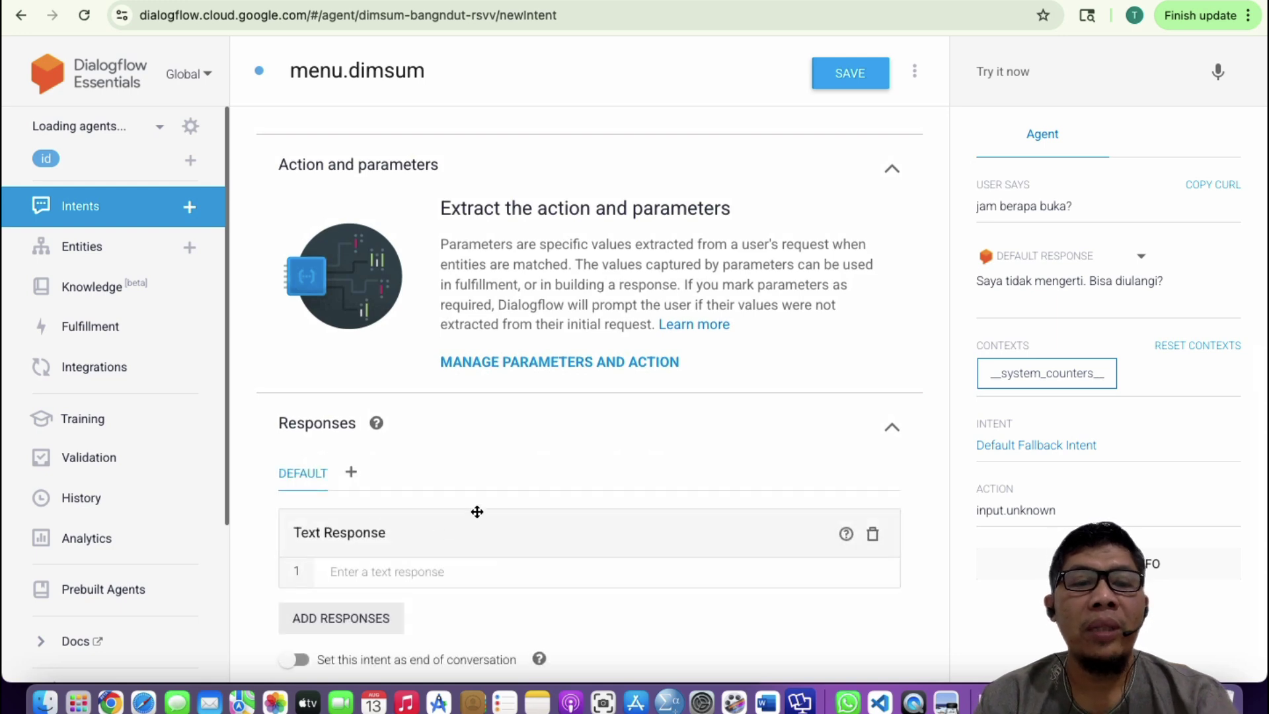
scroll(475, 509, "down", 2)
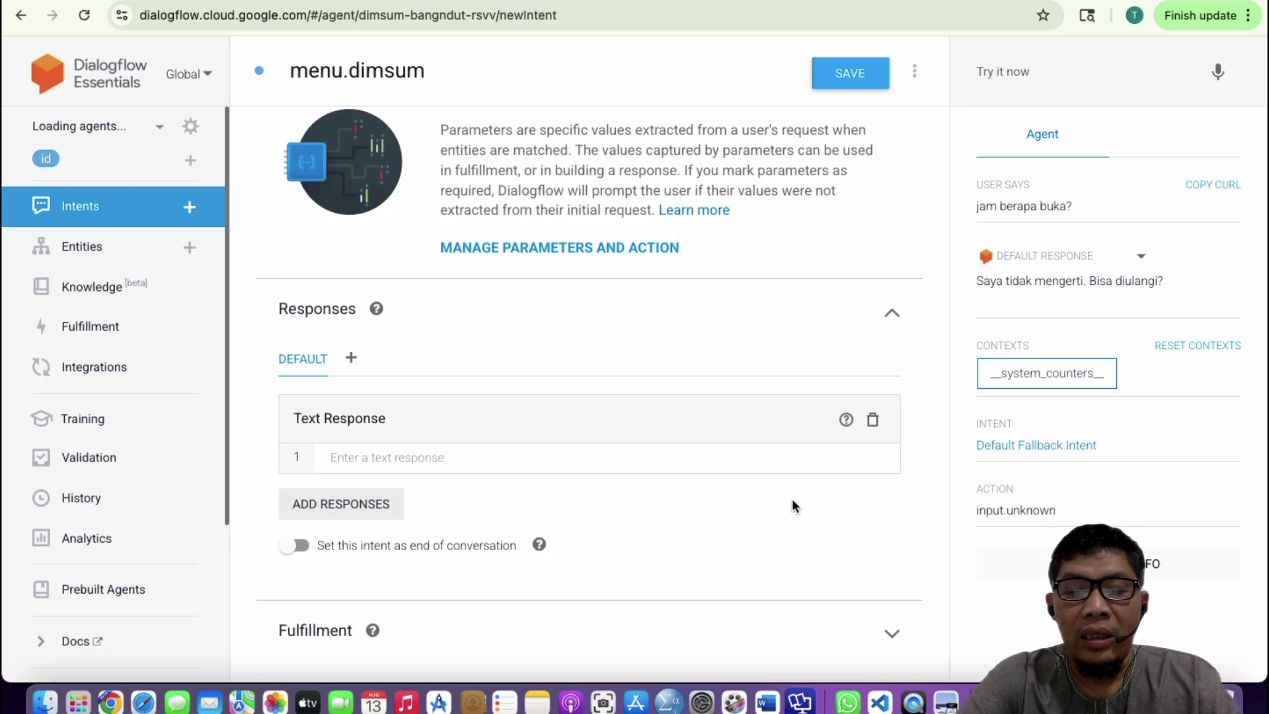
type("Menu ")
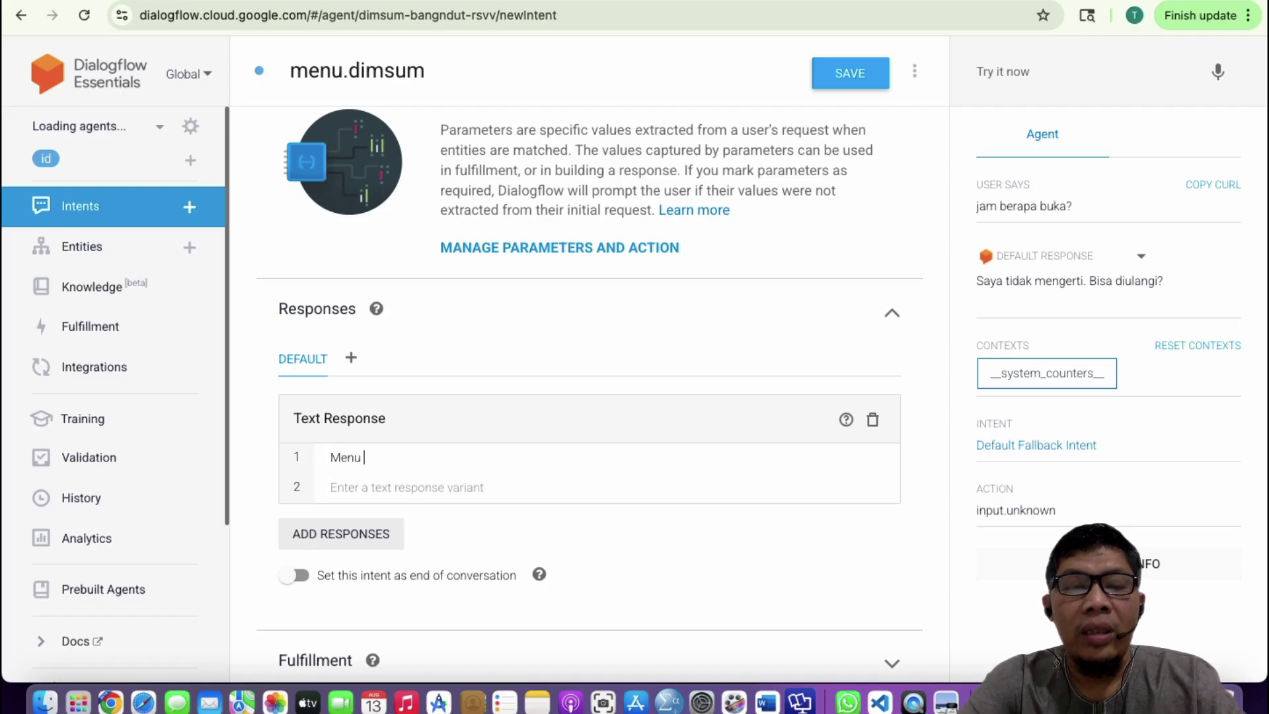
type("dimsum")
type("kita")
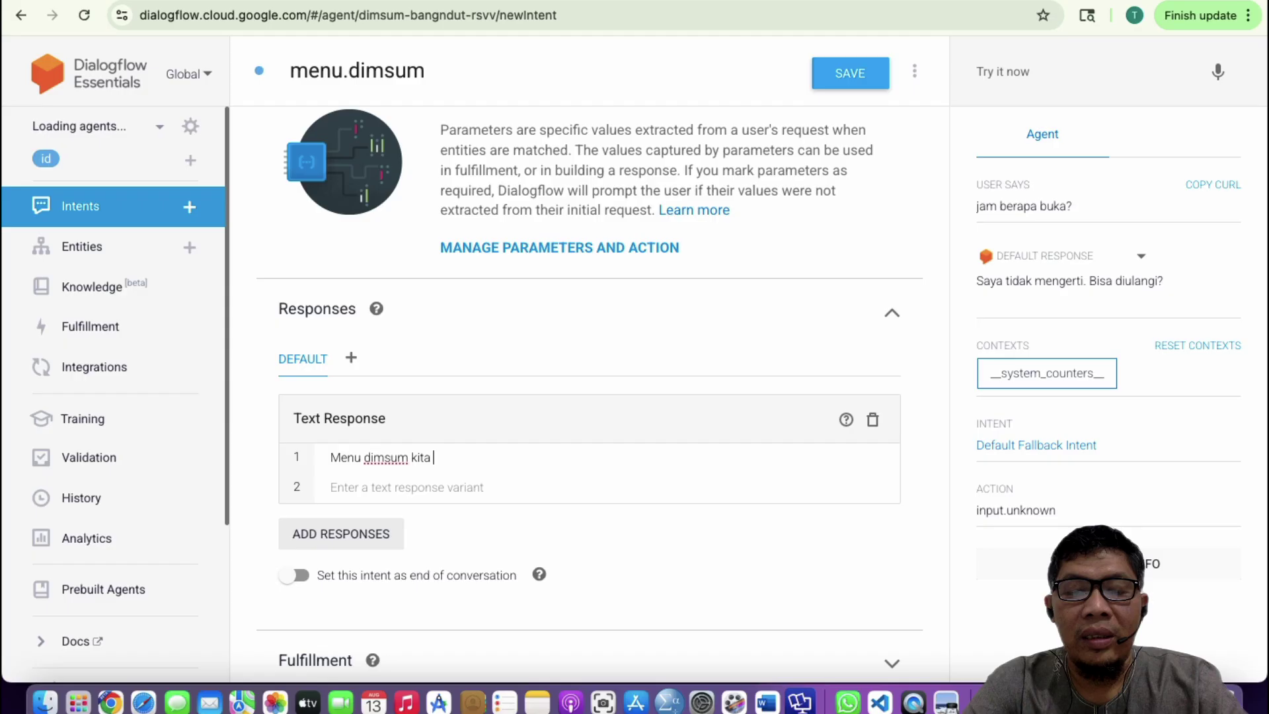
type(" ada")
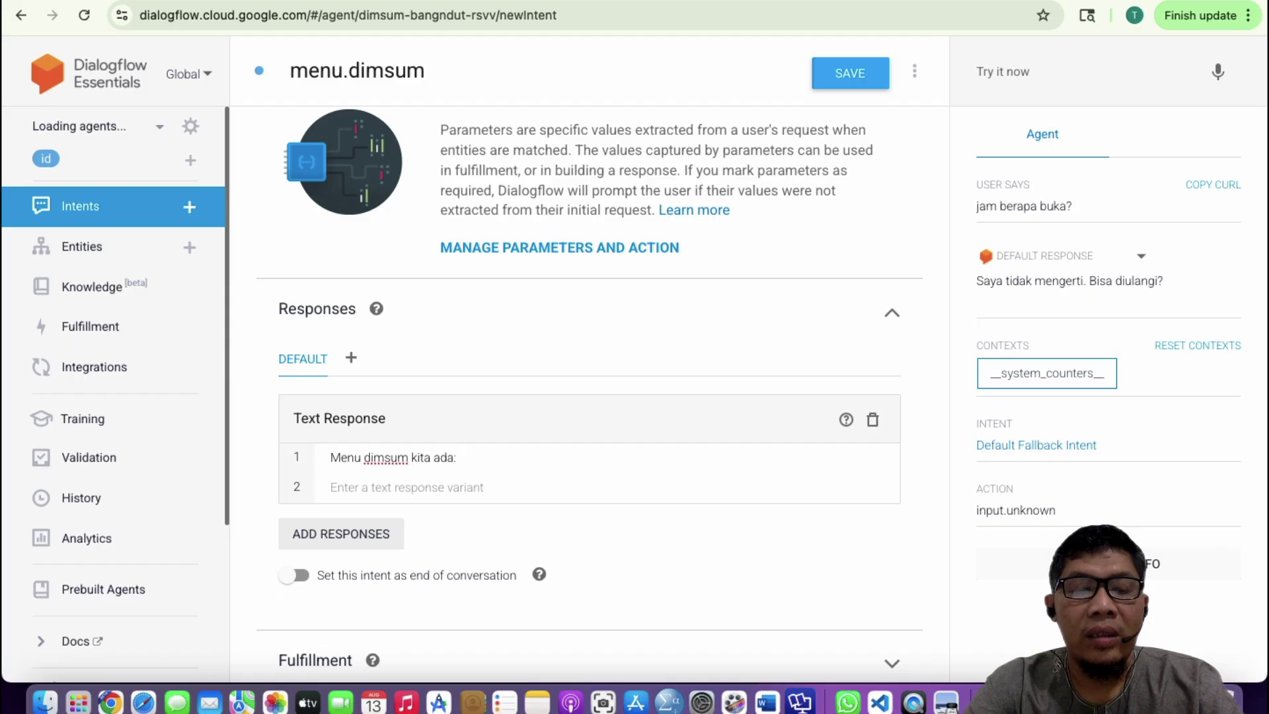
type(": 1. ")
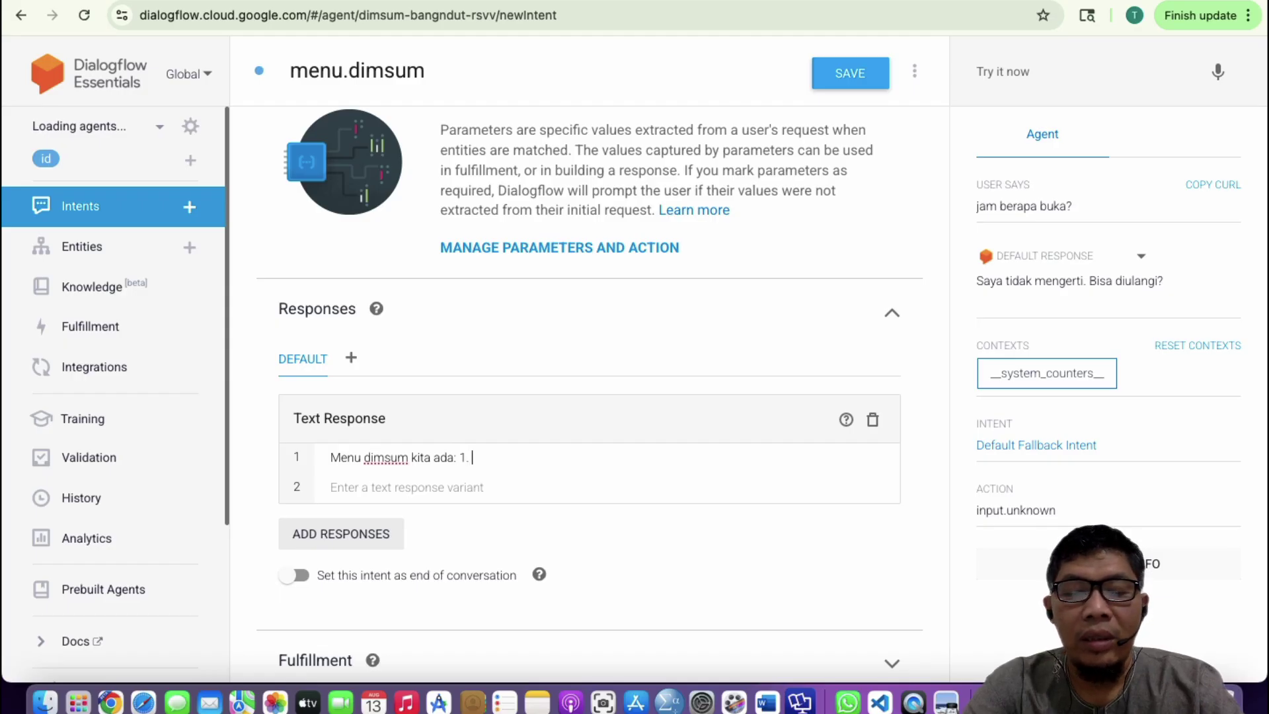
type("Dims")
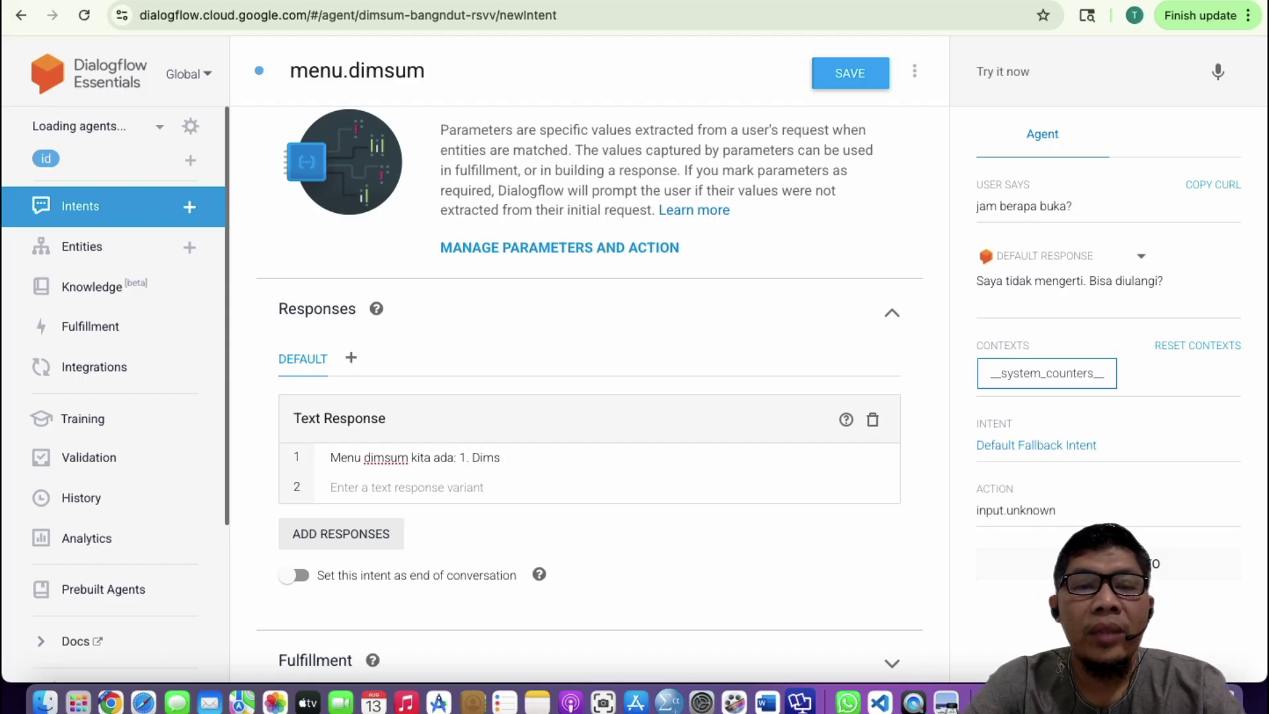
key("BackSpace")
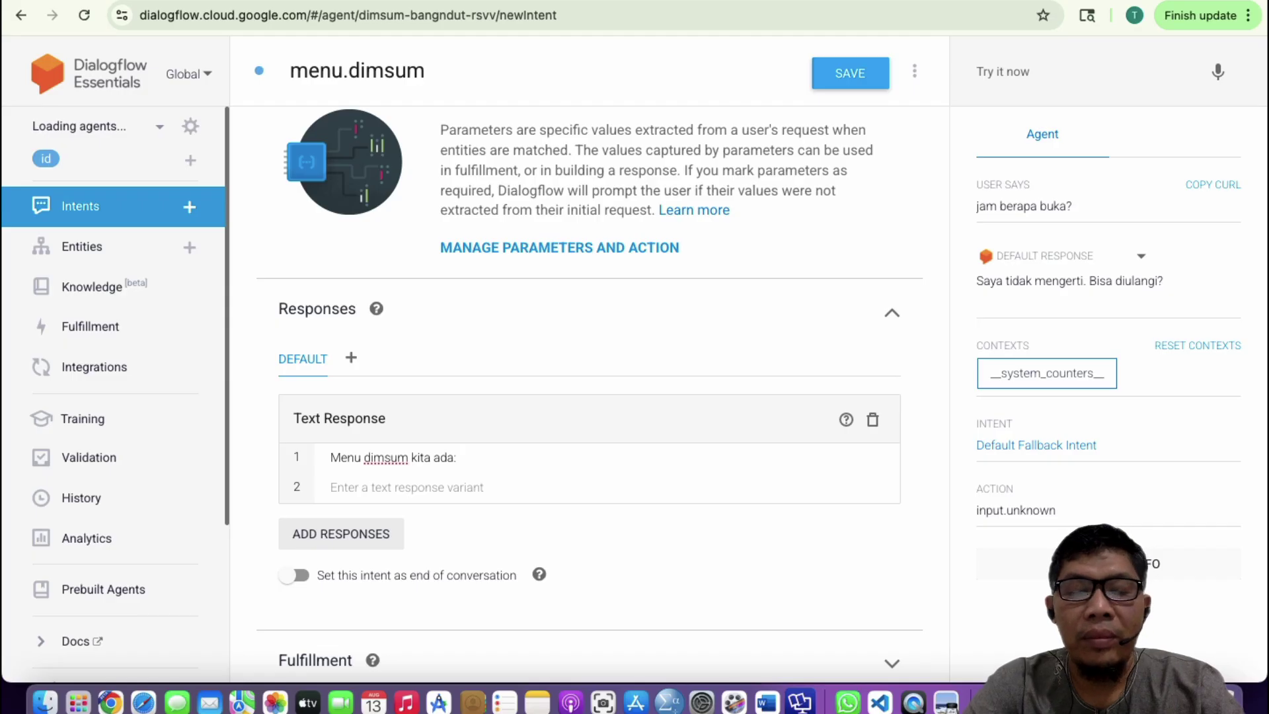
type("D")
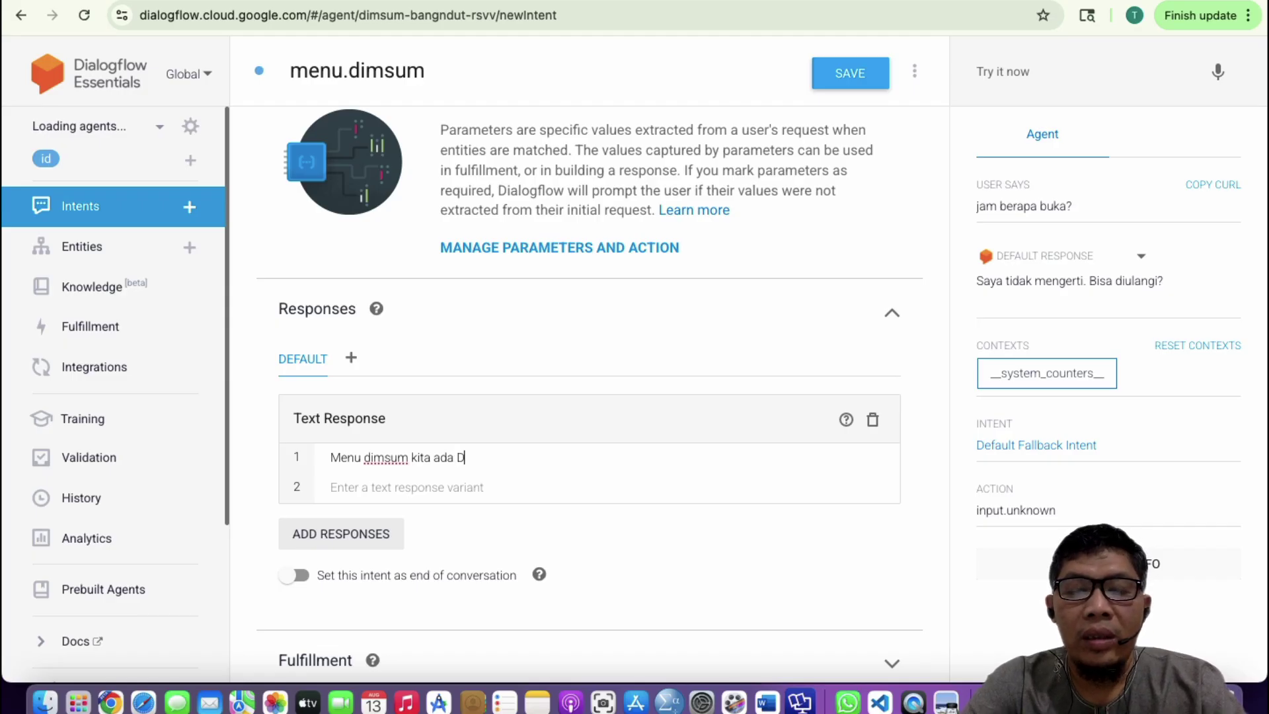
type("im")
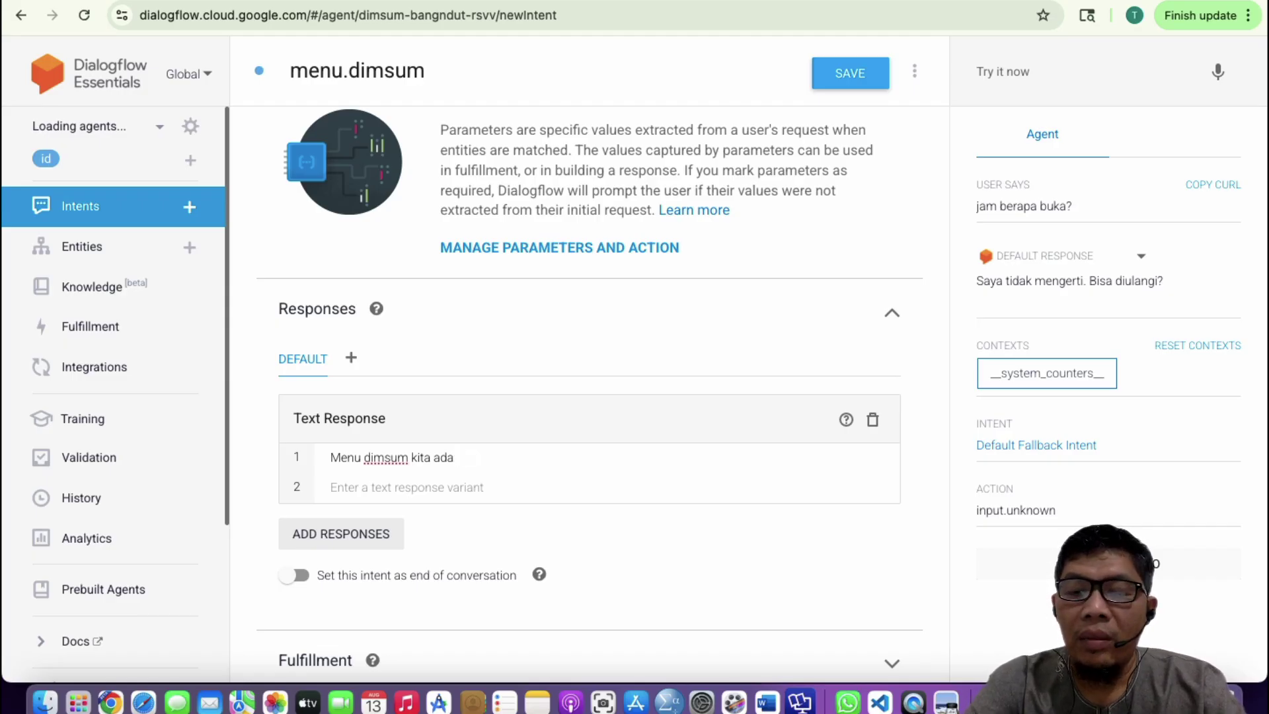
type("\"Dimsum ")
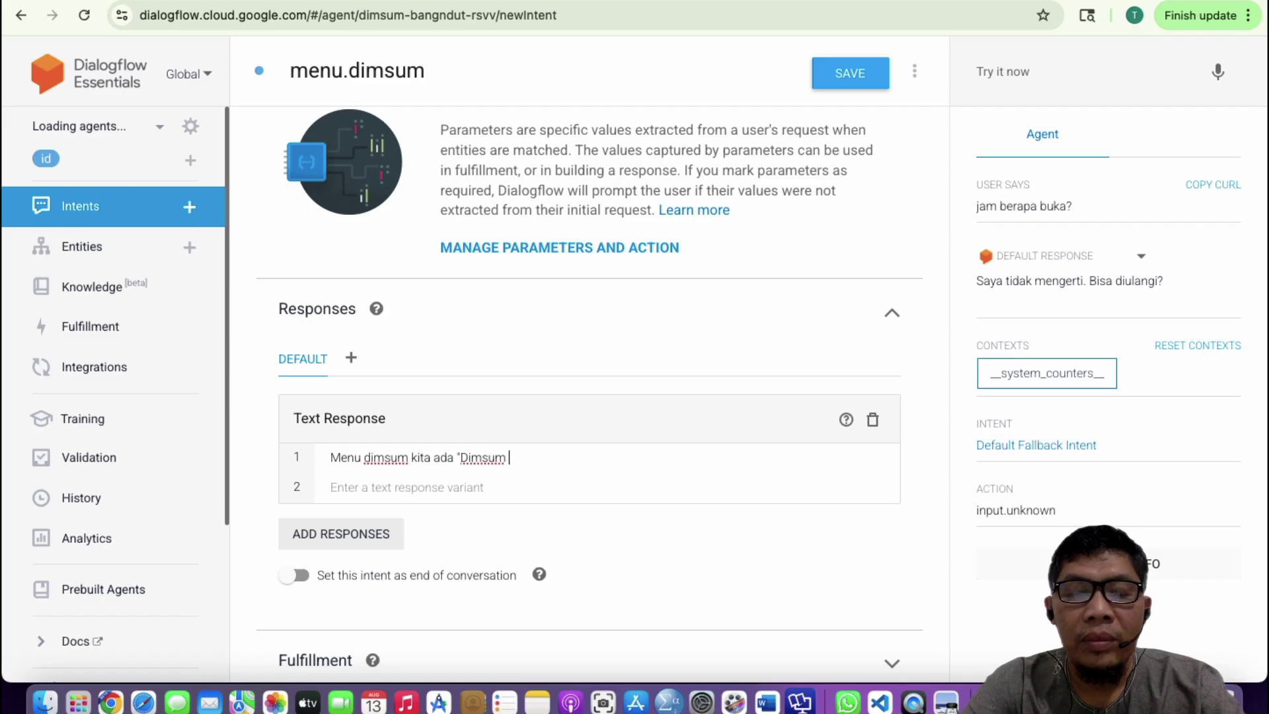
type("Bakar")
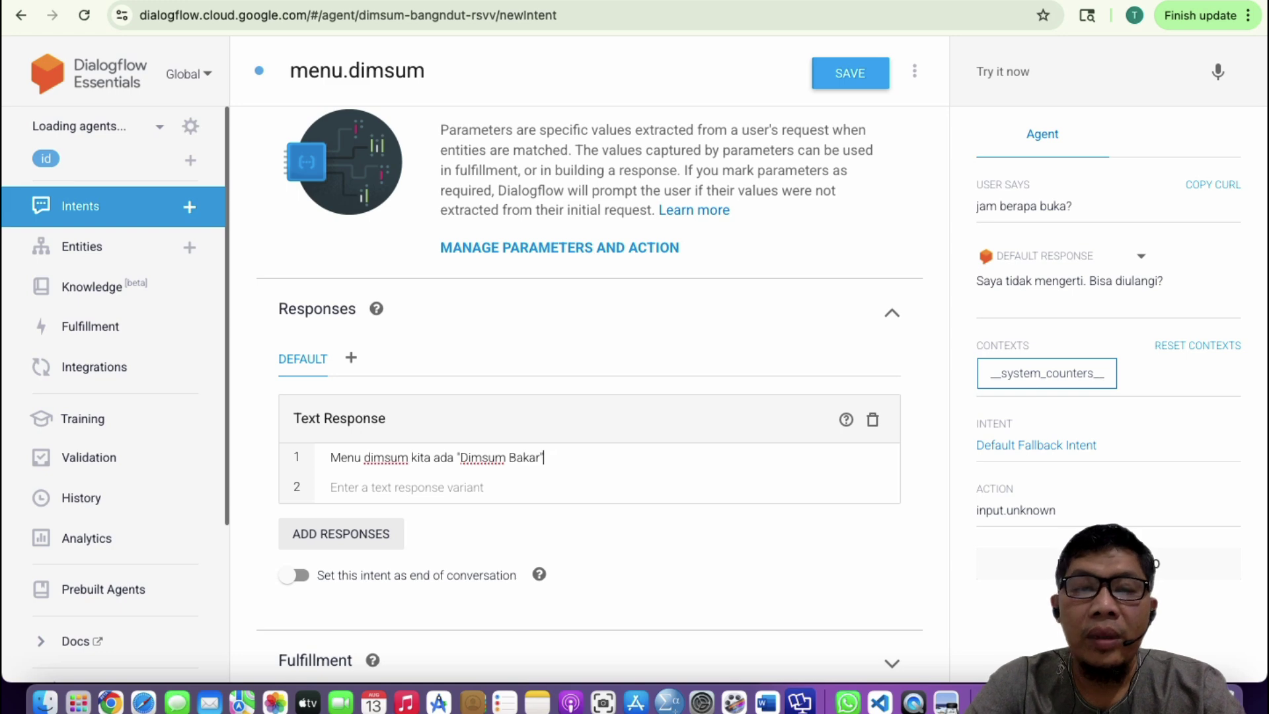
- Finish the response with "Dimsum Goreng Keju" and "Dimsum Kuah", quoting each dish name
type("\", Dimsum ")
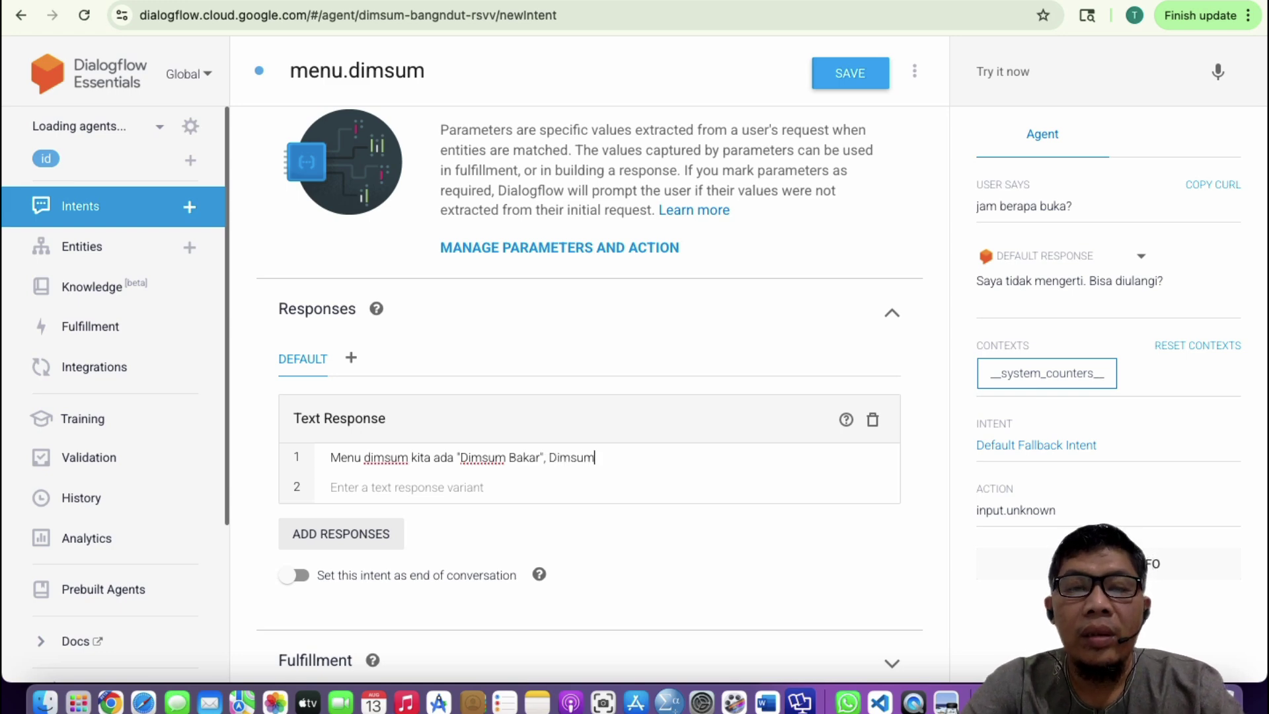
type("Goreng Keju\"")
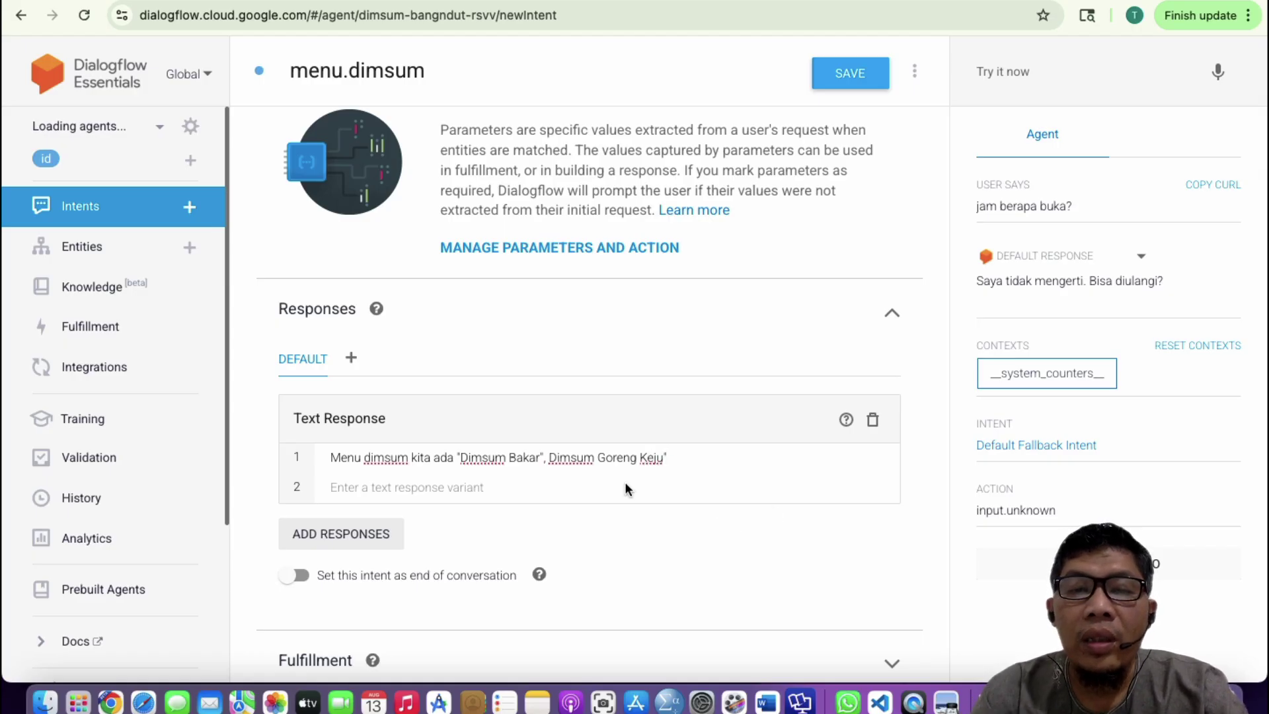
left_click(549, 457)
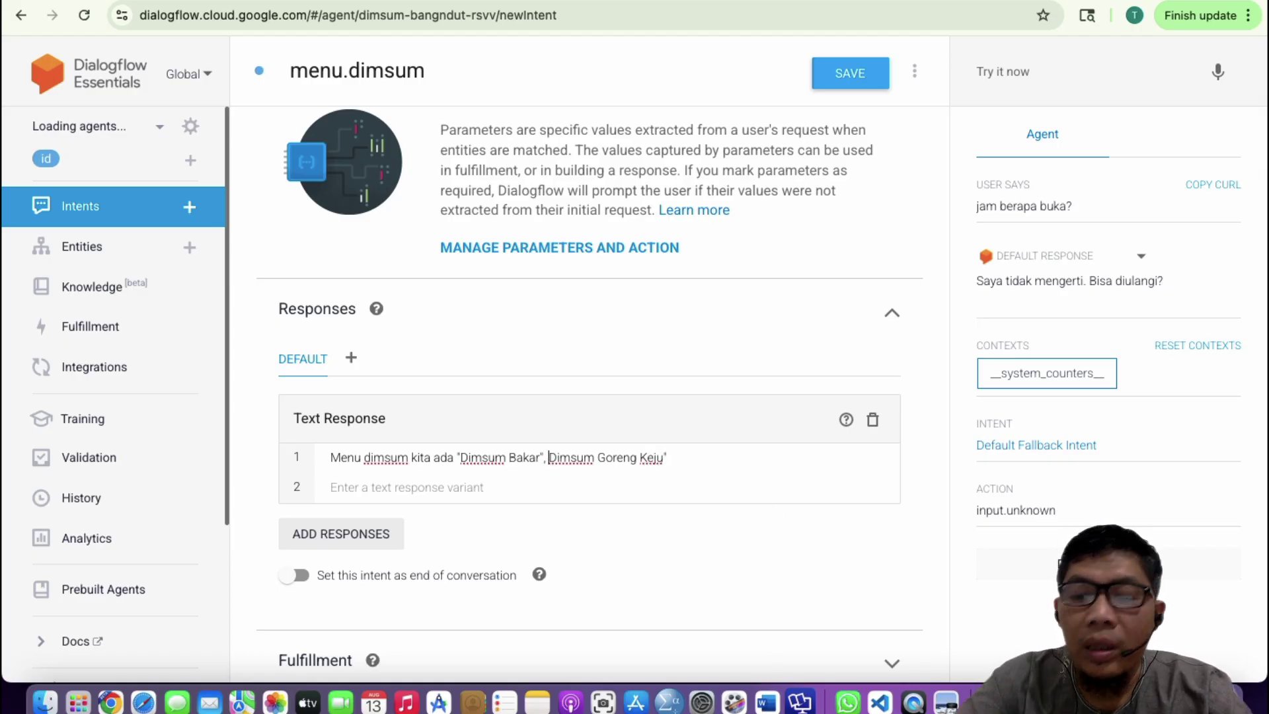
type("\"")
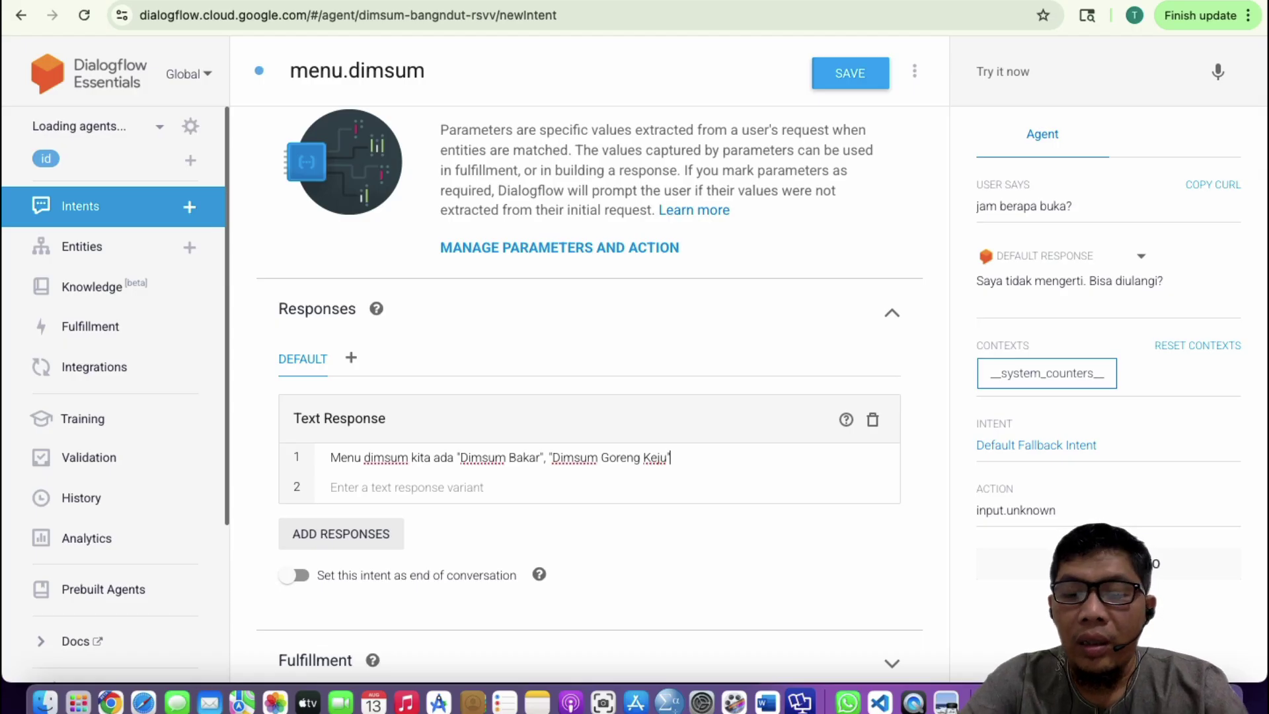
type(", dan")
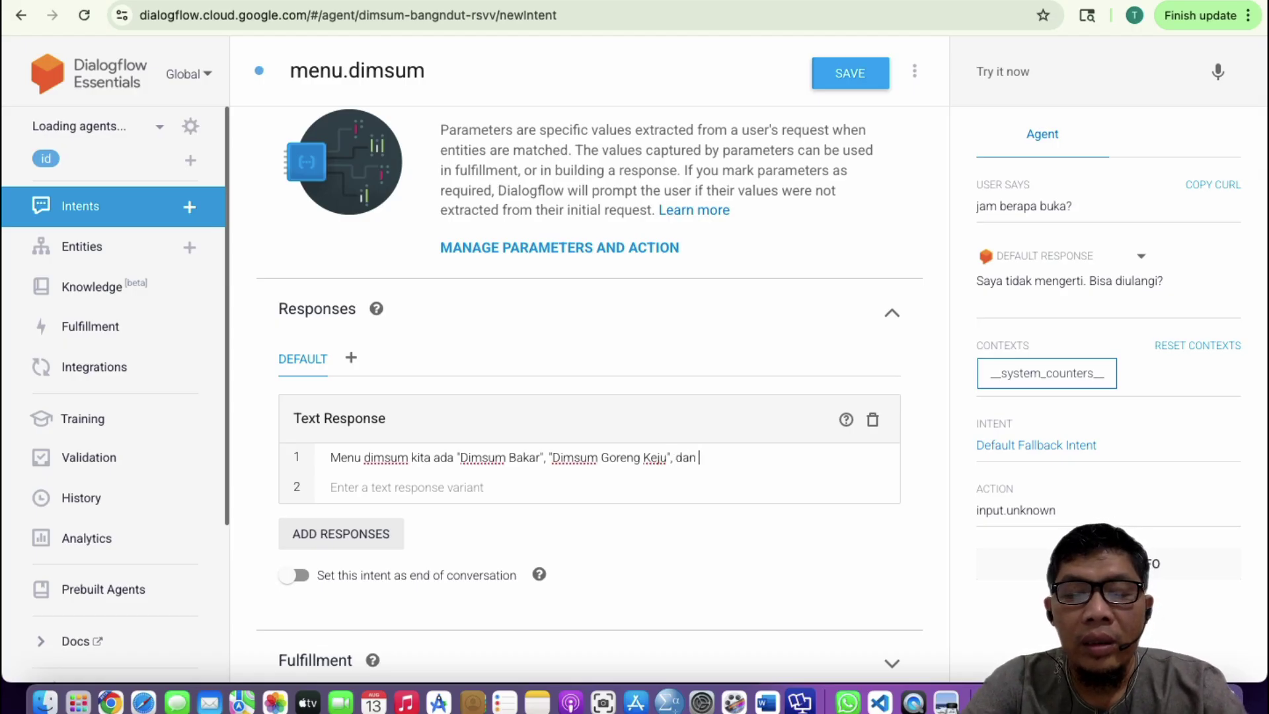
type(" Dimsum ")
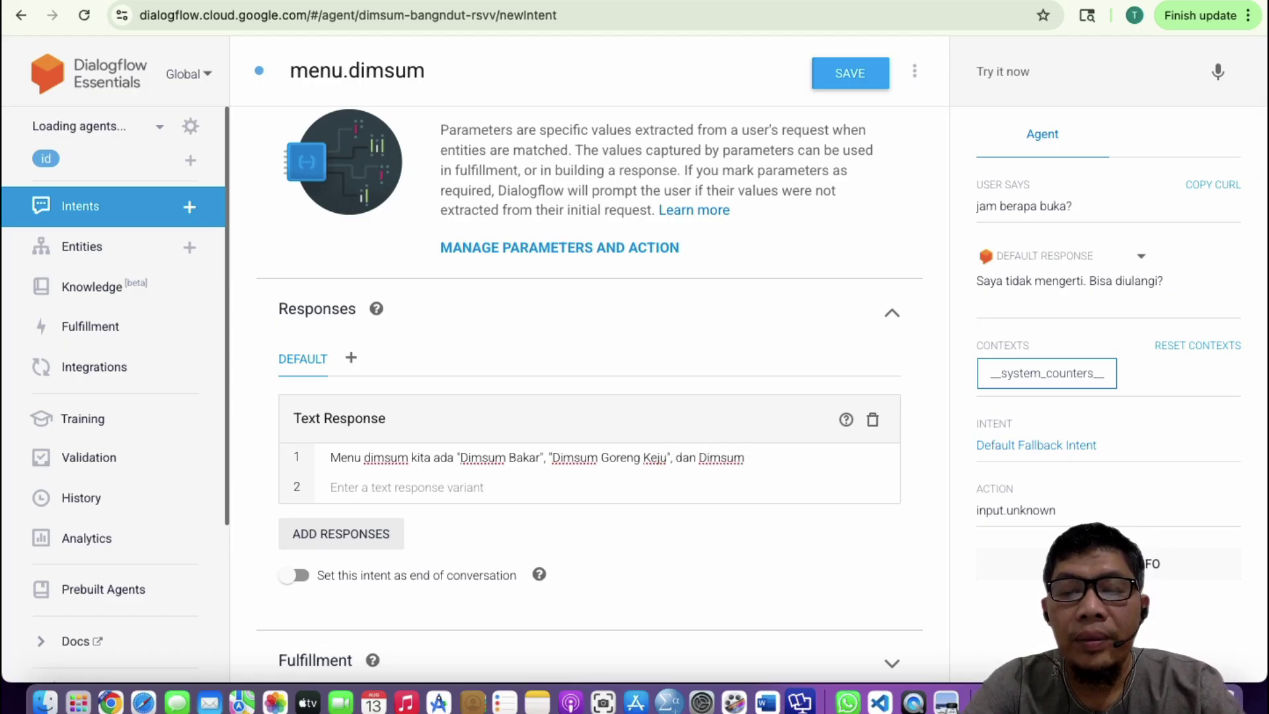
type("Kuah")
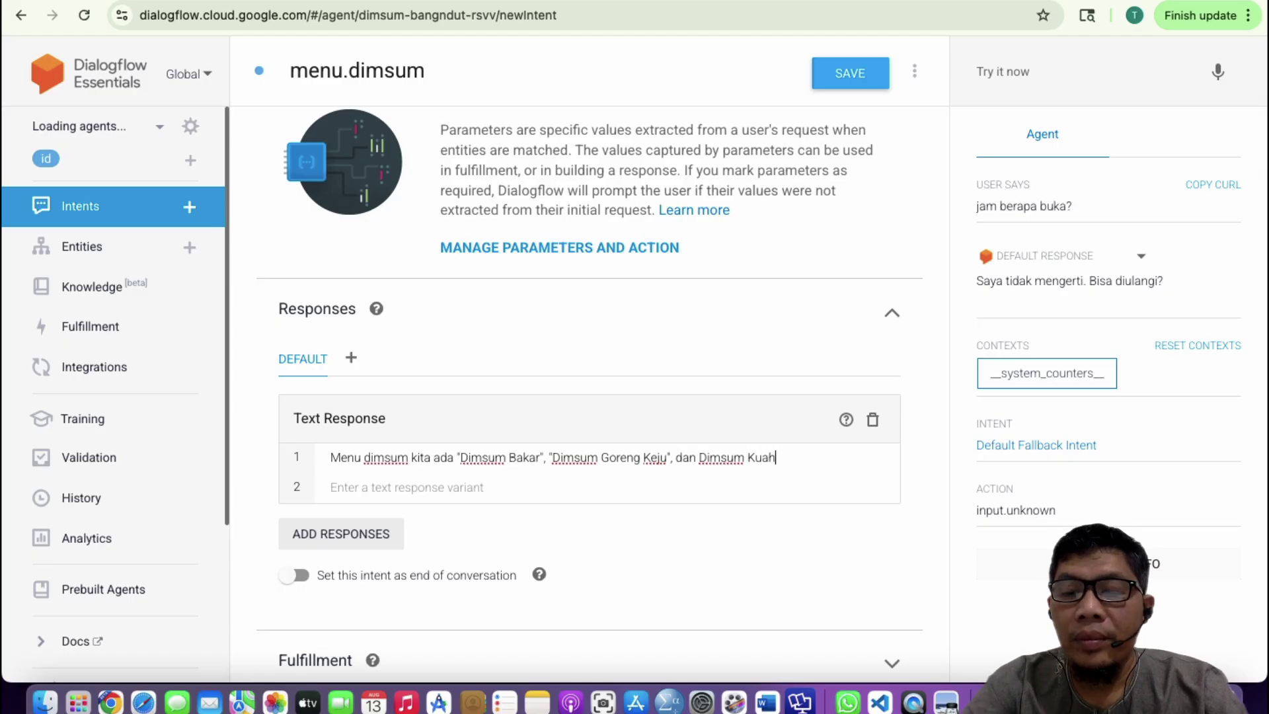
left_click(699, 457)
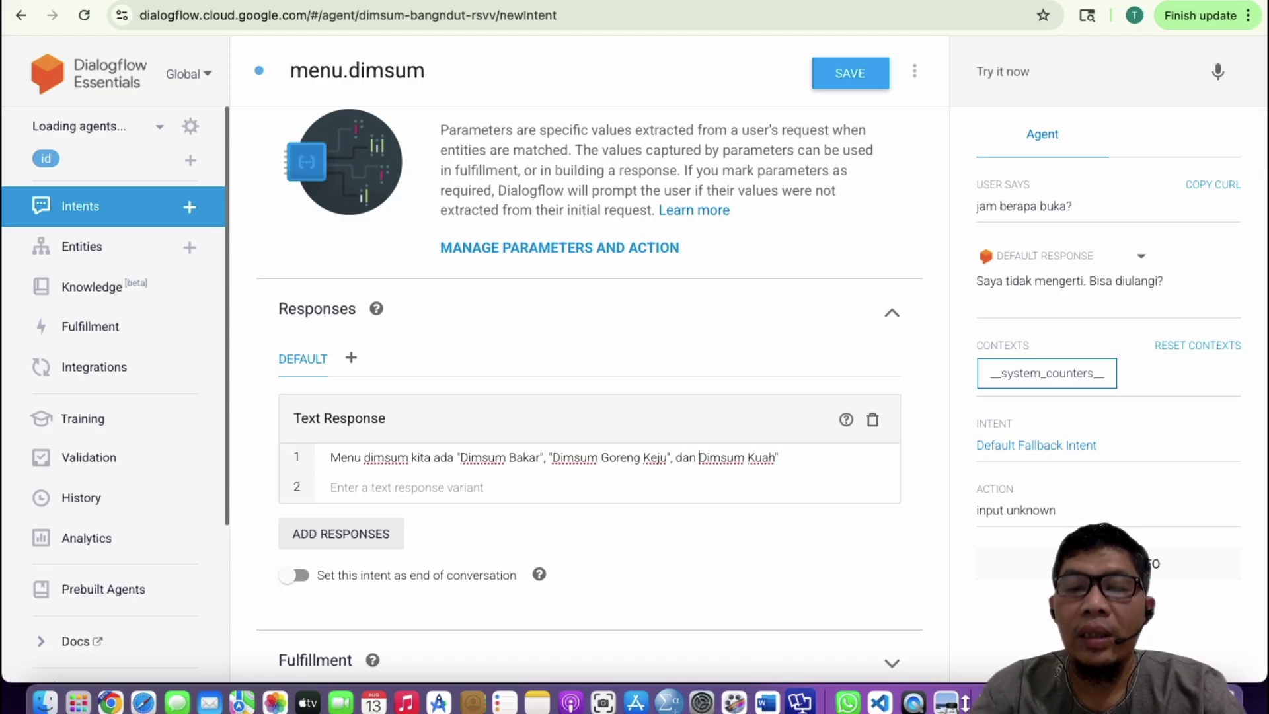
type("\"")
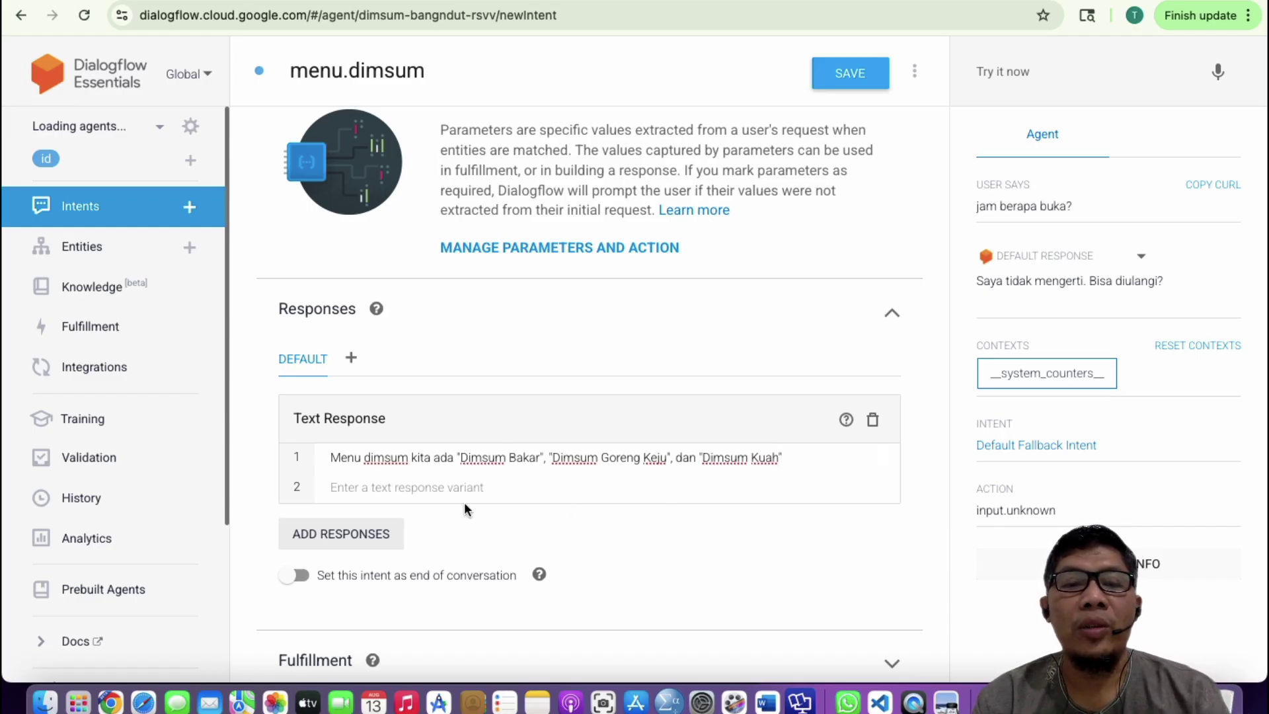
scroll(477, 562, "down", 1)
scroll(478, 561, "up", 10)
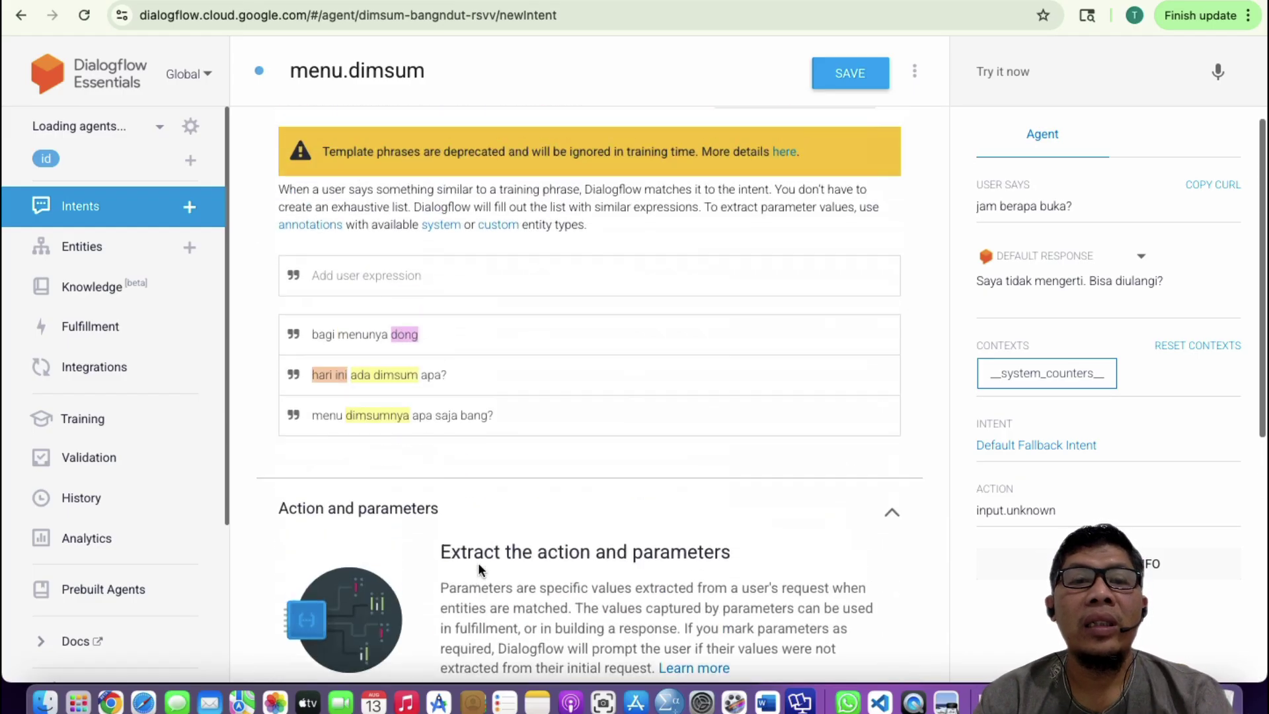
left_click(849, 72)
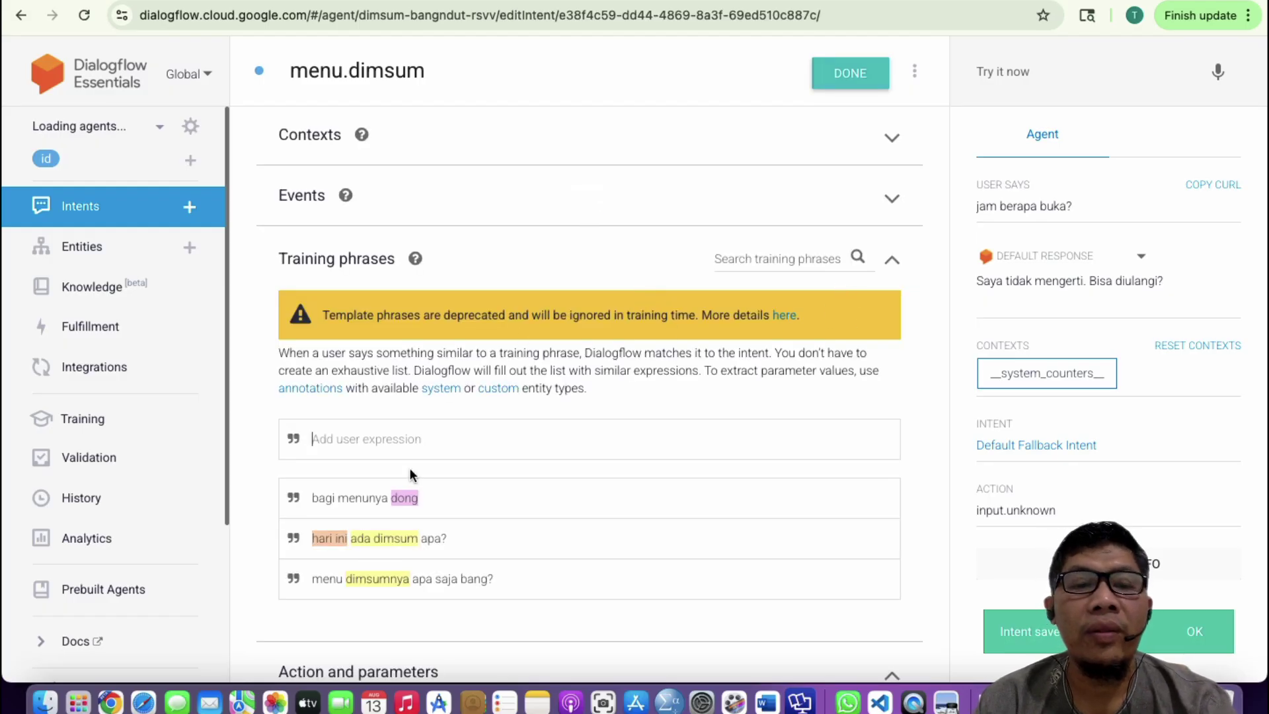
scroll(409, 475, "down", 2)
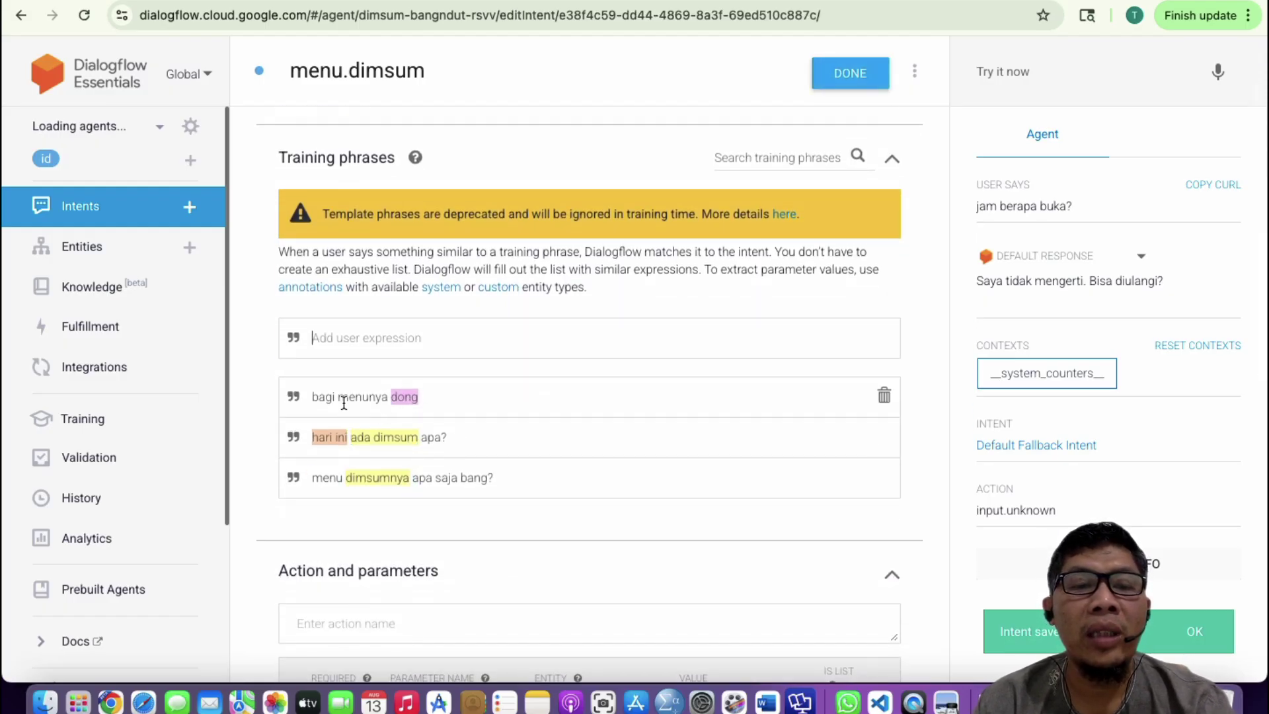
double_click(320, 477)
left_click(321, 481)
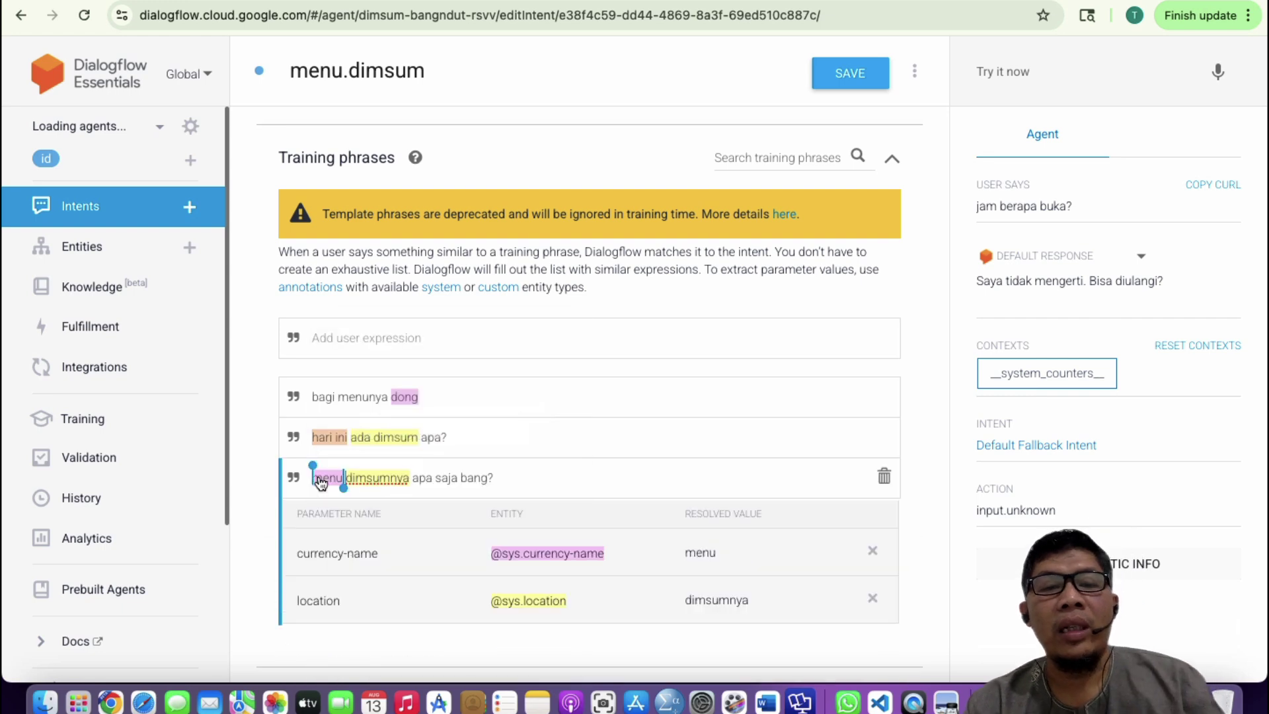
double_click(377, 477)
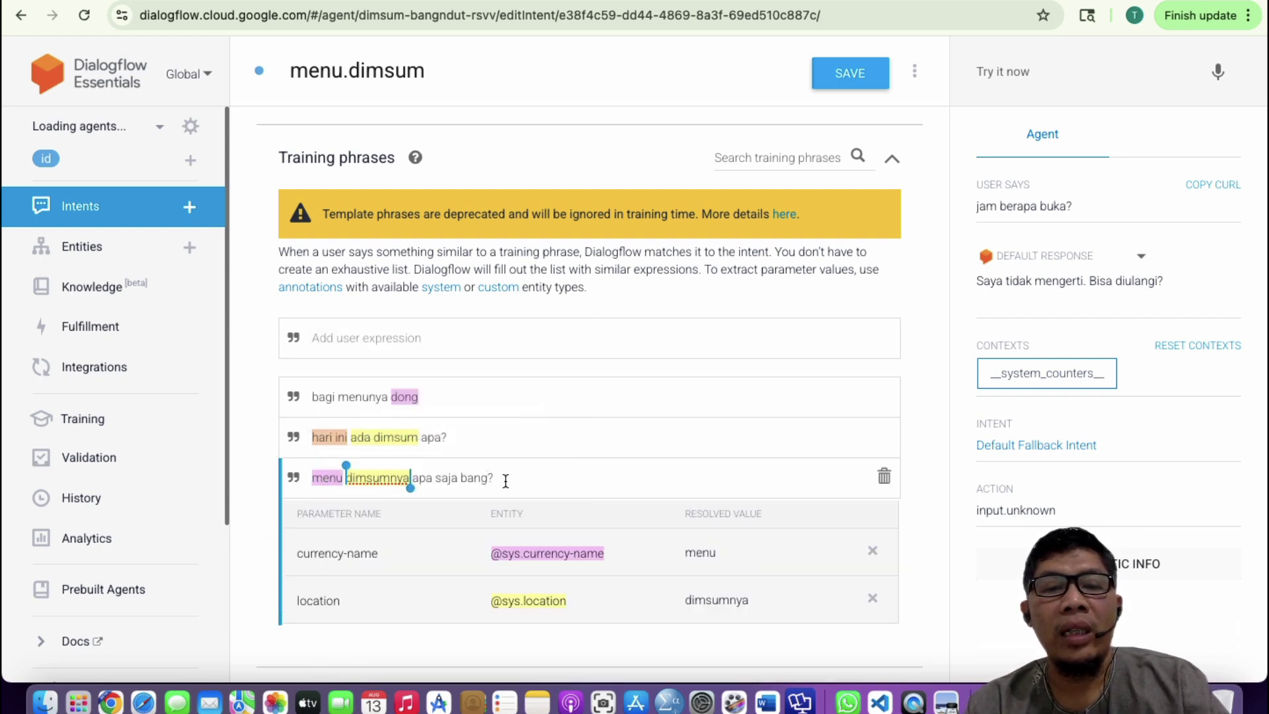
right_click(304, 479)
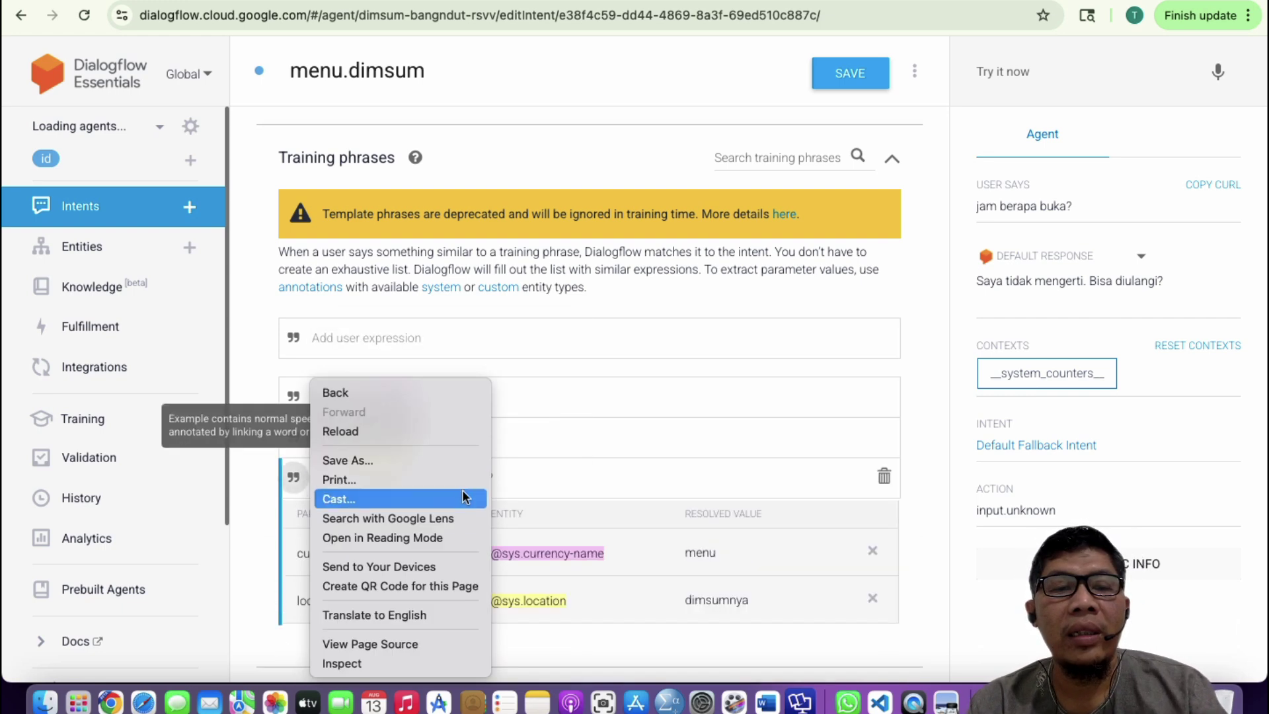
left_click(548, 477)
left_click_drag(509, 476, 297, 476)
key("super+c")
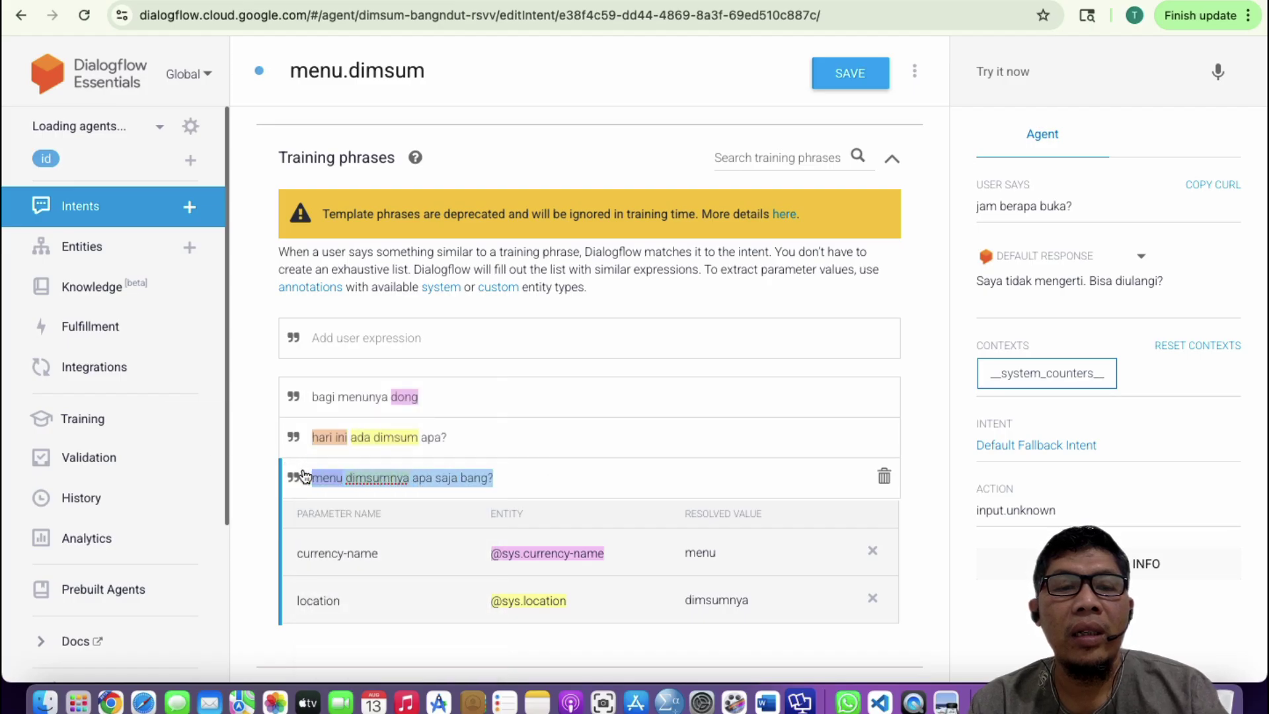
left_click(1032, 76)
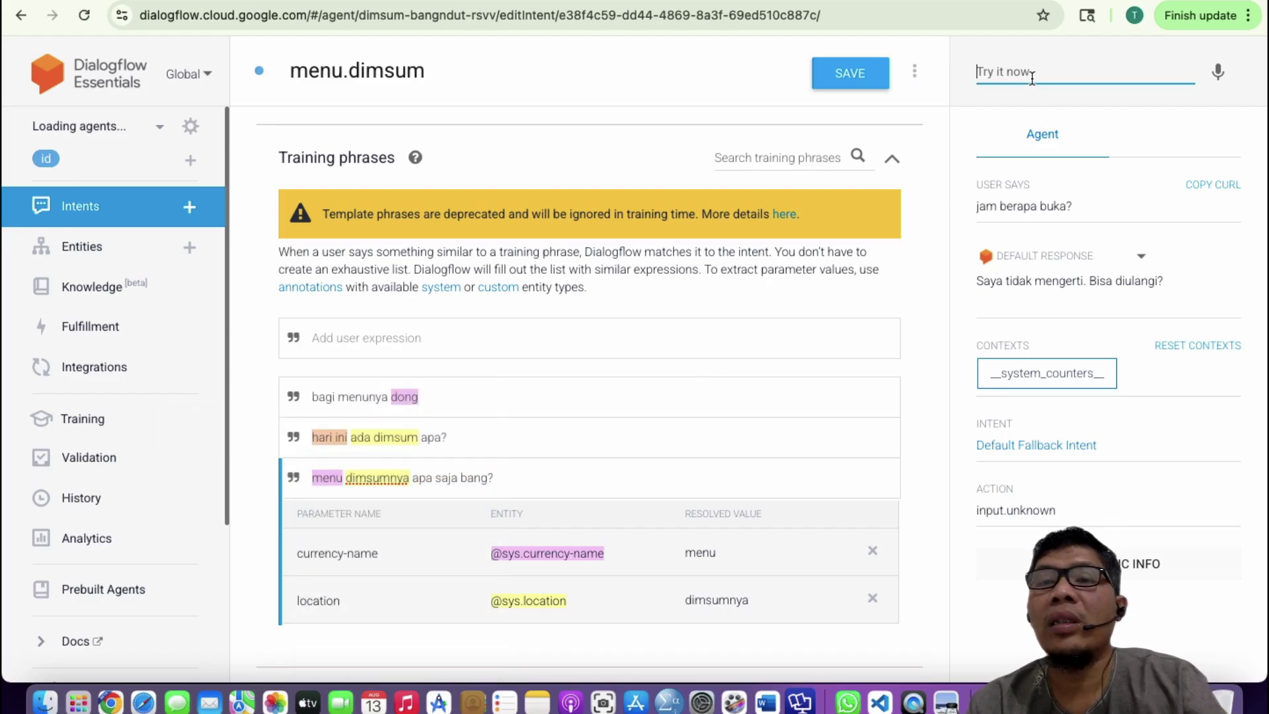
- Test 'menu dimsumnya apa saja bang?' against menu.dimsum, then select 'bagi menunya dong' to test next
key("super+v")
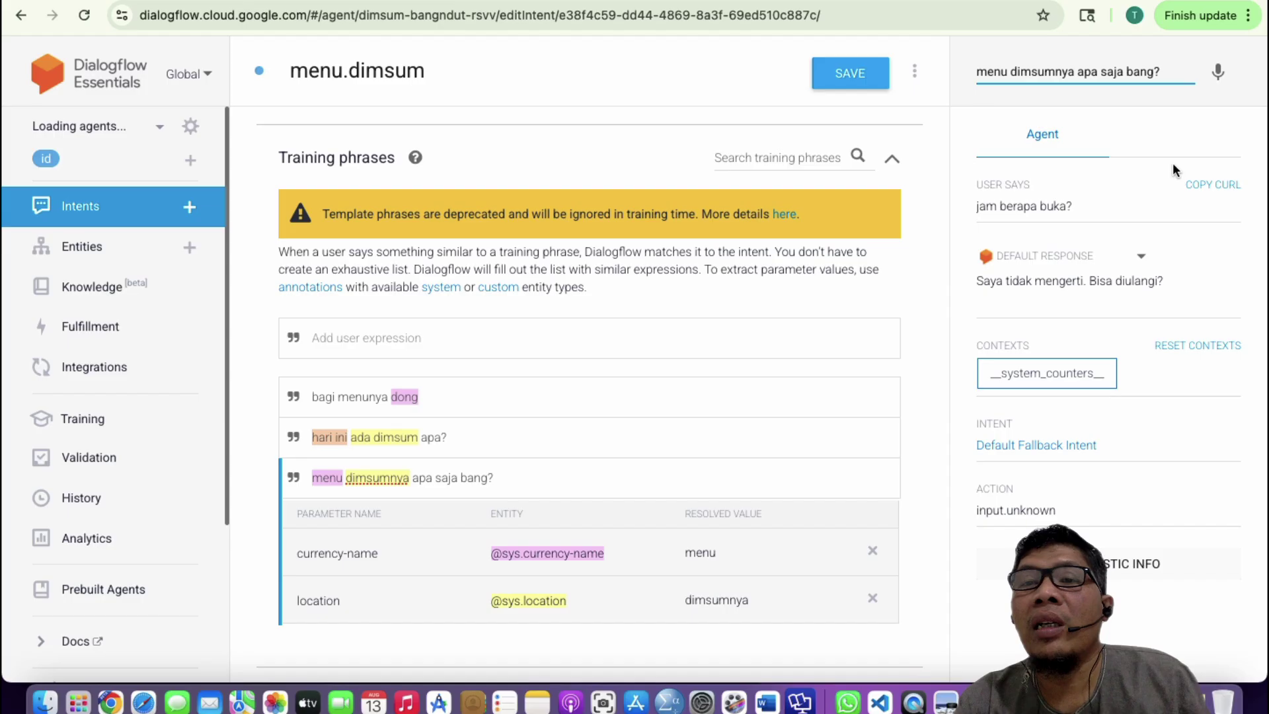
key("Return")
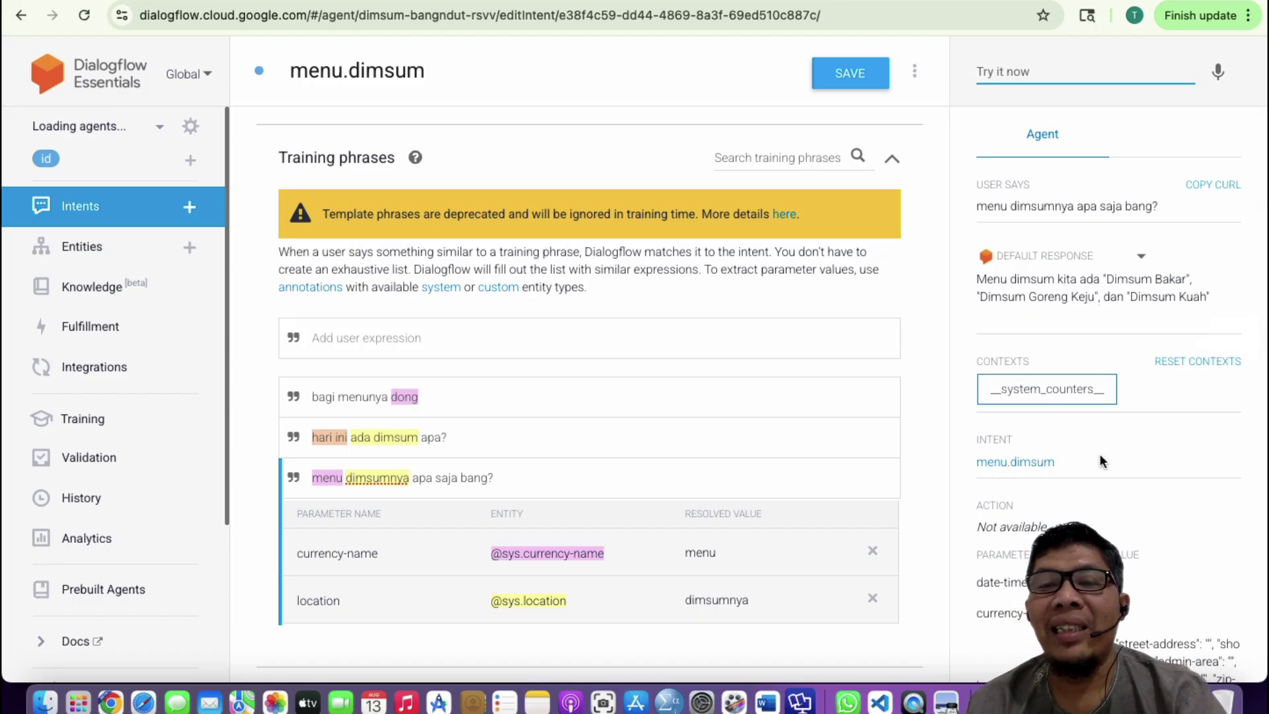
scroll(616, 429, "down", 5)
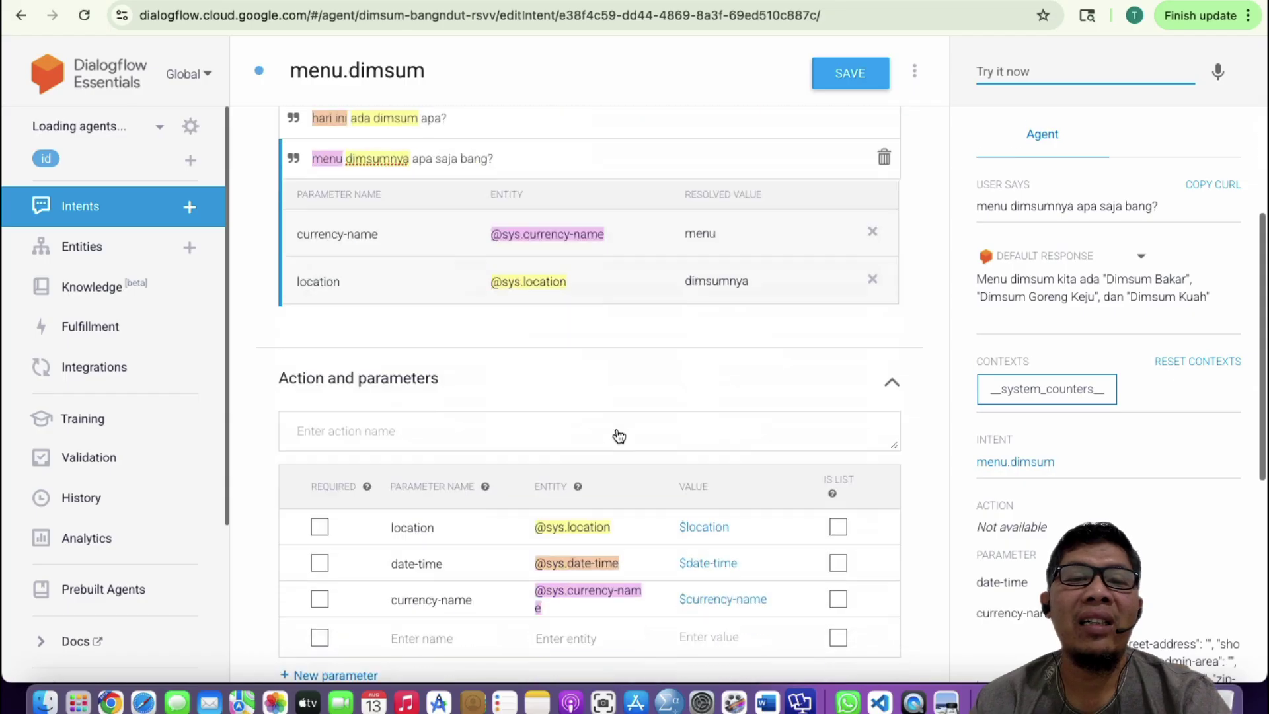
scroll(616, 427, "down", 6)
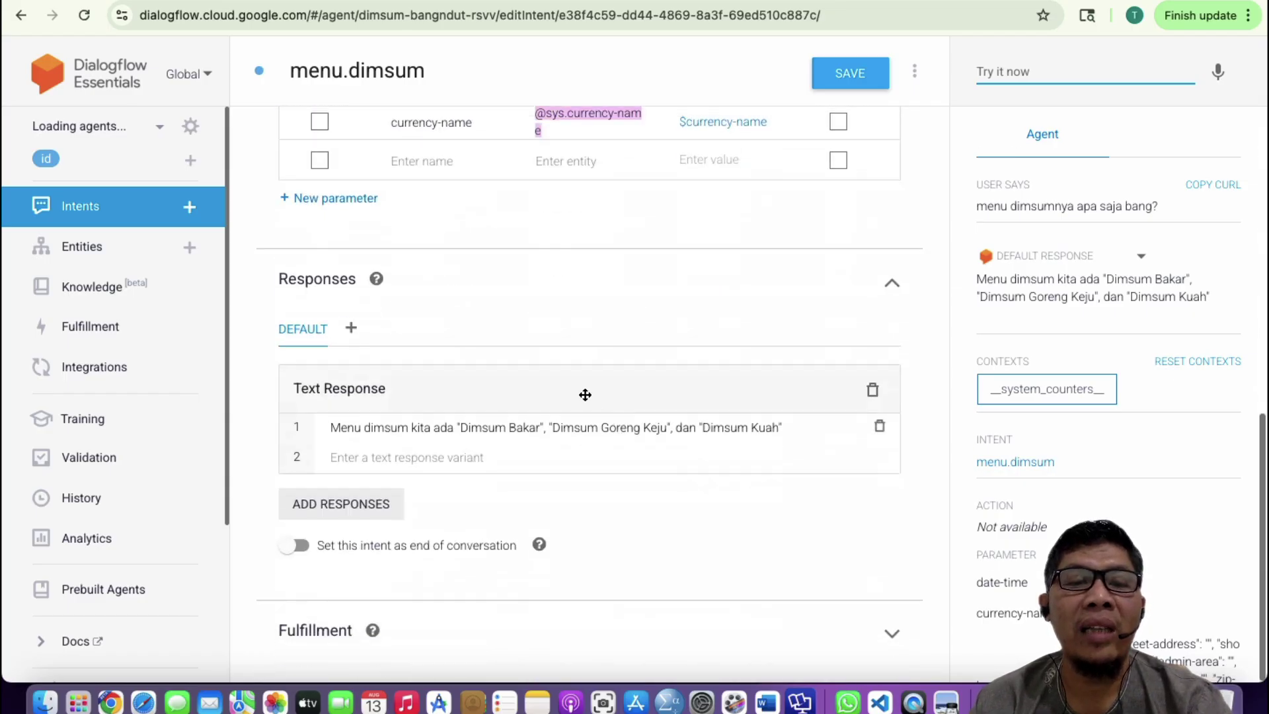
scroll(588, 321, "up", 7)
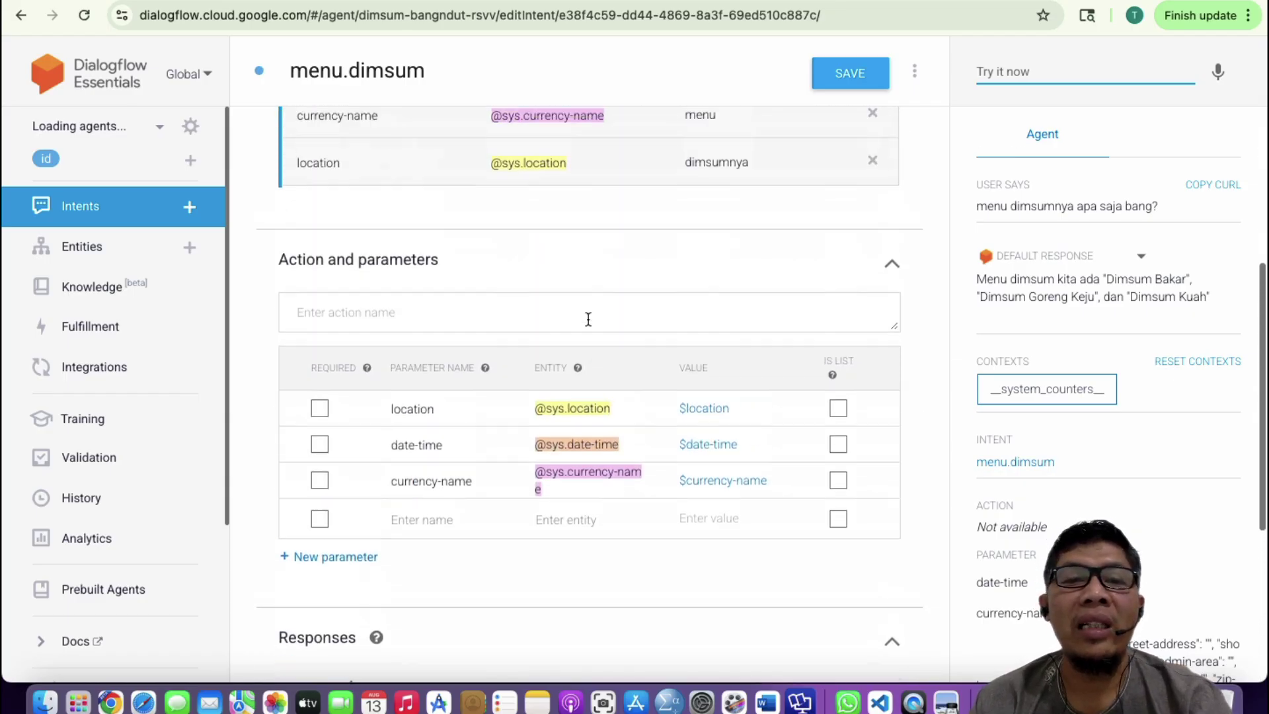
scroll(587, 317, "up", 2)
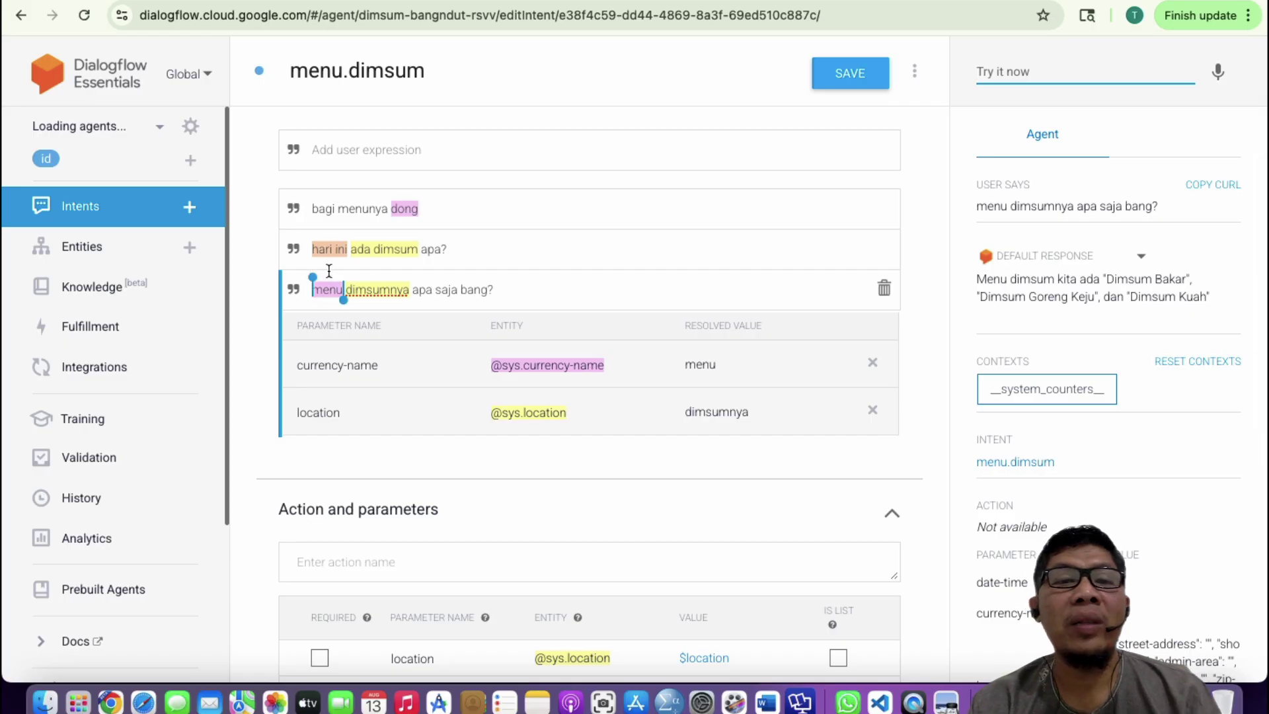
left_click_drag(313, 210, 450, 226)
key("super+c")
left_click(1037, 74)
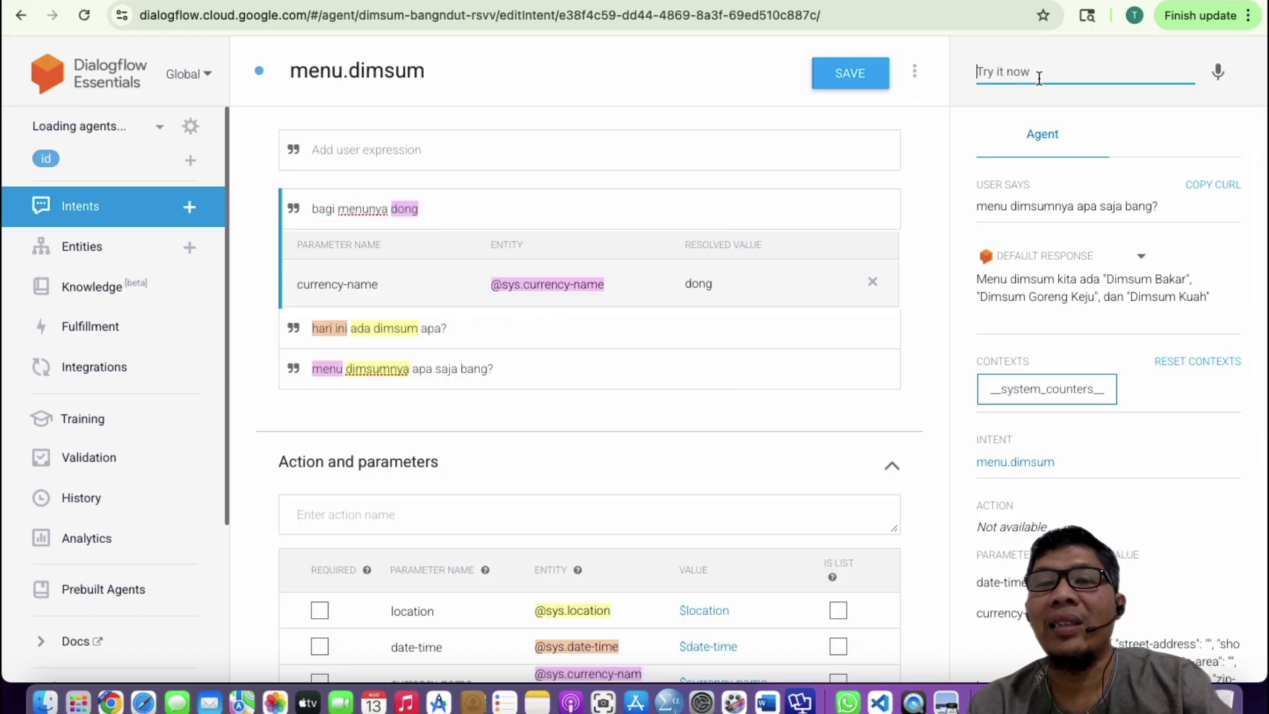
- Test 'bagi menunya dong' and review the menu.dimsum match, with currency-name resolved to VND
key("super+v")
key("Return")
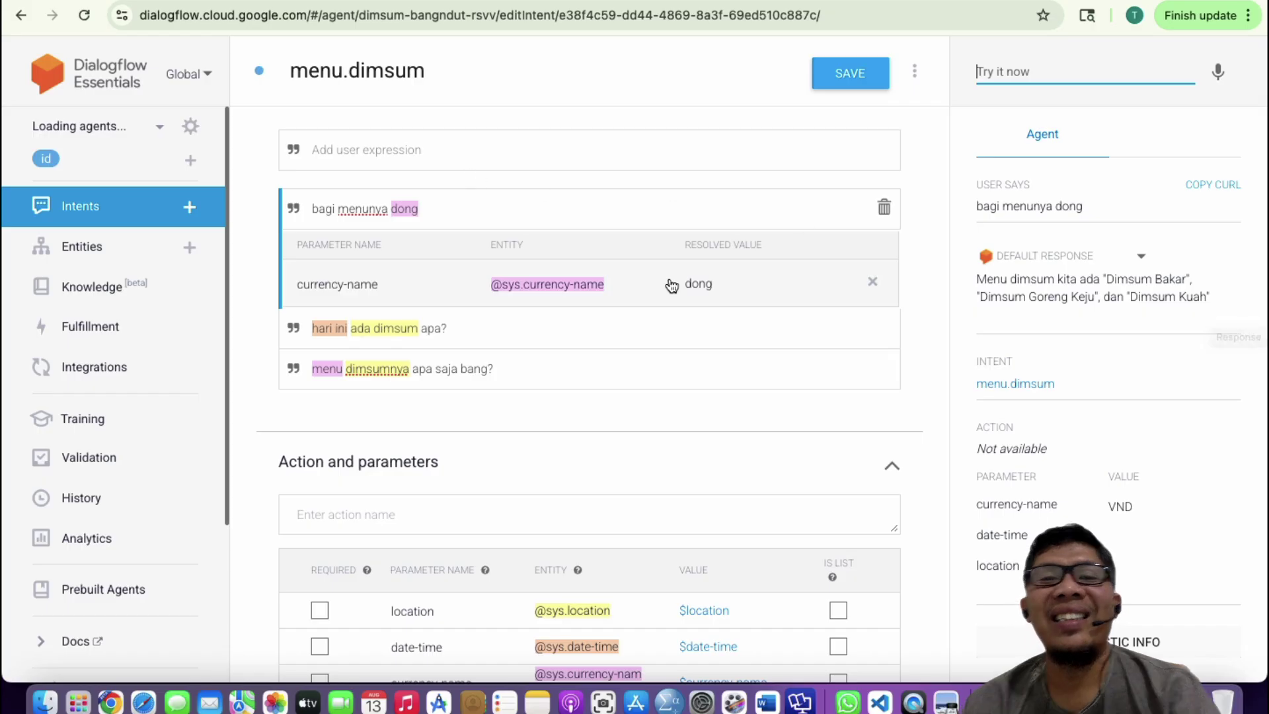
scroll(670, 285, "up", 4)
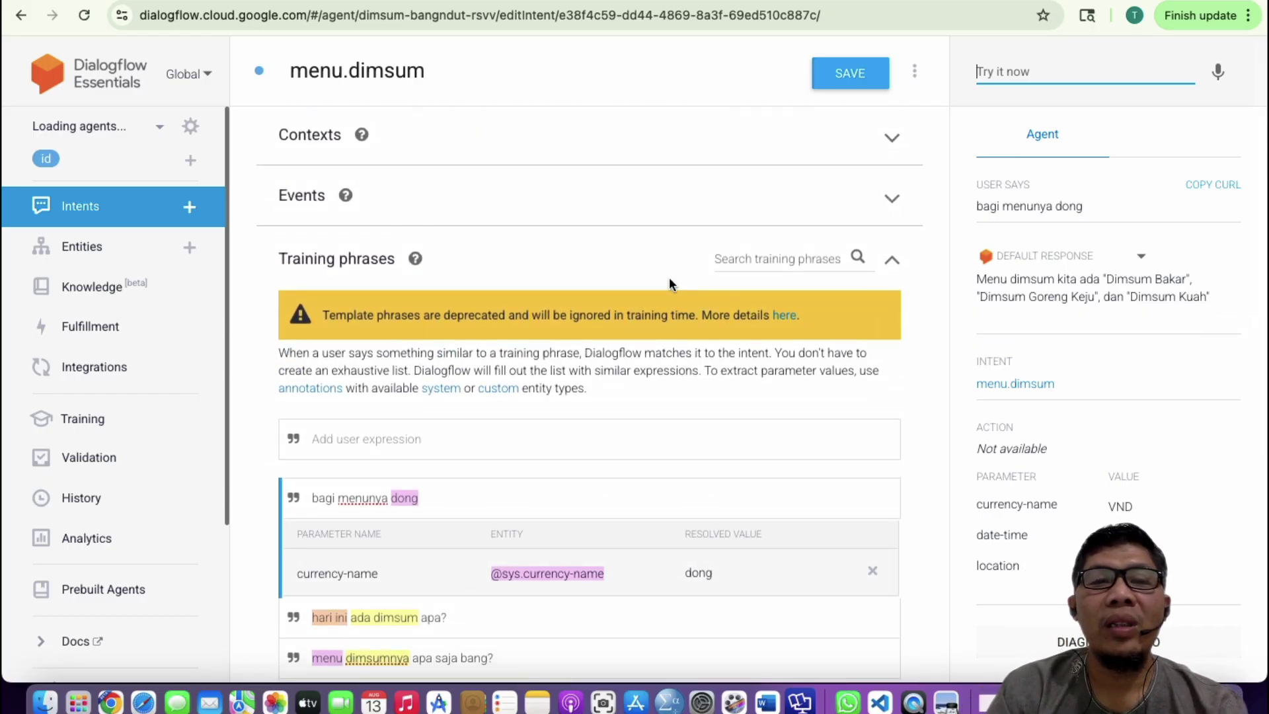
scroll(669, 284, "down", 3)
scroll(668, 284, "down", 3)
scroll(669, 284, "up", 3)
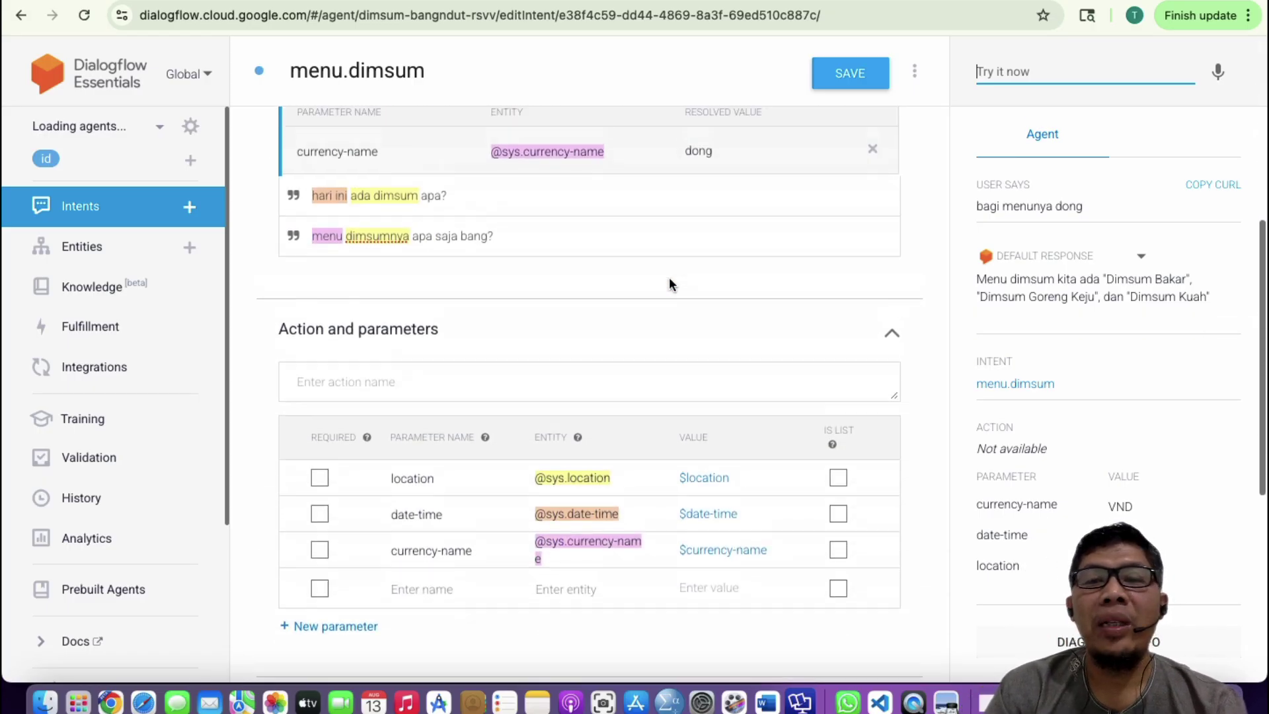
scroll(573, 424, "down", 10)
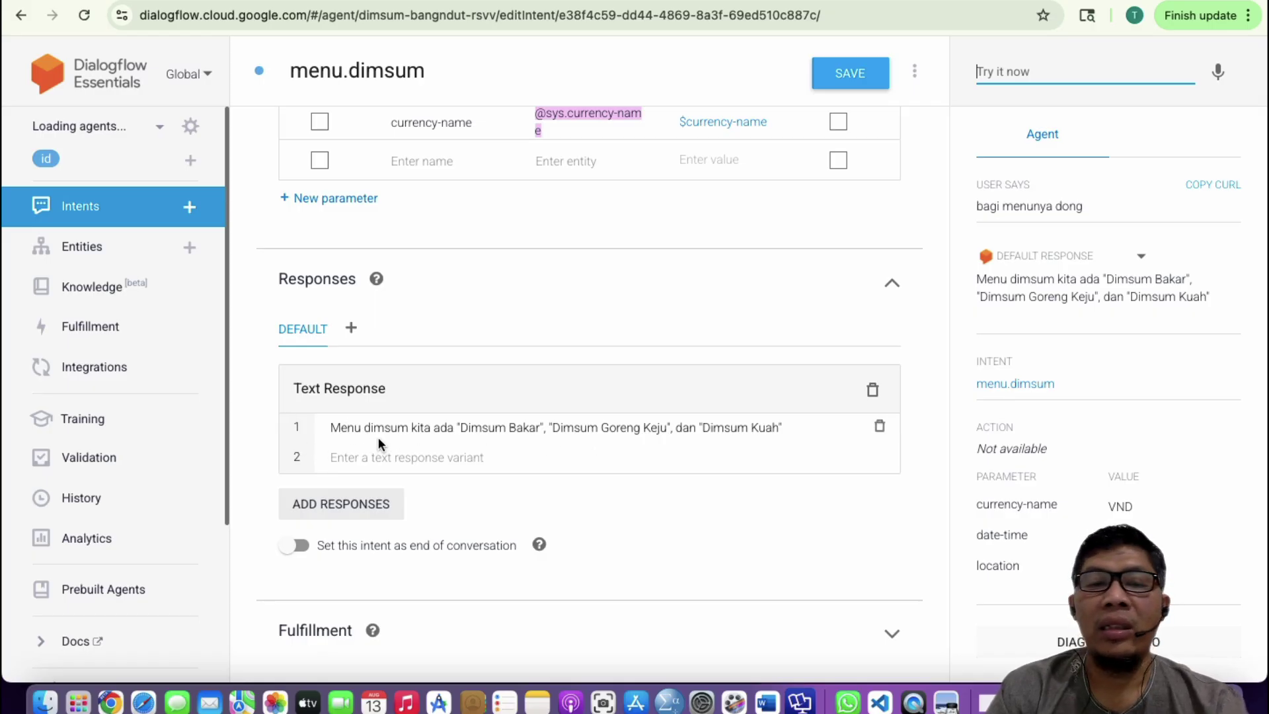
scroll(481, 358, "up", 10)
scroll(481, 358, "down", 1)
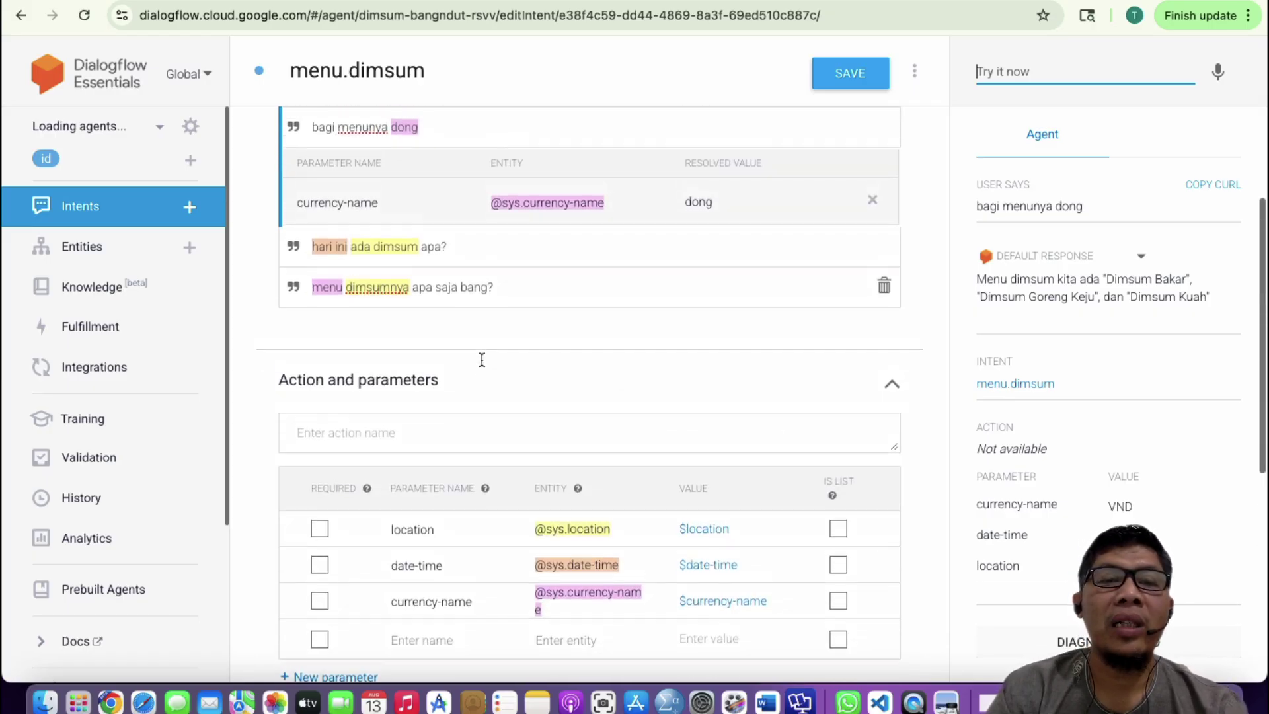
scroll(395, 260, "down", 4)
scroll(395, 259, "down", 3)
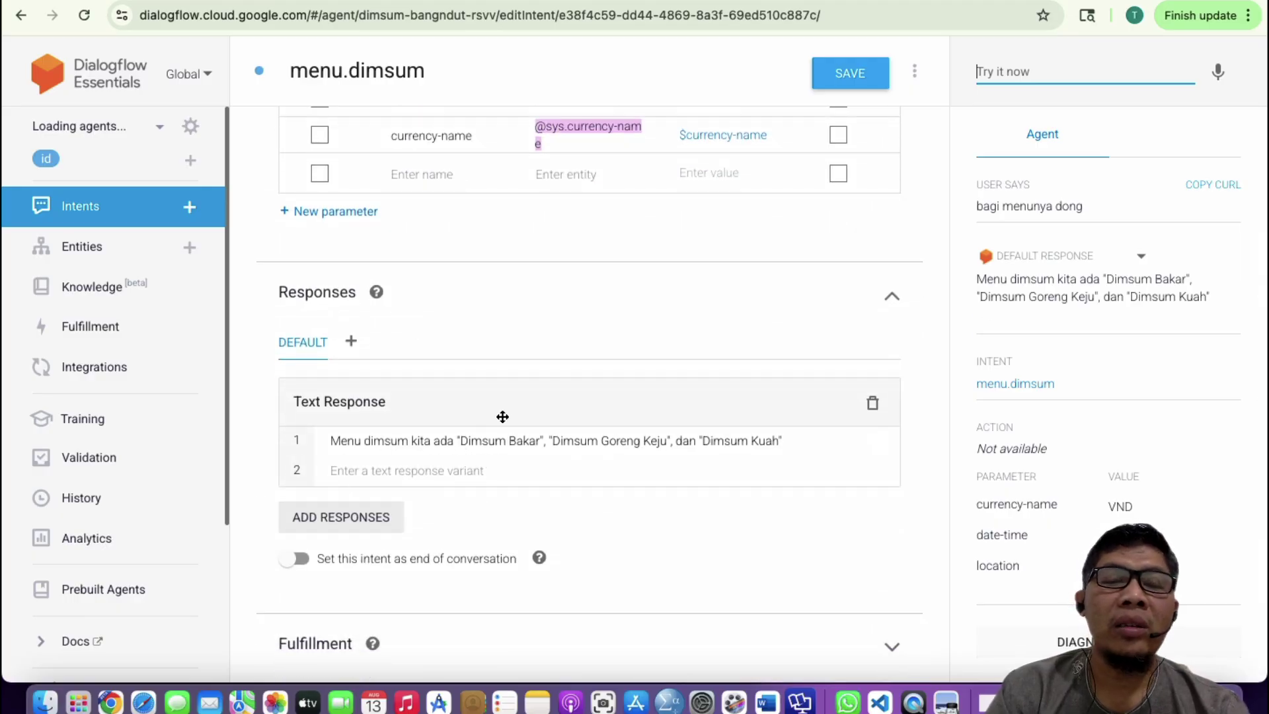
scroll(563, 343, "up", 6)
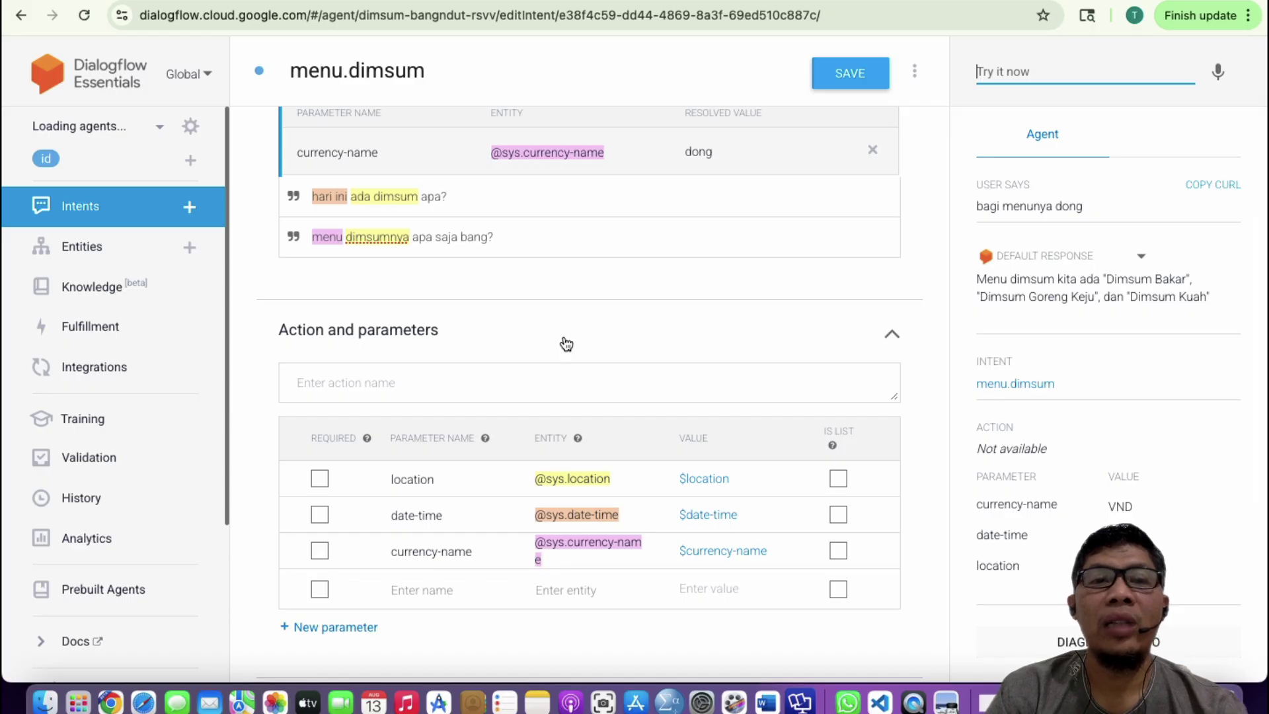
scroll(519, 249, "up", 3)
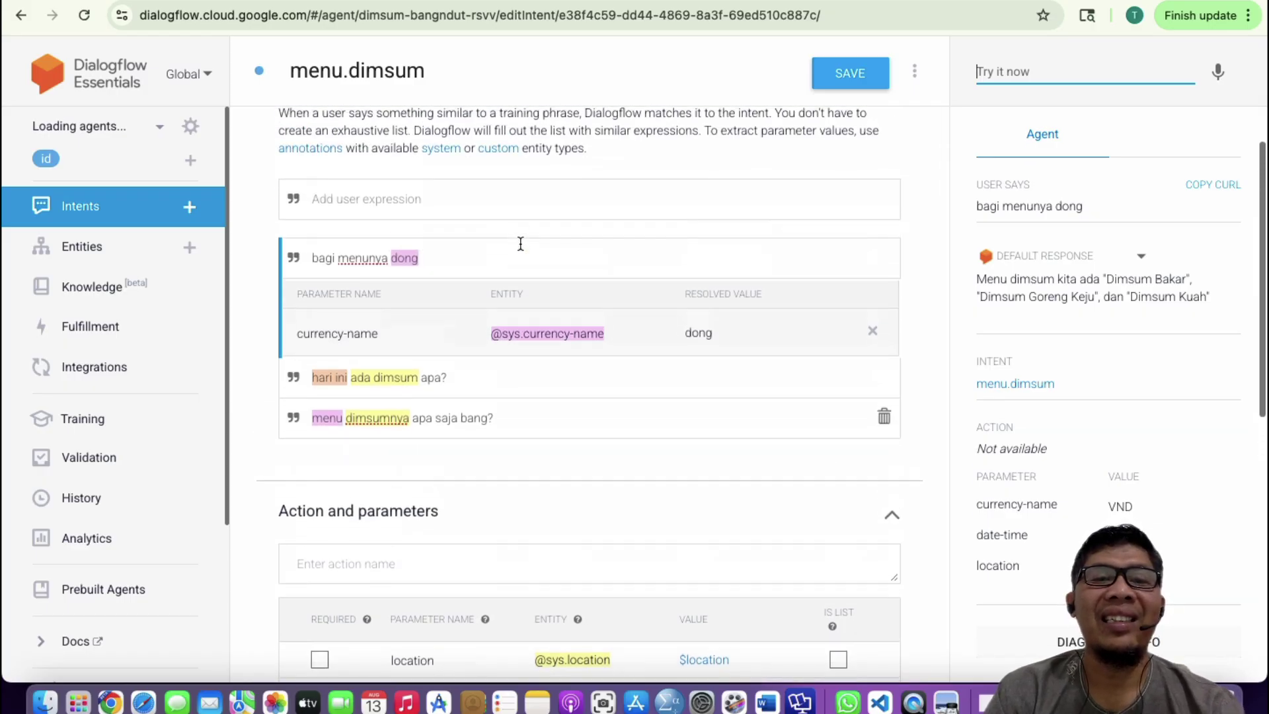
scroll(519, 249, "up", 1)
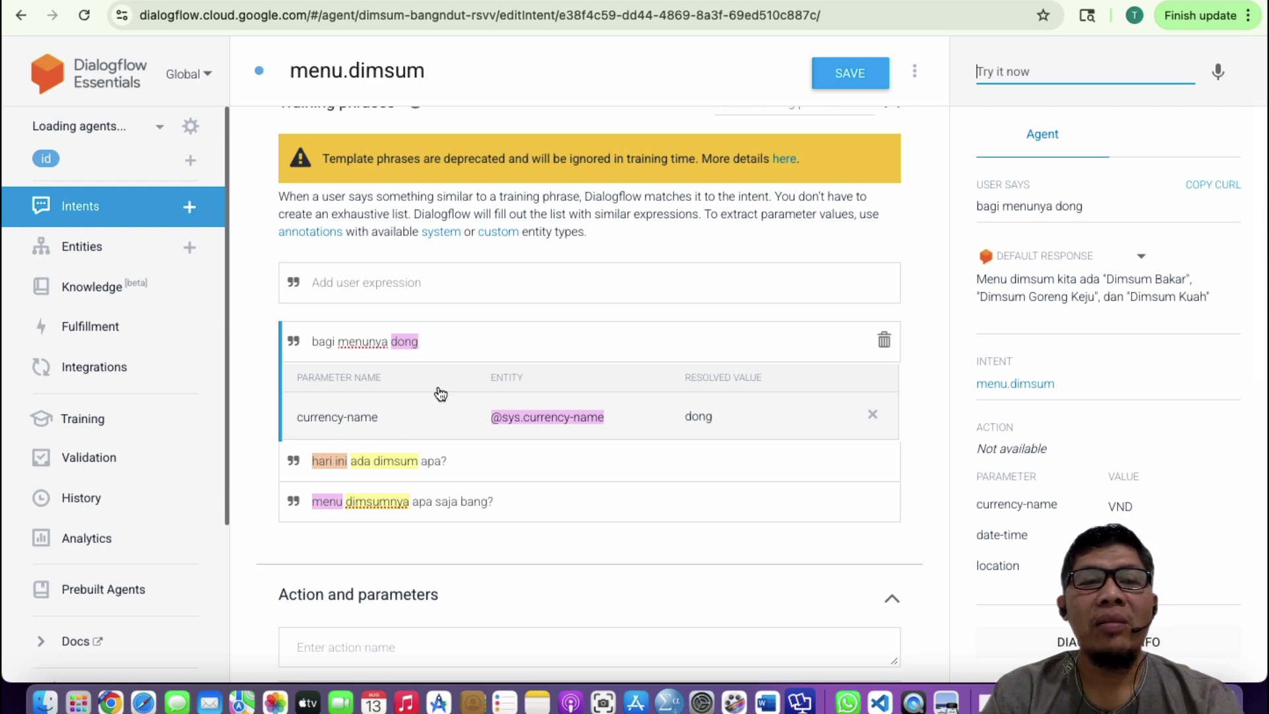
scroll(383, 410, "down", 1)
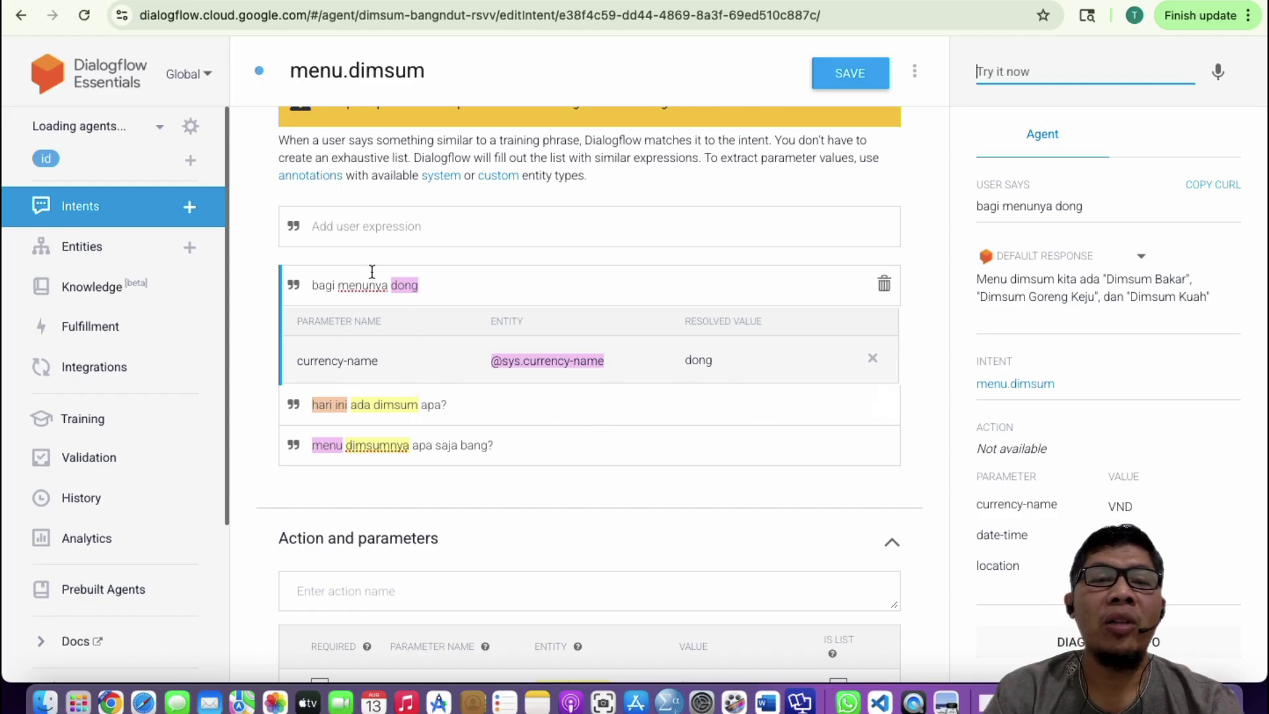
left_click(330, 228)
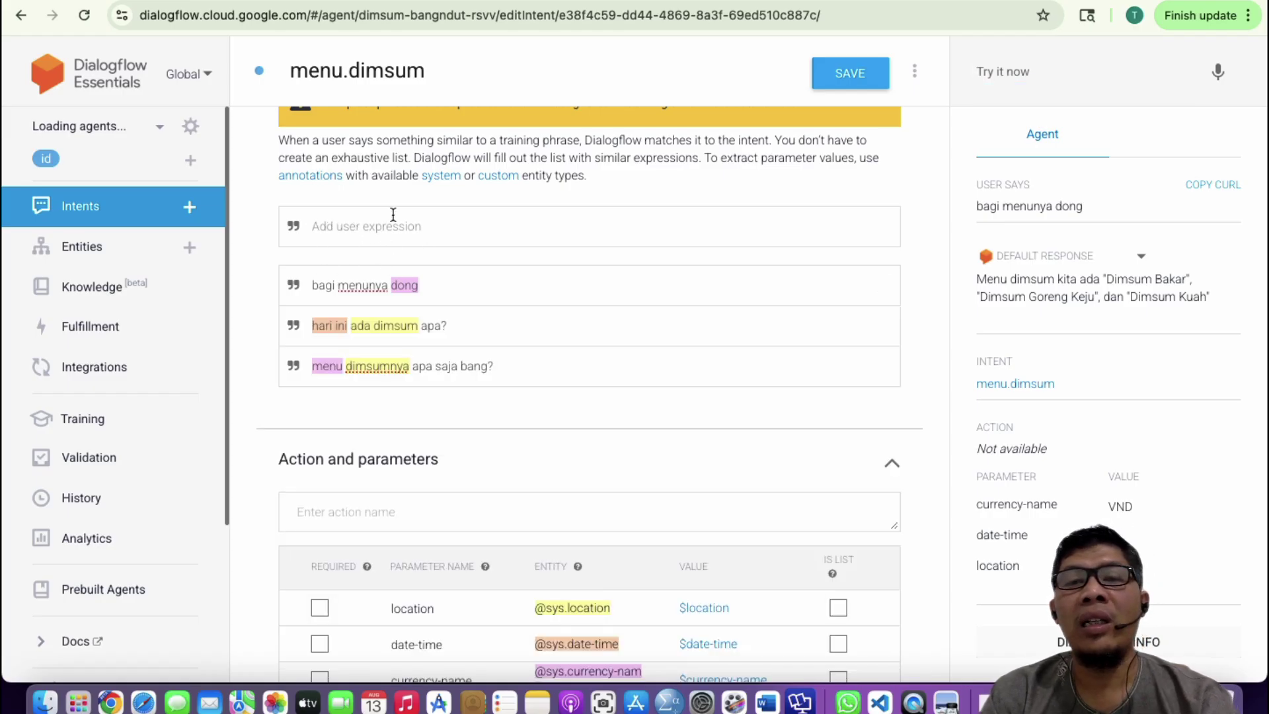
scroll(409, 227, "up", 3)
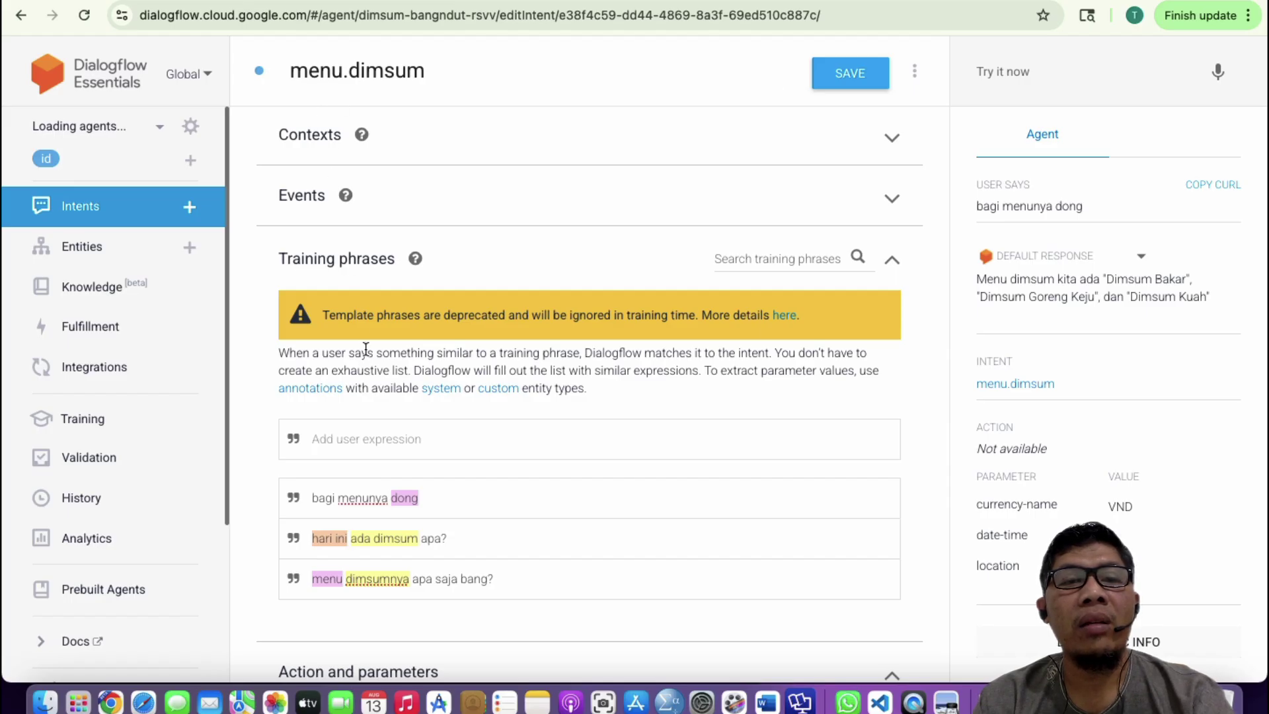
scroll(397, 347, "down", 2)
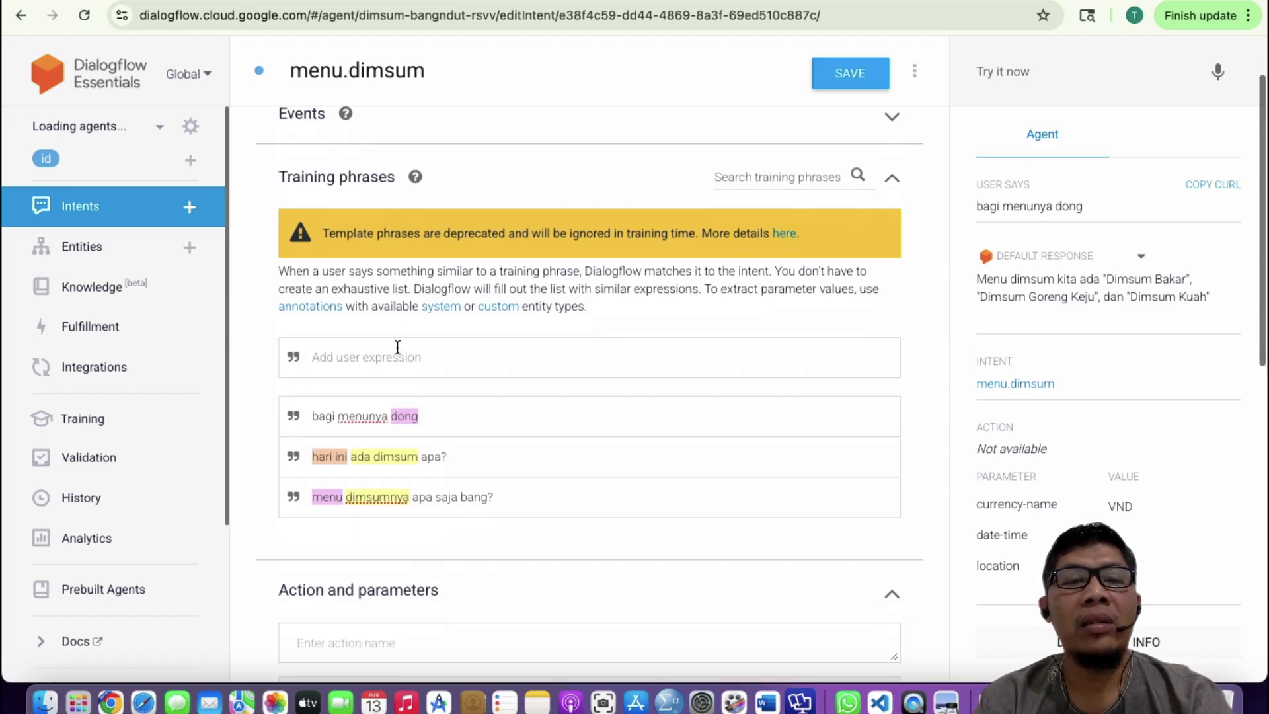
scroll(397, 347, "down", 6)
scroll(397, 347, "up", 8)
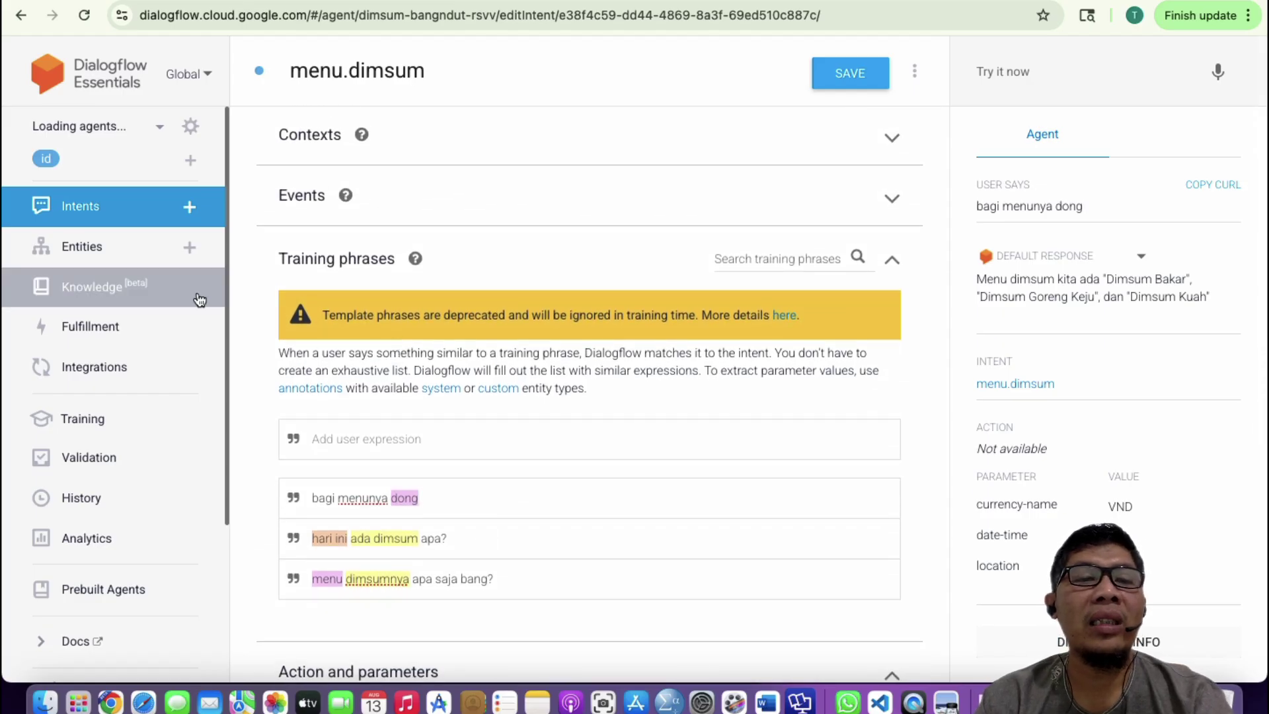
- Discard unsaved menu.dimsum changes and name a new intent Tempat.Jualan
left_click(188, 209)
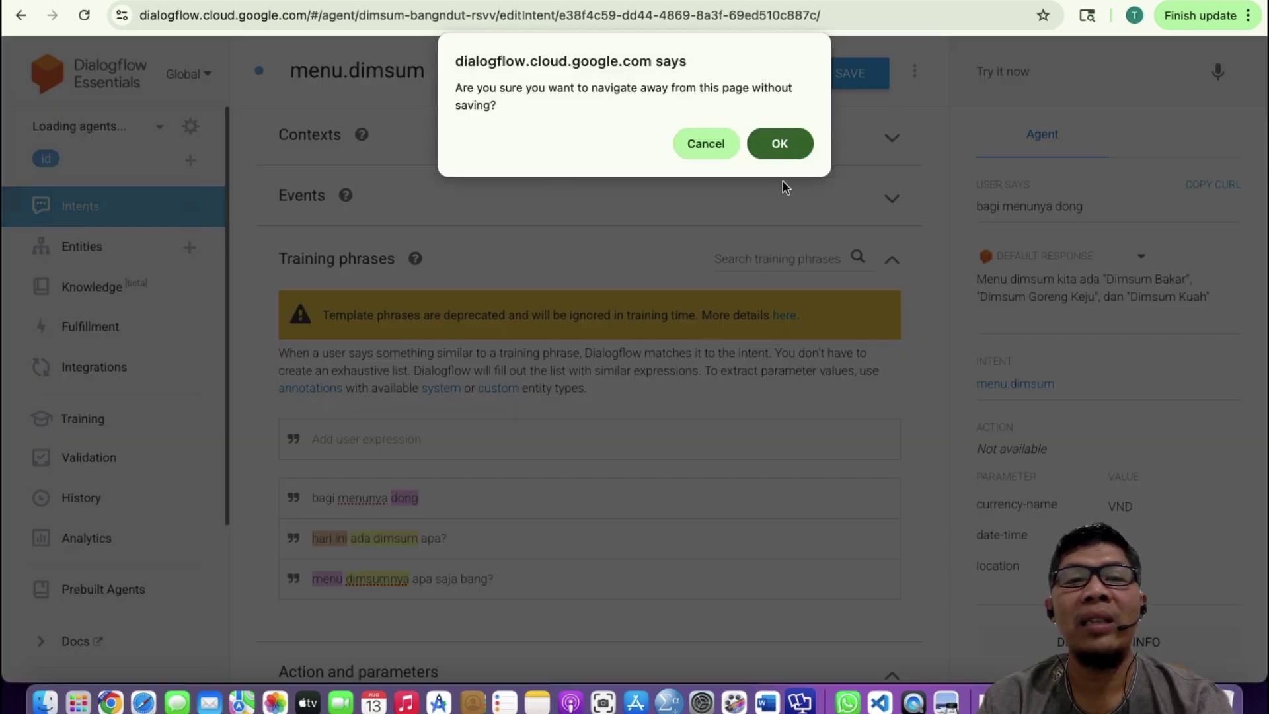
left_click(782, 143)
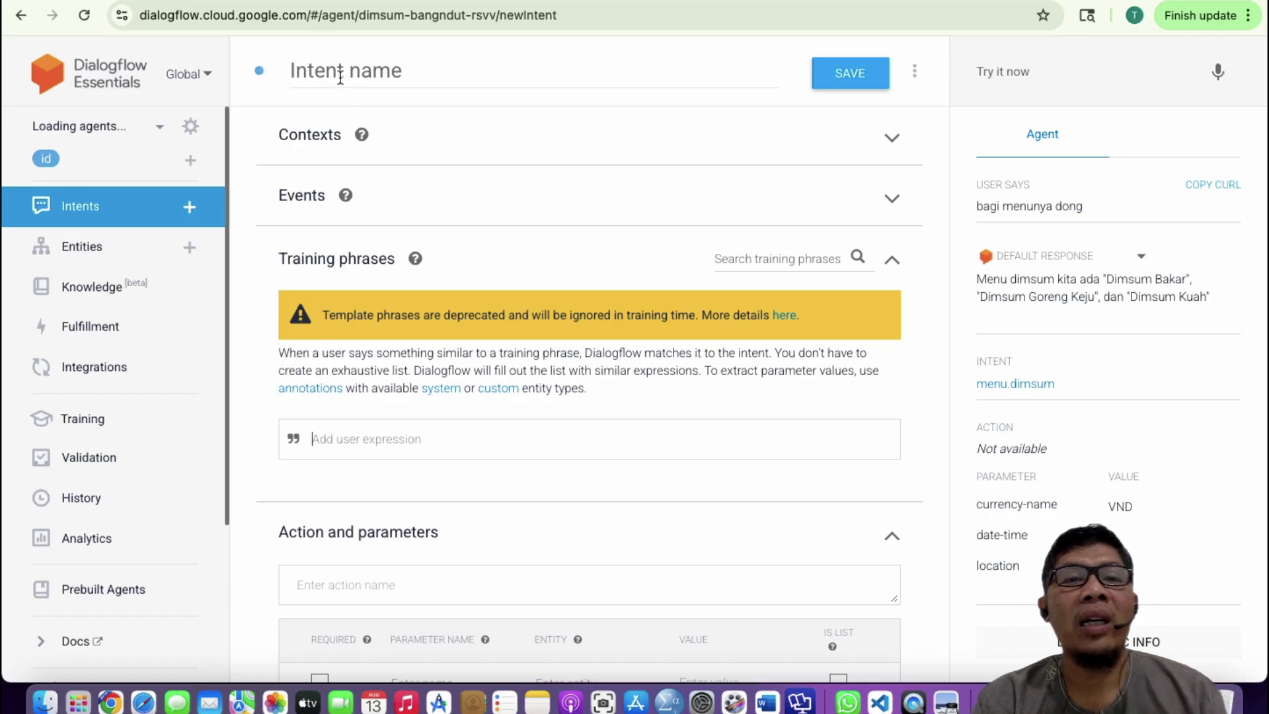
left_click(340, 76)
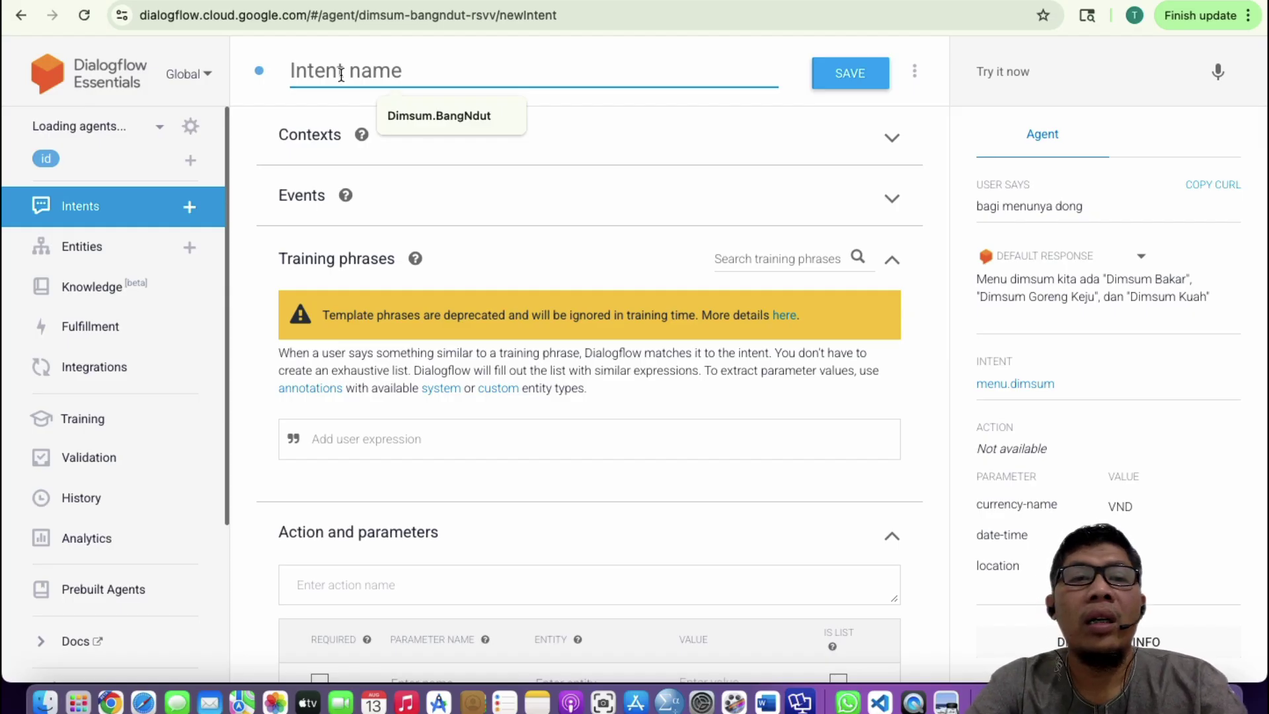
type("Alamat")
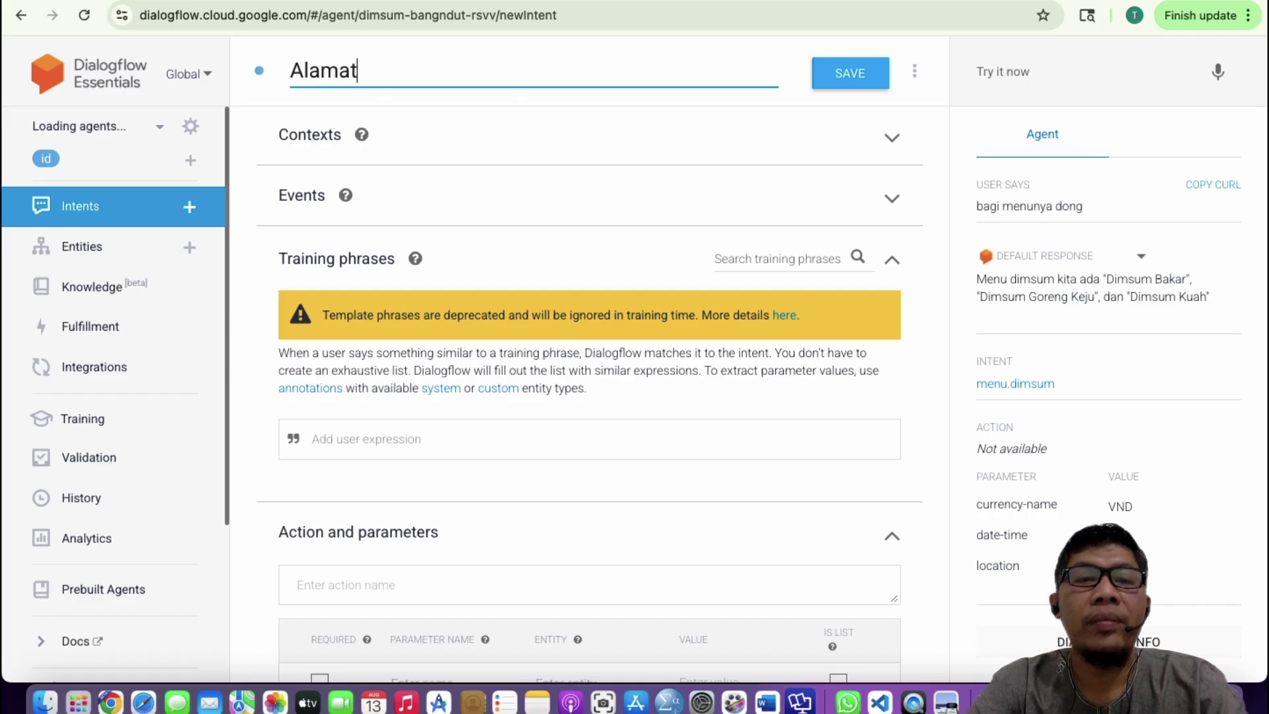
key("BackSpace")
key("BackSpace")
key("BackSpace")
key("BackSpace")
key("BackSpace")
key("BackSpace")
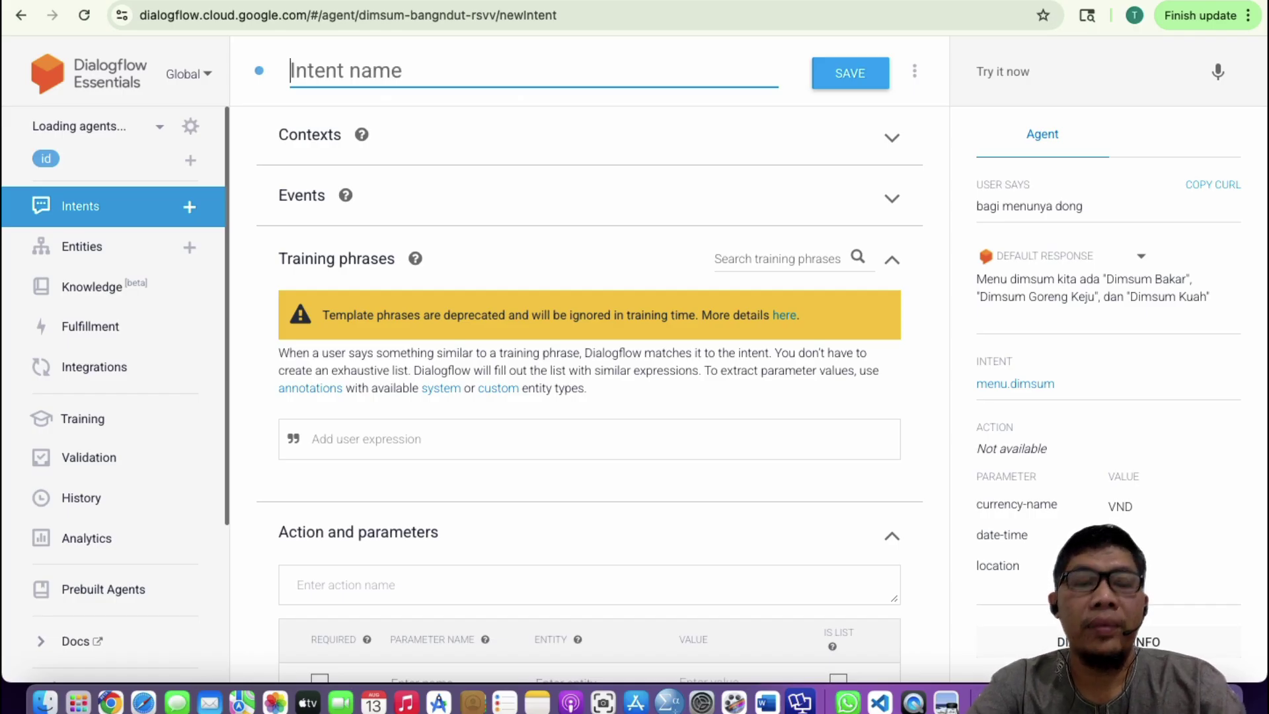
type("Tempat")
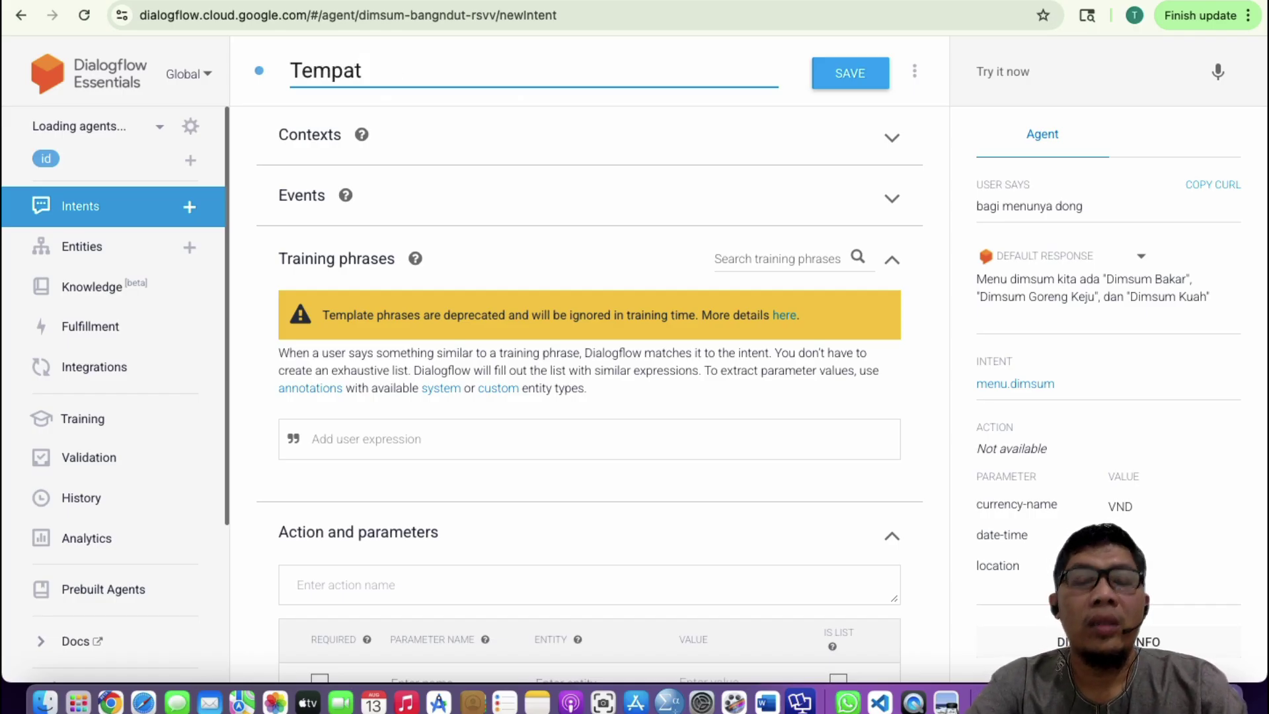
type(".")
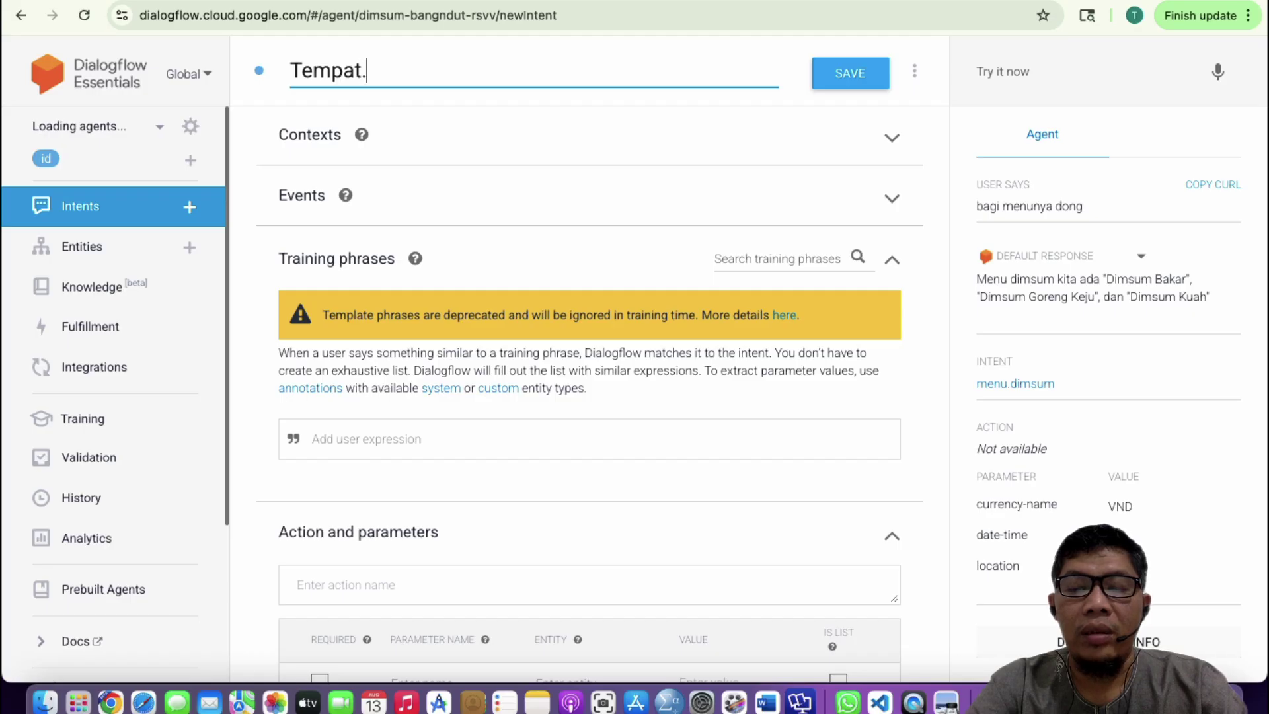
type("Jualan")
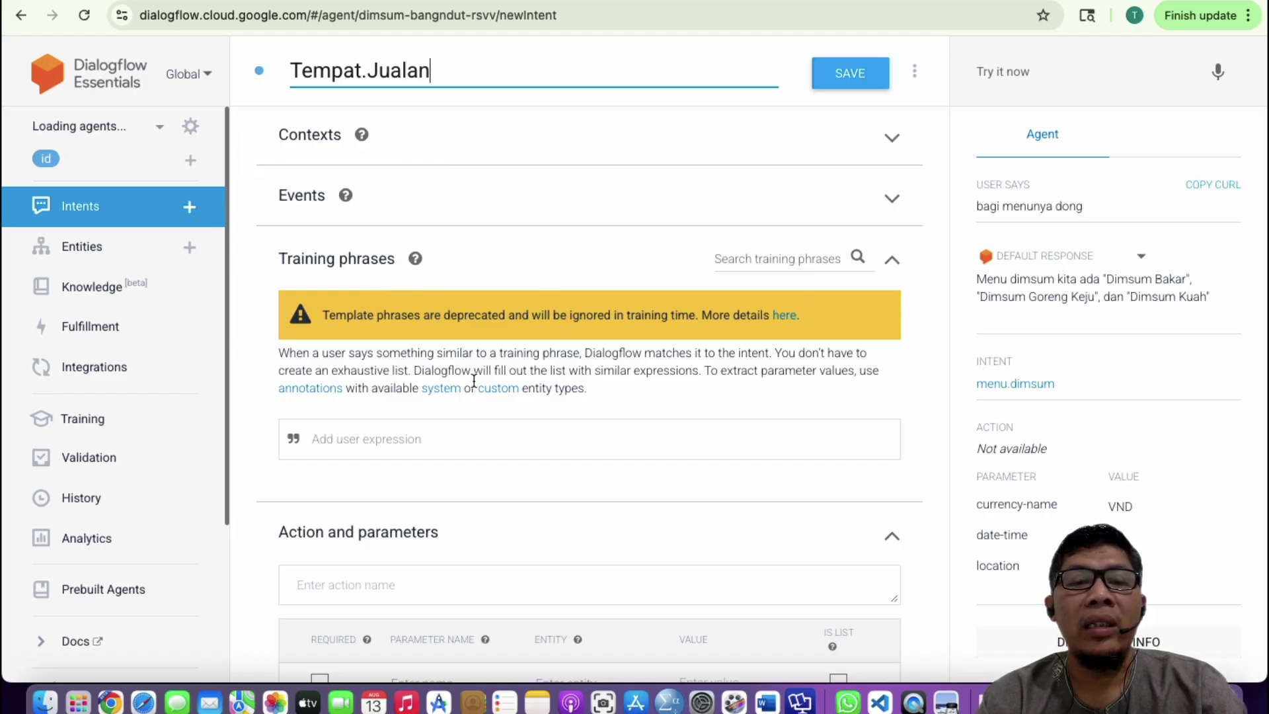
- Add the training phrase 'Alamatnya dimana?'
left_click(423, 438)
scroll(483, 440, "down", 2)
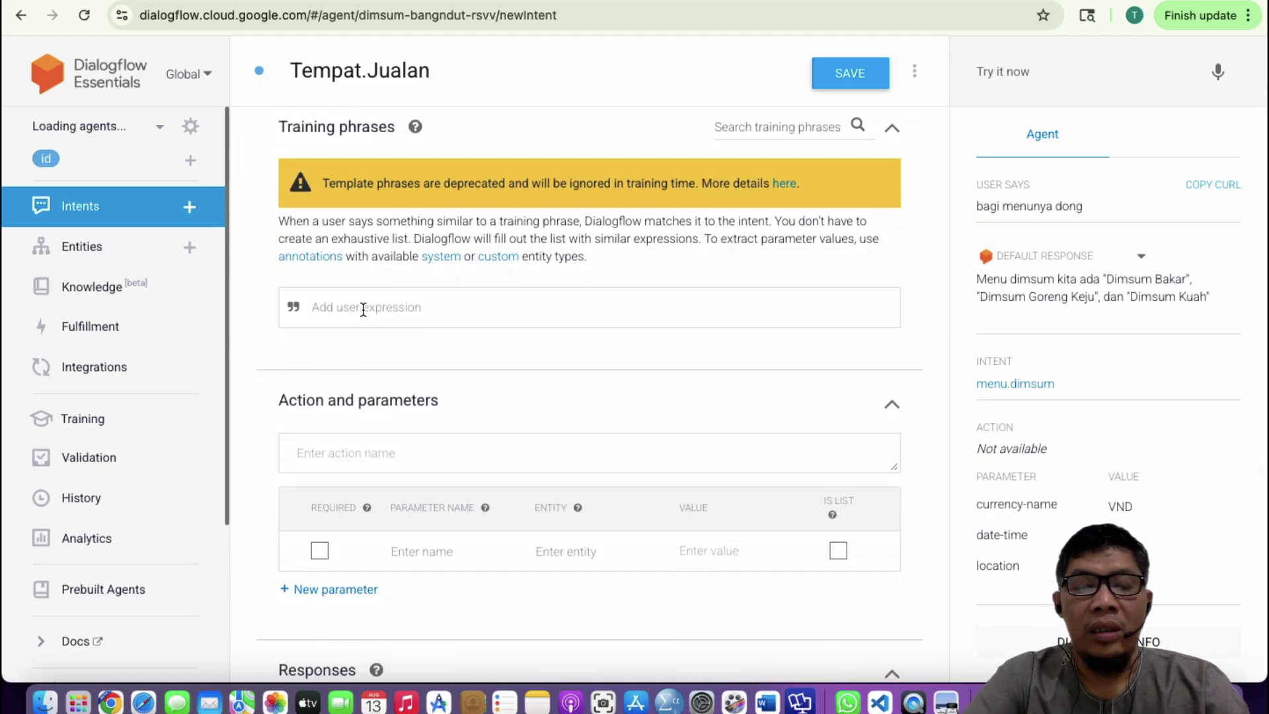
type("A")
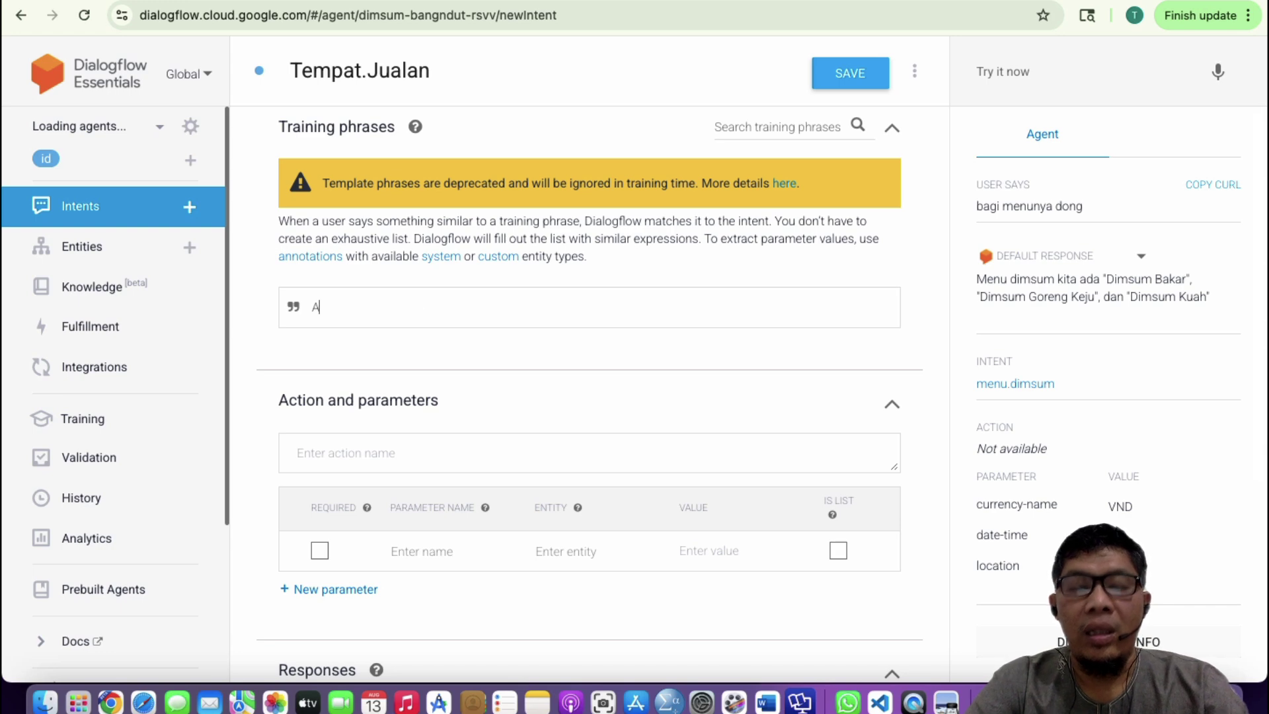
type("lamatnya ")
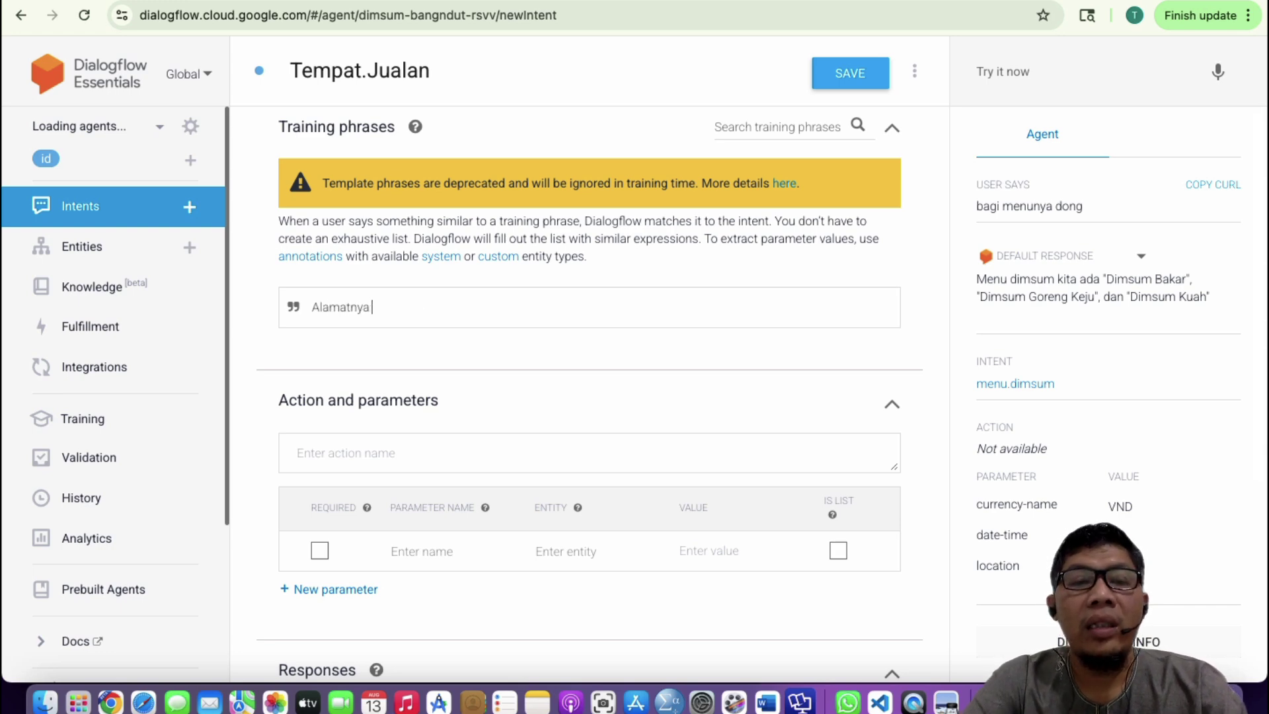
type("dimana?")
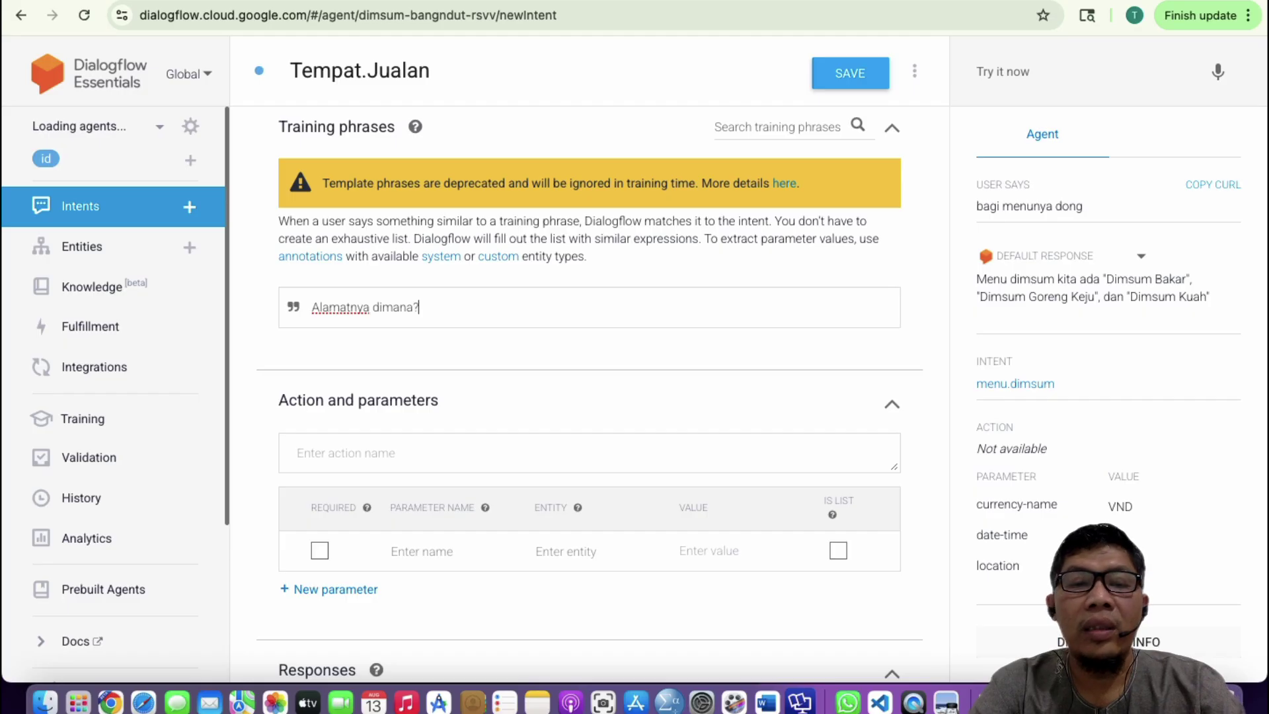
key("Return")
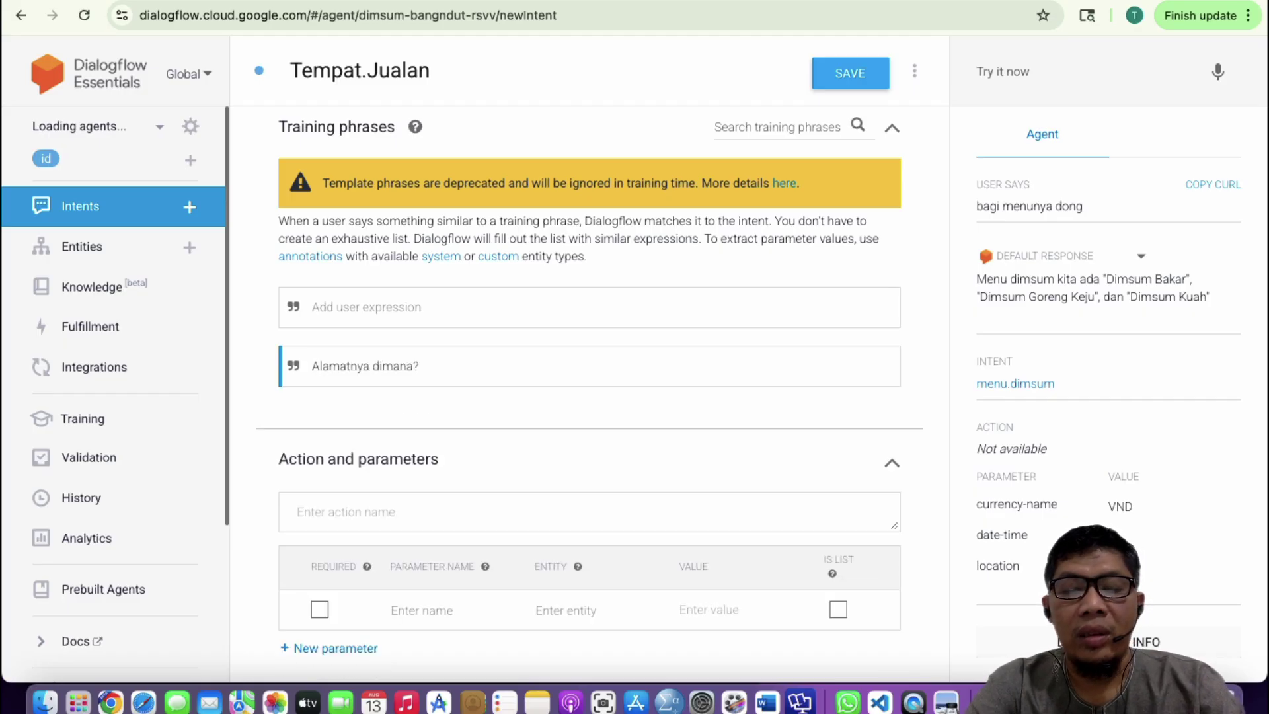
- Add 'Jualannya dimana?' as a second training phrase, correcting the capital D
type("J")
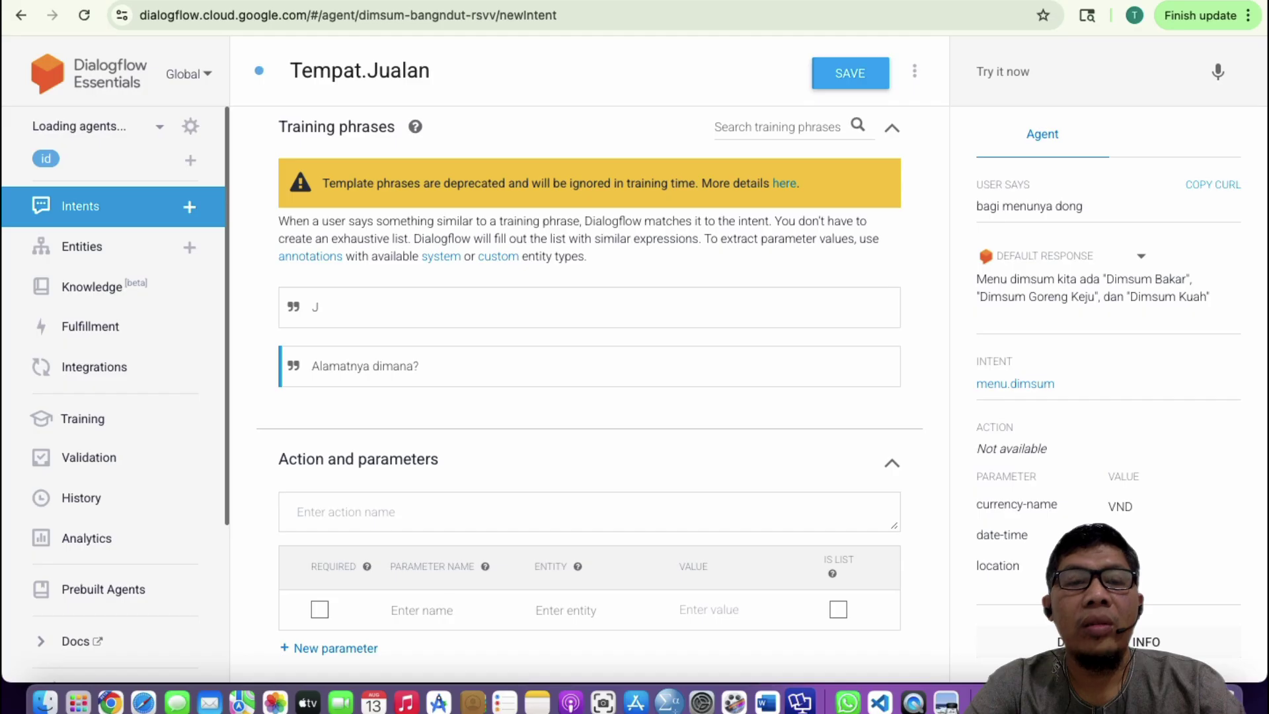
type("uala")
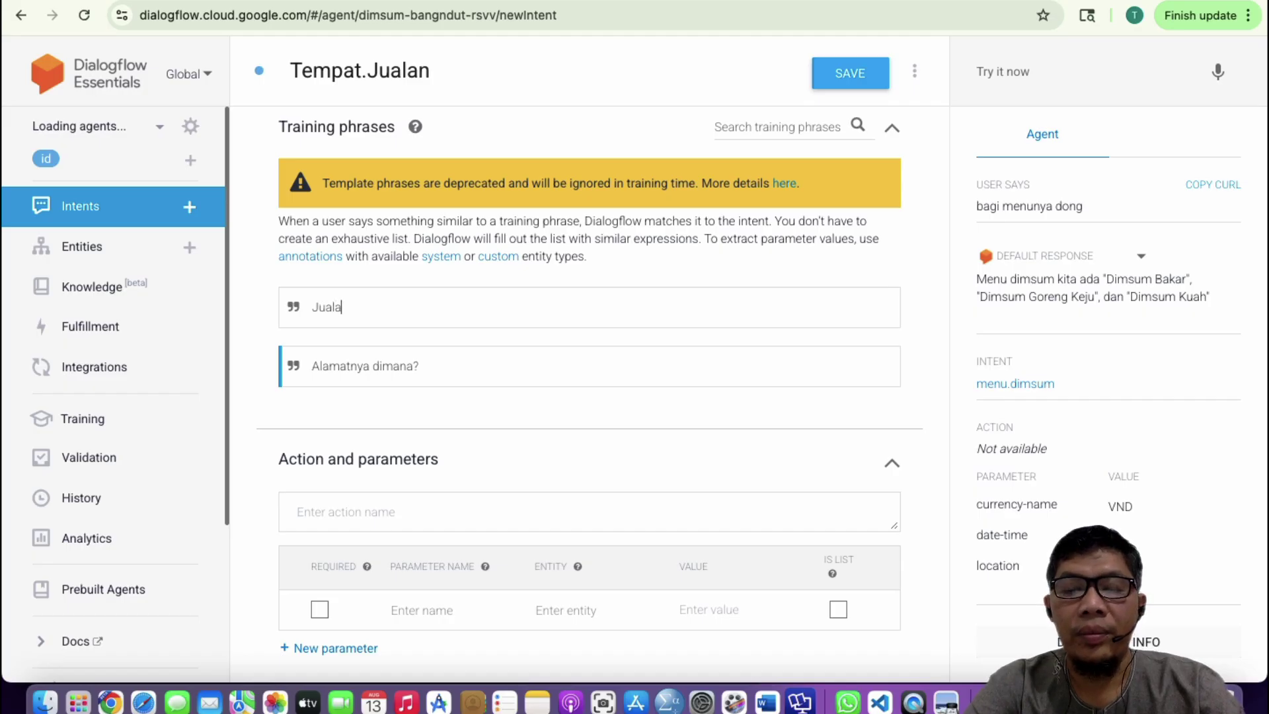
type("nnya D")
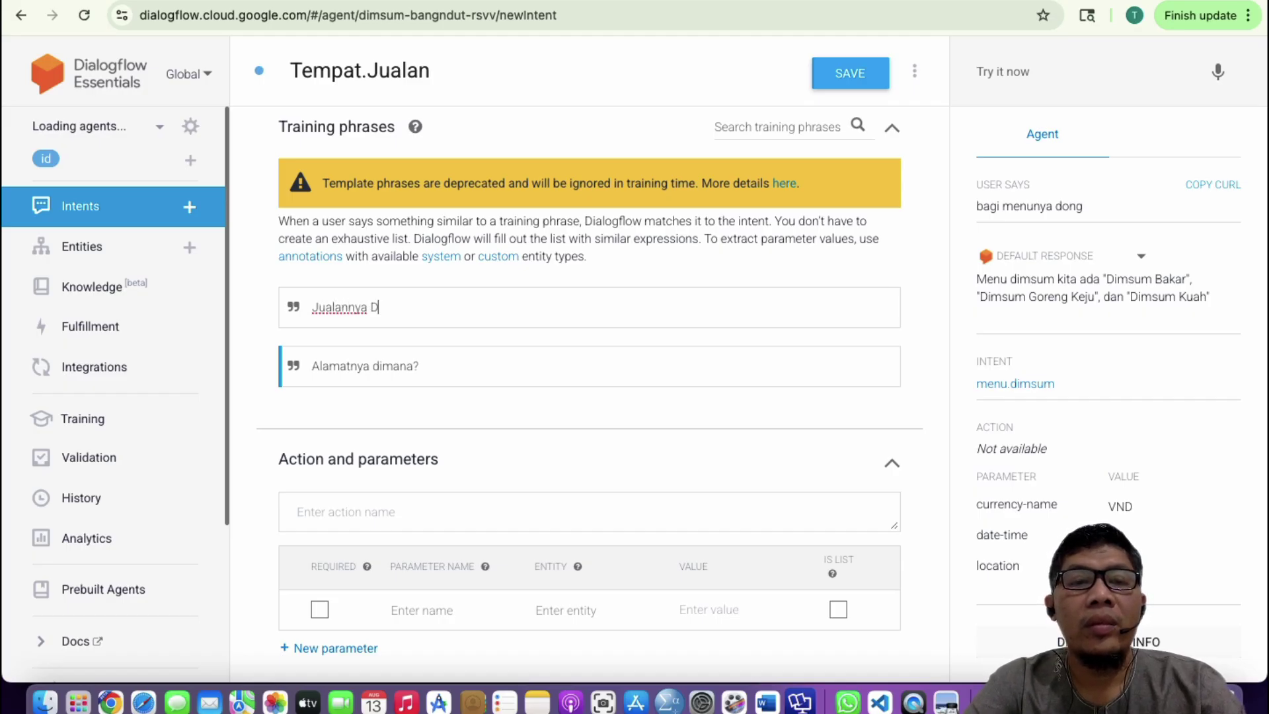
type("imana")
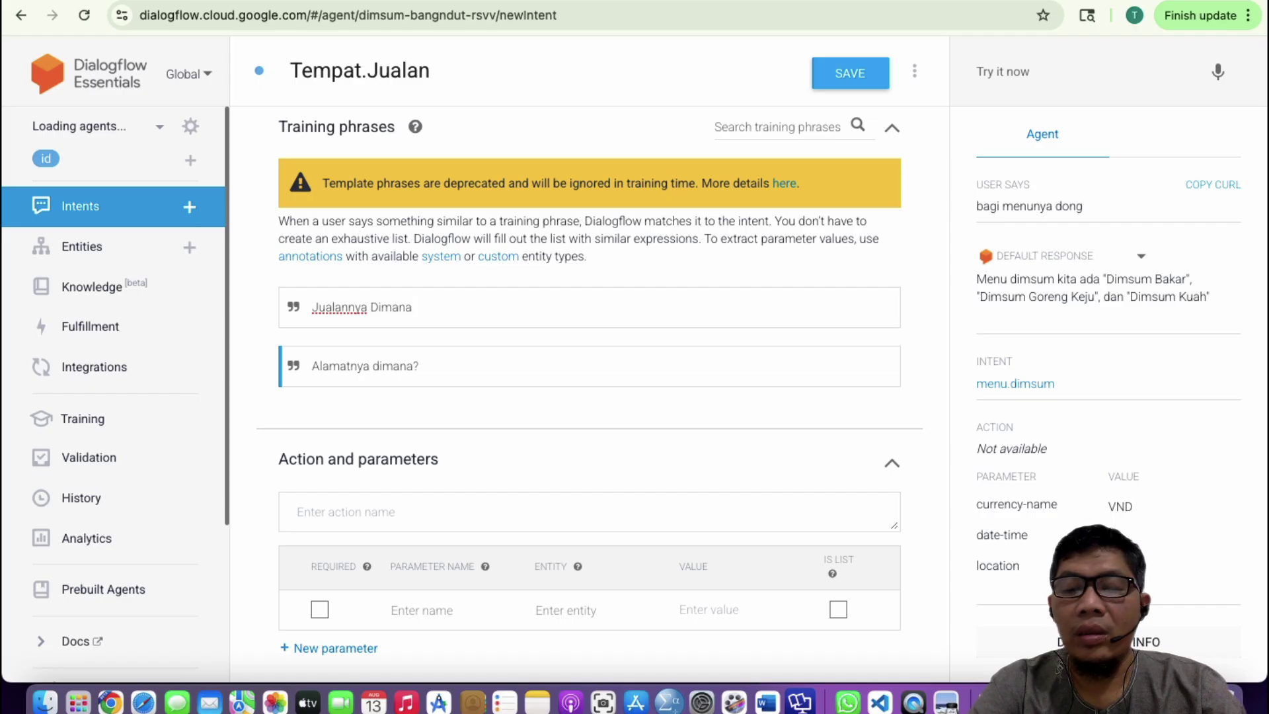
type("?")
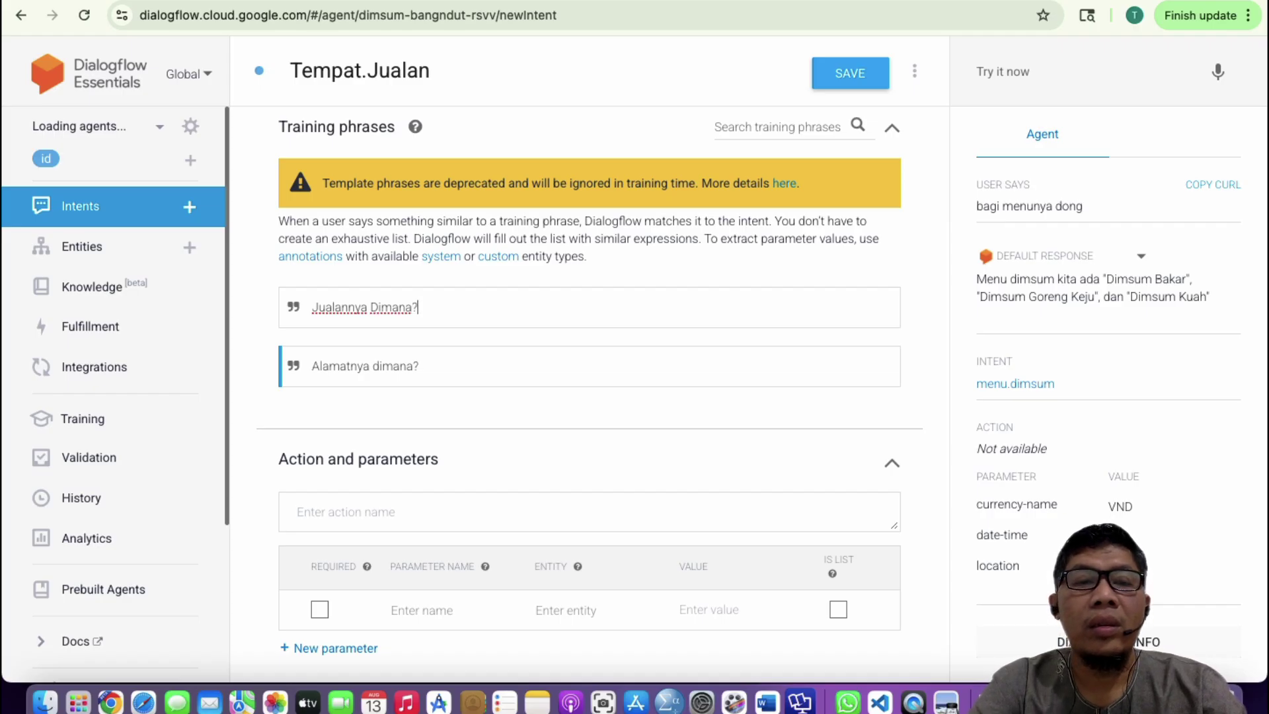
left_click(374, 307)
key("BackSpace")
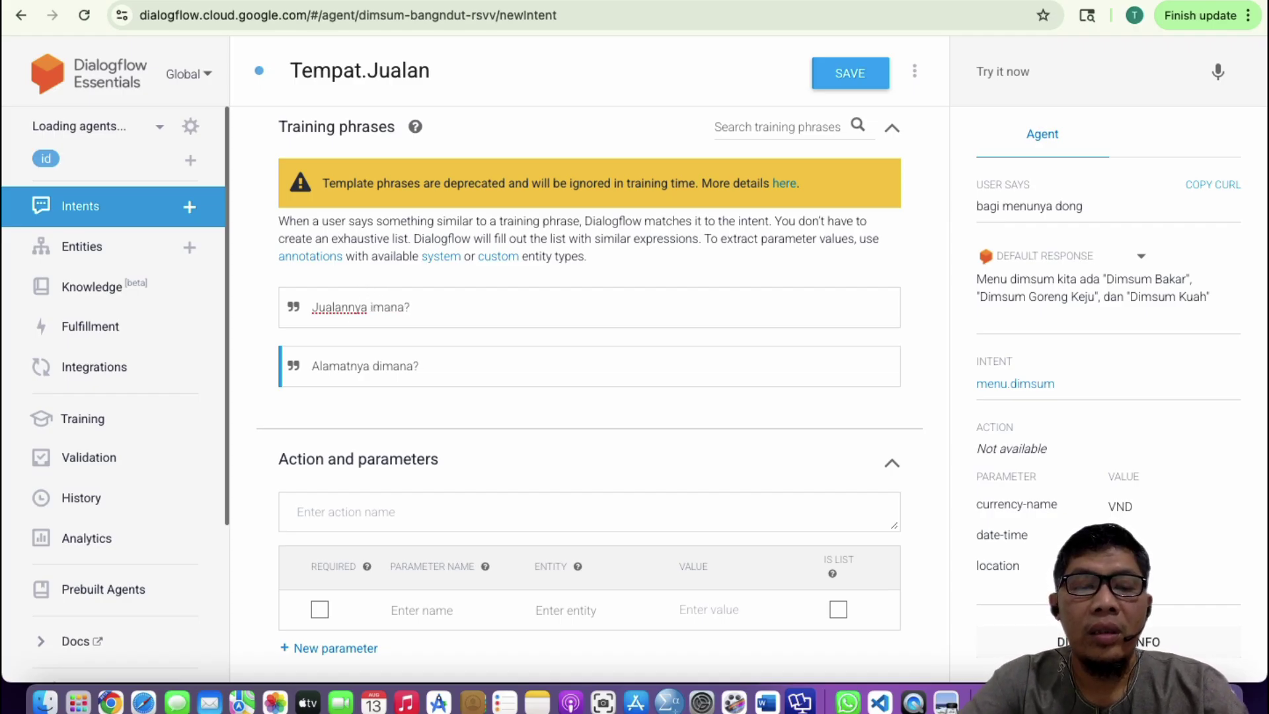
type("d")
left_click(439, 306)
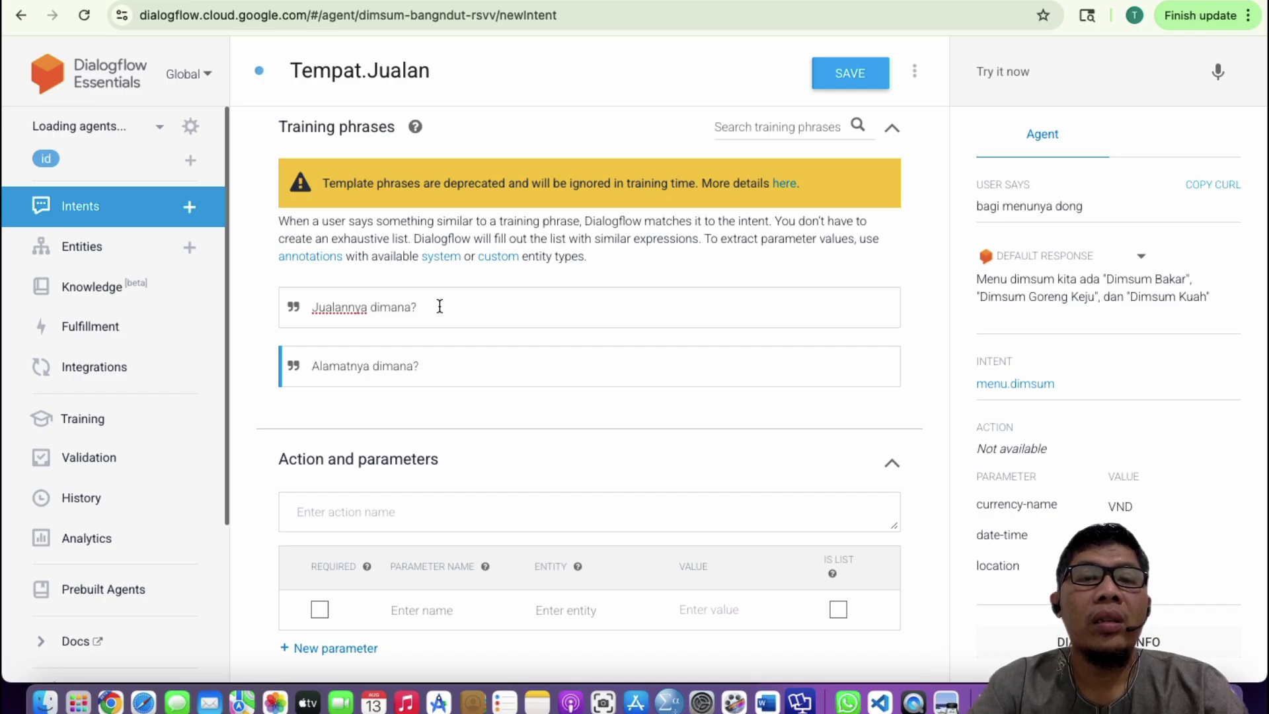
key("Return")
left_click(361, 72)
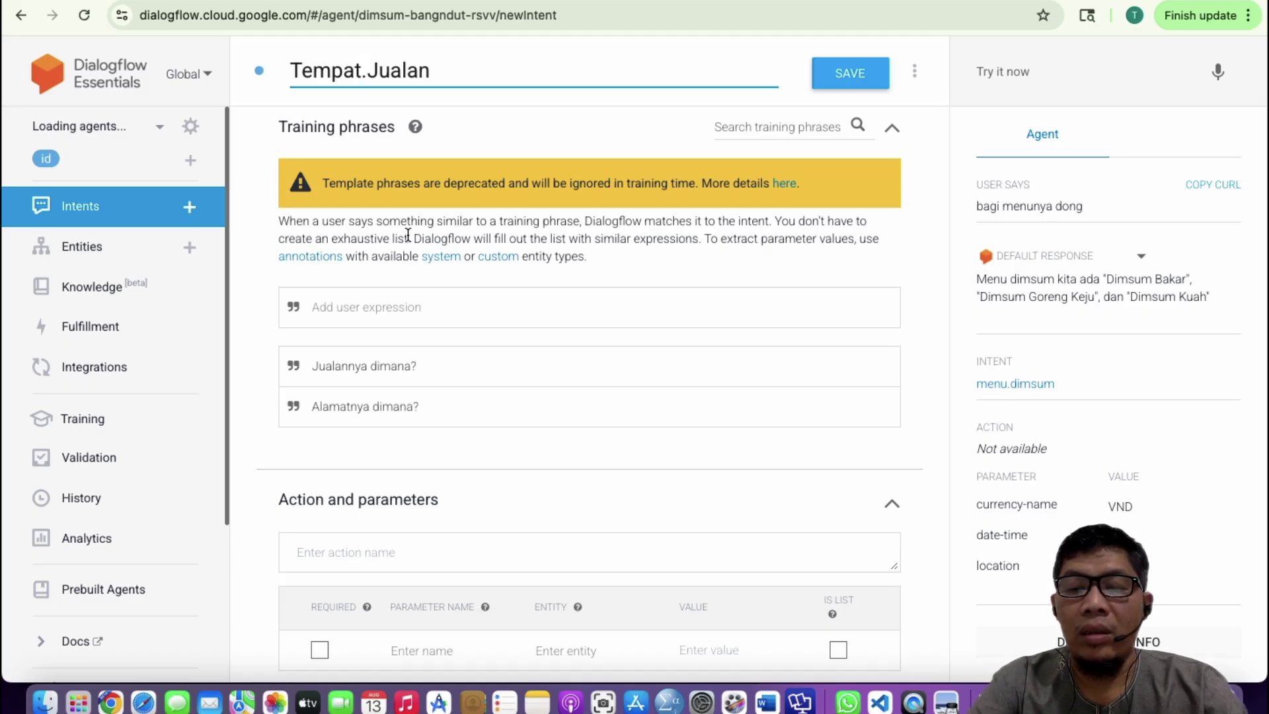
- Rename the intent from Tempat.Jualan to Tempat.waktu
key("Right")
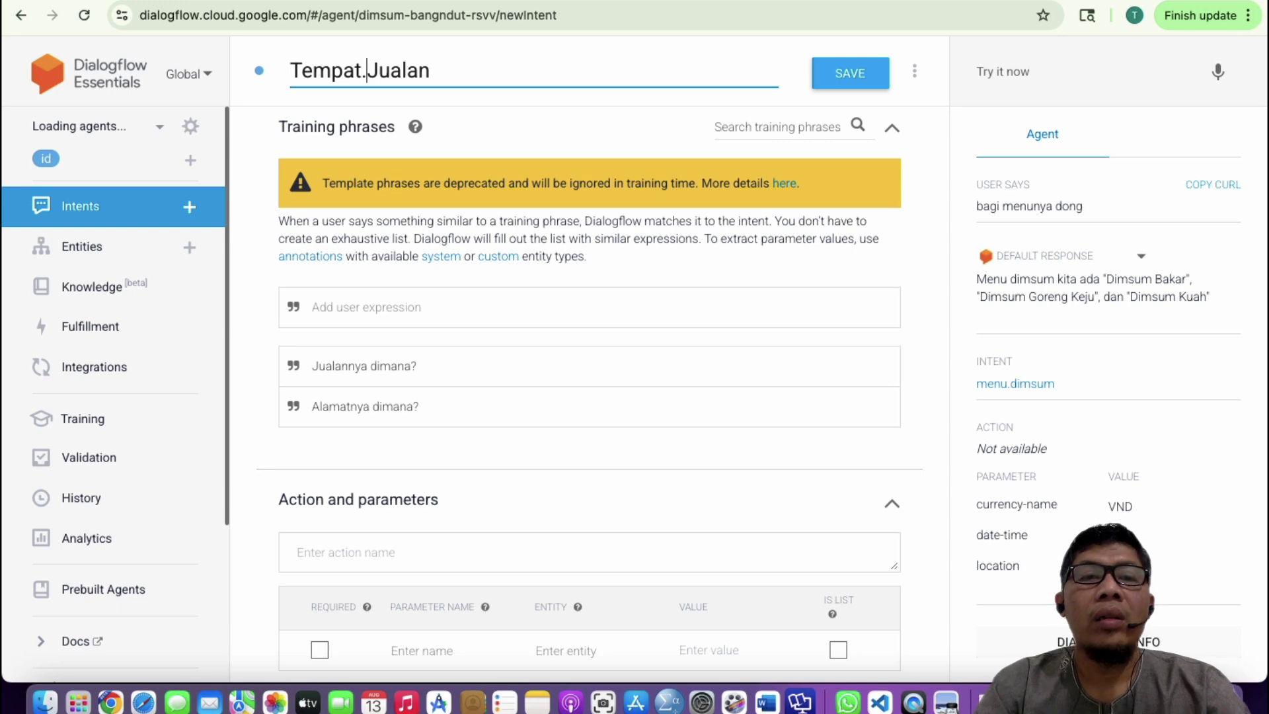
key("shift+super+Right")
type("waktu")
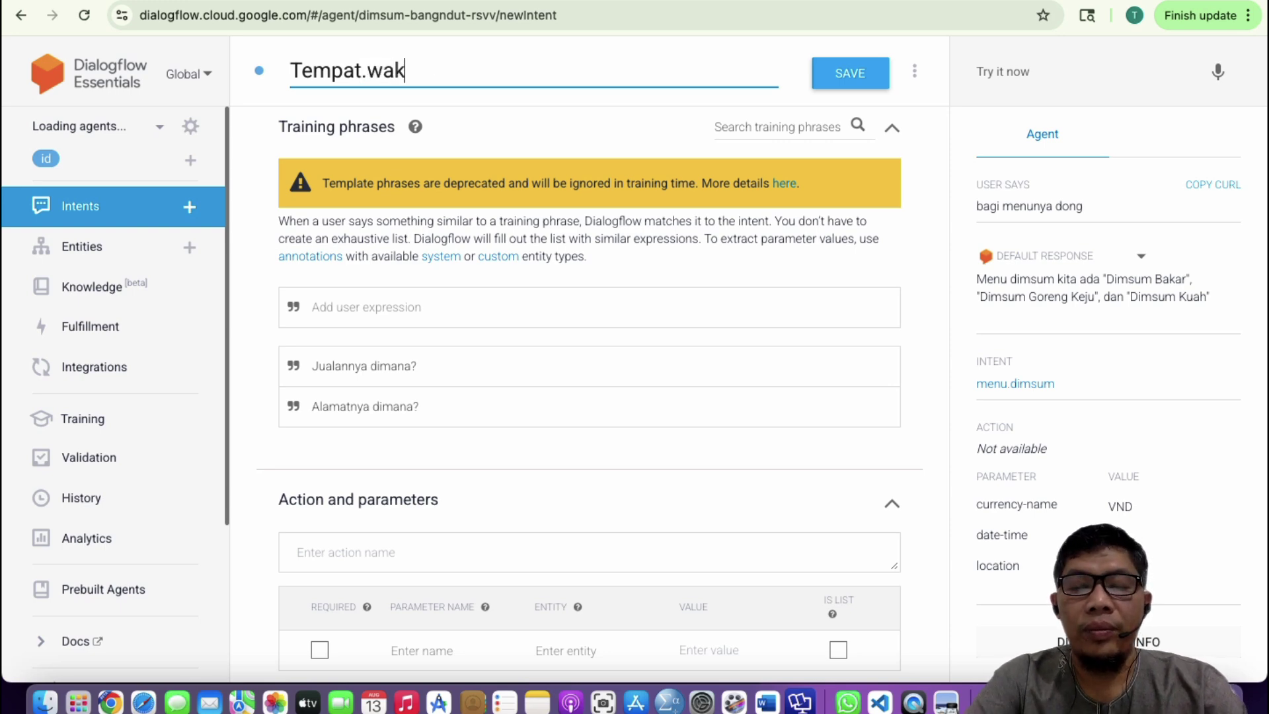
left_click(383, 309)
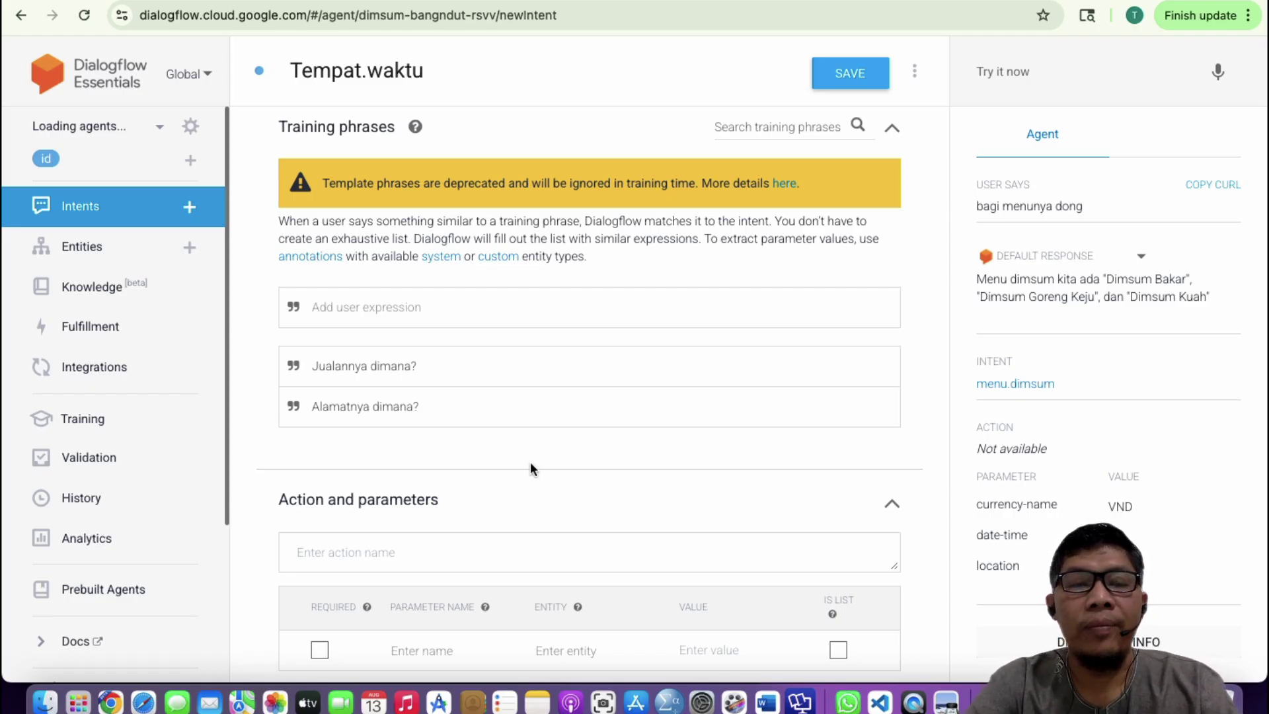
- Add the training phrases 'sudah buka?', 'Jam berapa buka?' and 'Buka hari apa saja?' to Tempat.waktu
type("su")
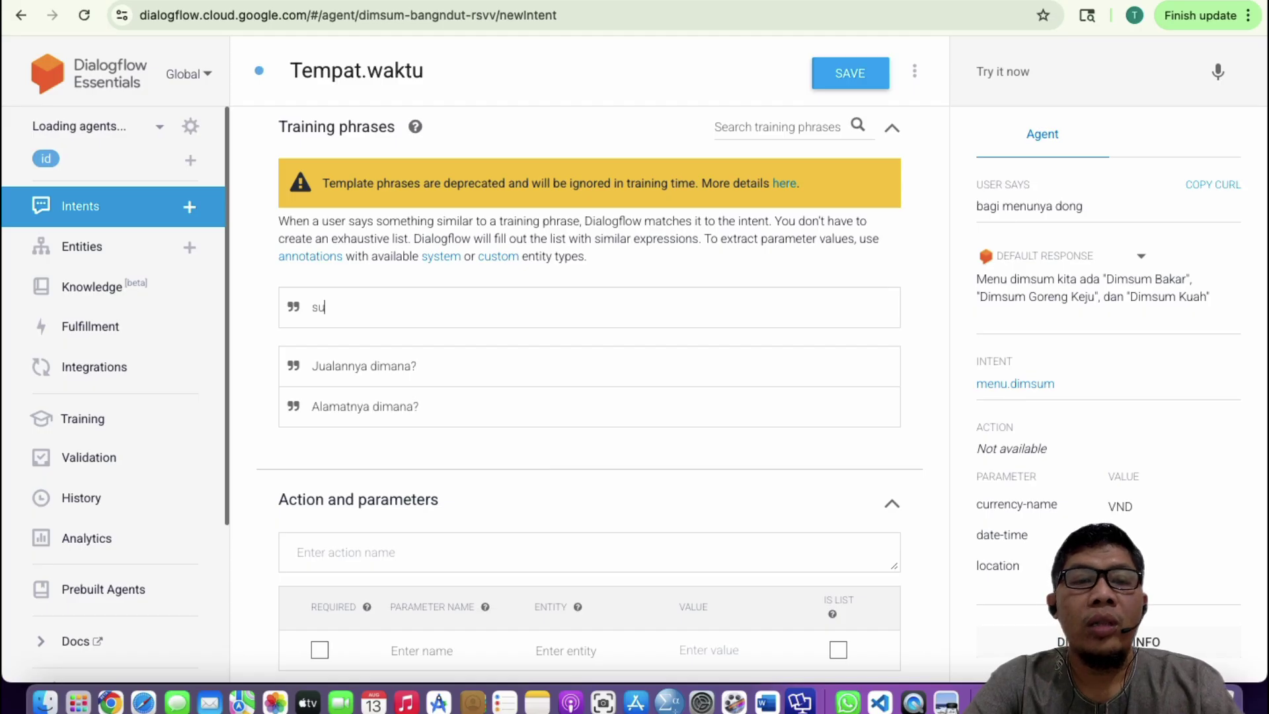
type("dah buka?")
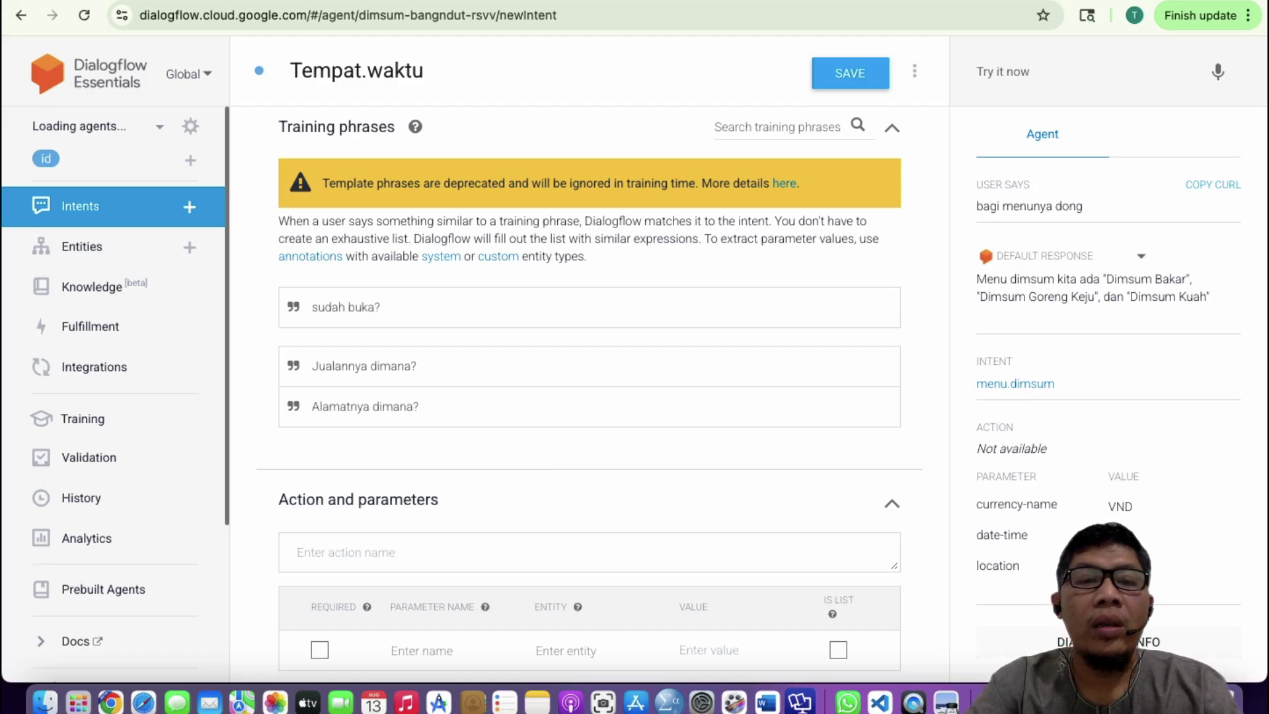
key("Return")
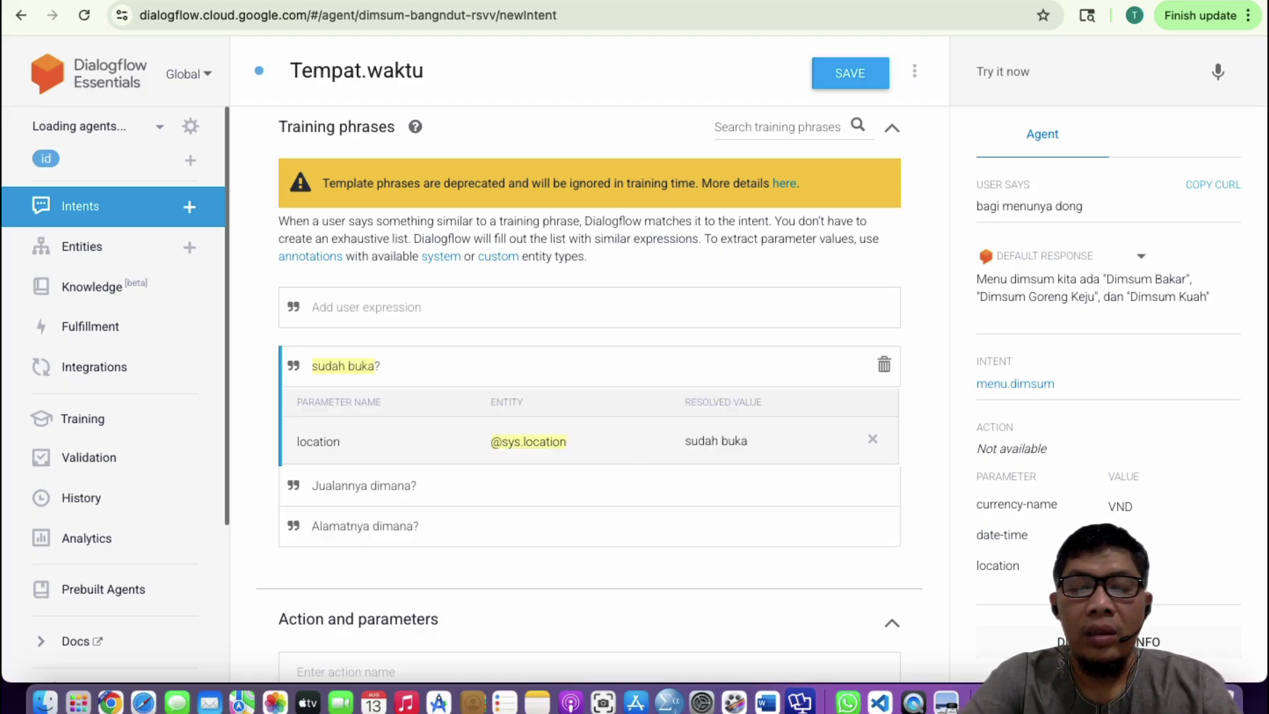
type("Jam ")
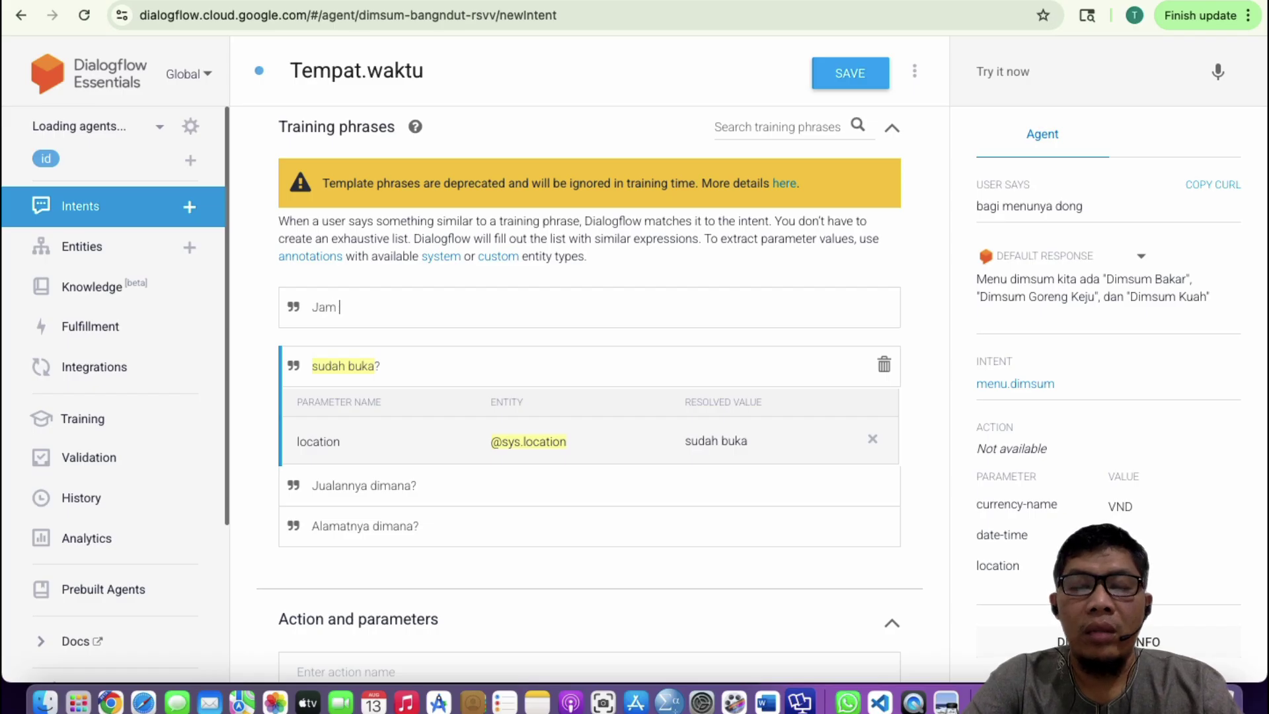
type("berapa buka")
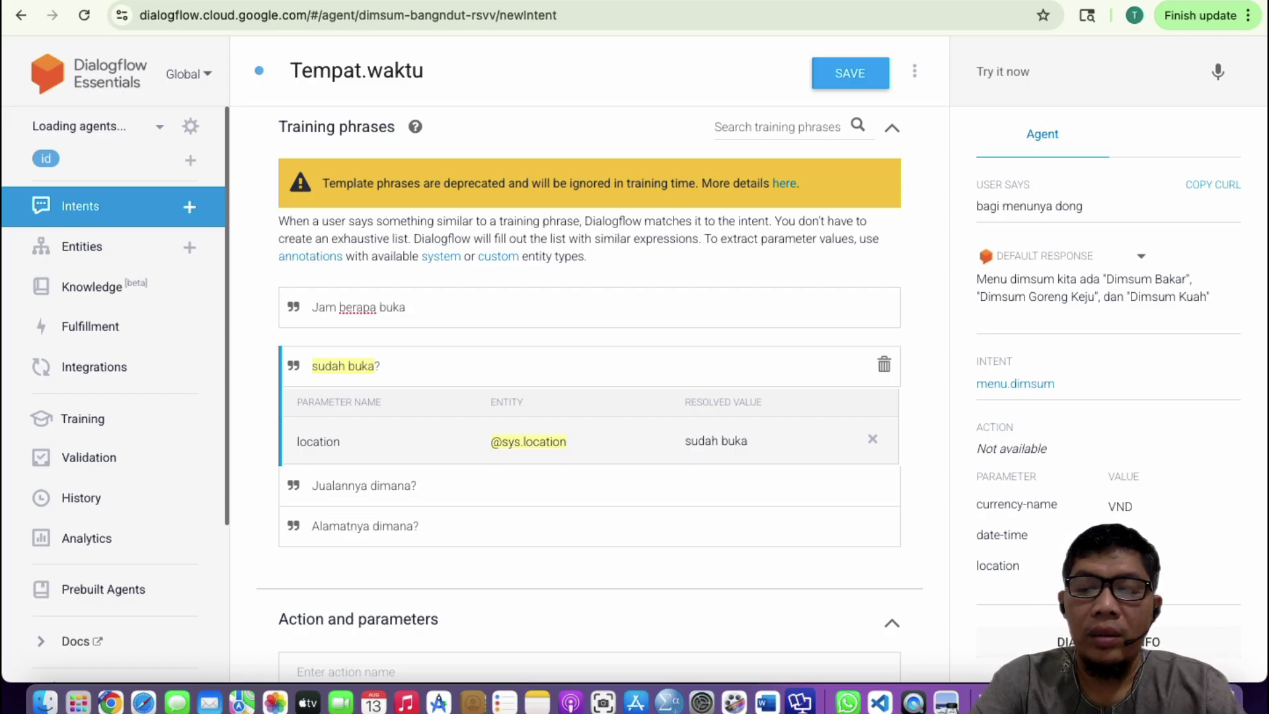
type("?")
key("Return")
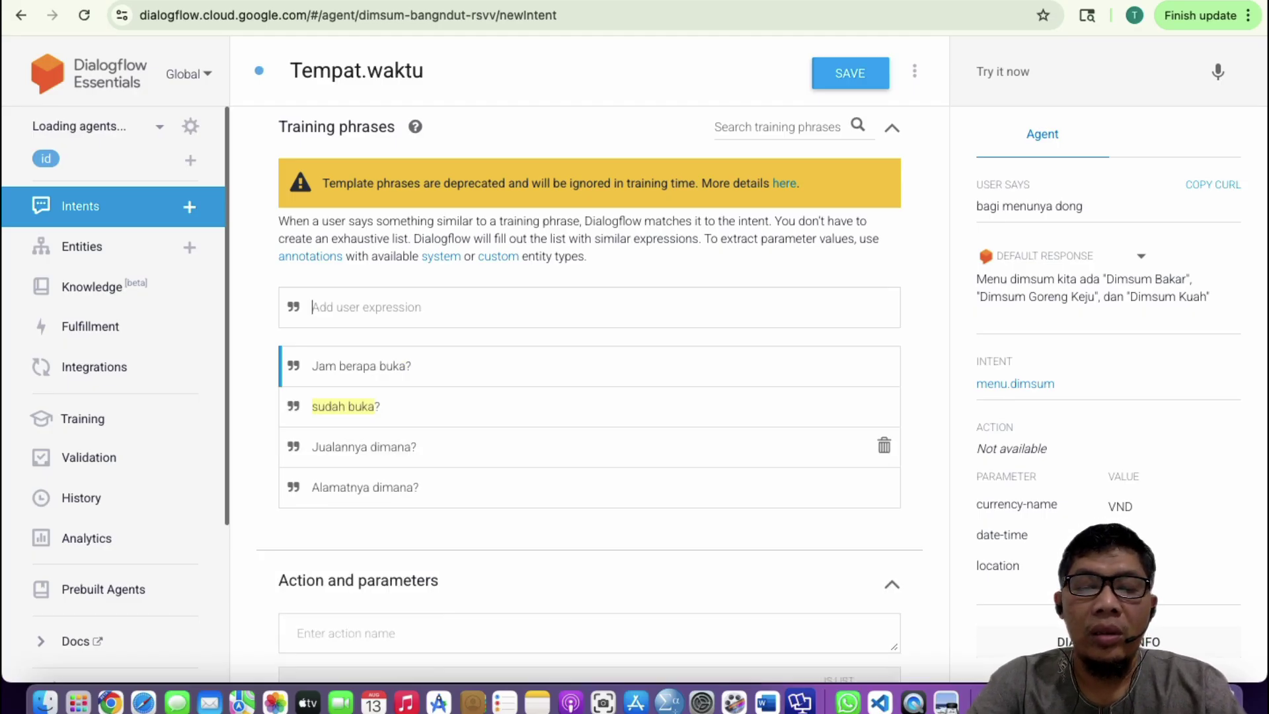
type("Buka ")
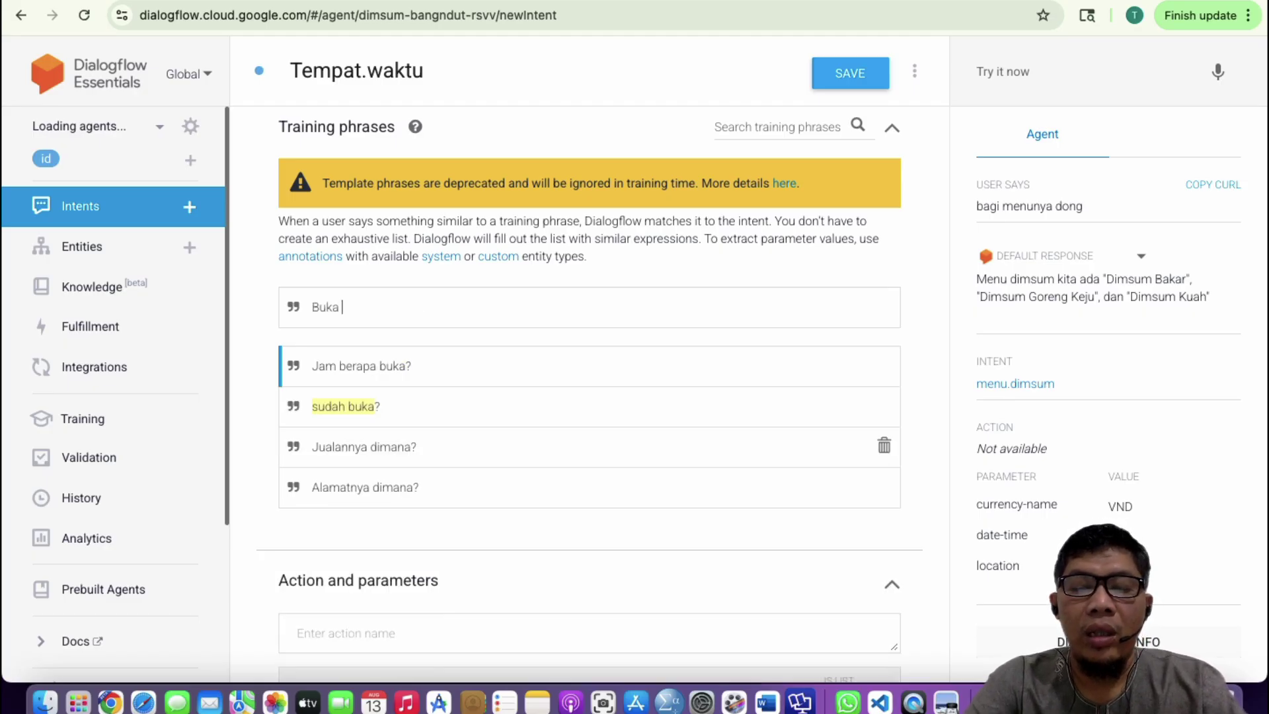
type("hari apa sa")
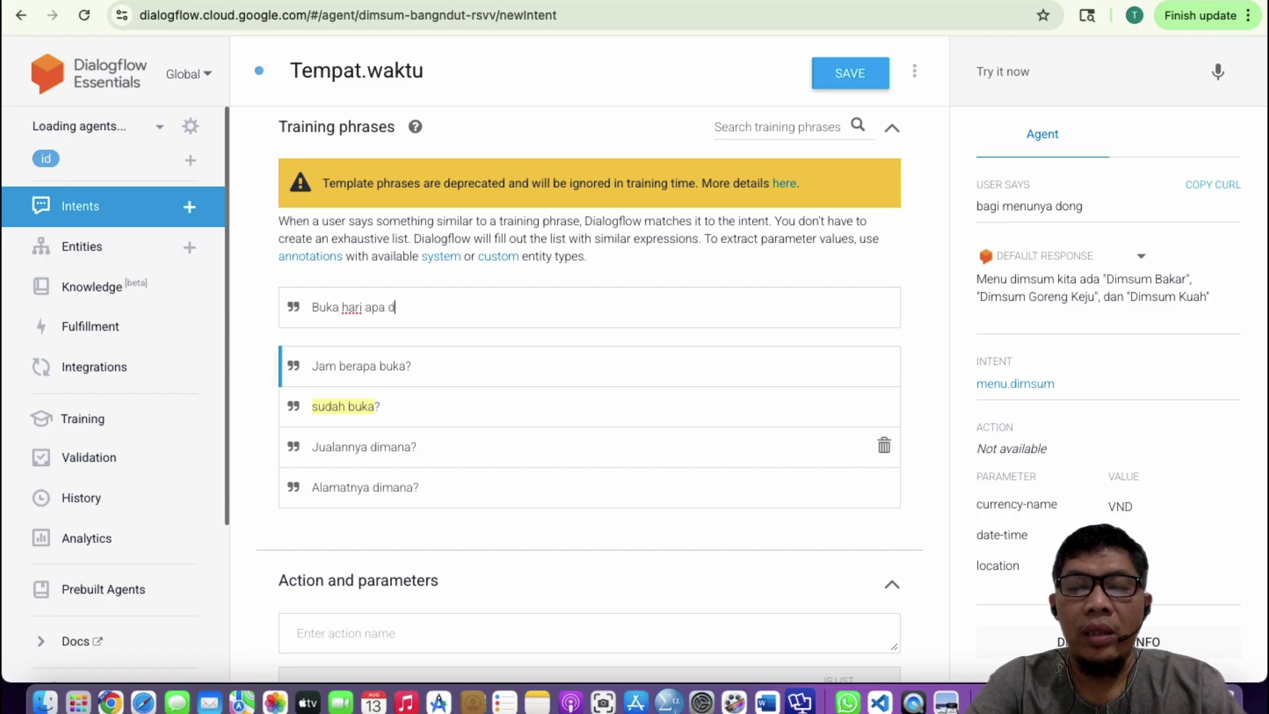
type("ja?")
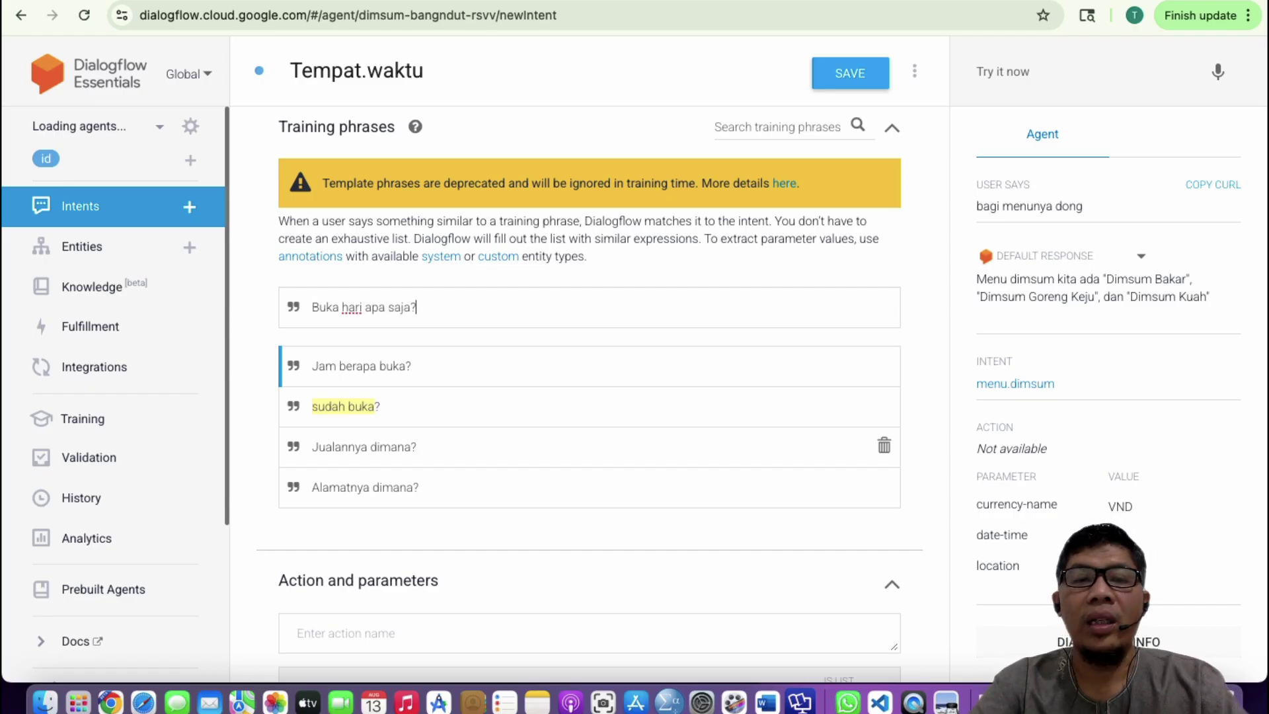
key("Return")
- Scroll down to the Responses section and start an empty text response
scroll(320, 504, "down", 3)
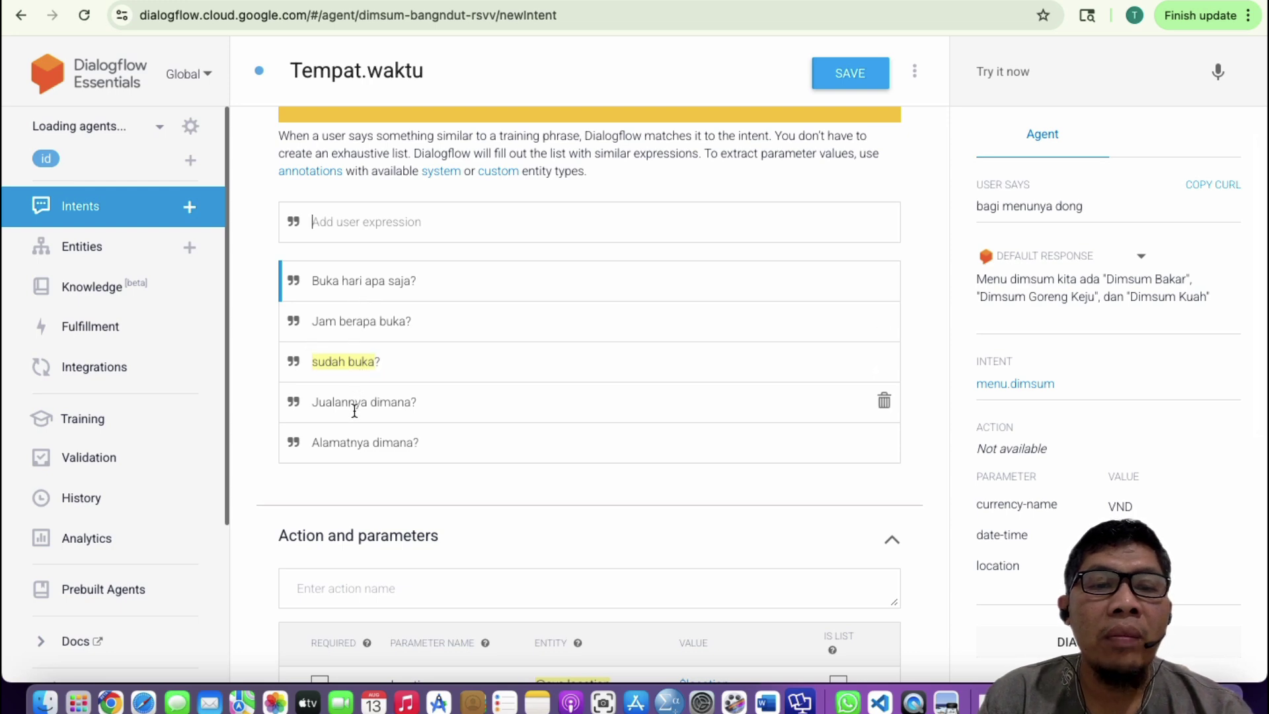
scroll(354, 443, "down", 12)
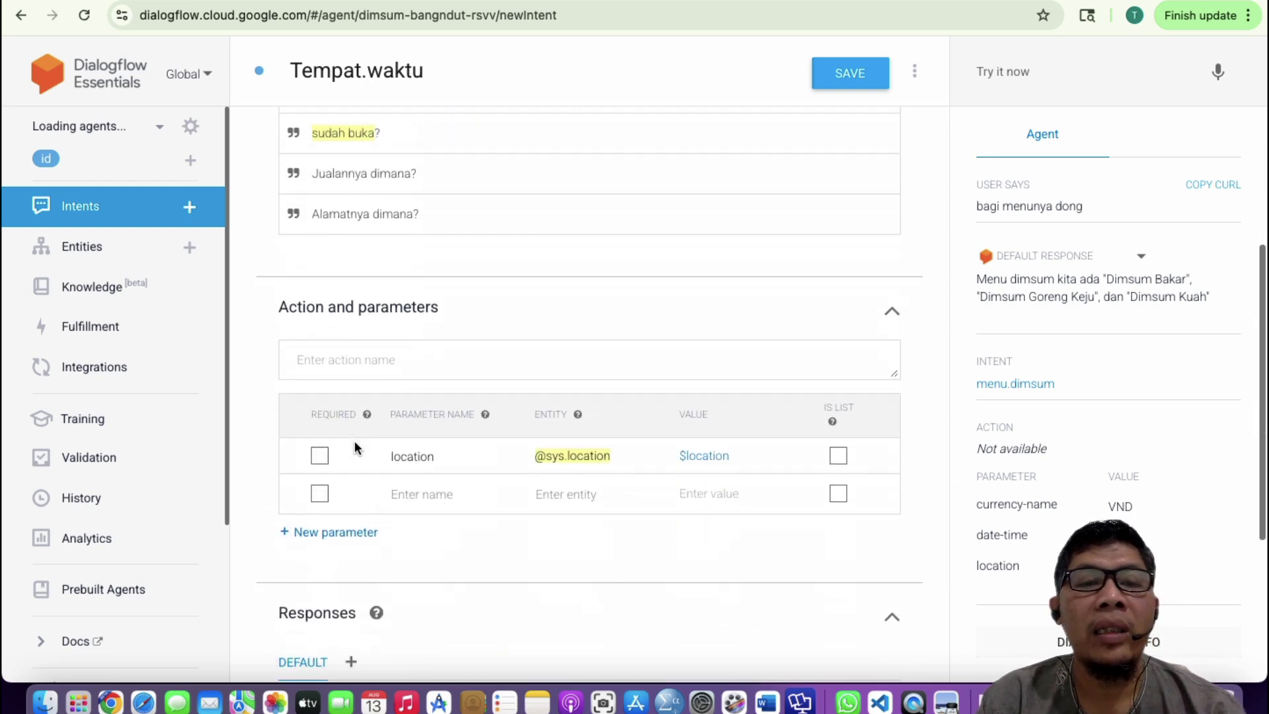
scroll(354, 447, "down", 4)
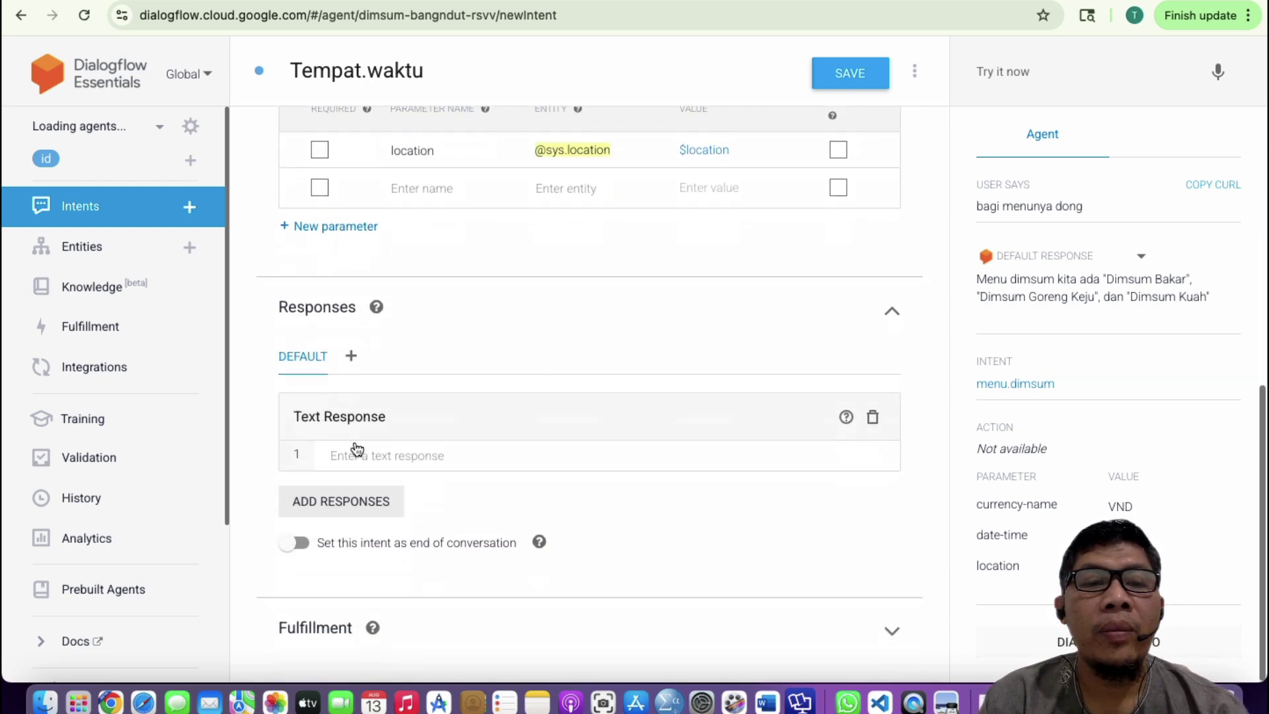
left_click(347, 467)
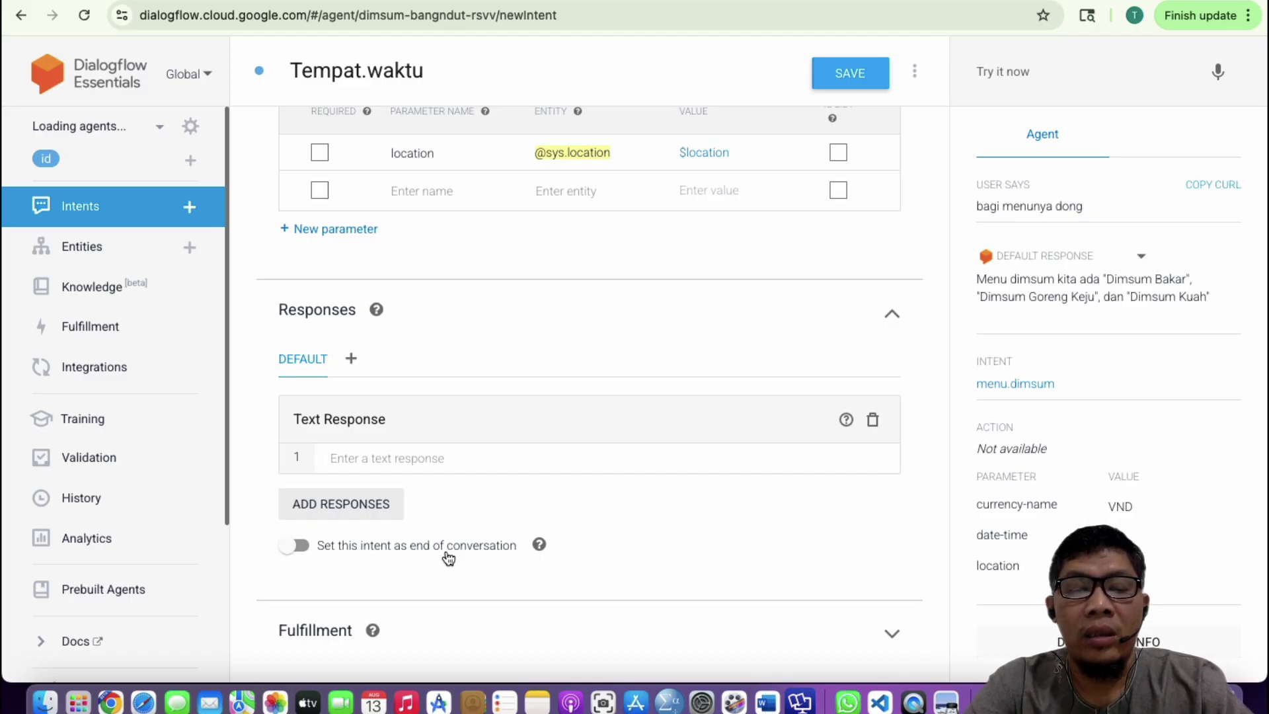
- Write the reply: open at CFD Kota Pontianak, 08.00 pagi to 05.00 sore, ending 'Ada yang bisa kami bantu?'
type("Terim")
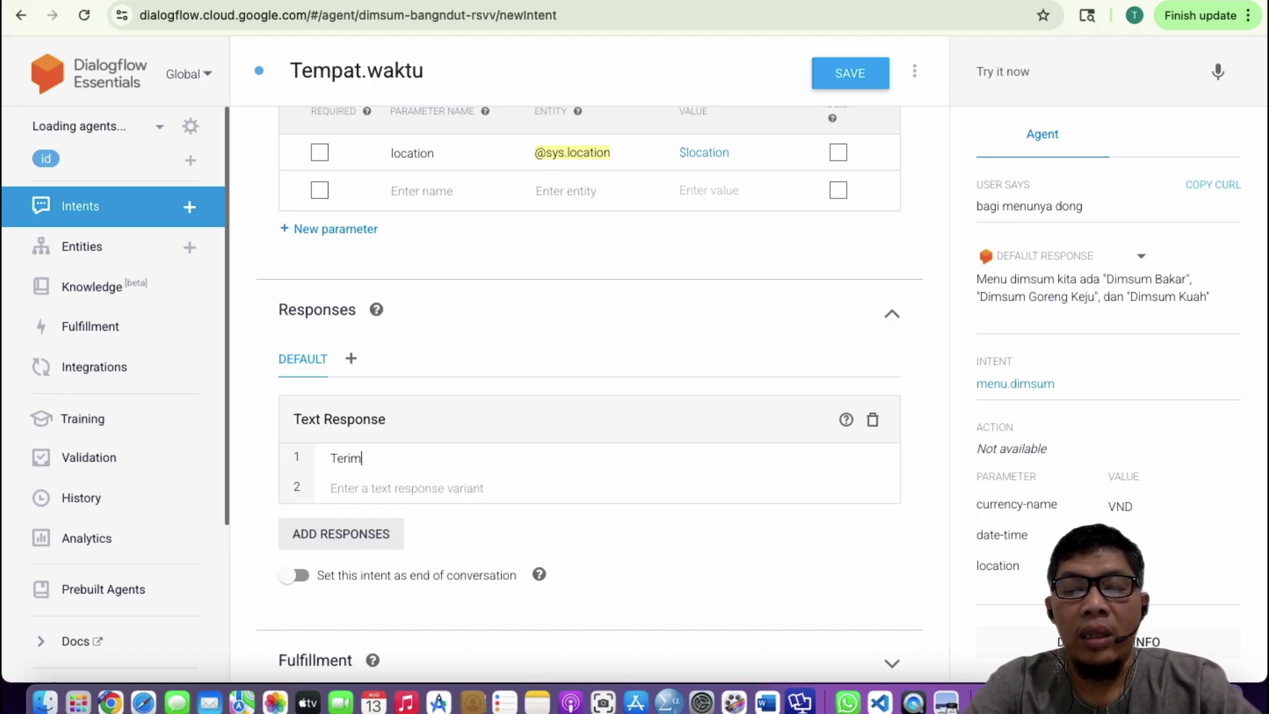
type("akasih te")
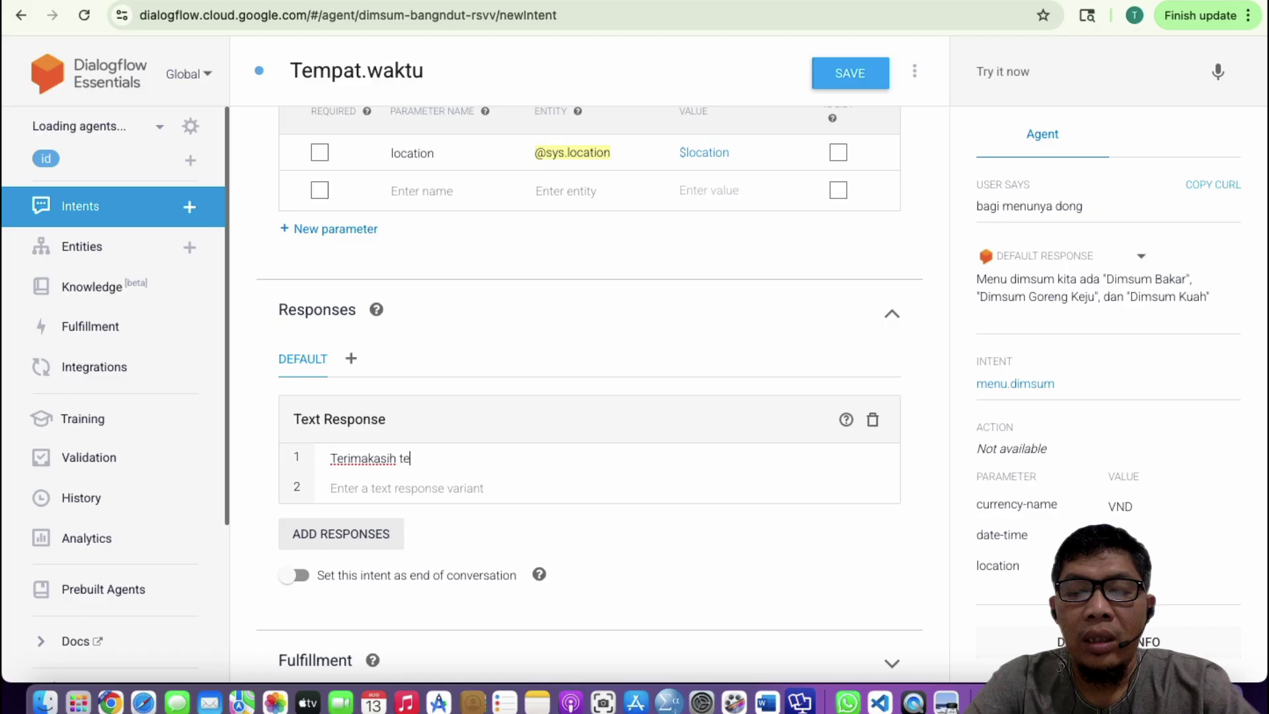
type("lah menghubu")
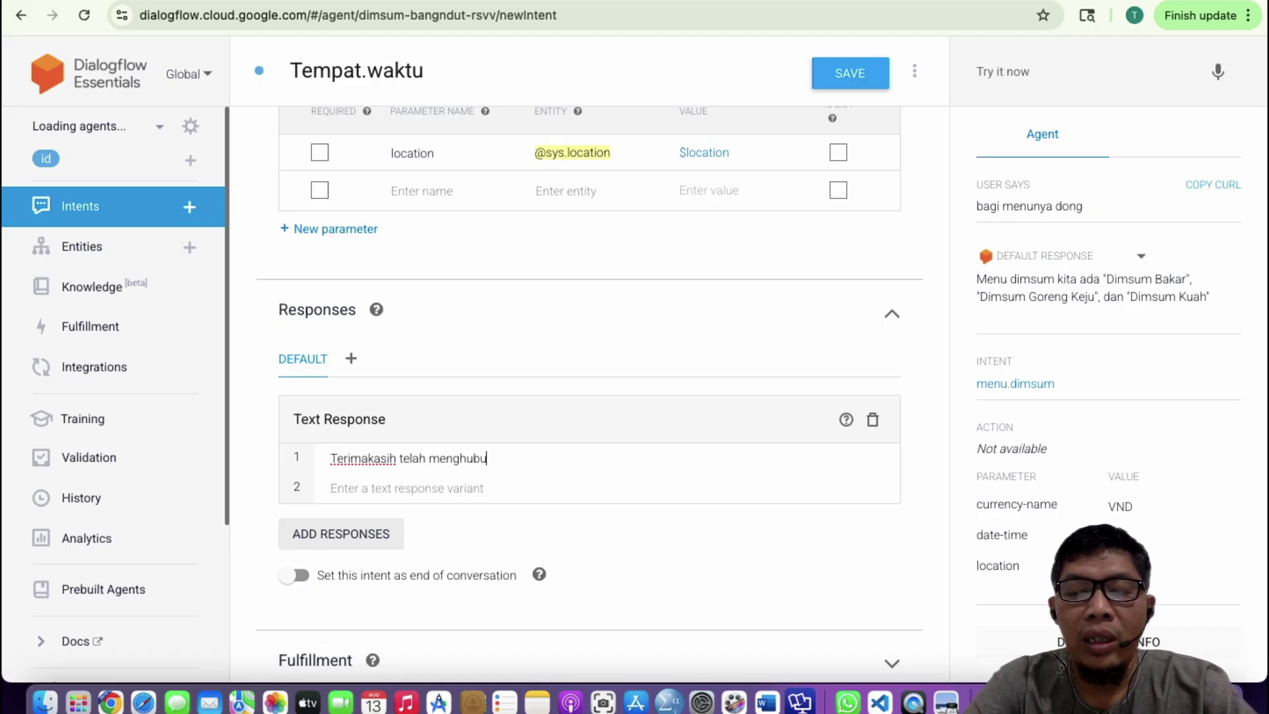
type("ngi kami, ")
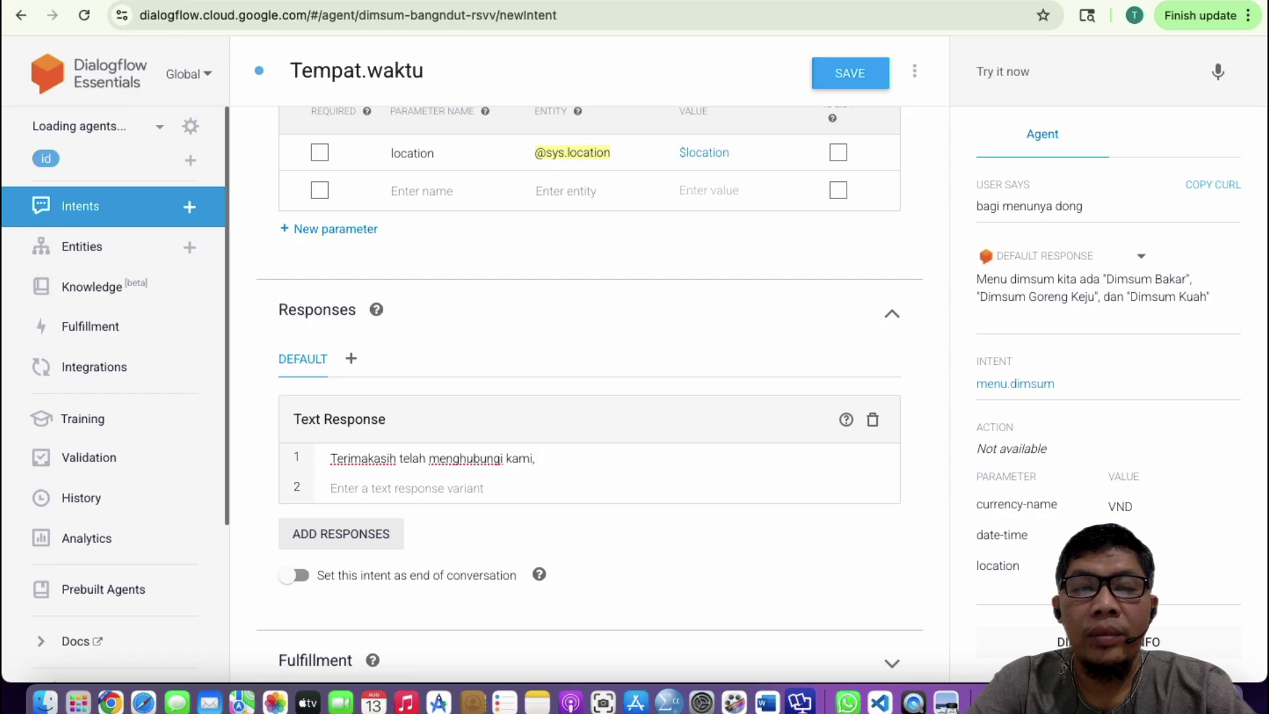
type("Dimsum")
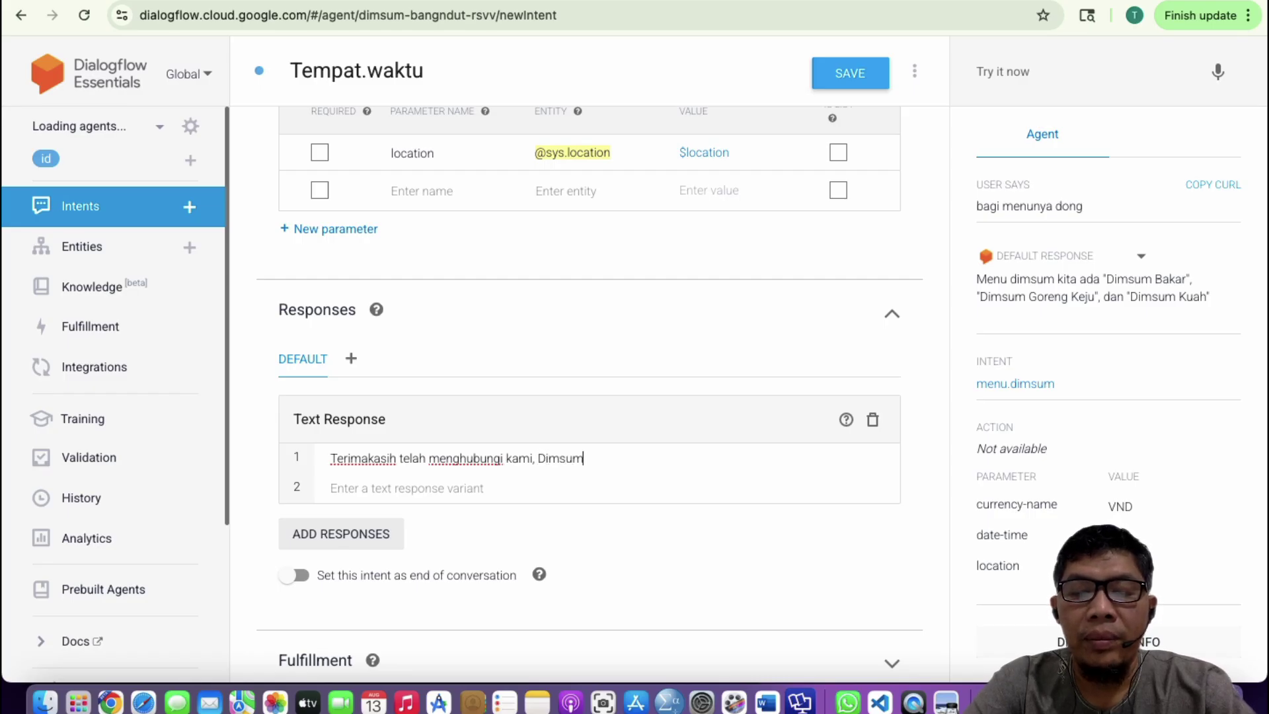
type(" Bang")
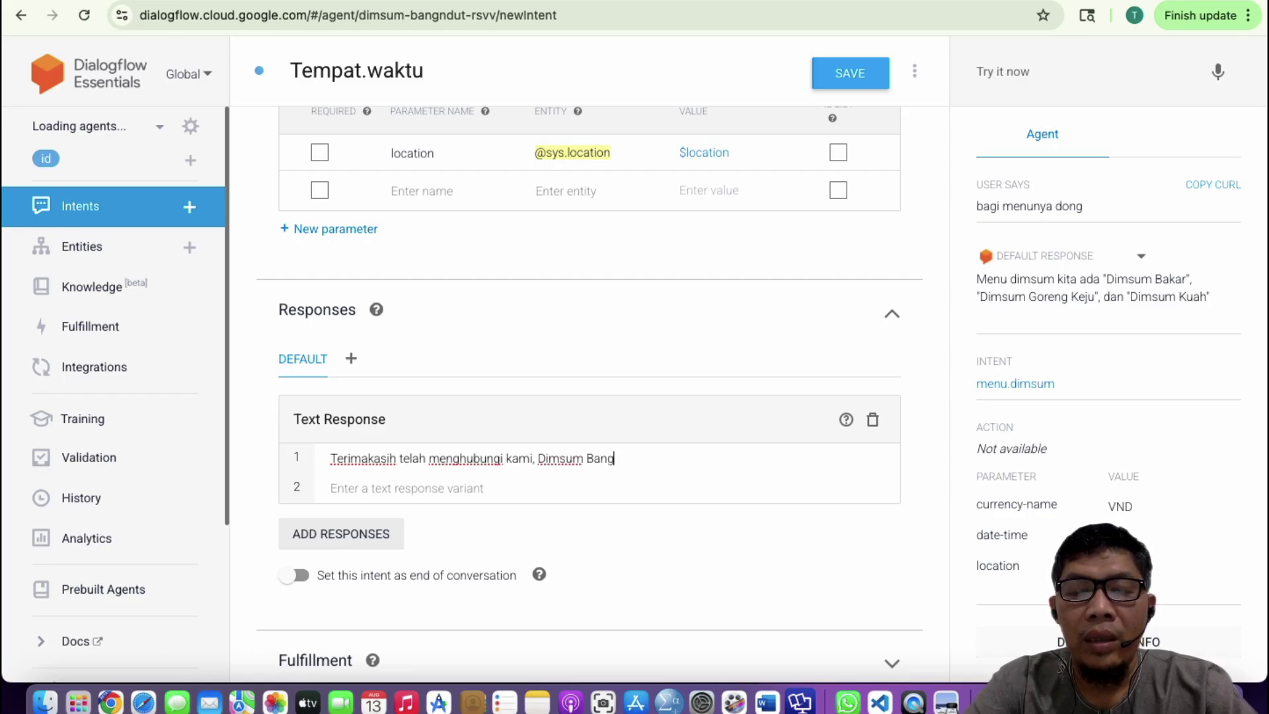
type(" N'Dut ")
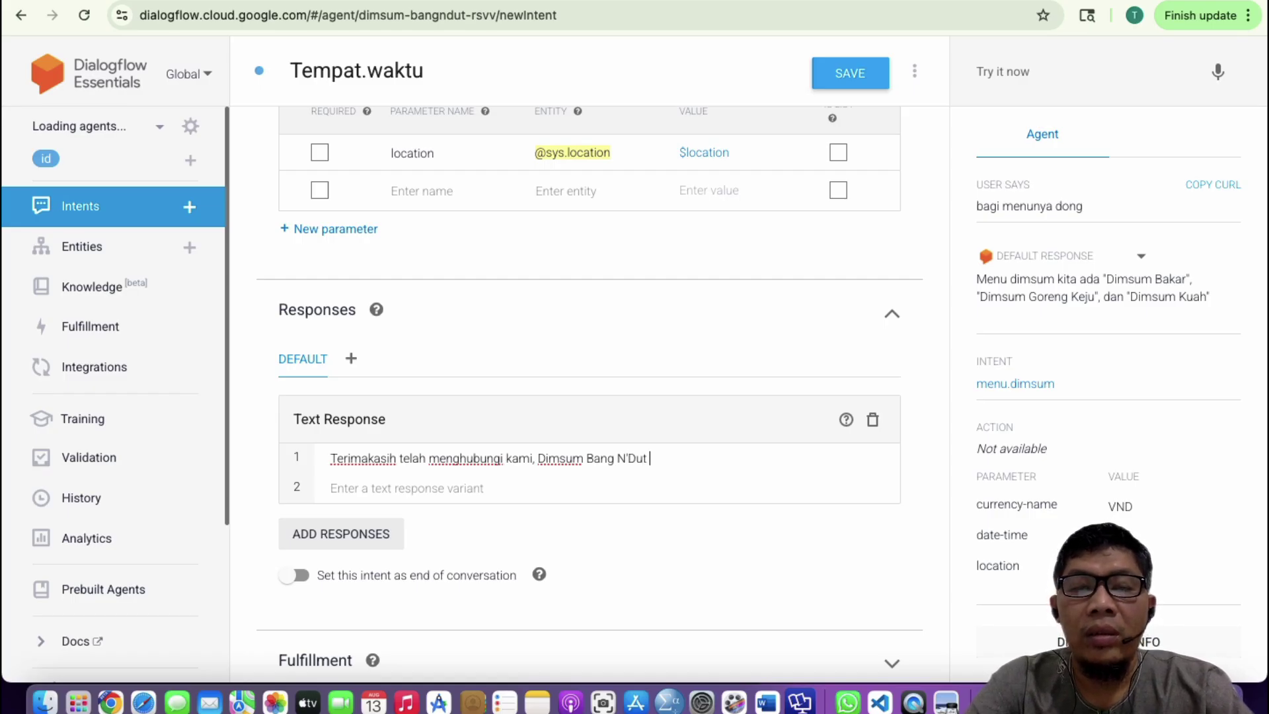
type("buka di ")
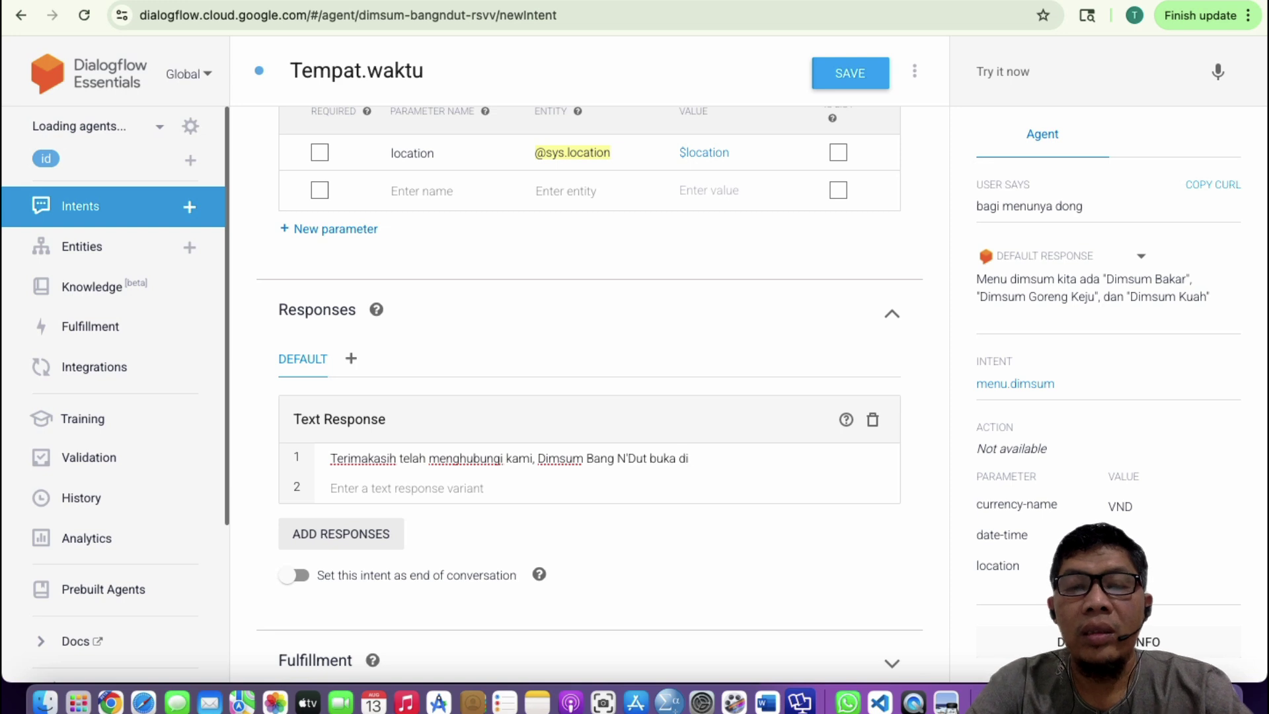
type("CFD K")
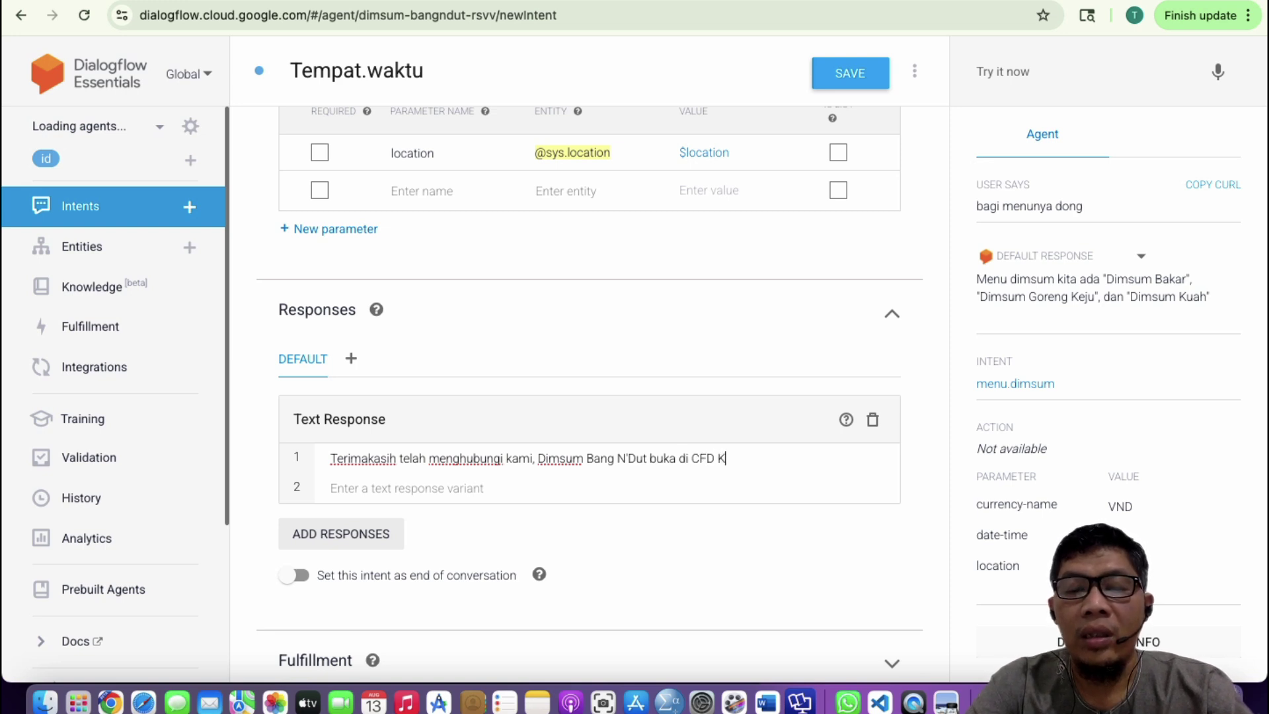
type("ota ")
type("P")
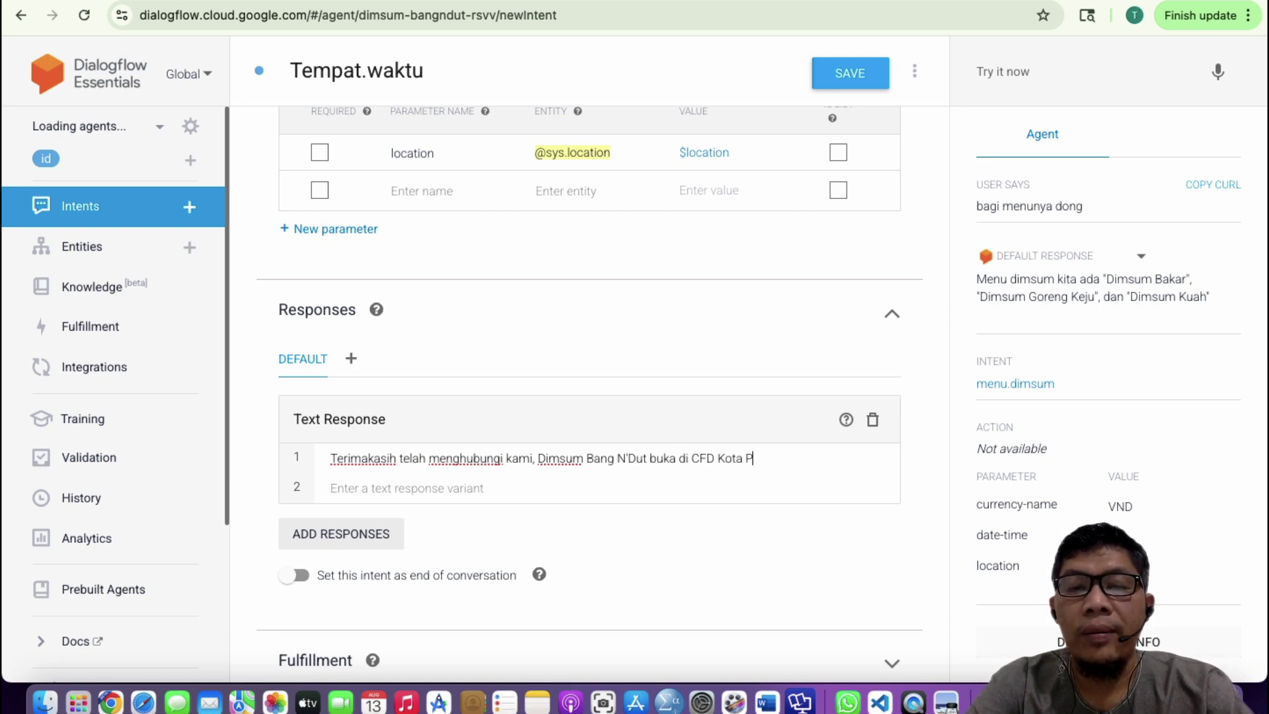
type("ontianak")
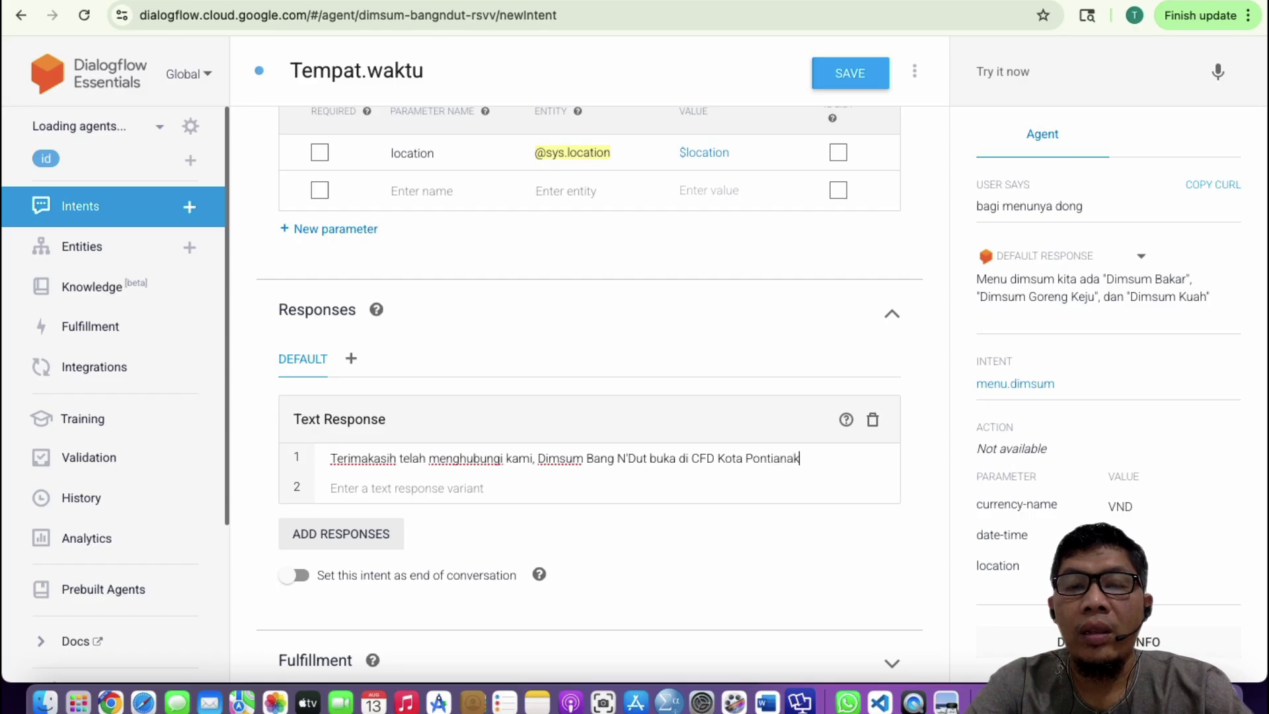
type(" set")
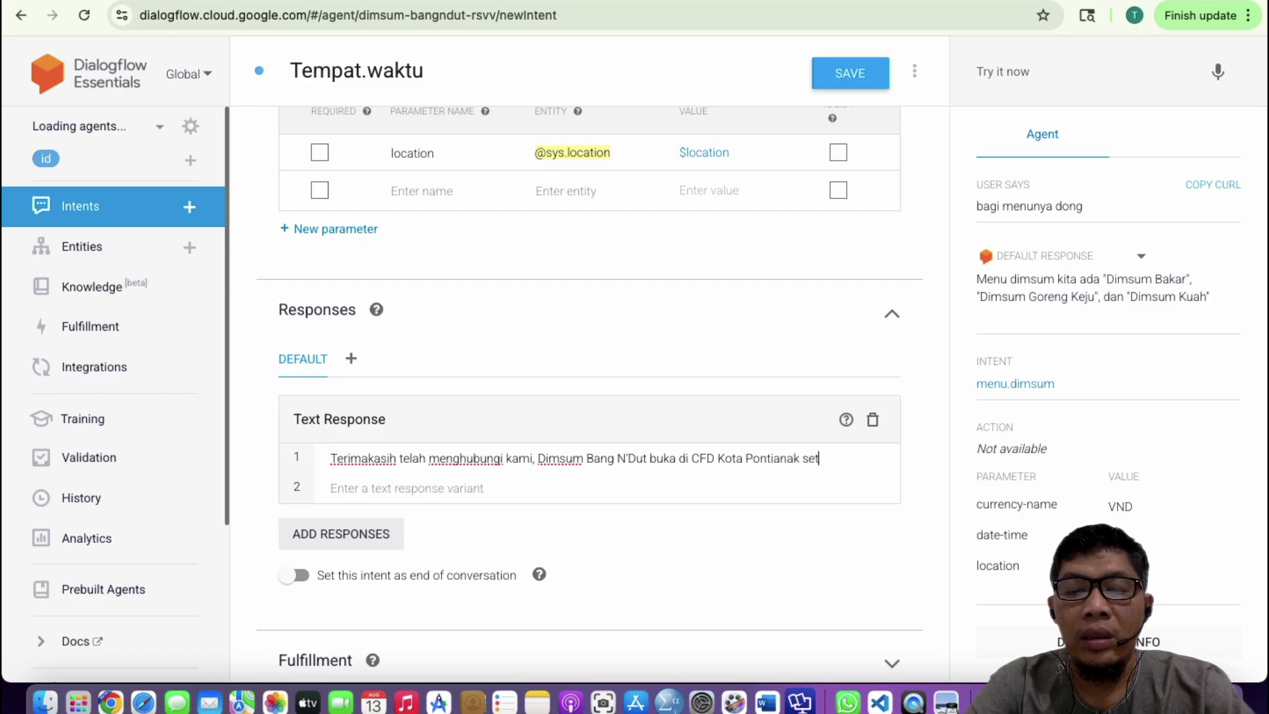
type("iap hari ")
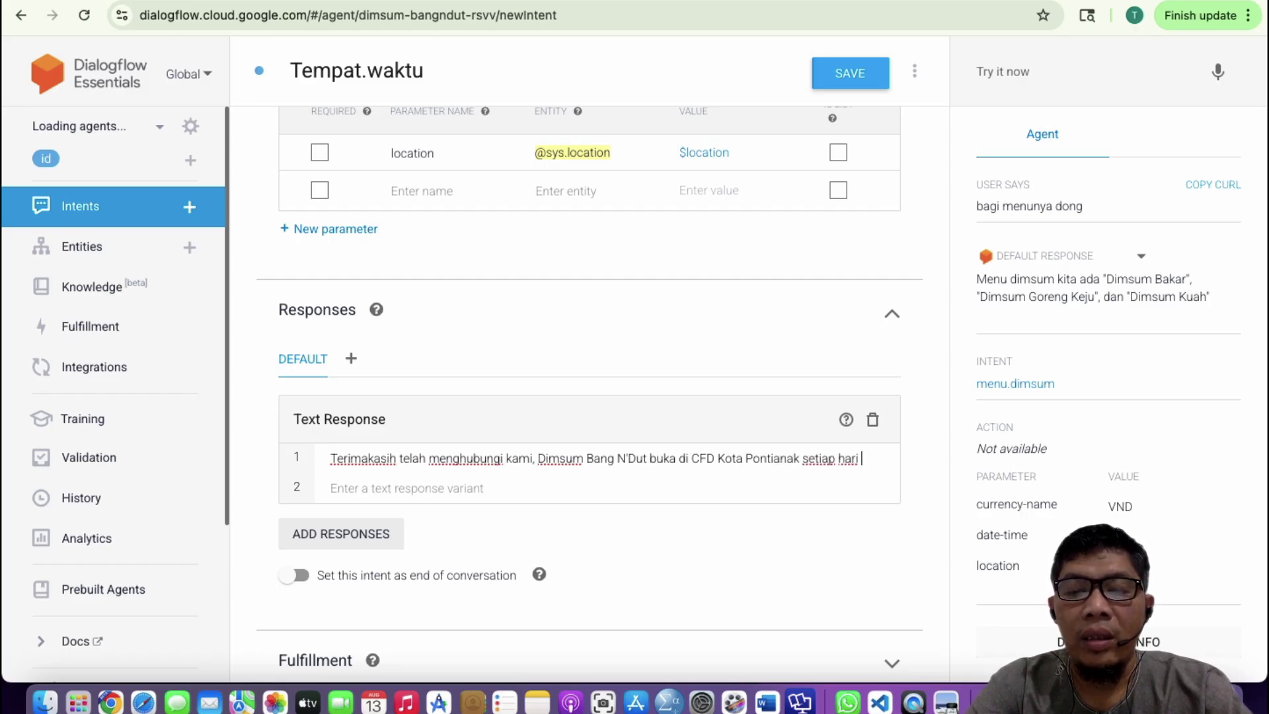
type("Minggu")
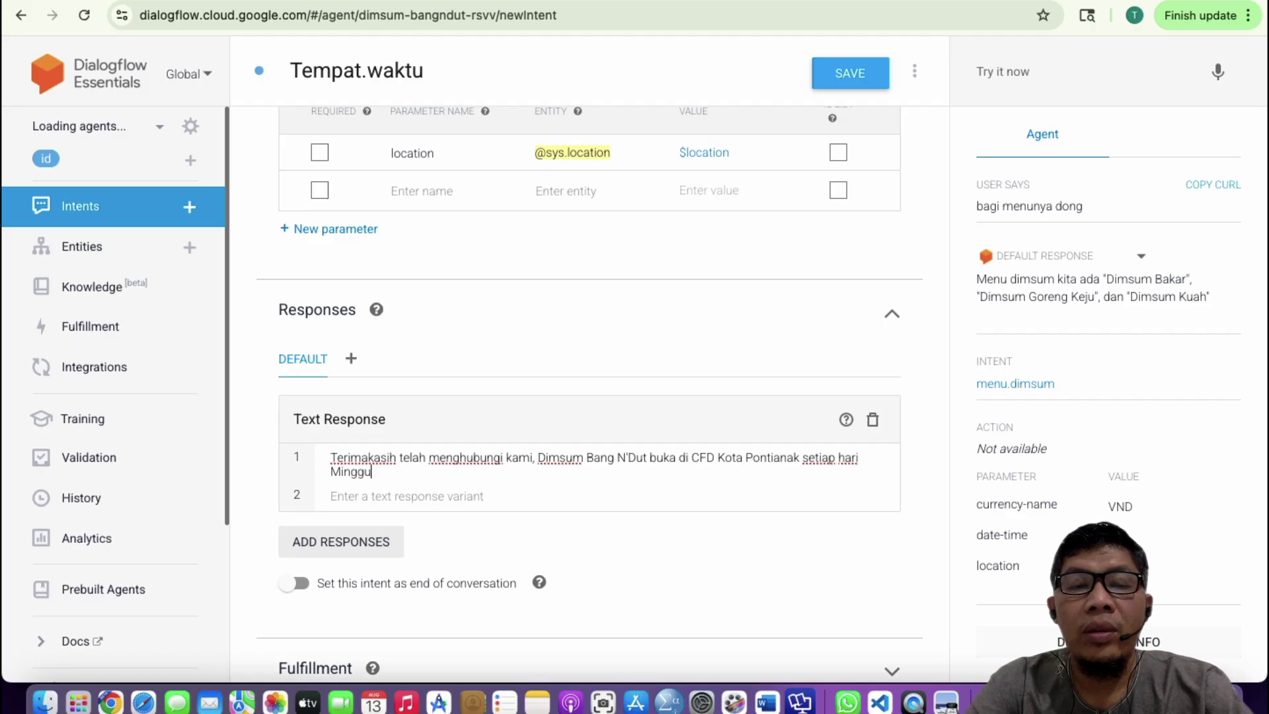
type(" dan")
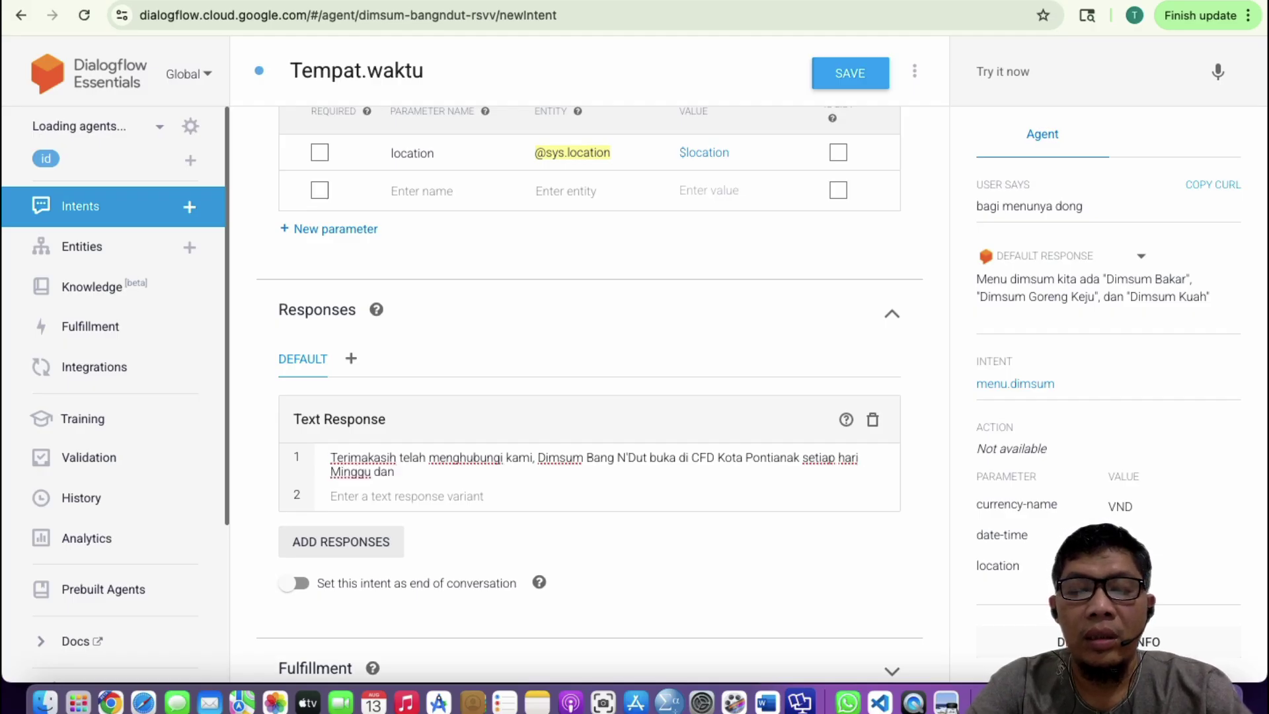
type(" Buka di ")
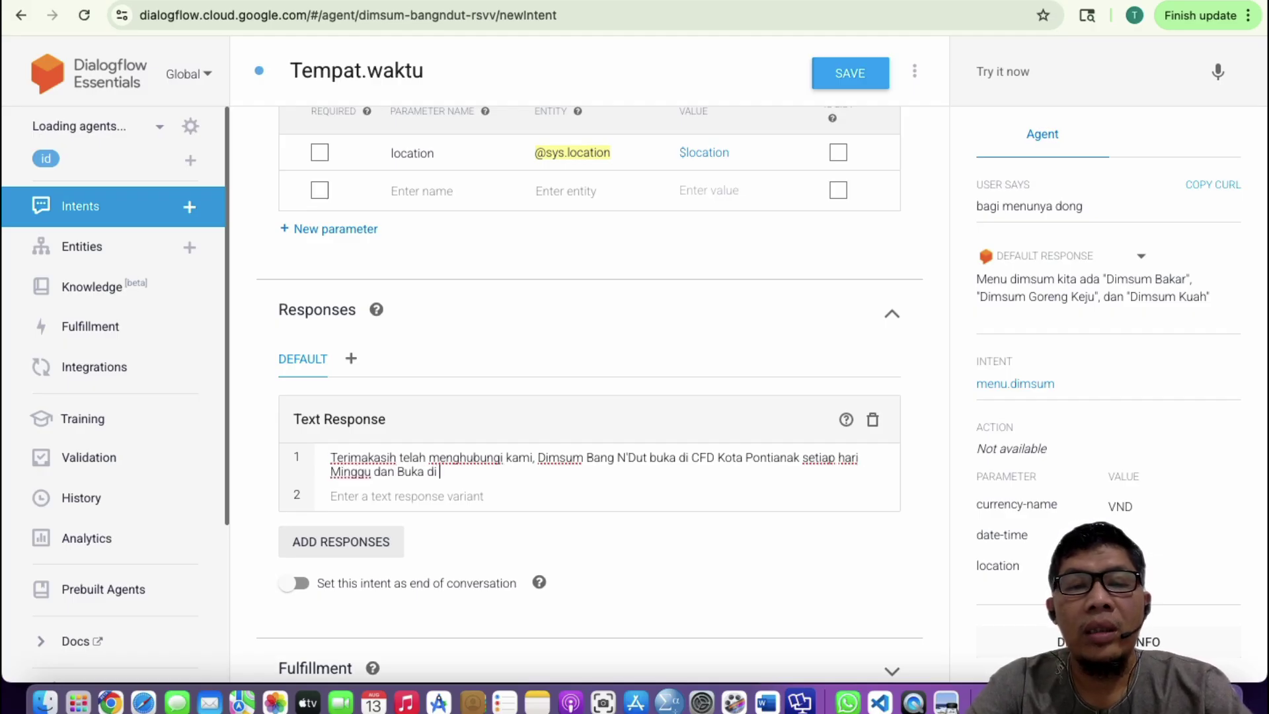
type("Jl")
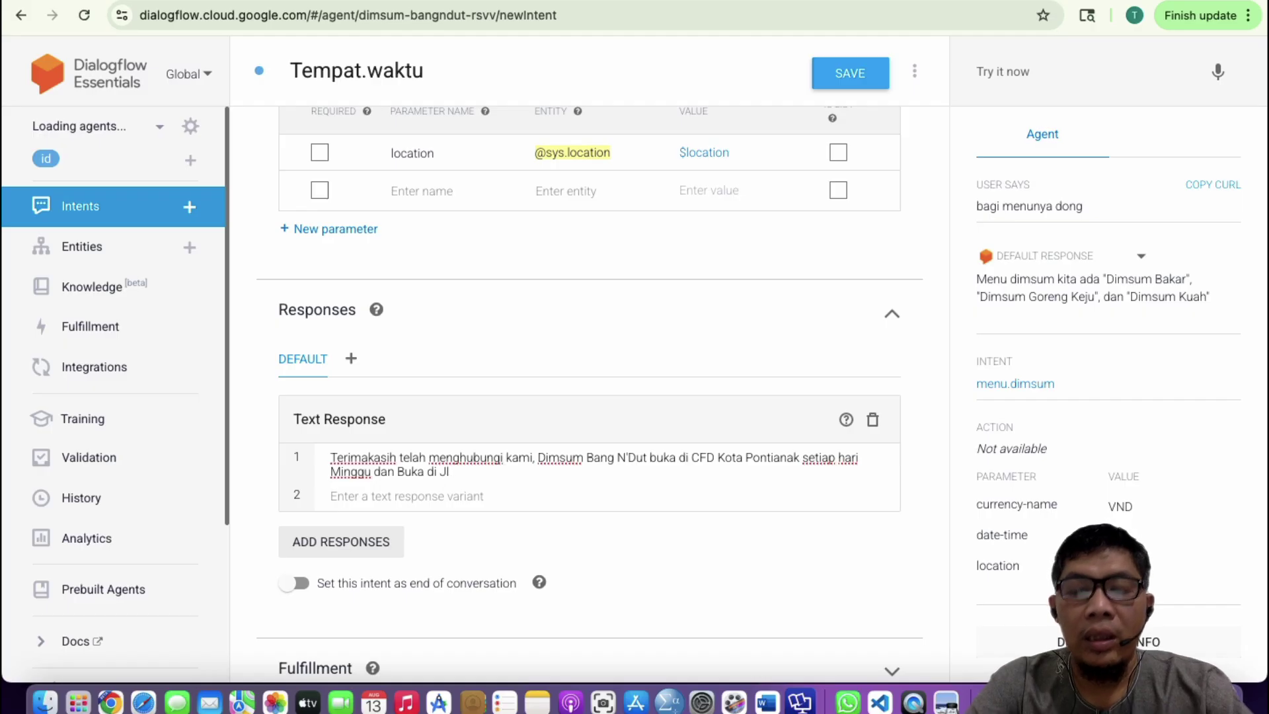
type(". Prt")
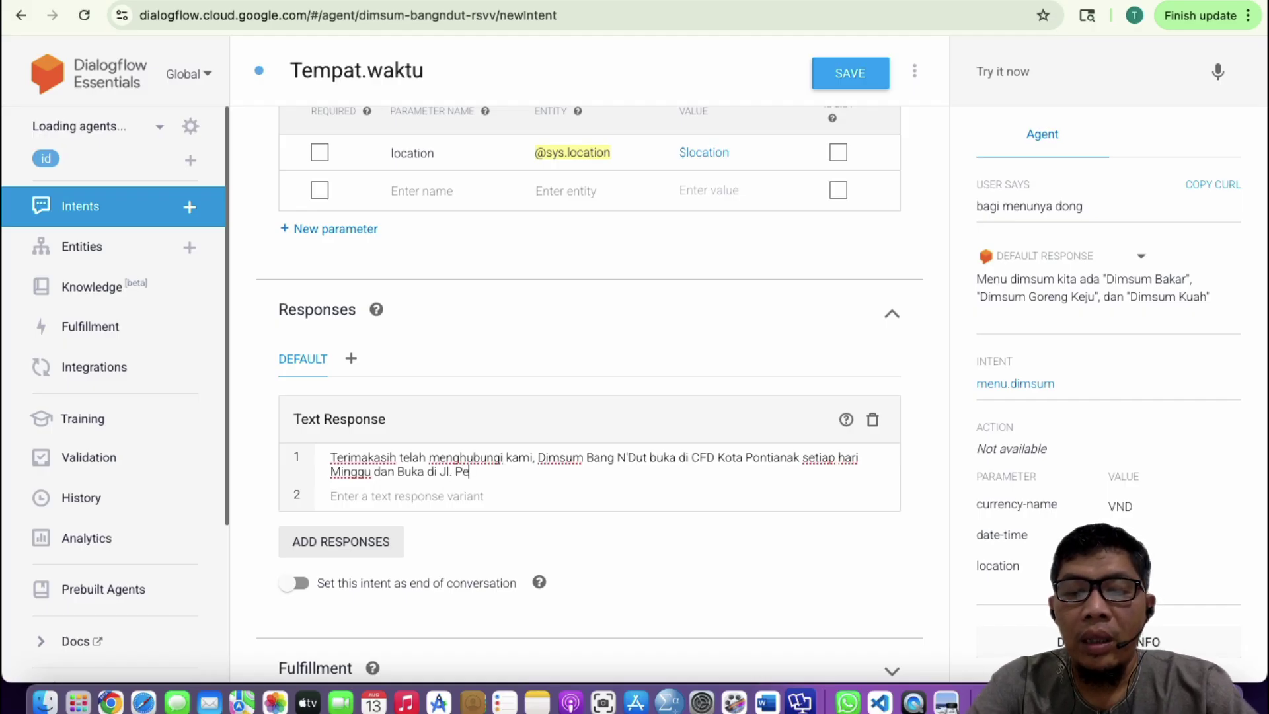
type(". Bug")
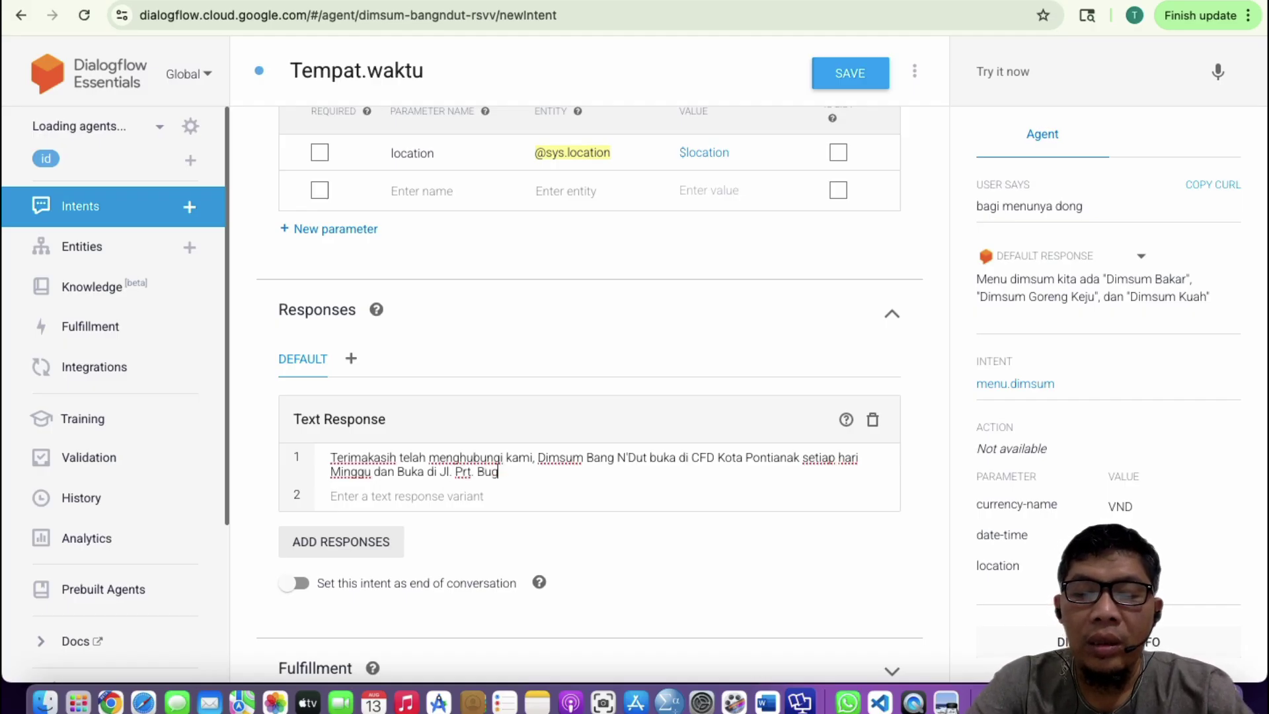
type("is gg. ")
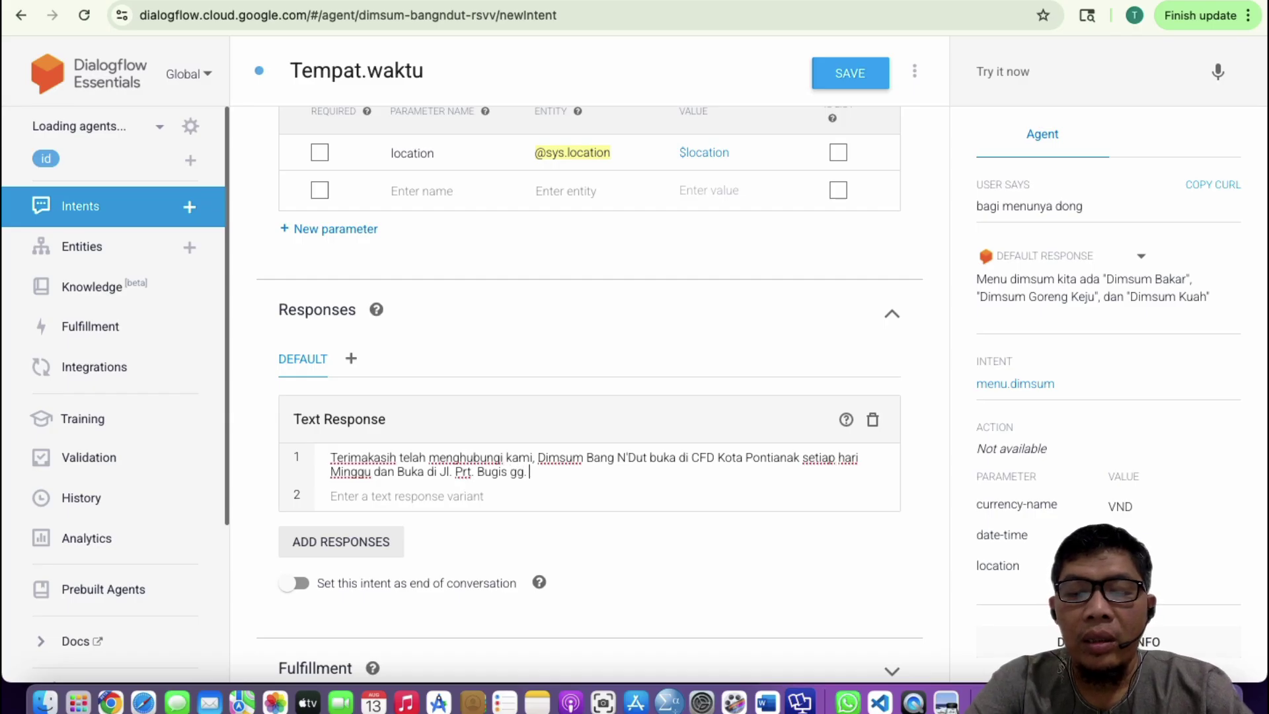
type("Akasia ")
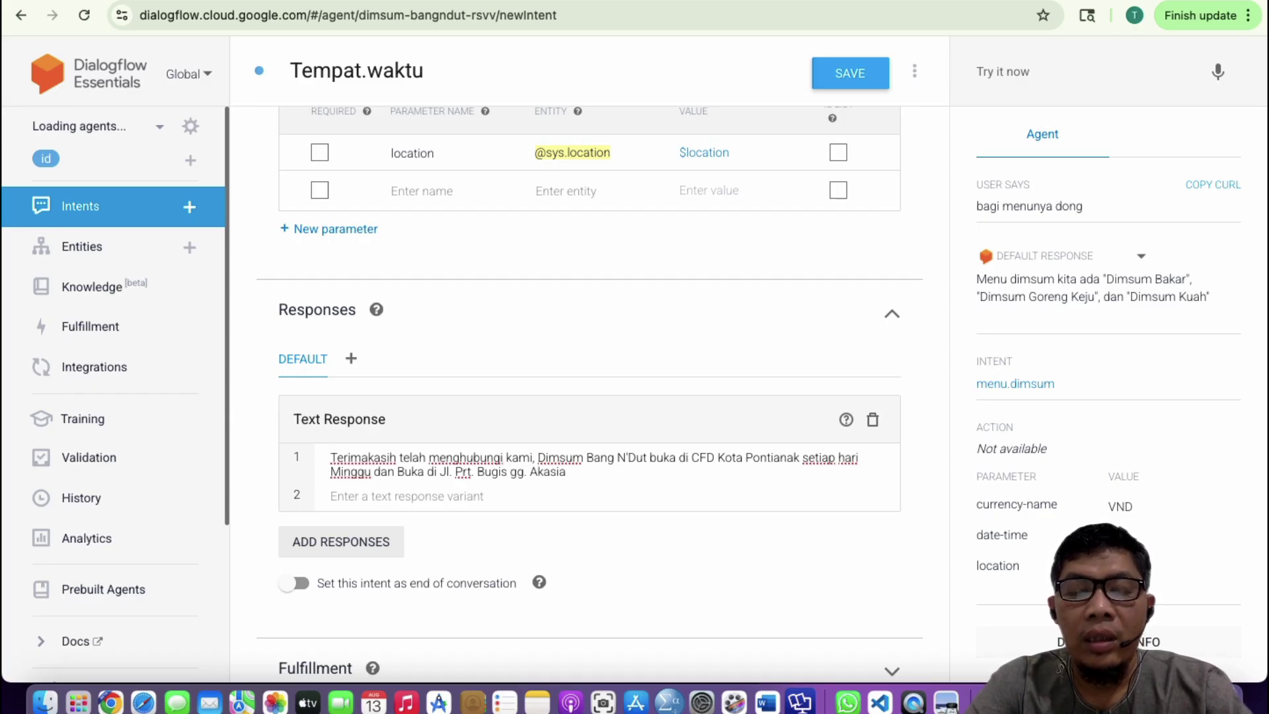
type("setiap ha")
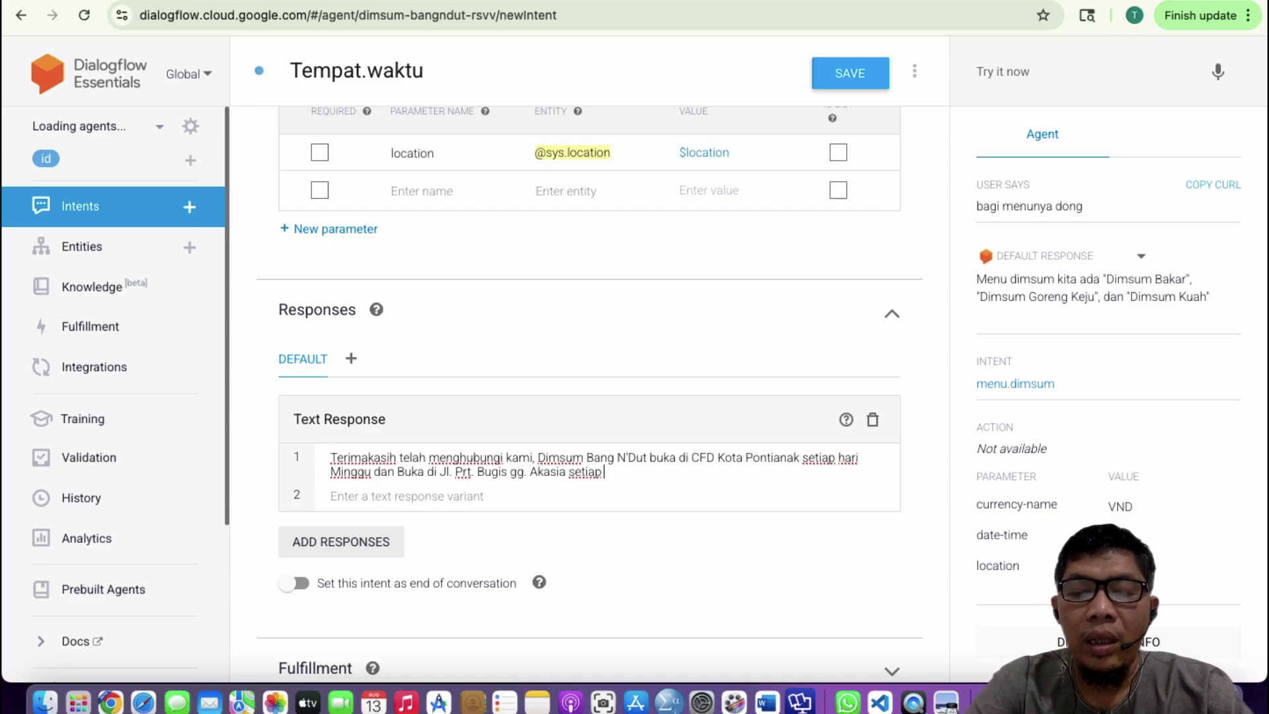
type("ri ")
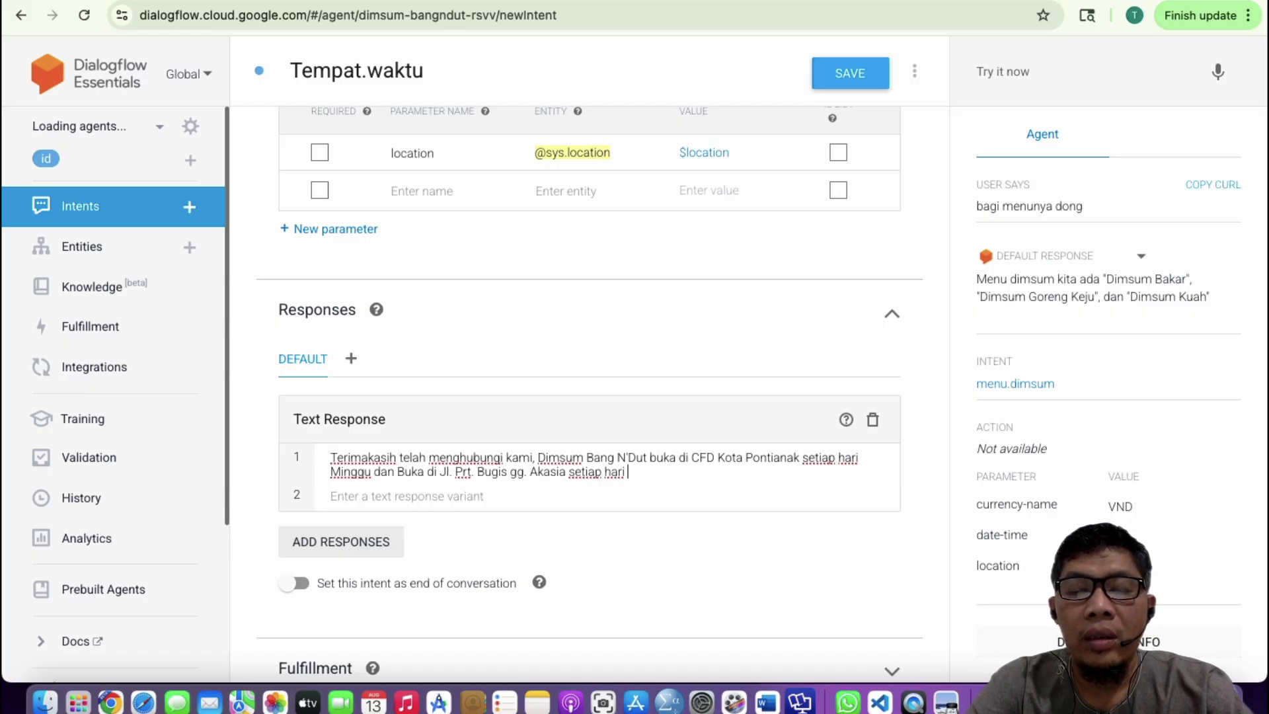
type("Pukul")
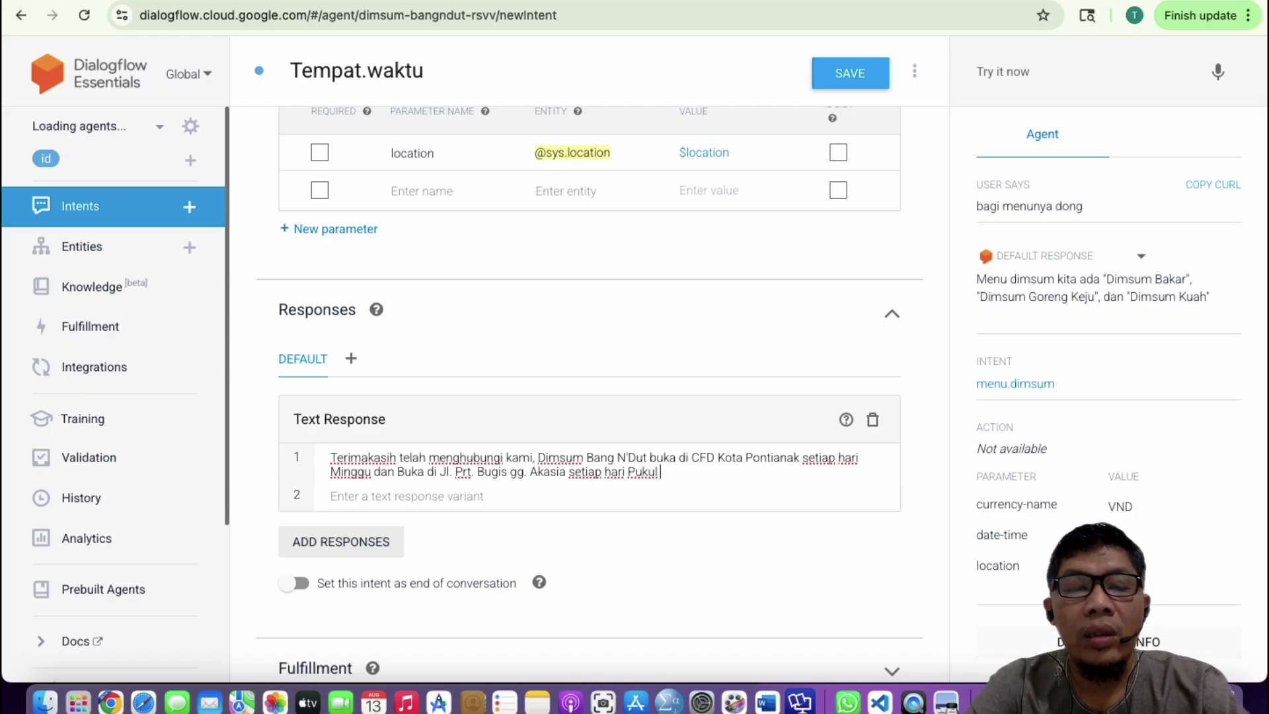
type(" 08")
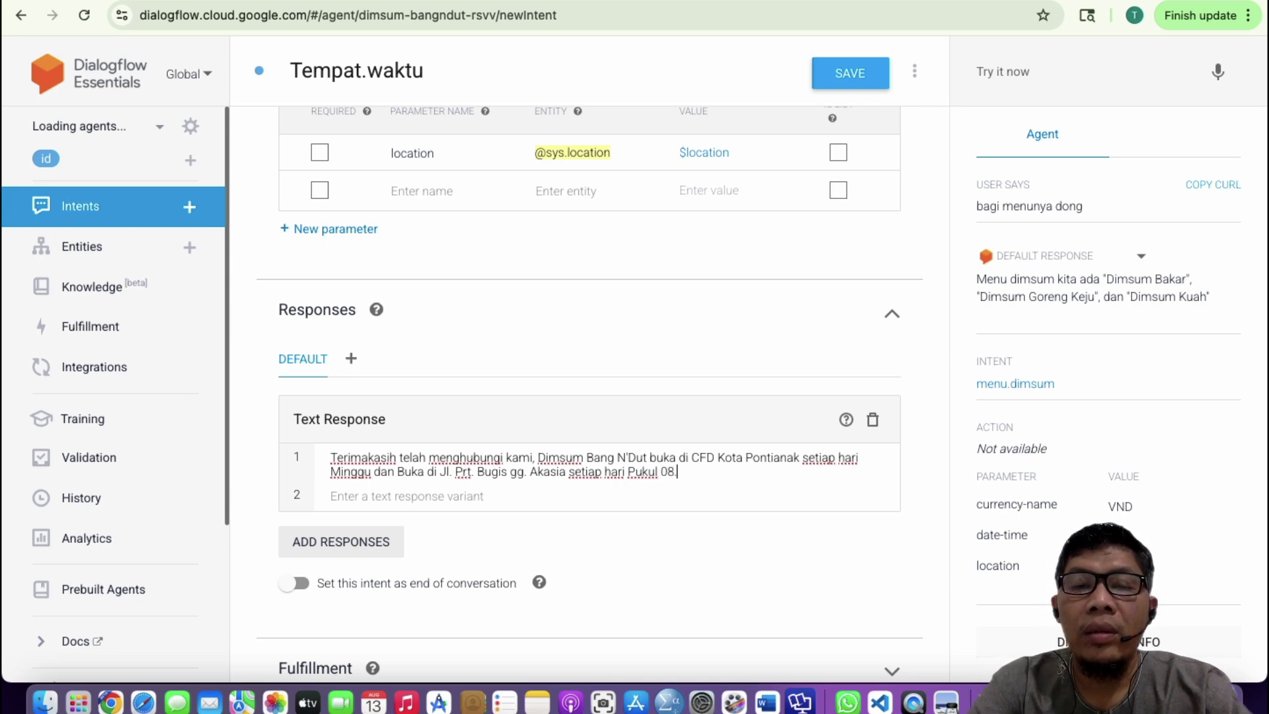
key("BackSpace")
key("BackSpace")
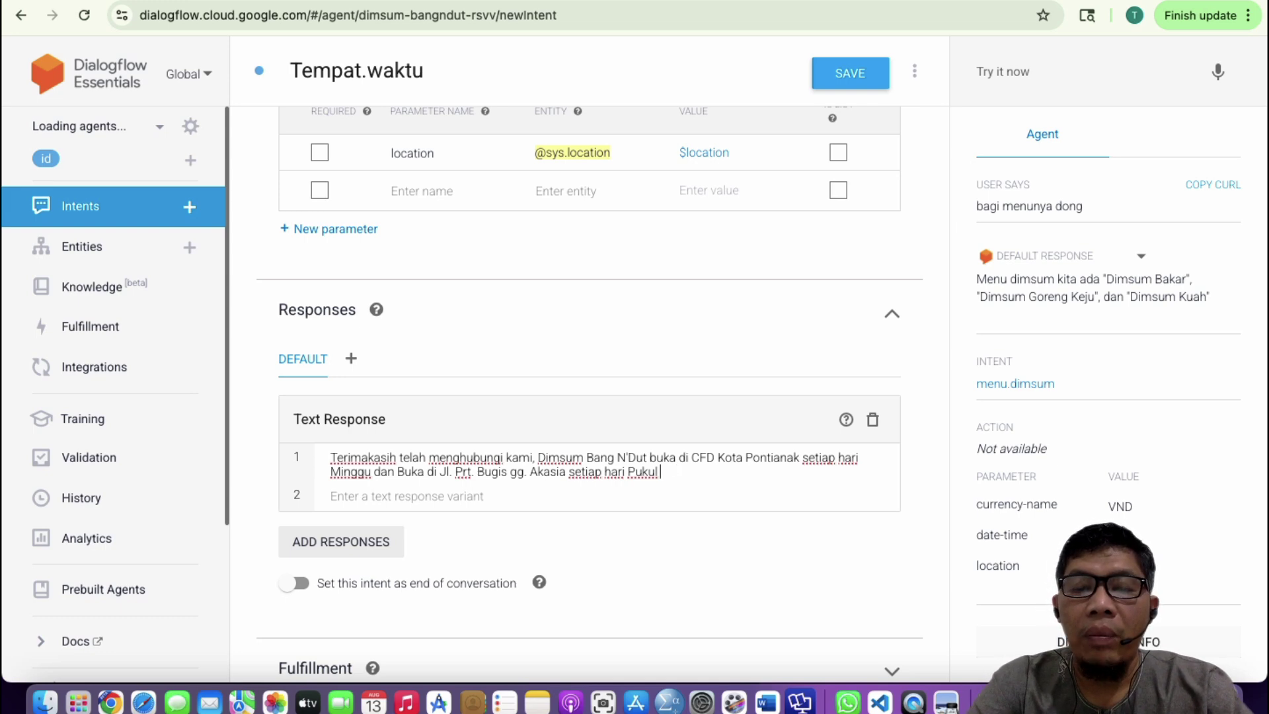
type("08.00")
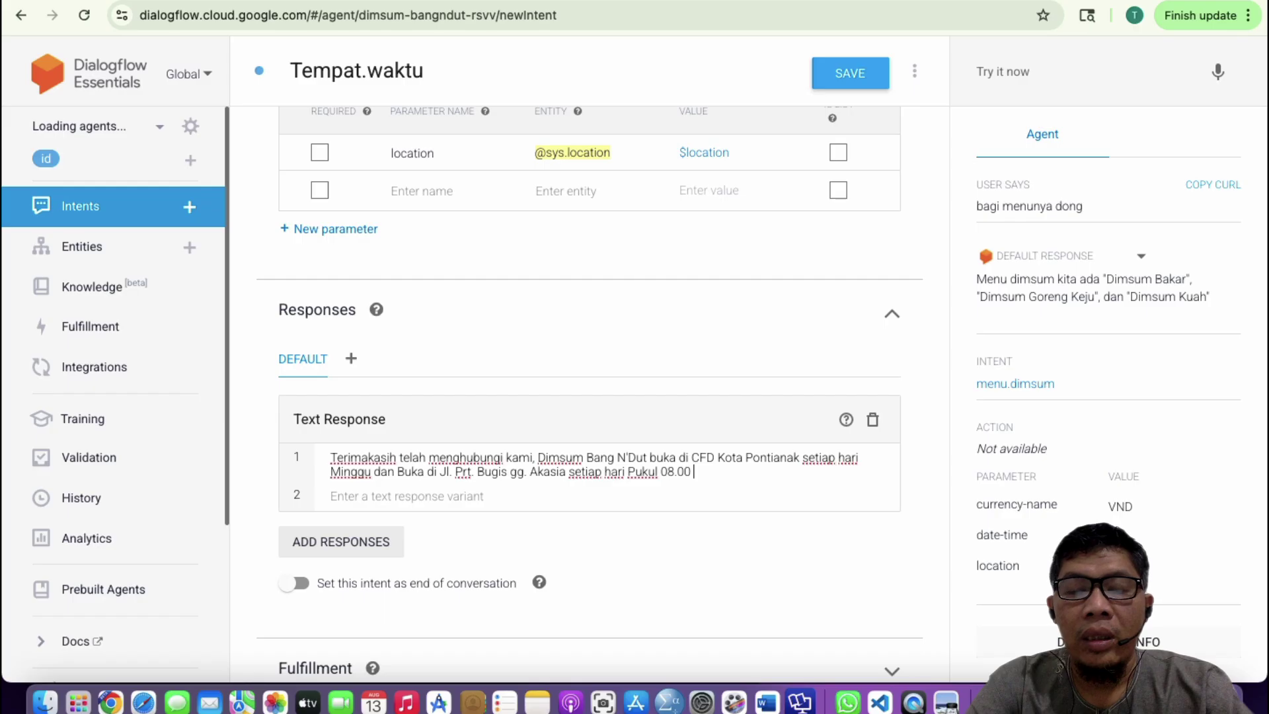
type("pagi")
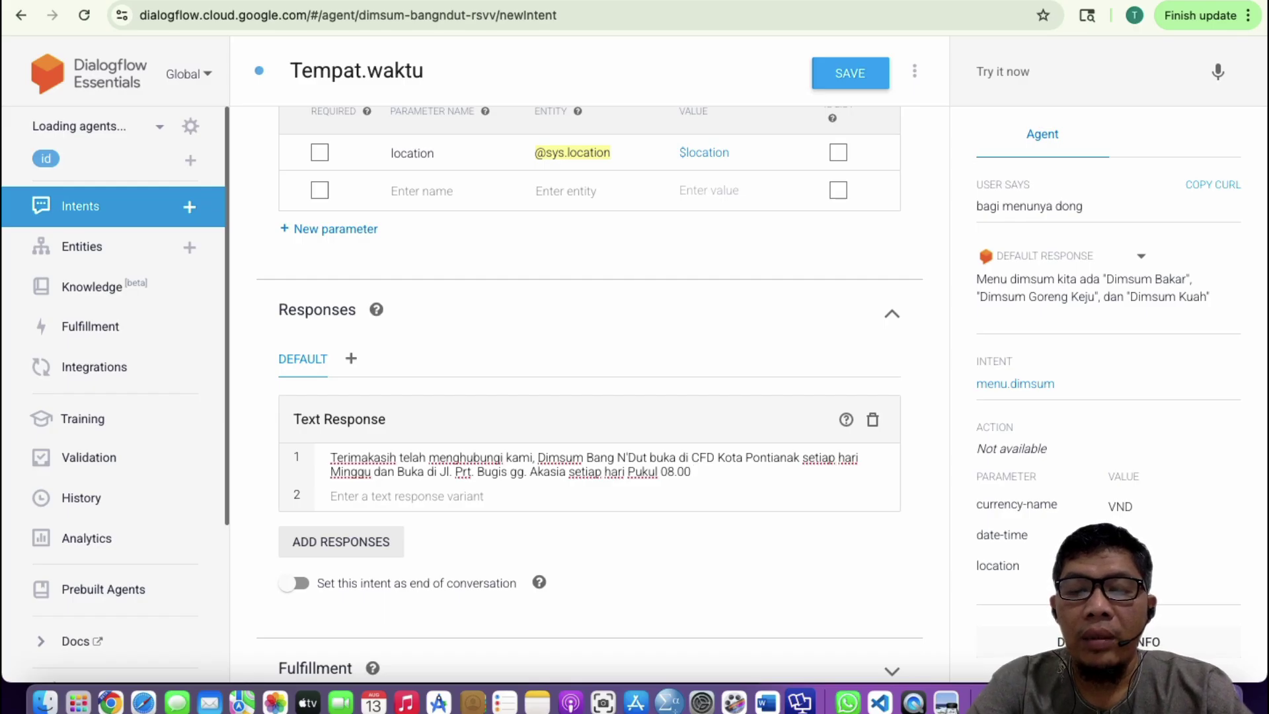
type(" hingg")
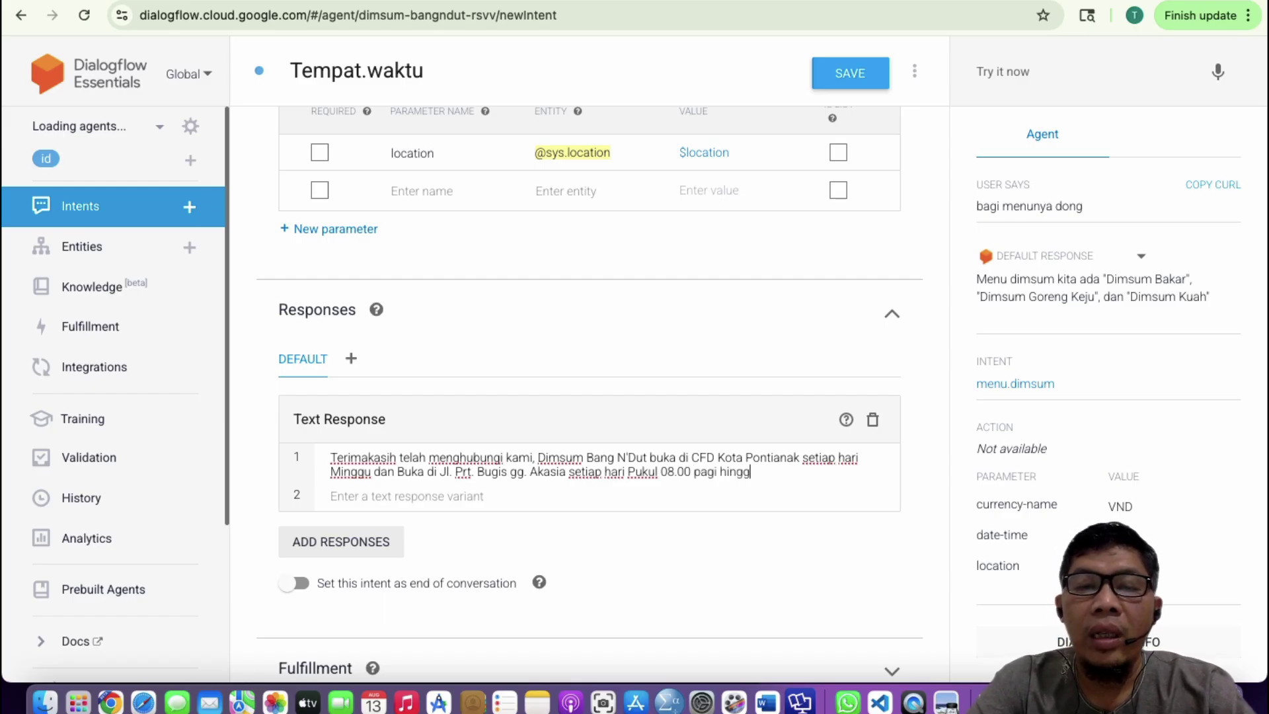
type("a puku")
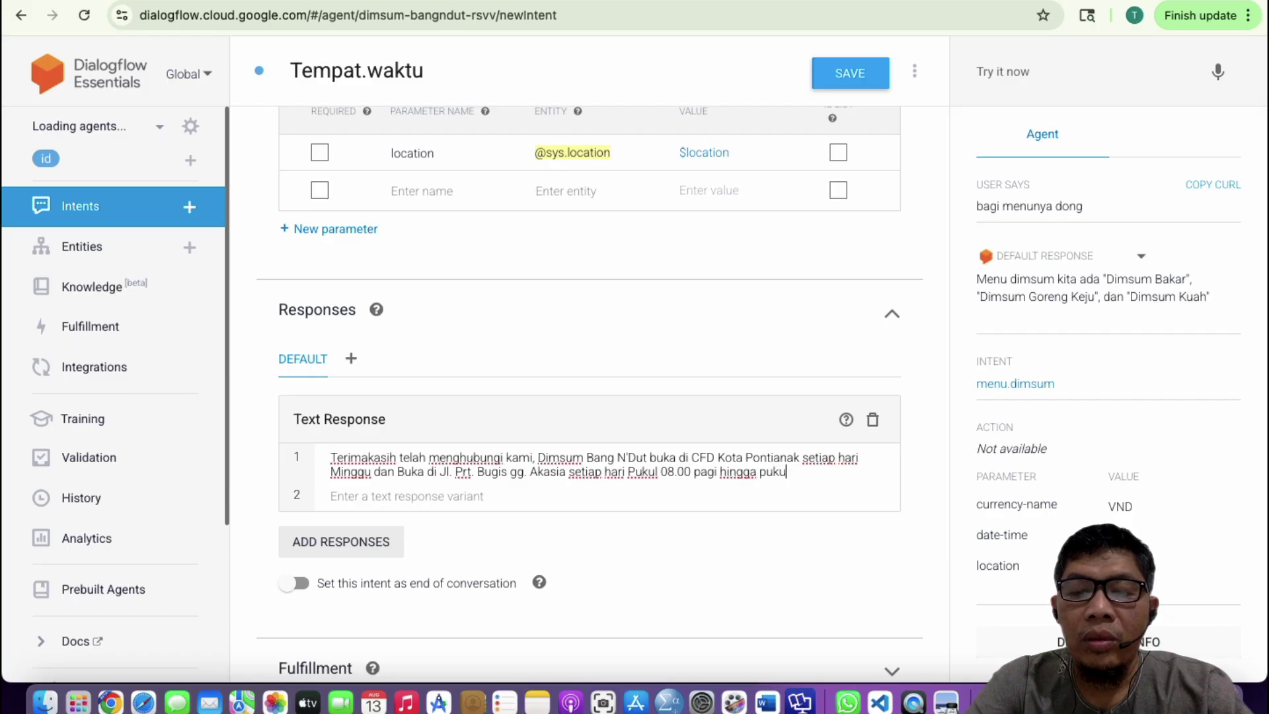
type("l 5")
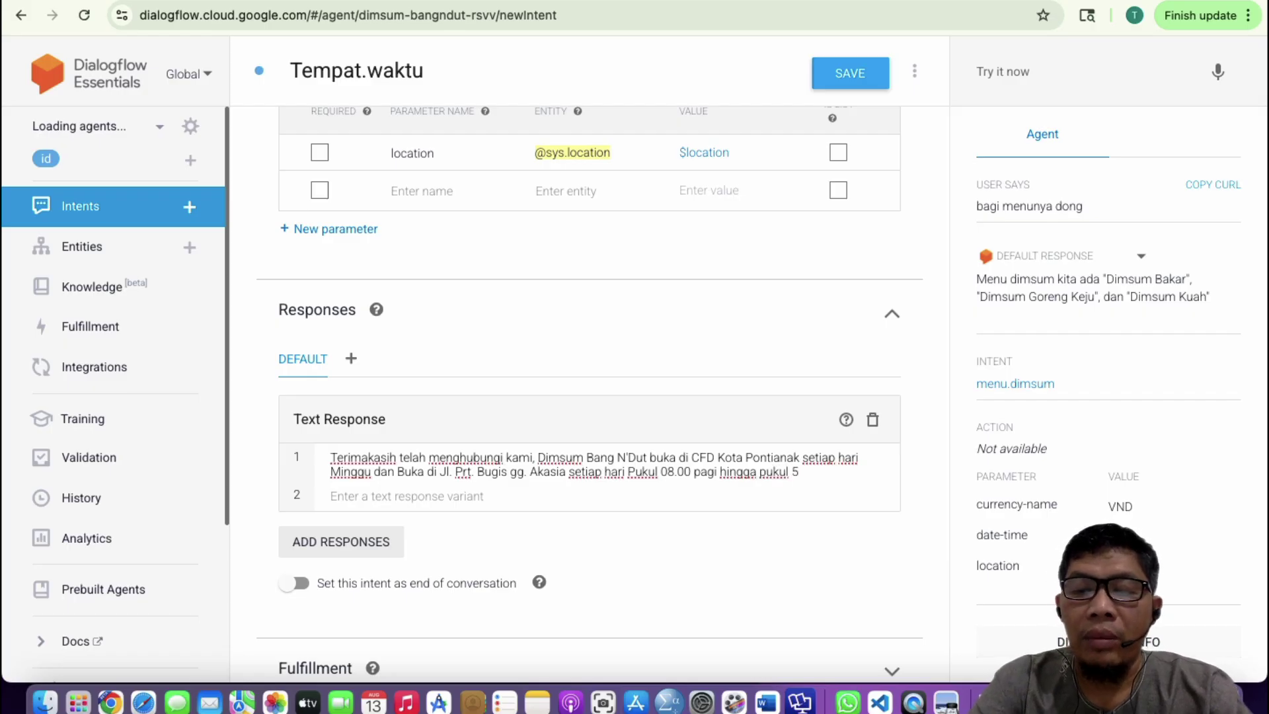
key("BackSpace")
type("05.00")
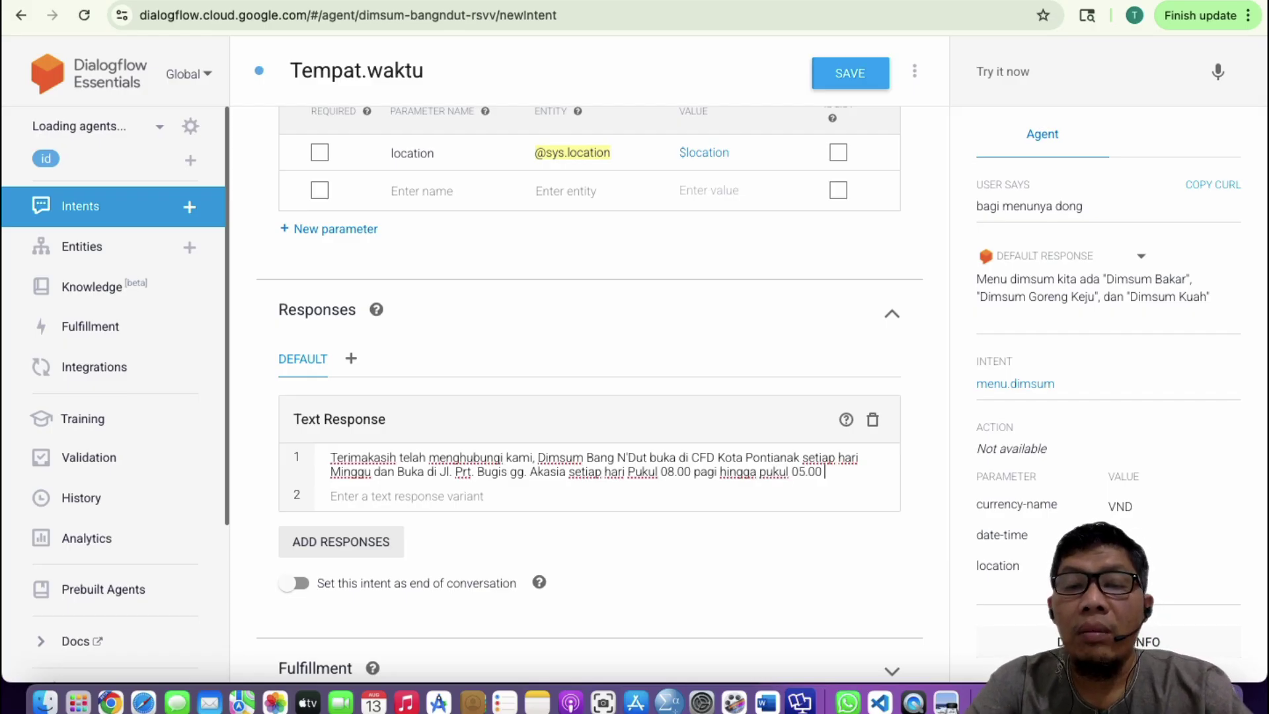
type(" sore")
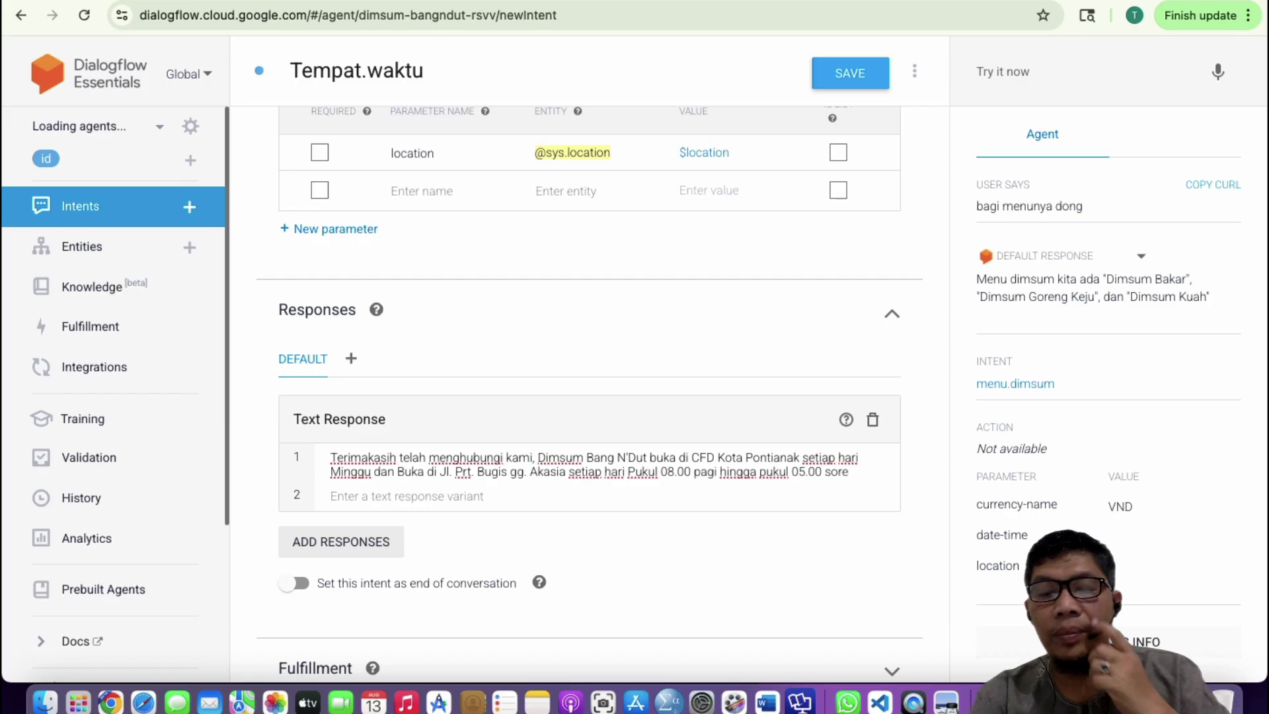
type(".")
type(" A")
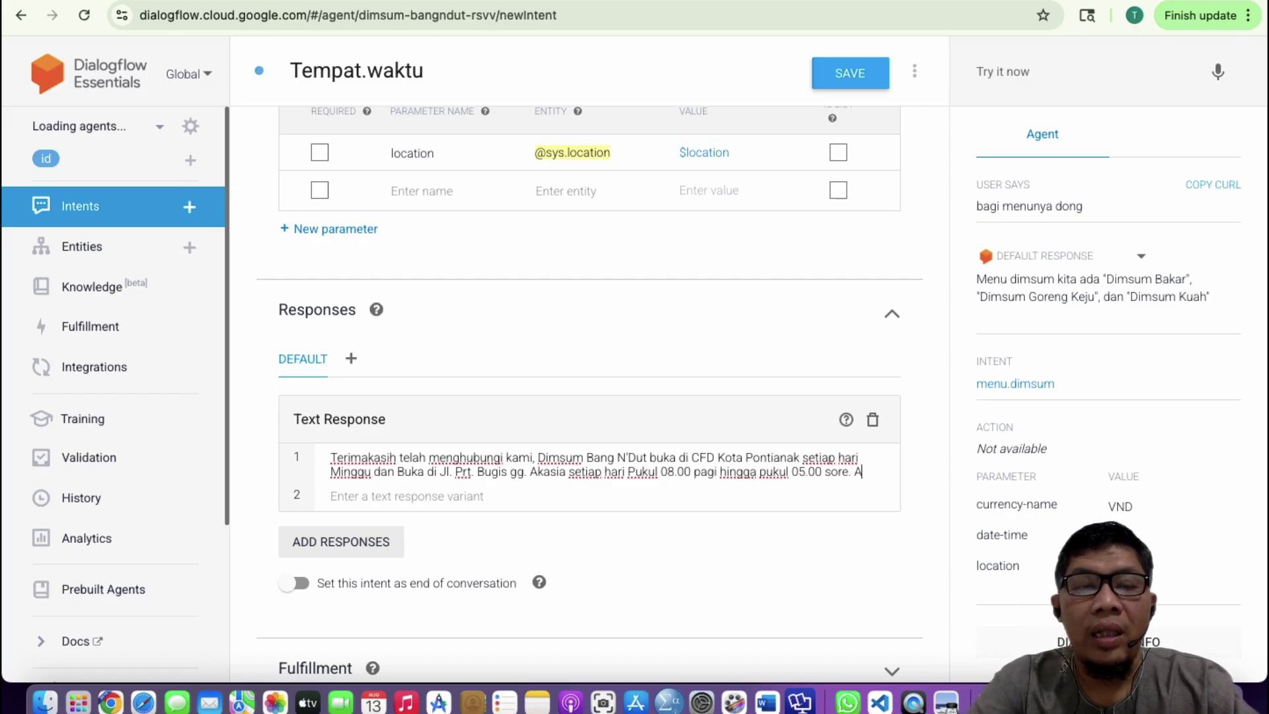
type("da yang")
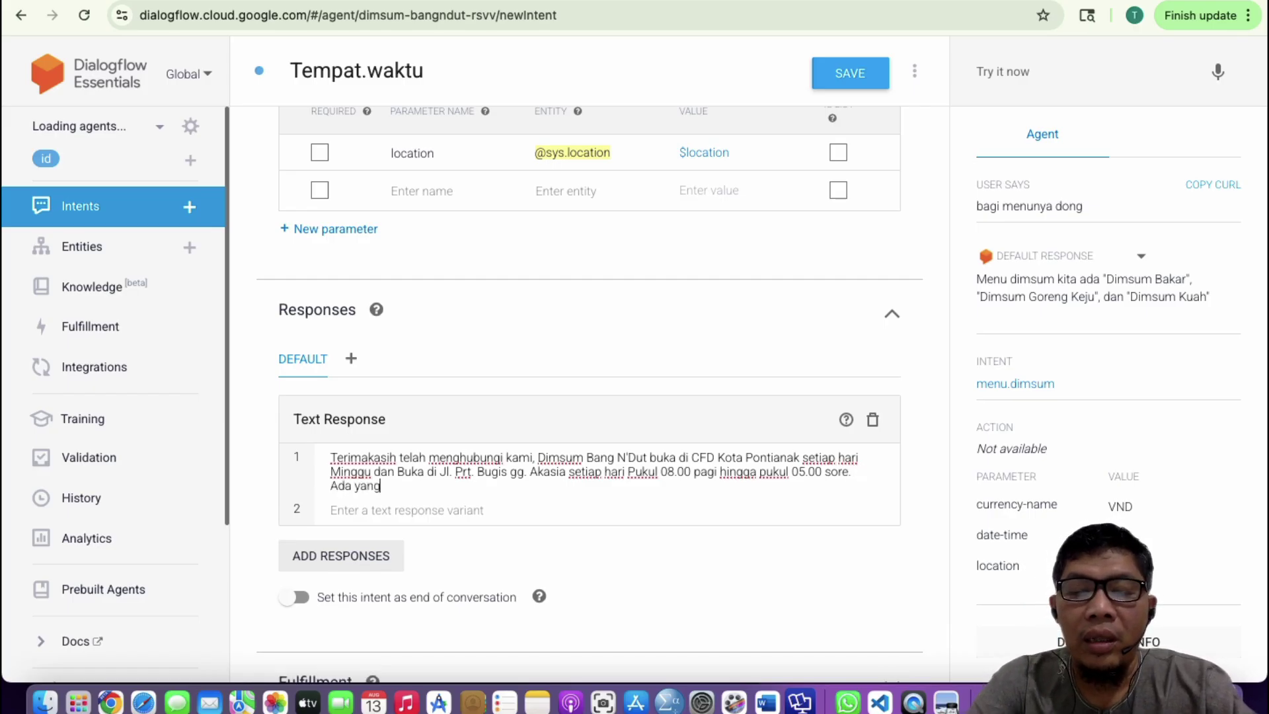
type(" bisa kami bantu?")
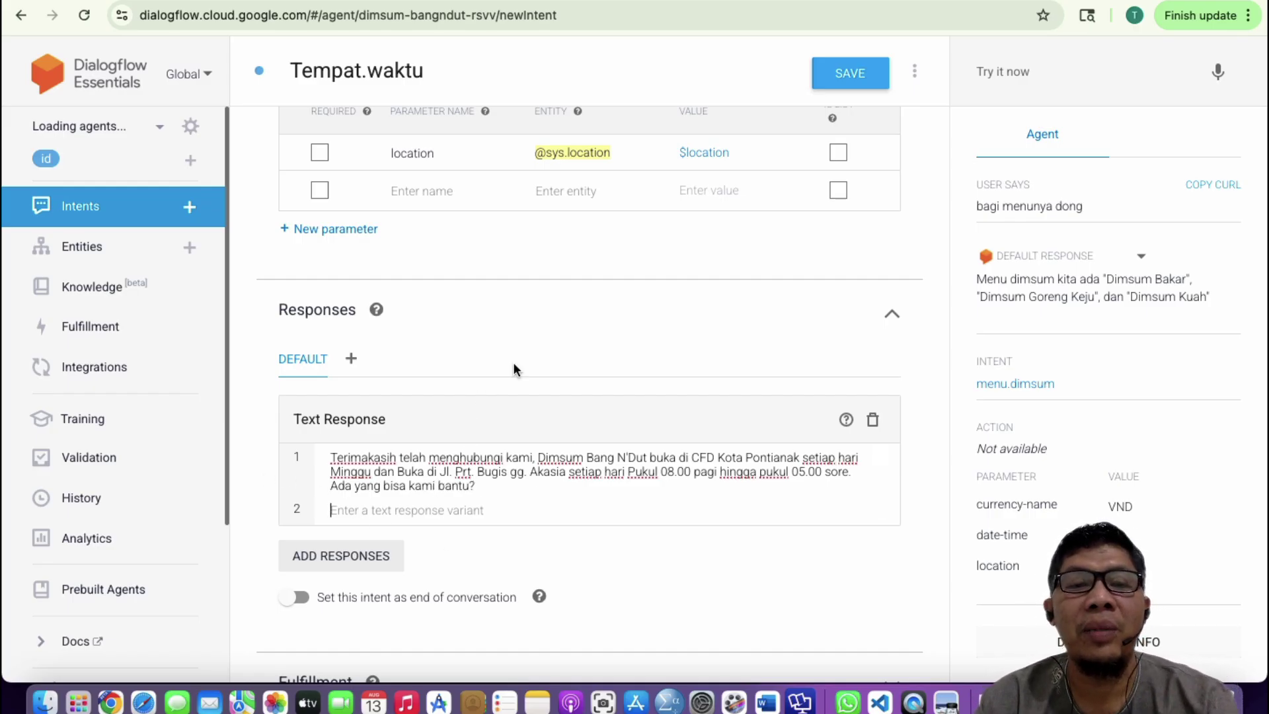
scroll(532, 338, "up", 2)
scroll(532, 338, "up", 6)
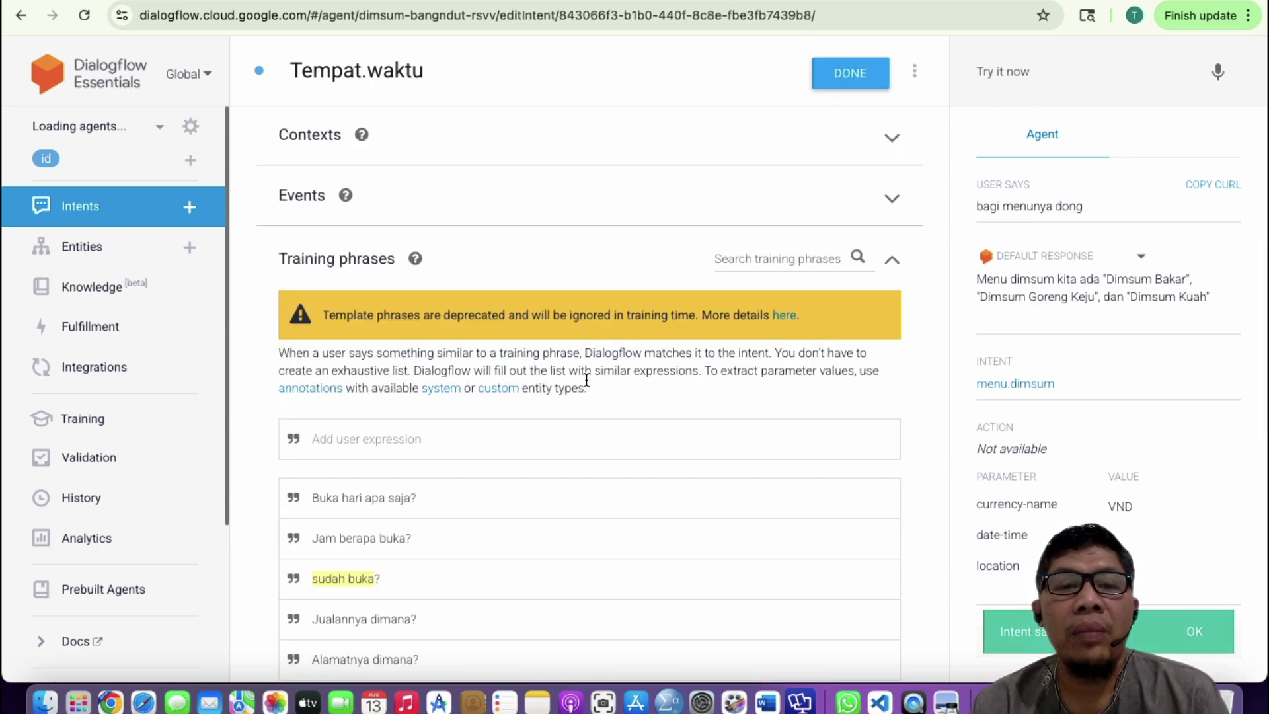
- Send the test query 'sudah buka?' to the agent in Try it now
scroll(573, 396, "down", 2)
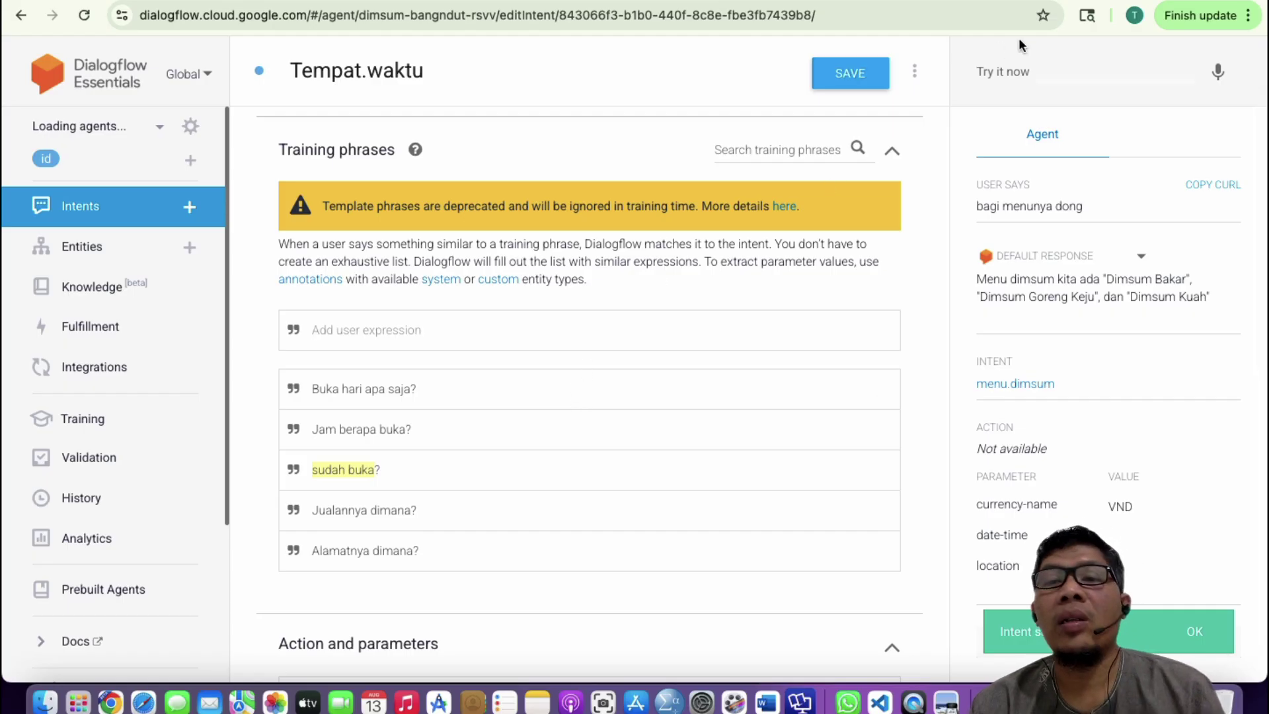
left_click(1018, 69)
type("sud")
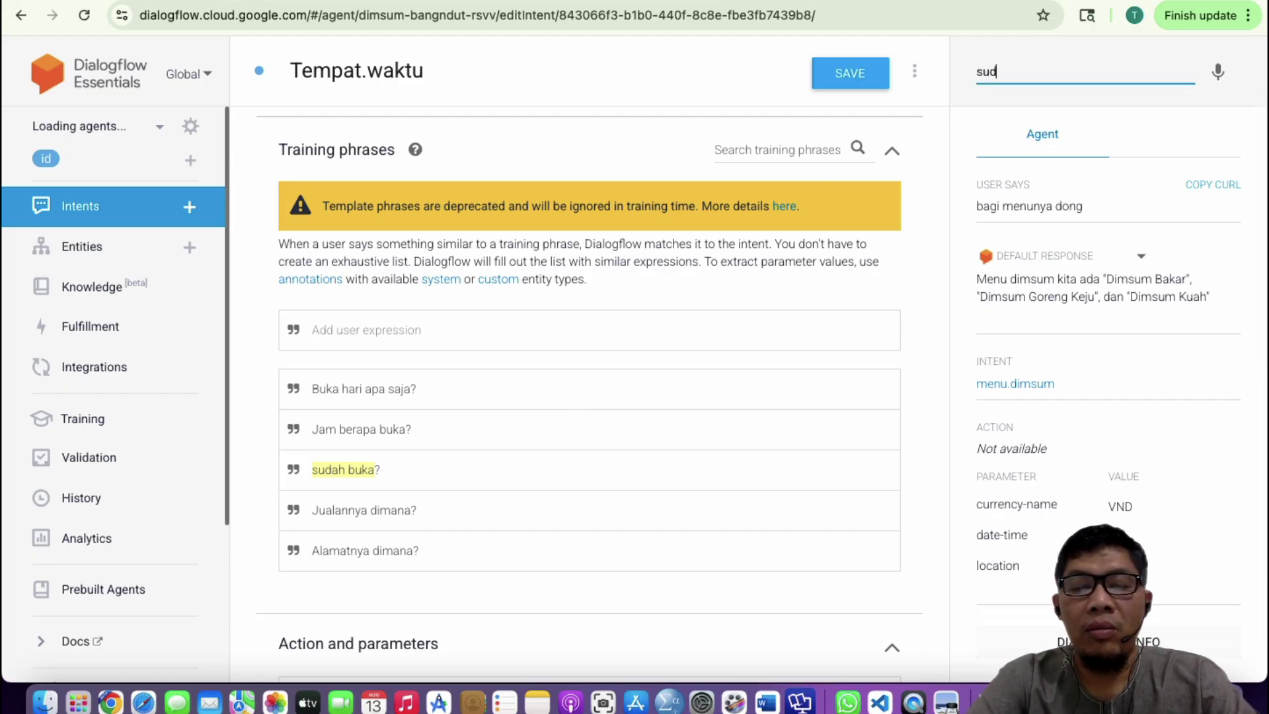
type("ah buka?")
key("Return")
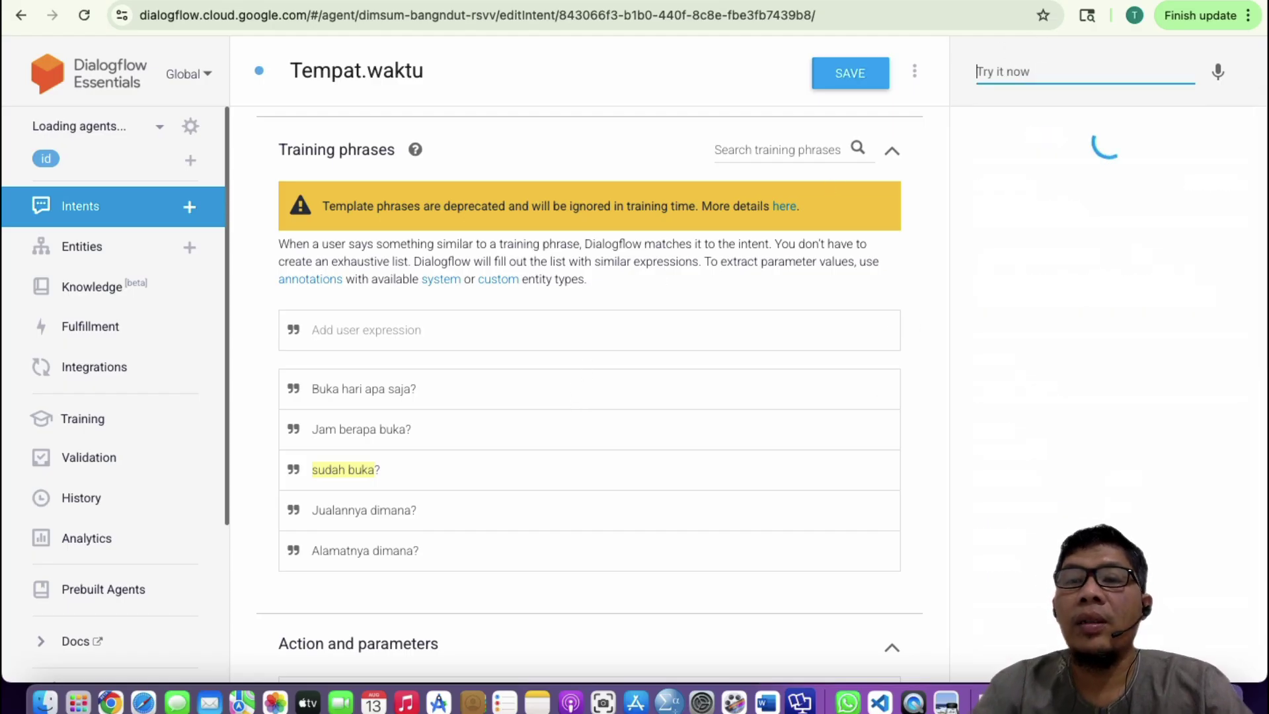
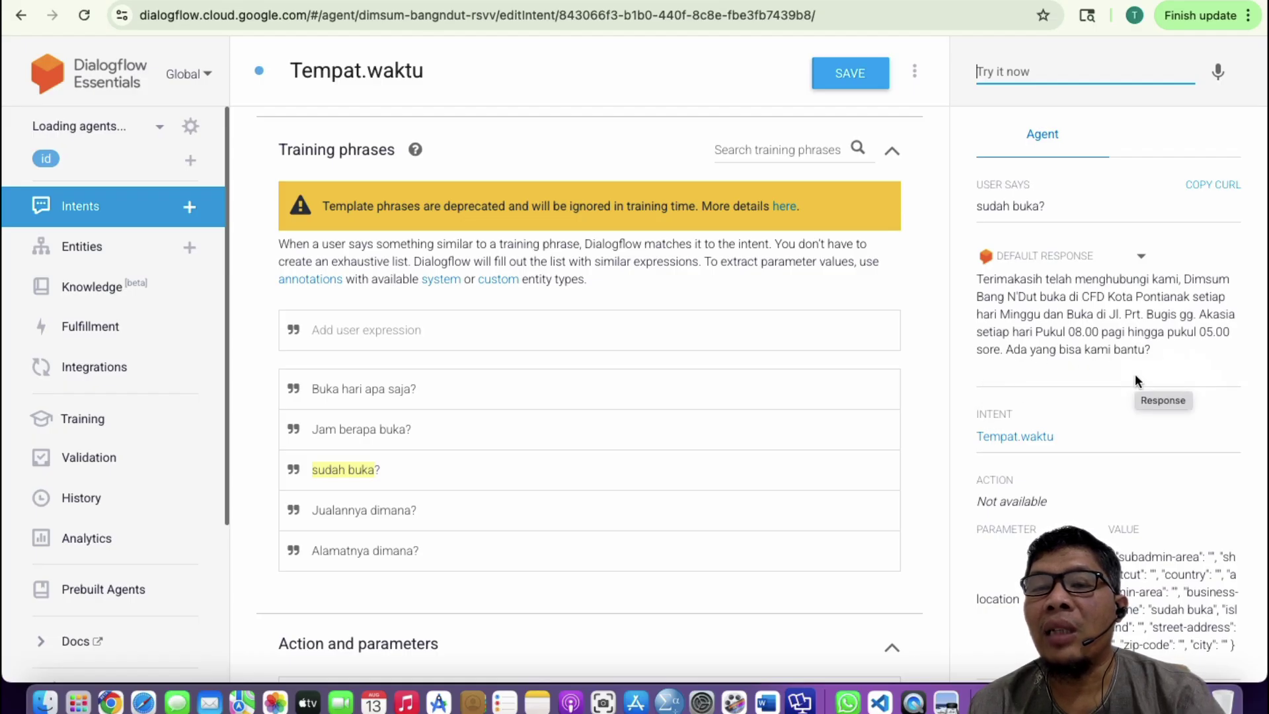
- Look over the Tempat.waktu intent, then head to Entities, triggering the unsaved-changes prompt
scroll(643, 411, "down", 10)
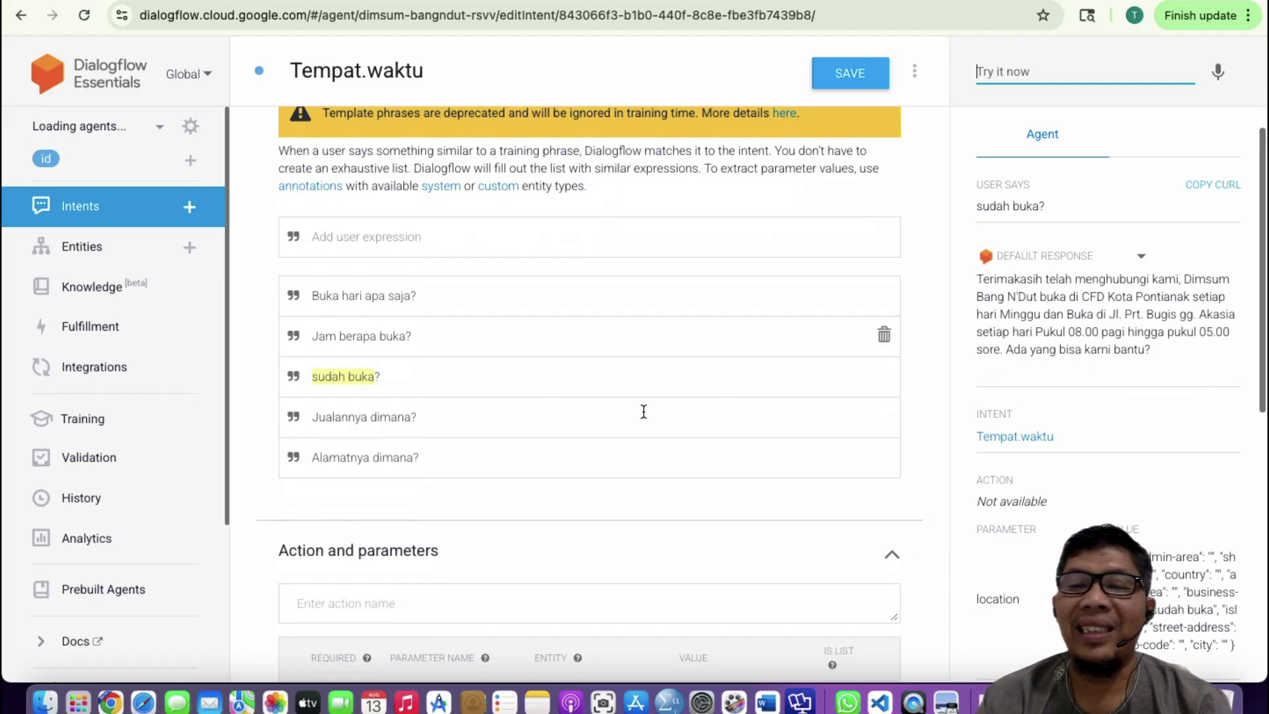
scroll(643, 411, "up", 10)
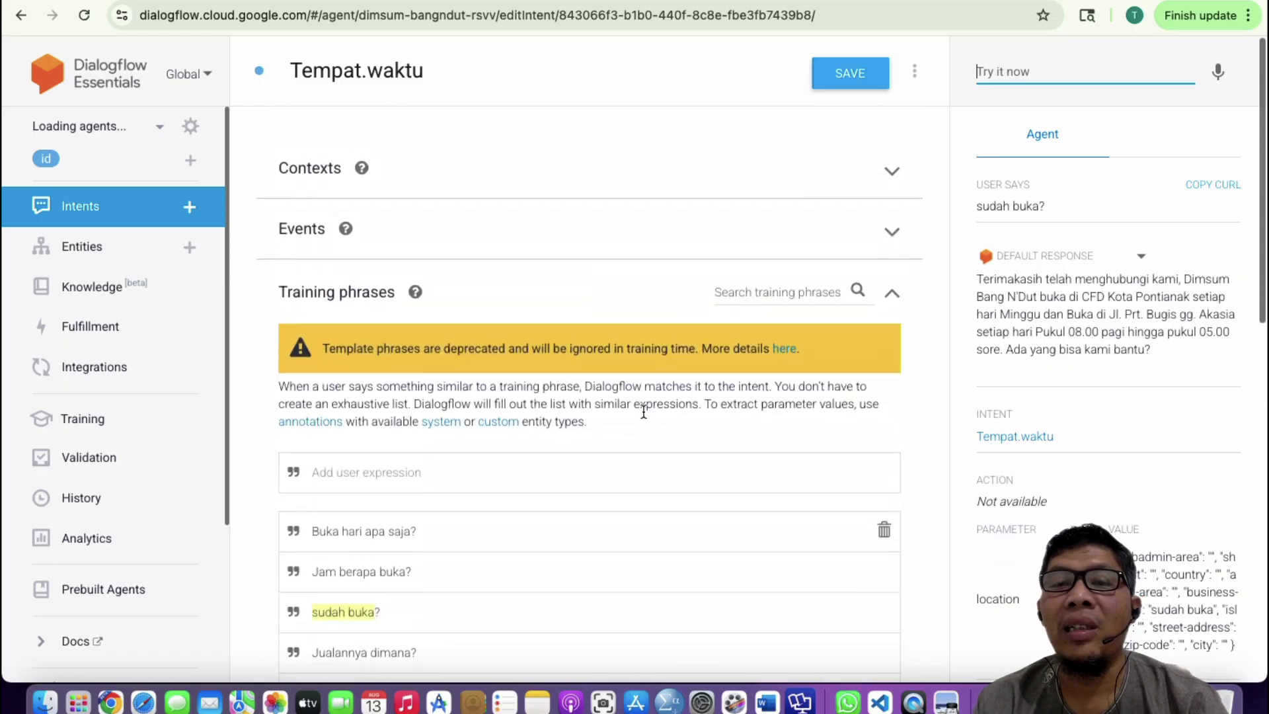
scroll(380, 470, "down", 3)
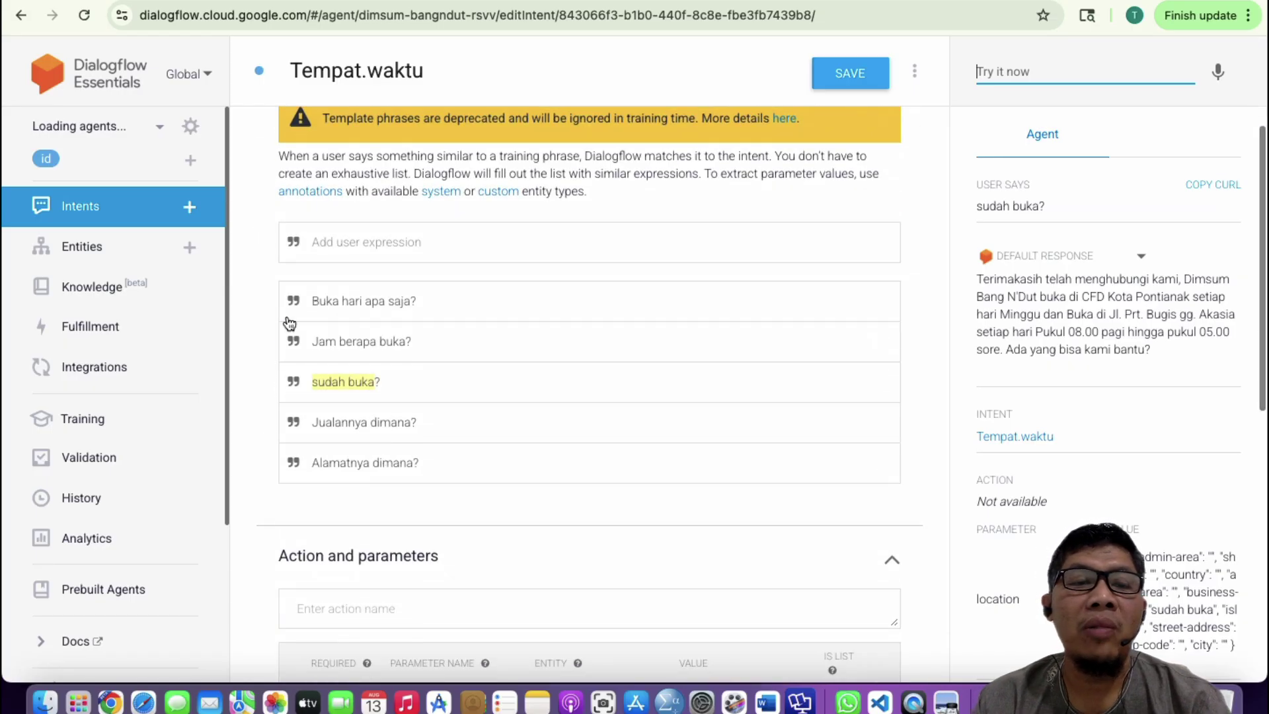
scroll(379, 389, "down", 5)
scroll(379, 393, "down", 5)
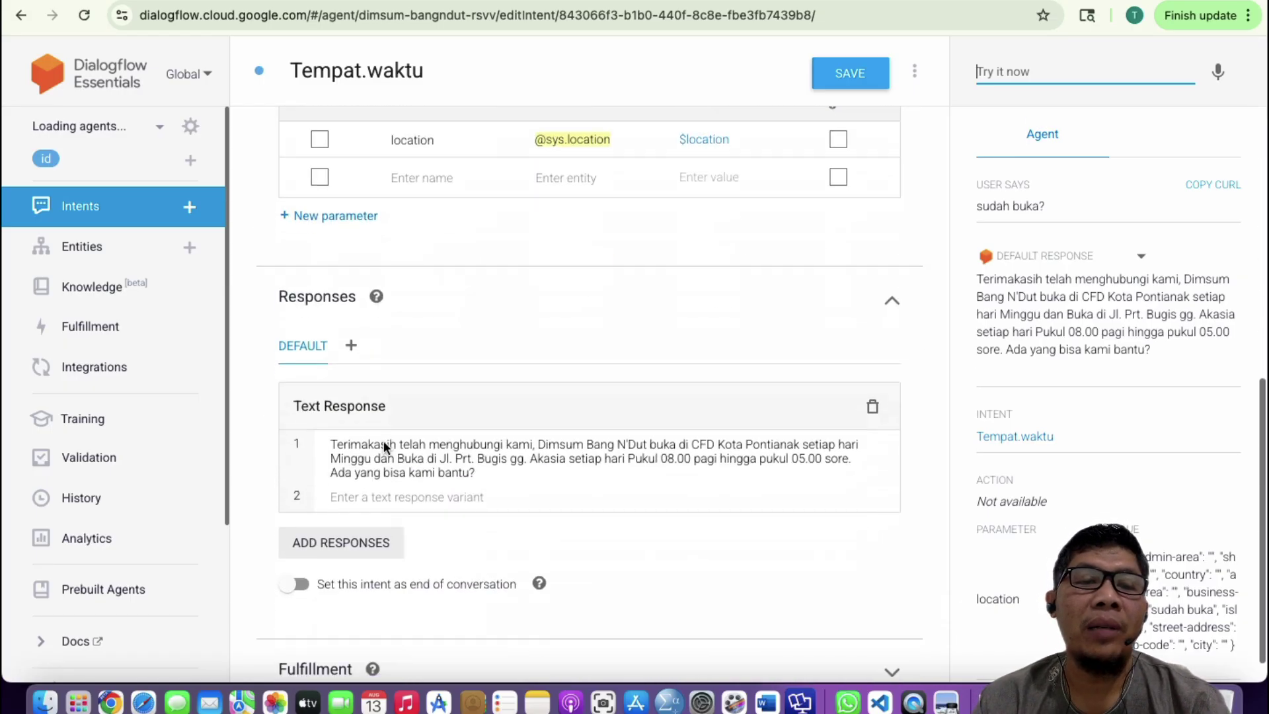
scroll(383, 441, "up", 10)
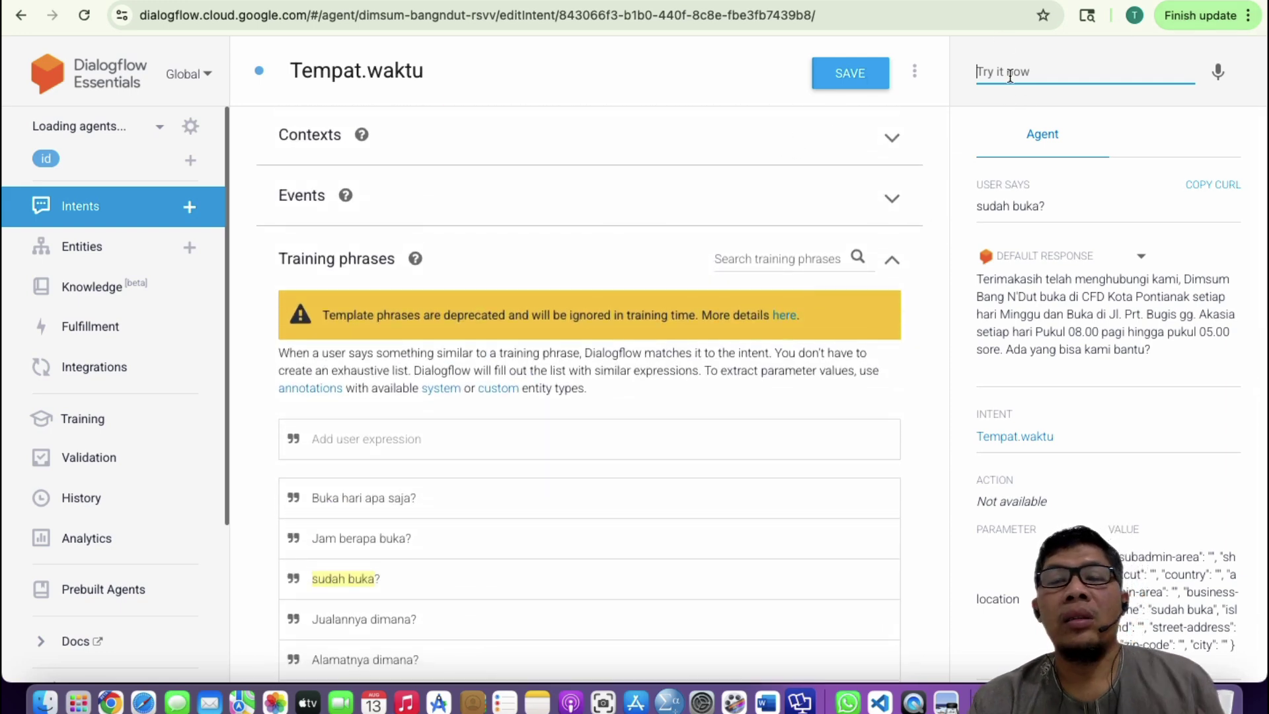
left_click(116, 253)
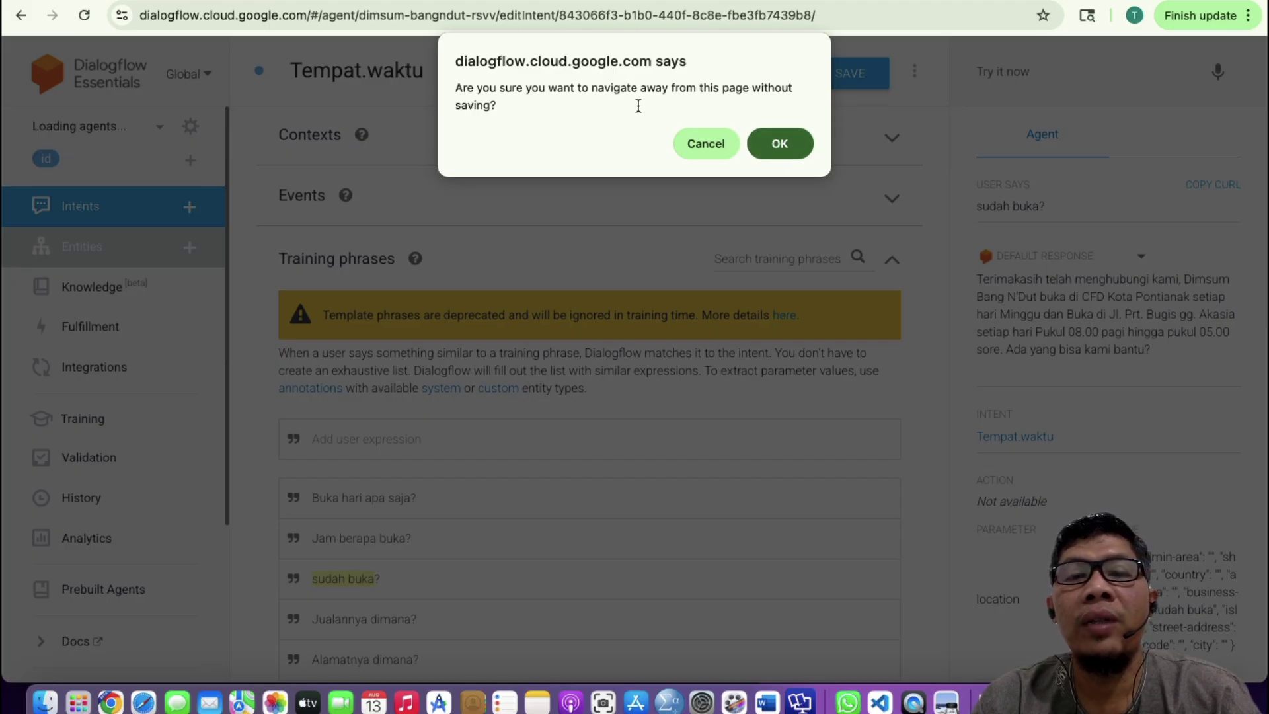
- Confirm leaving Tempat.waktu without saving to reach the empty Entities page
left_click(761, 139)
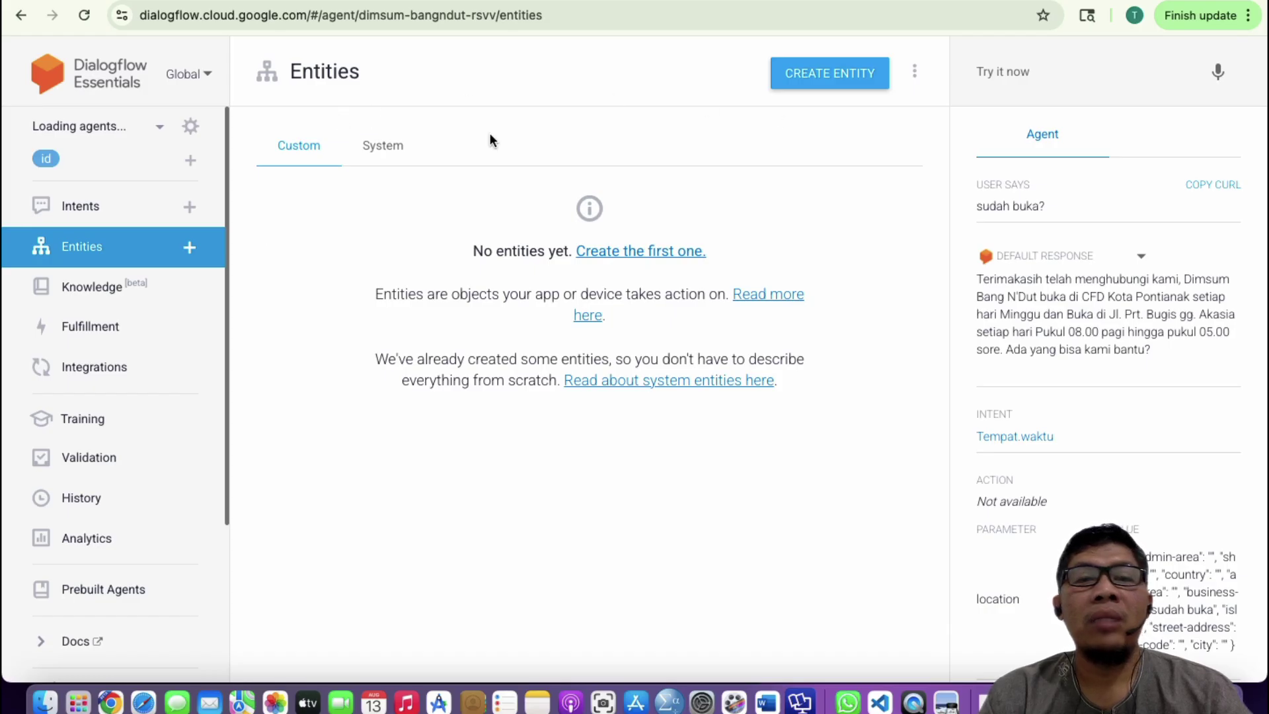
- Create a new entity and name it hargadimsum
left_click(839, 79)
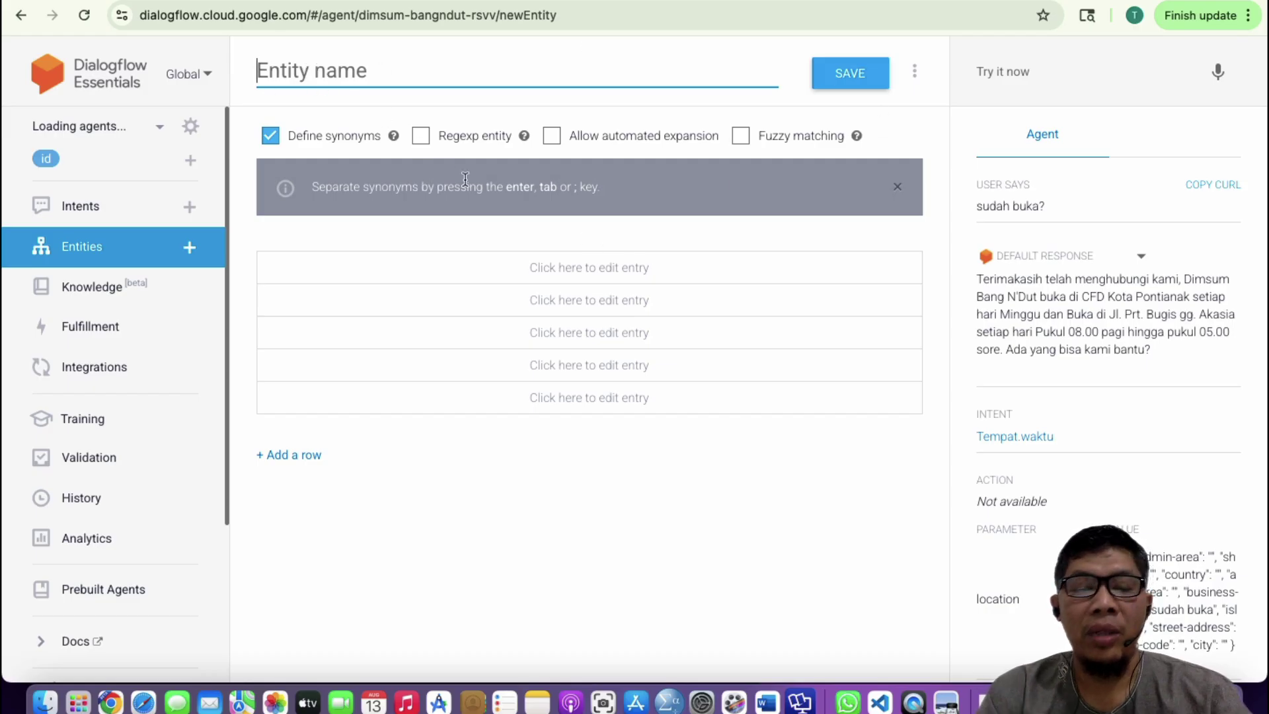
type("hara")
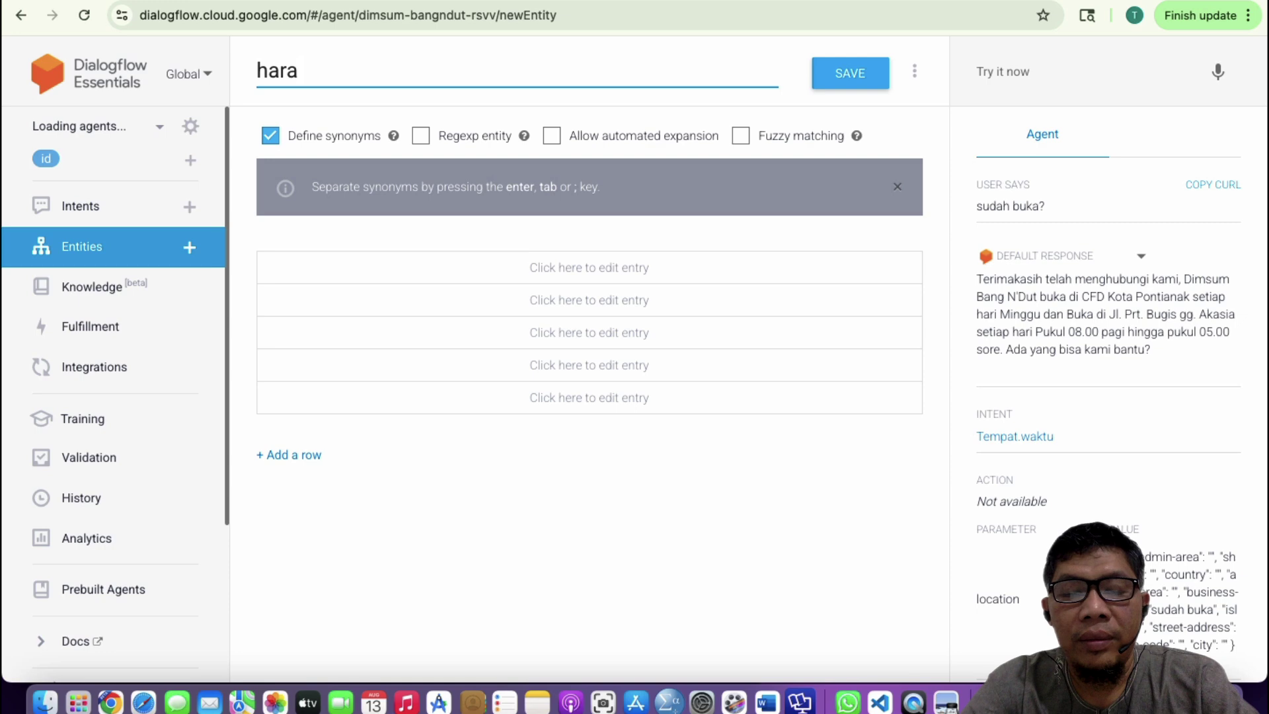
key("BackSpace")
type("ga")
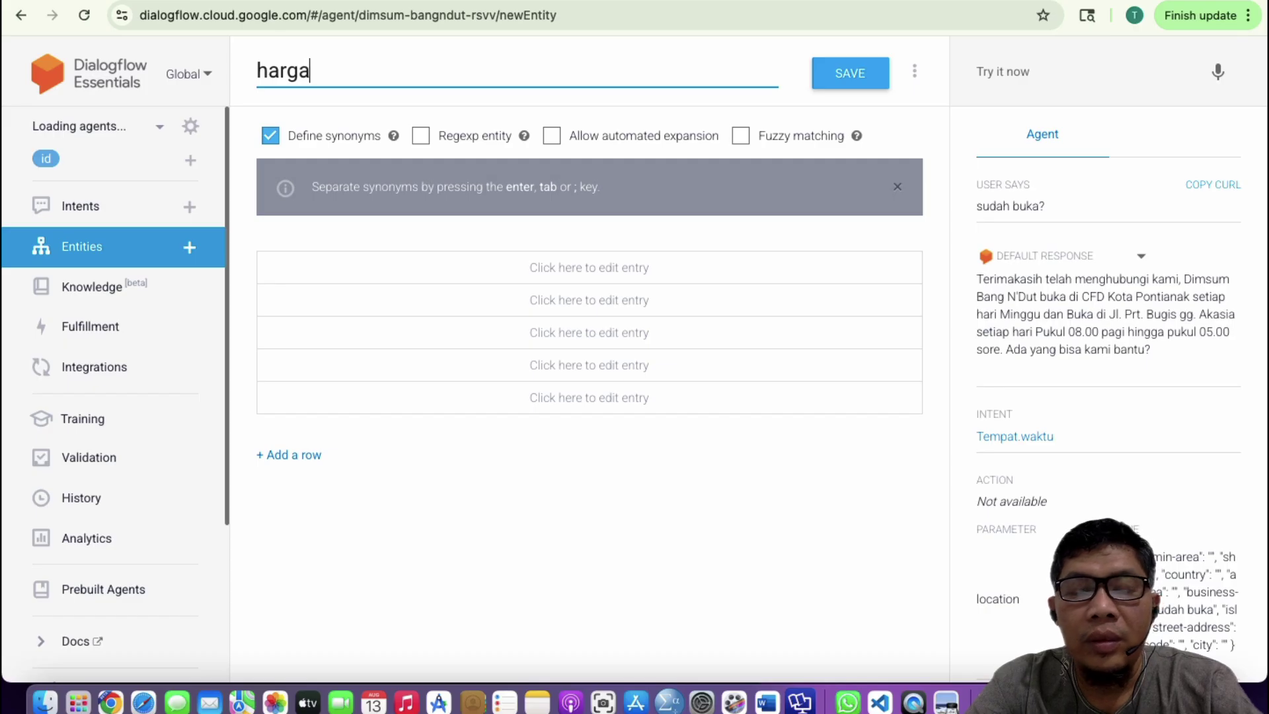
type("paket")
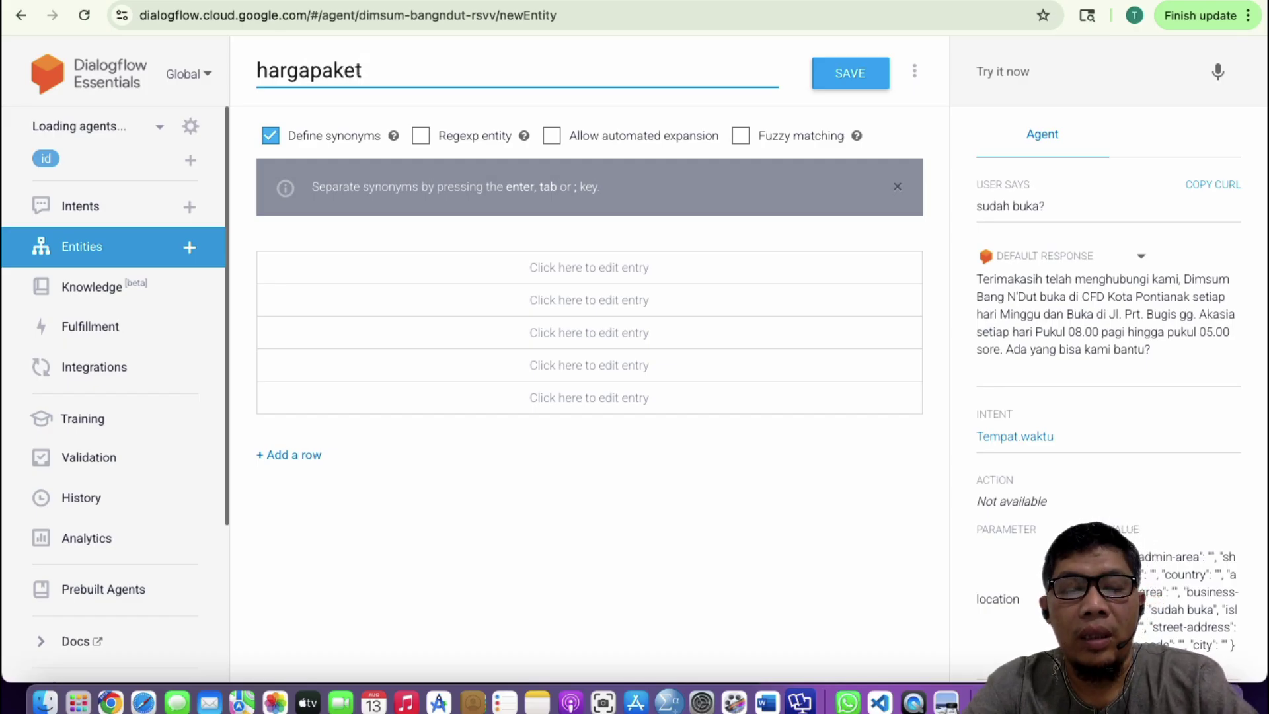
key("BackSpace")
key("BackSpace")
key("BackSpace")
key("BackSpace")
key("BackSpace")
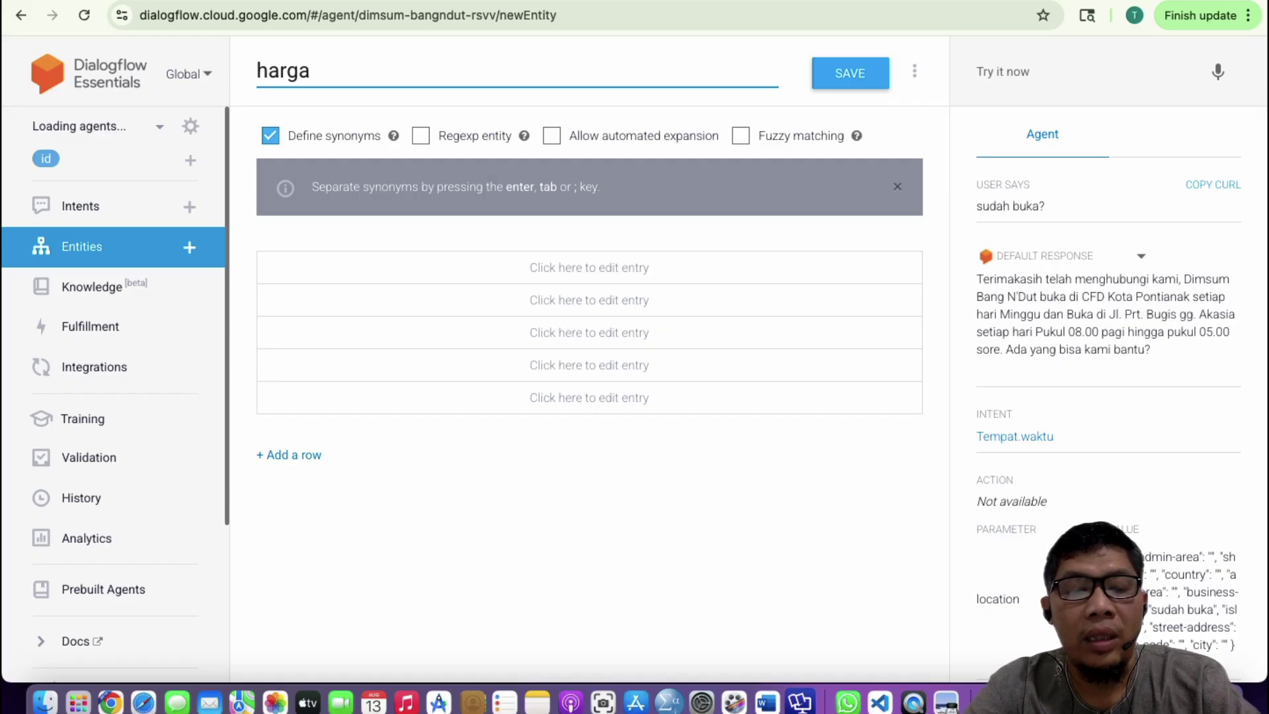
type("dimsum")
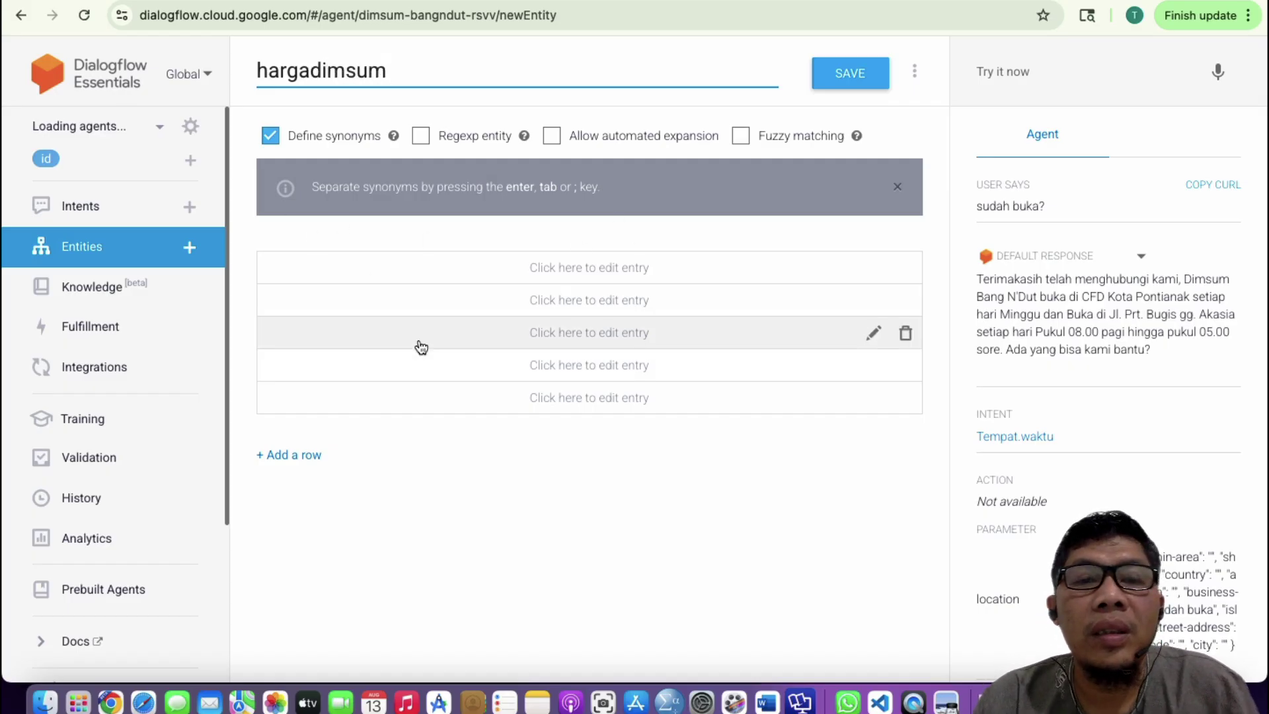
- Add the entry Dimsum Kuah and rename the entity to jenisdimsum
left_click(323, 274)
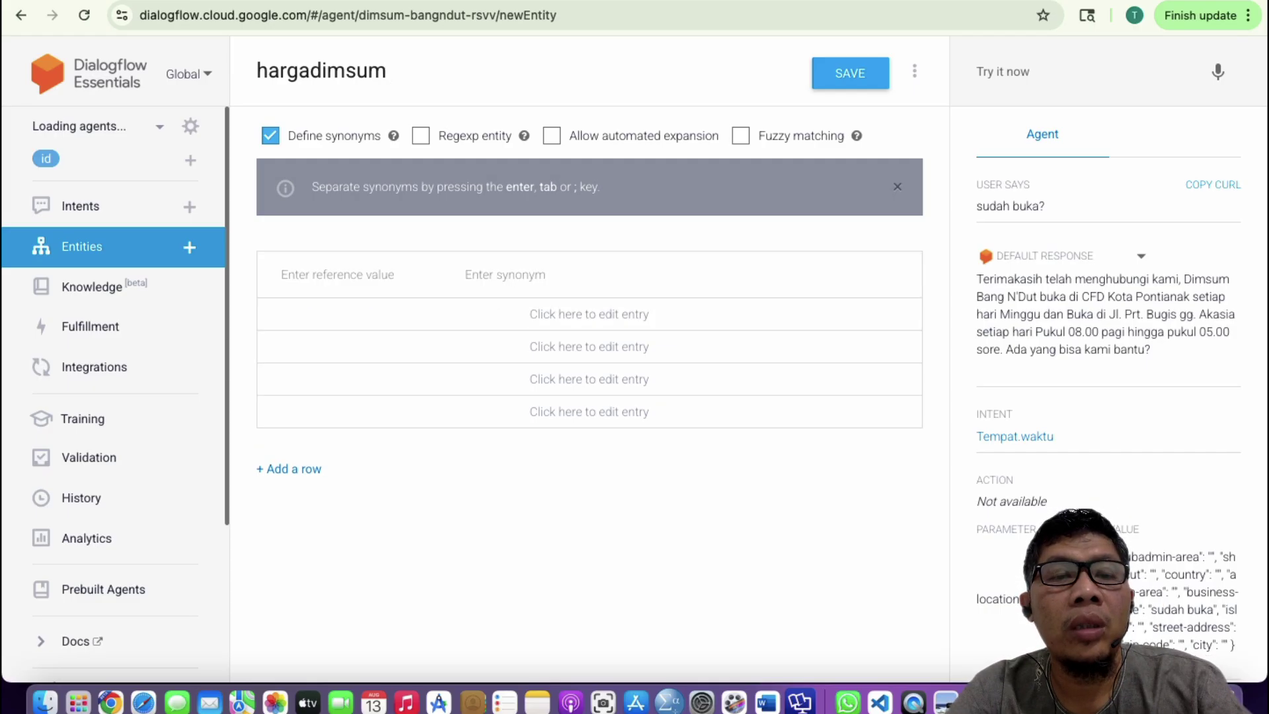
type("Di")
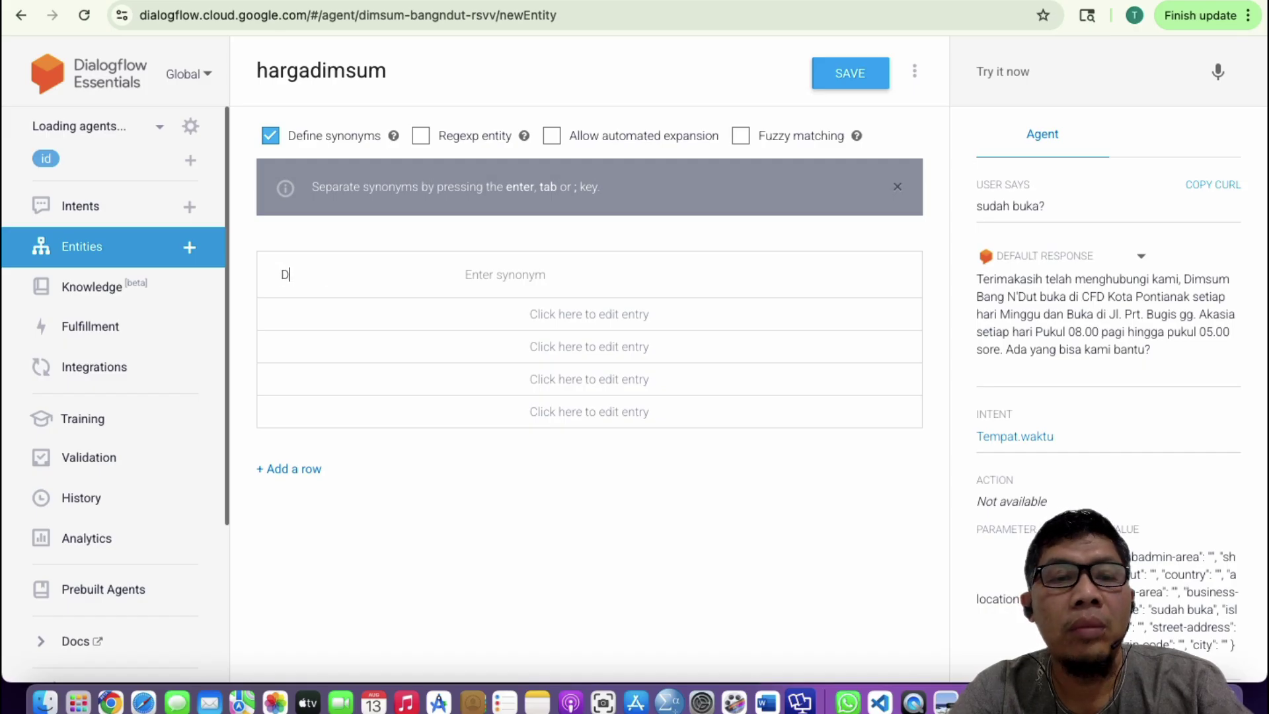
key("BackSpace")
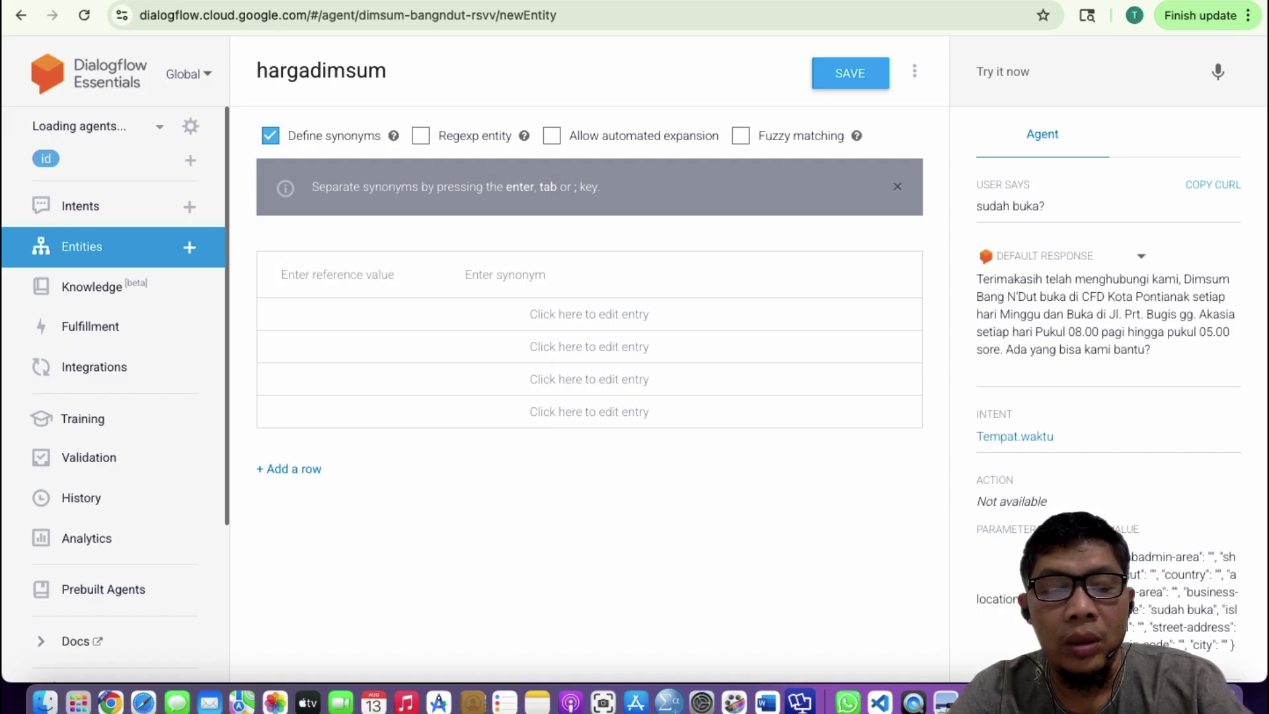
type("Dimsum ")
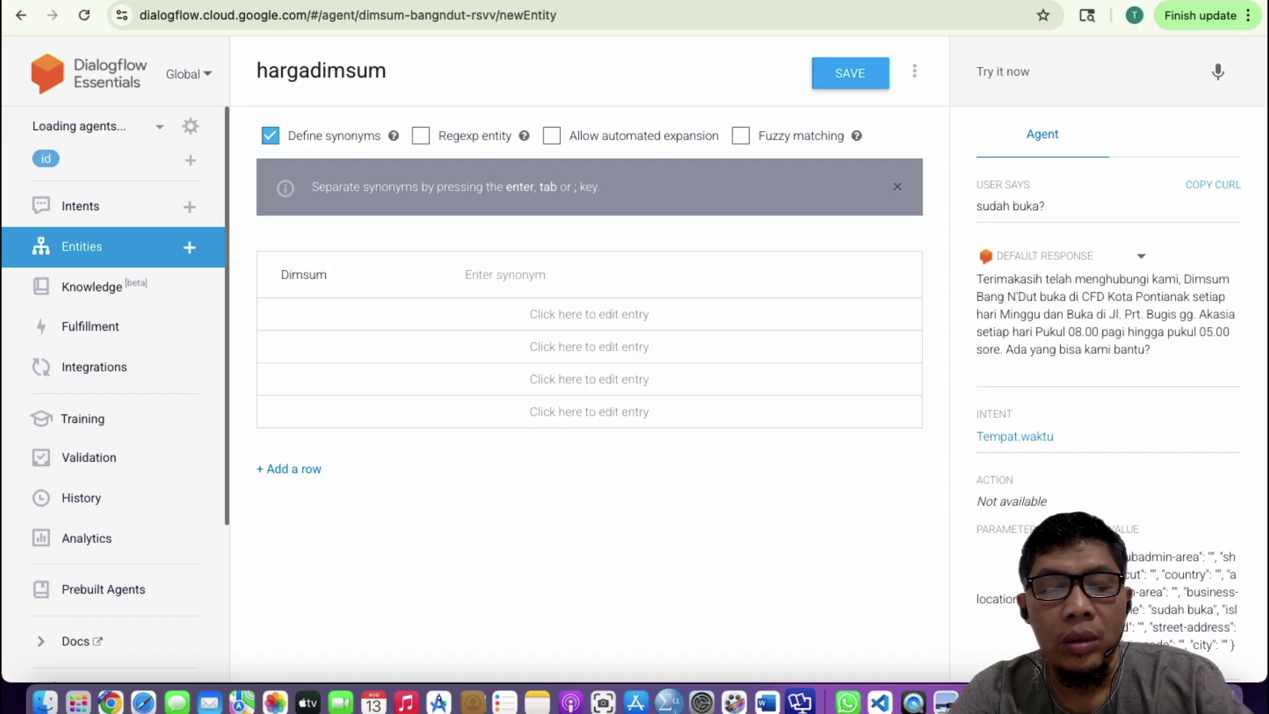
type("Ku")
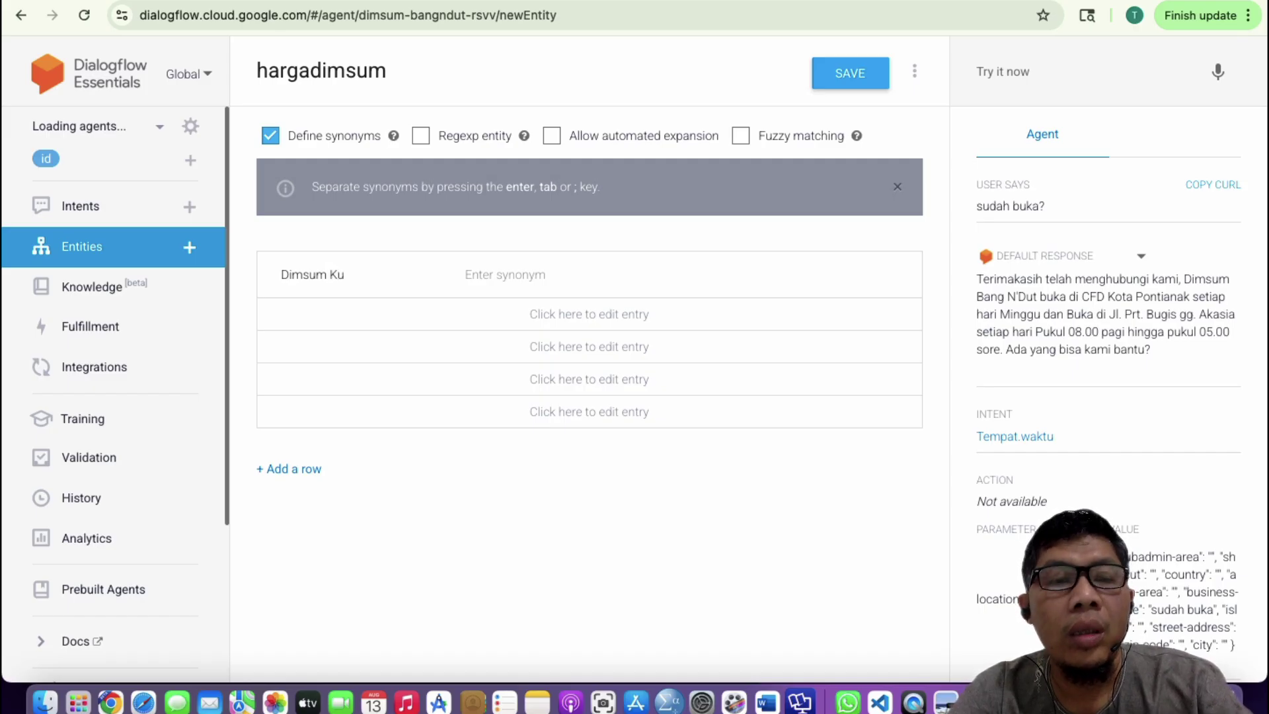
type("ah")
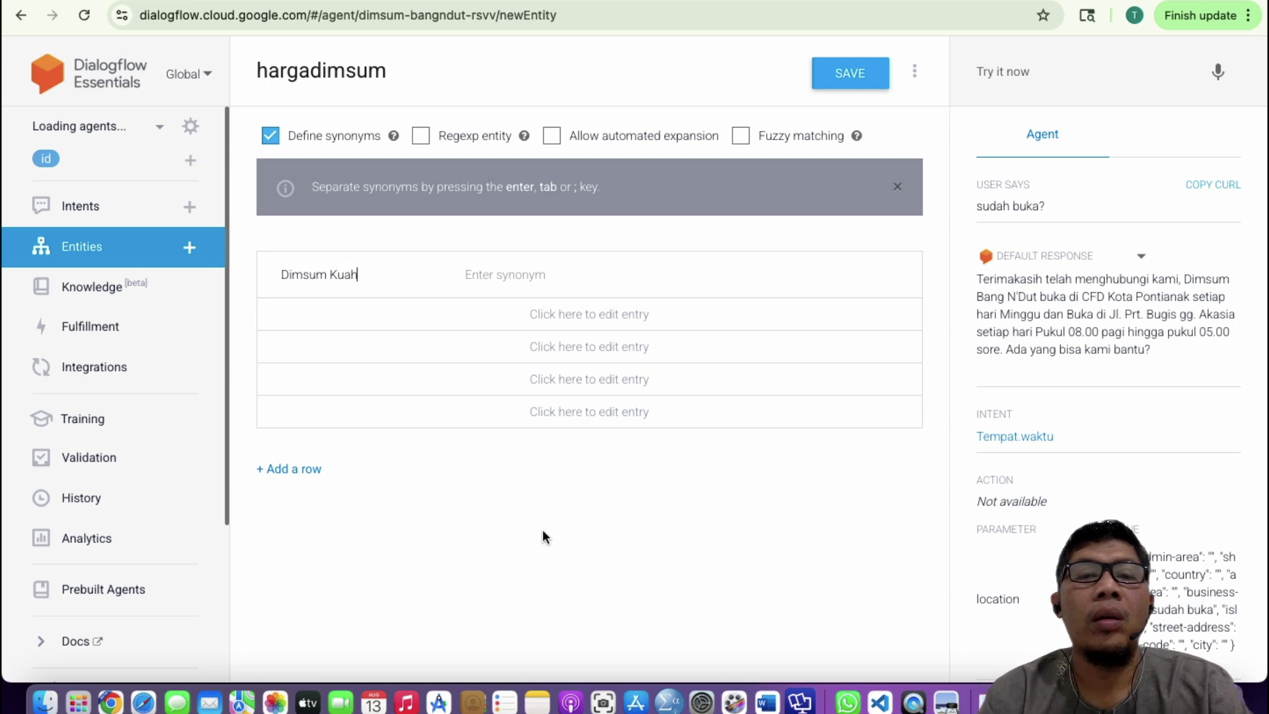
left_click(518, 275)
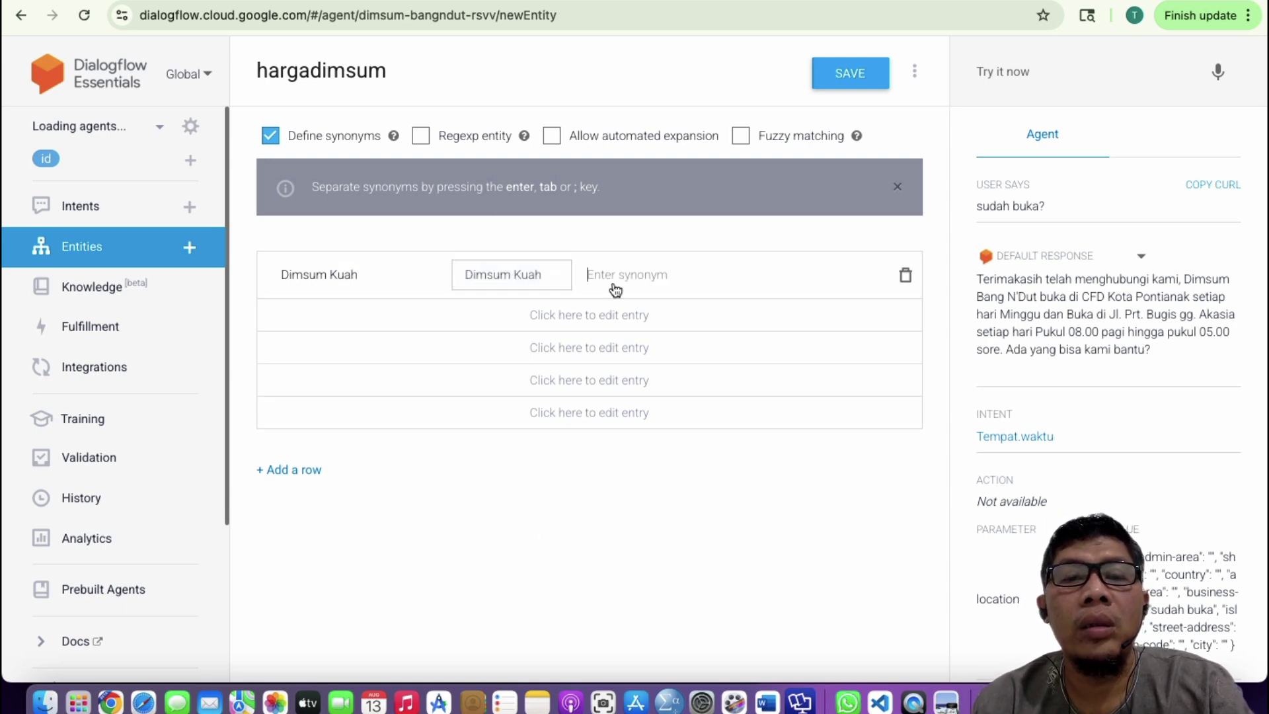
left_click(341, 326)
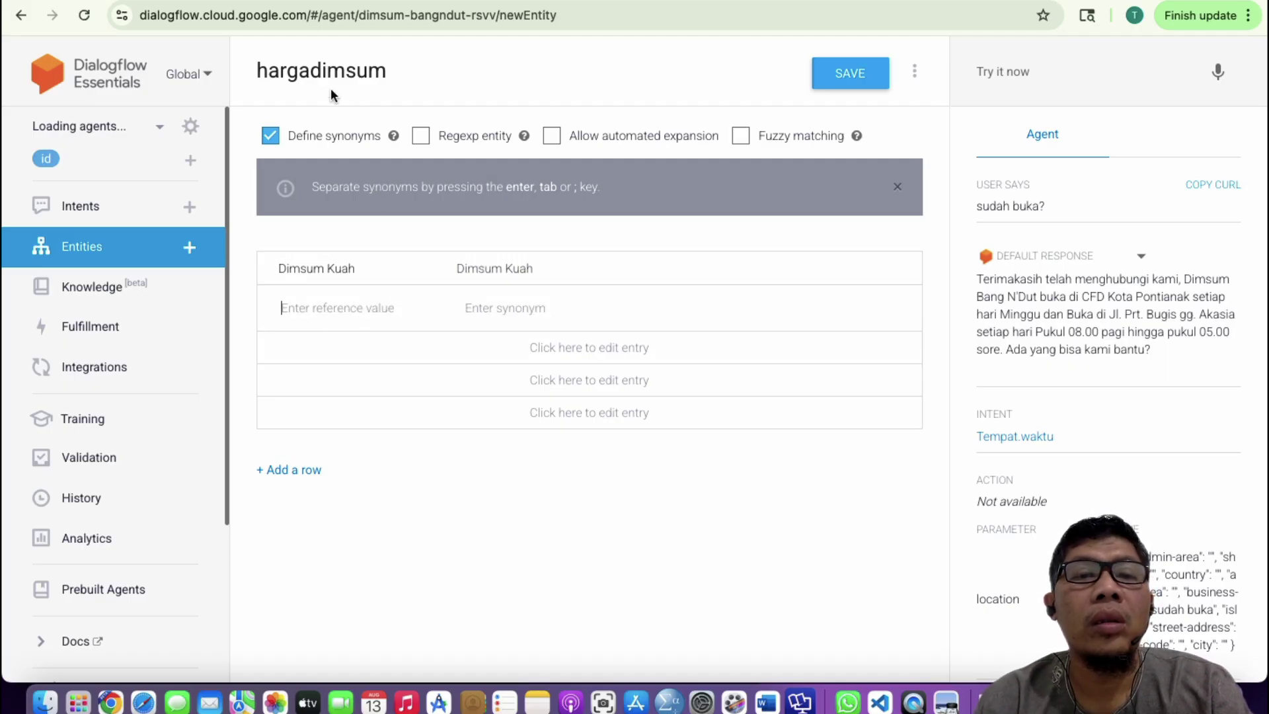
left_click_drag(310, 72, 239, 69)
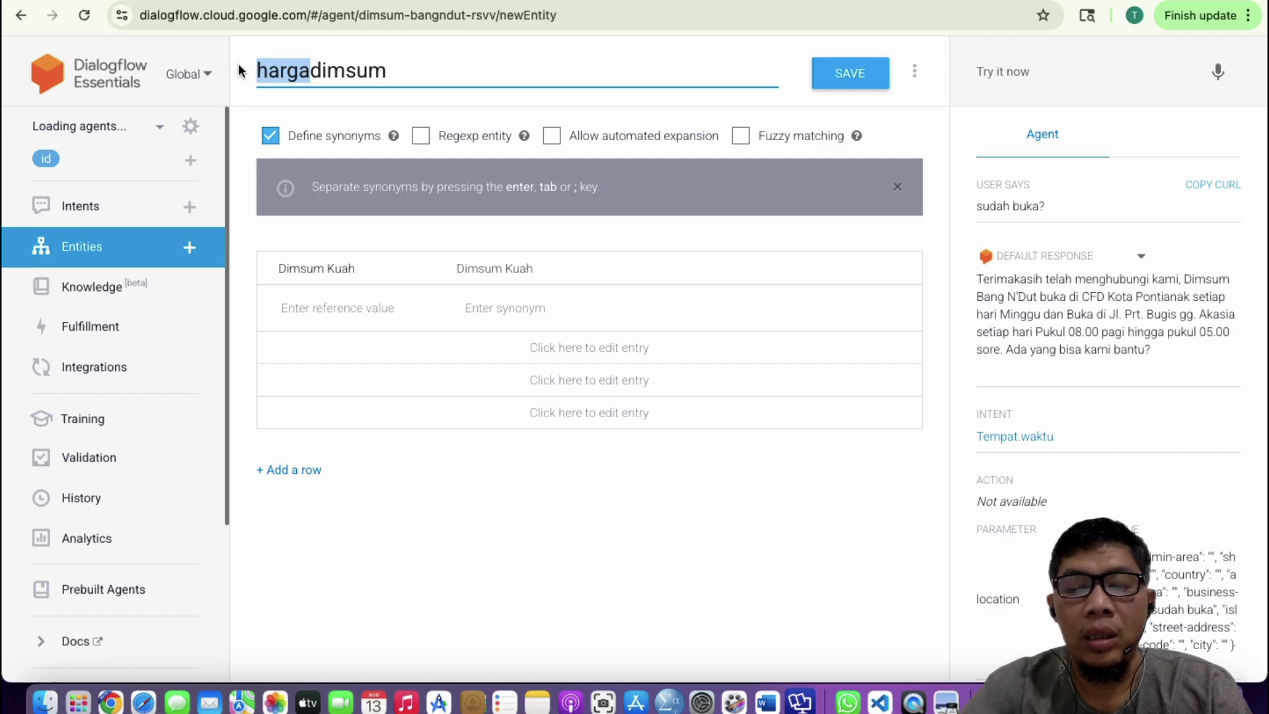
type("jenis")
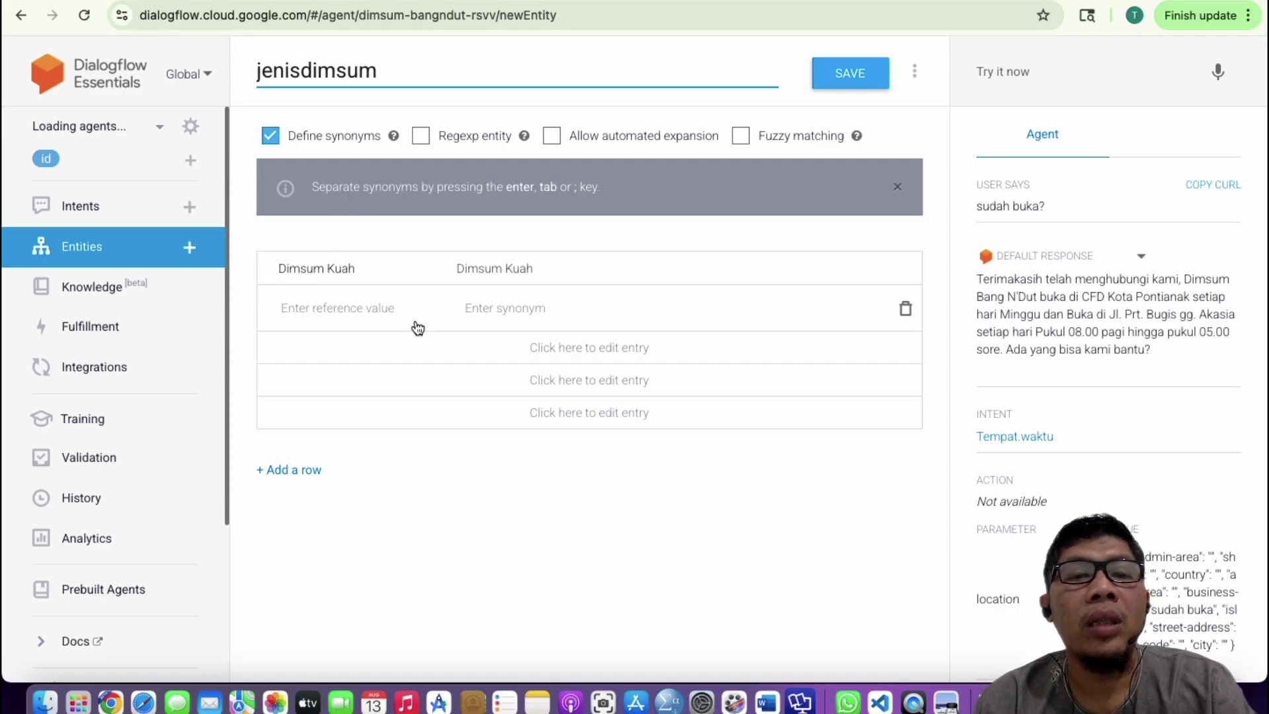
- Add the entries Dimsum Bakar Keju and Dimsum Bakar to jenisdimsum
left_click(359, 310)
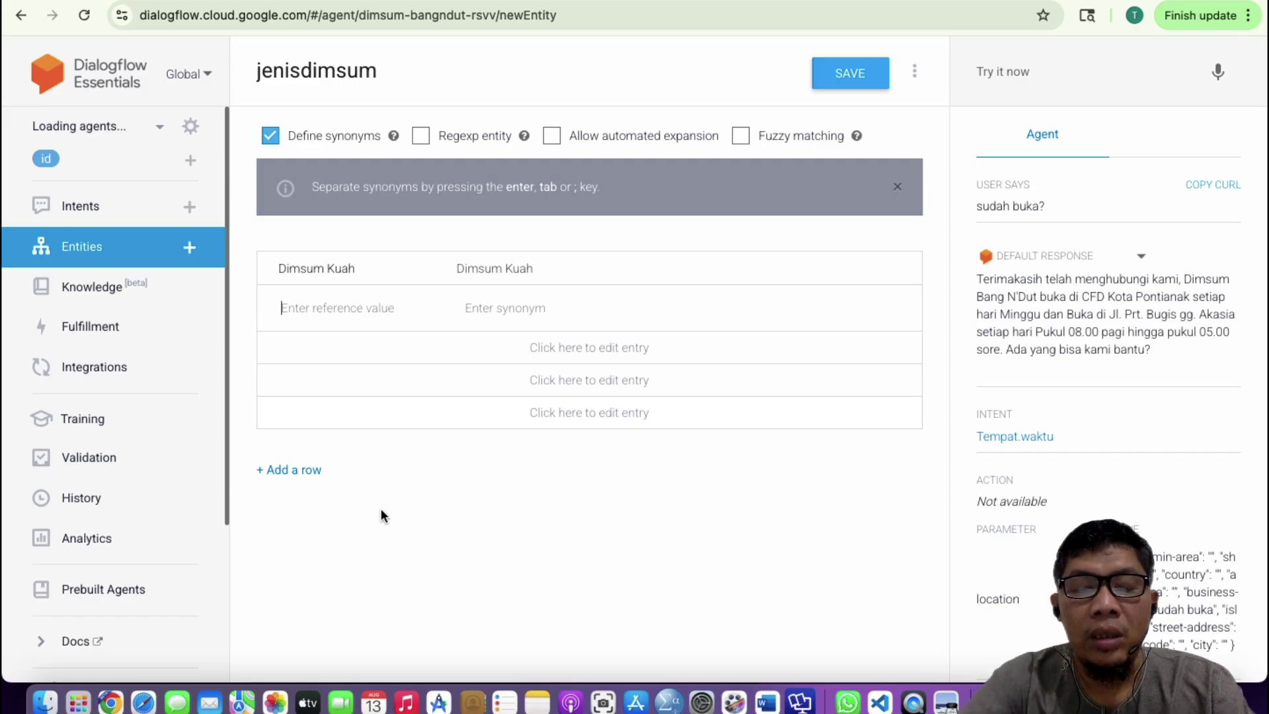
type("Dims")
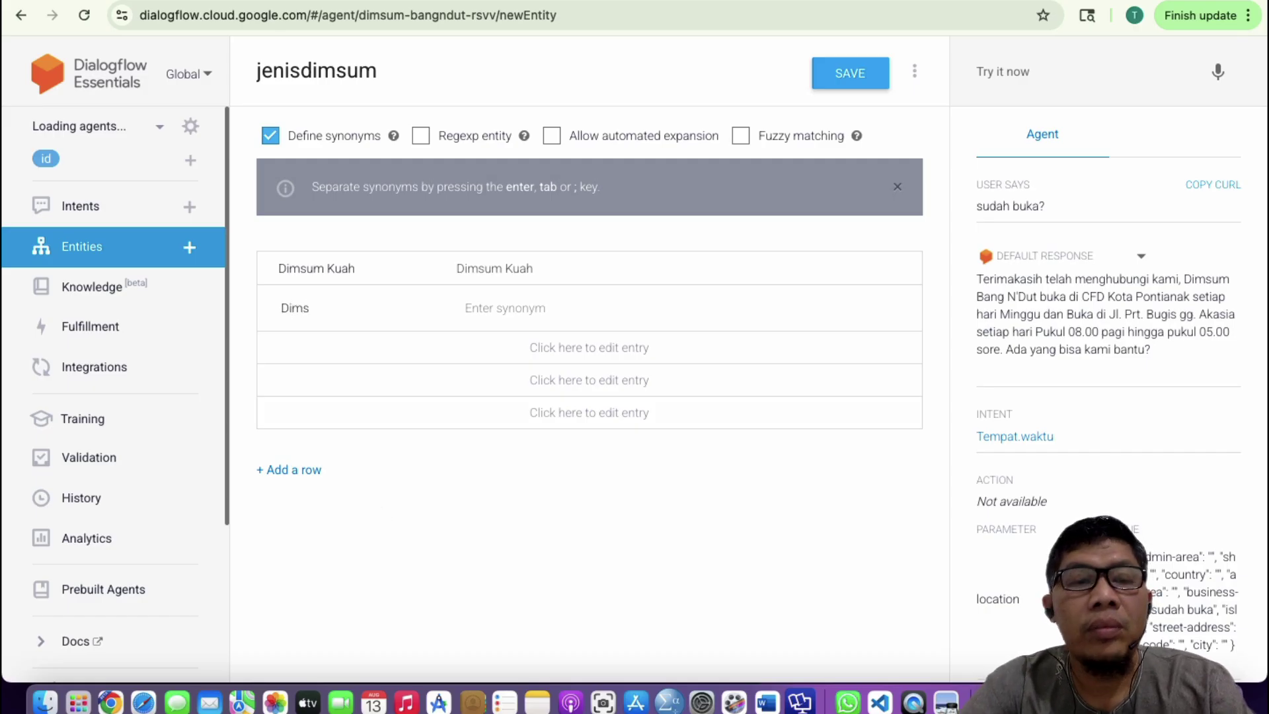
type("um ")
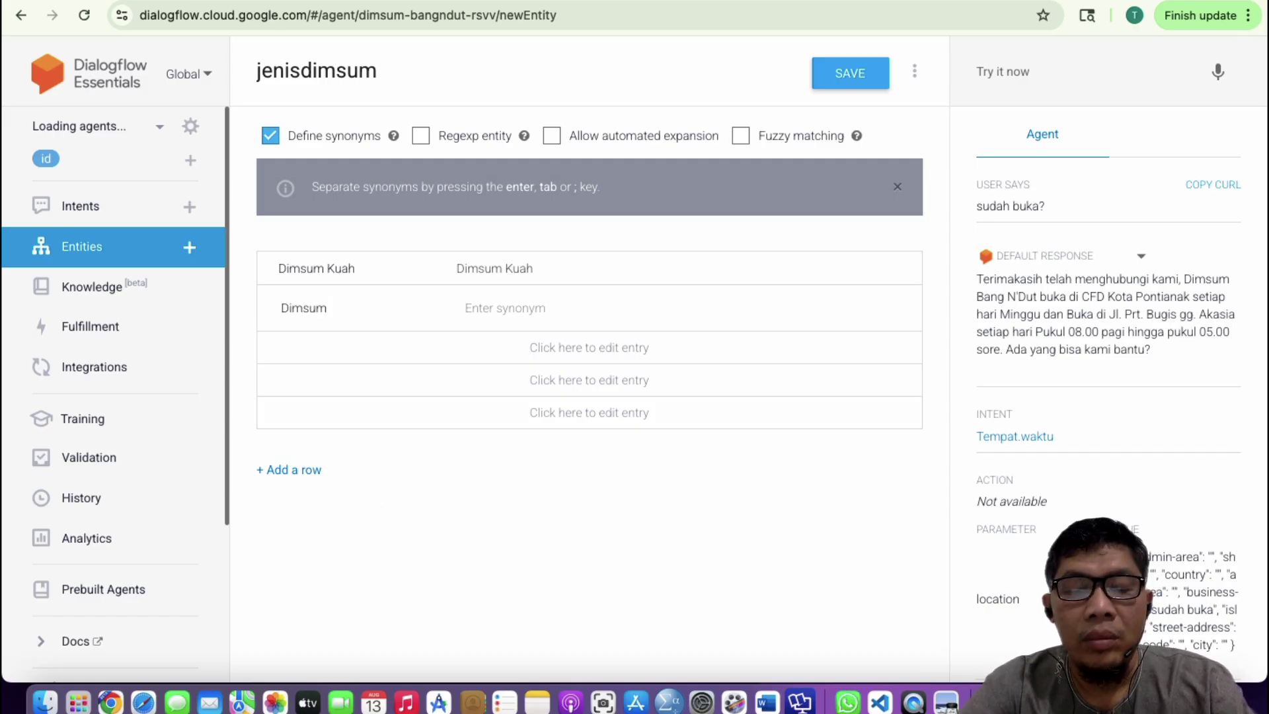
type("Bakar K")
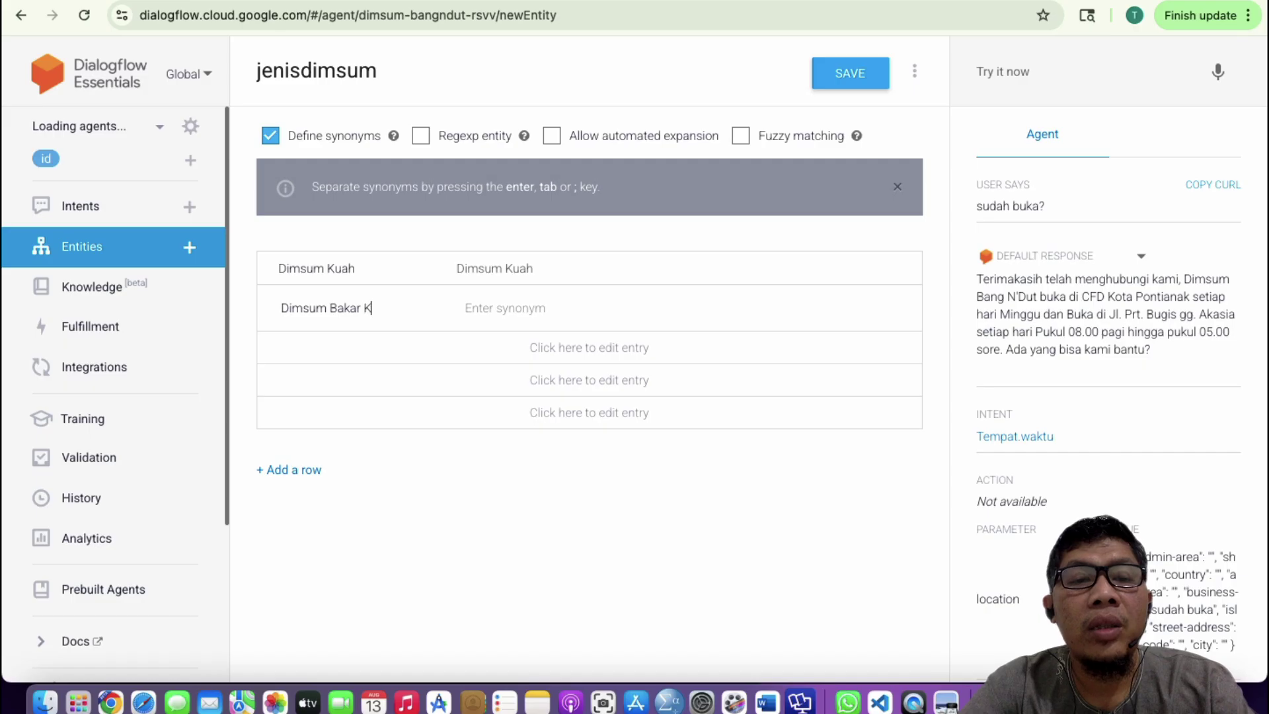
type("eju")
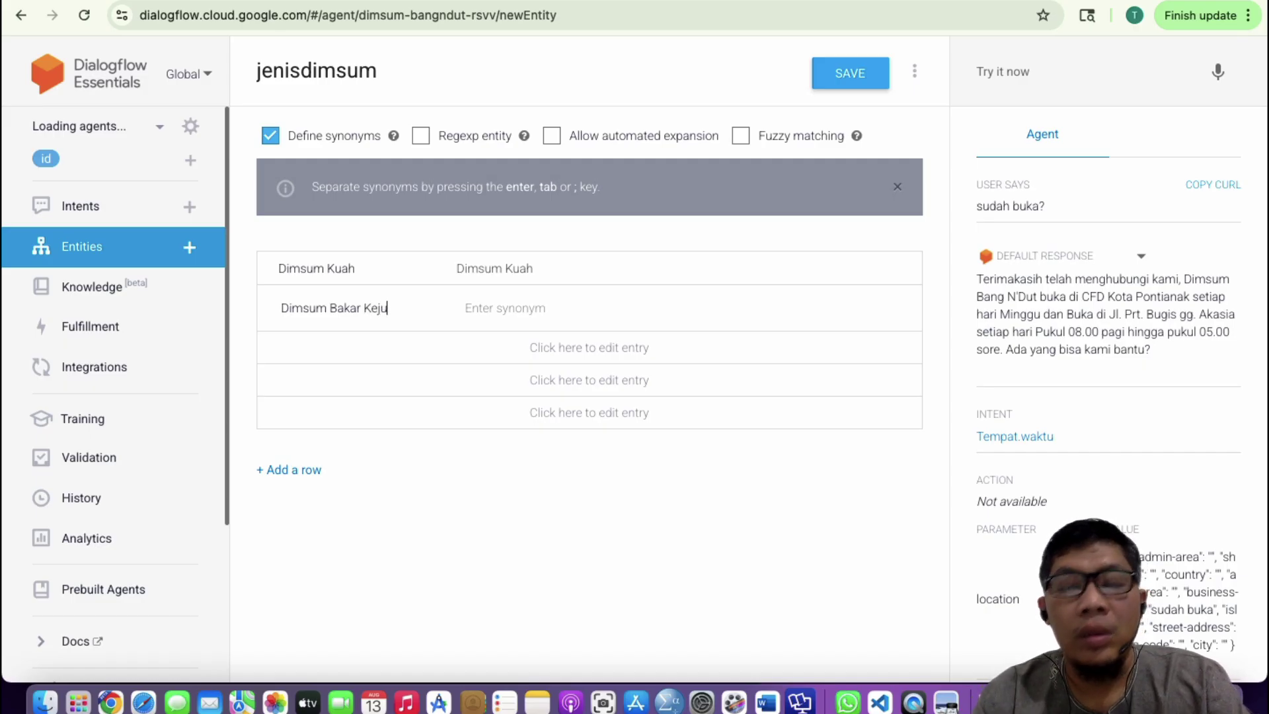
key("Tab")
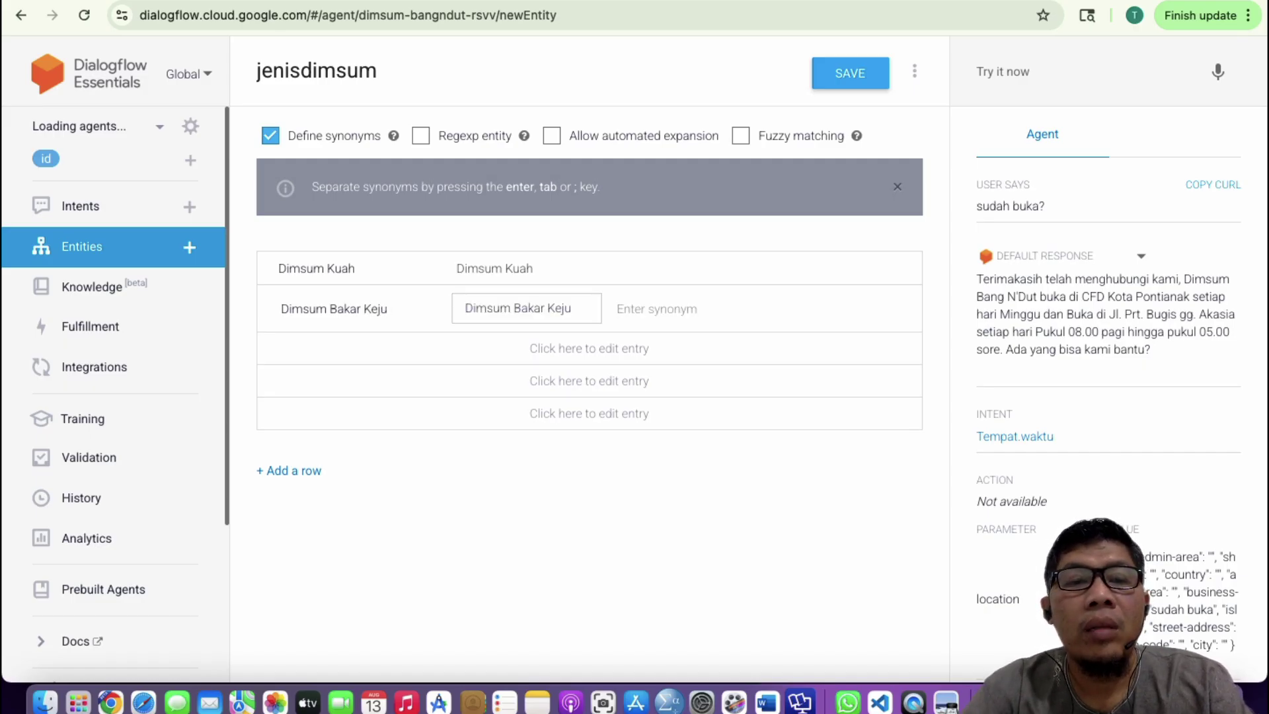
left_click(302, 357)
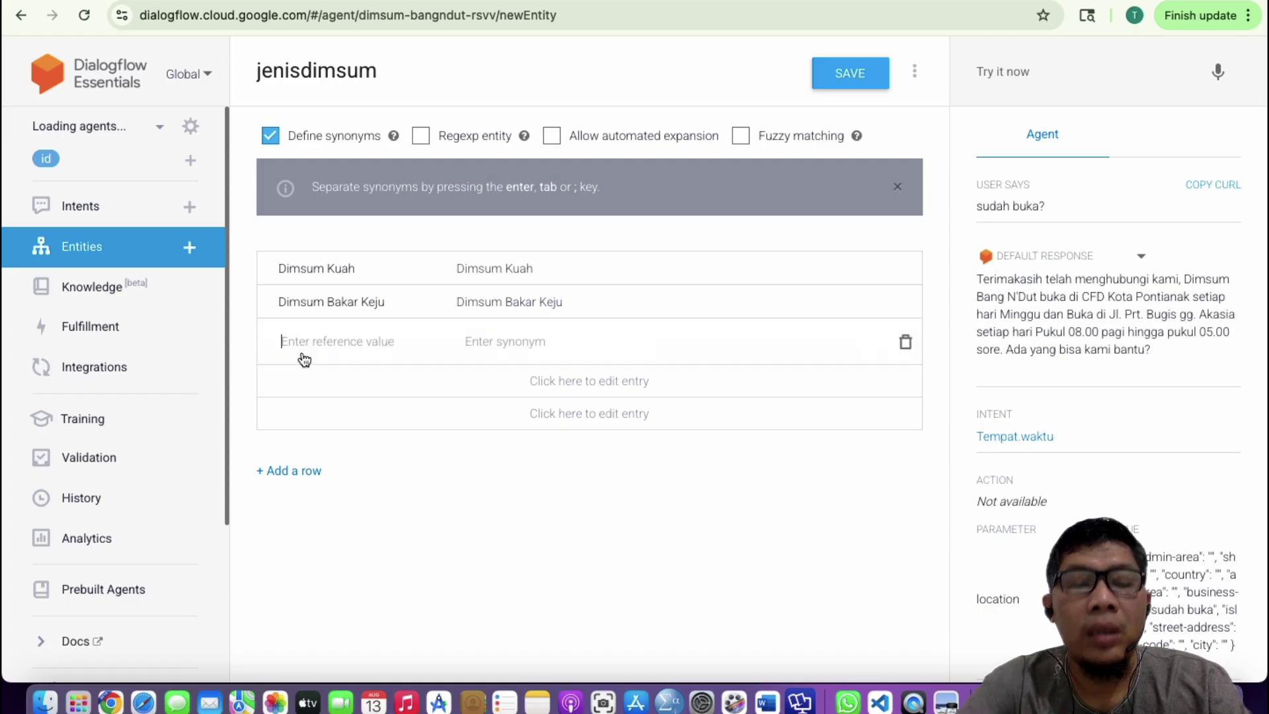
type("Dimsum")
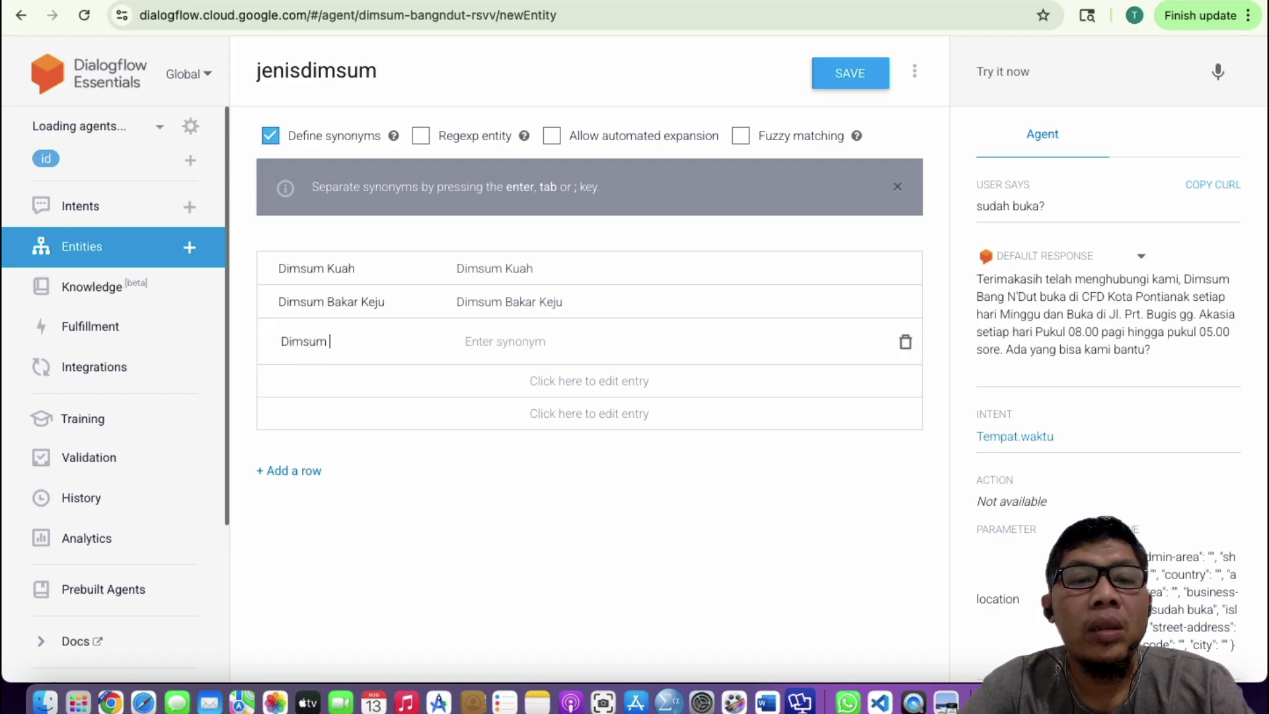
type(" Ba")
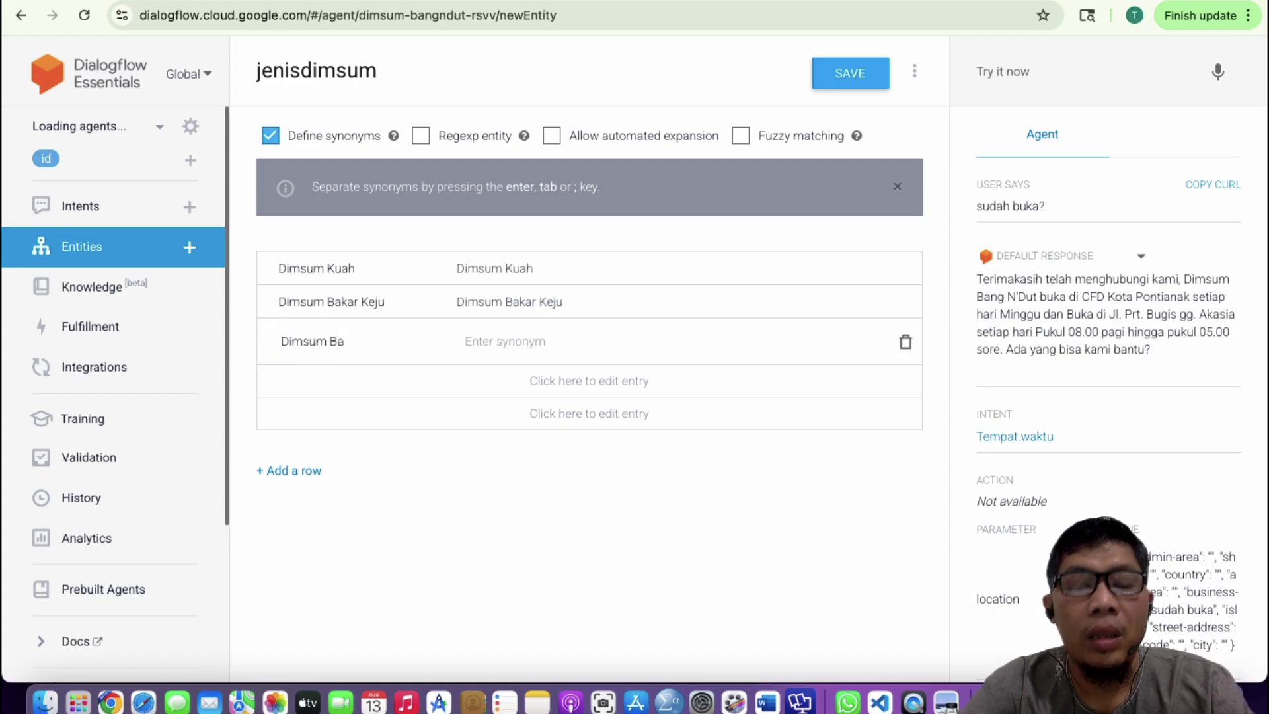
type("kar")
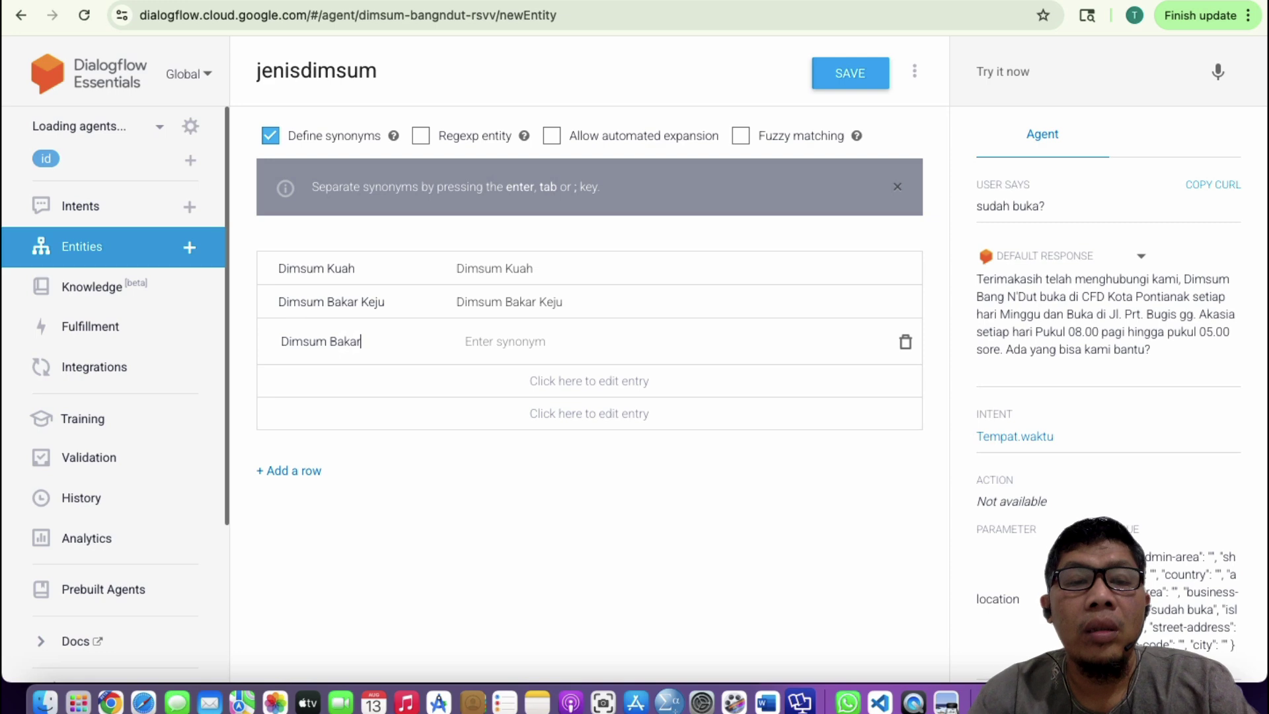
left_click(334, 300)
- Change Dimsum Bakar Keju and its synonym to Dimsum Goreng Keju, then save the entity
double_click(340, 304)
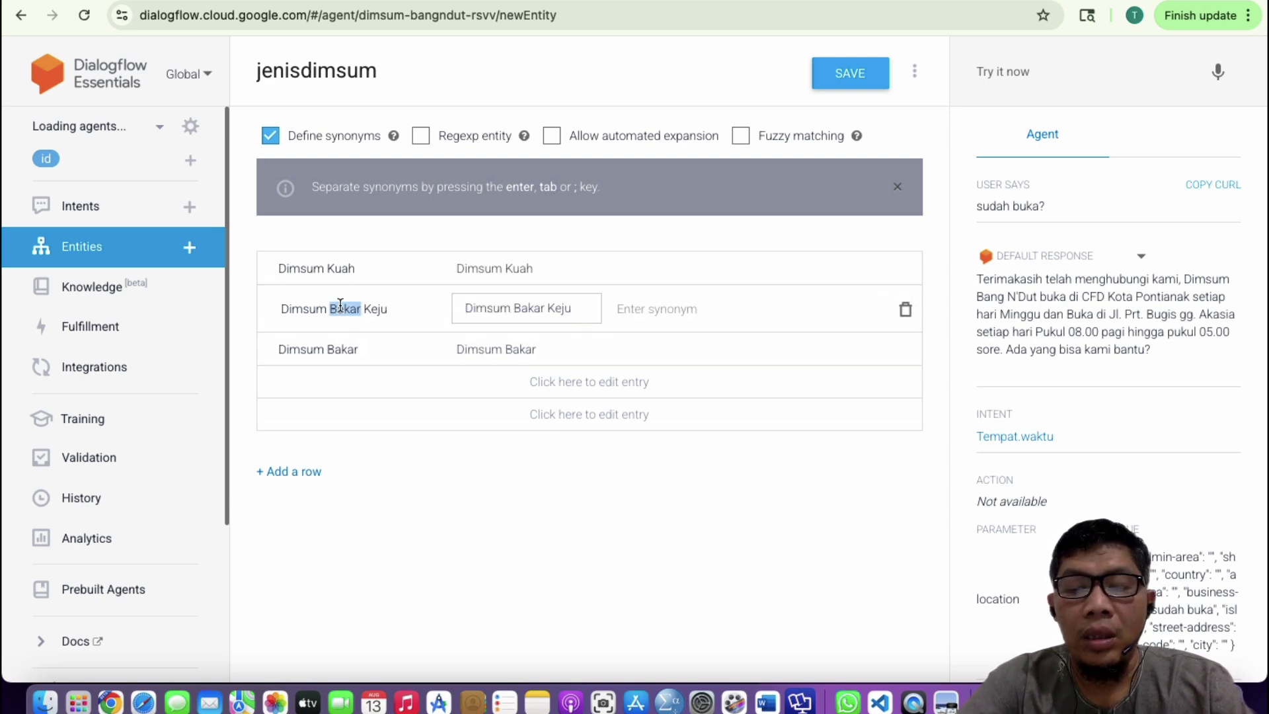
type("Goreng")
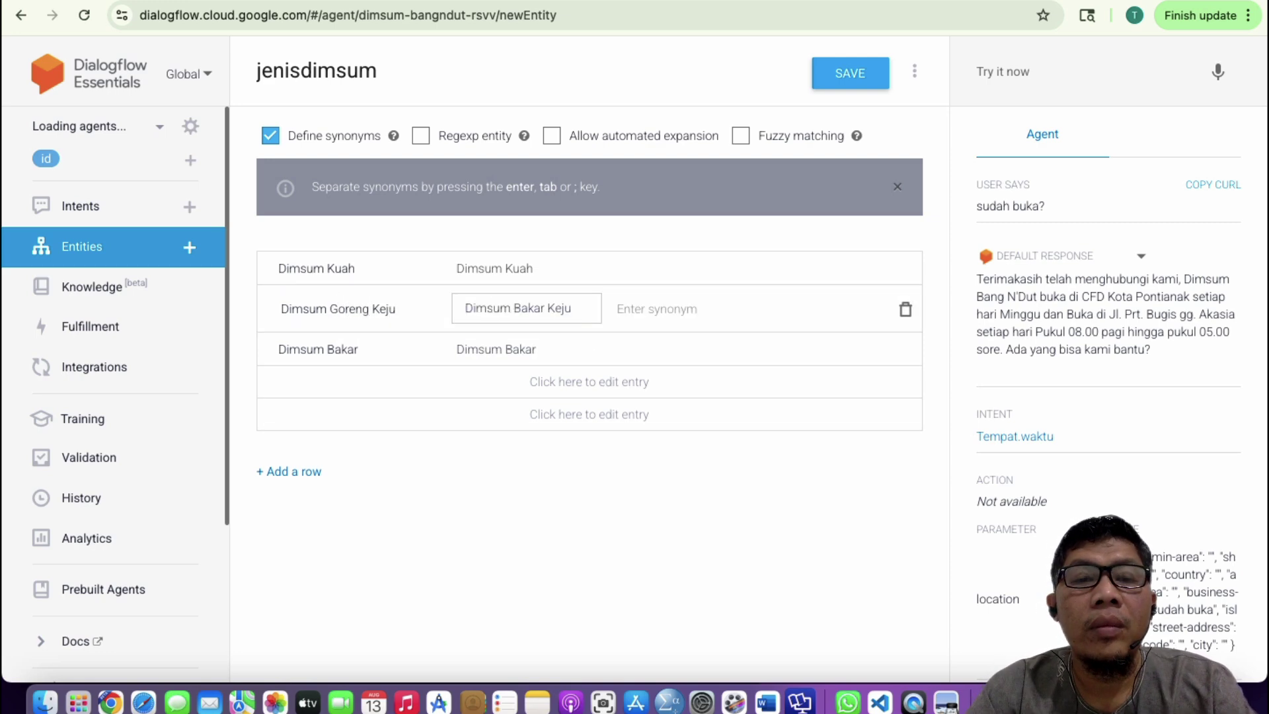
left_click(518, 307)
double_click(510, 308)
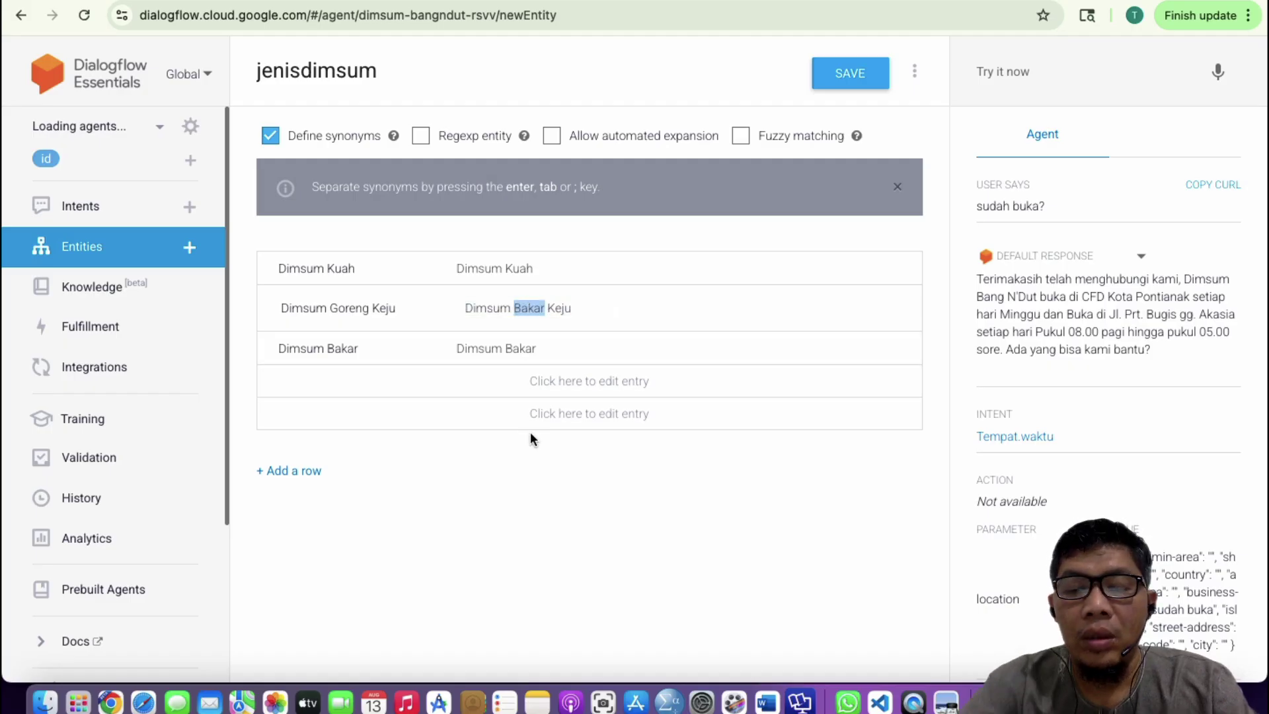
type("Goreng")
key("Return")
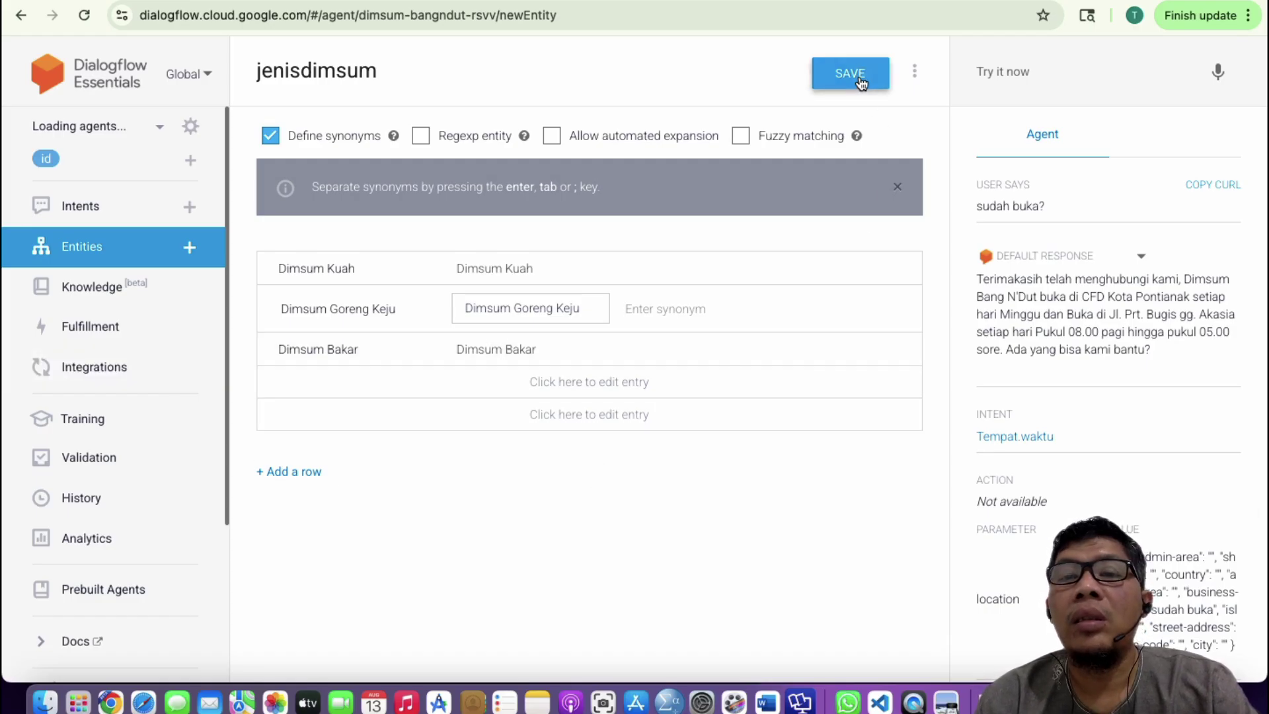
key("super+s")
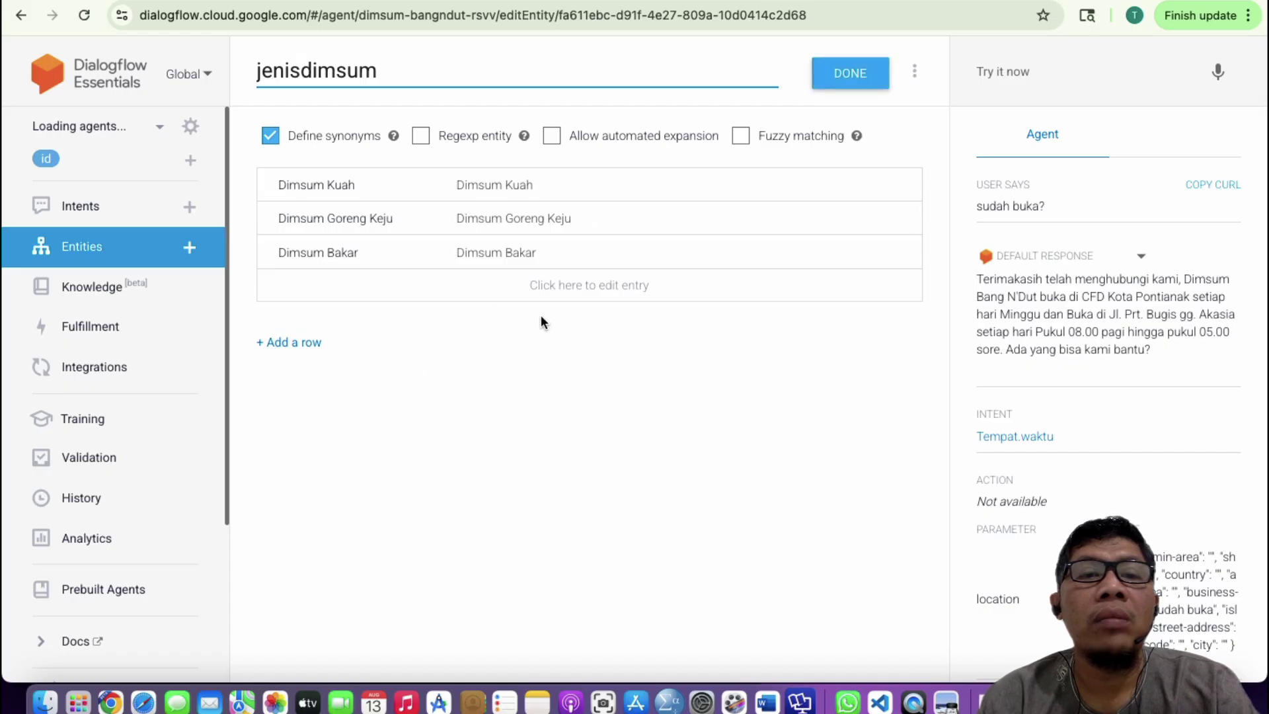
- Close the saved jenisdimsum entity and start a new blank entity from the Entities list
left_click(844, 70)
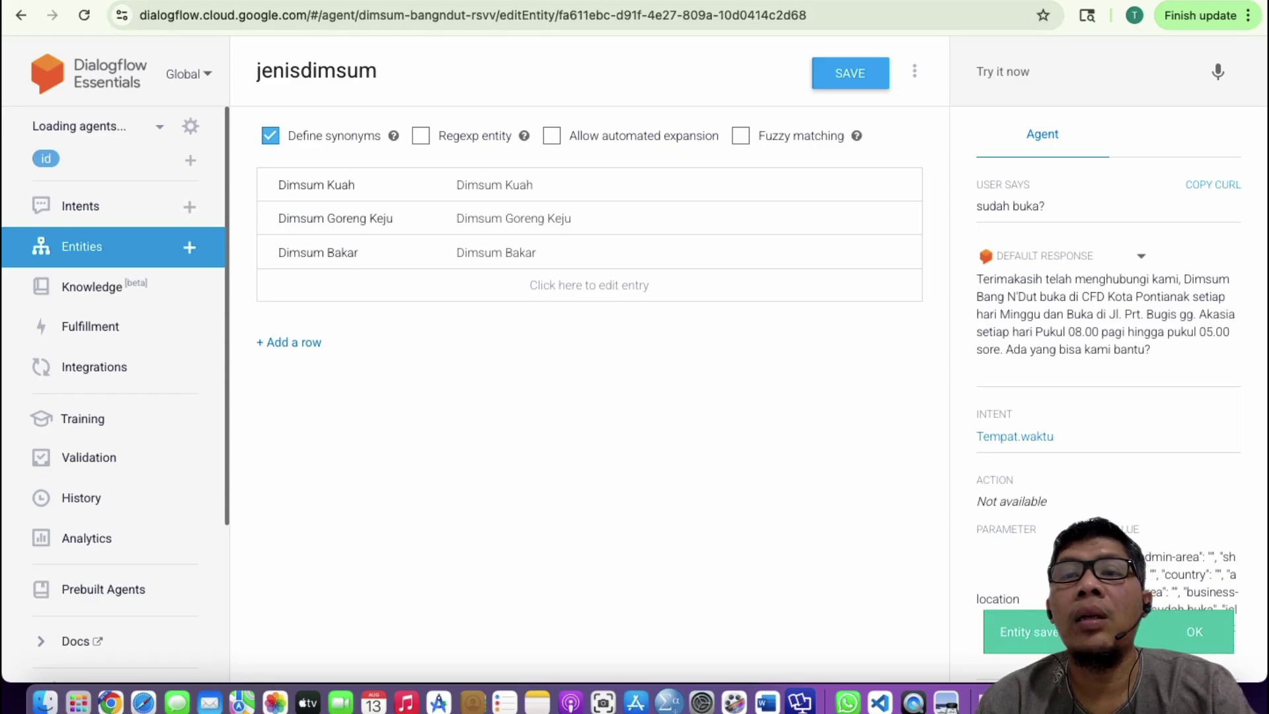
left_click(922, 2)
left_click(489, 379)
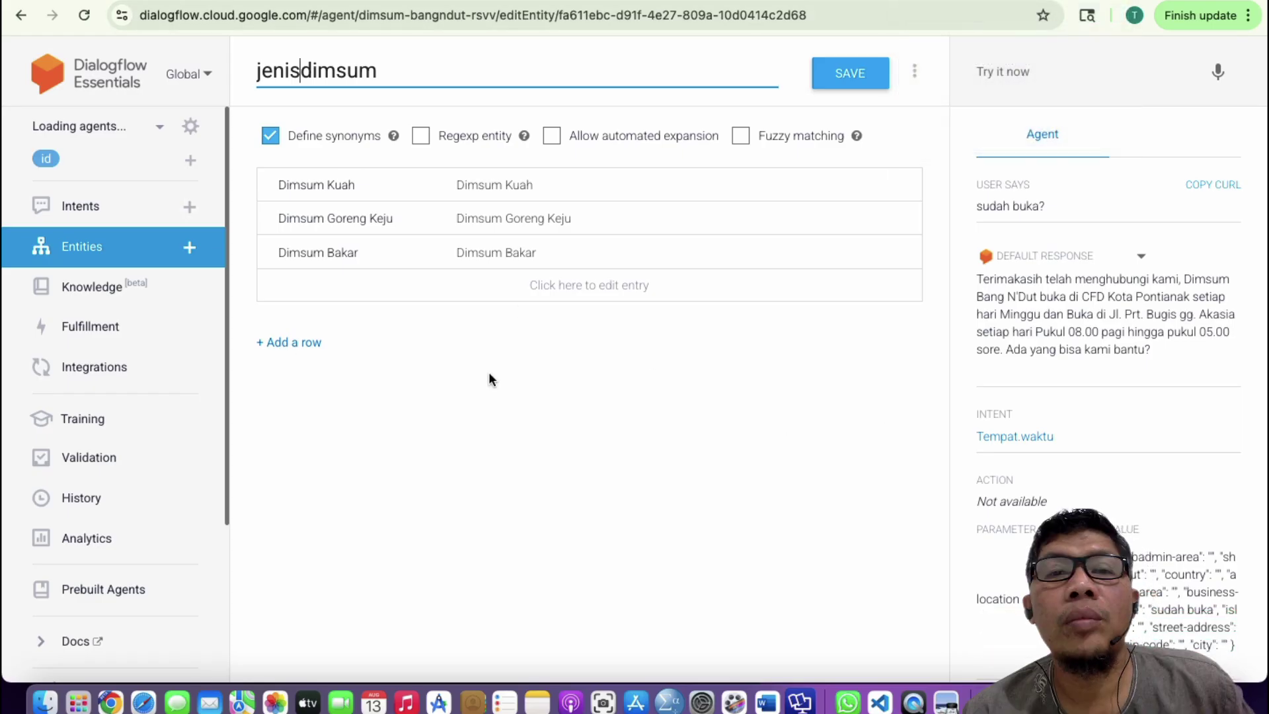
left_click(507, 420)
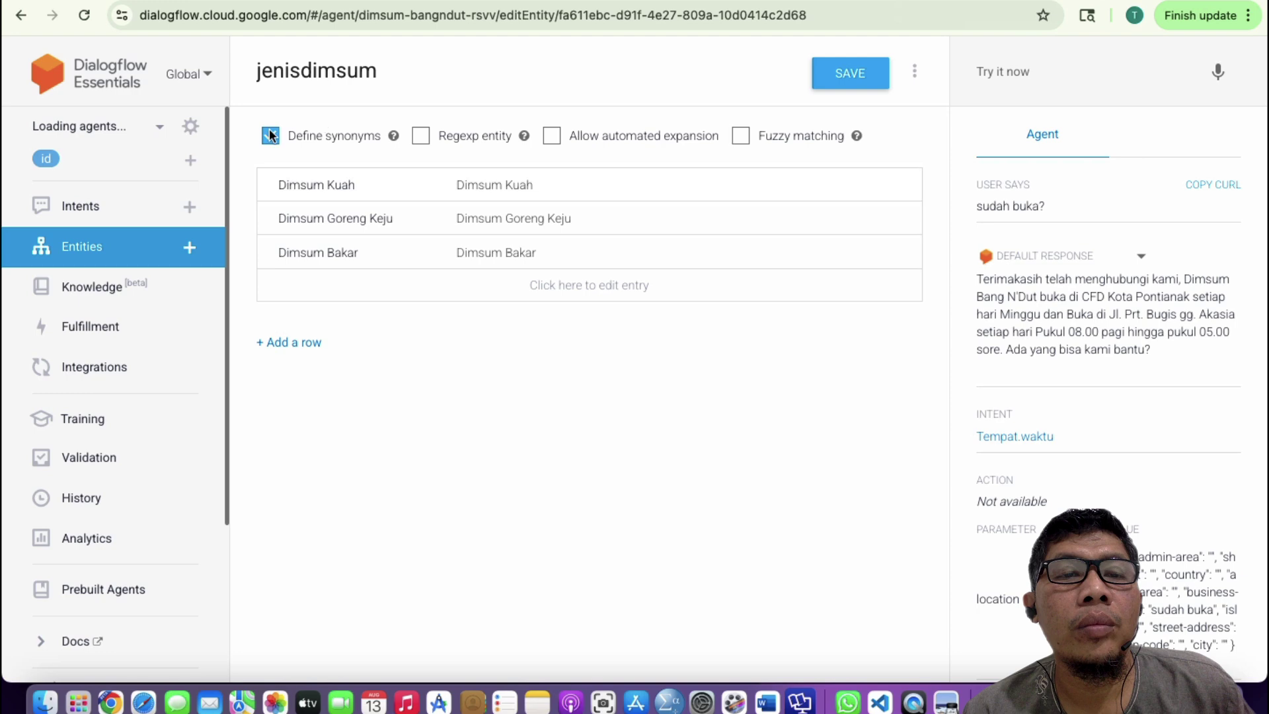
left_click(111, 255)
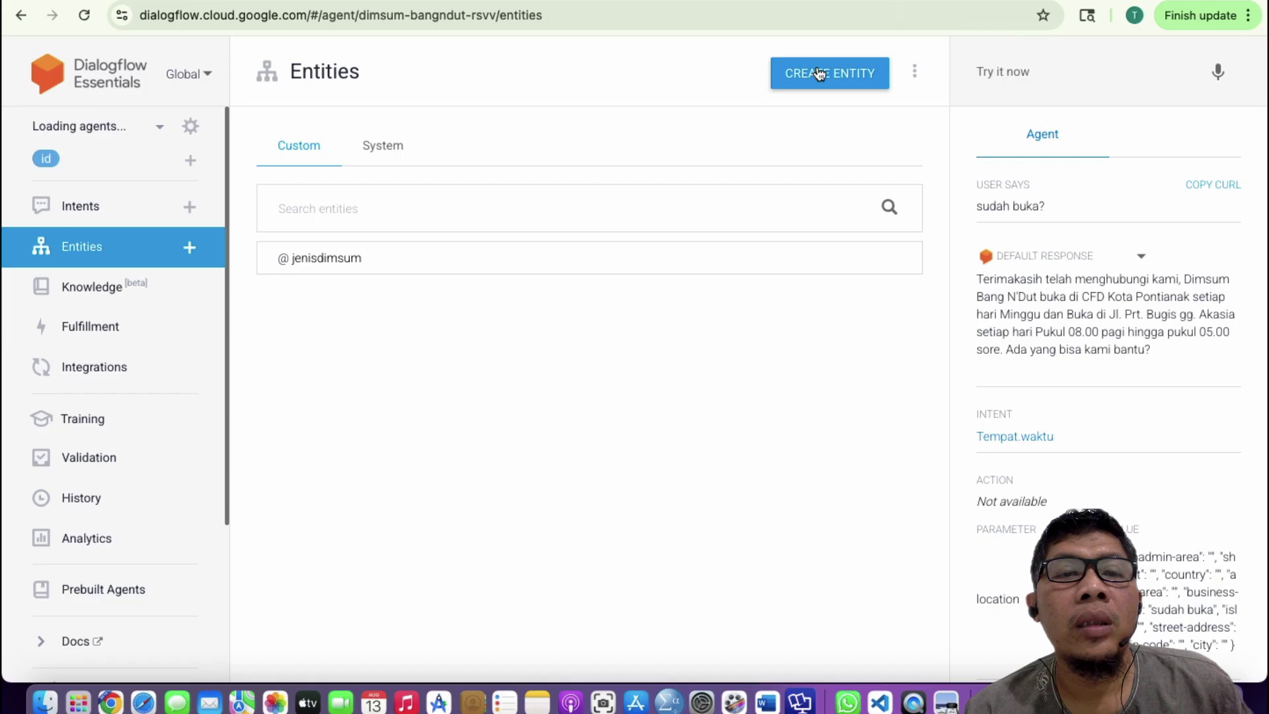
left_click(819, 74)
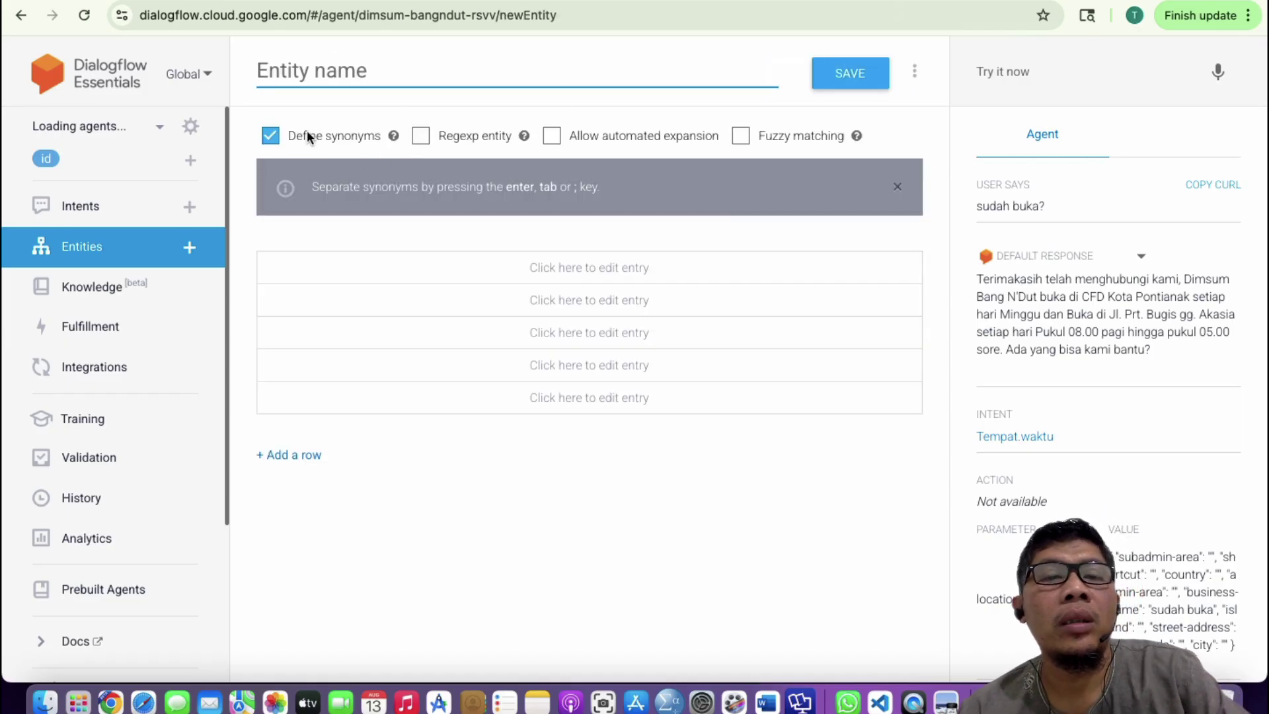
- Name the entity harga.dimsum and add entries 10.000 and Rp. 15.000
type("harga")
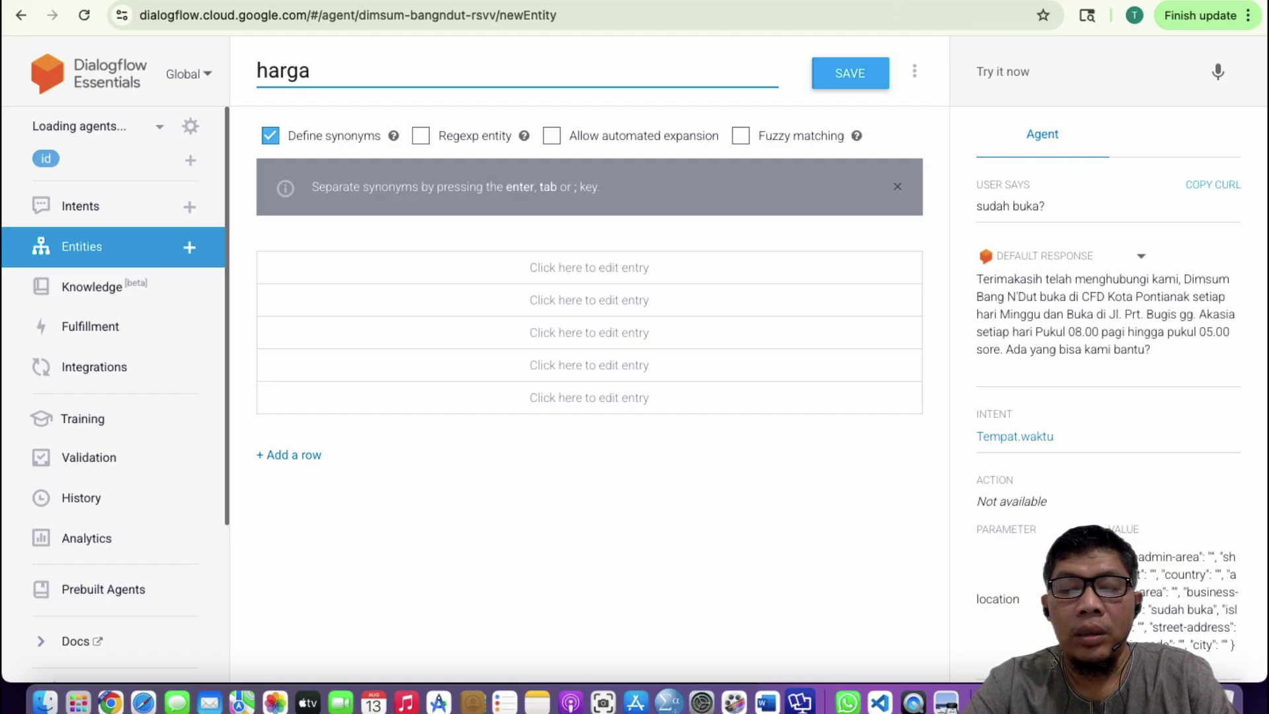
type(".dimsum")
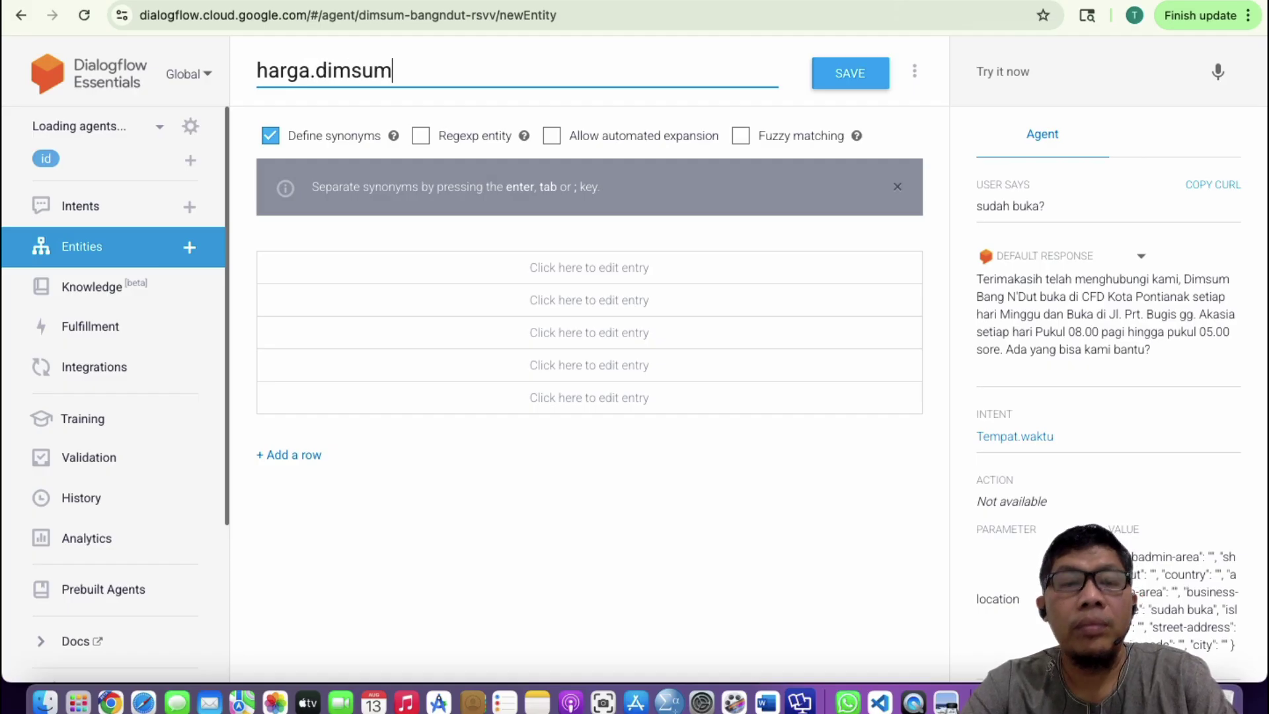
left_click(335, 281)
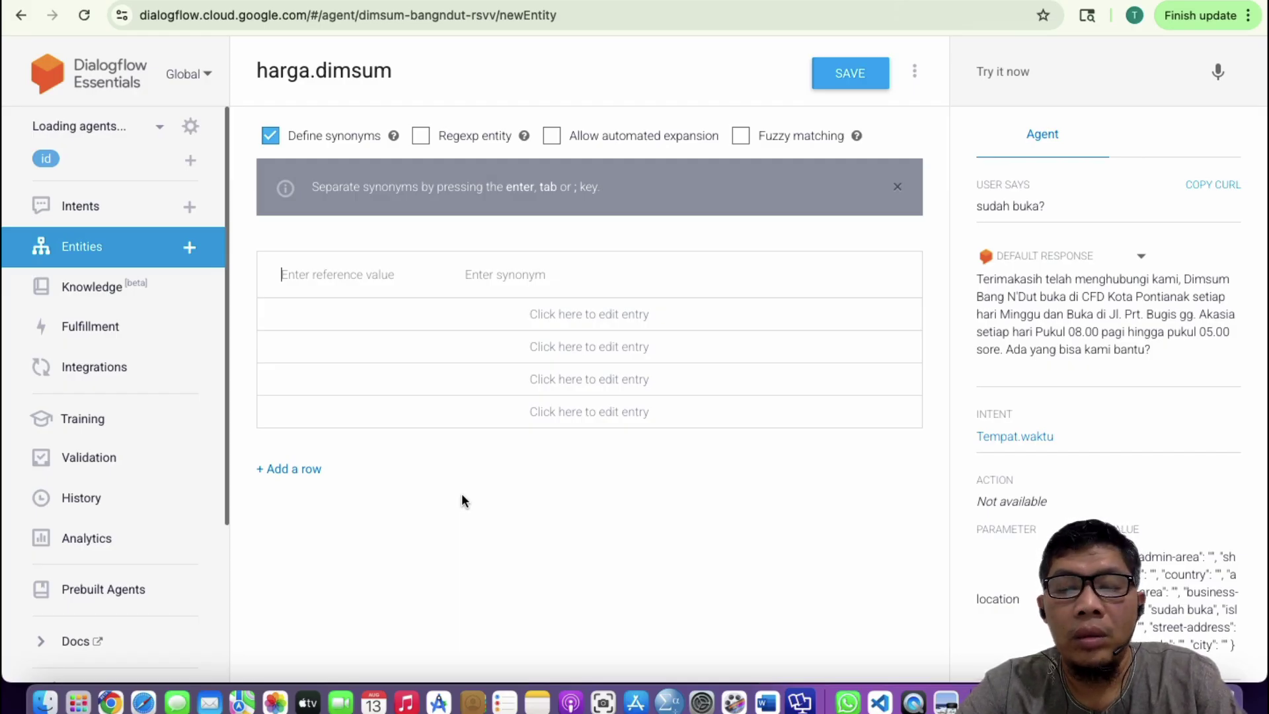
type("10.000")
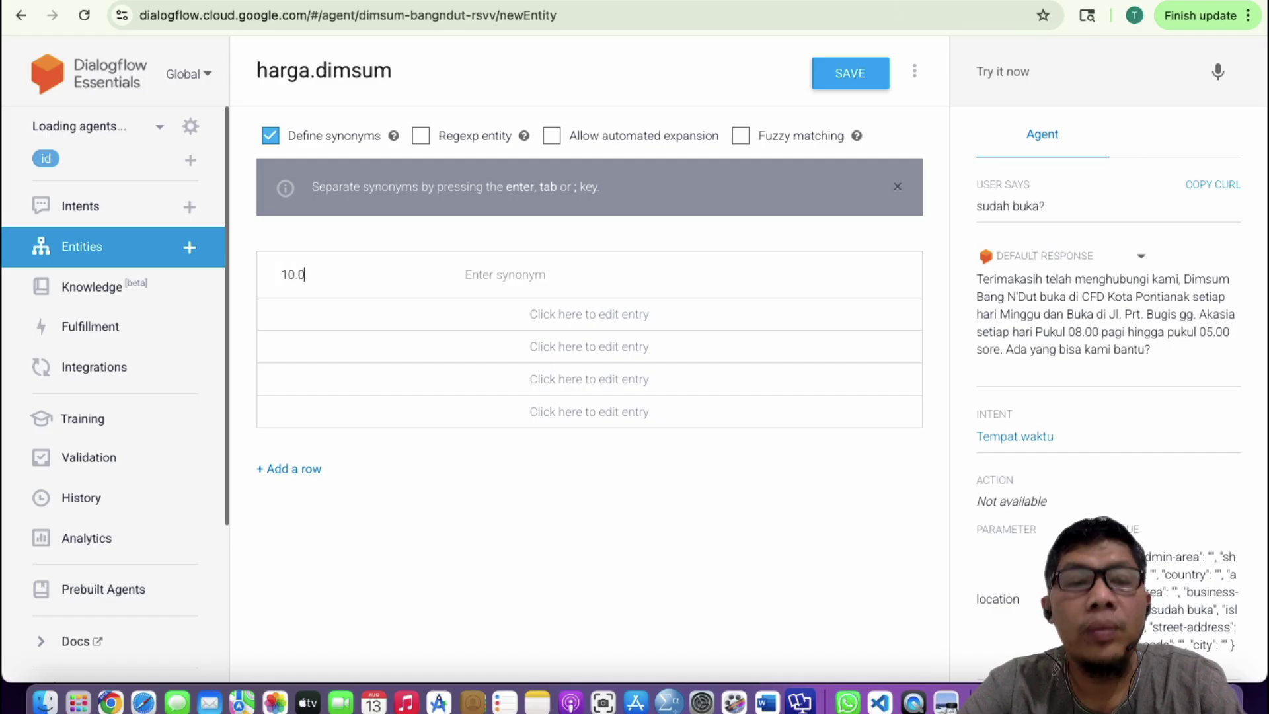
left_click(329, 327)
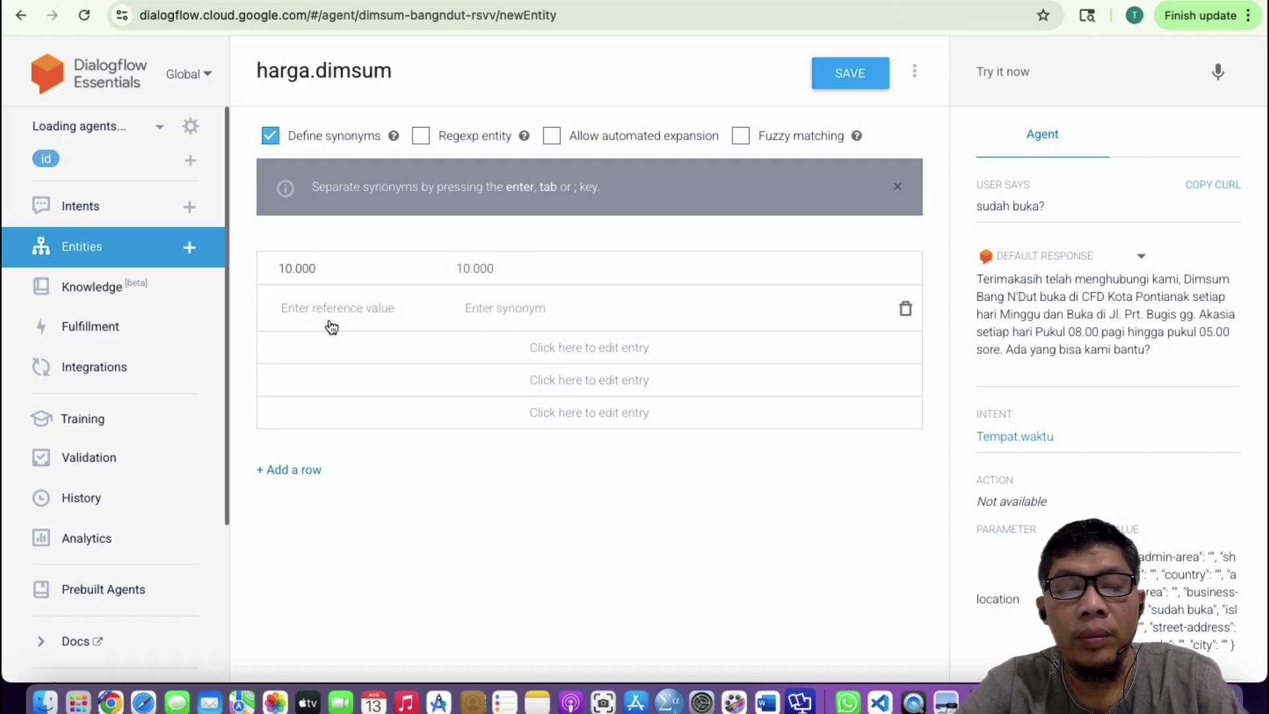
type("15")
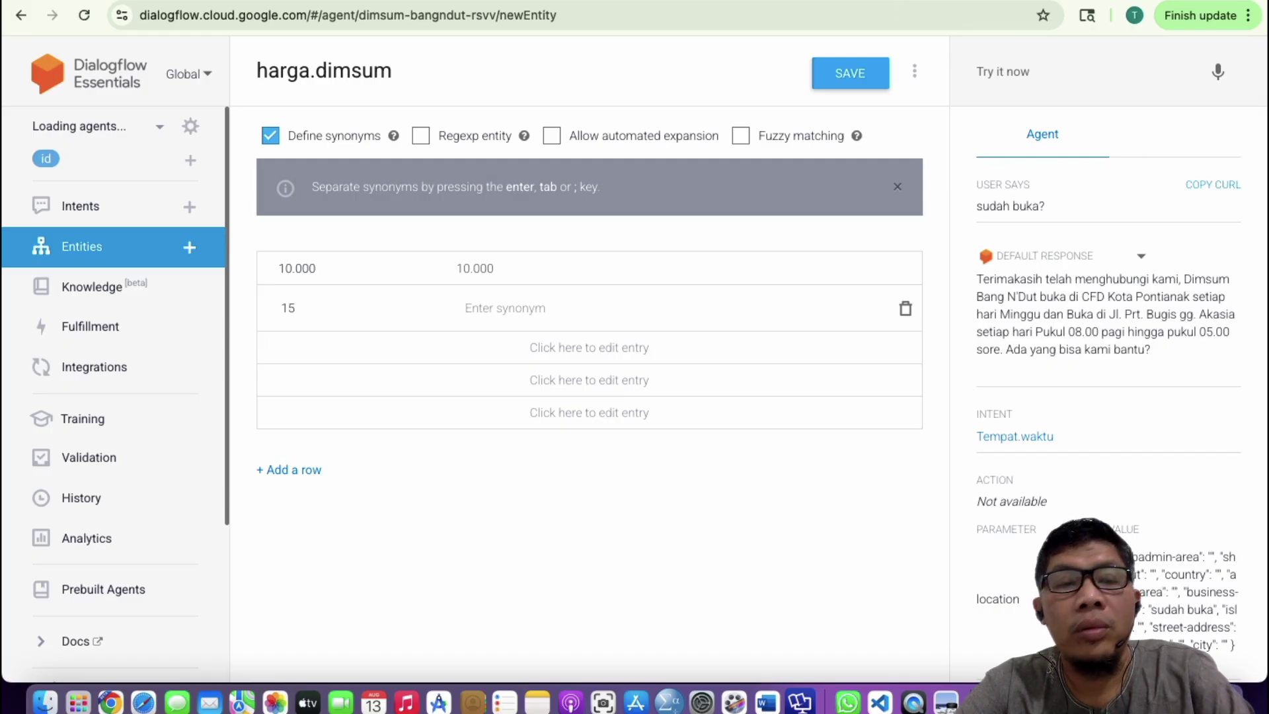
type("000")
left_click(295, 308)
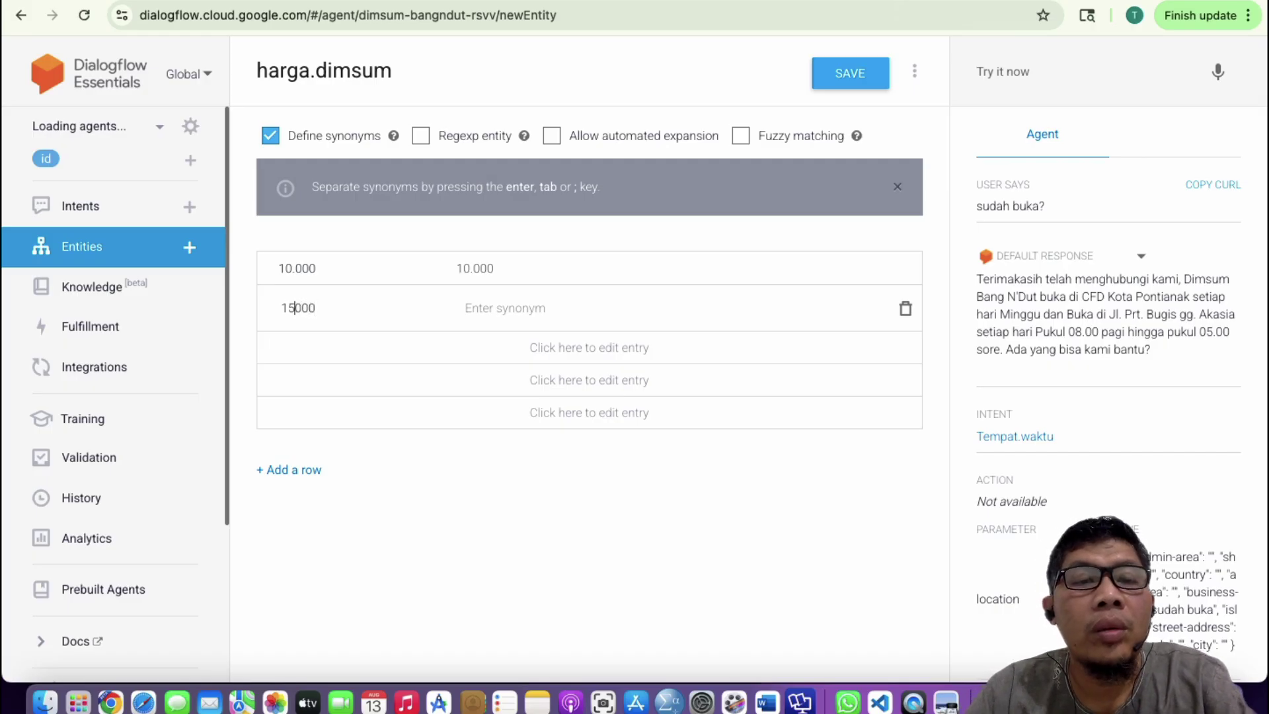
type(".")
left_click(280, 307)
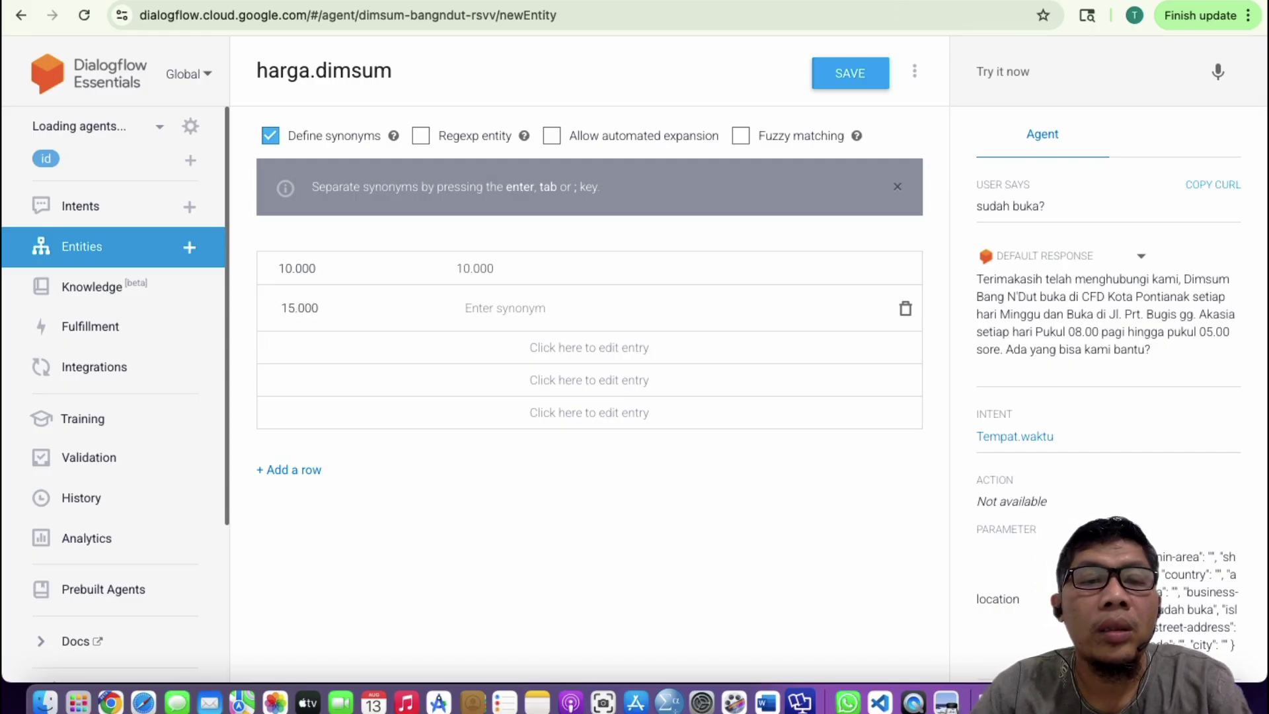
type("Rp.")
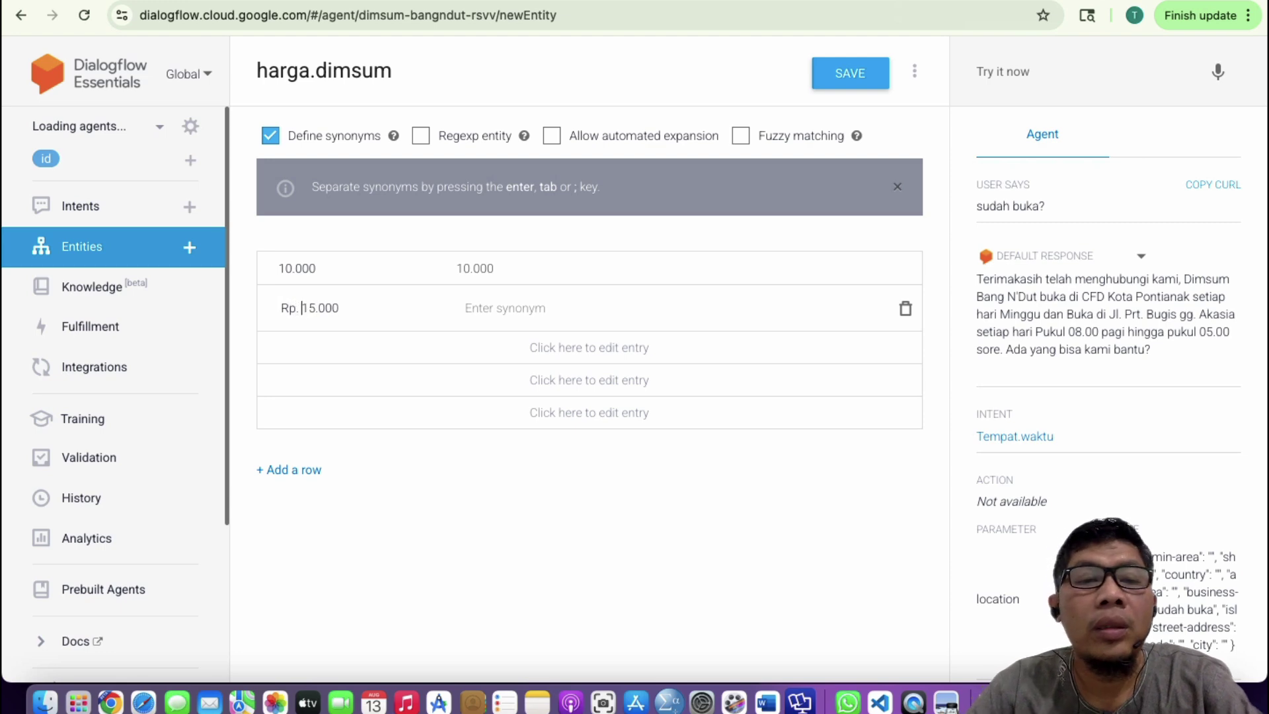
key("shift+Tab")
- Make the first value Rp. 10.000, fix the synonyms to match, and add Rp. 20.000
left_click(281, 274)
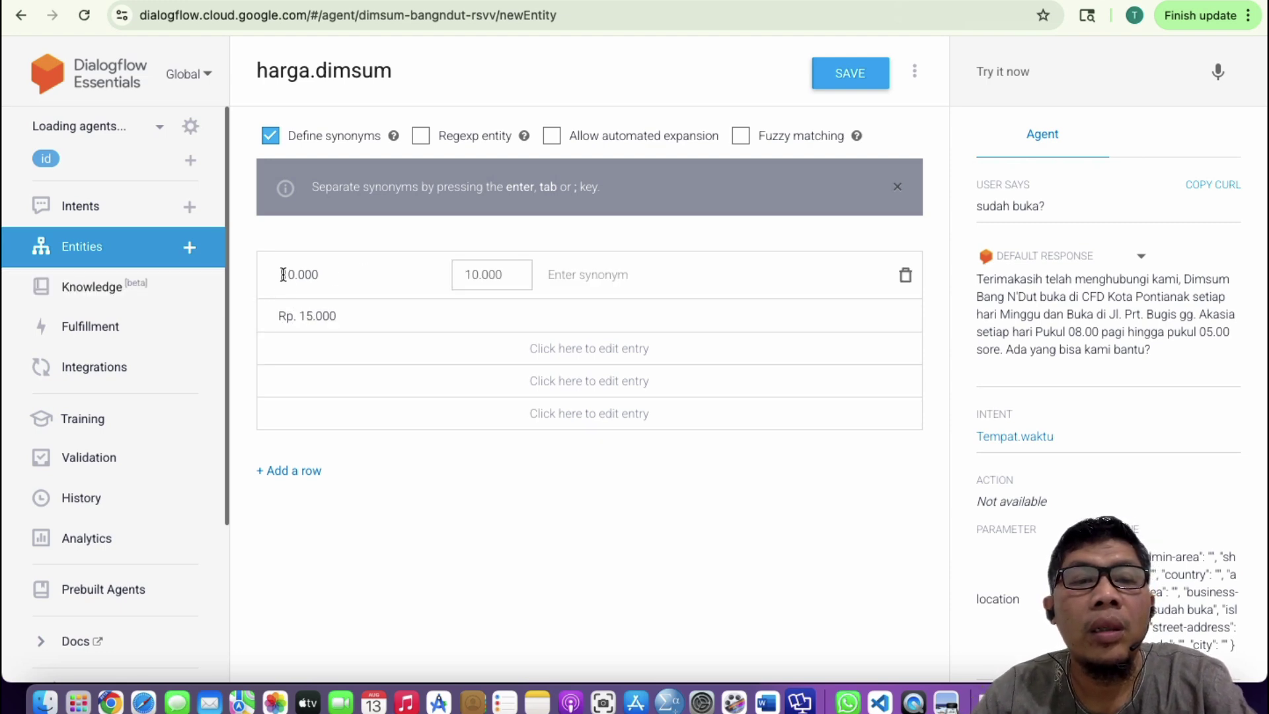
type("Rp.")
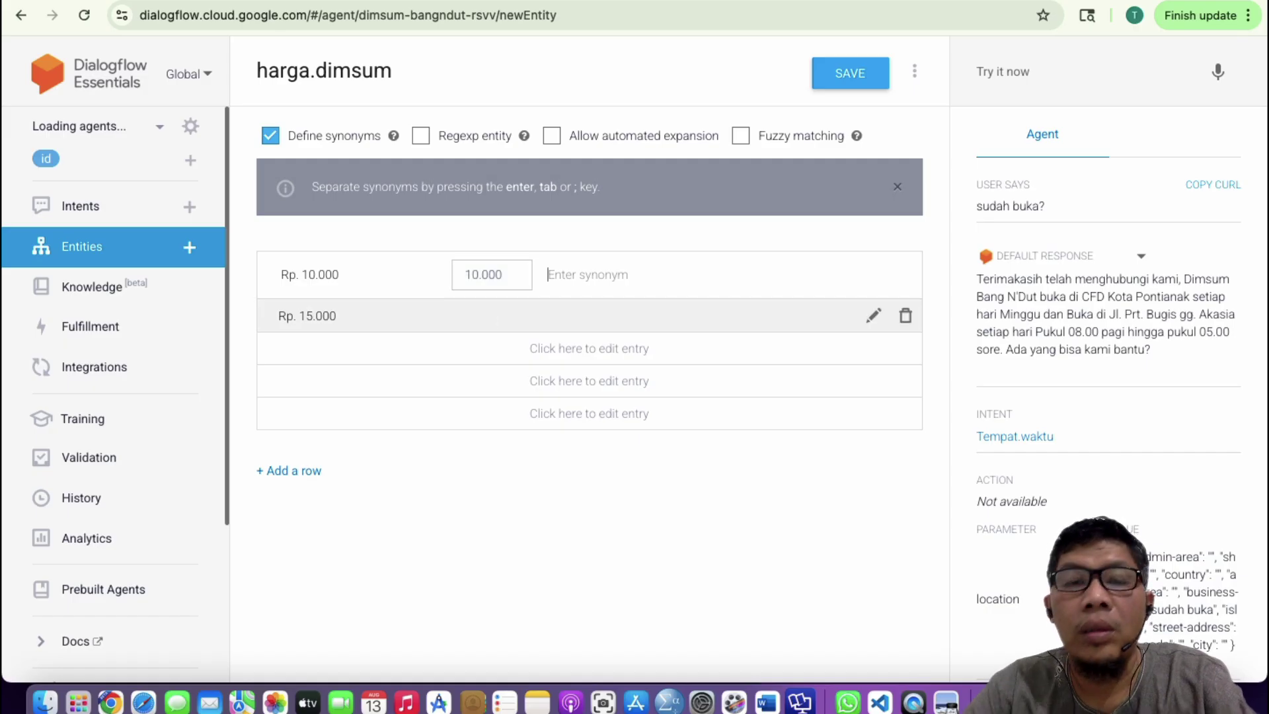
left_click(475, 285)
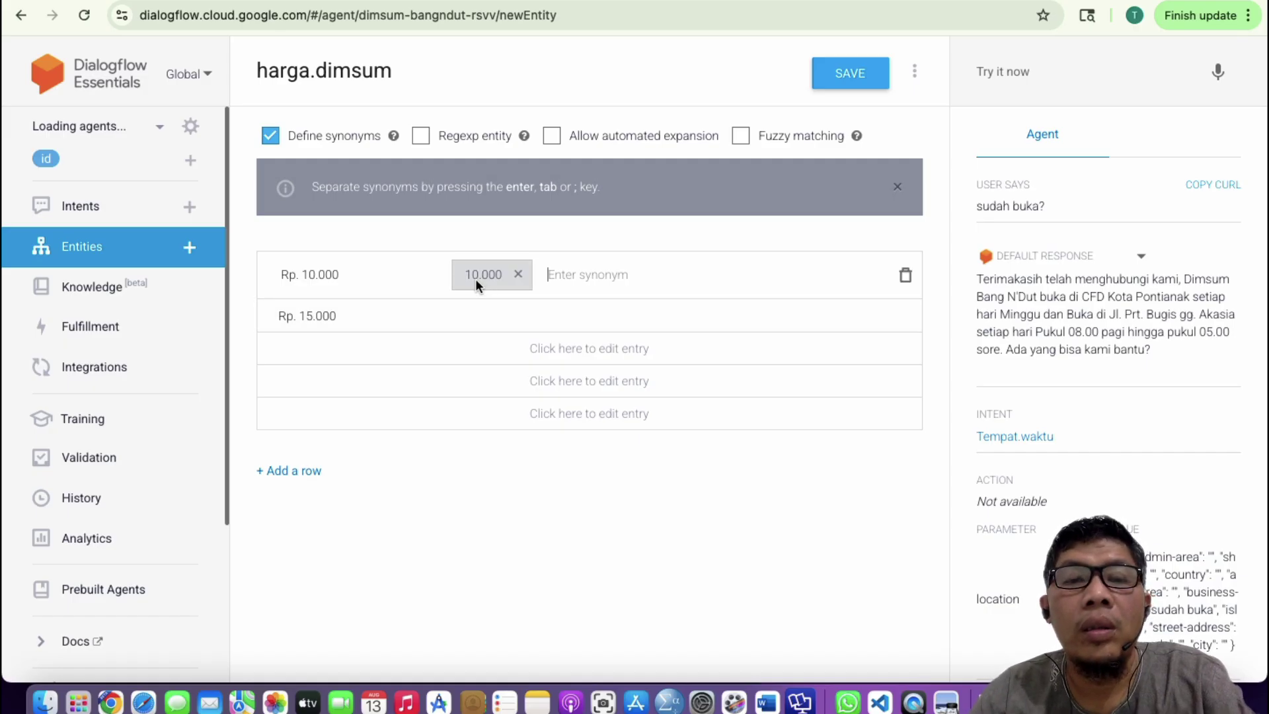
left_click(518, 276)
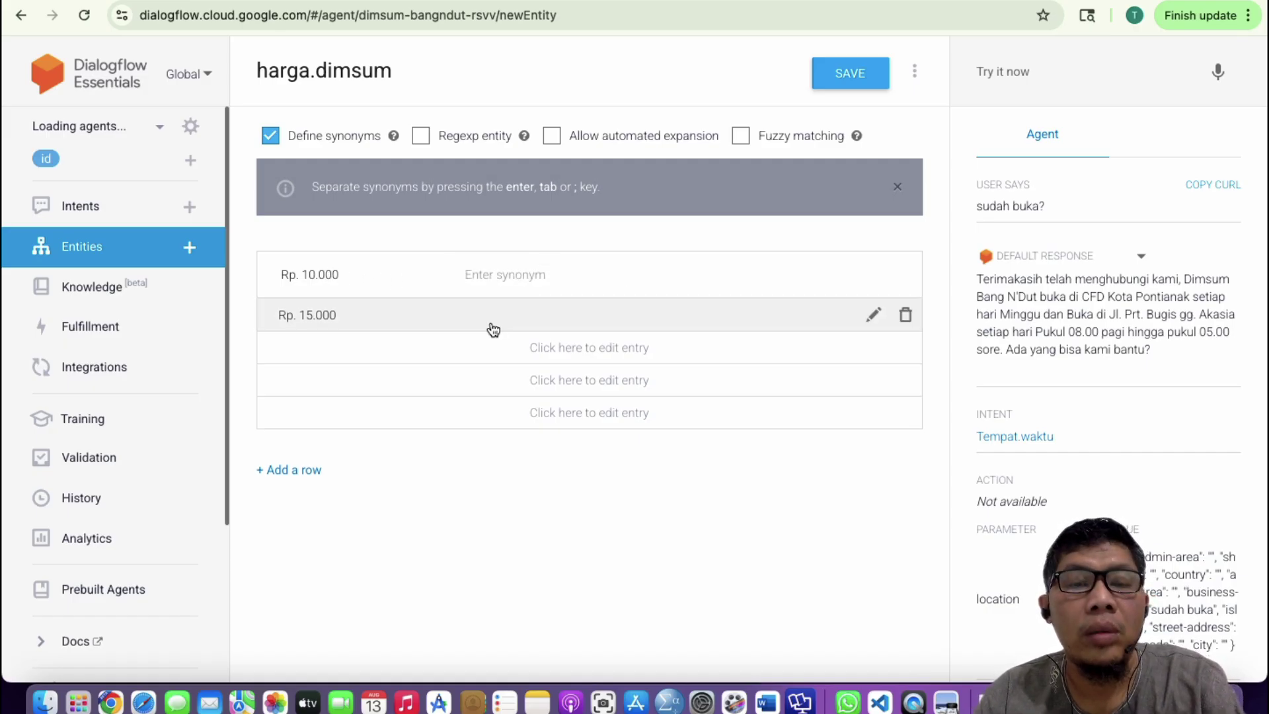
left_click(339, 310)
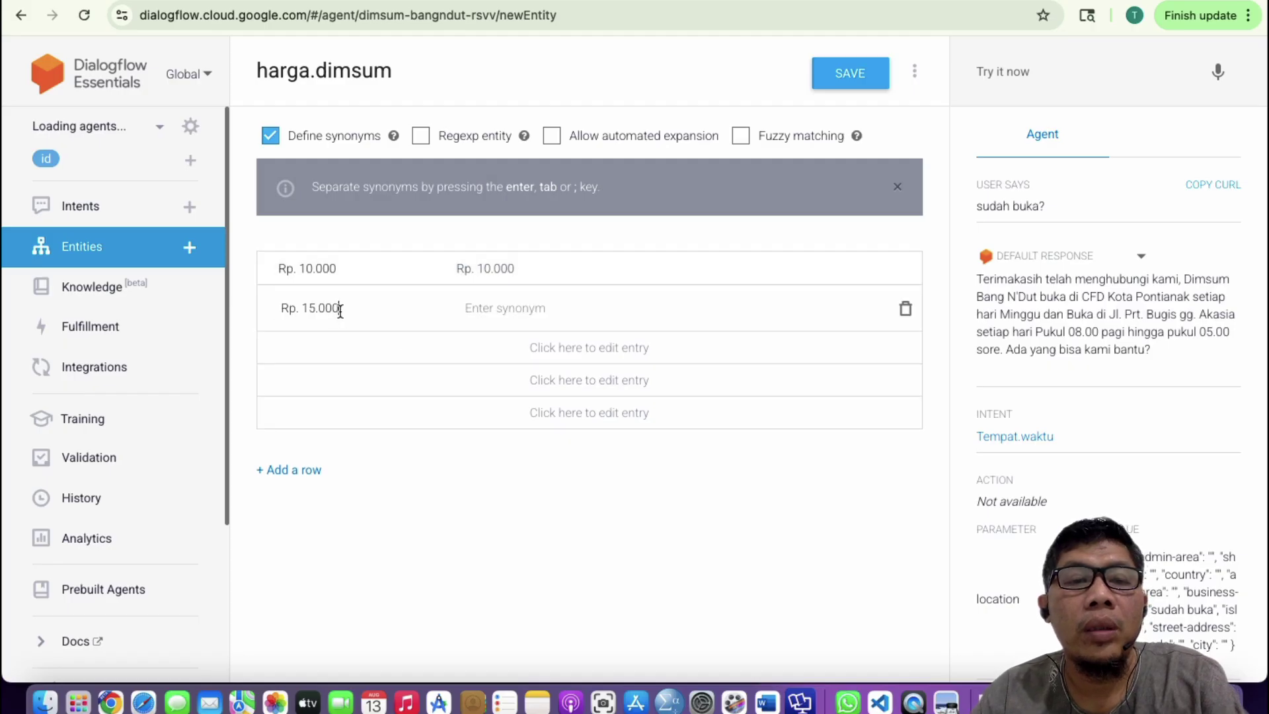
key("Tab")
left_click(299, 357)
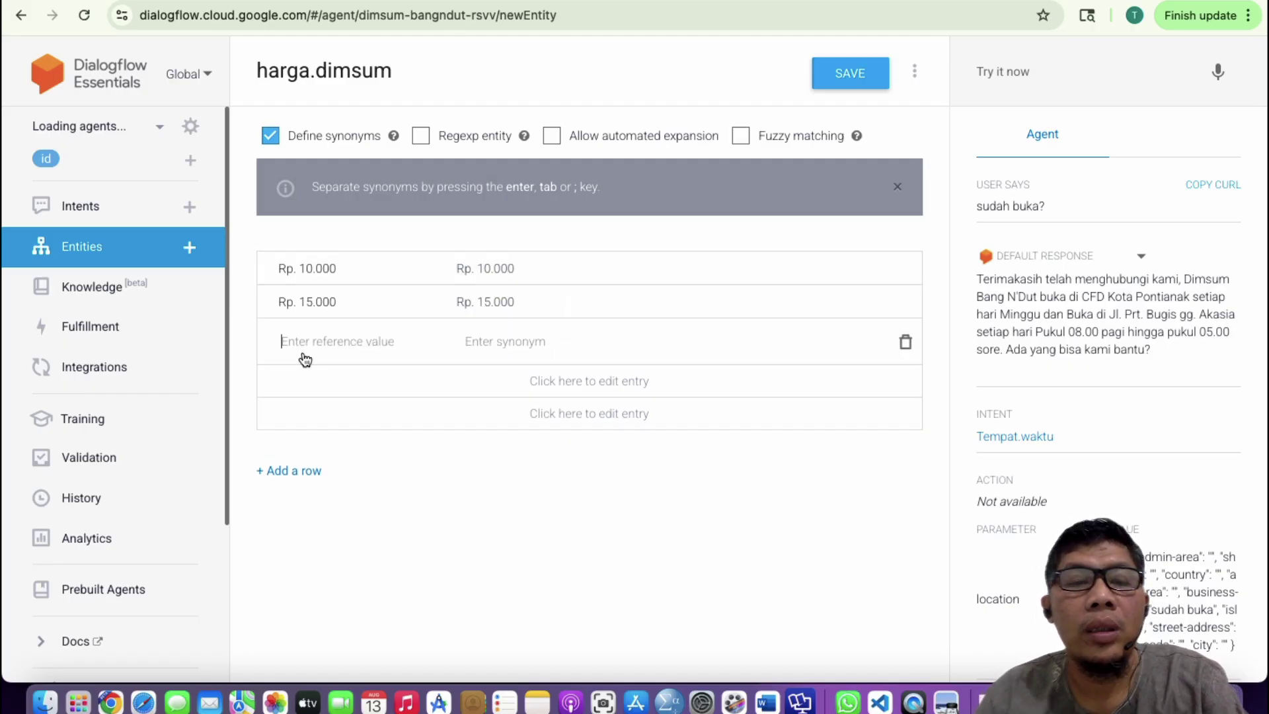
type("Rp.")
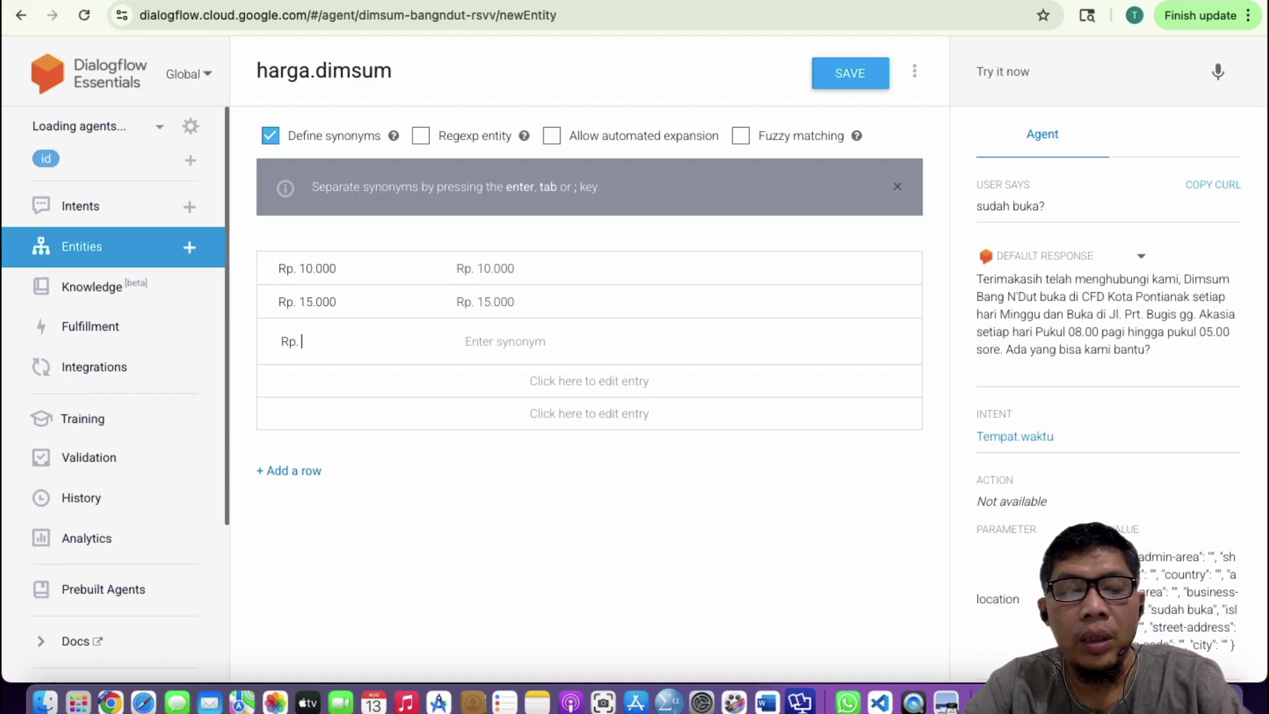
type(" 20.000")
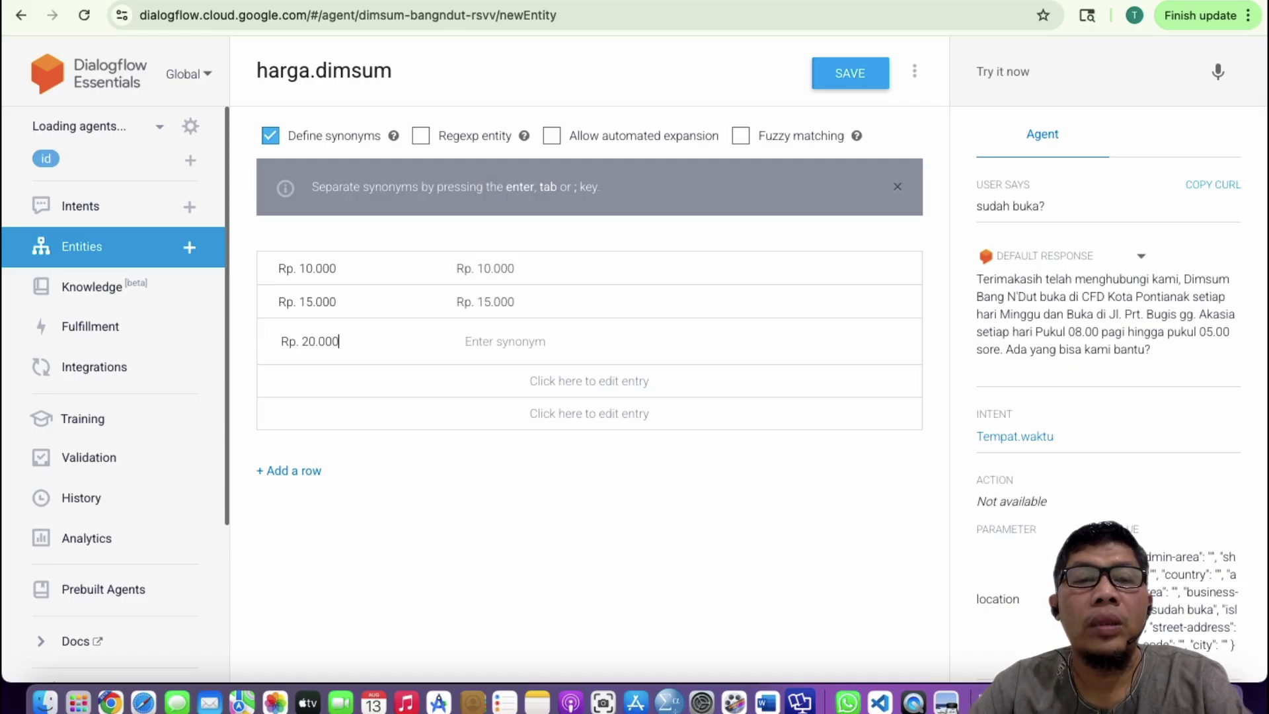
key("Tab")
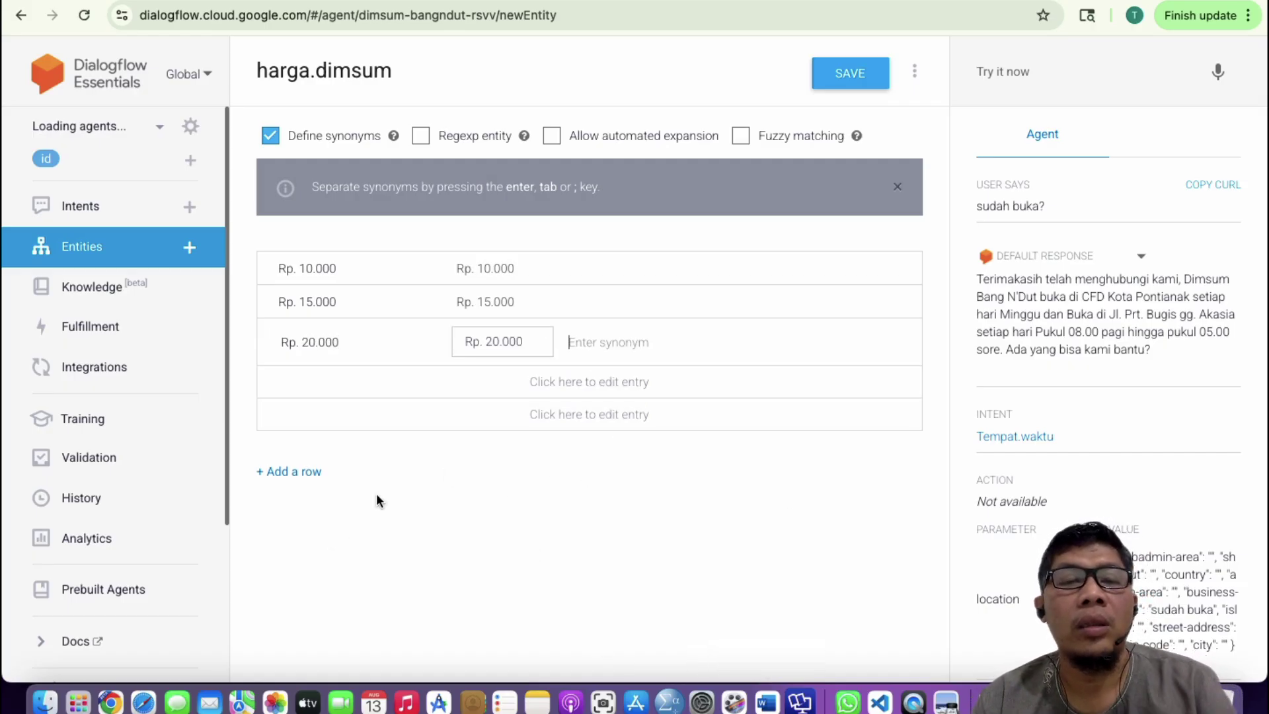
- Fix the invalid name to hargadimsum, save the entity, and return to the intents list
left_click(856, 78)
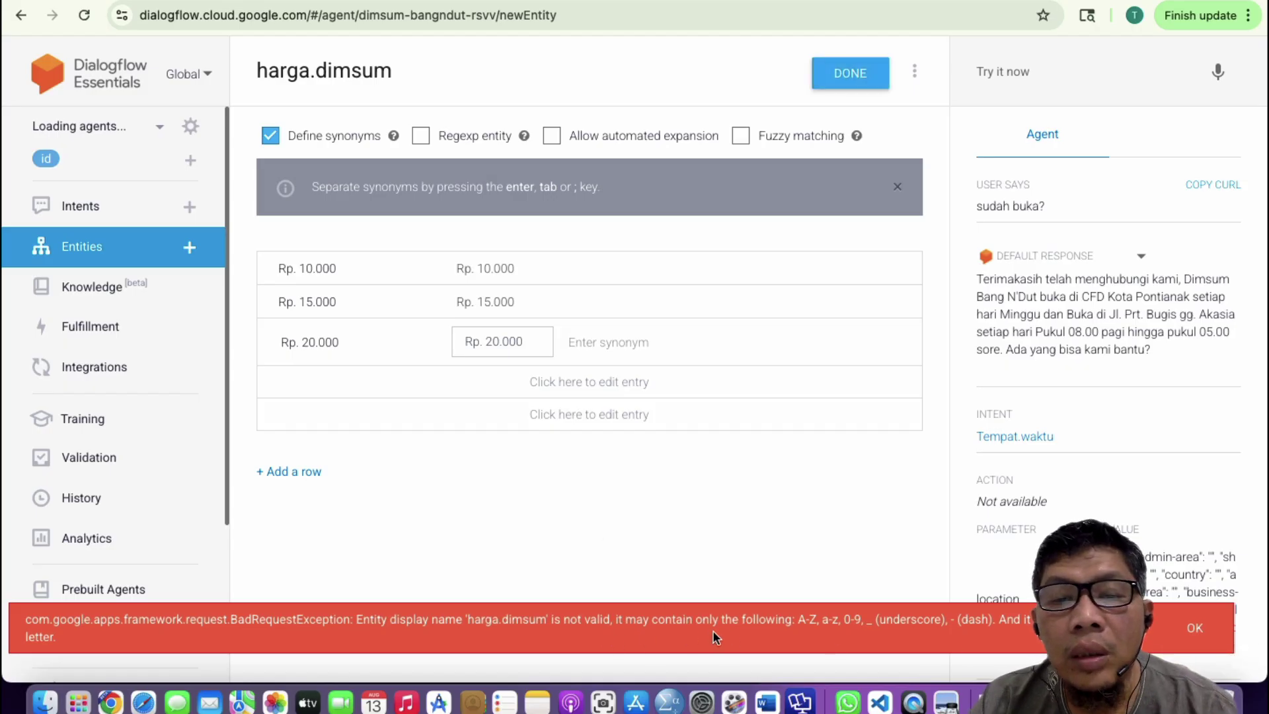
left_click(320, 84)
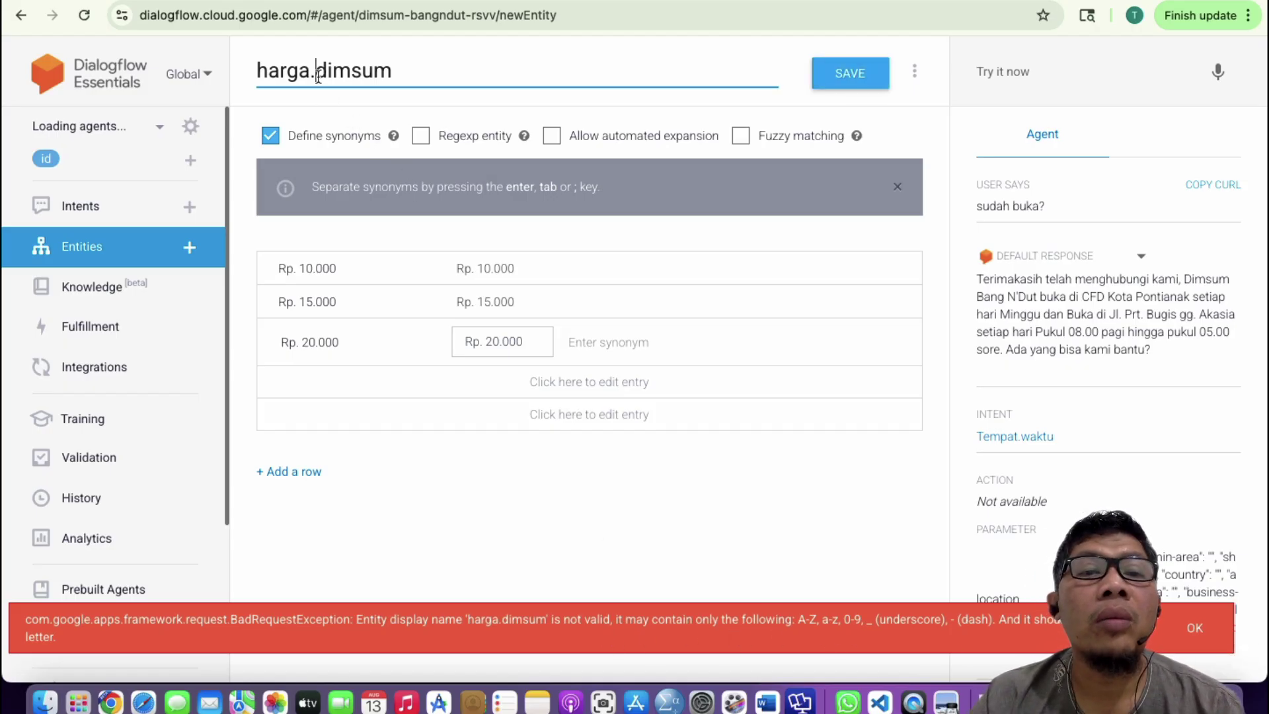
key("BackSpace")
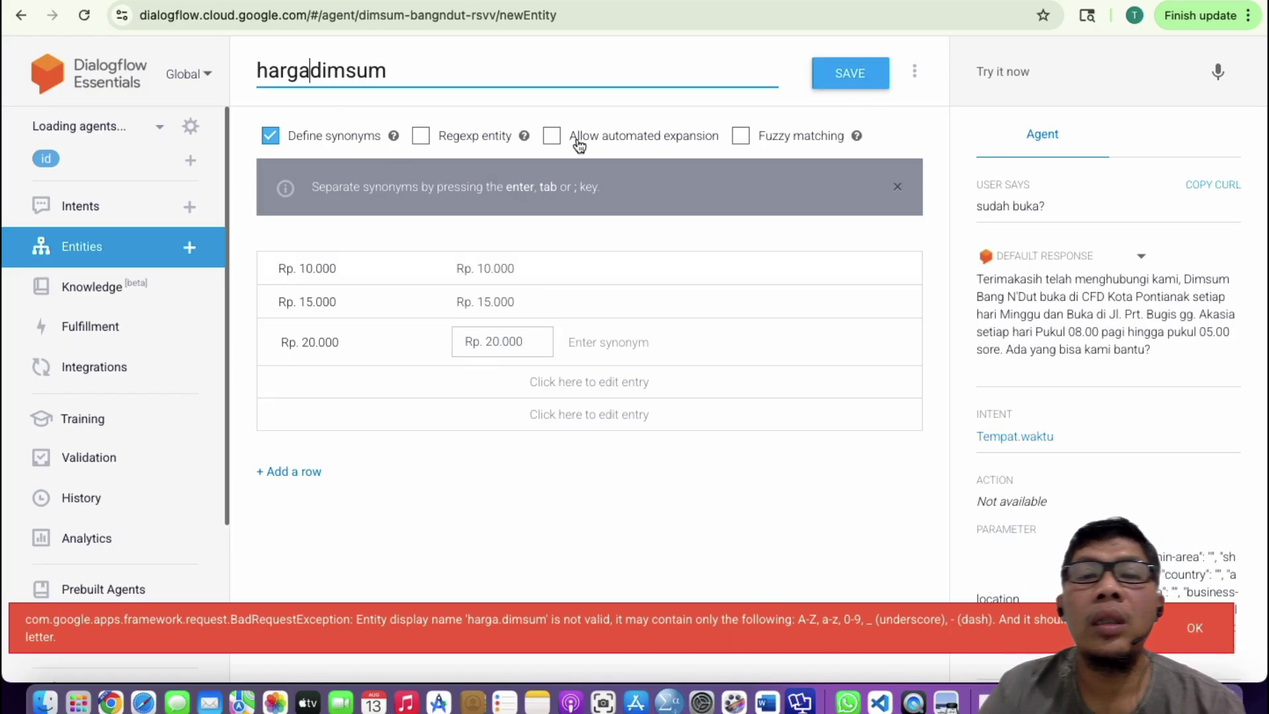
left_click(1195, 629)
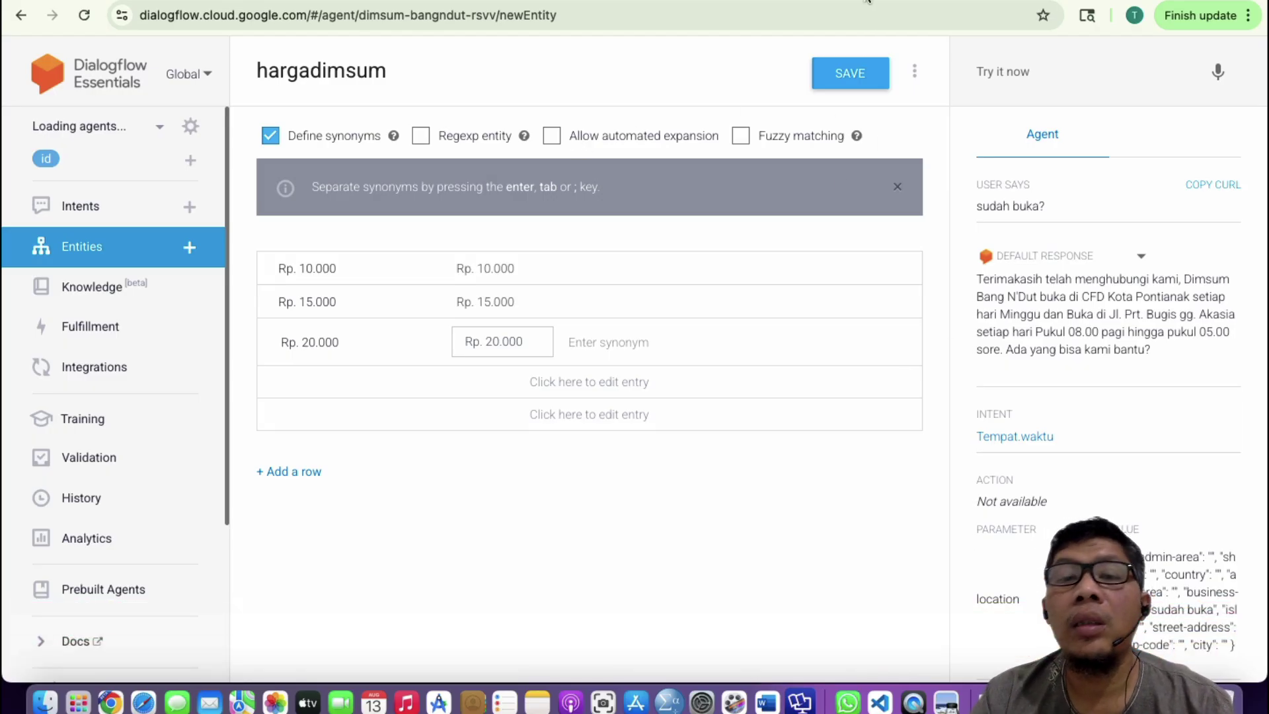
left_click(842, 80)
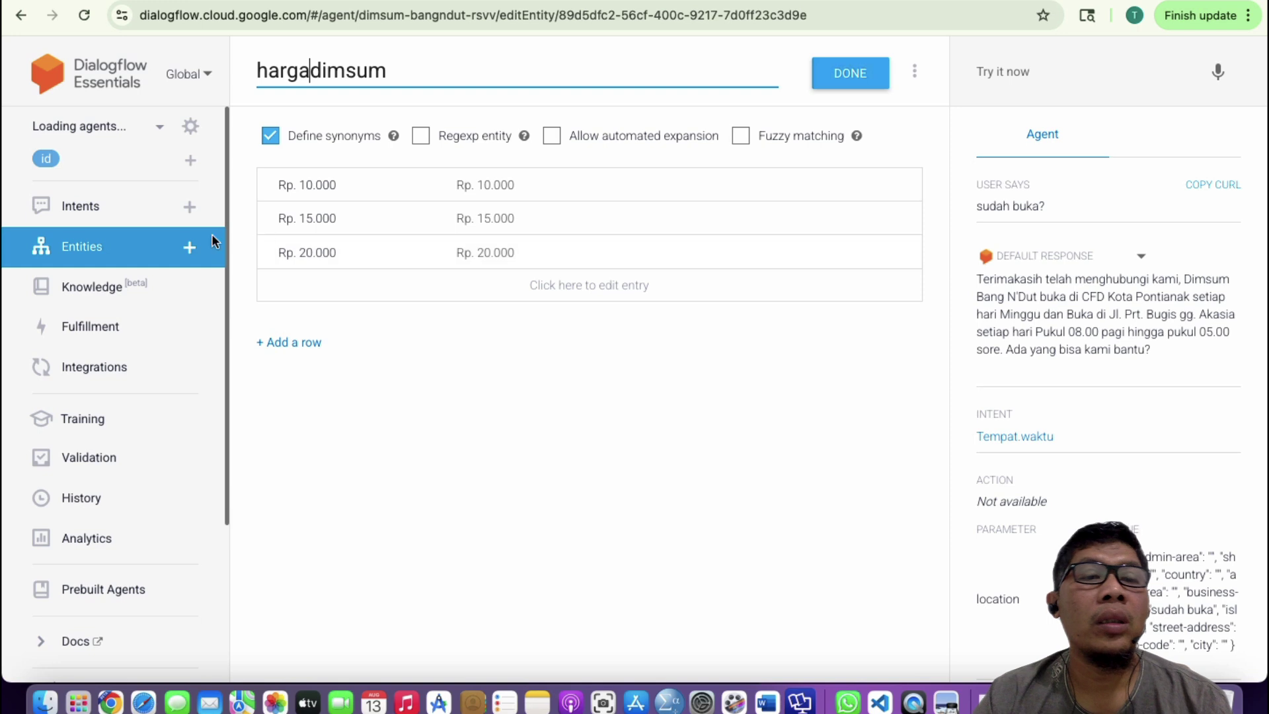
left_click(95, 213)
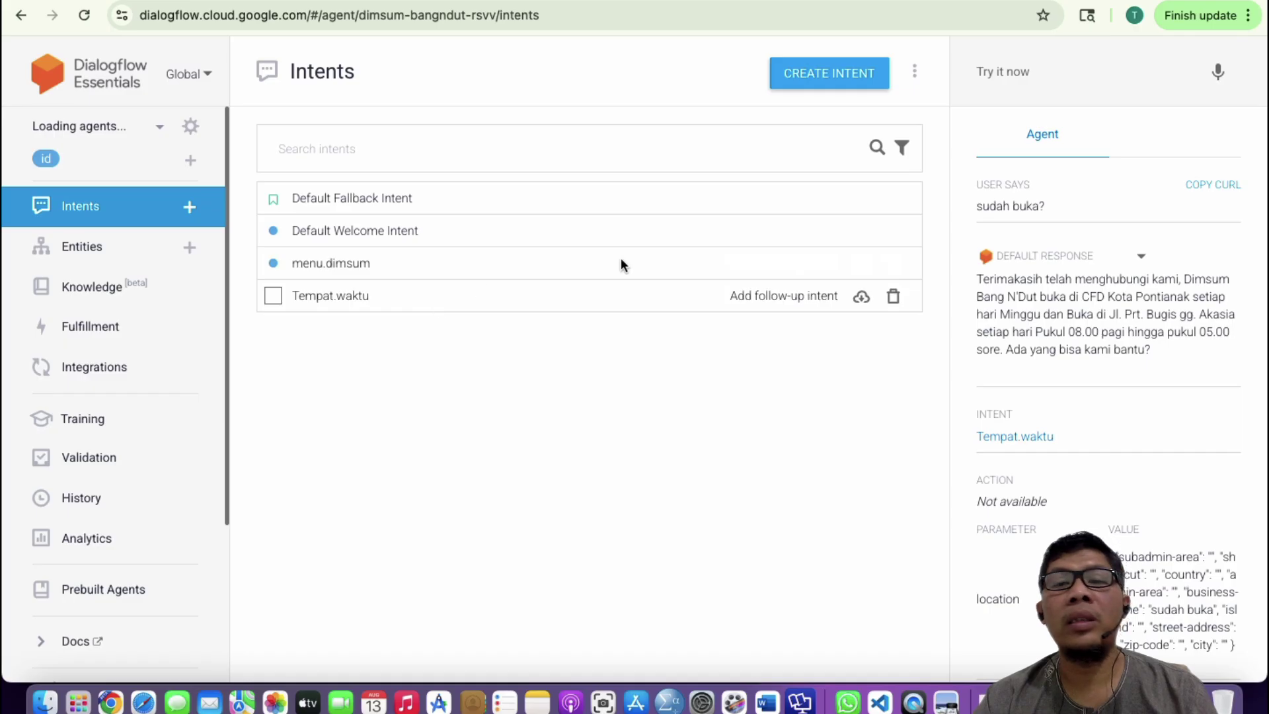
- Create a new intent and type Pesan.Dimsum as its name
left_click(821, 76)
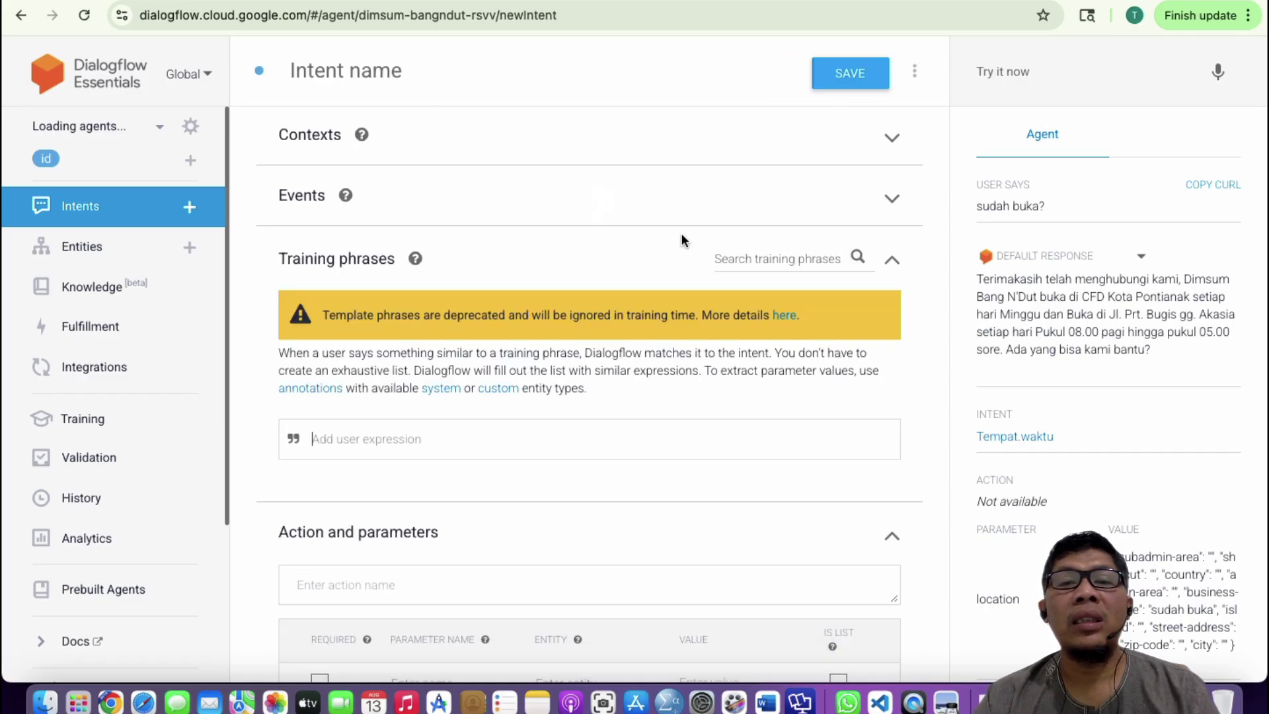
left_click(383, 84)
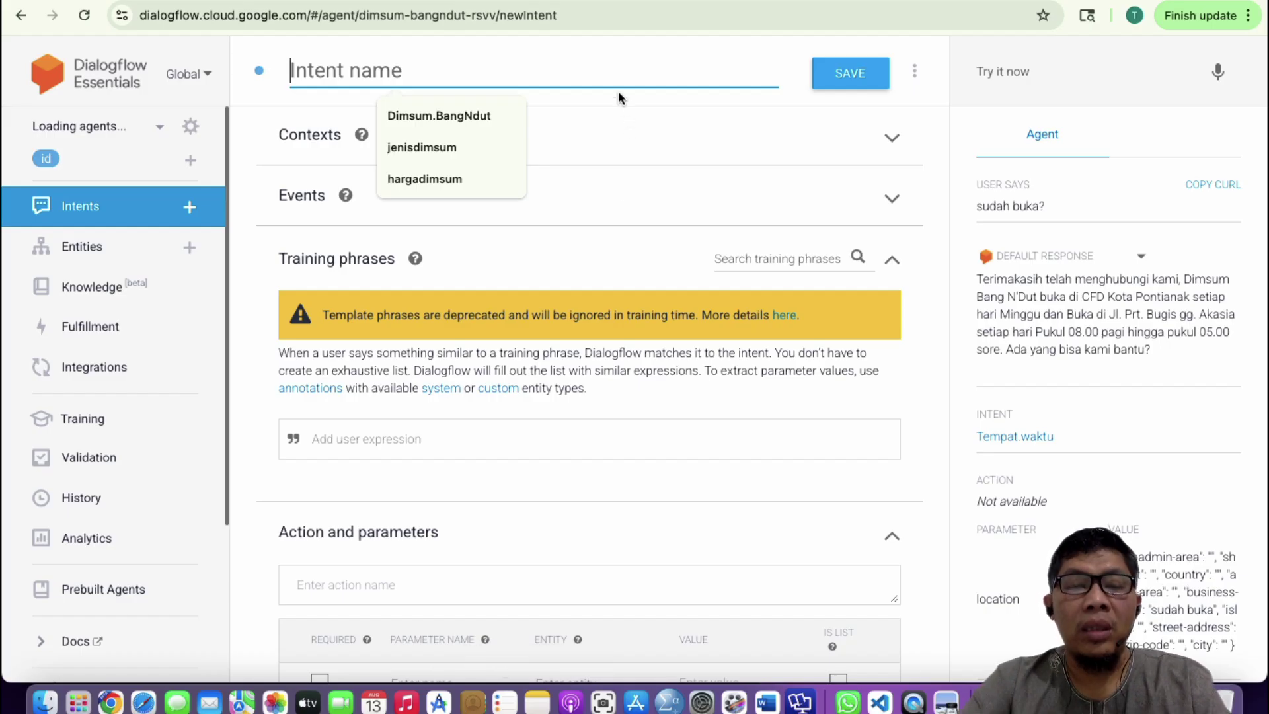
type("Pesan")
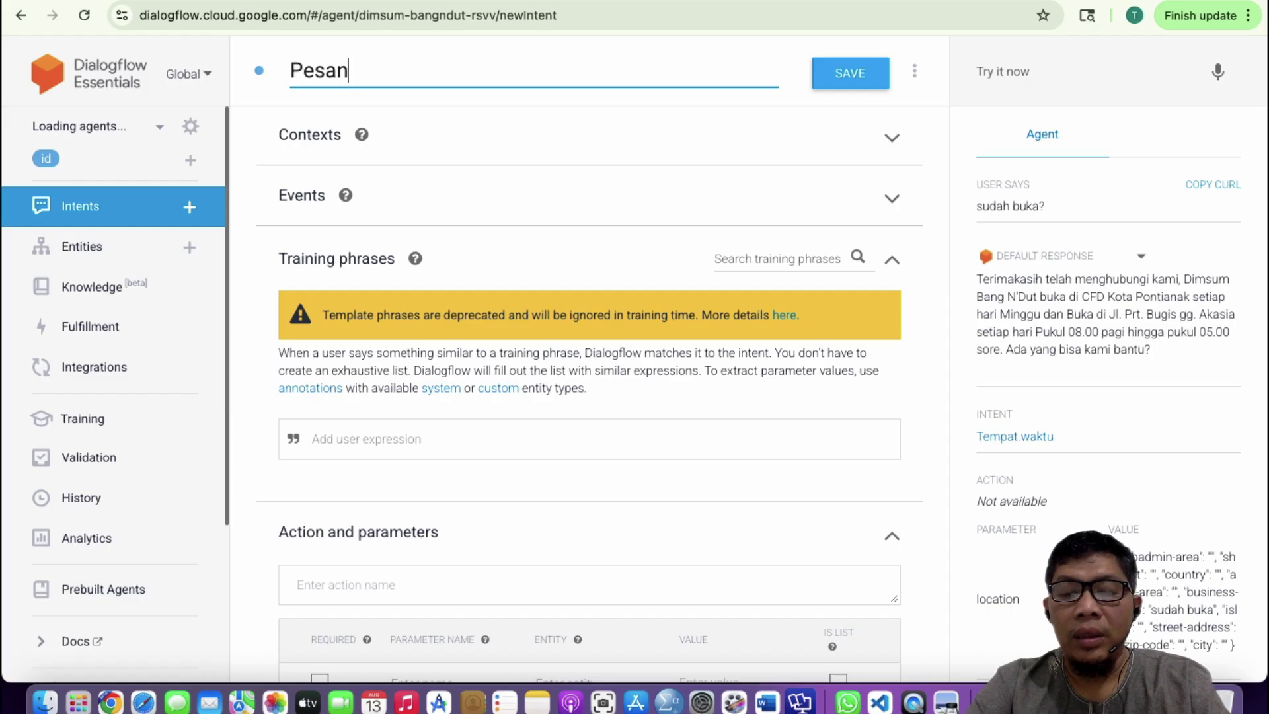
type(".Dimsum")
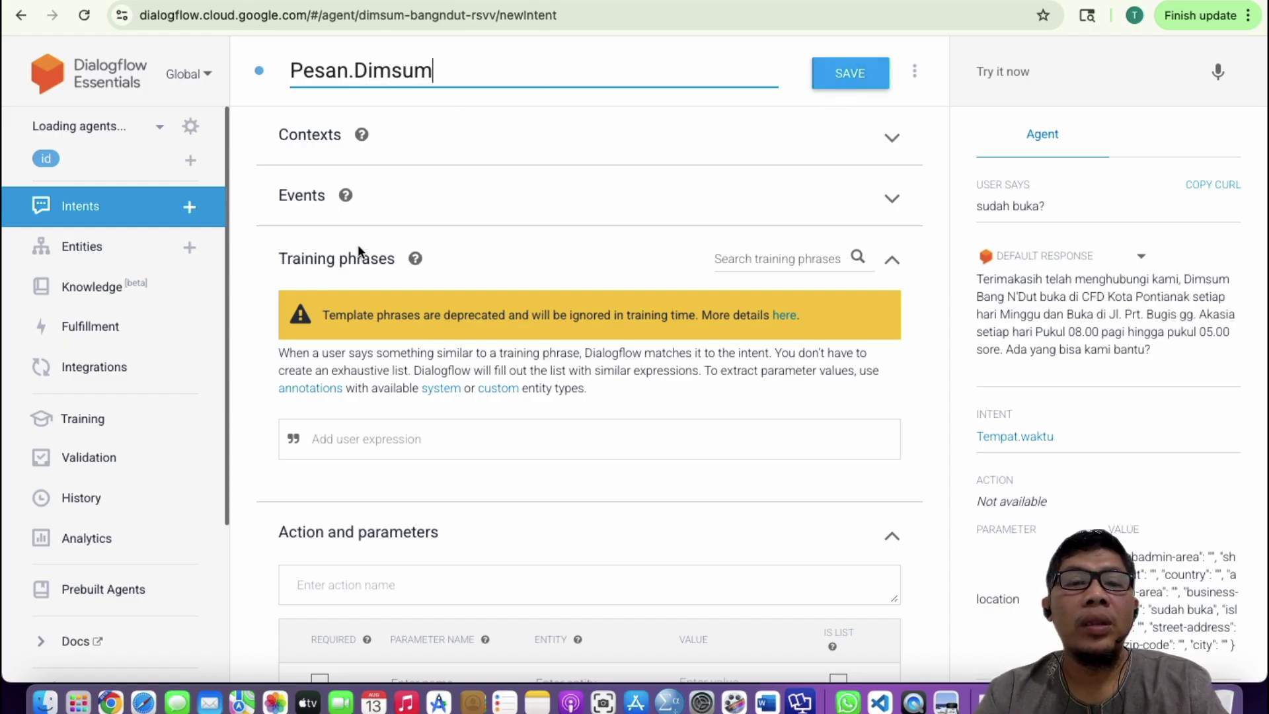
left_click(324, 440)
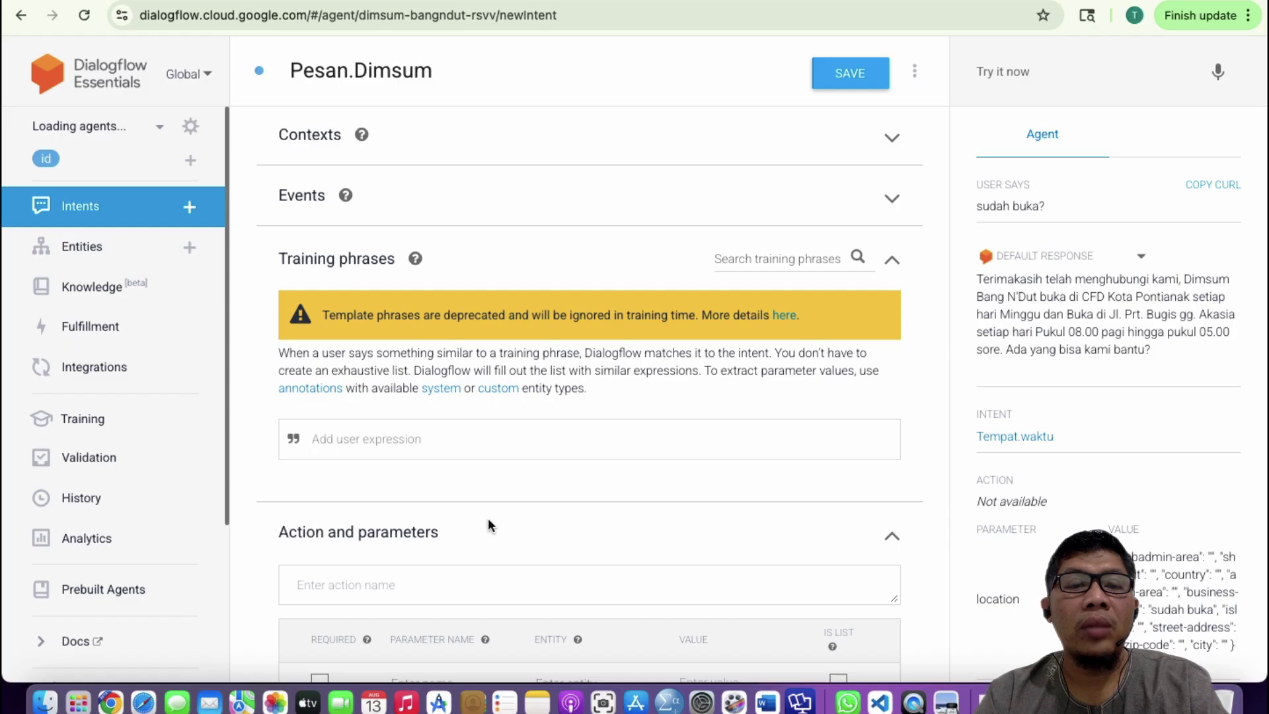
- Add the training phrase 'Saya mau pesan dimsum bakar dan dimsum goreng…' with quantities
scroll(488, 525, "down", 3)
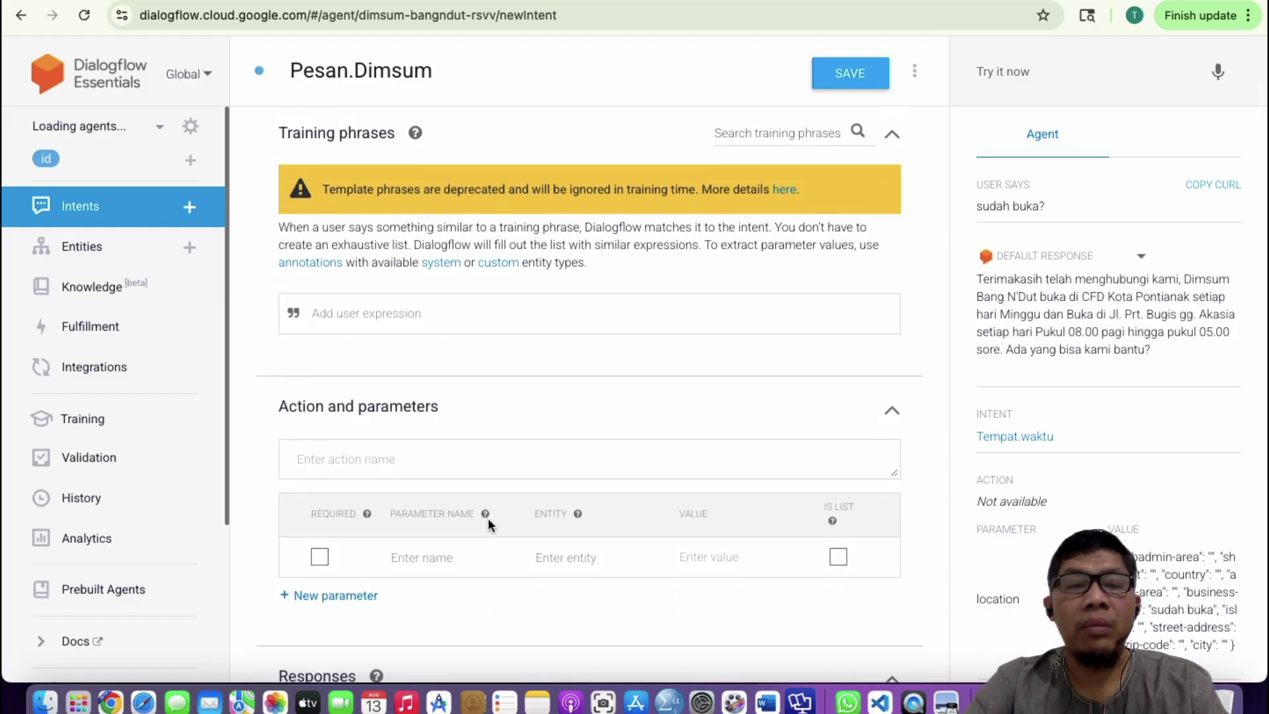
type("Saya mau pesan")
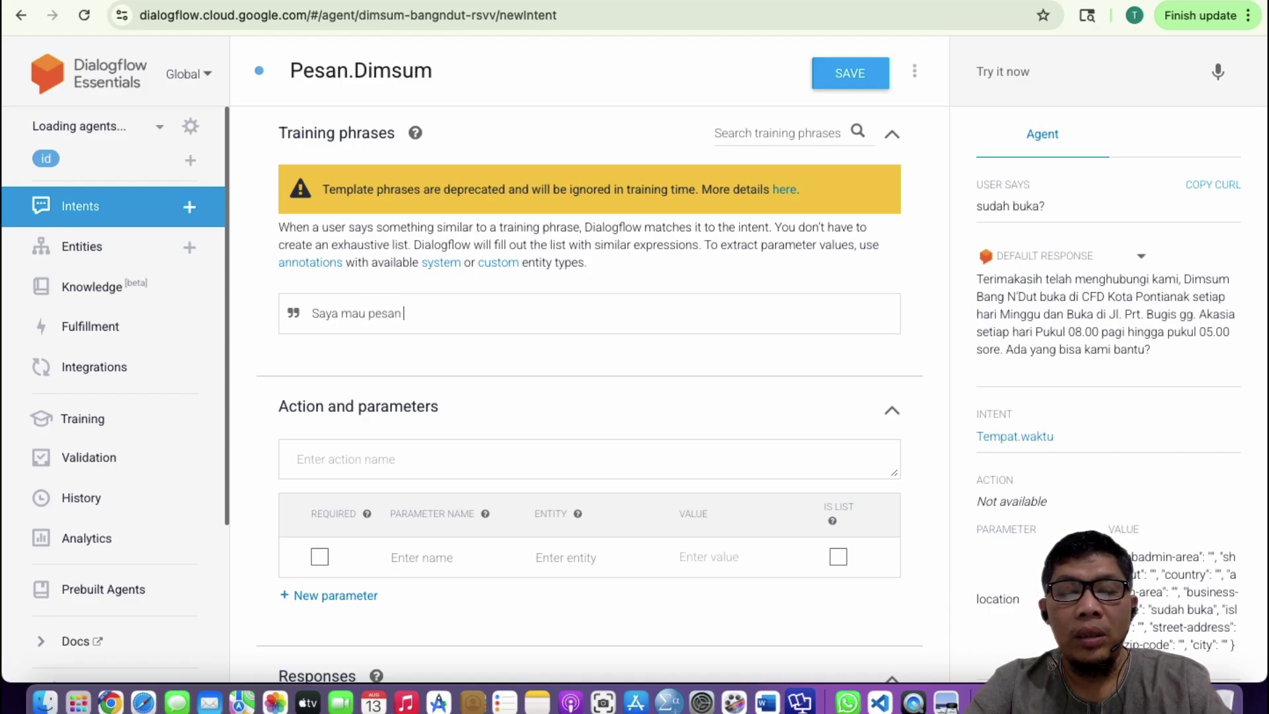
type("dimsum")
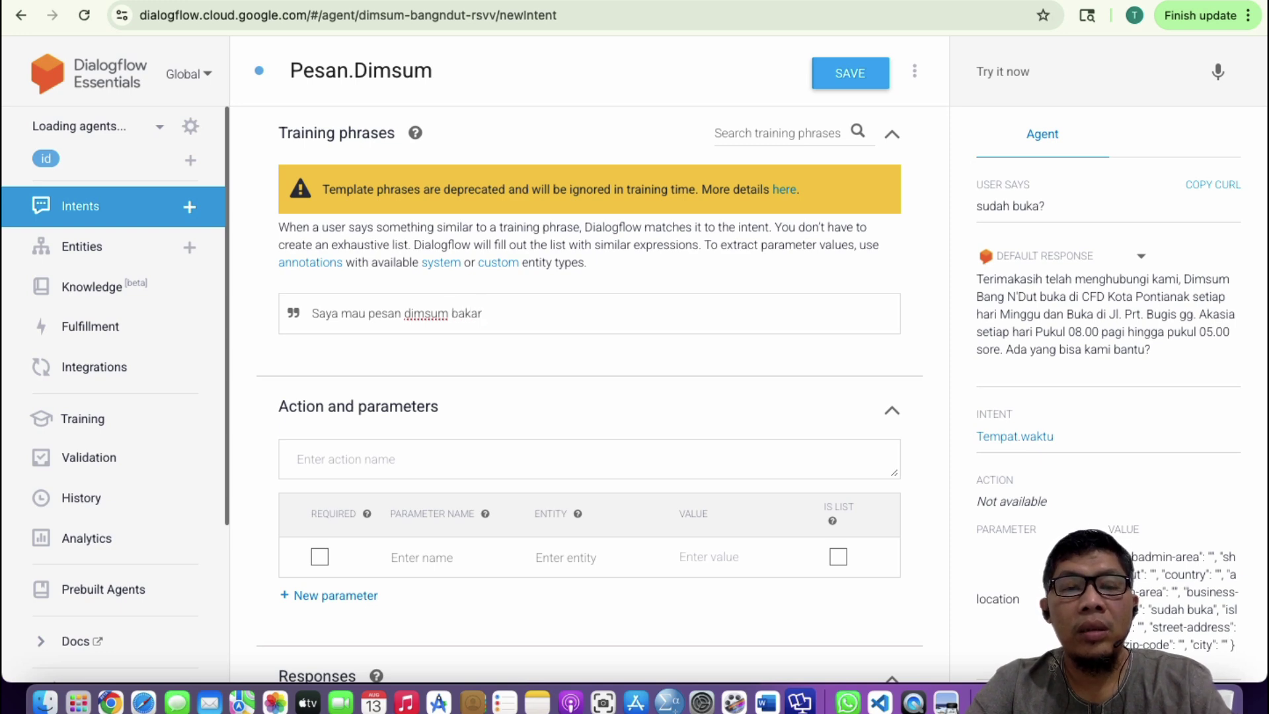
type("bakar ")
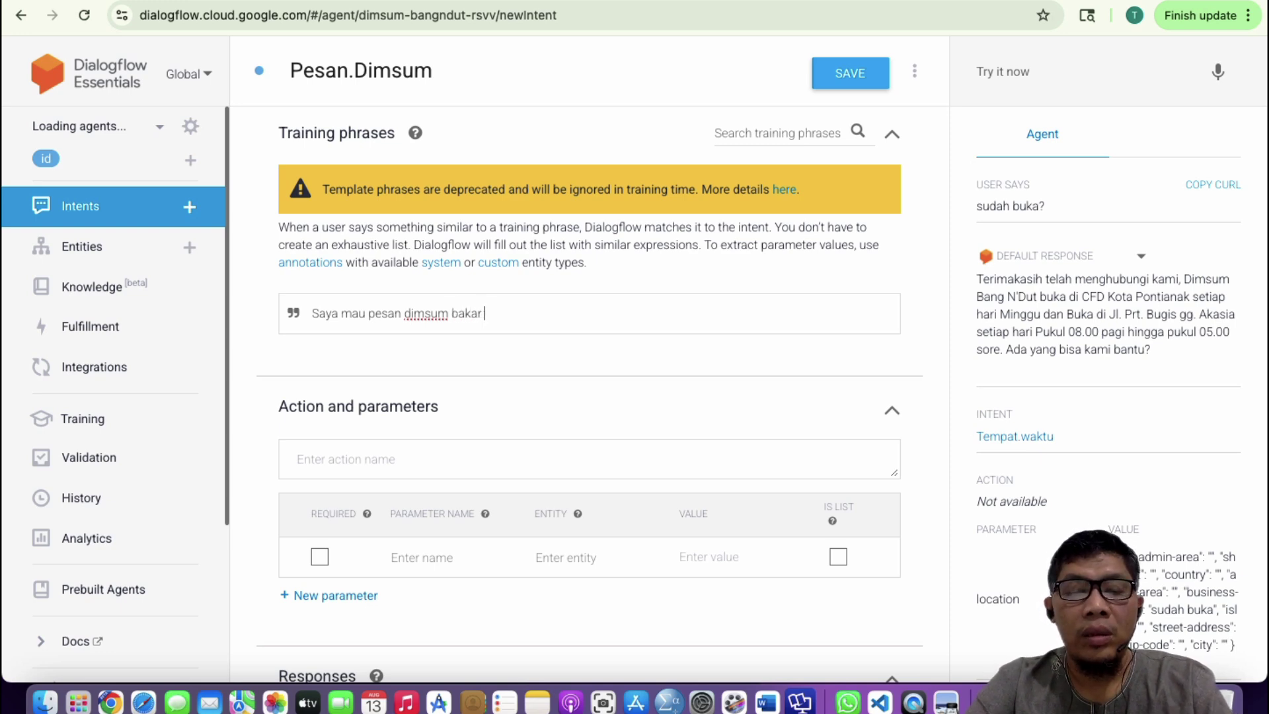
type("dan dimsu")
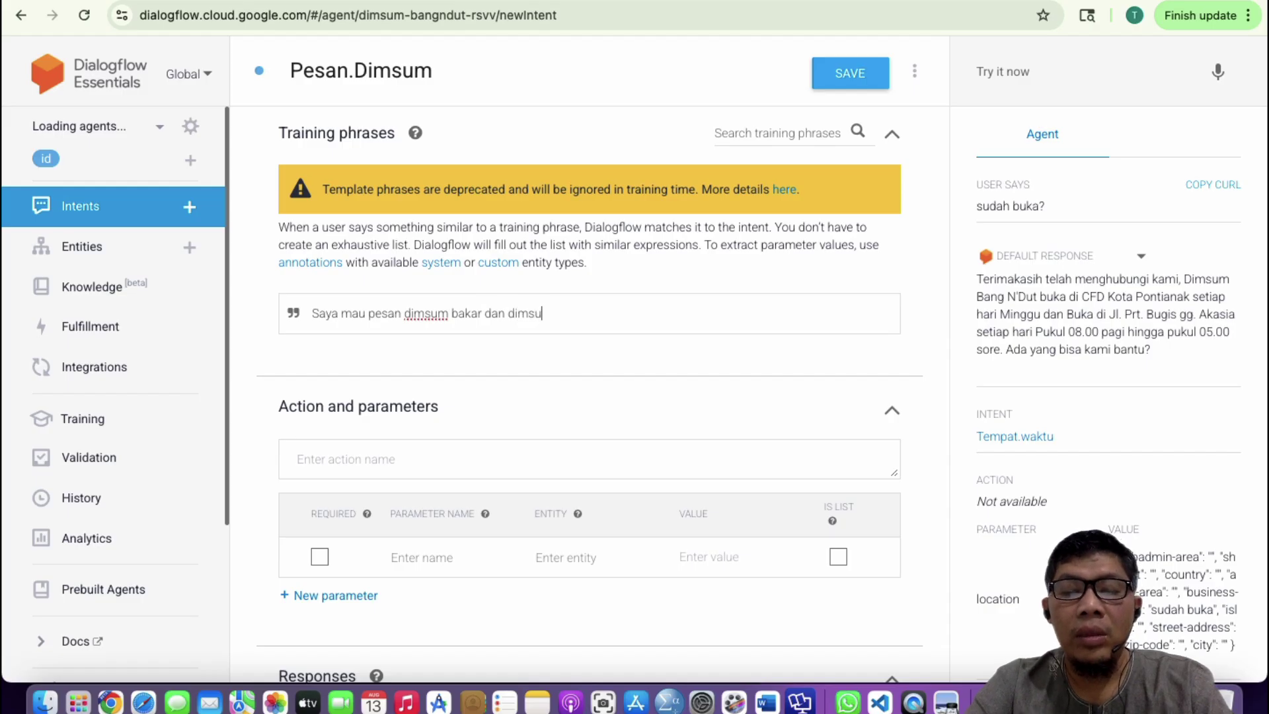
type("m goren")
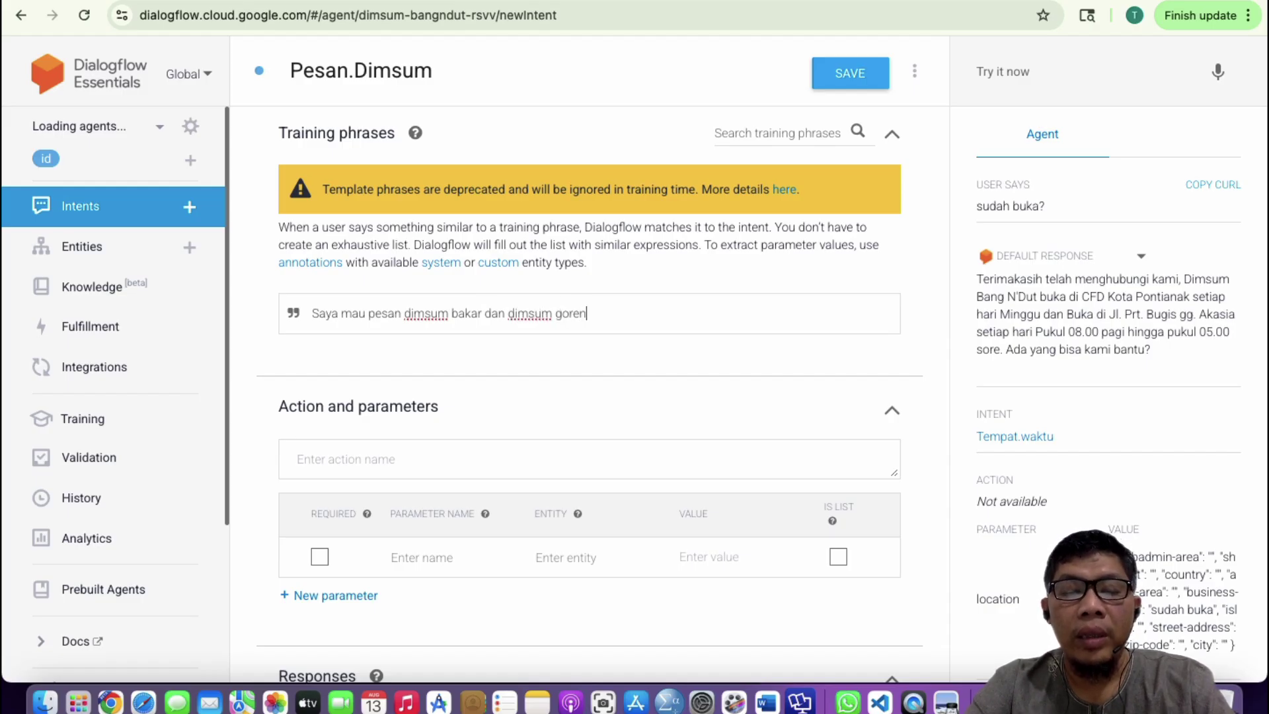
type("g")
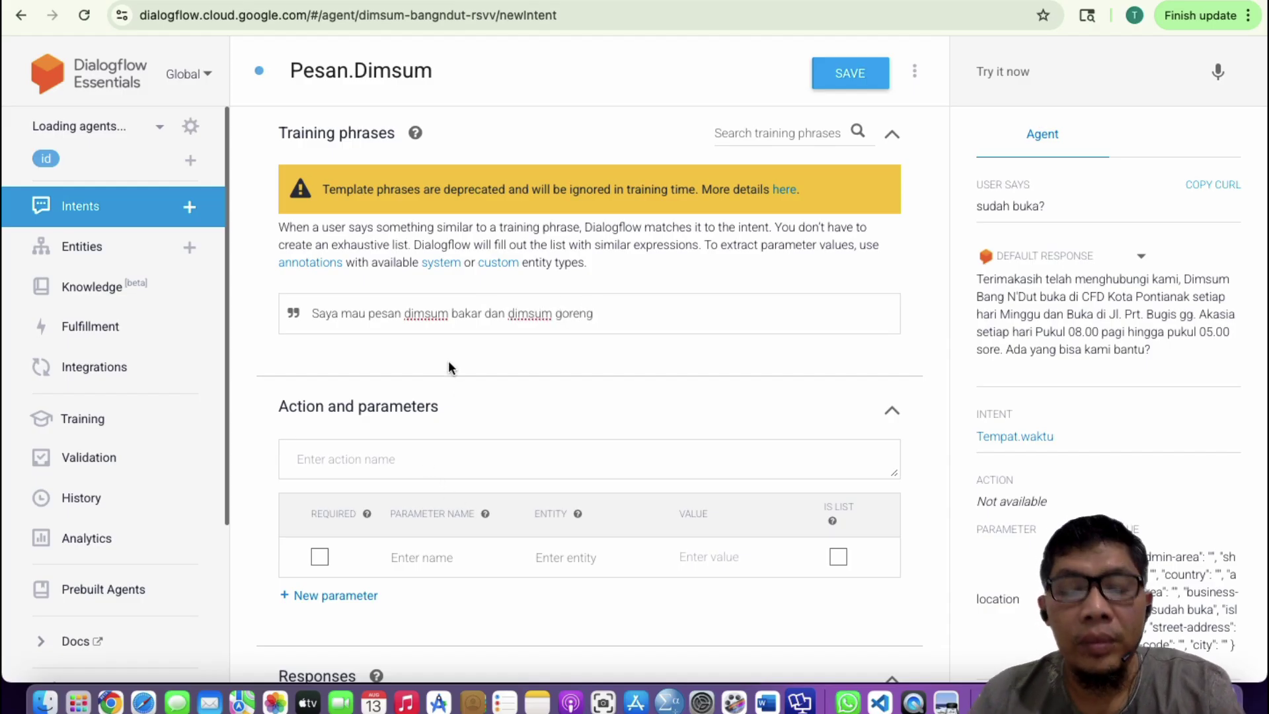
type(" keju")
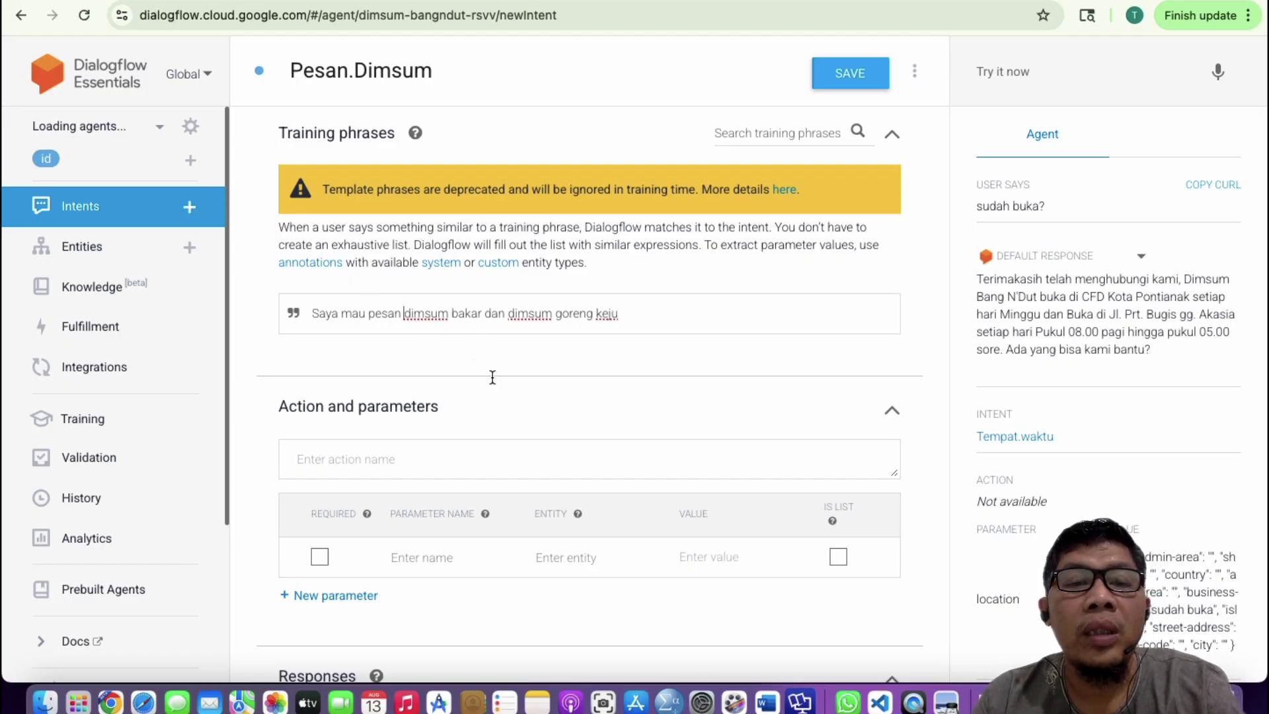
type("3")
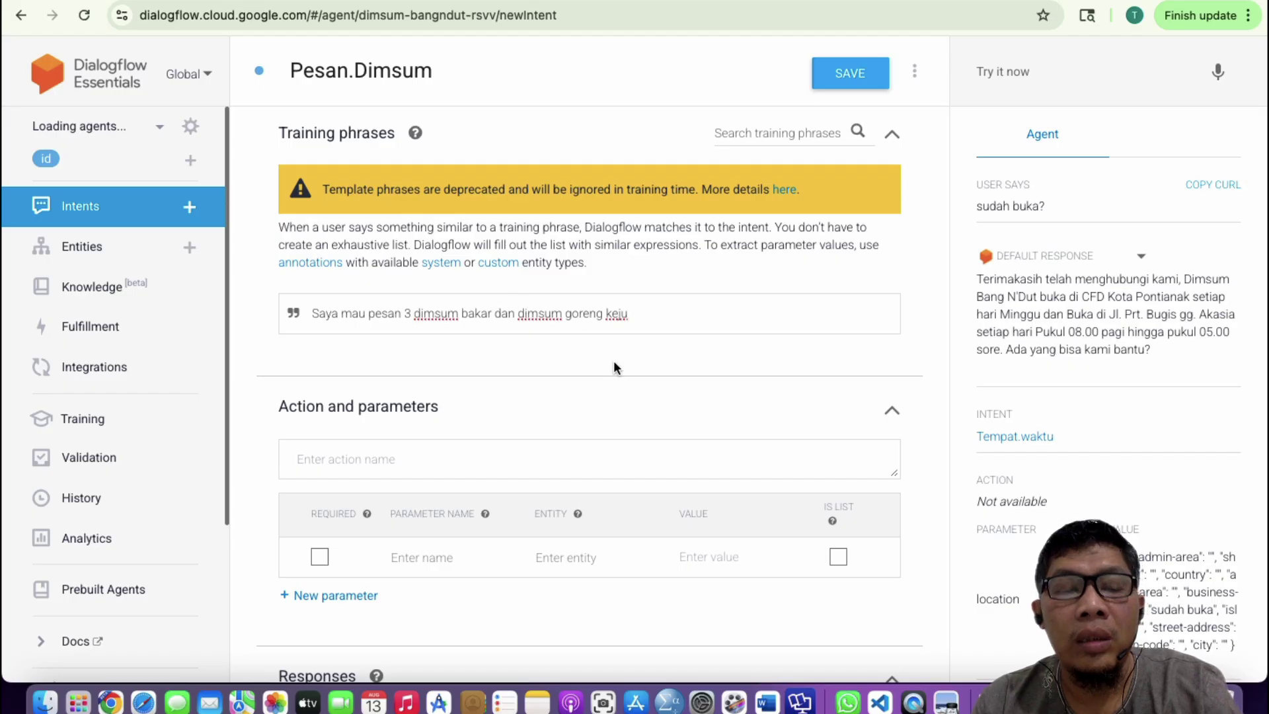
type(" 2")
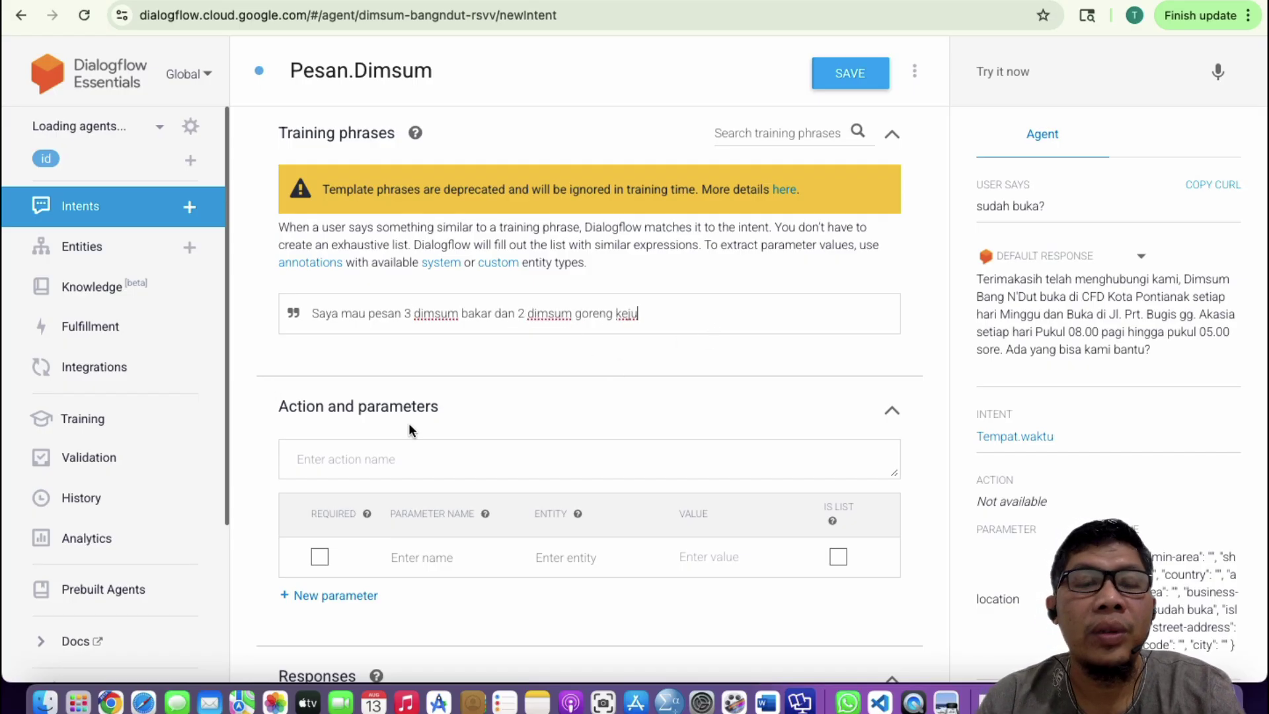
key("Return")
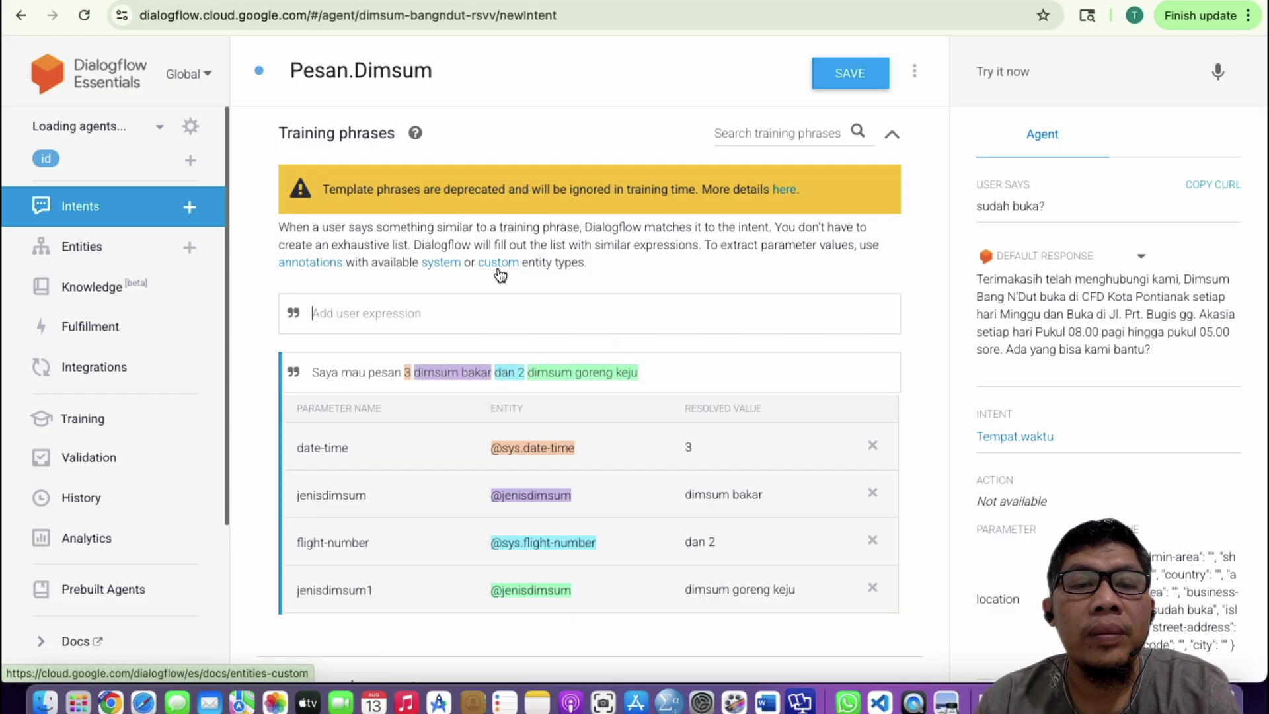
- Add a second order phrase, 'saya mau pesan dimsum kuah dan dimsum…', as a training phrase
type("saya")
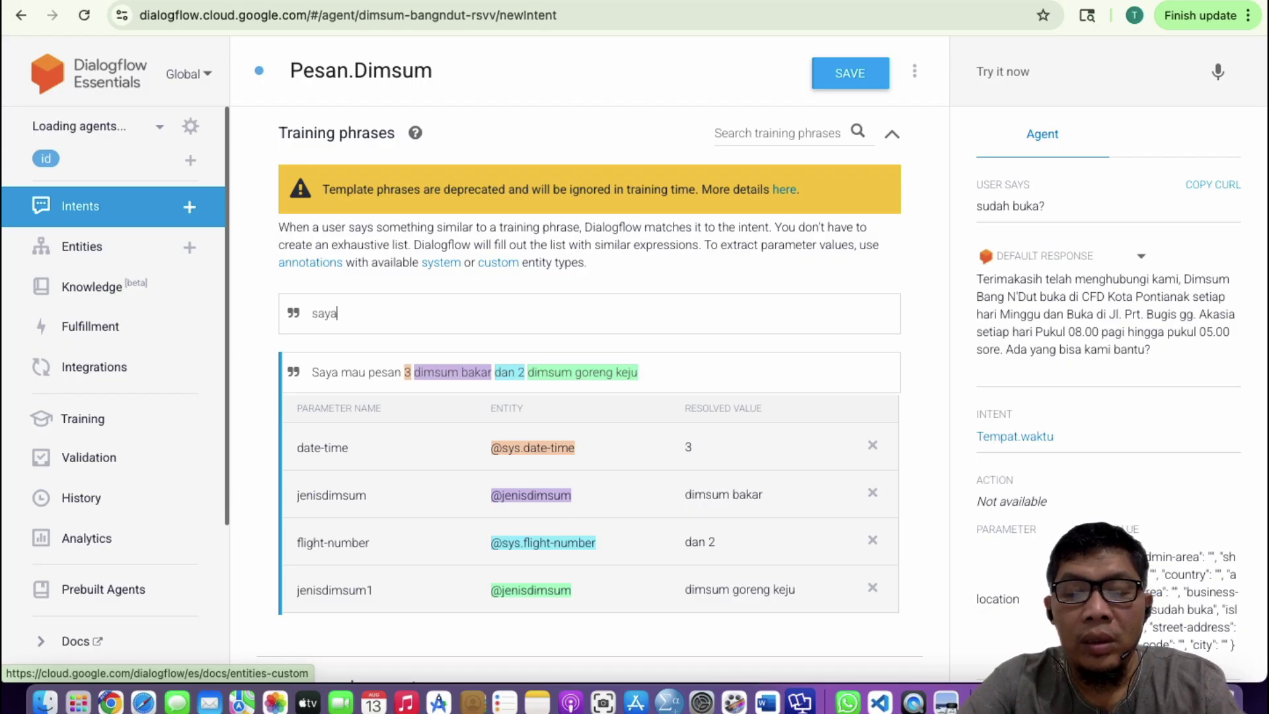
type(" mau")
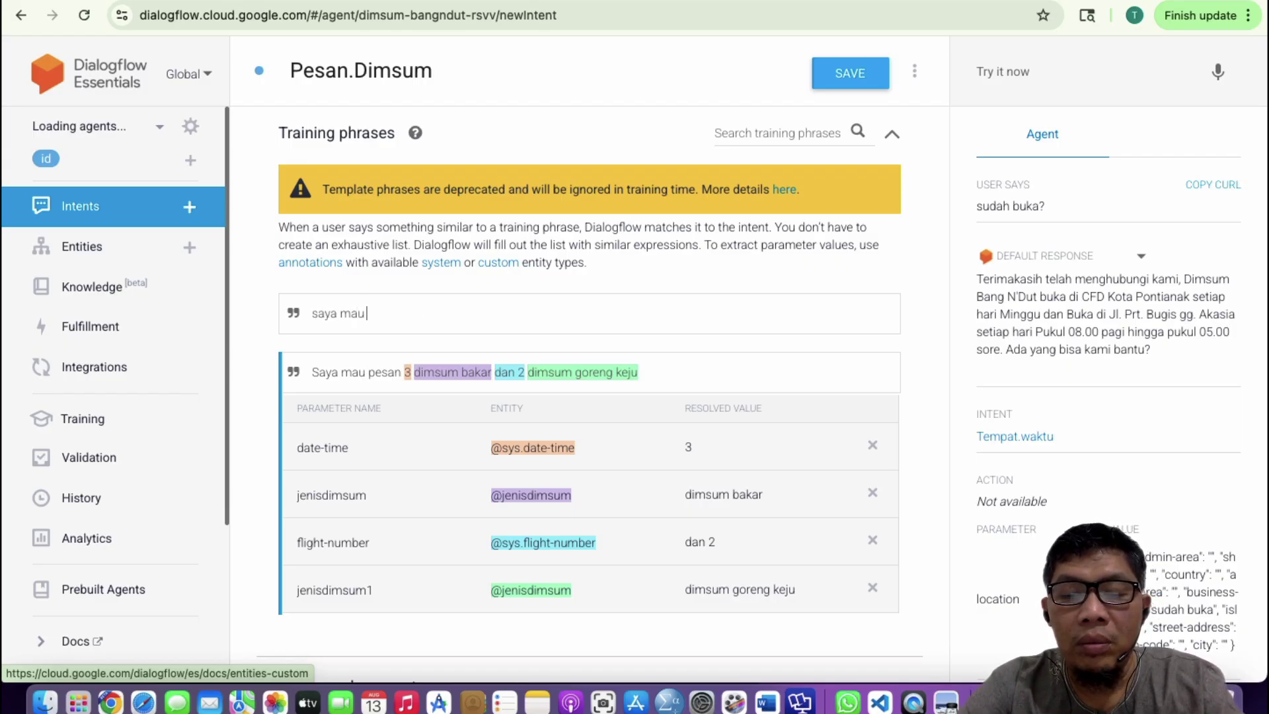
type(" pesan")
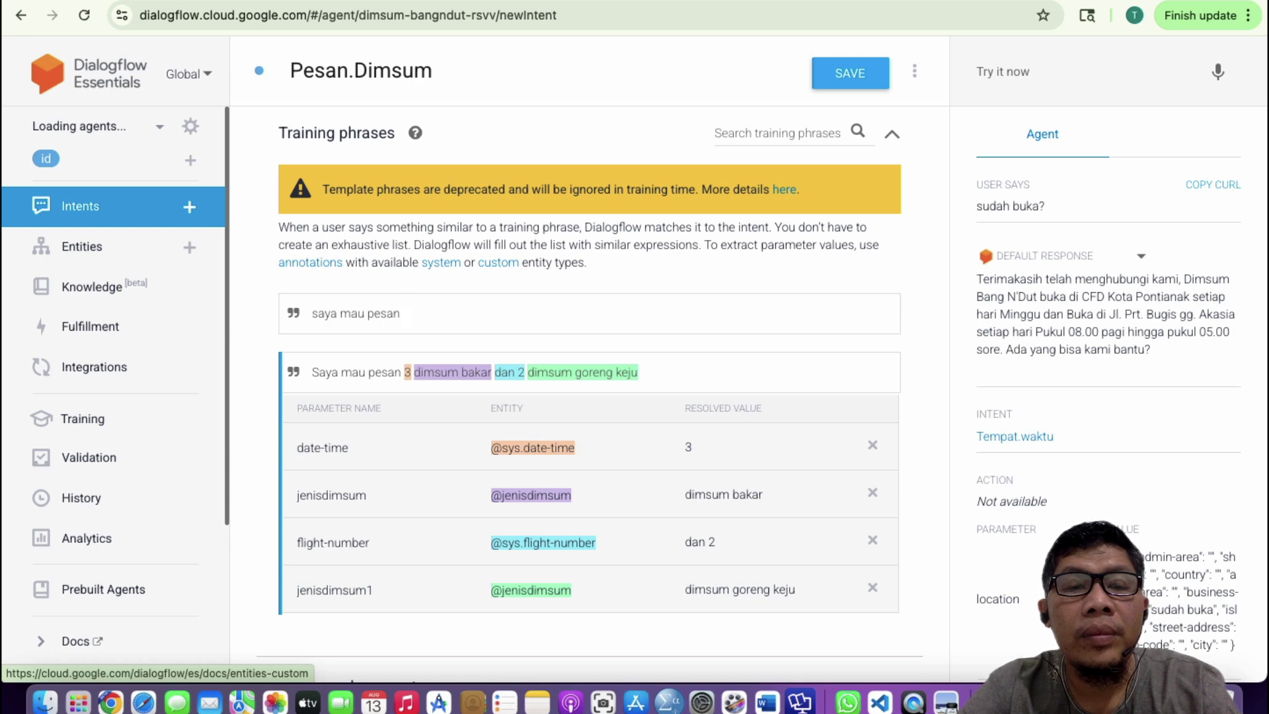
type("d")
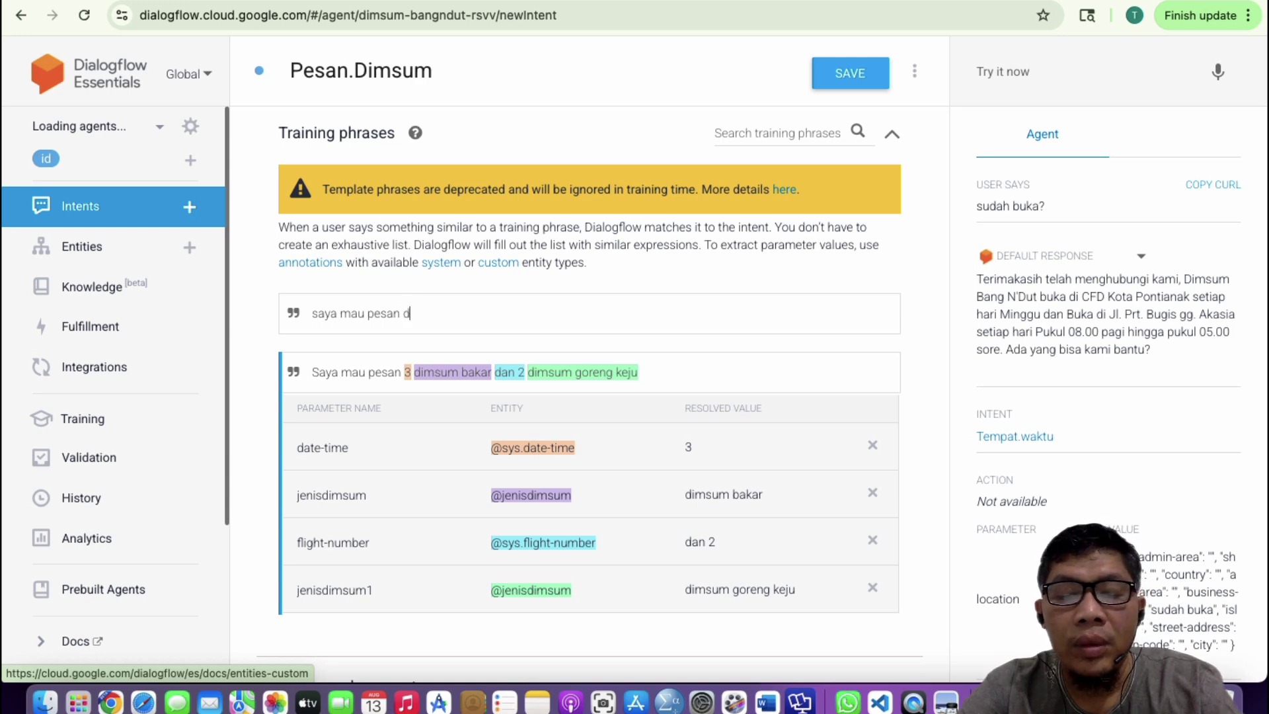
type("imsum")
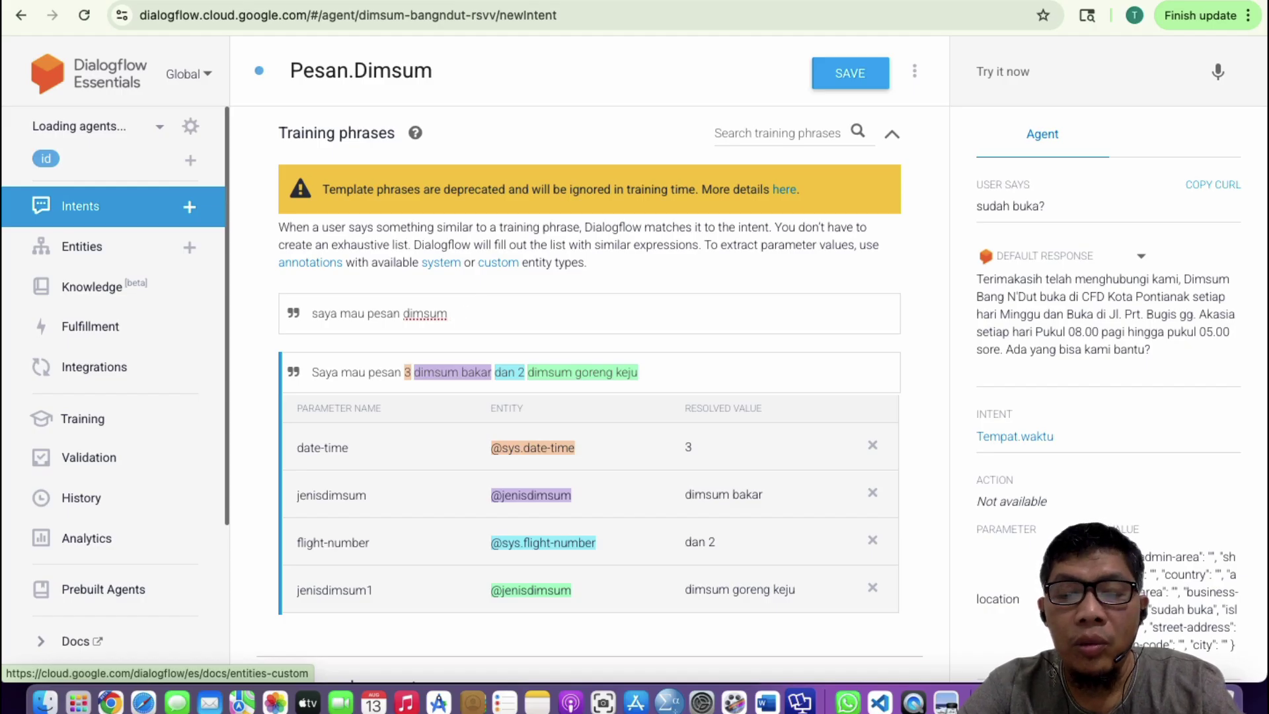
type("ah dan di")
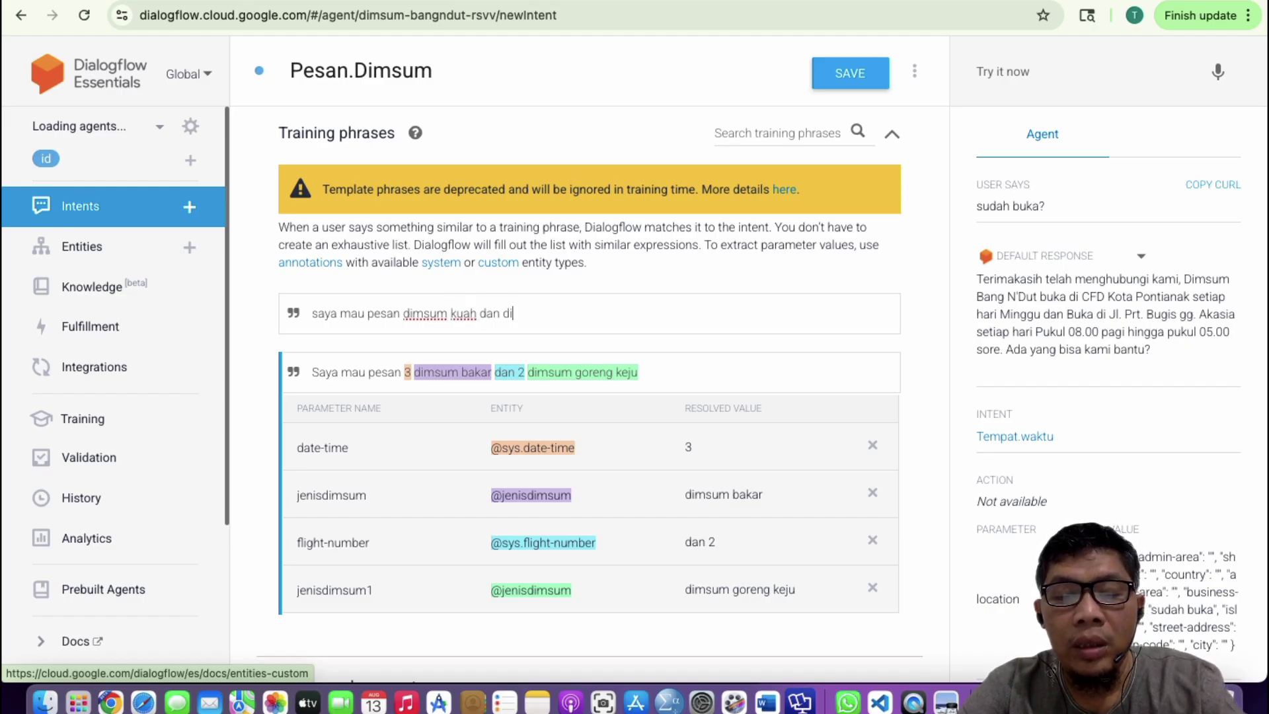
type("msum goreng keju")
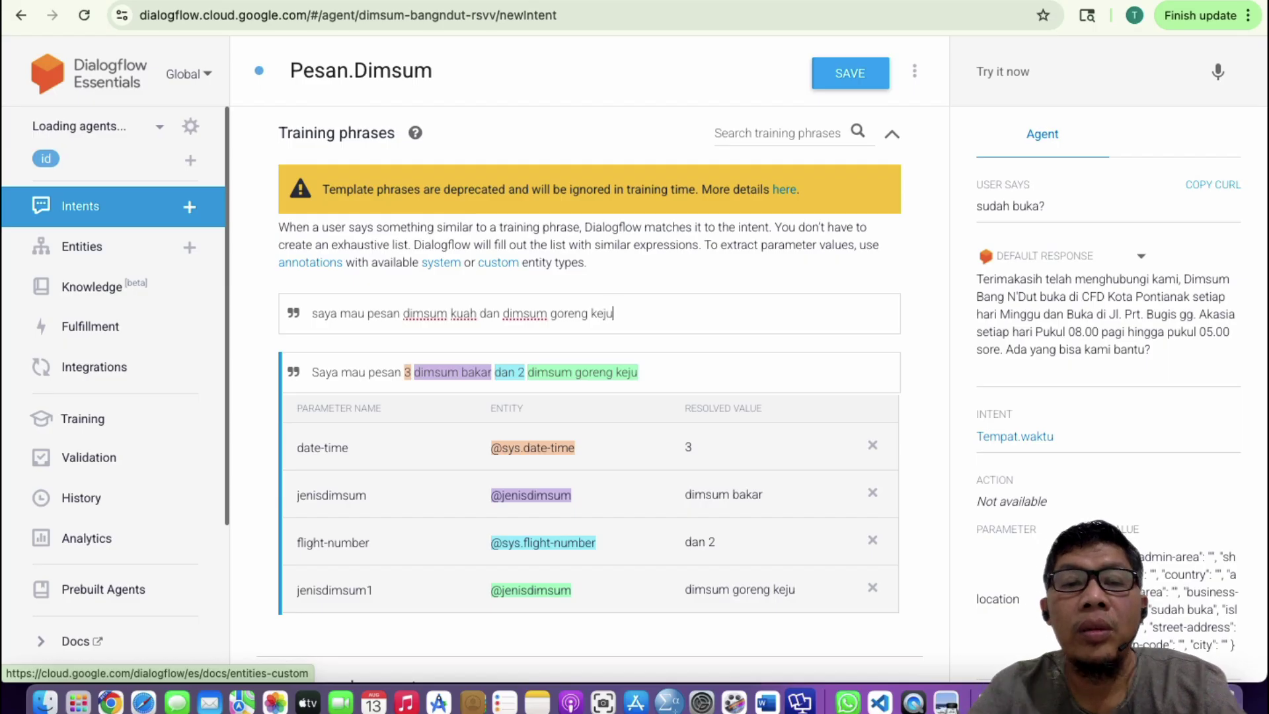
key("Return")
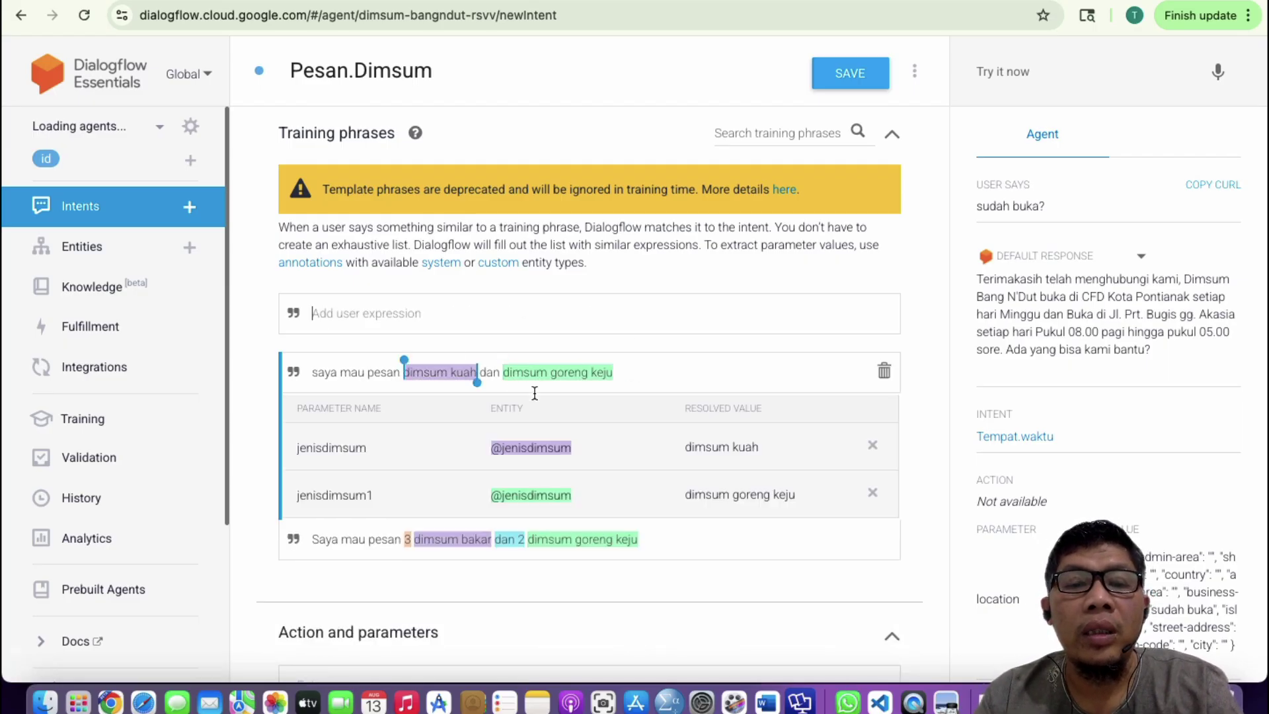
scroll(431, 490, "down", 1)
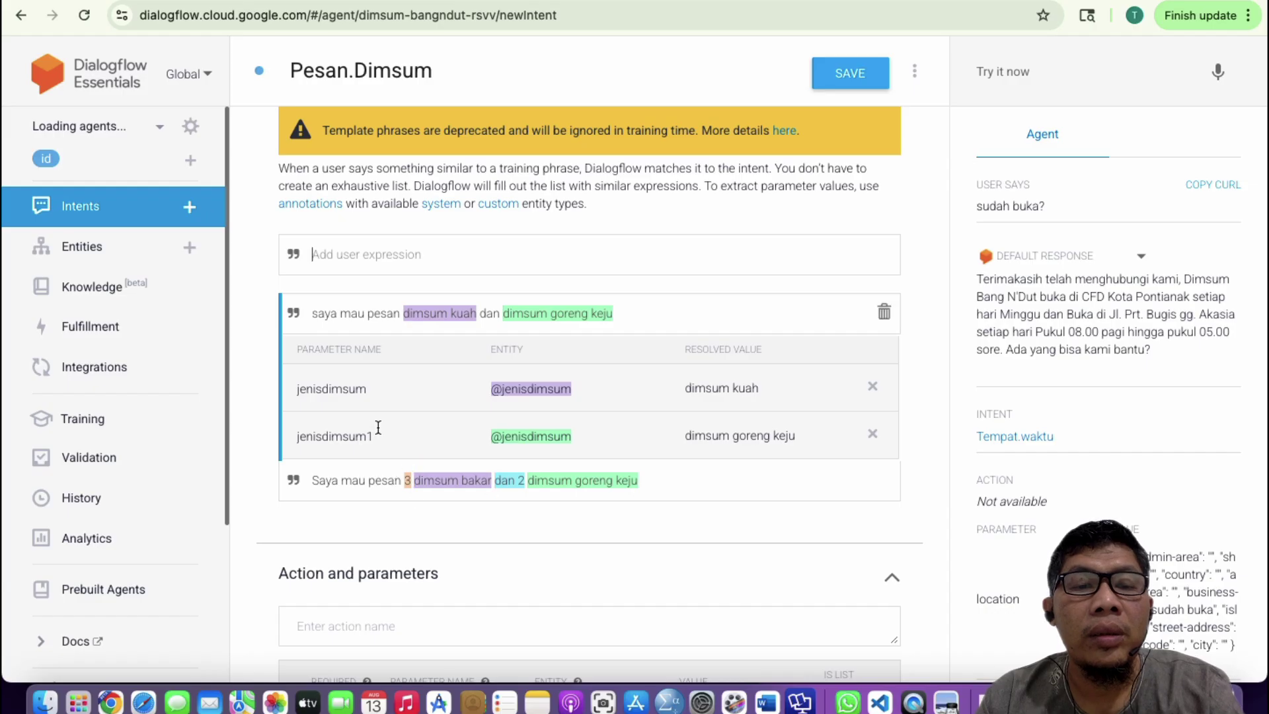
scroll(352, 388, "down", 1)
left_click(350, 394)
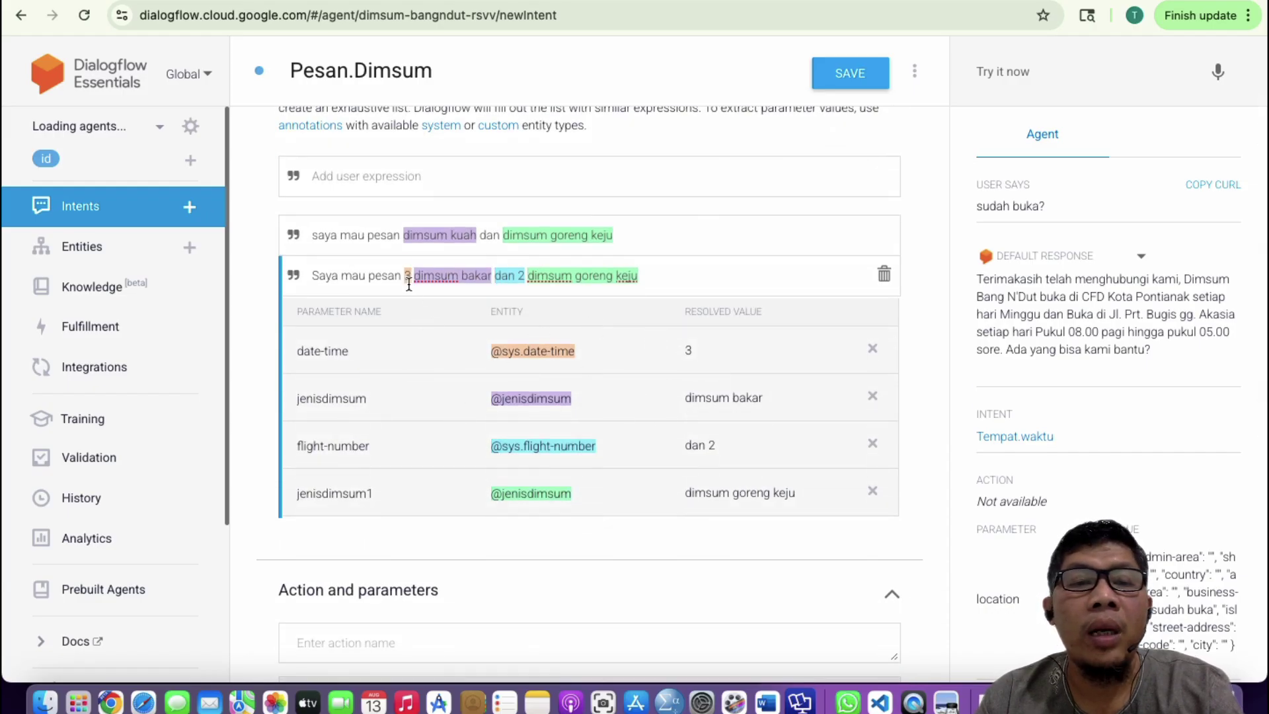
left_click_drag(405, 275, 409, 278)
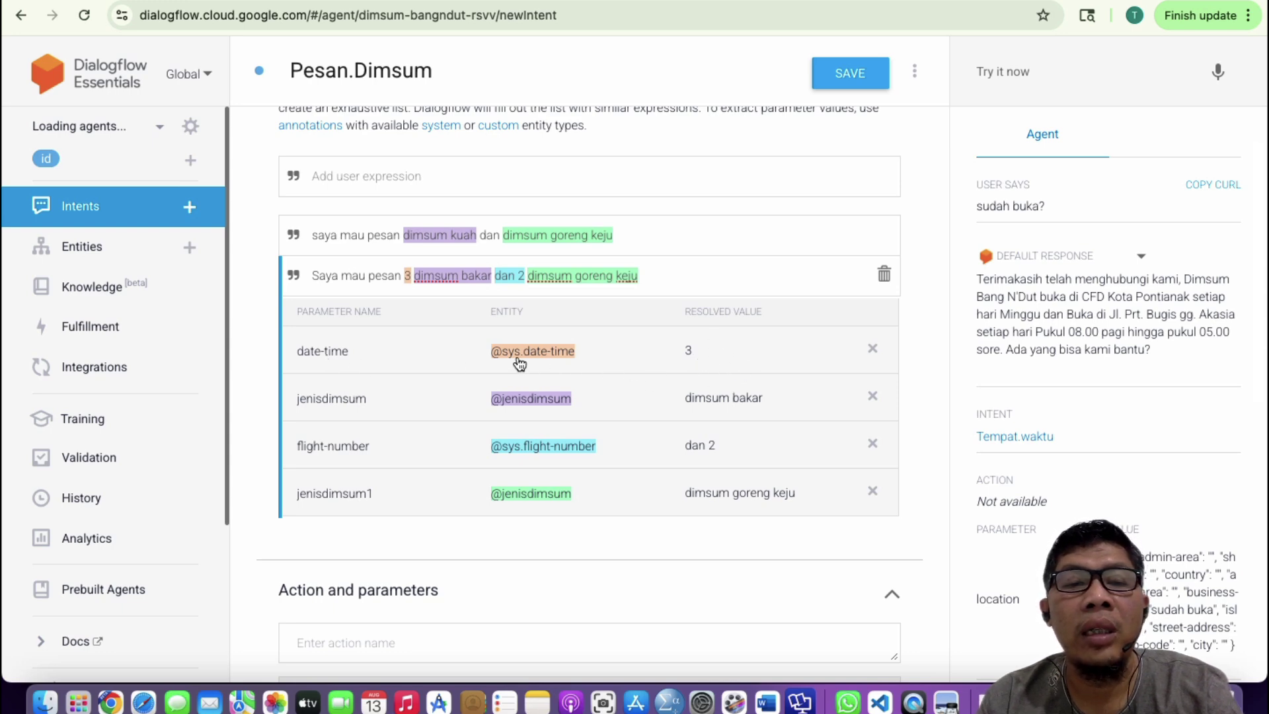
left_click(557, 357)
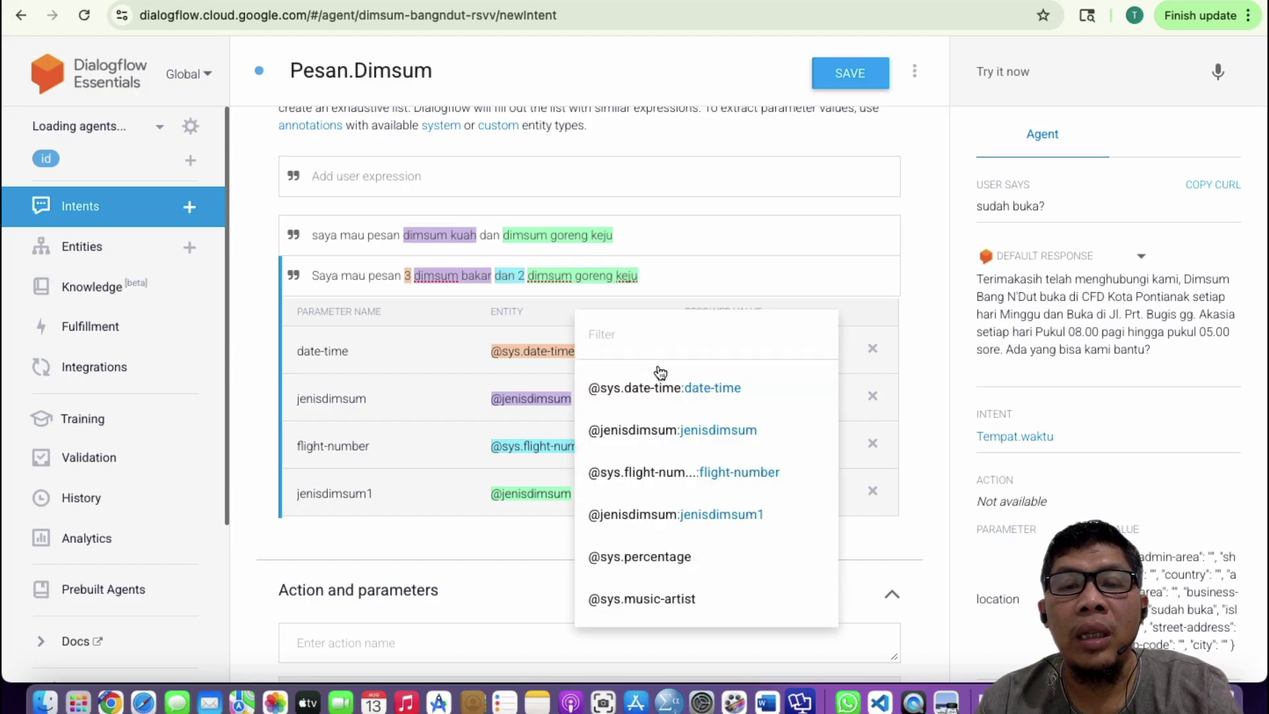
scroll(688, 568, "down", 1)
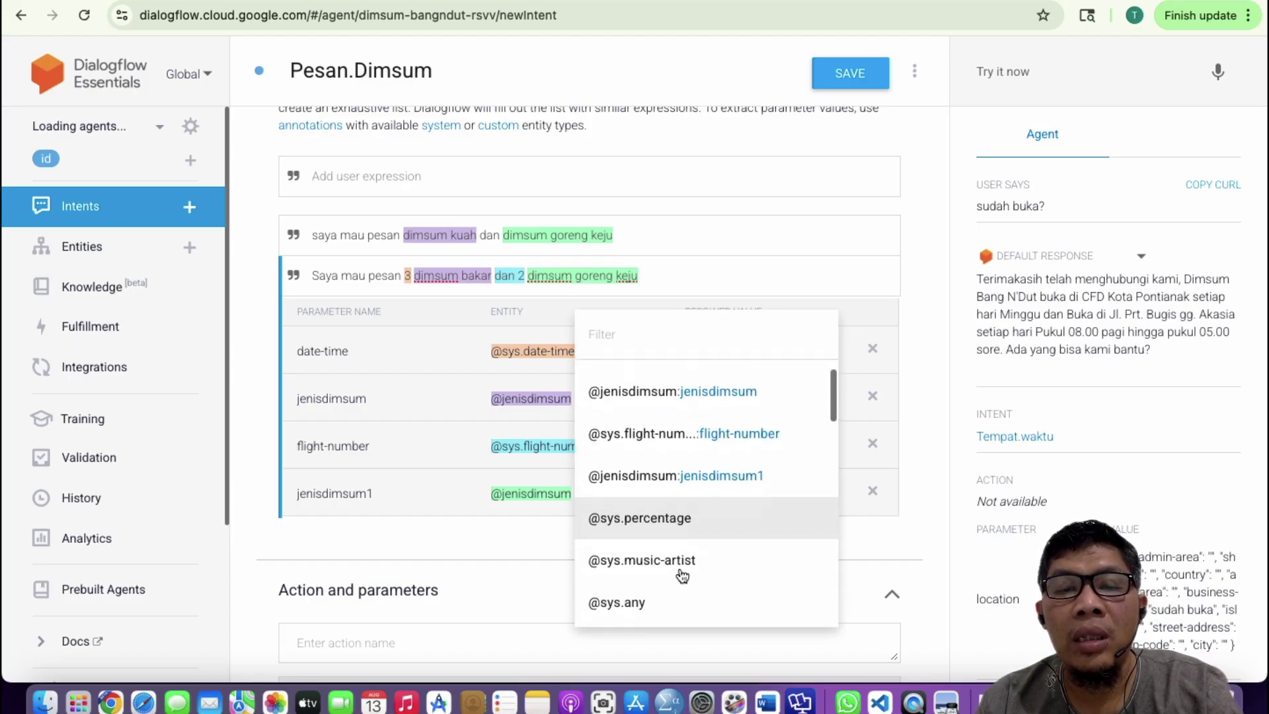
left_click(681, 569)
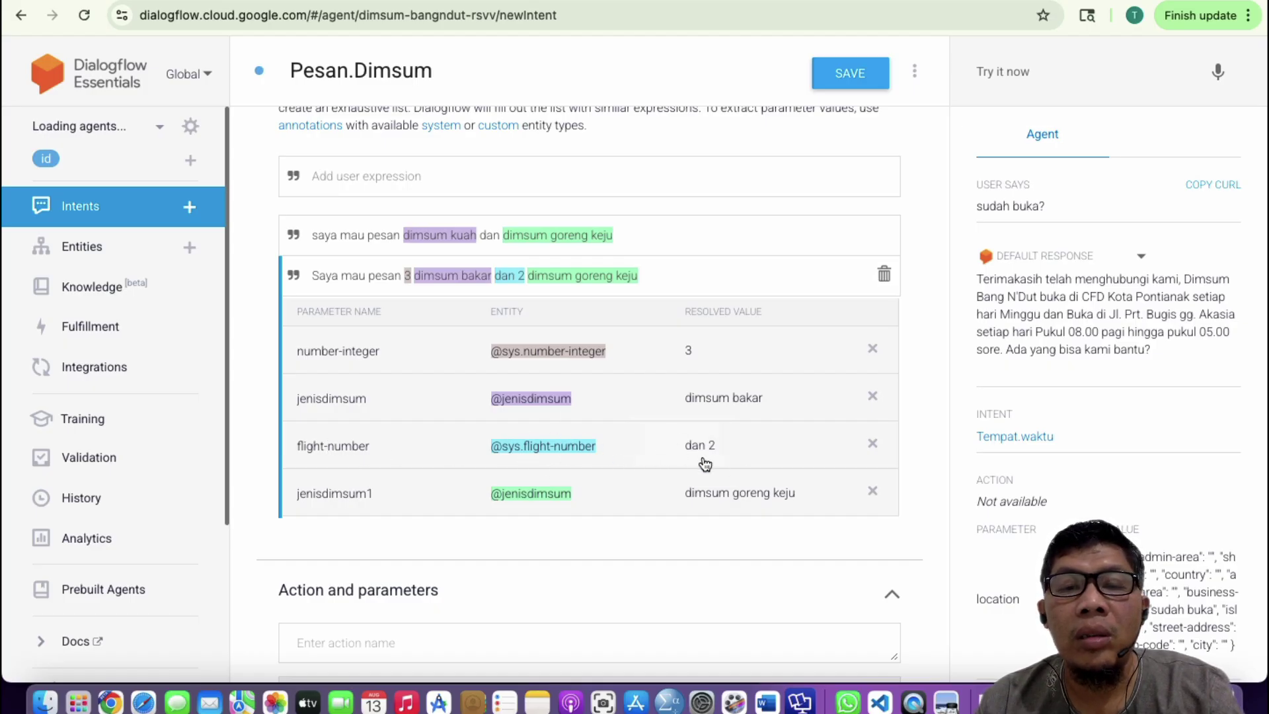
left_click(548, 456)
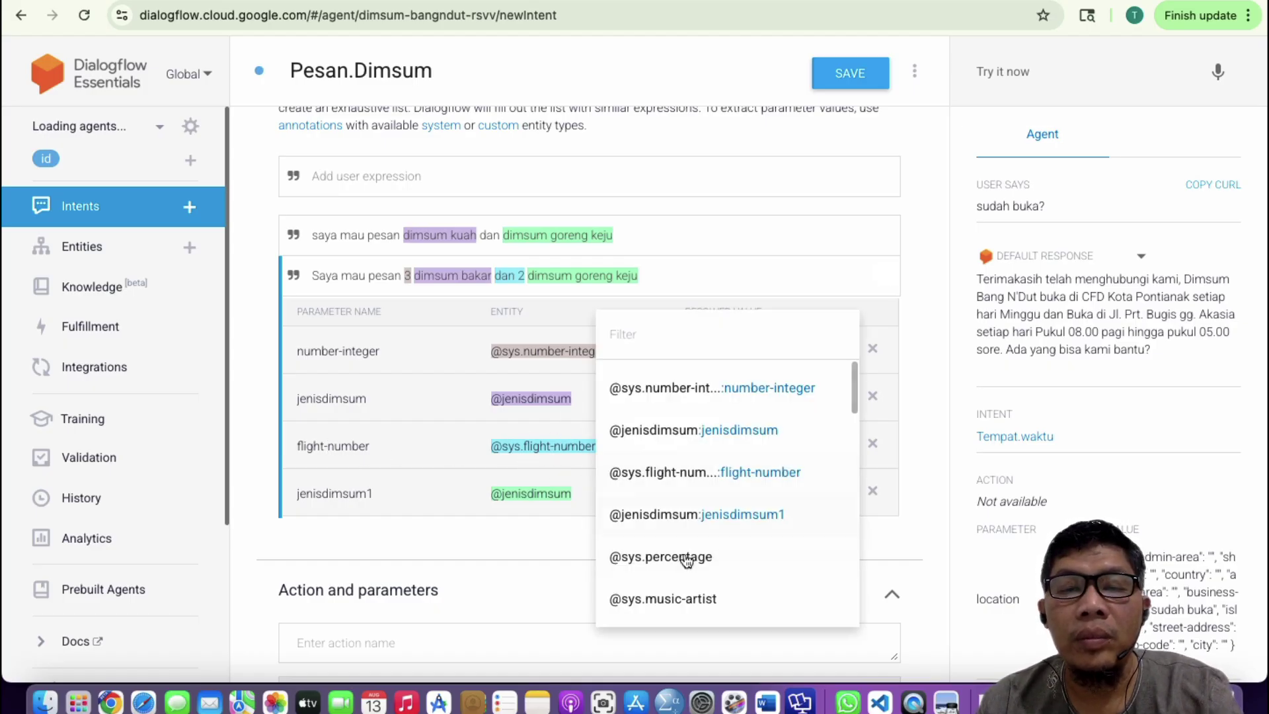
left_click(700, 391)
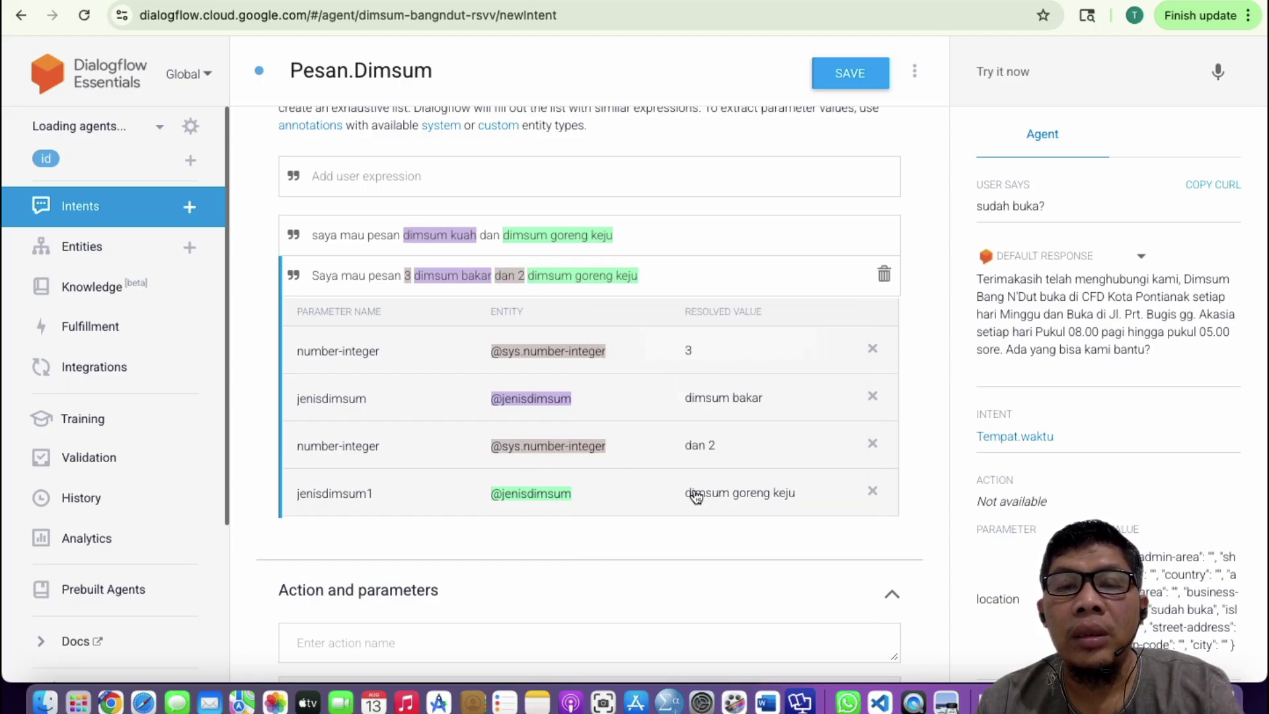
left_click(505, 275)
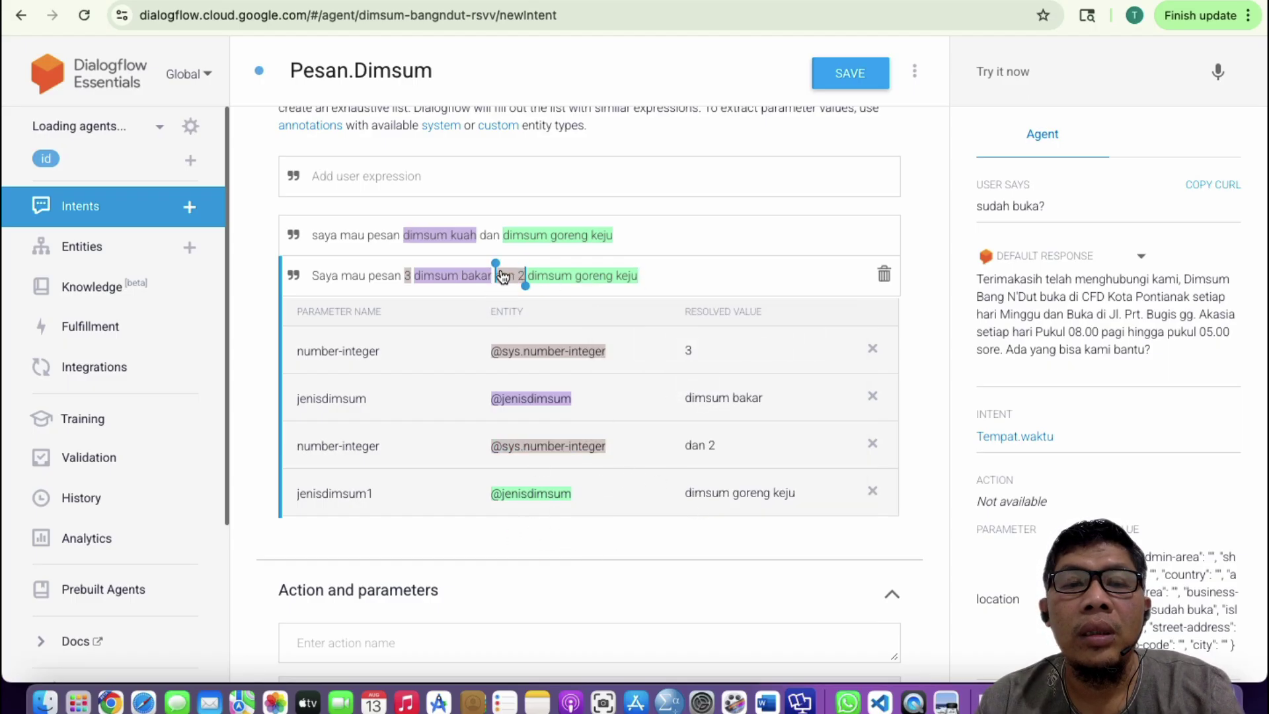
left_click_drag(496, 265, 518, 275)
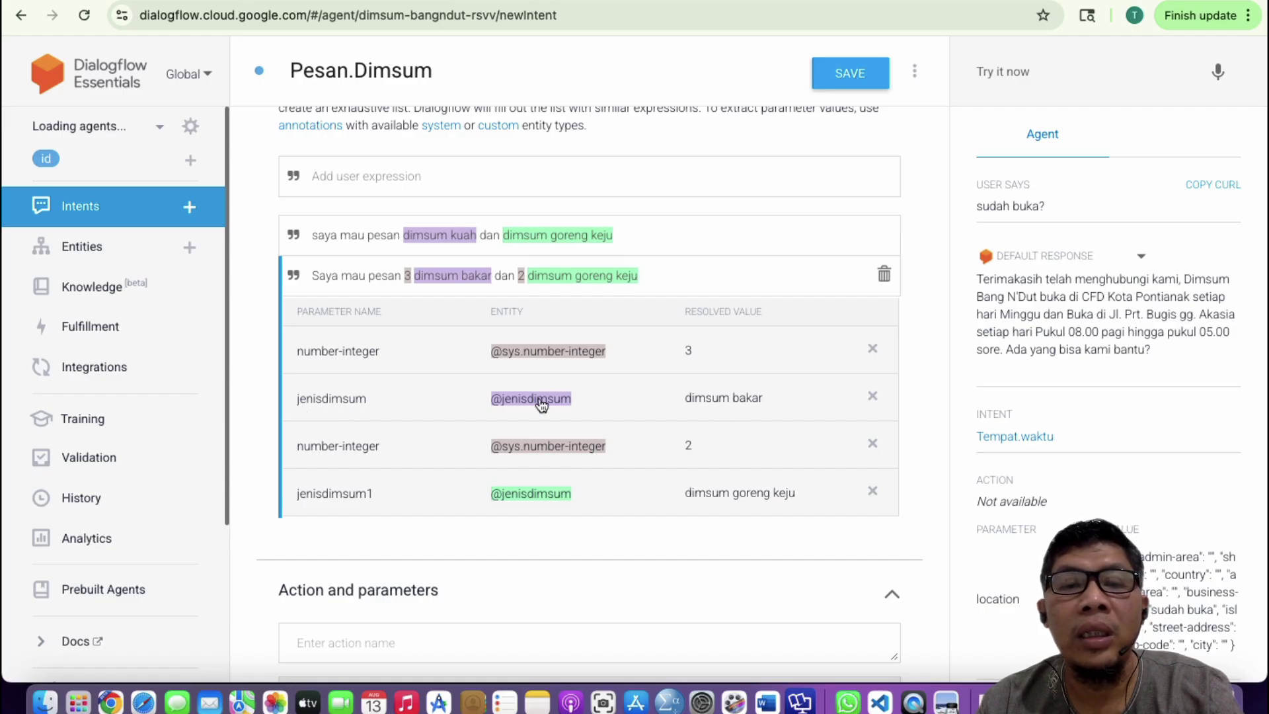
left_click_drag(414, 277, 493, 289)
left_click(758, 289)
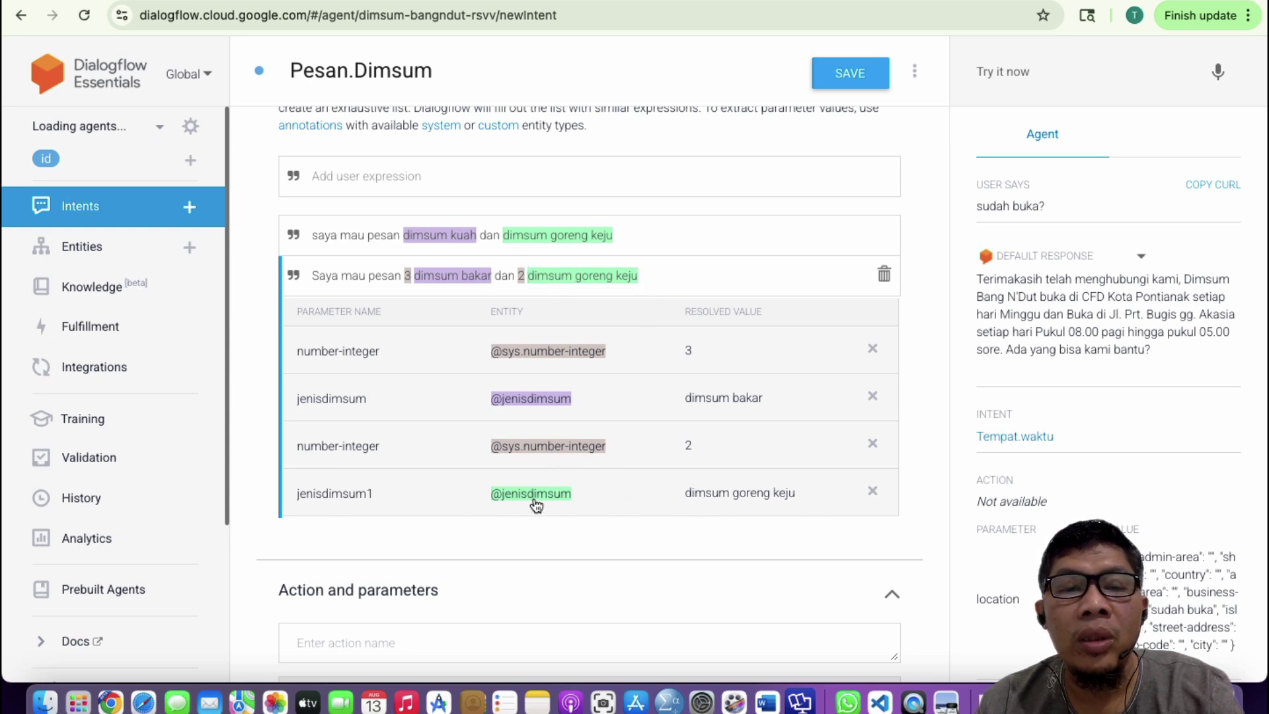
scroll(558, 450, "down", 1)
scroll(547, 459, "up", 1)
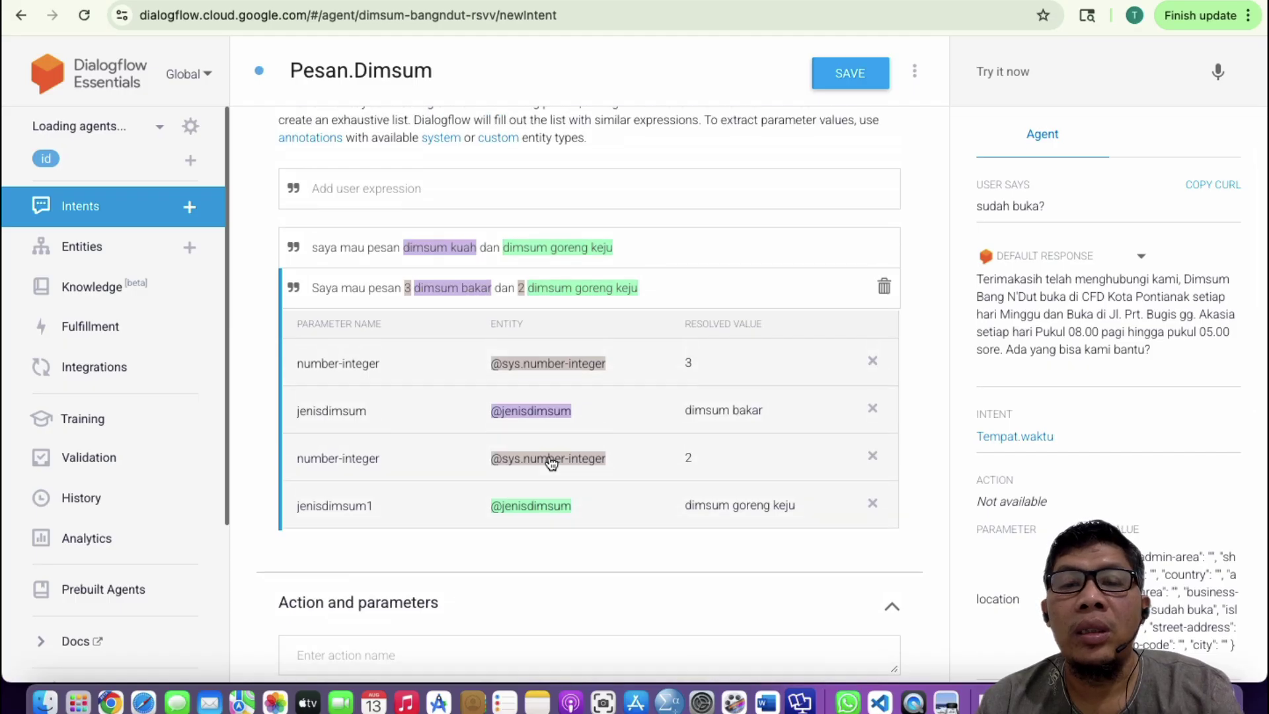
scroll(551, 462, "down", 5)
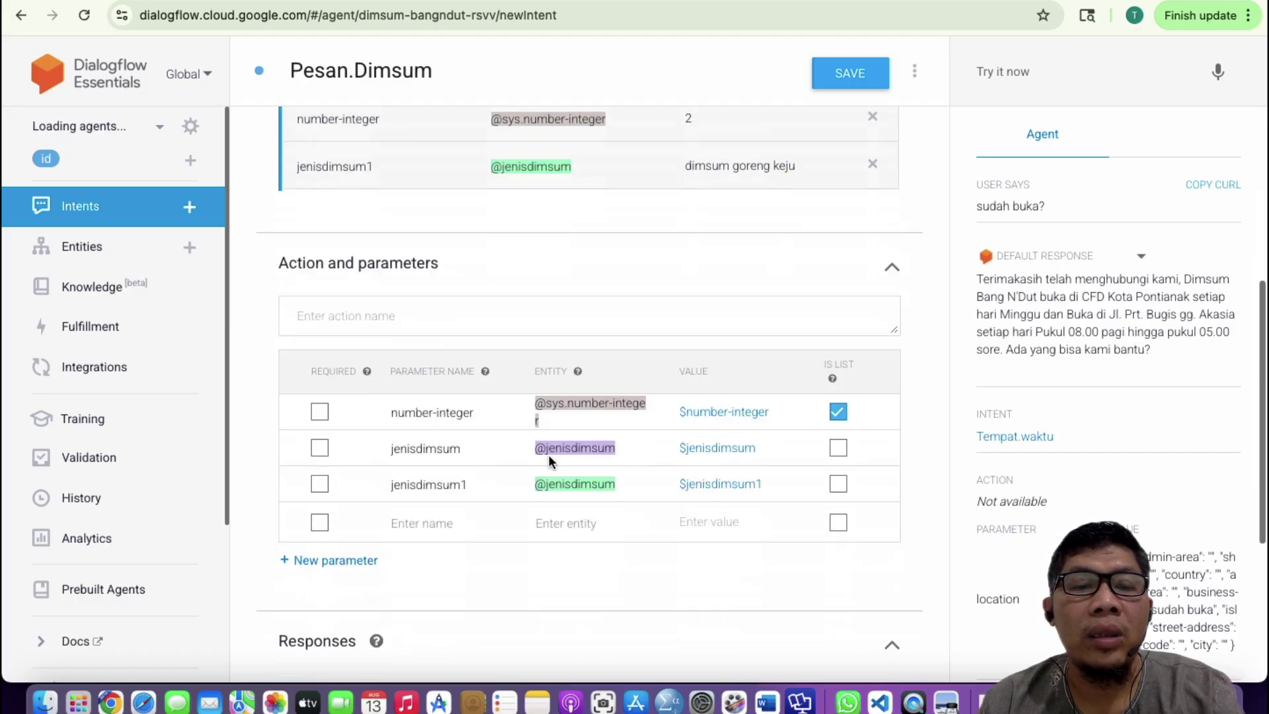
scroll(548, 455, "down", 1)
scroll(548, 454, "down", 2)
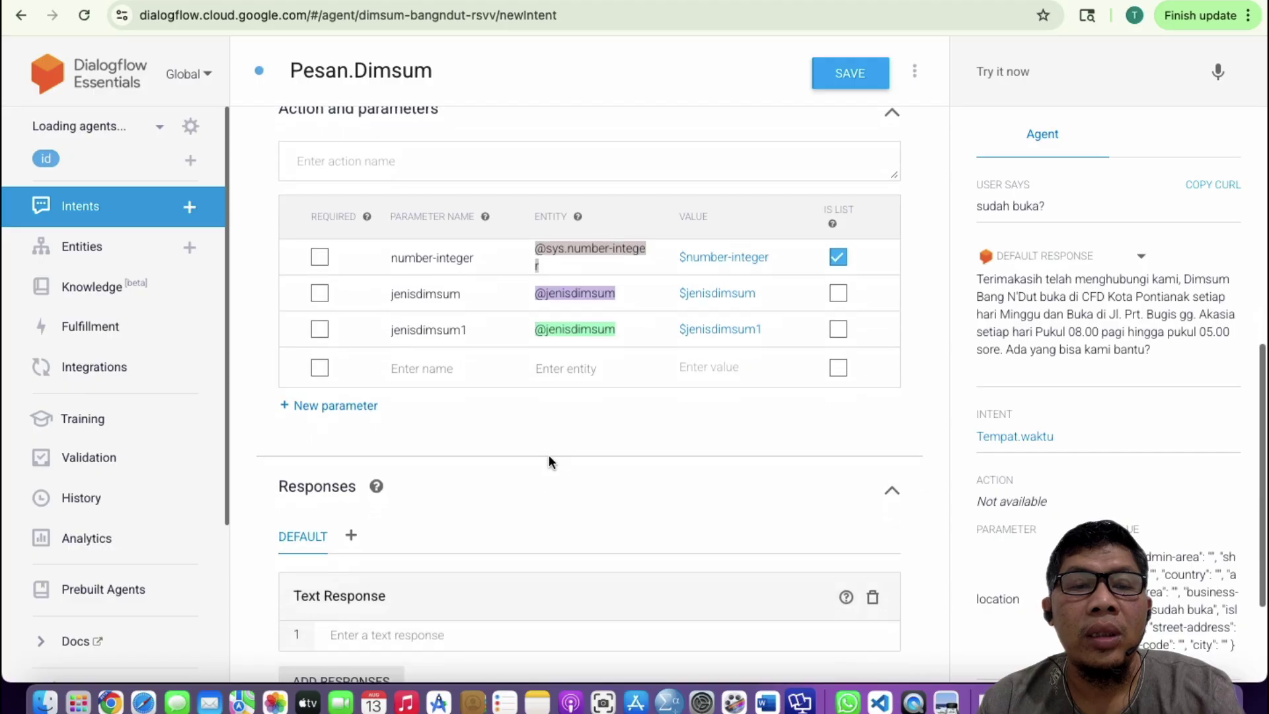
scroll(549, 456, "down", 2)
scroll(549, 456, "up", 2)
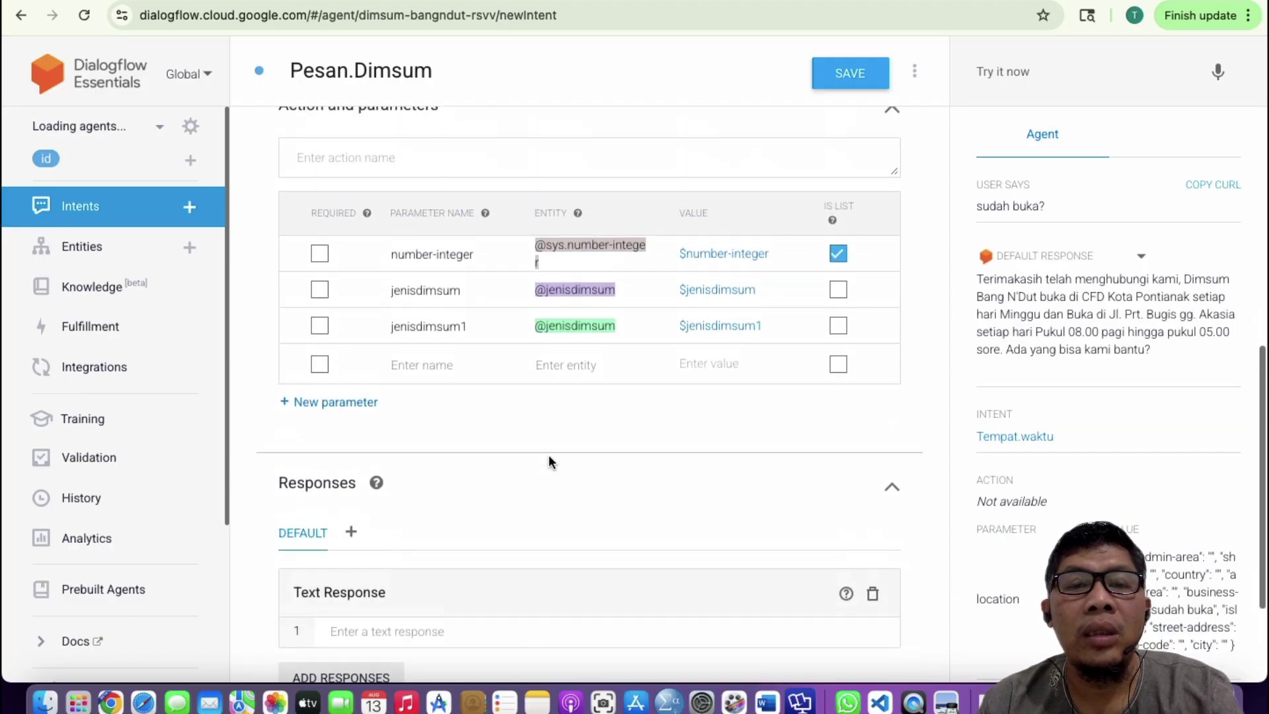
scroll(548, 461, "up", 7)
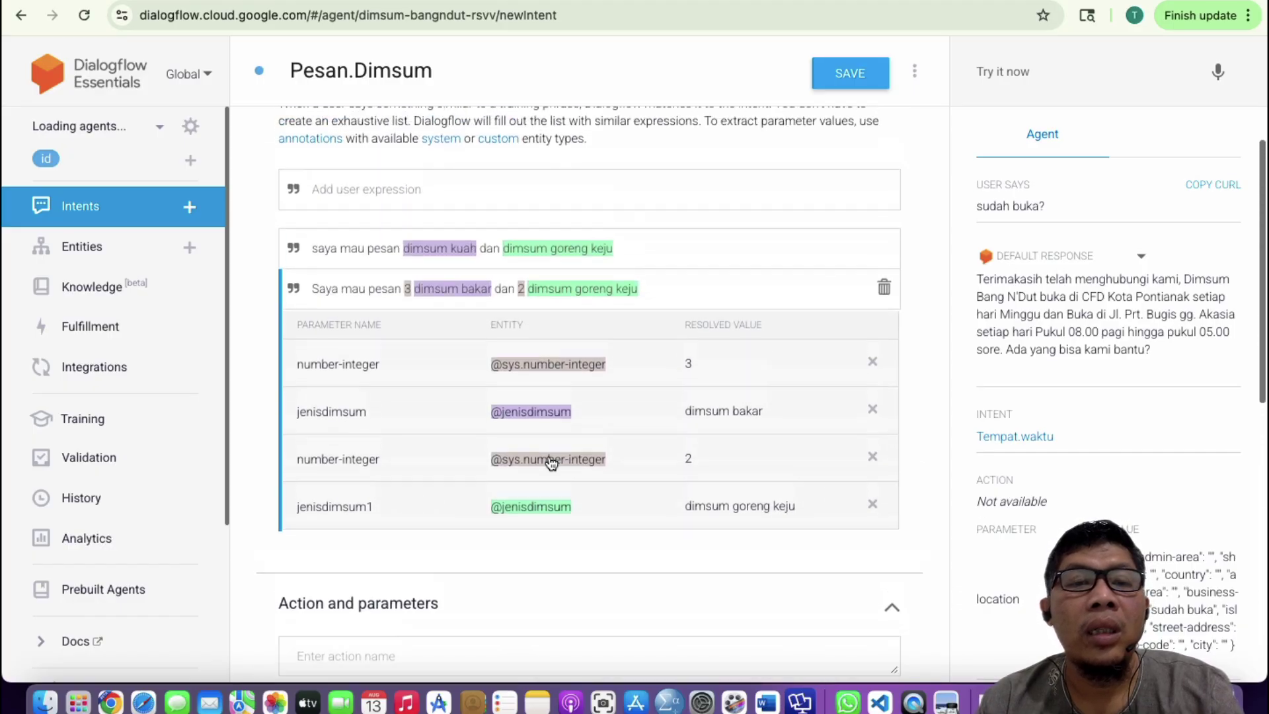
scroll(549, 462, "up", 1)
left_click(341, 296)
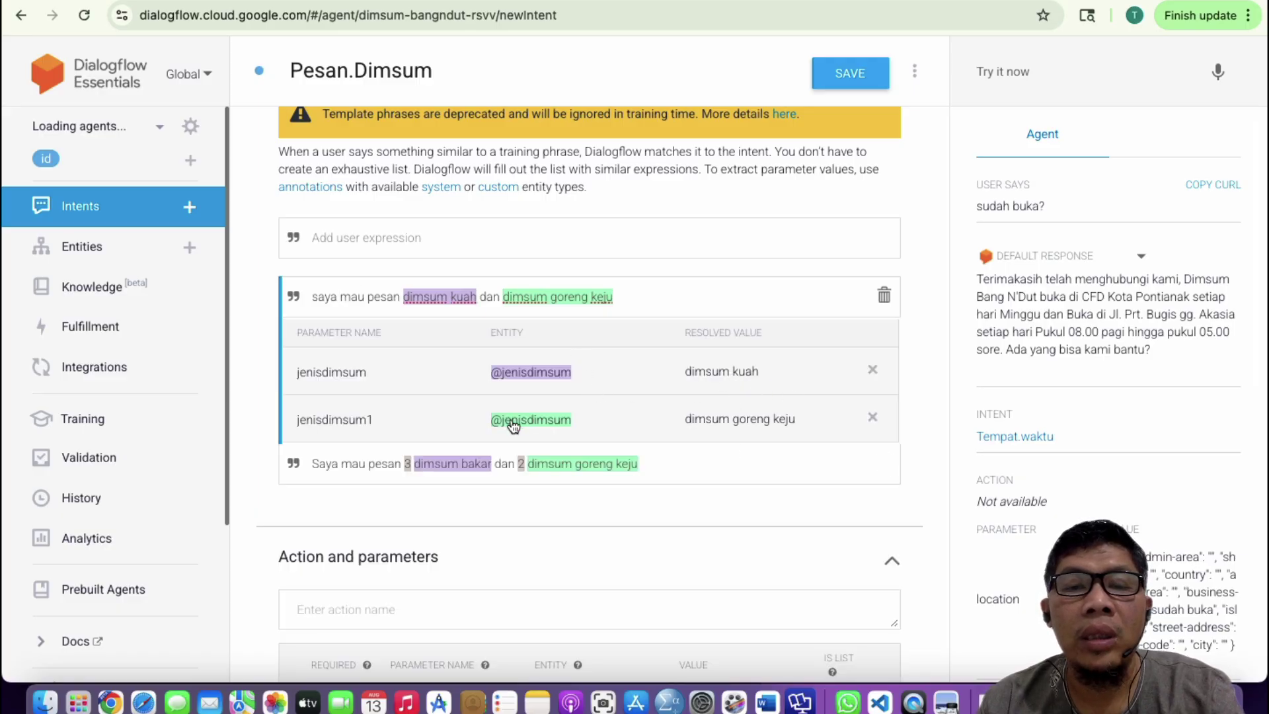
scroll(616, 489, "down", 7)
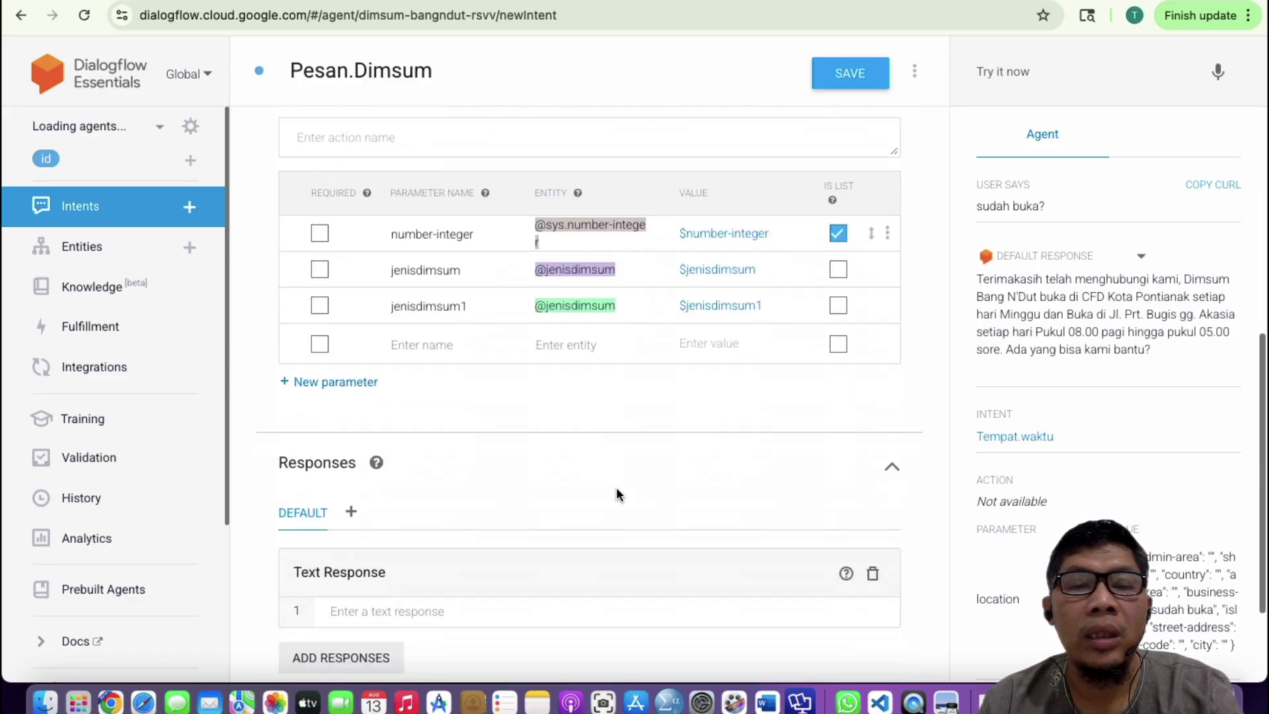
scroll(616, 489, "down", 1)
scroll(353, 338, "up", 8)
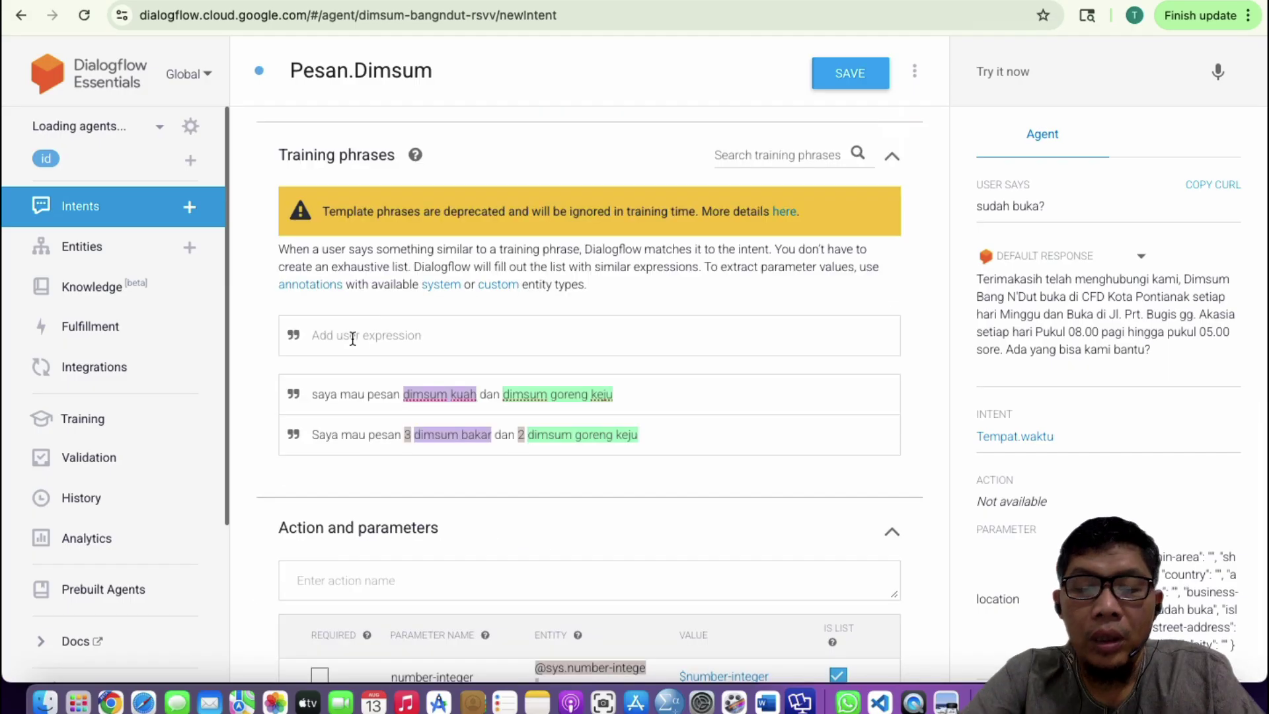
- Add 'saya mau pesan dimsum bakar diantar hari ini jam 10 pagi' as a Pesan.Dimsum training phrase
left_click(353, 338)
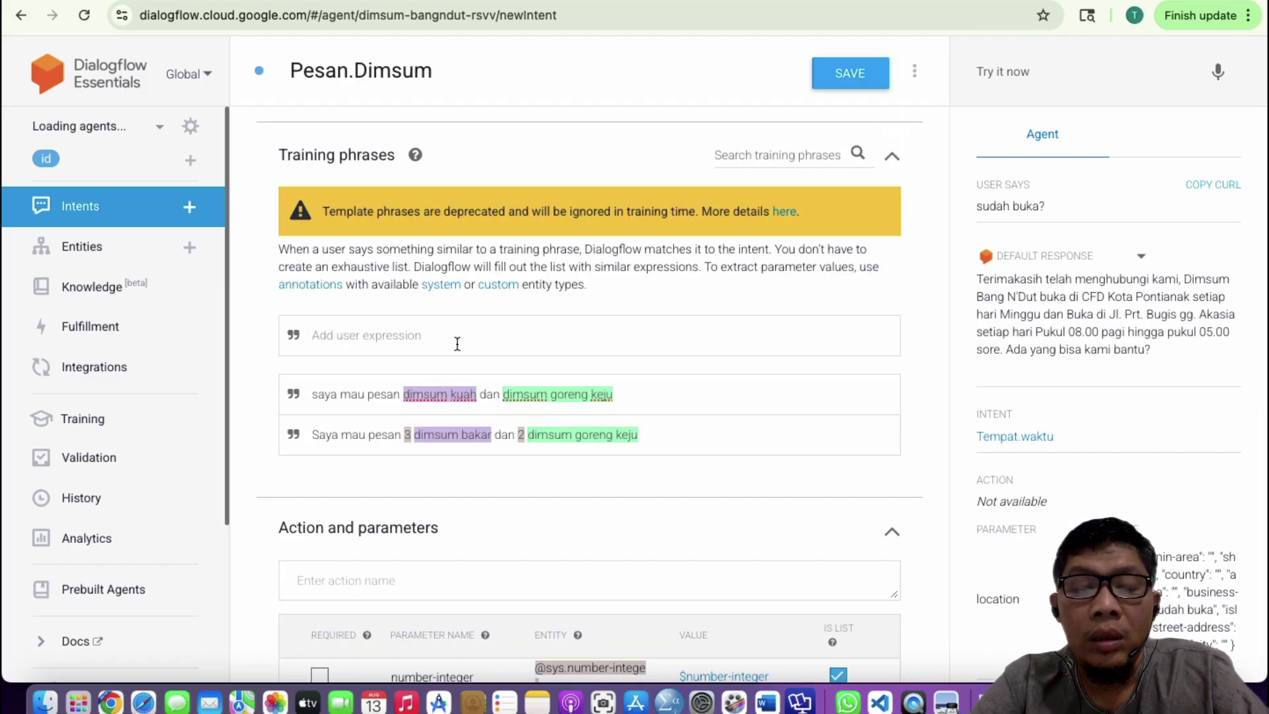
type("saya mau pesan")
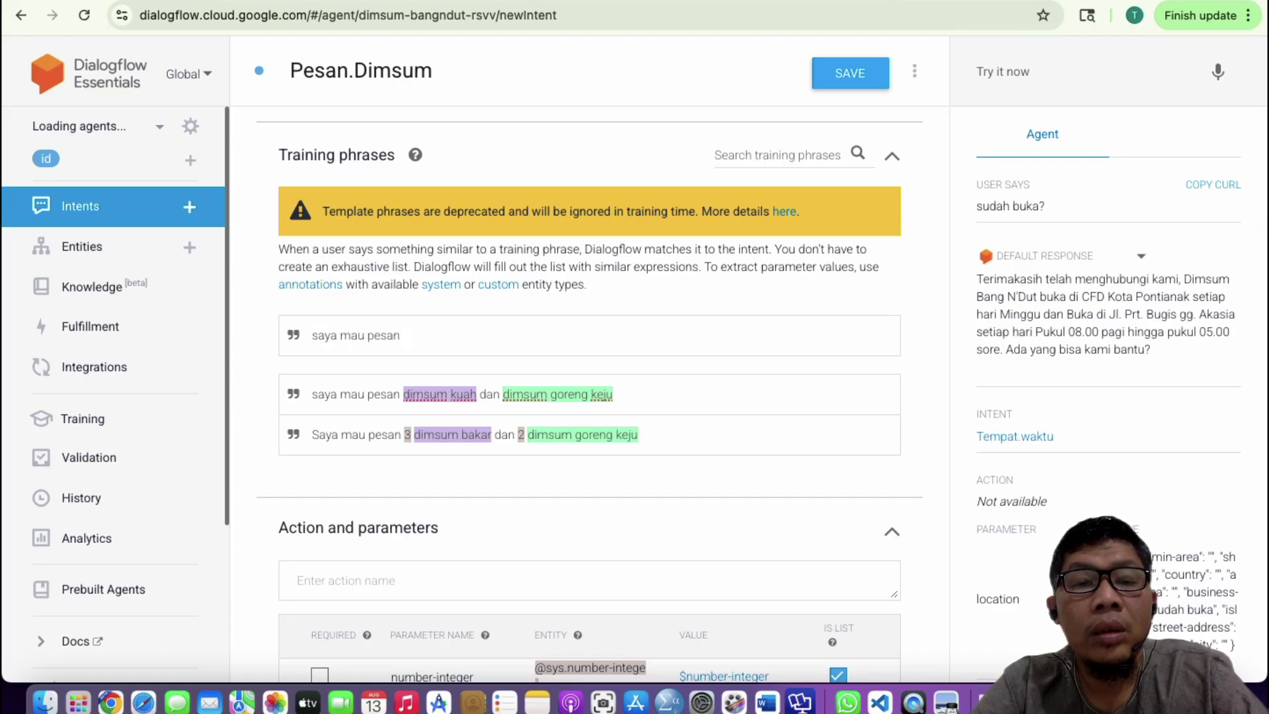
type(" dimsum bakar diantar h")
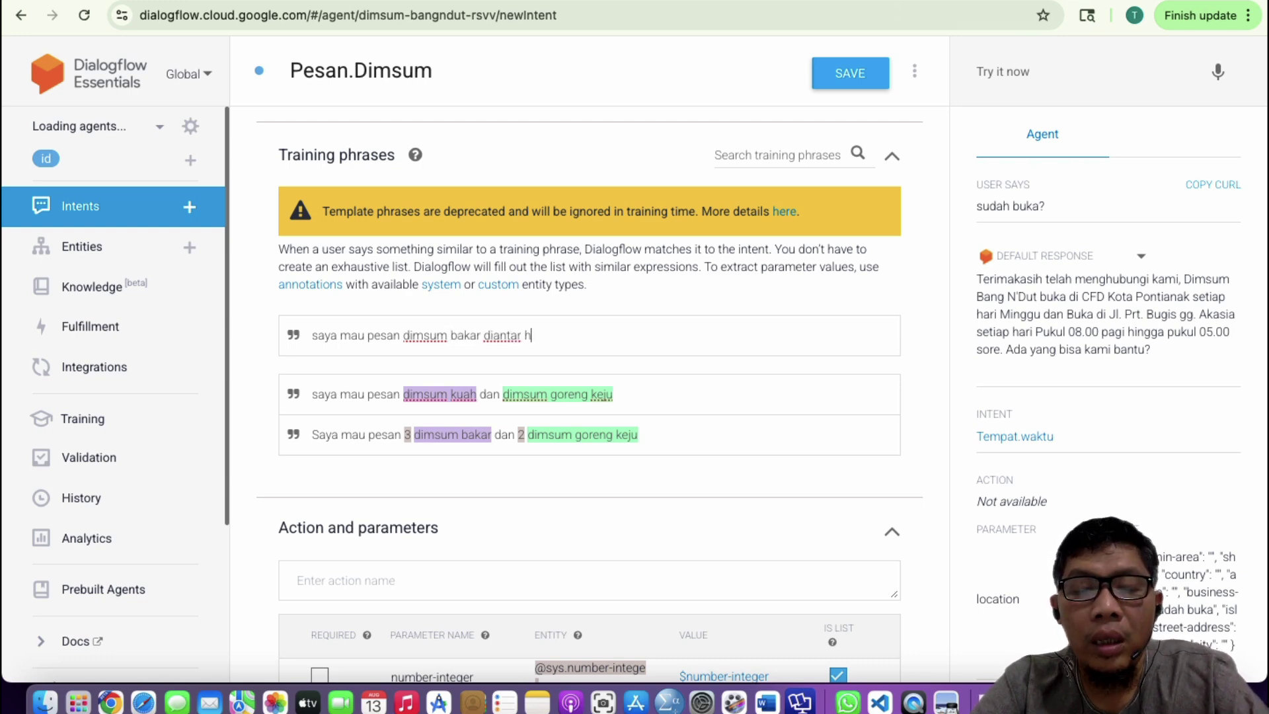
type("ari ini")
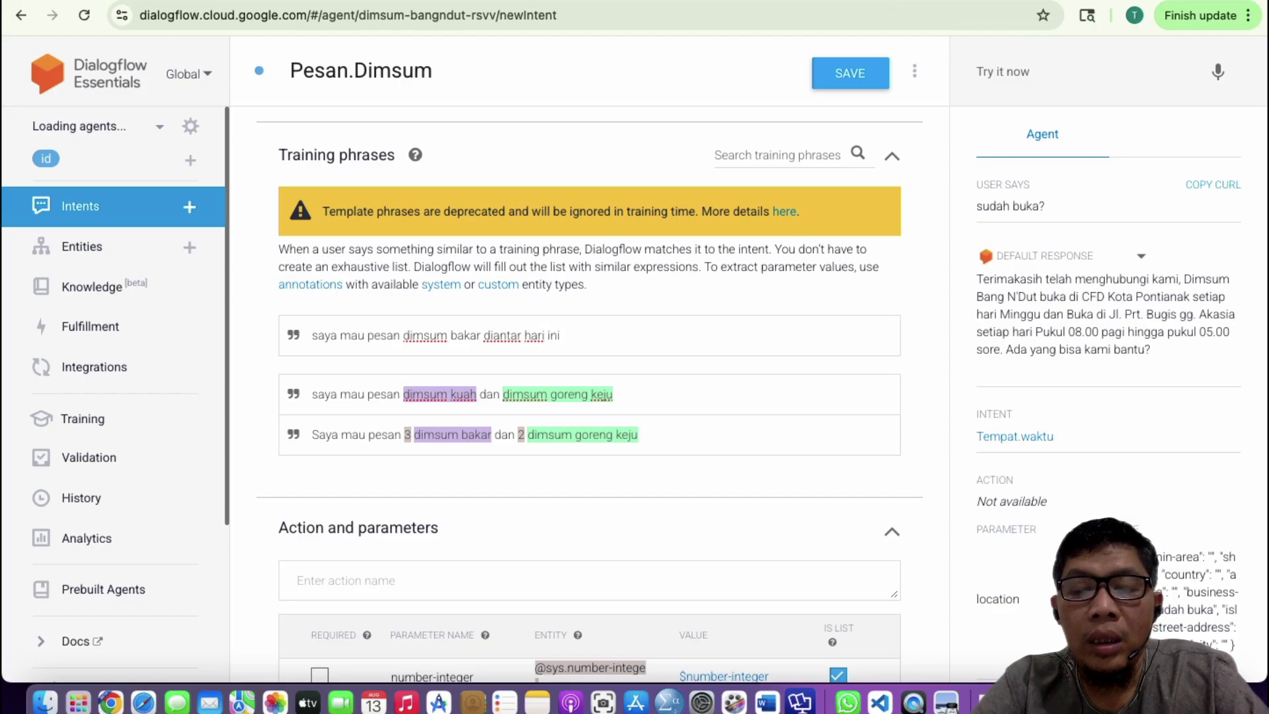
type(" jam")
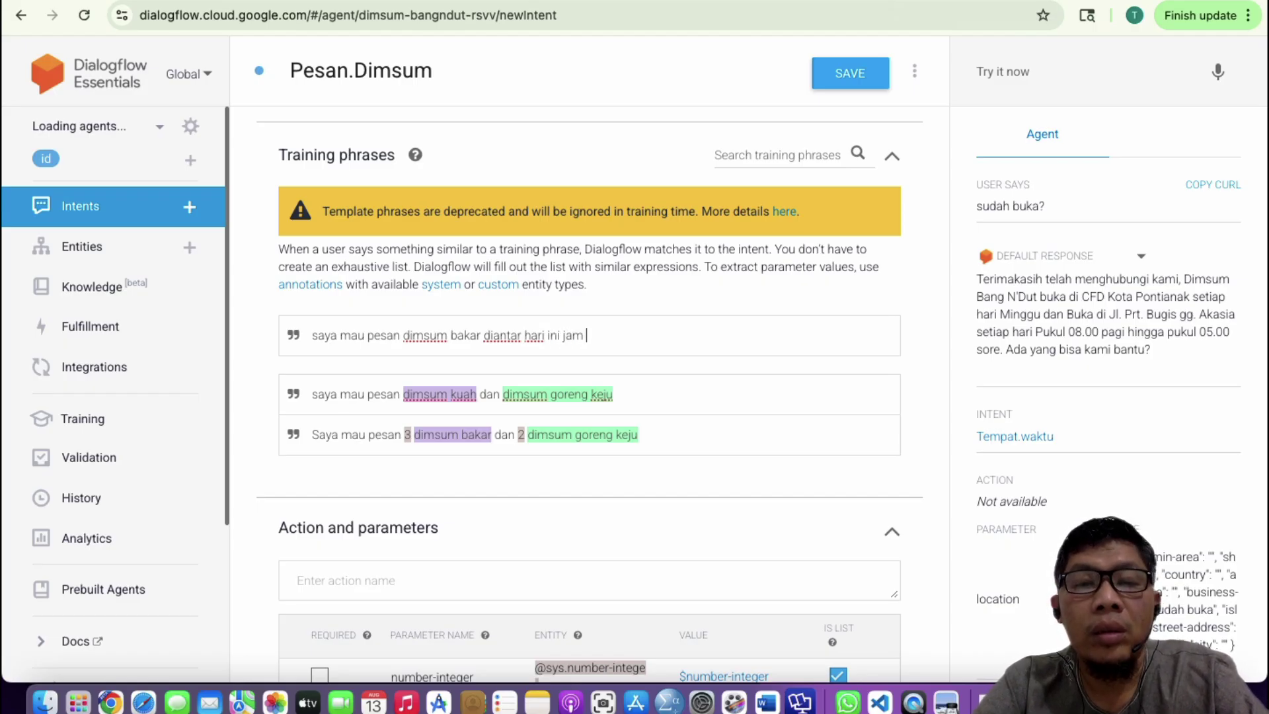
type(" 10")
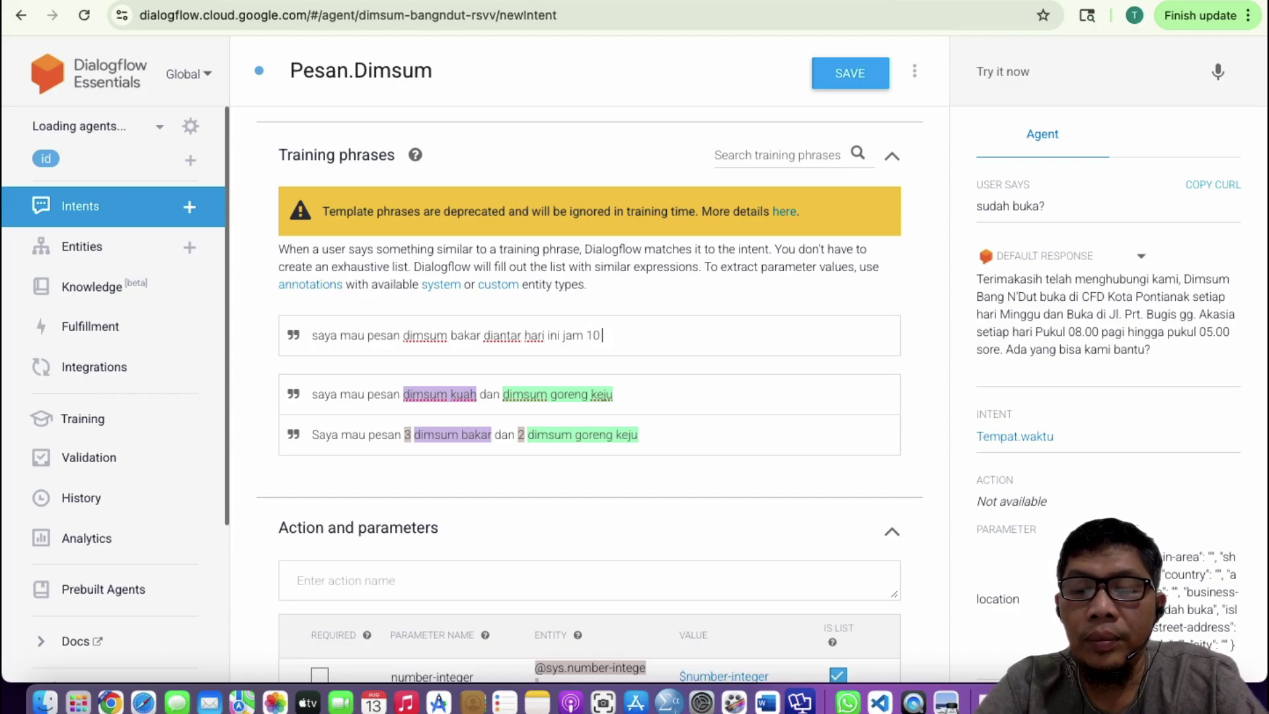
type(" pagi")
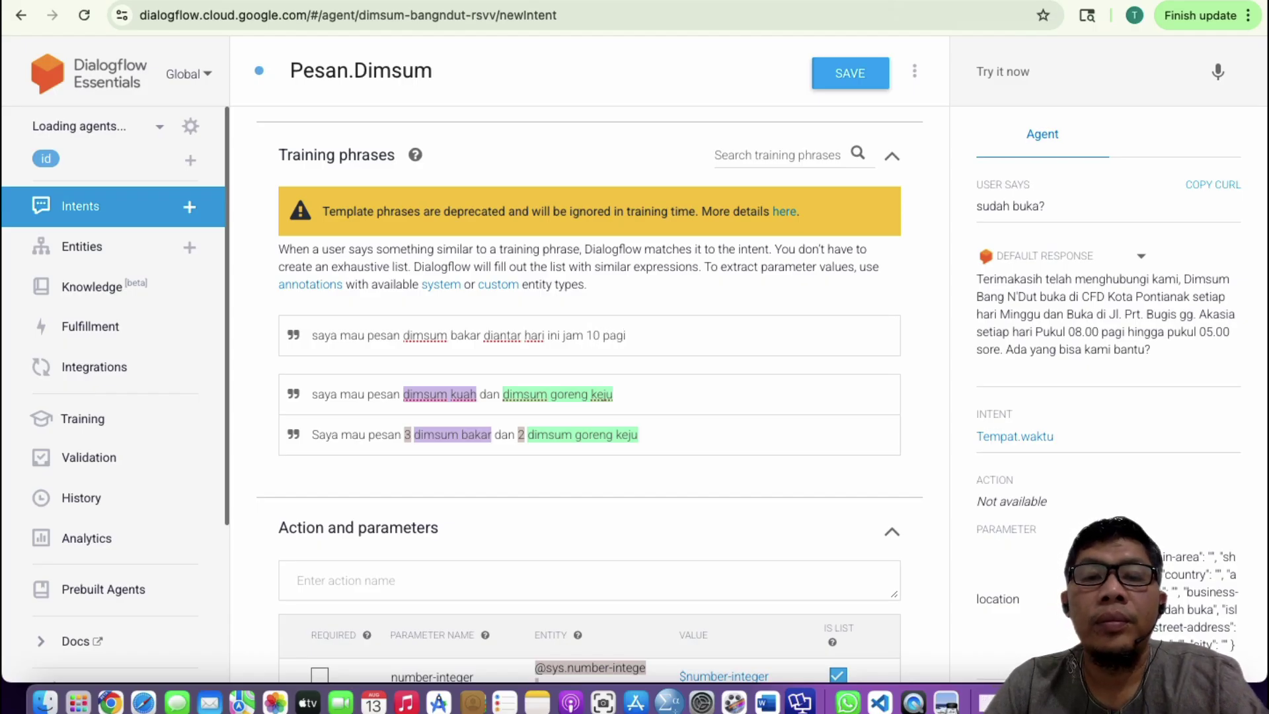
key("Return")
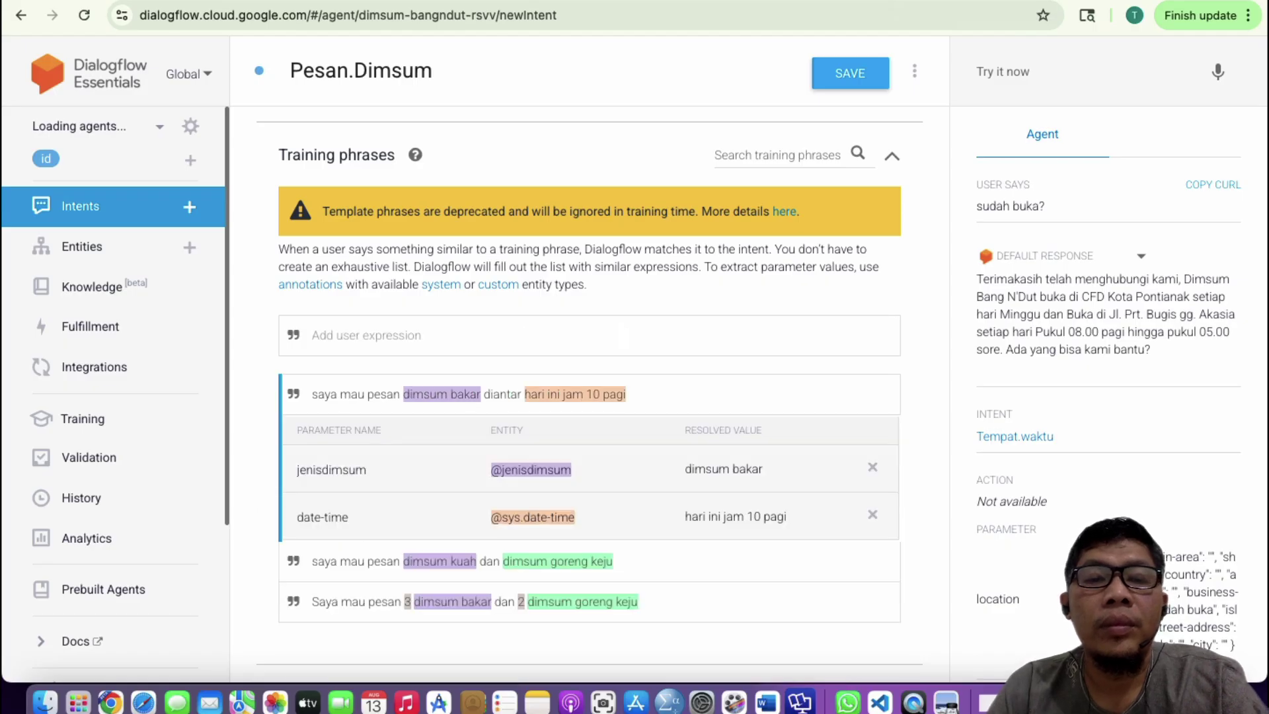
scroll(589, 487, "down", 3)
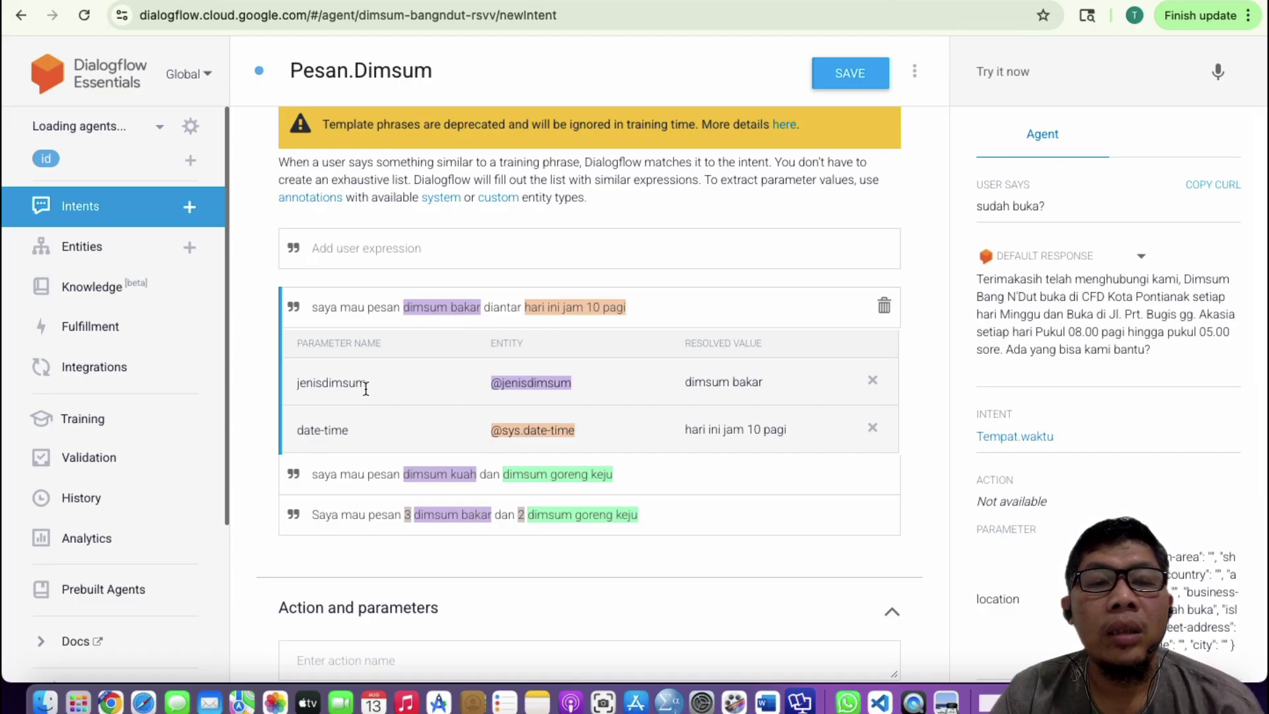
left_click(541, 308)
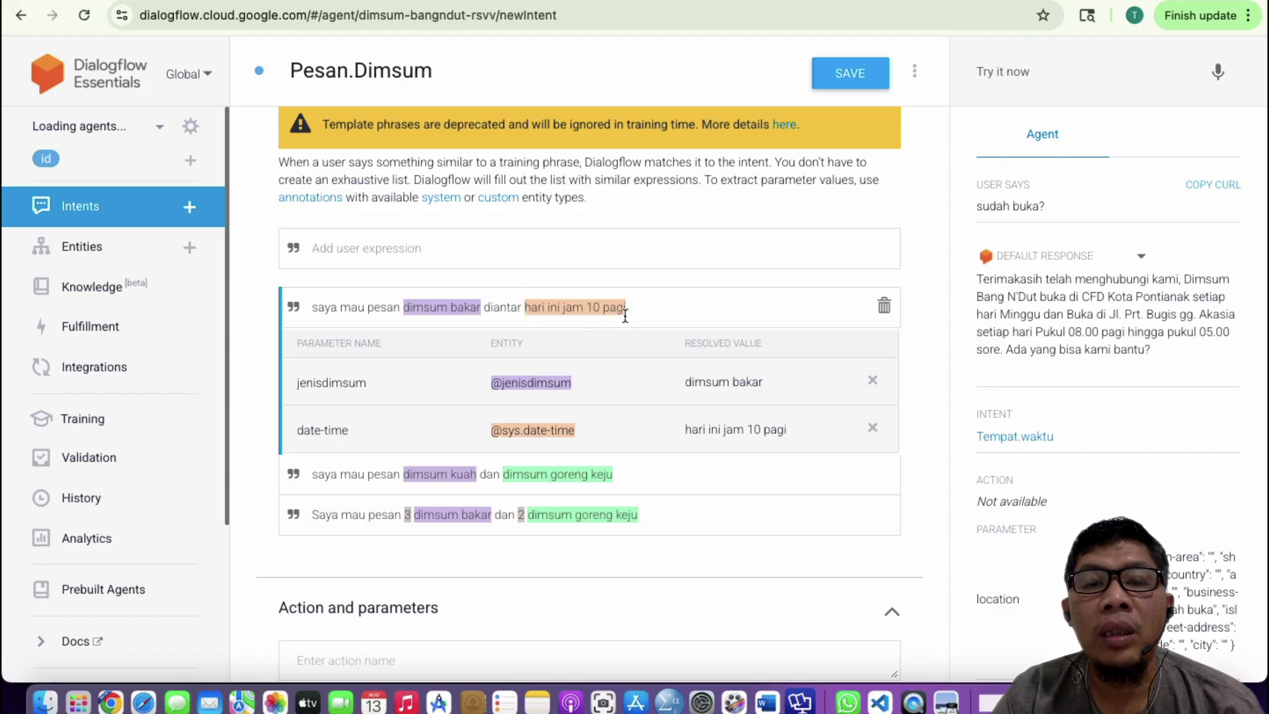
left_click_drag(626, 320, 563, 319)
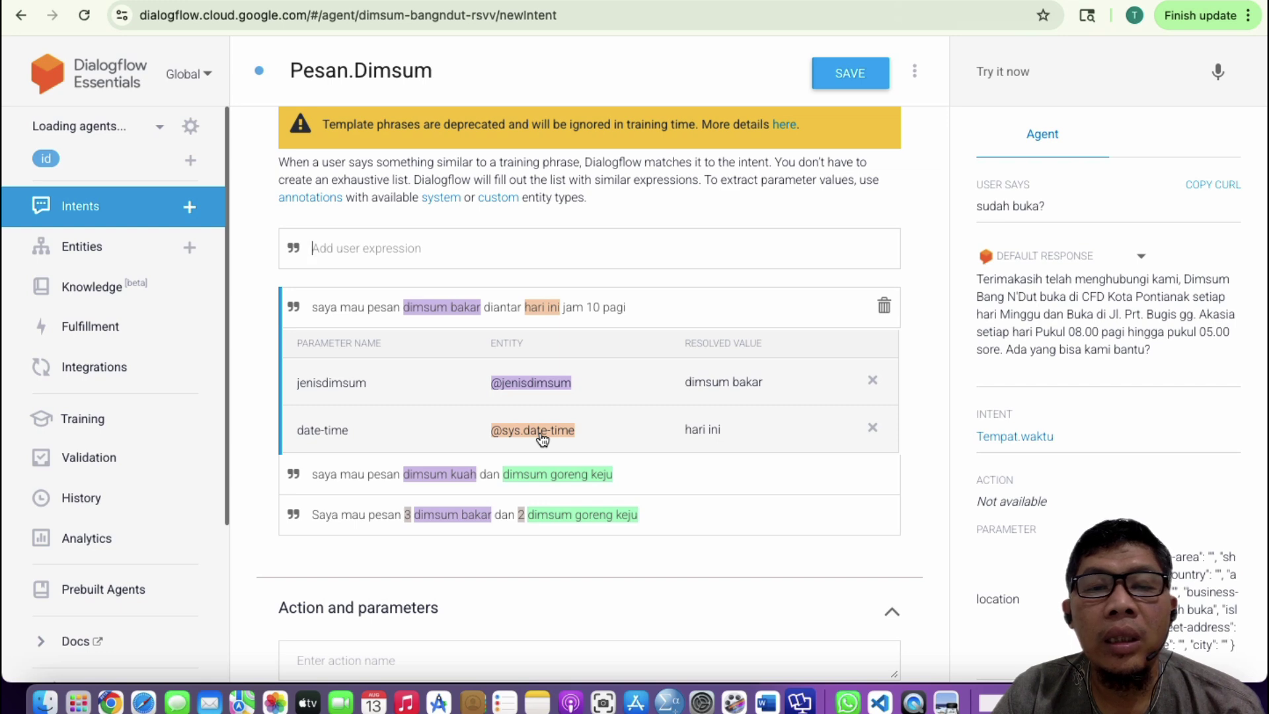
left_click(581, 388)
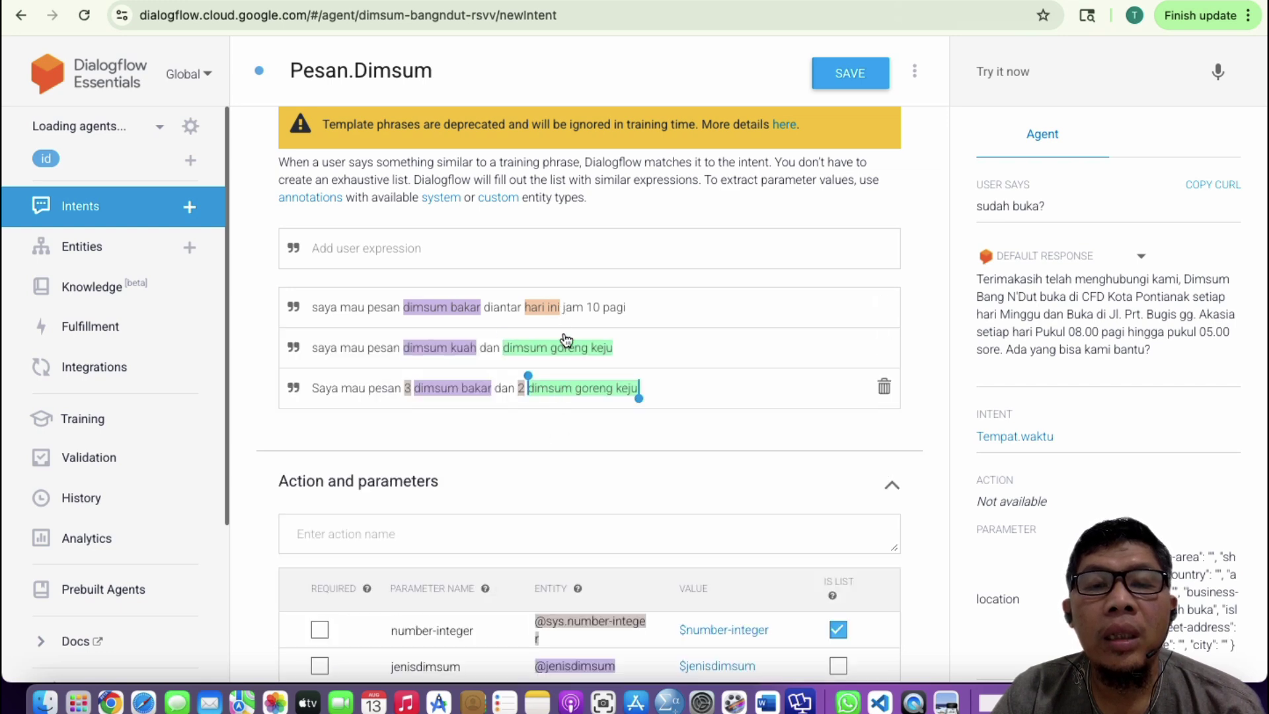
left_click(542, 307)
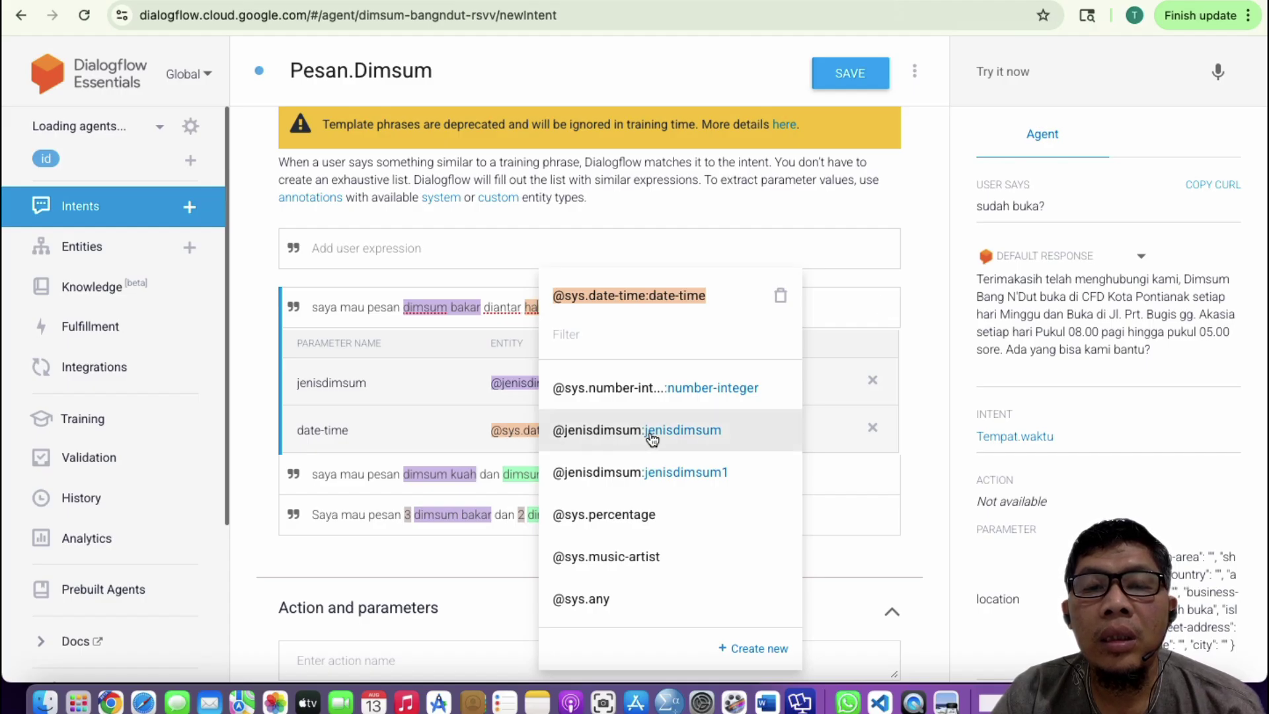
scroll(654, 476, "down", 1)
scroll(654, 476, "down", 8)
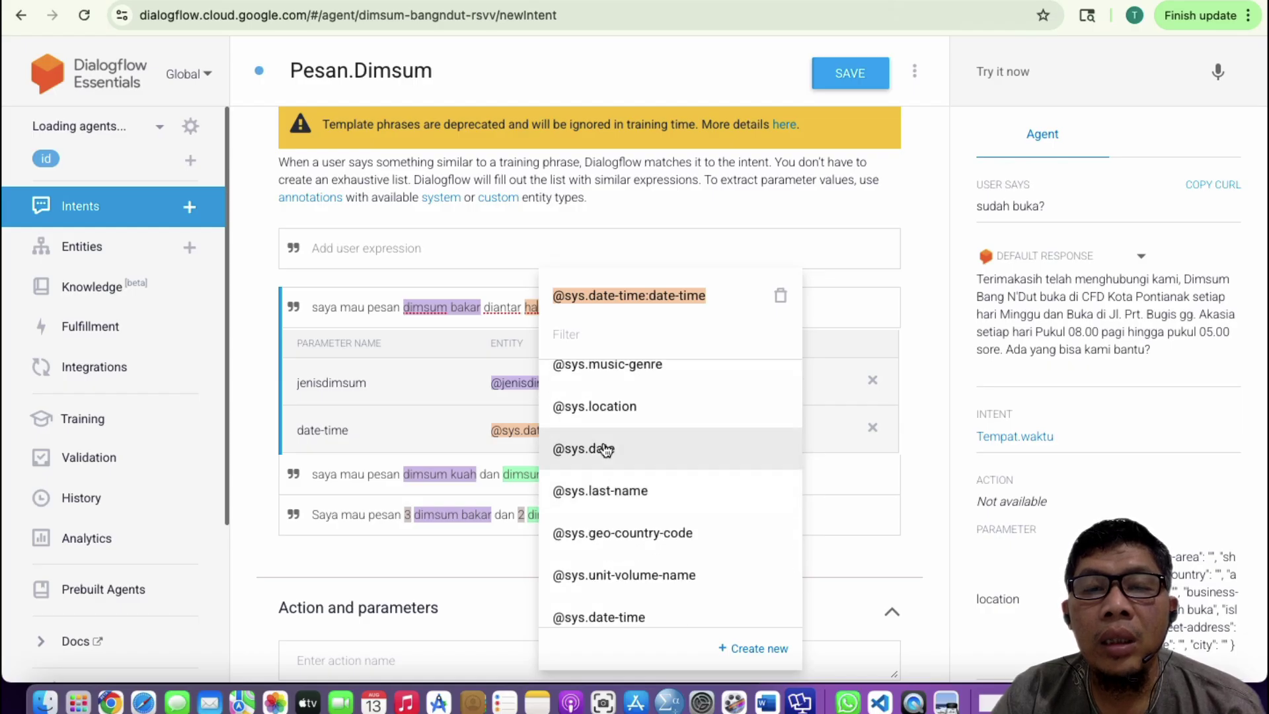
left_click(605, 449)
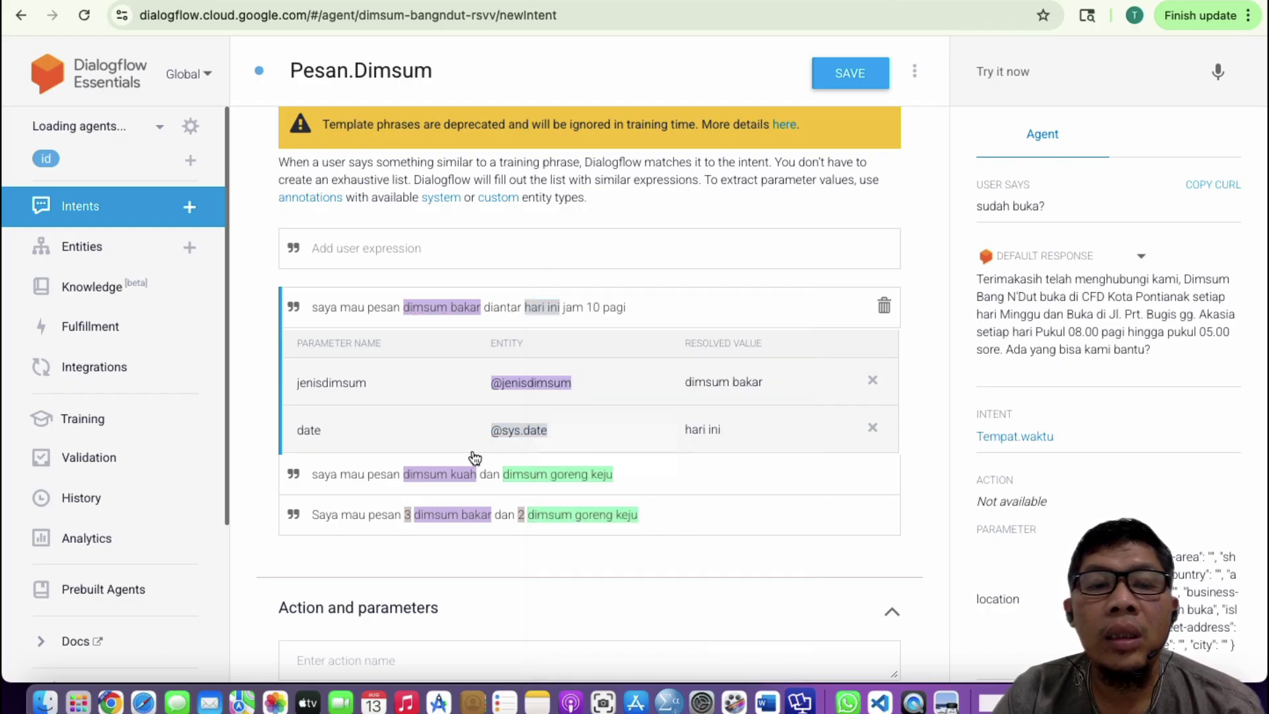
left_click_drag(586, 307, 628, 313)
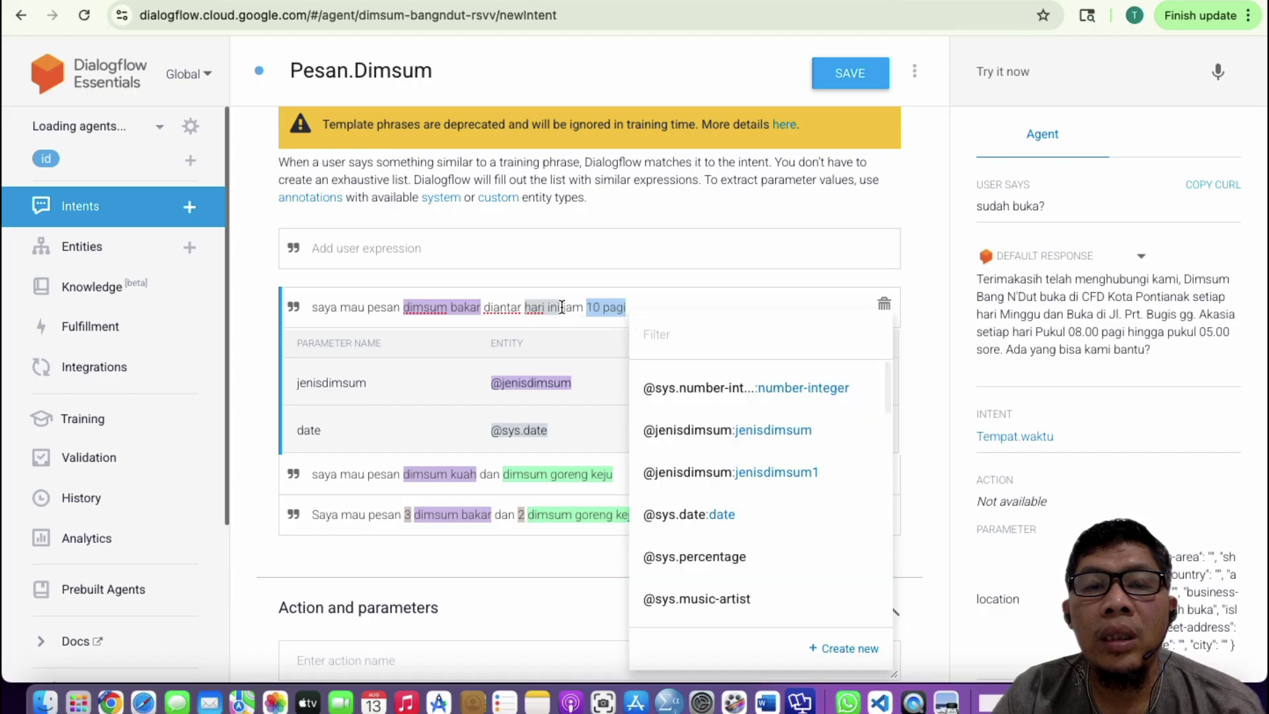
left_click_drag(563, 309, 629, 310)
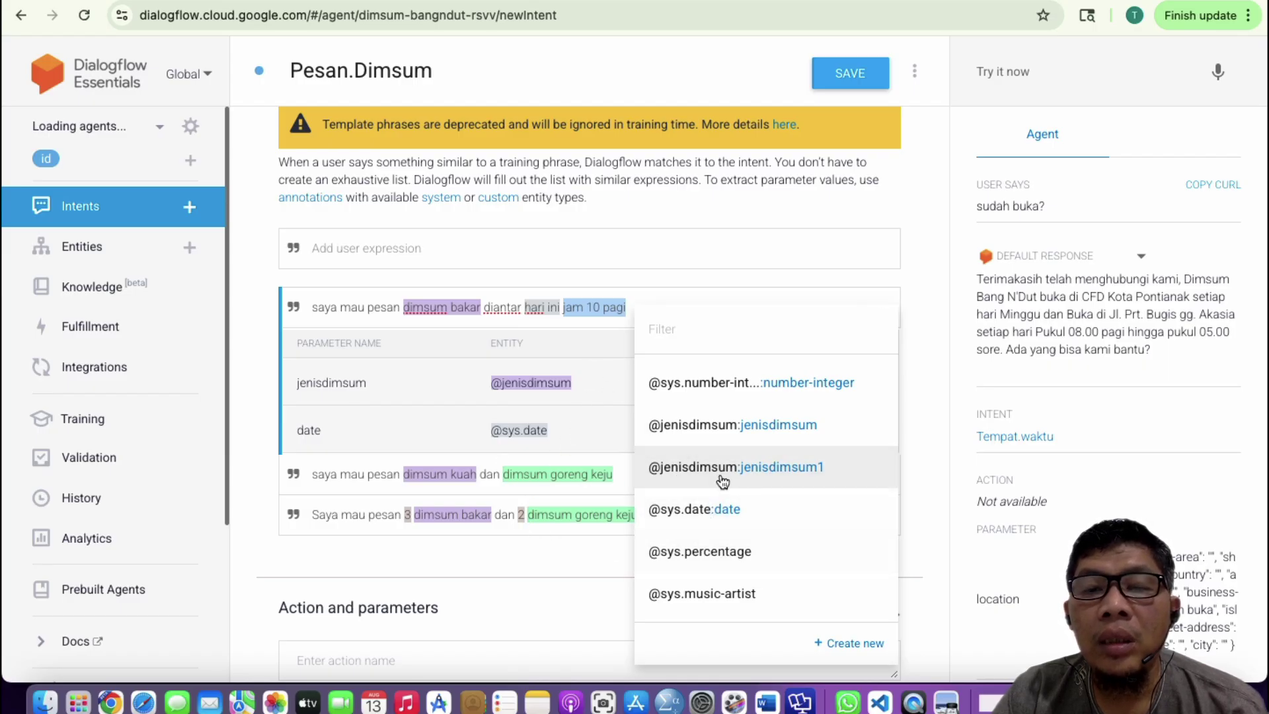
scroll(722, 521, "down", 4)
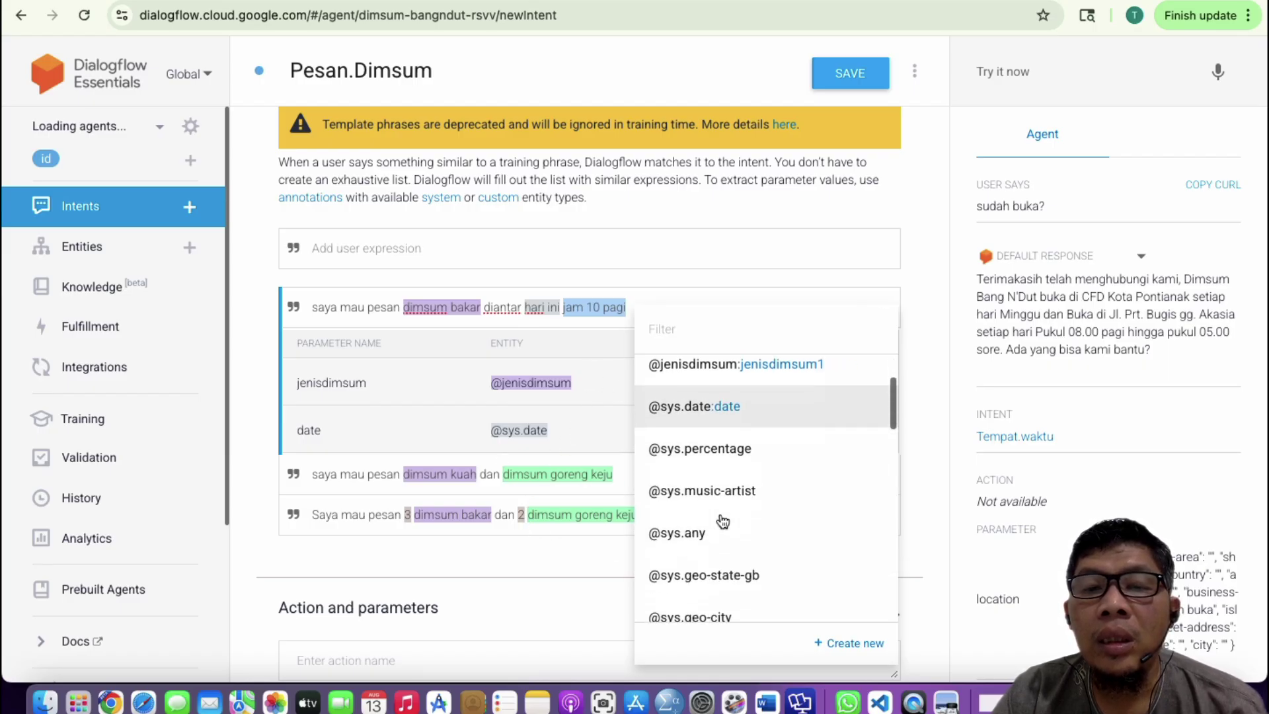
scroll(723, 521, "down", 5)
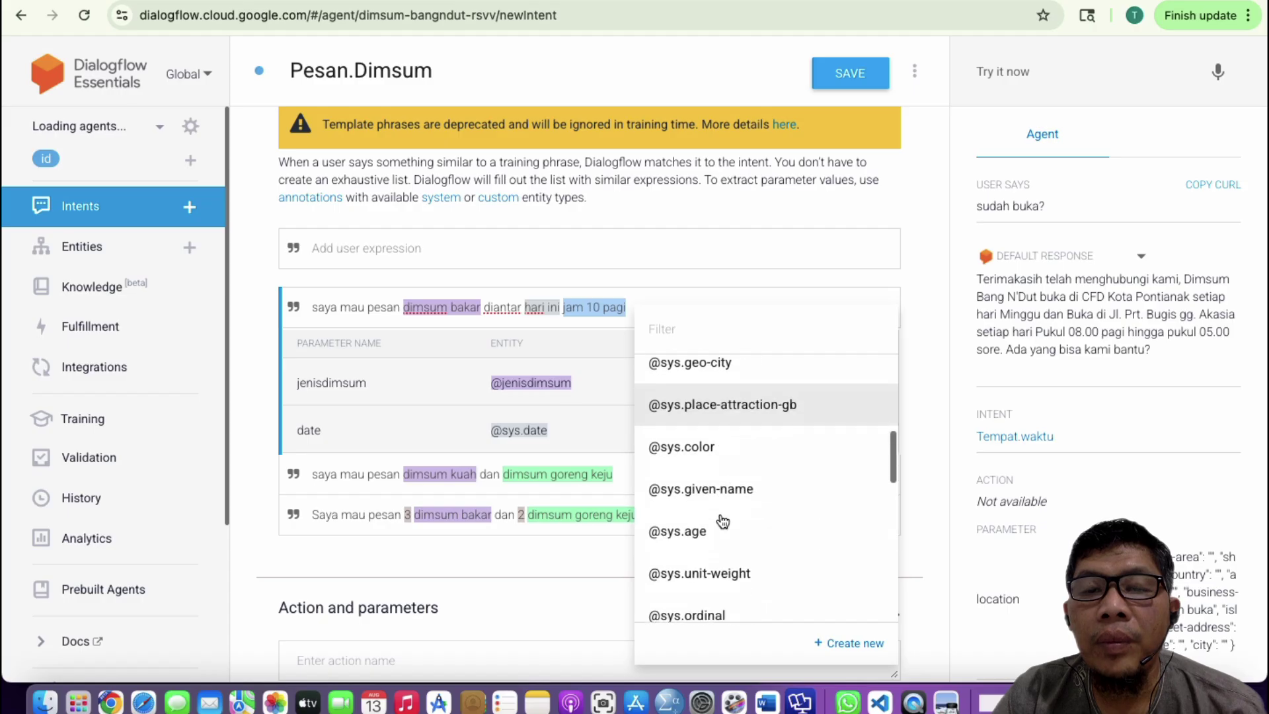
scroll(722, 521, "down", 6)
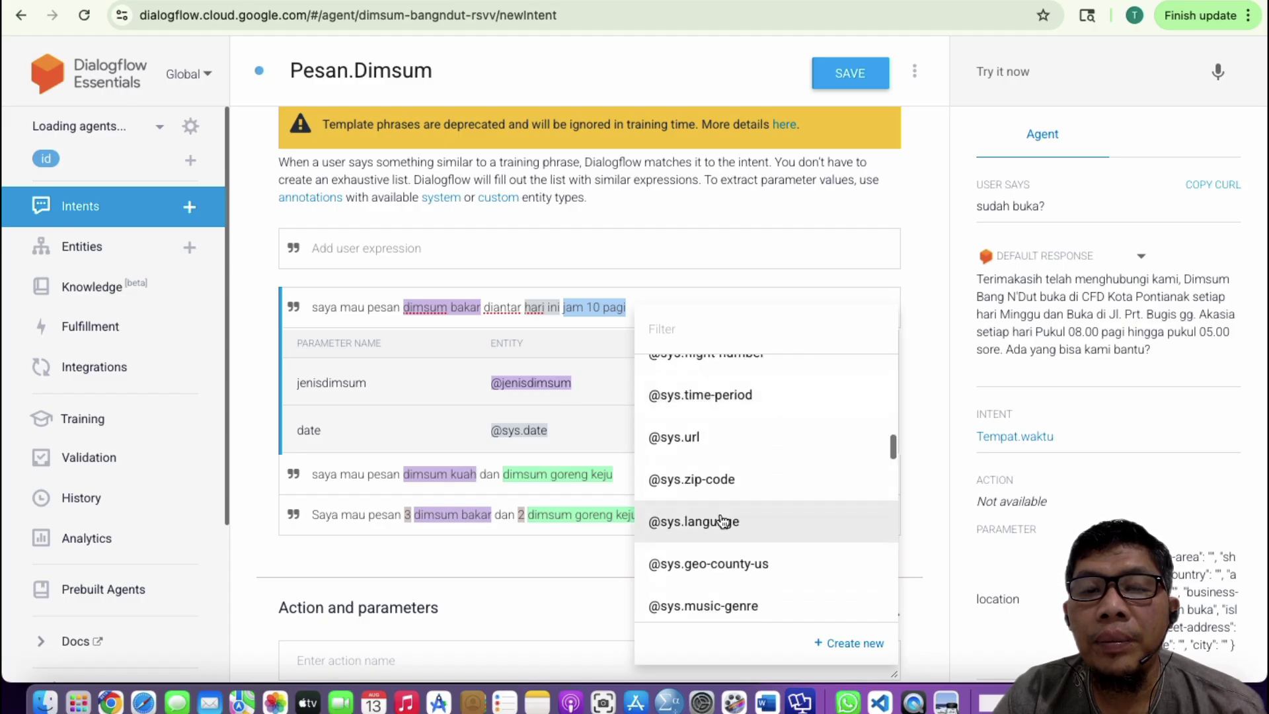
left_click(687, 330)
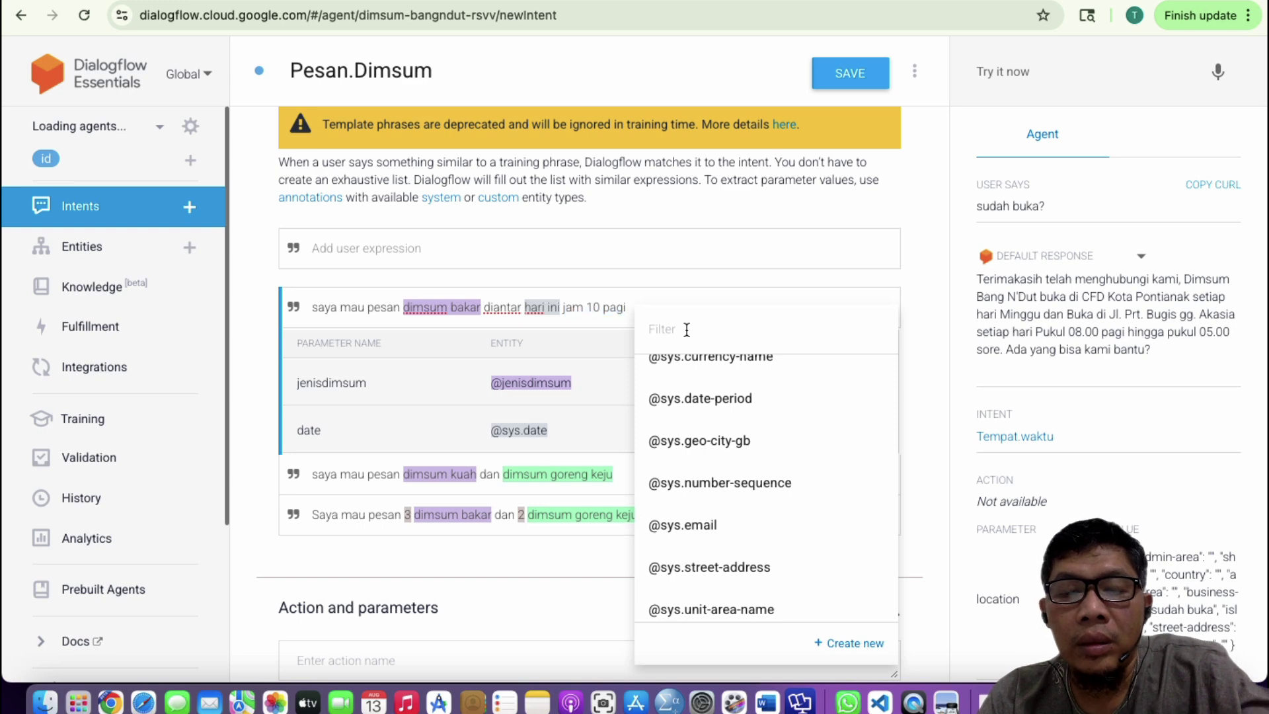
type("time")
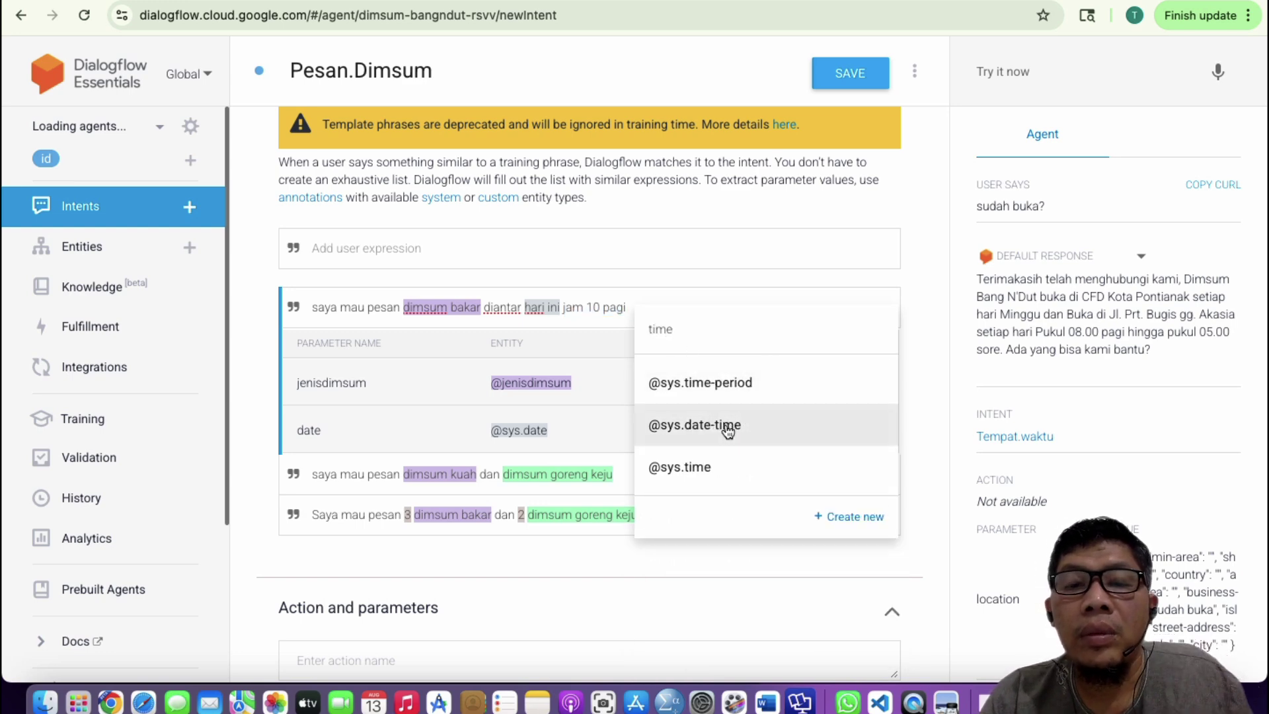
left_click(709, 468)
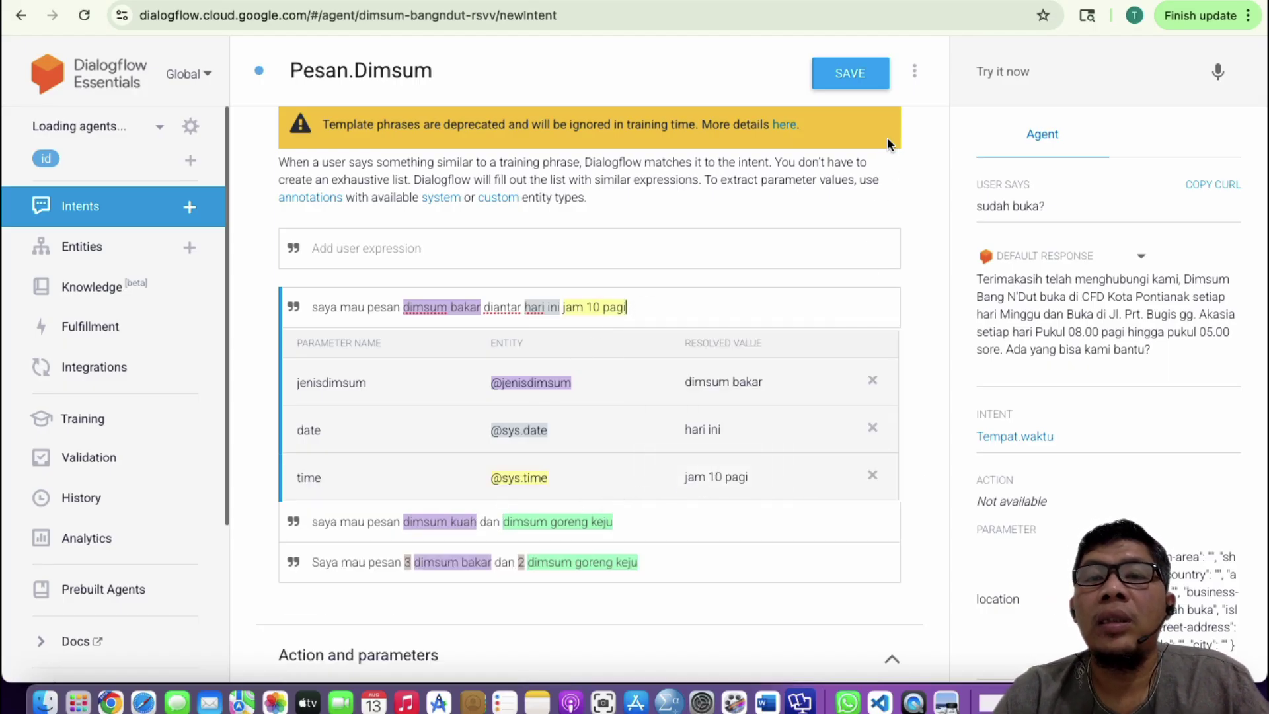
scroll(596, 515, "down", 5)
scroll(596, 522, "down", 7)
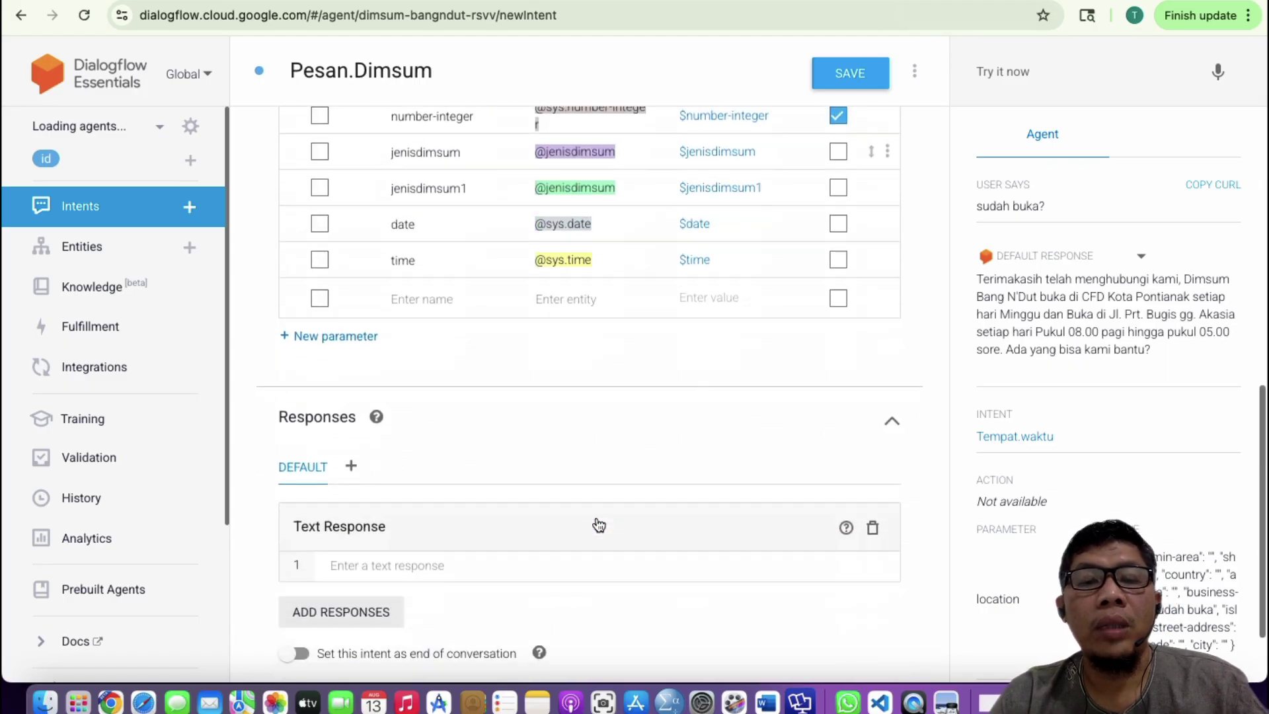
left_click(375, 463)
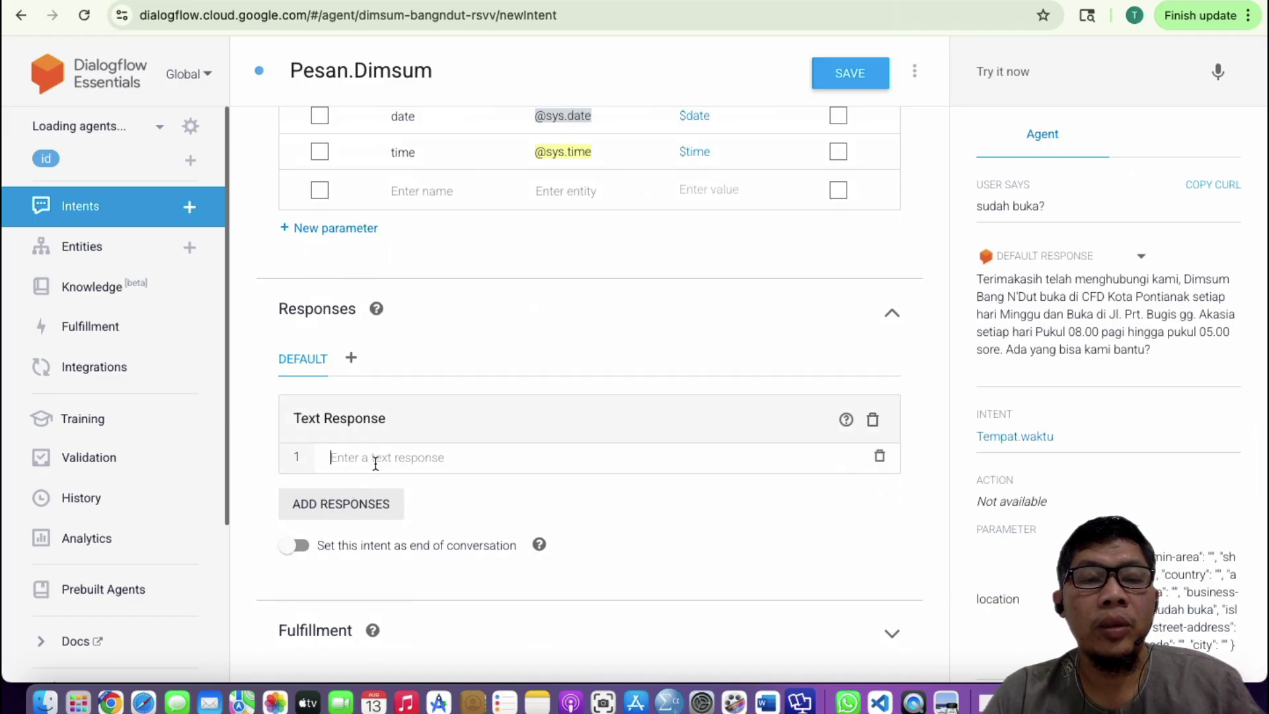
type("Terimaka")
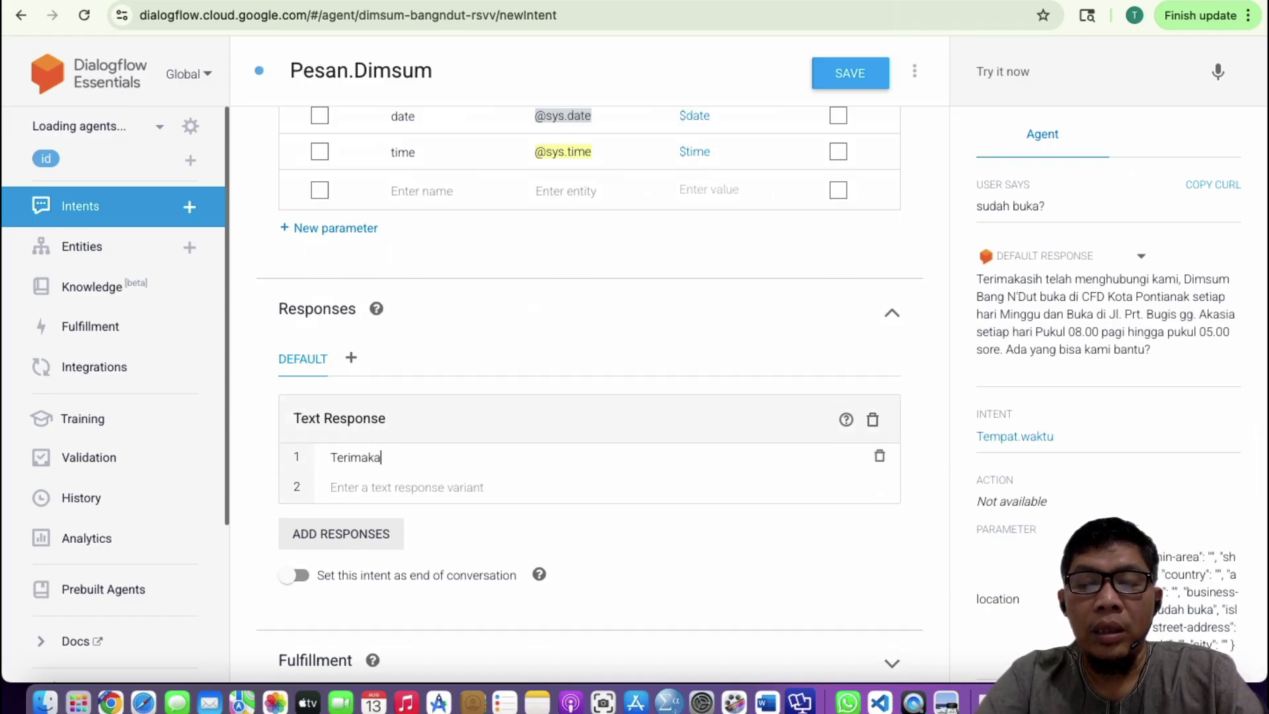
type("si")
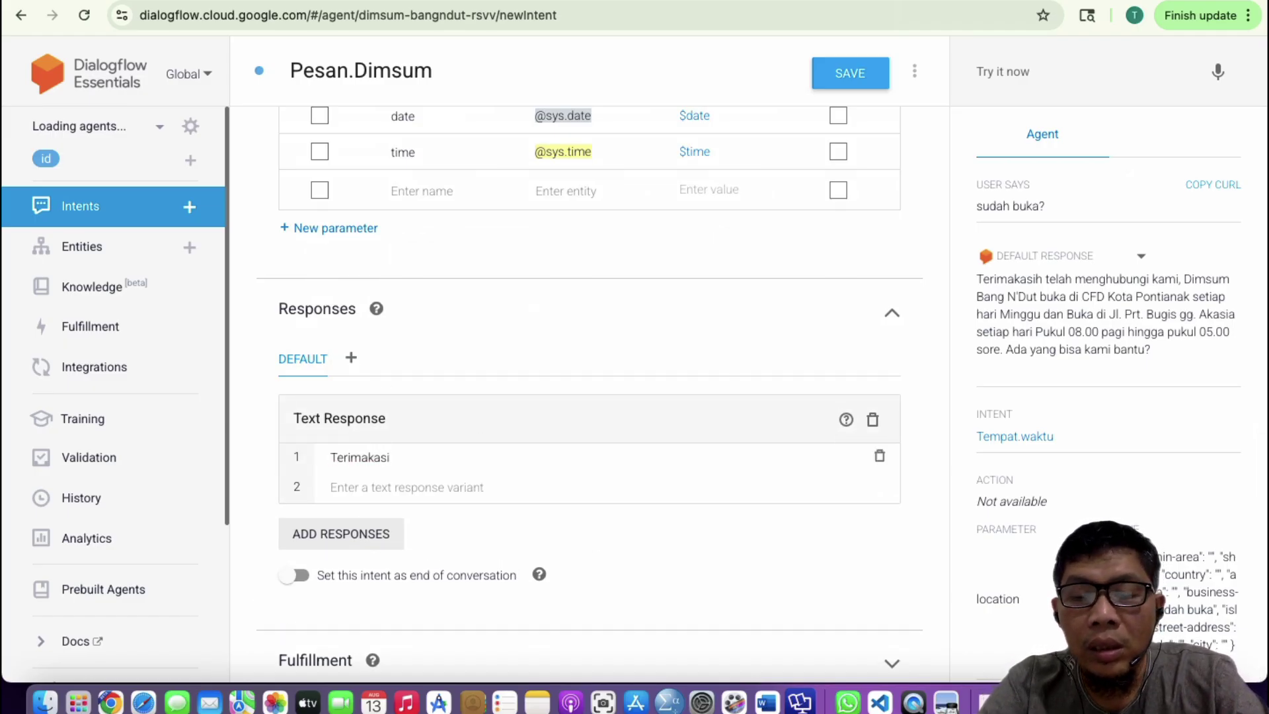
type("h, kami t")
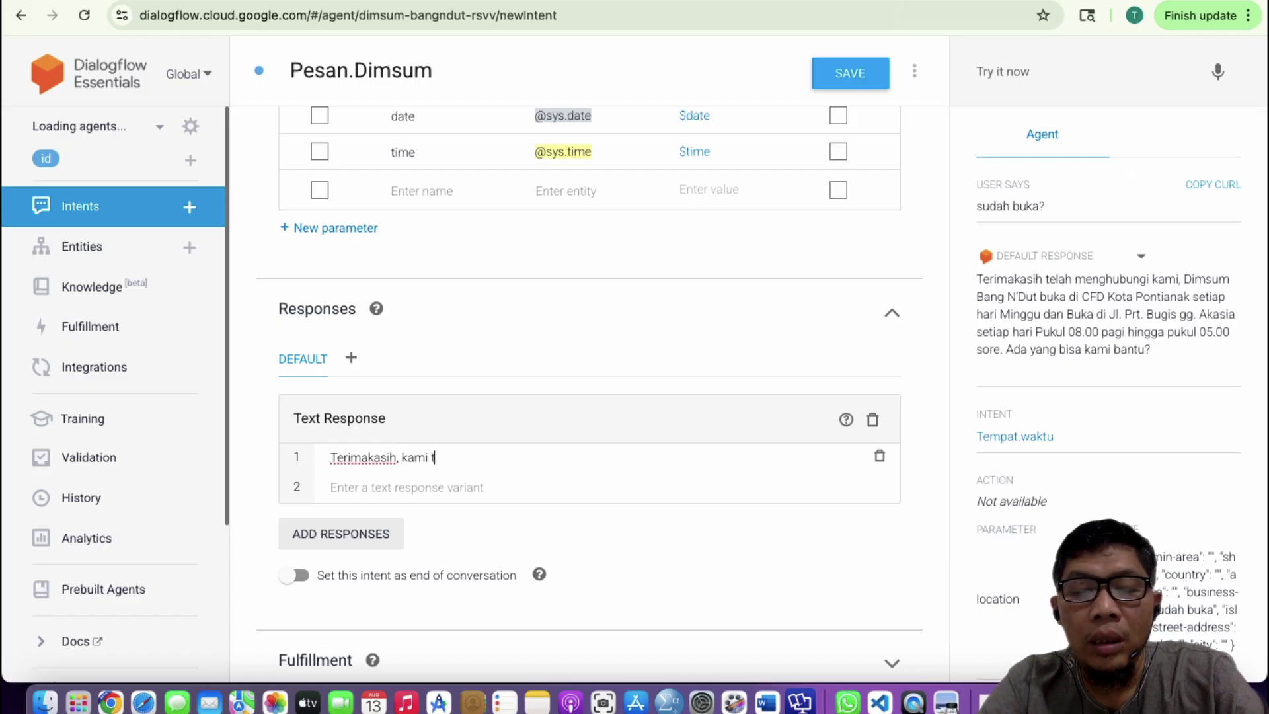
type("elah mene")
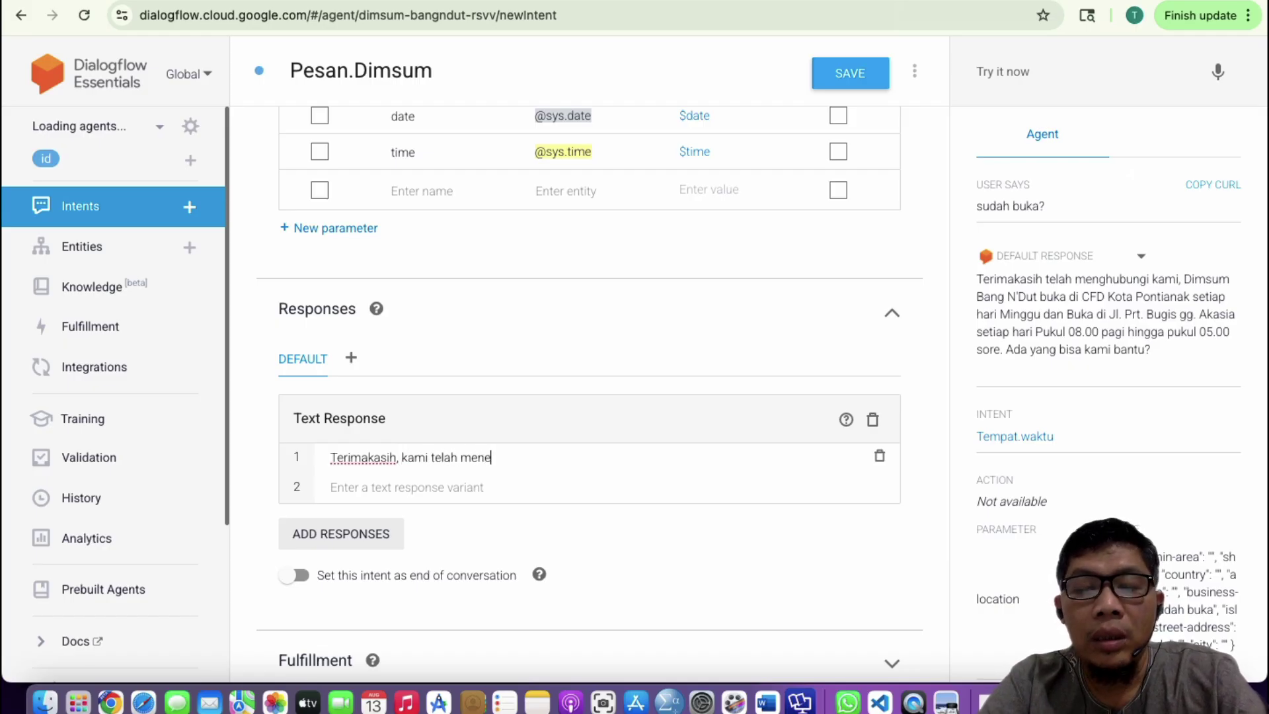
type("rima p")
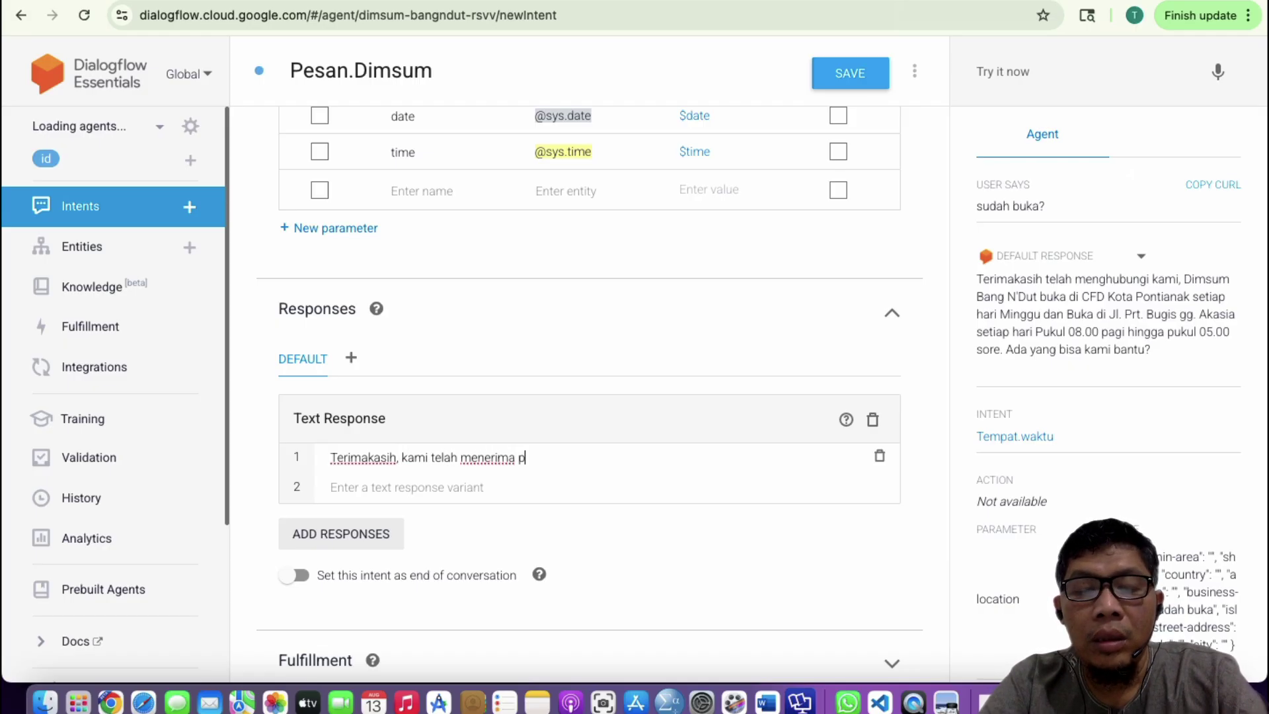
type("esanan")
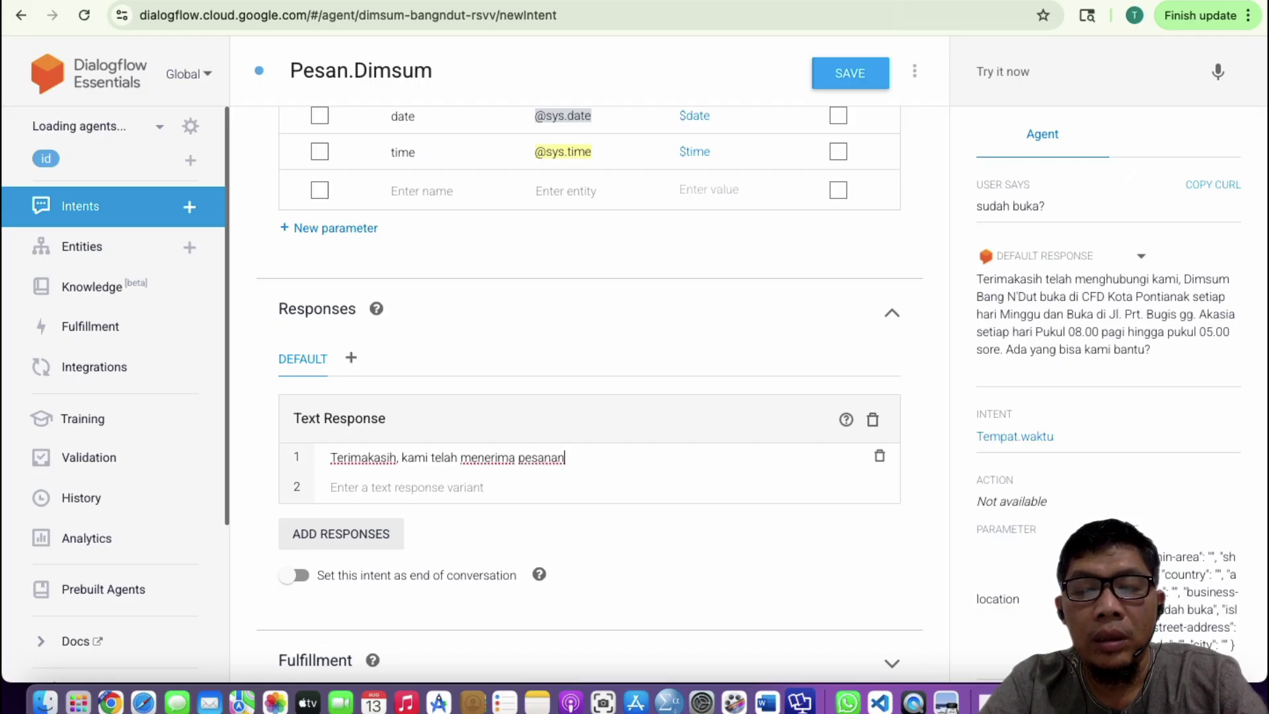
type(" anda")
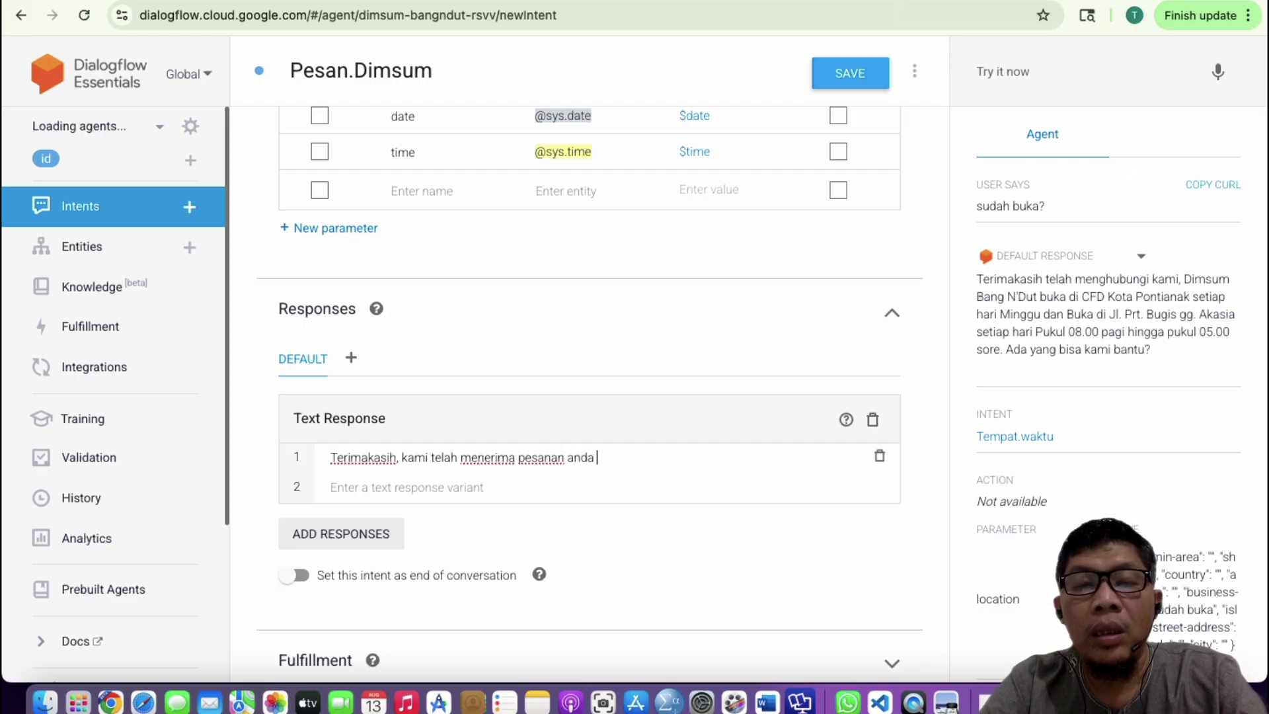
type(" @")
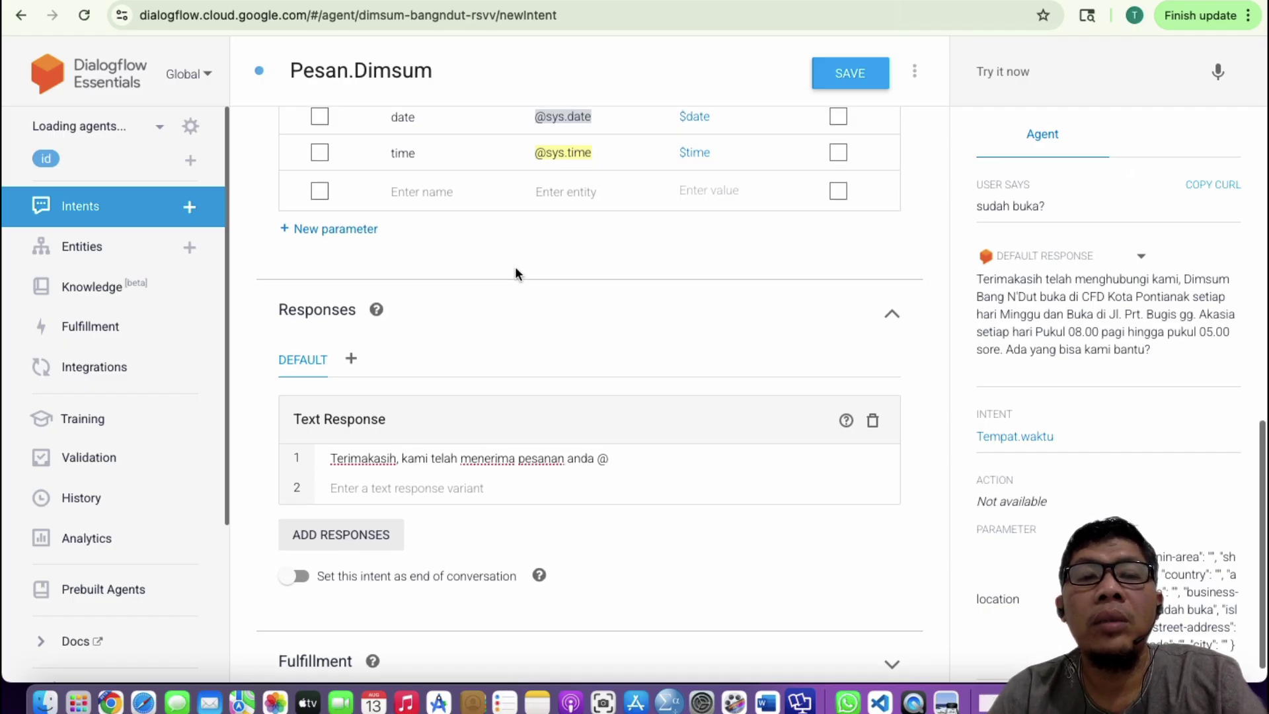
scroll(514, 273, "up", 3)
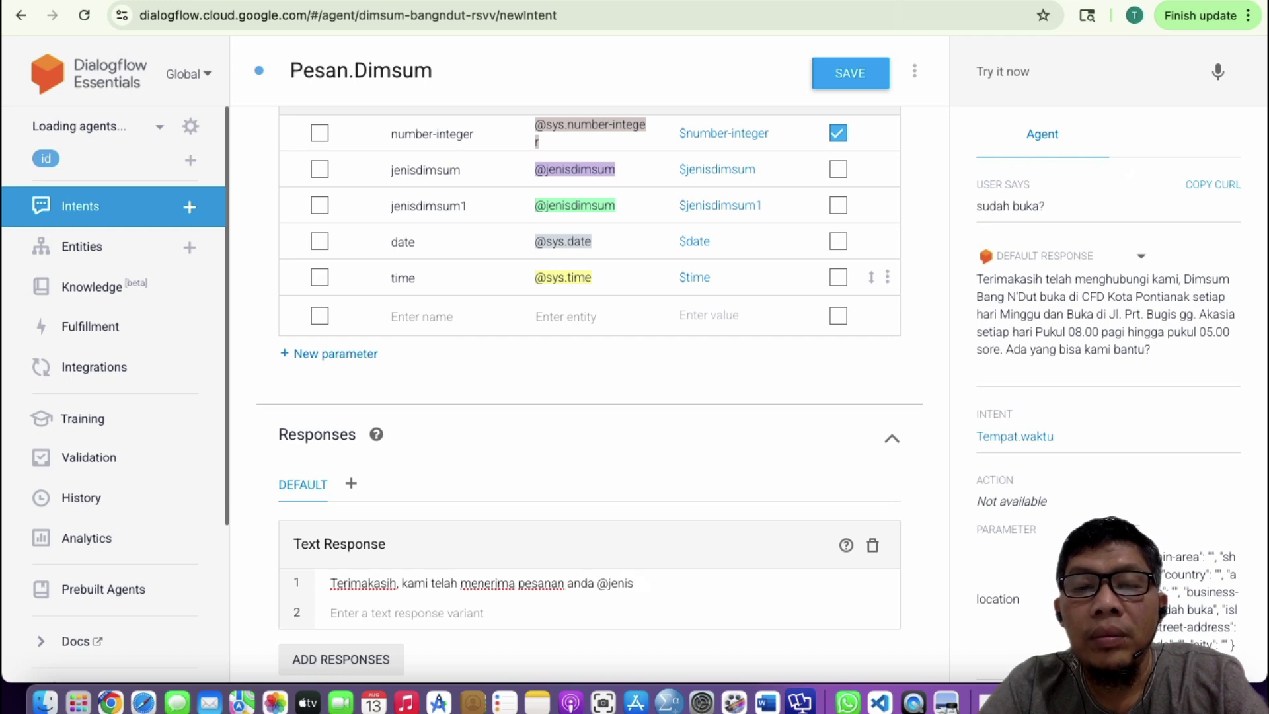
type("dim")
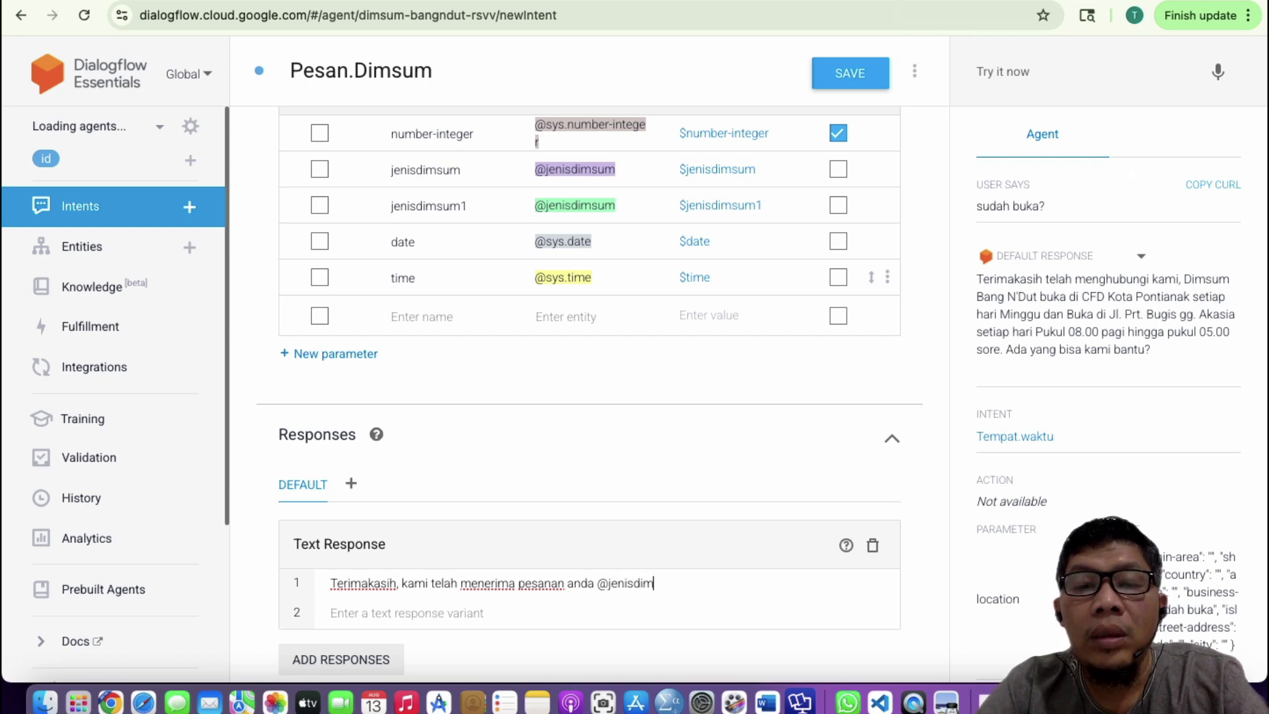
type("sum")
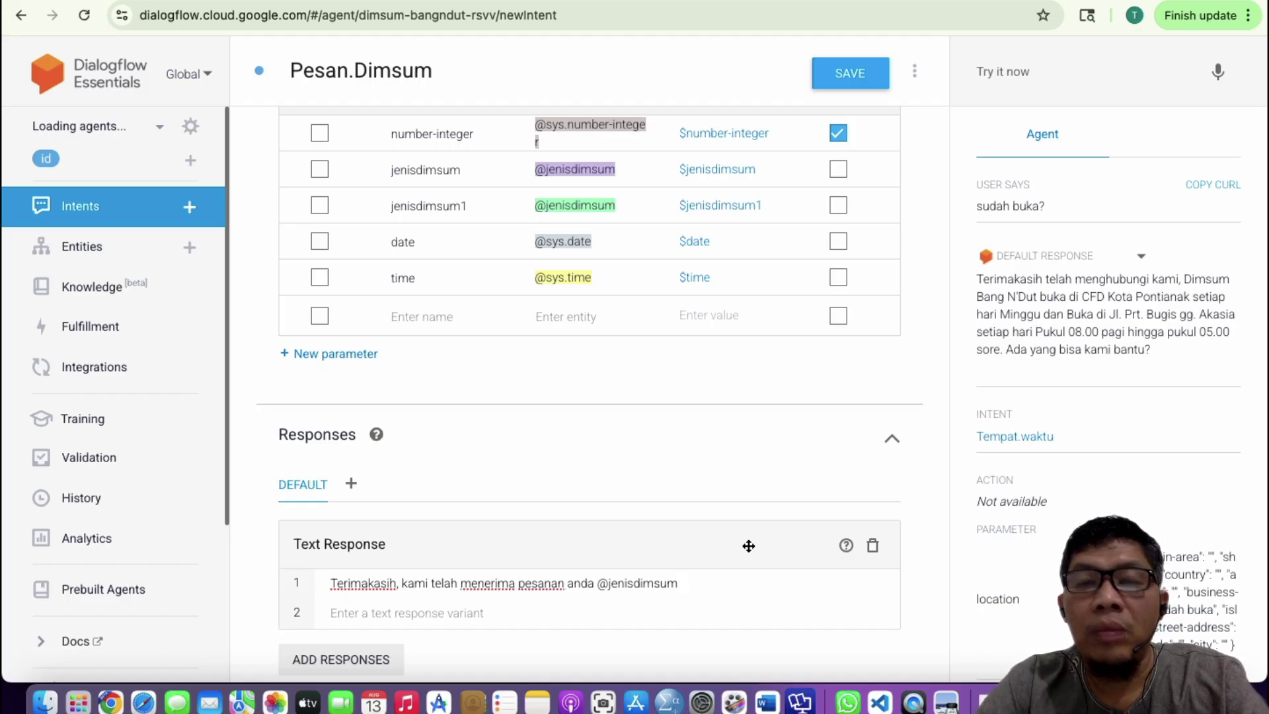
type("untuk di")
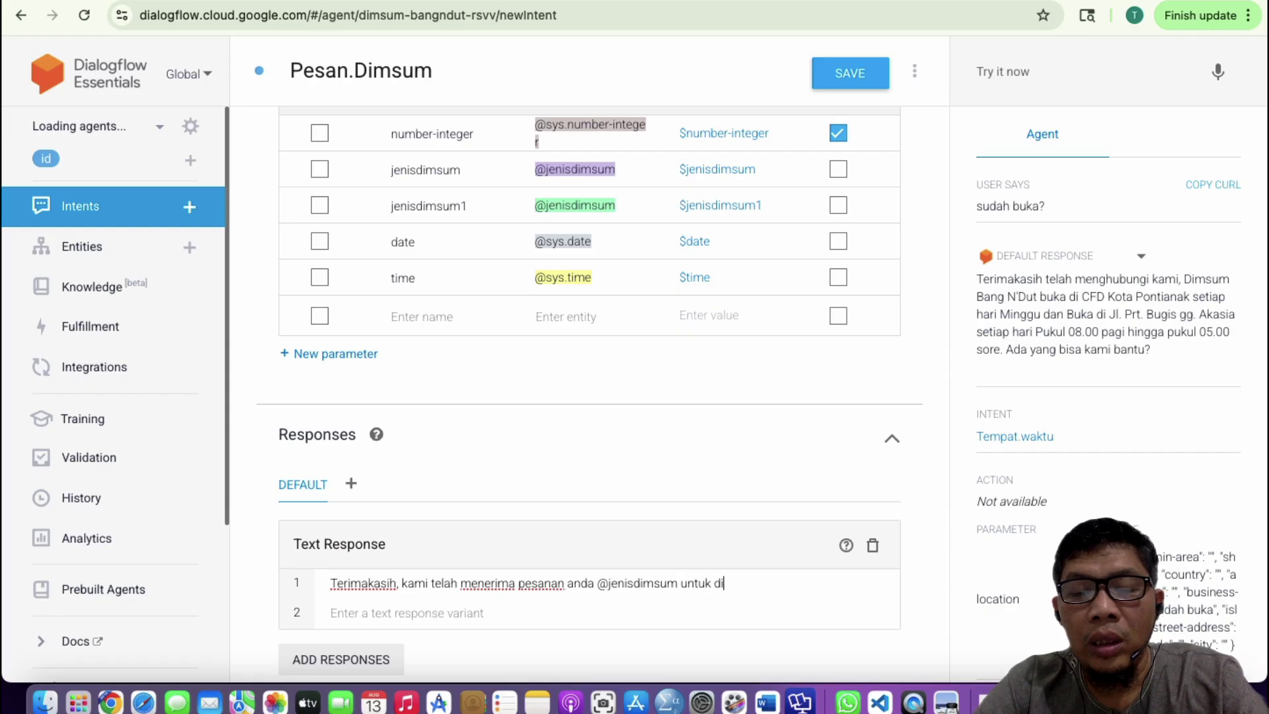
type("antar ")
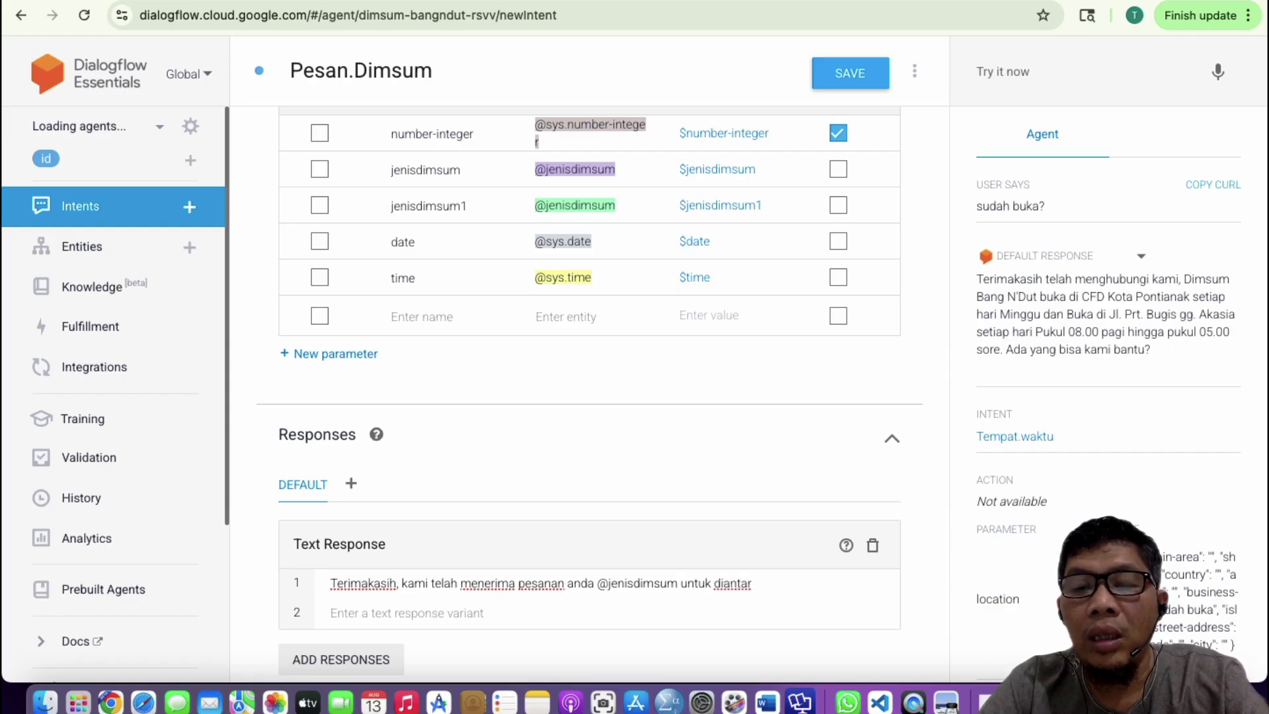
type("@")
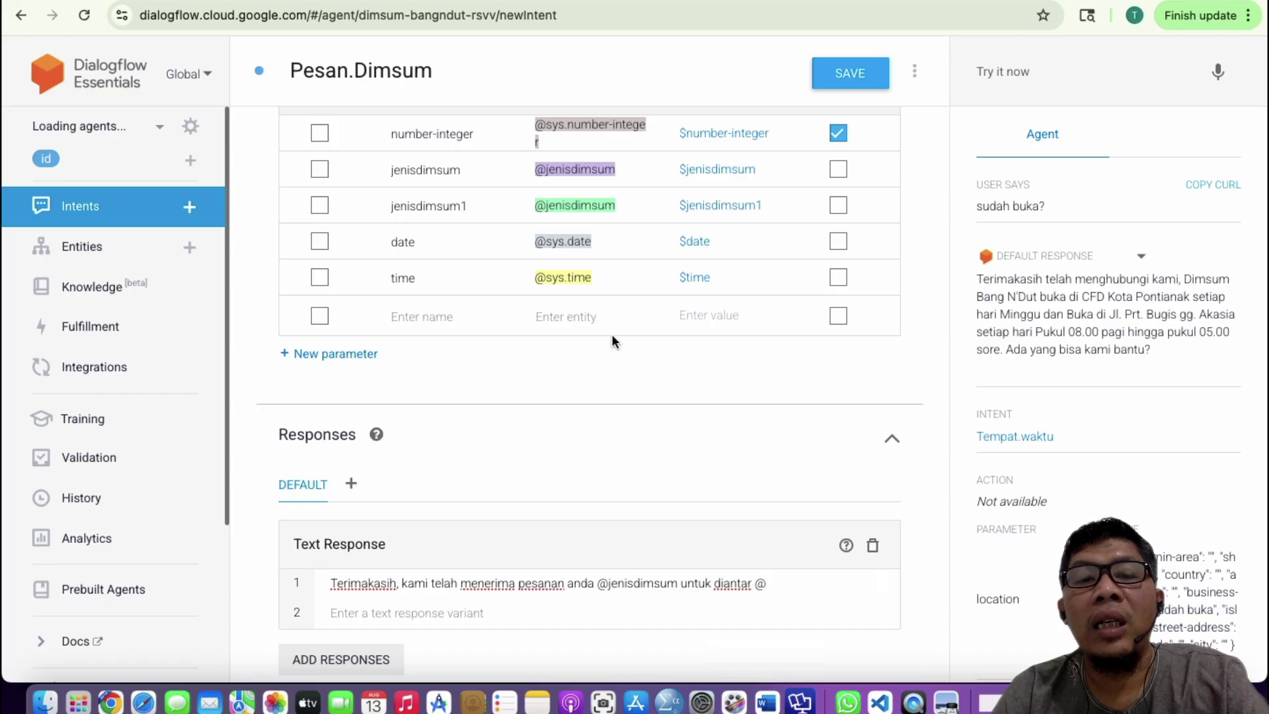
type("sys.date")
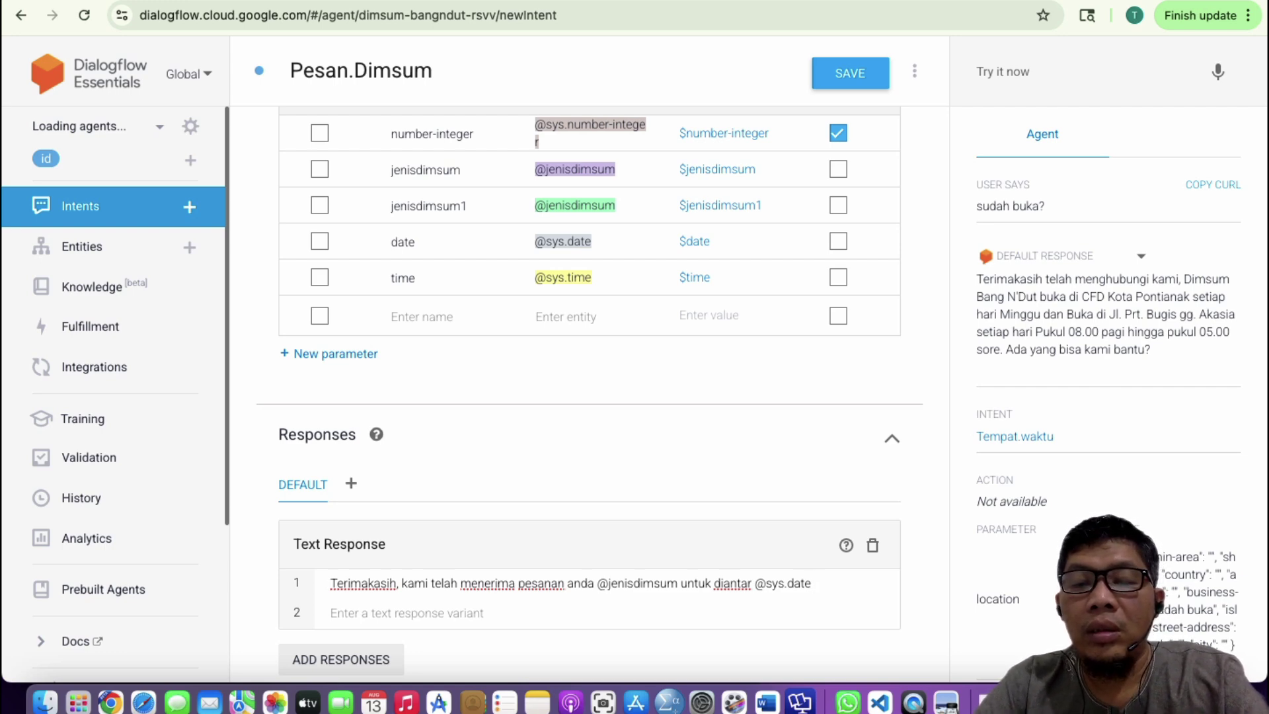
type("ada")
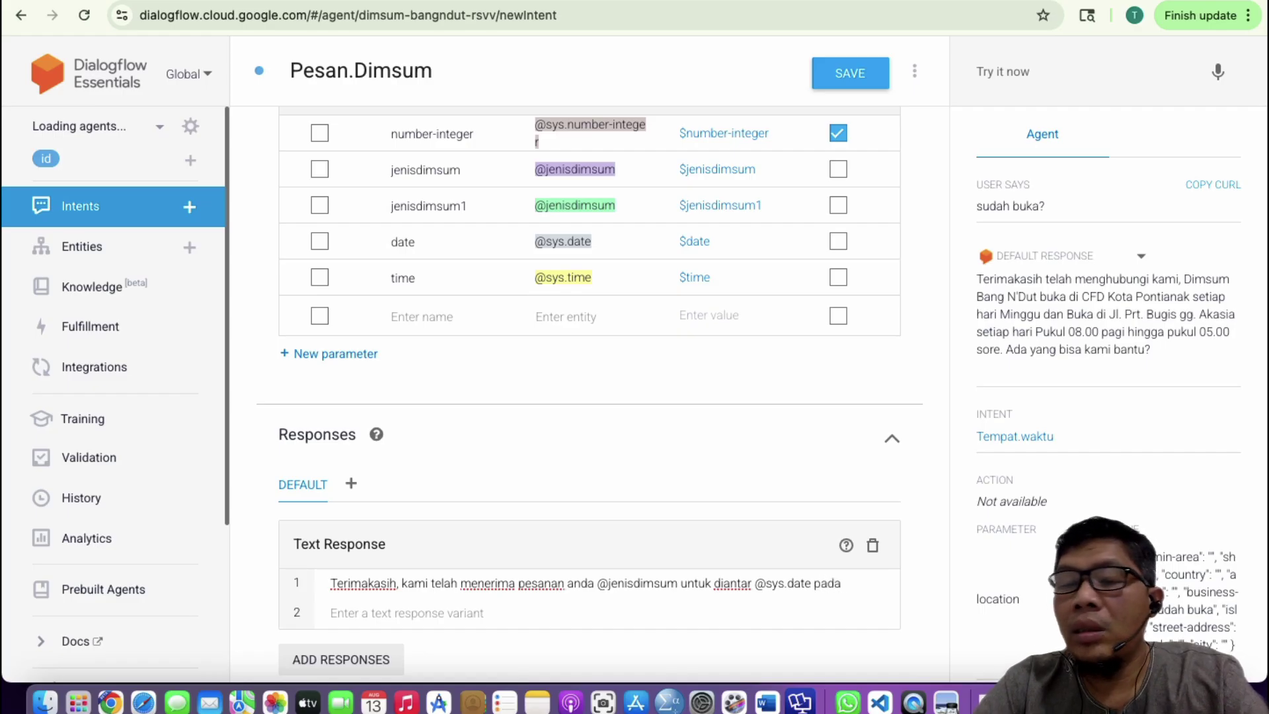
type(" @si")
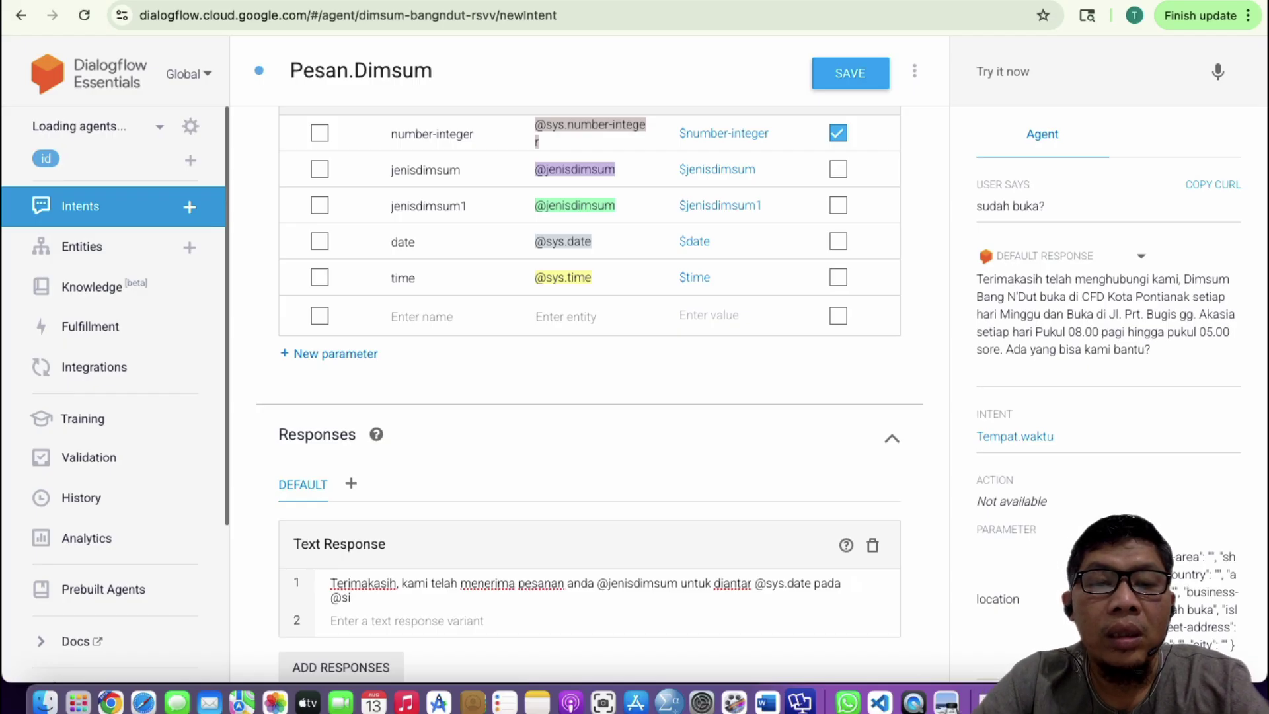
key("BackSpace")
type("ys")
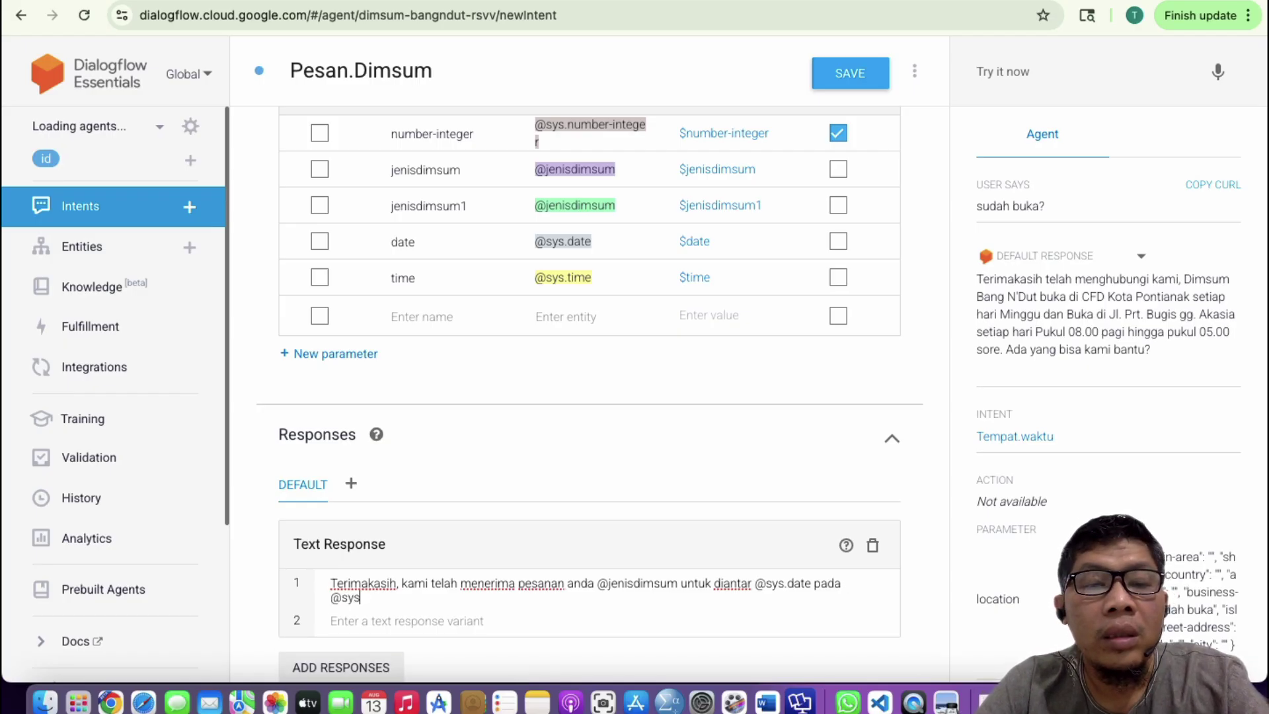
type(".time.")
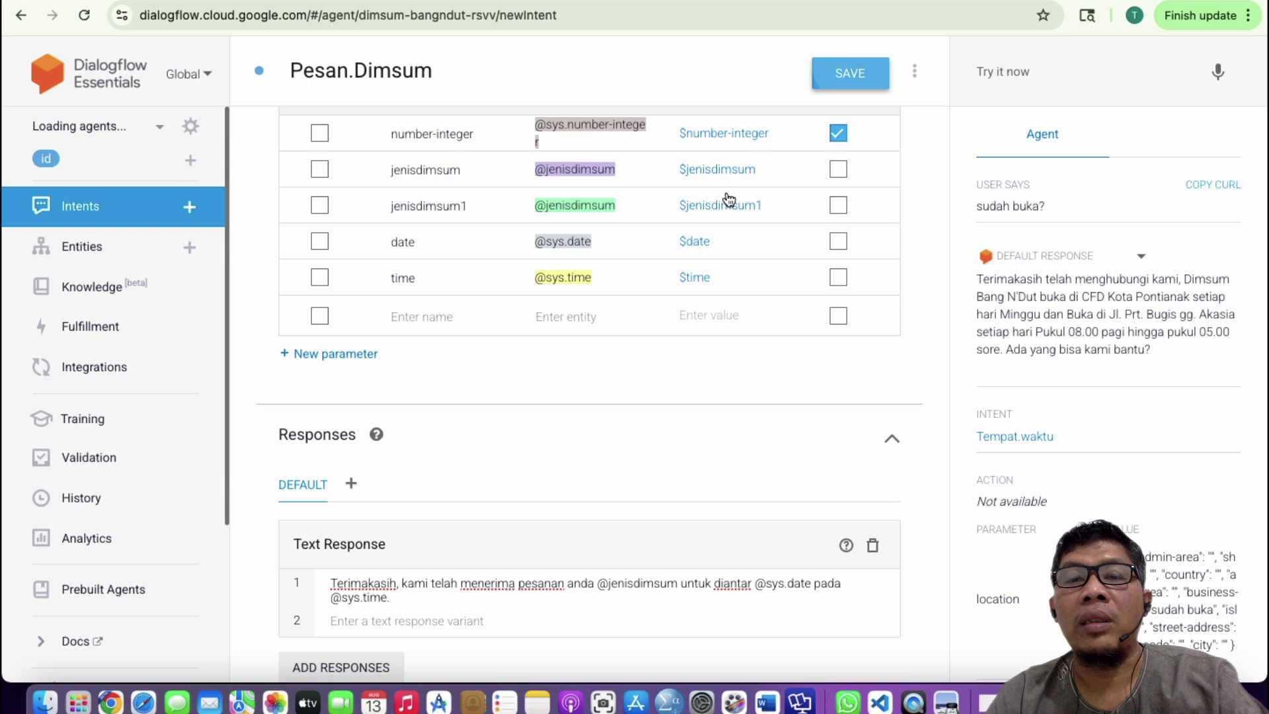
left_click(850, 73)
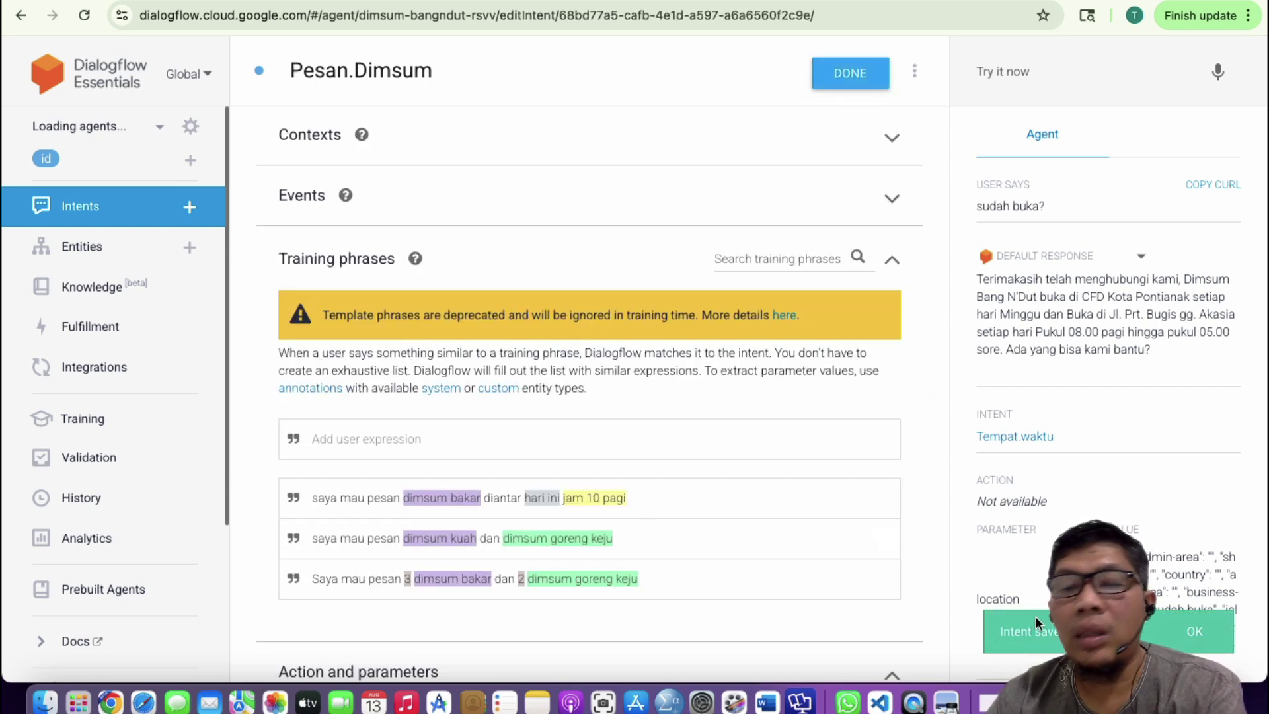
- Test the agent with the copied phrase 'saya mau pesan dimsum bakar diantar hari ini jam 10 pagi'
left_click(1196, 632)
scroll(377, 485, "down", 2)
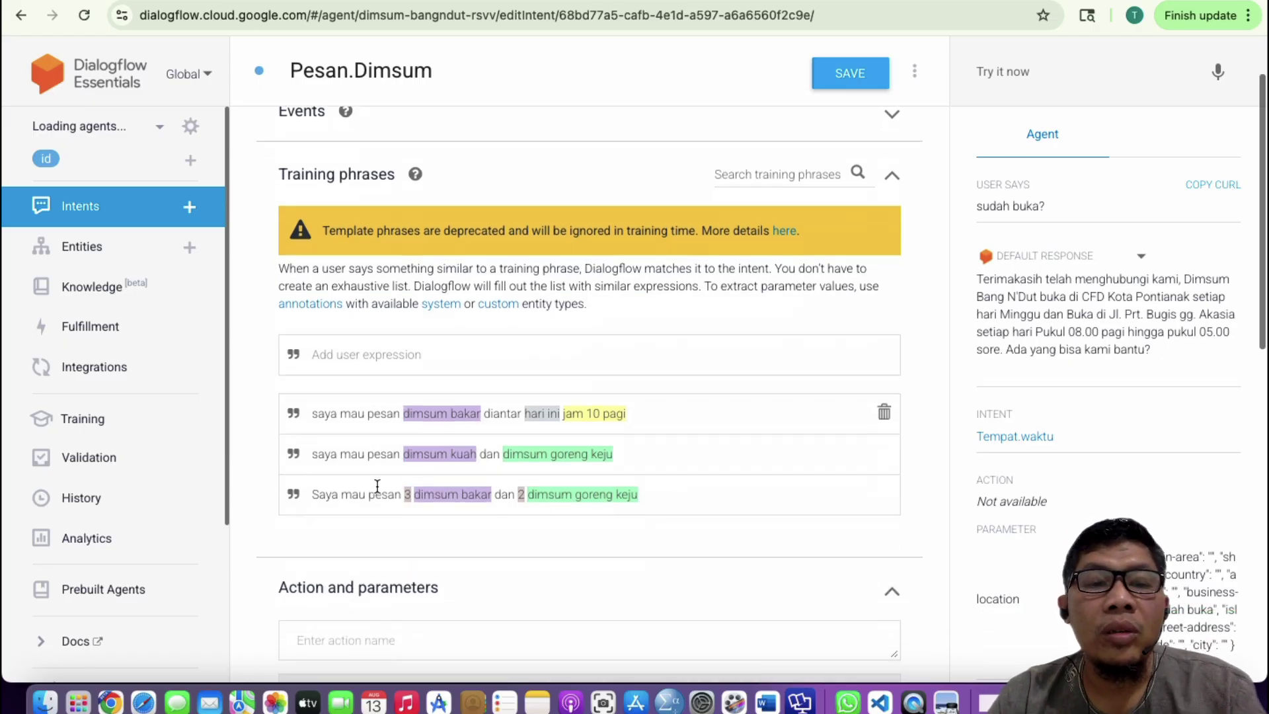
left_click(298, 408)
key("super+c")
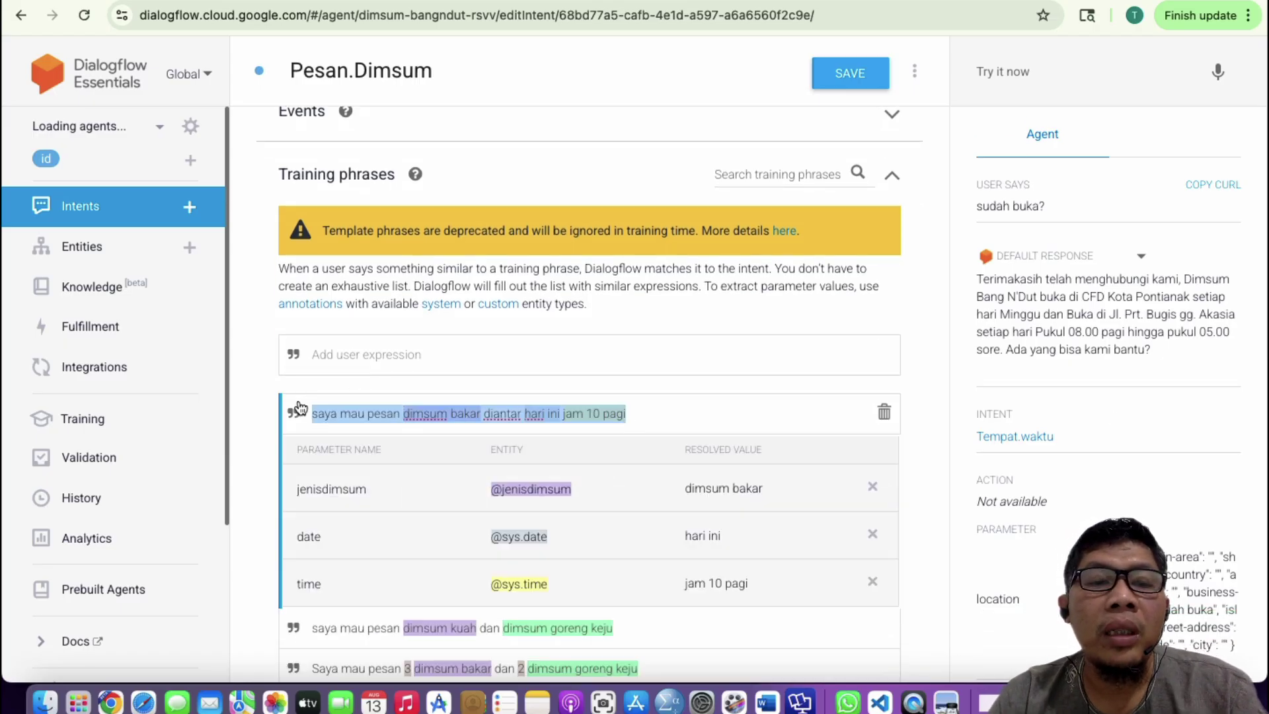
left_click(989, 81)
key("super+v")
key("Return")
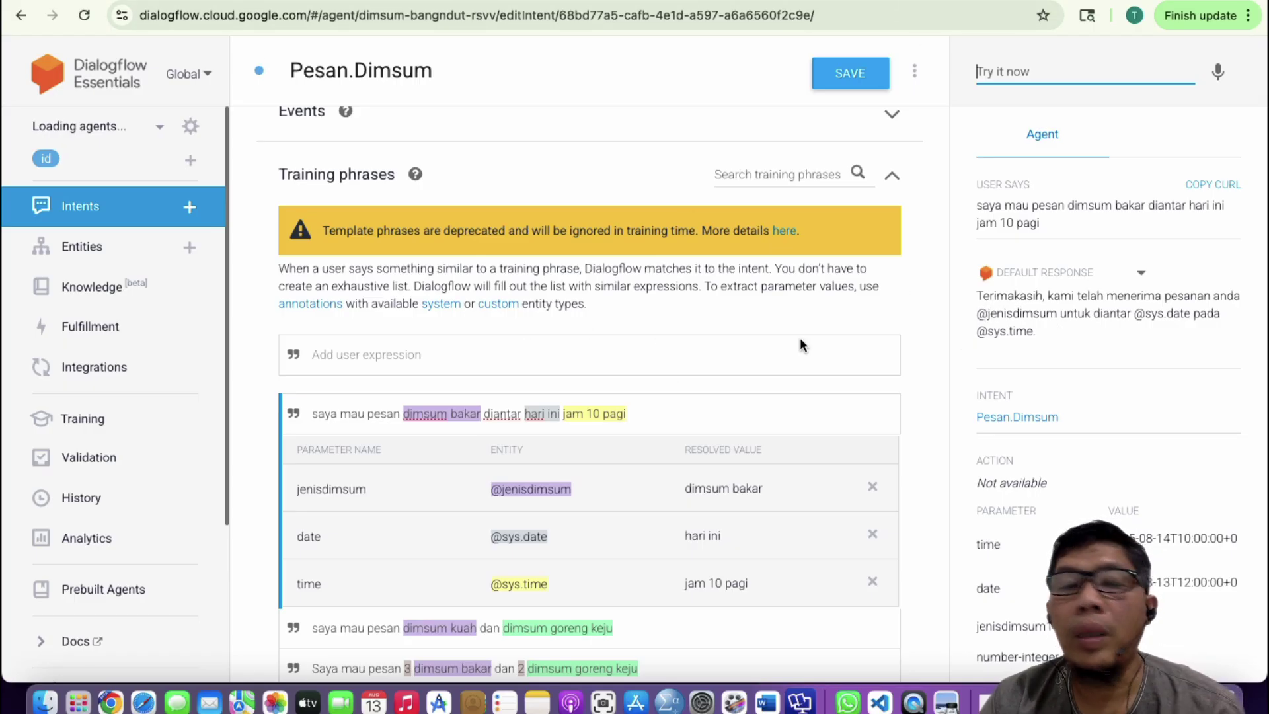
scroll(665, 385, "down", 10)
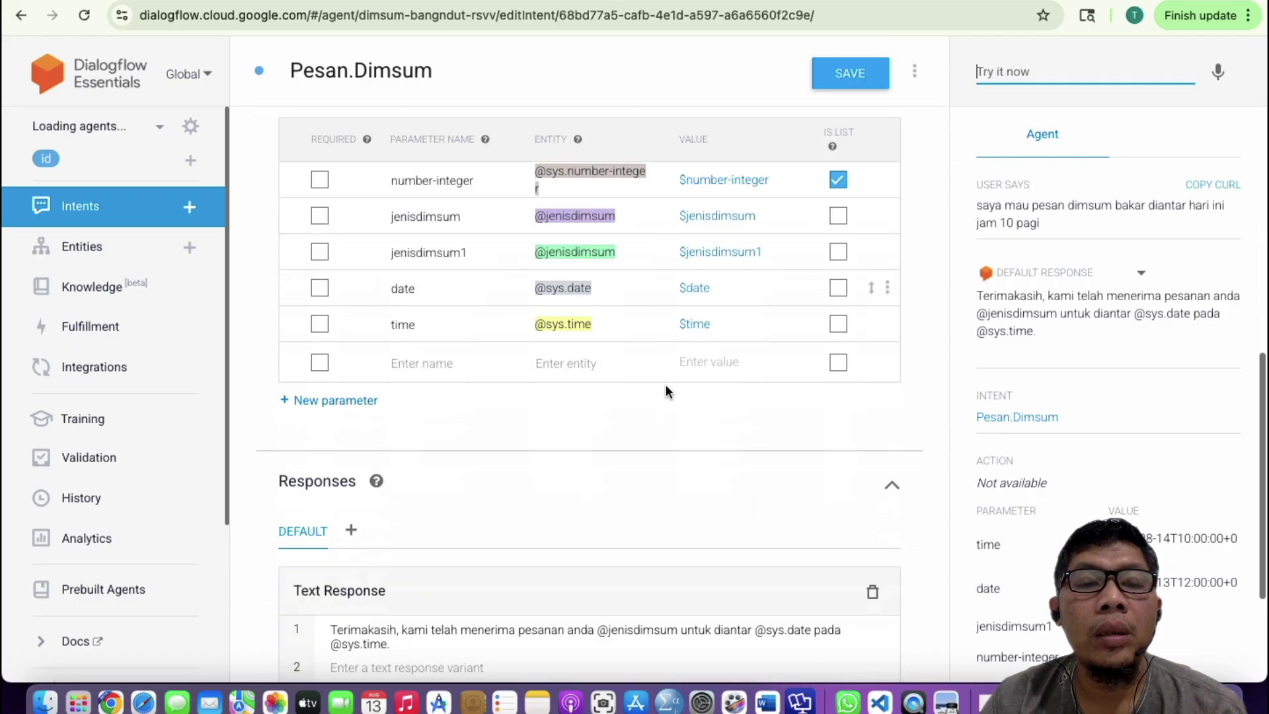
scroll(665, 390, "down", 3)
left_click(606, 425)
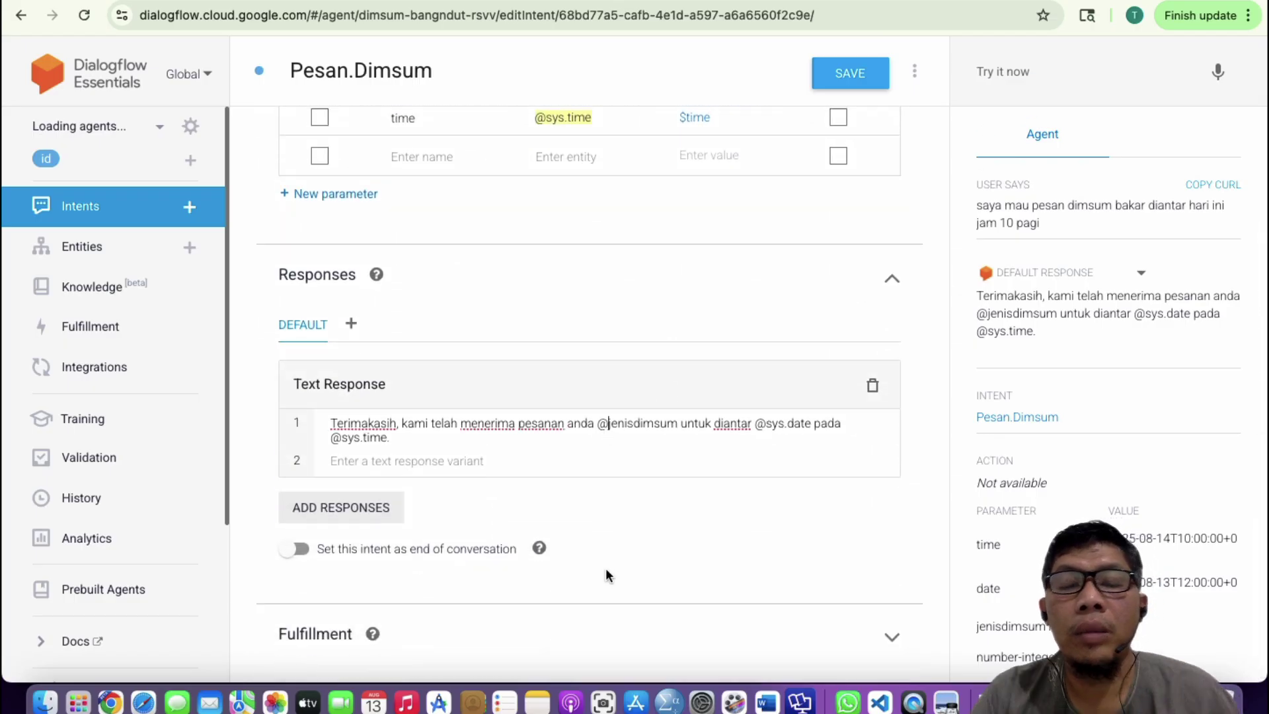
key("BackSpace")
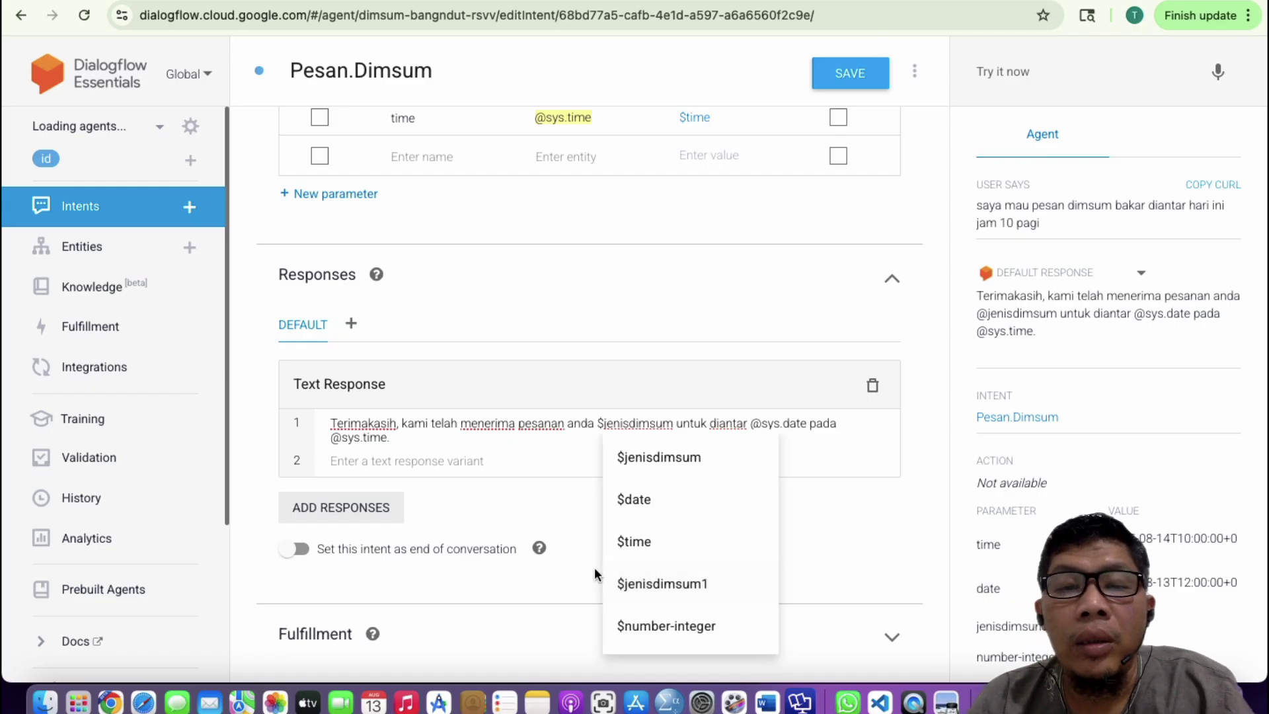
left_click(671, 457)
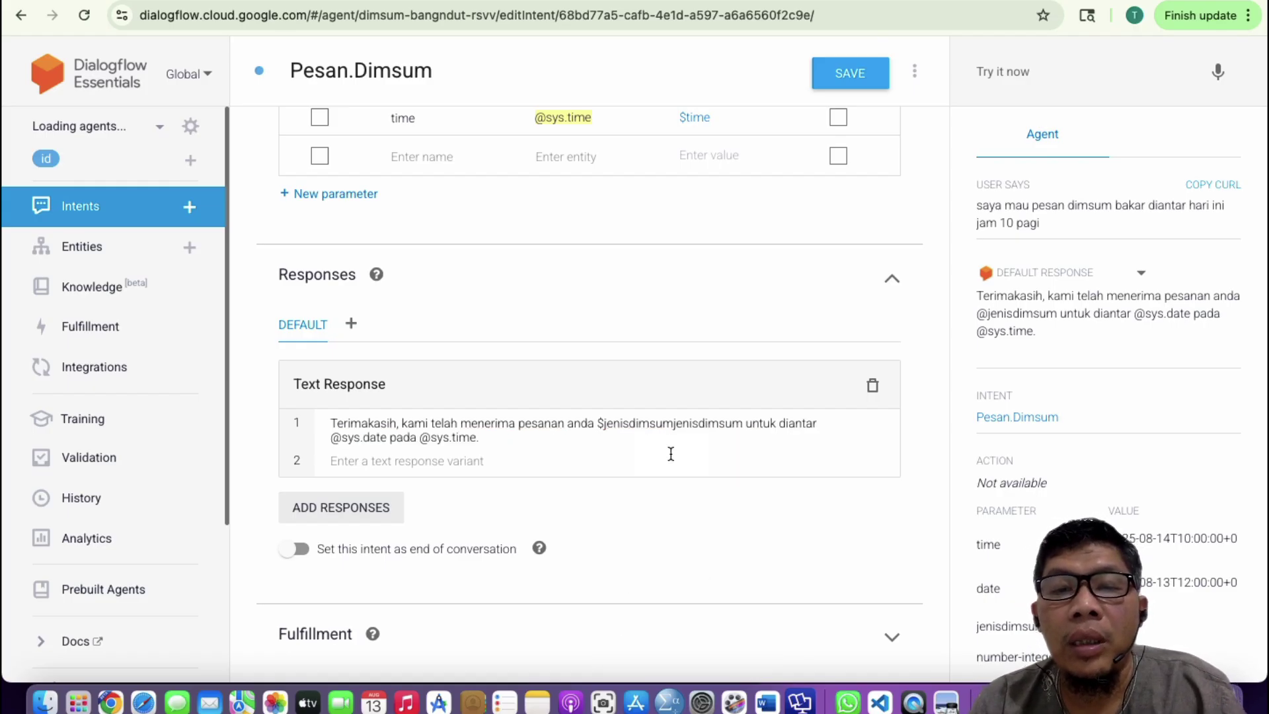
key("shift+Right")
key("shift+Right")
key("shift+Right")
key("shift+Right")
key("shift+Right")
key("shift+Right")
key("shift+Right")
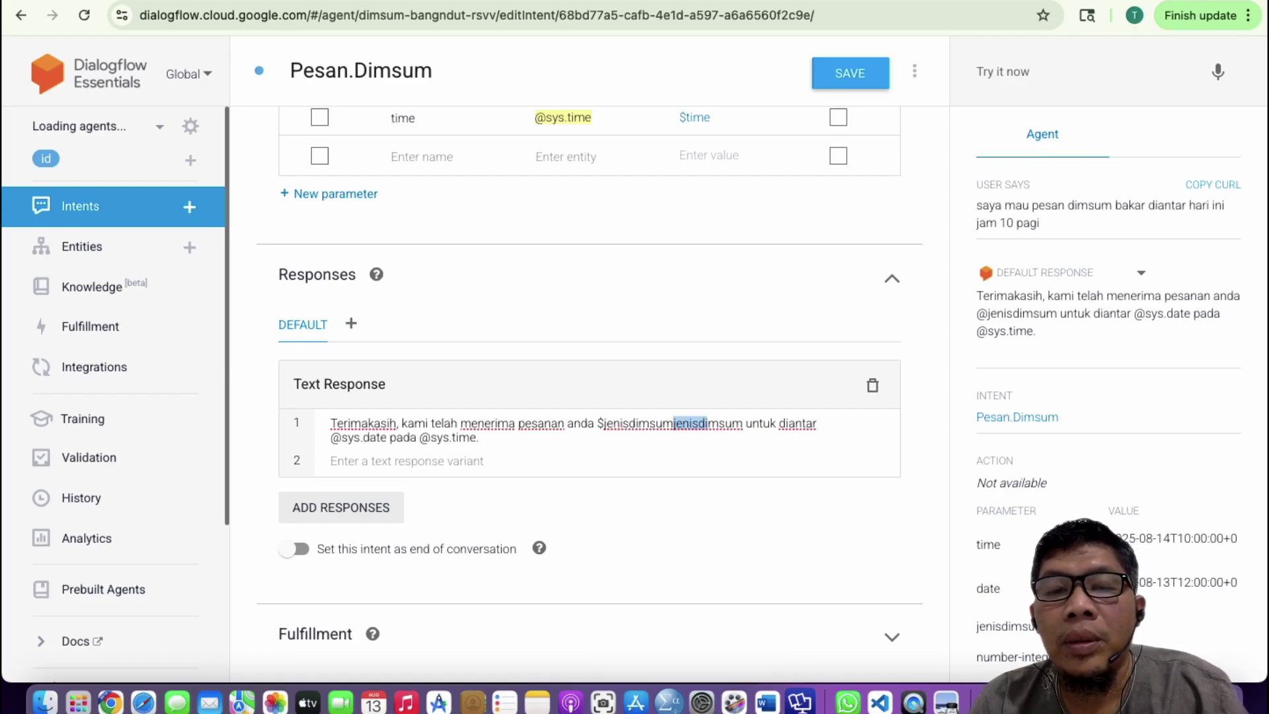
key("shift+Right")
key("shift+Right")
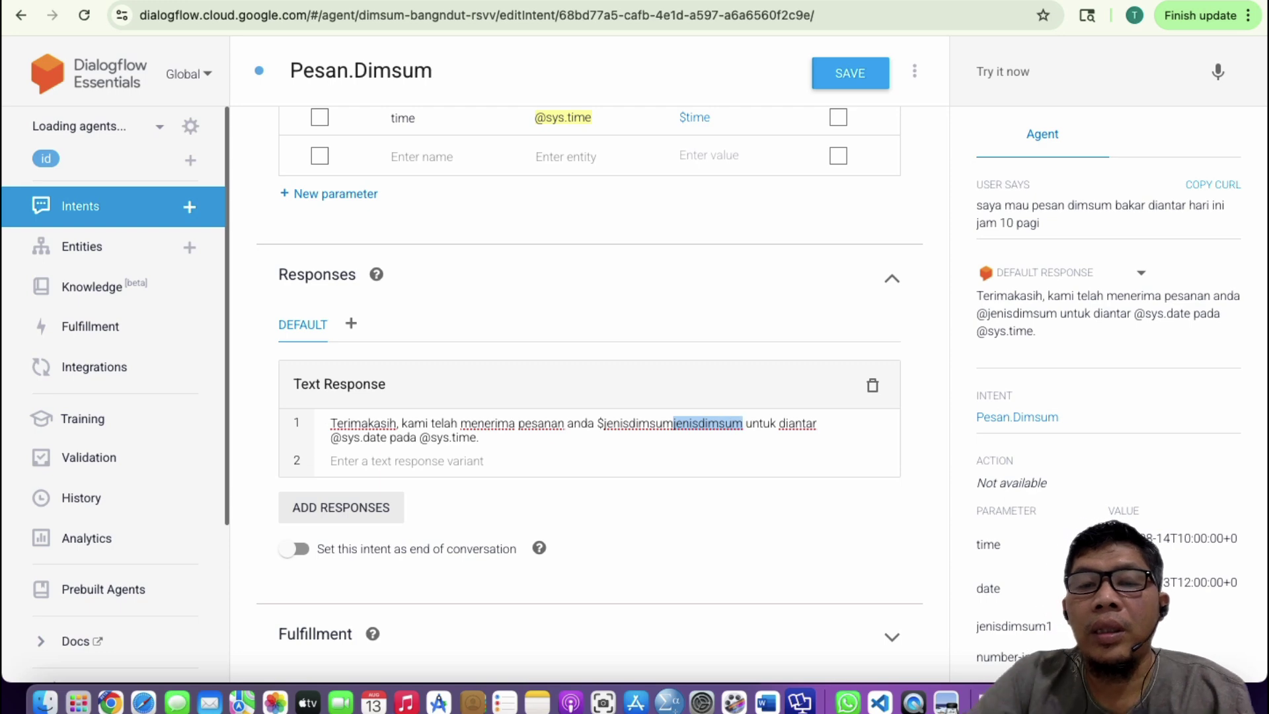
key("BackSpace")
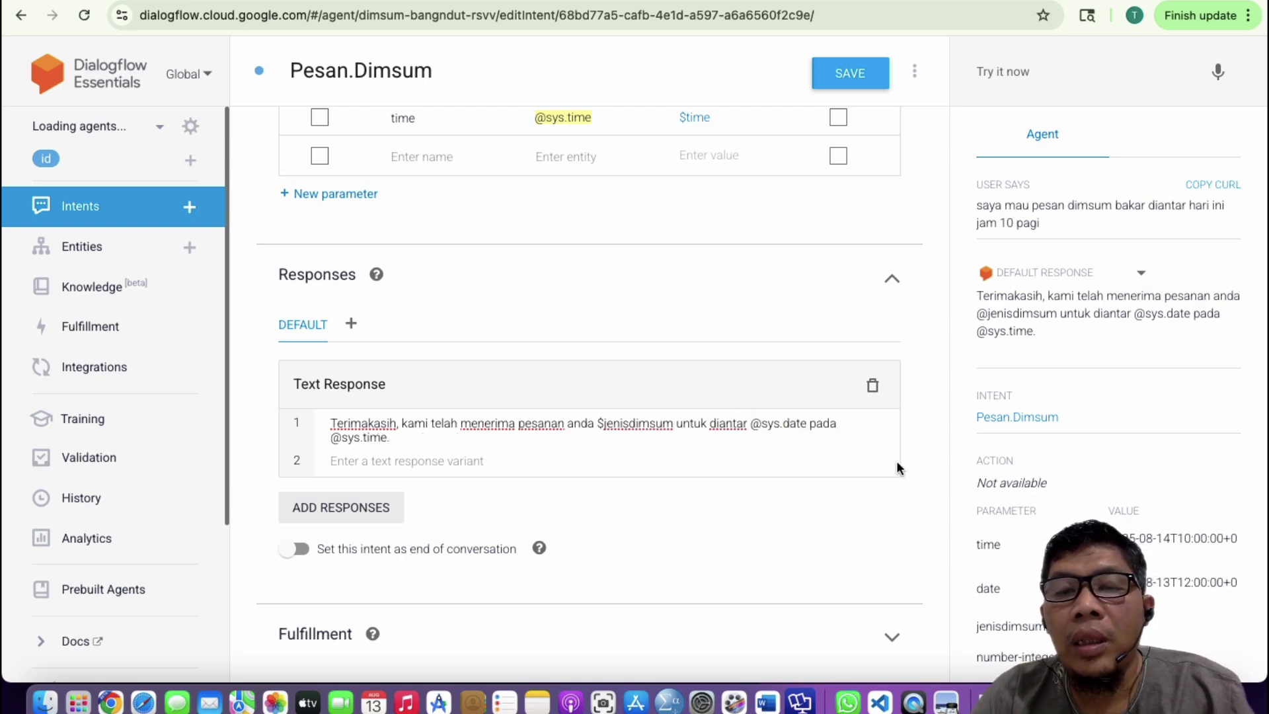
key("alt+Right")
key("alt+Right")
key("Right")
key("shift+Right")
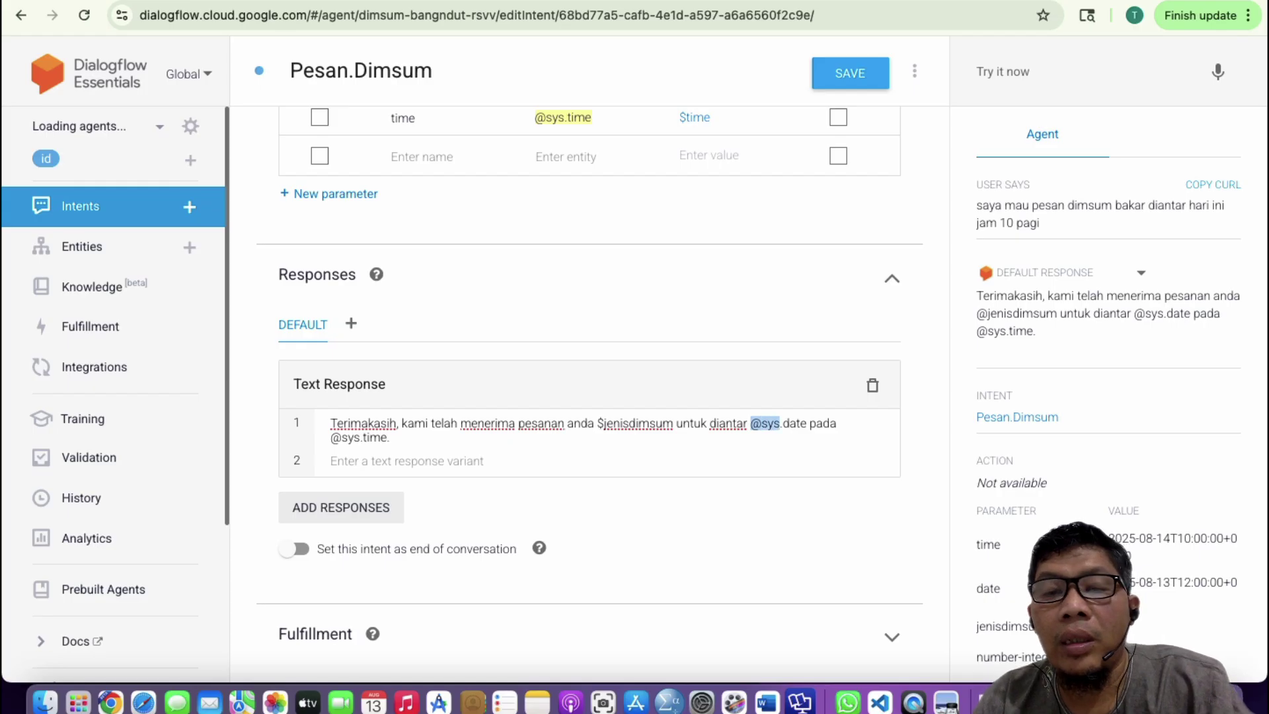
key("shift+Right")
key("shift+Right")
key("shift+Right")
type("$")
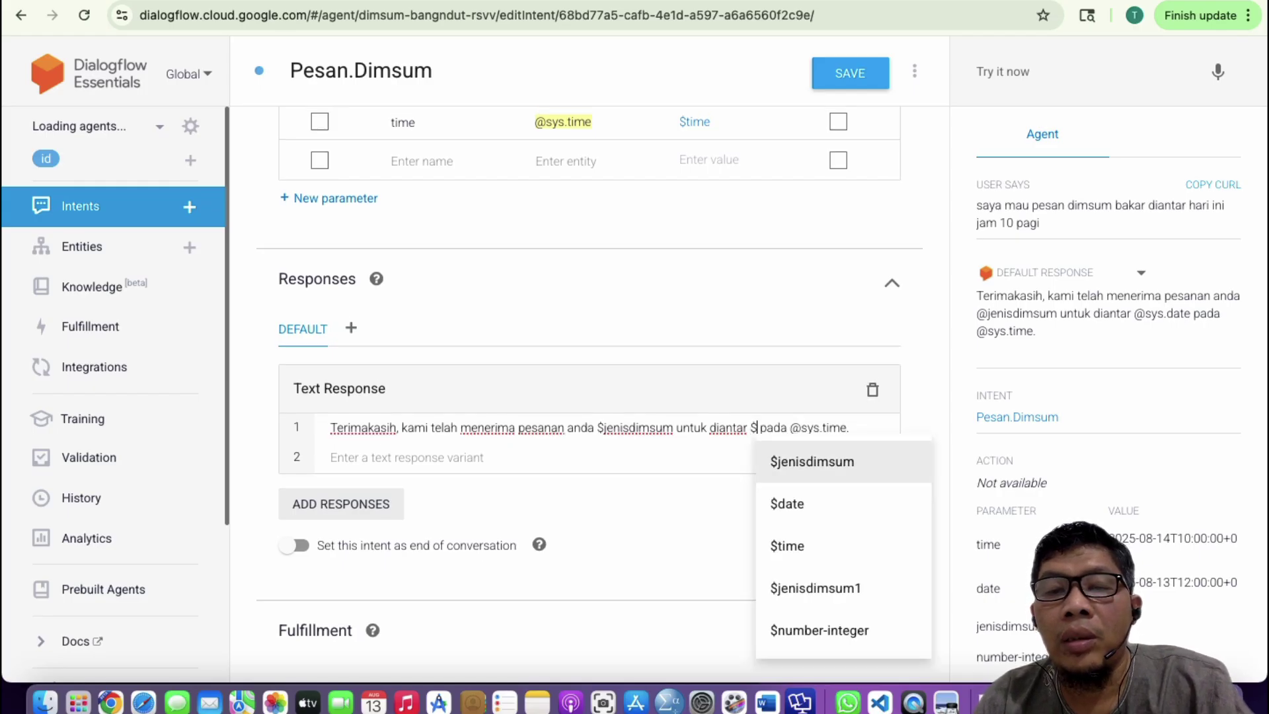
left_click(812, 509)
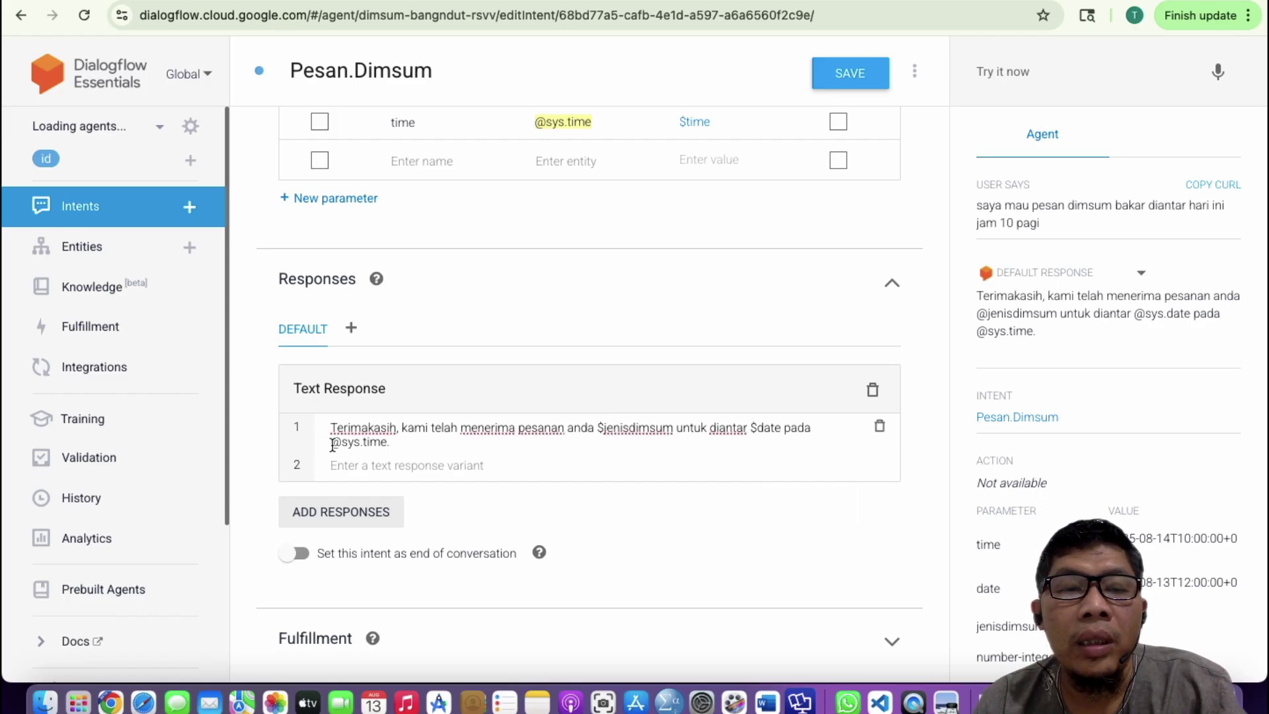
left_click_drag(331, 444, 390, 449)
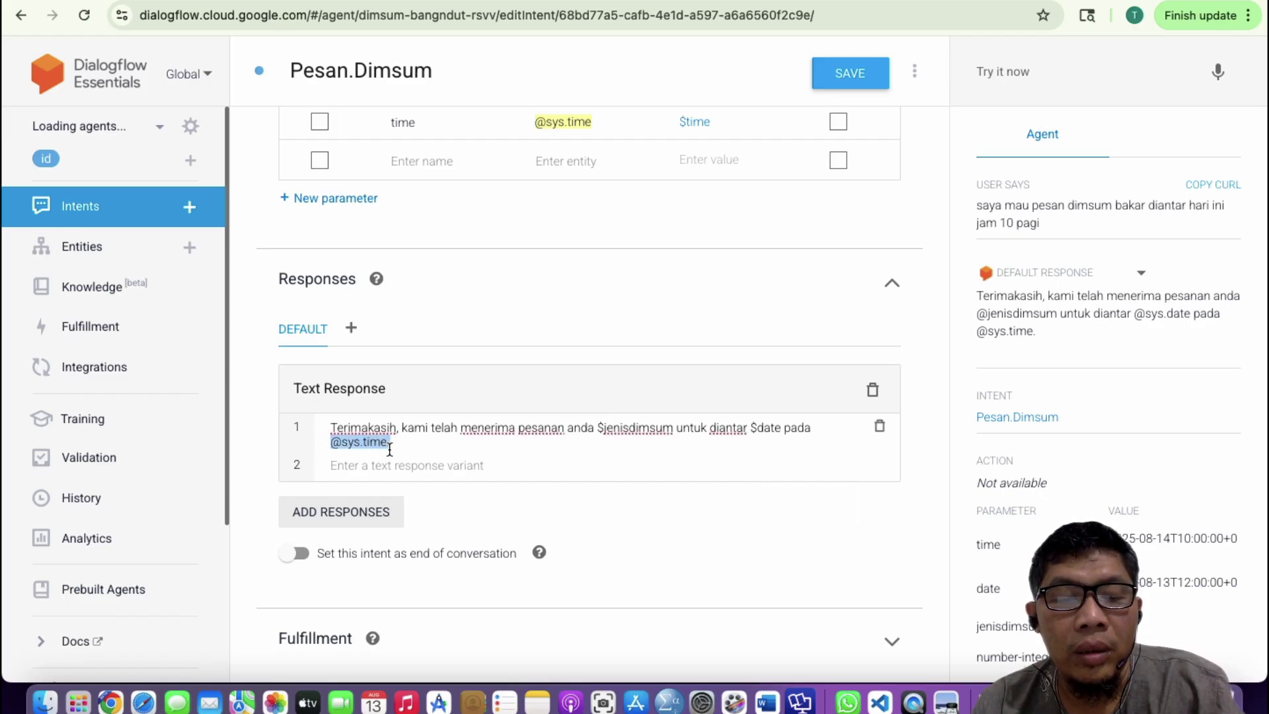
type("$")
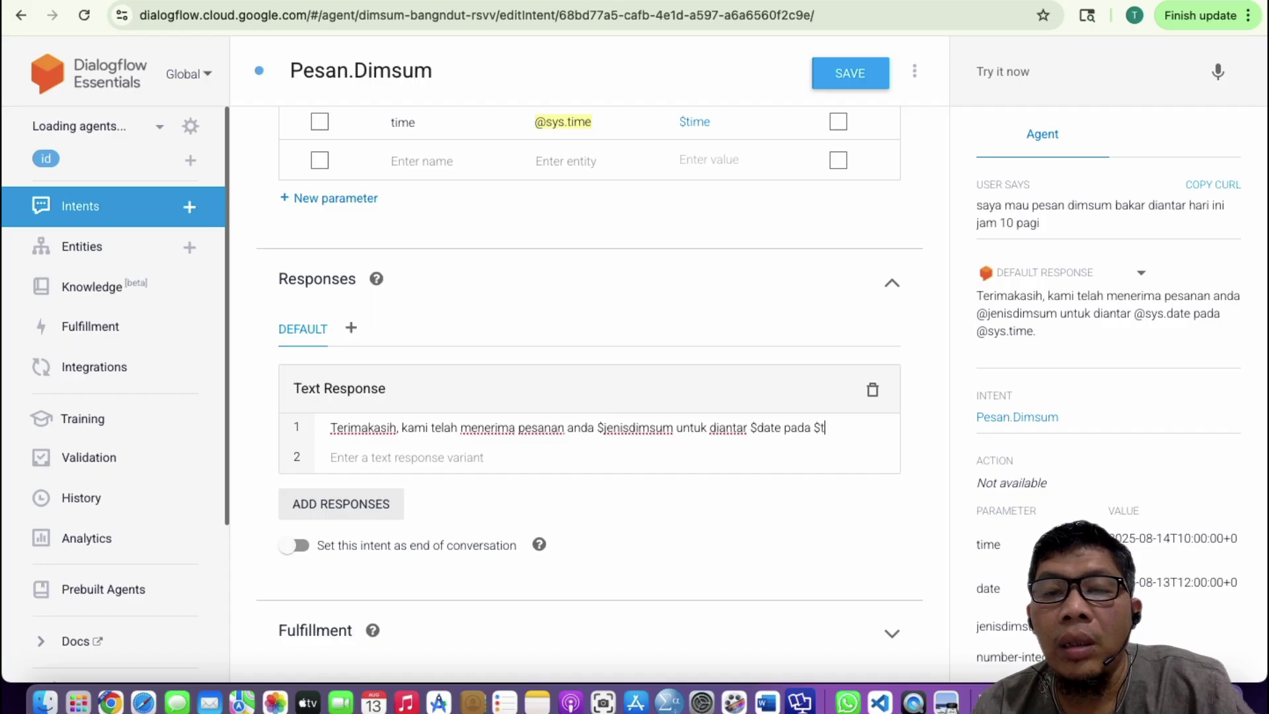
type("t")
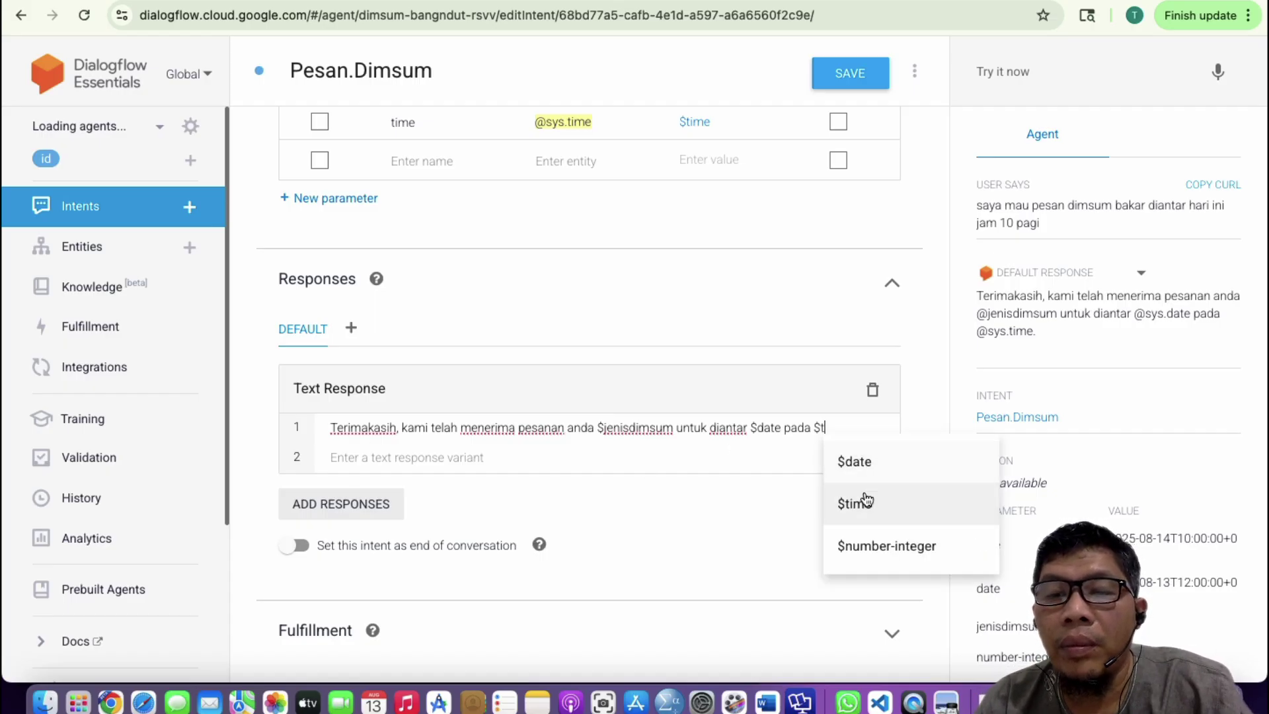
left_click(863, 502)
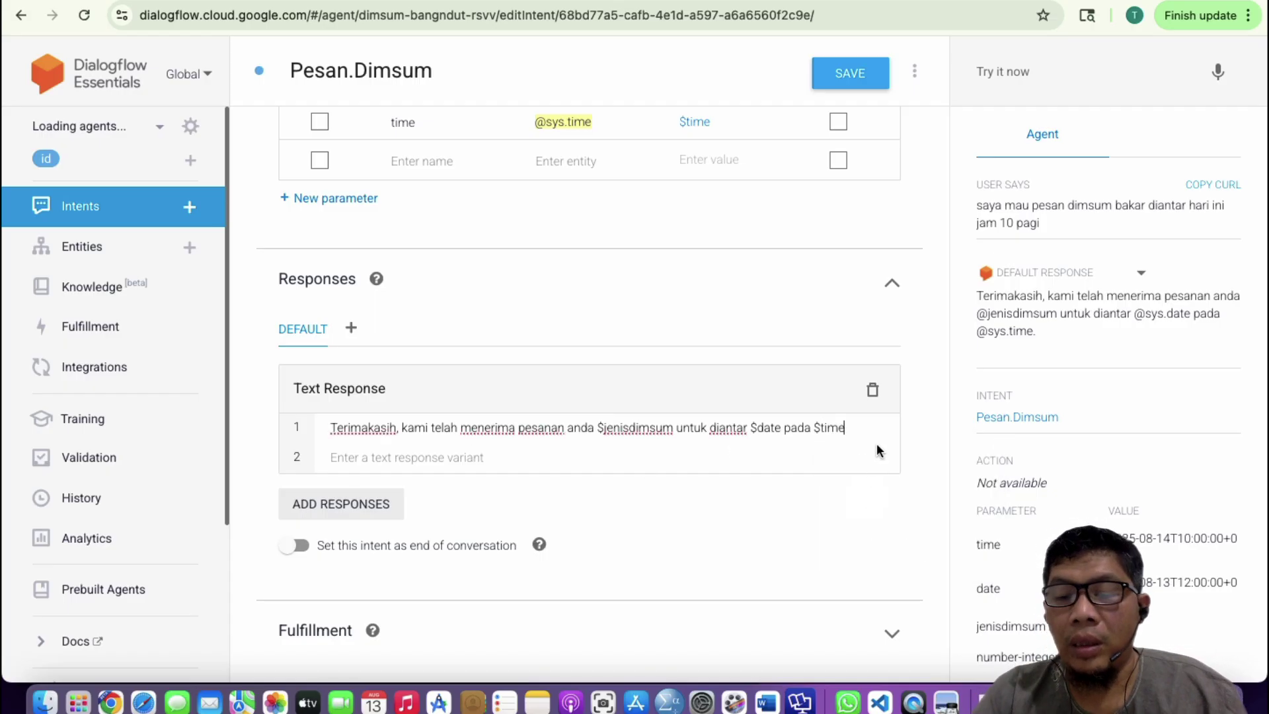
type(".")
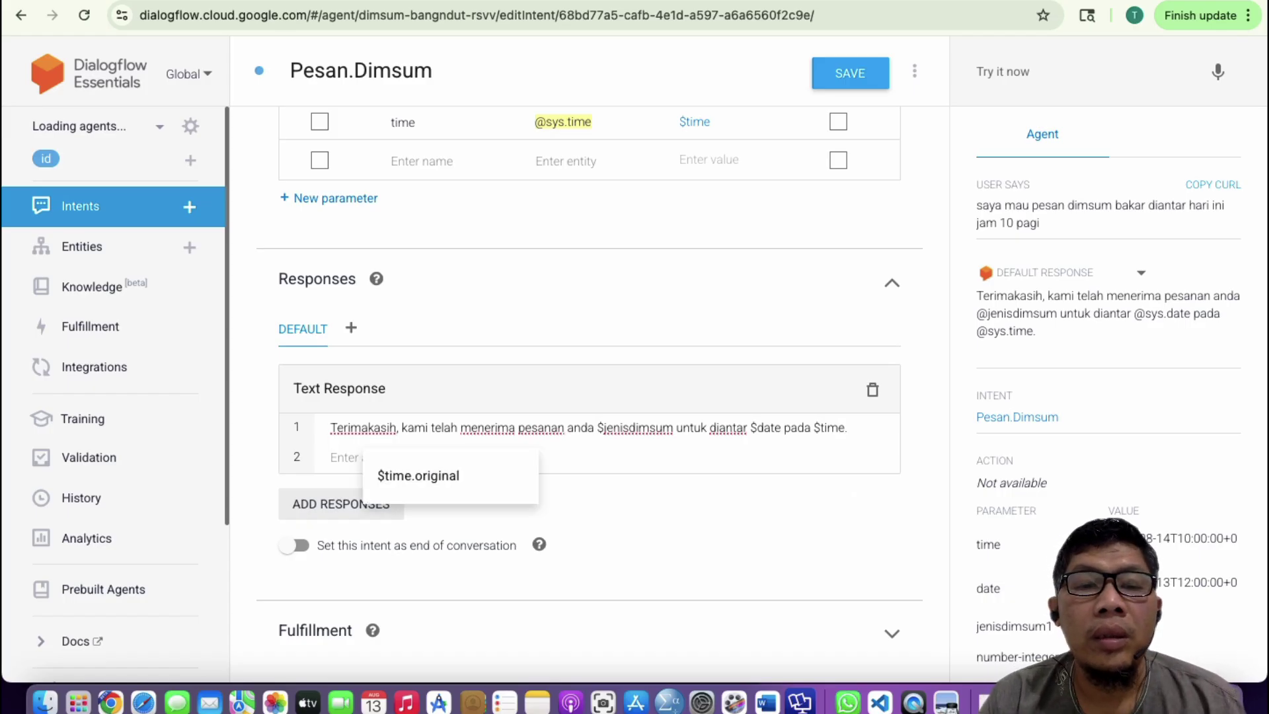
key("Escape")
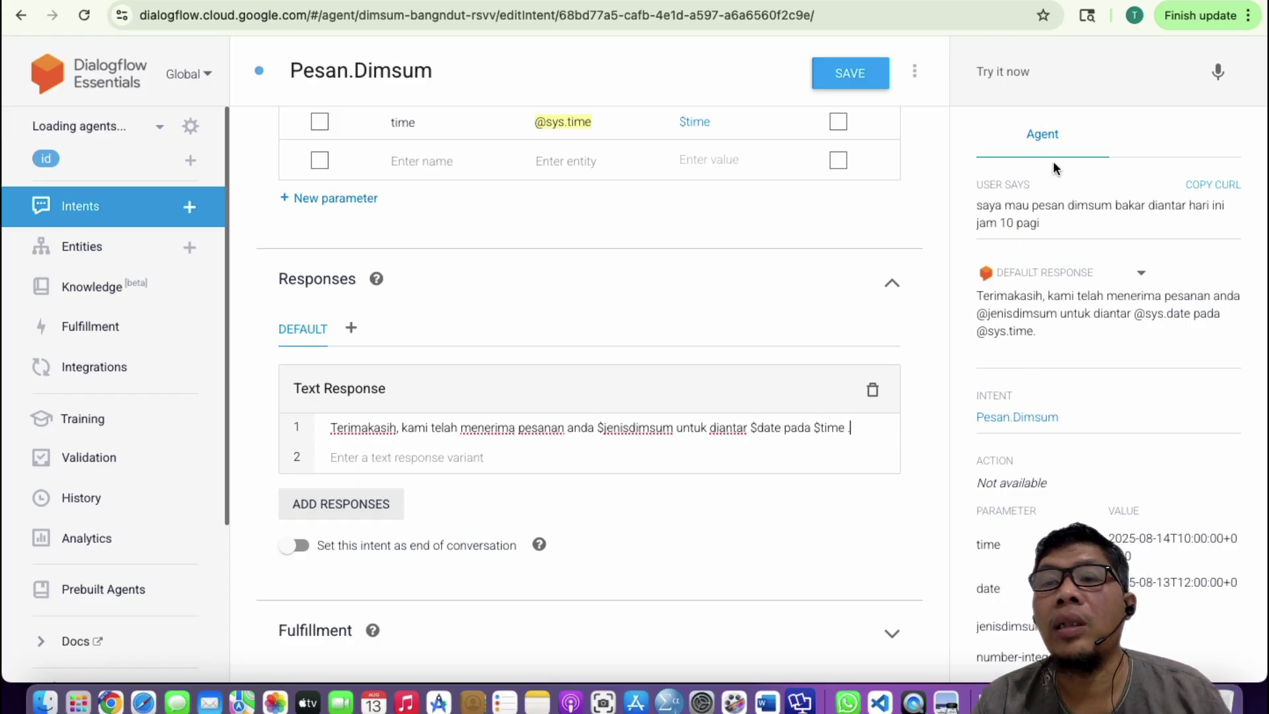
left_click(858, 60)
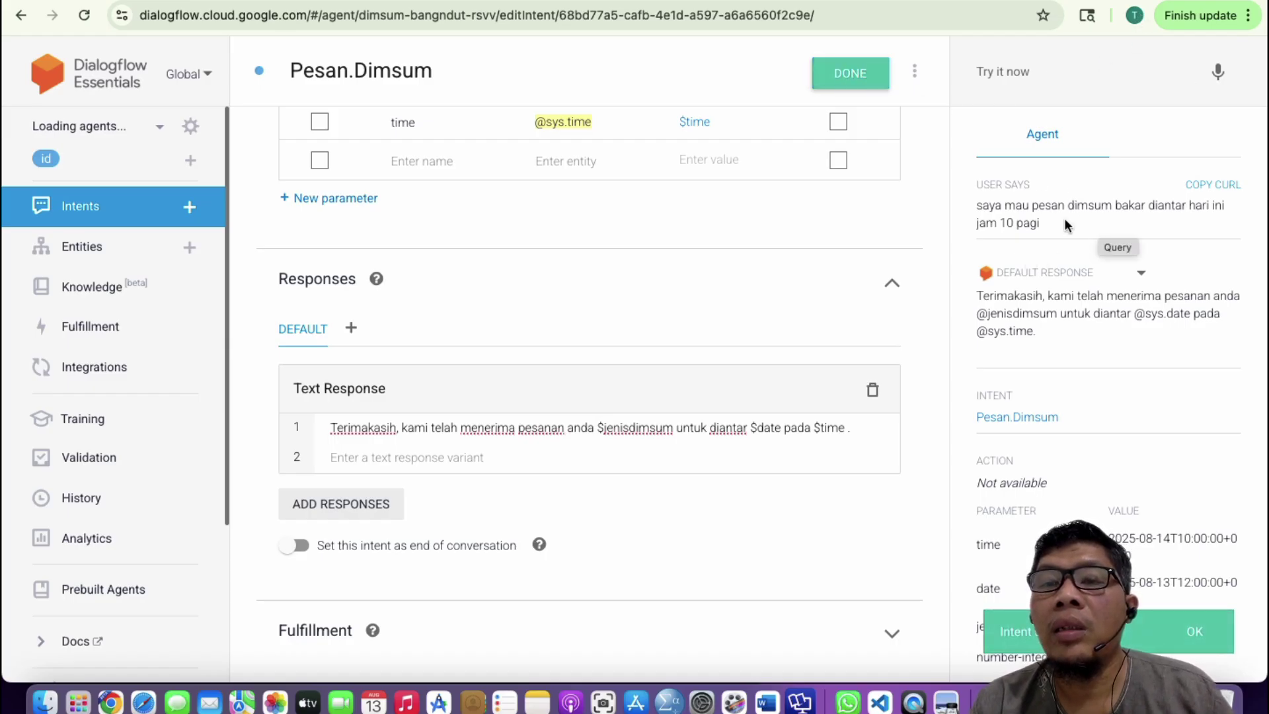
left_click(1038, 72)
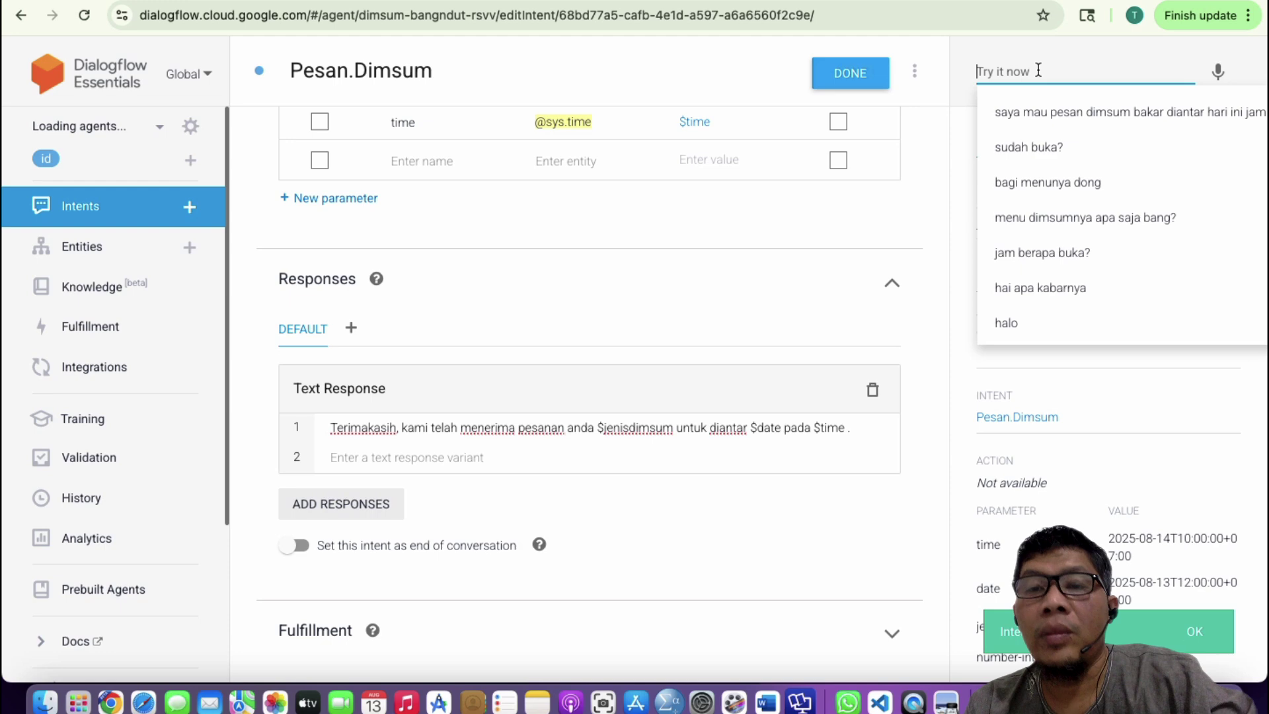
- Re-send the dimsum bakar order query from history and reload it into the query field
left_click(1110, 126)
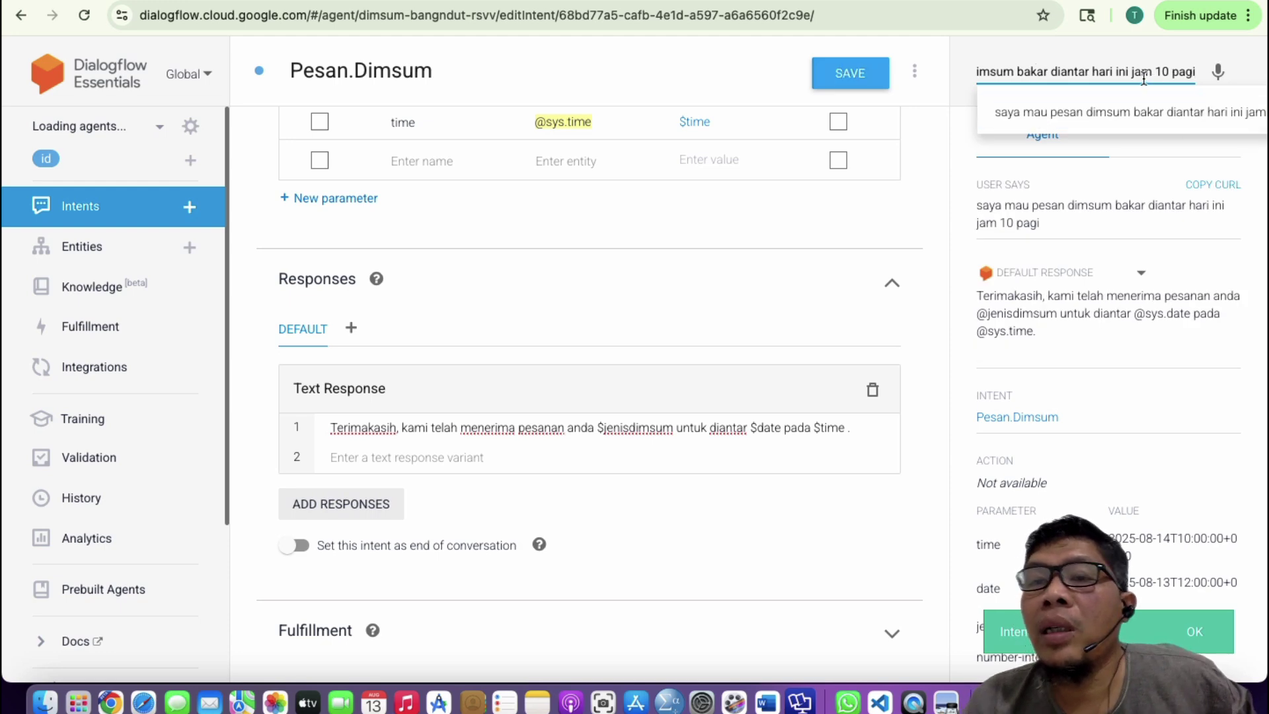
key("Return")
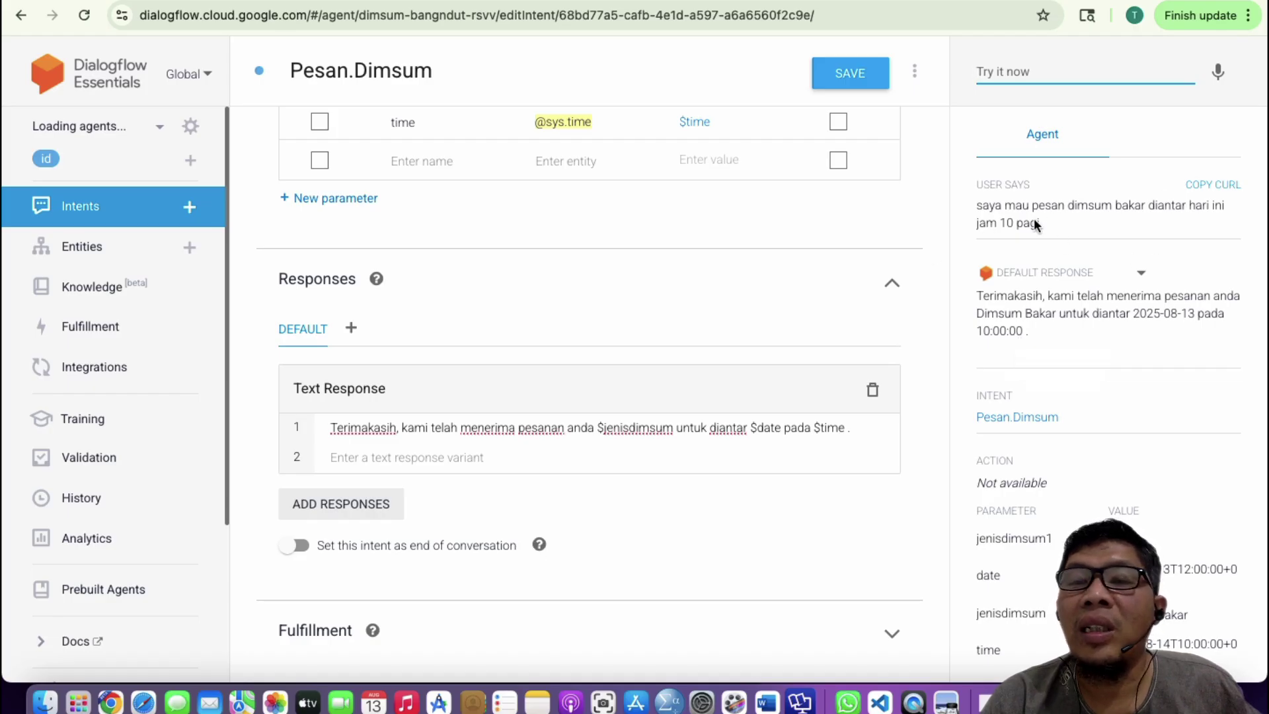
left_click(1001, 71)
key("ctrl+v")
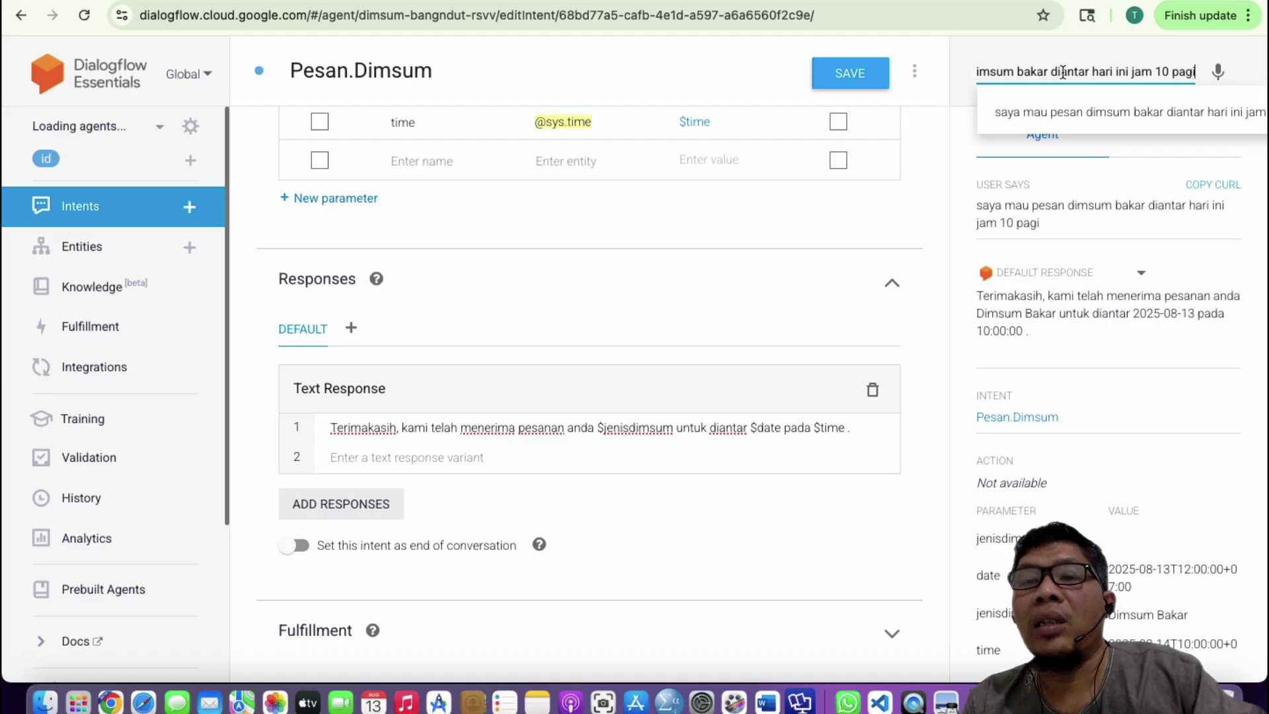
- Edit the test query to order dimsum goreng keju 'hari ini jam 4 sore' and send it
double_click(1024, 70)
key("BackSpace")
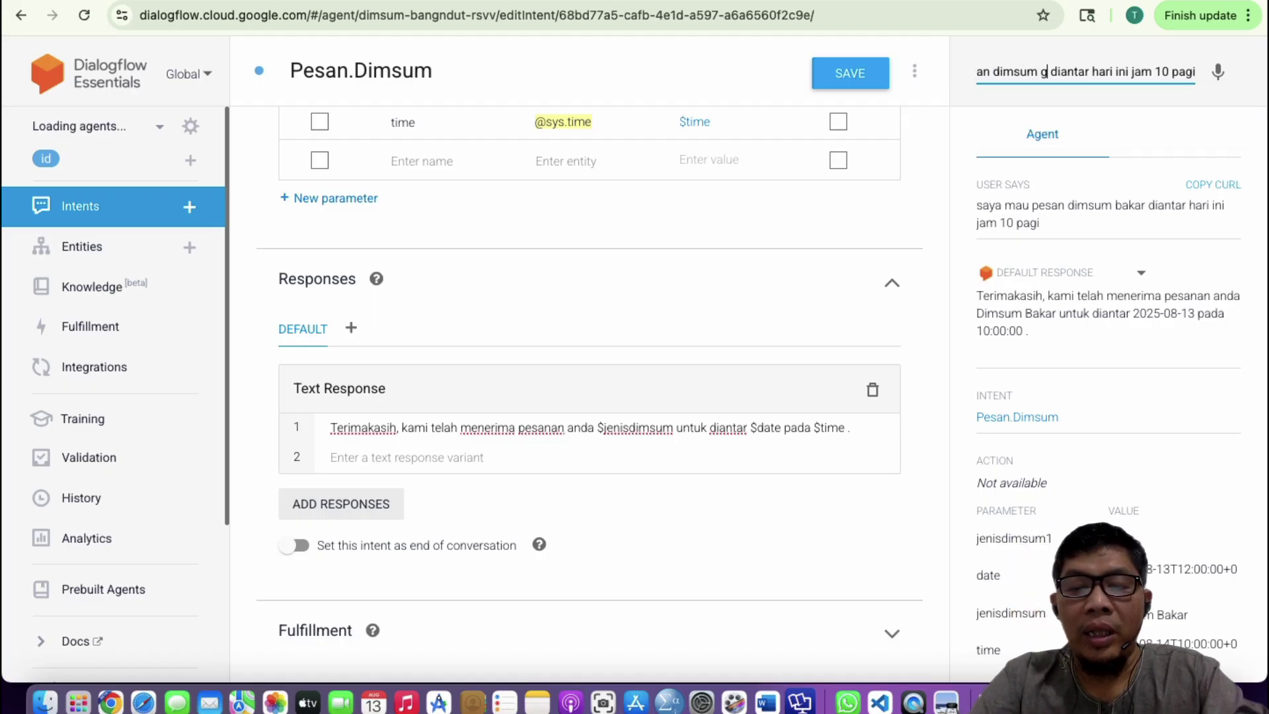
type("goreng")
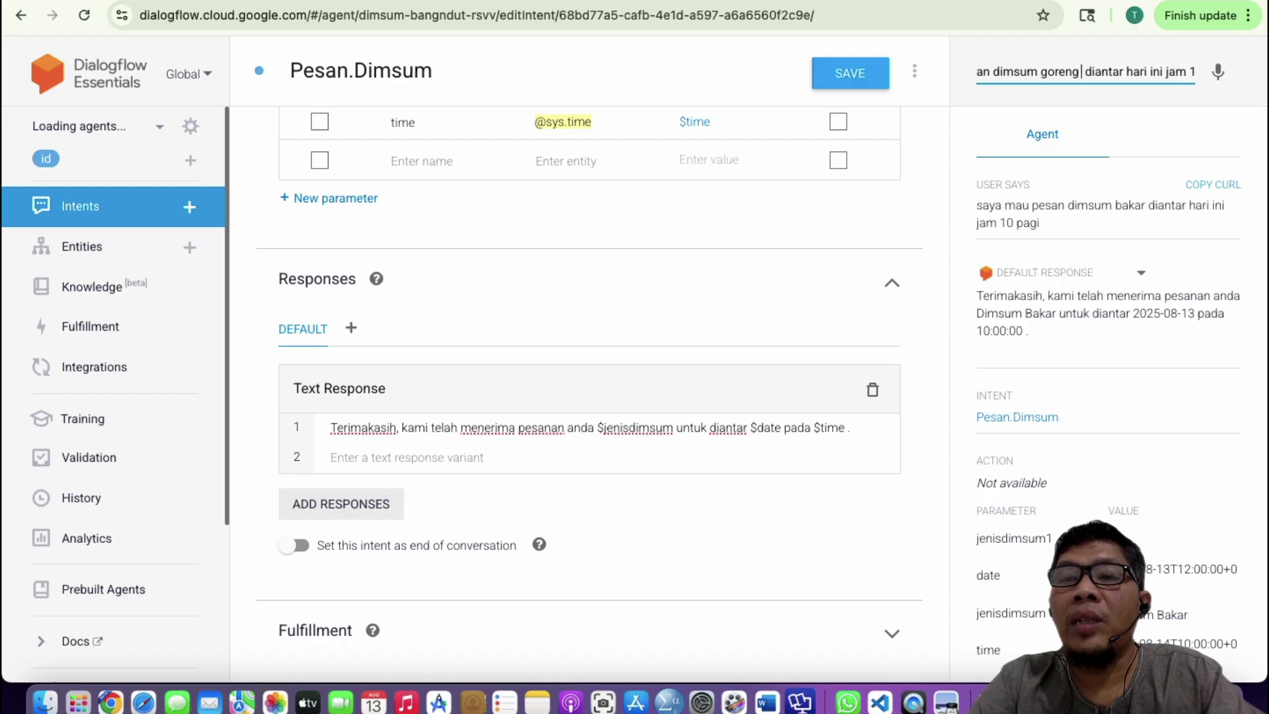
type(" keju")
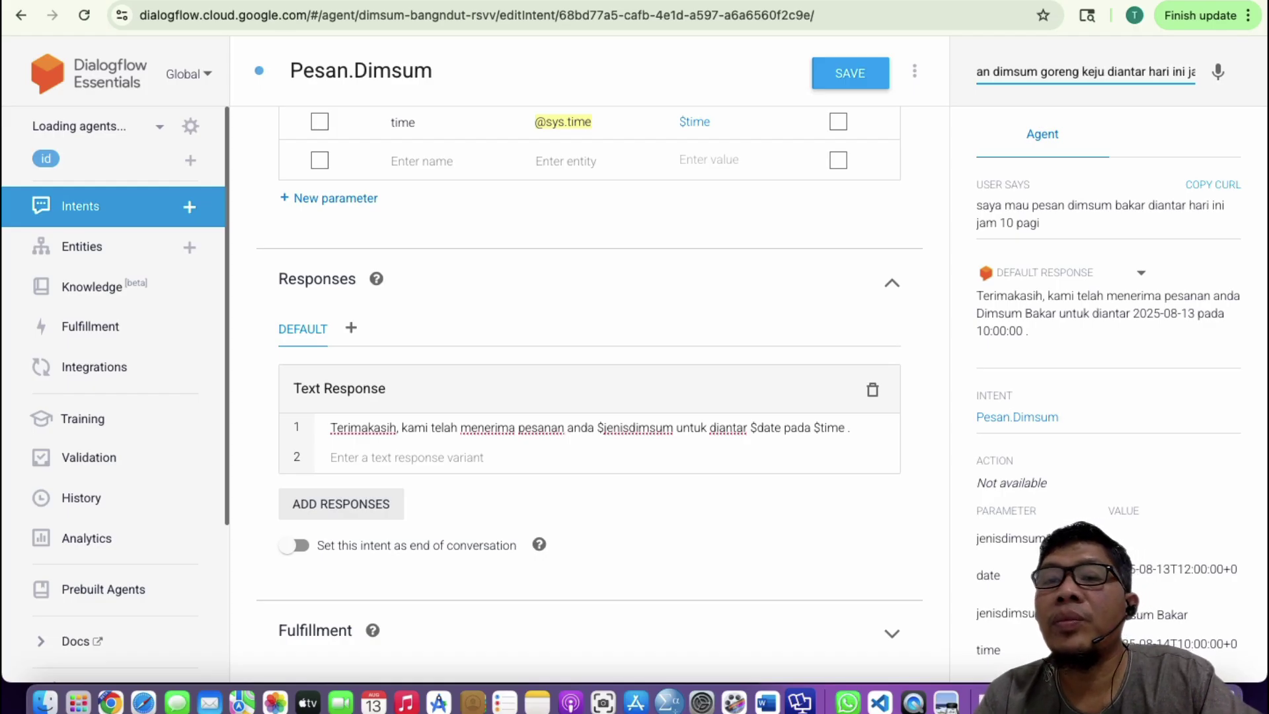
key("End")
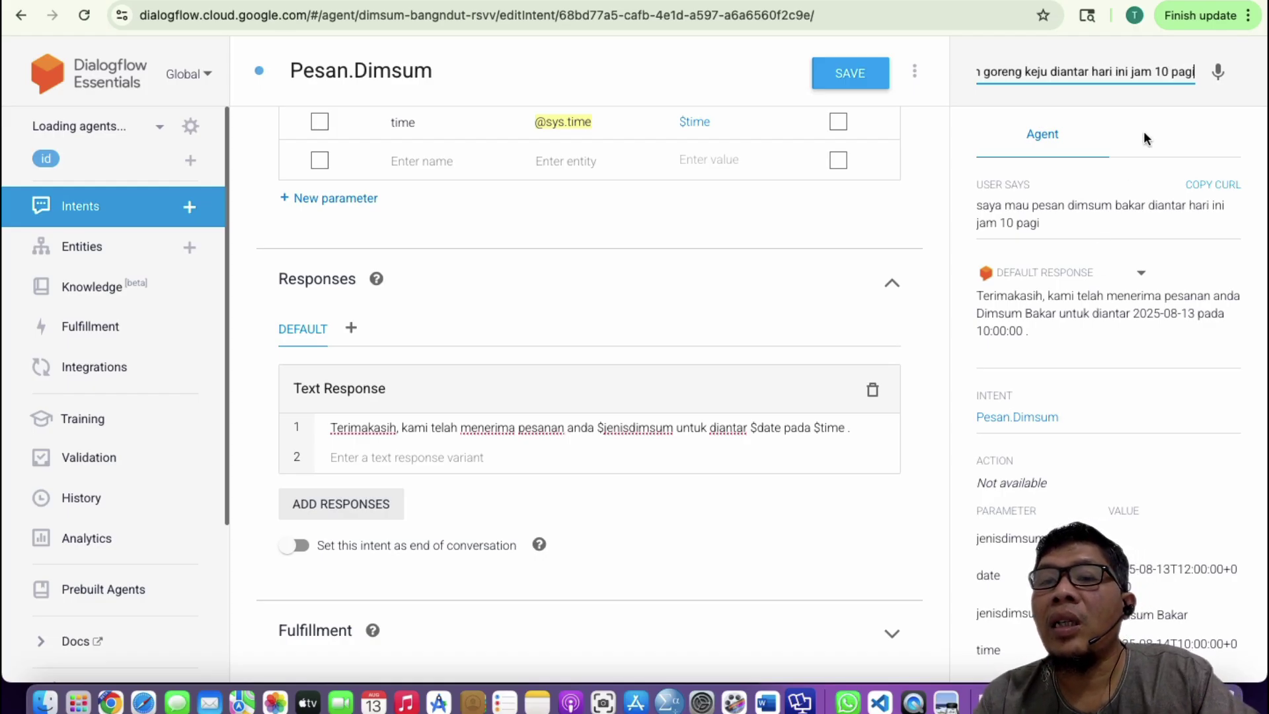
key("Left")
key("Left")
key("Left")
key("Left")
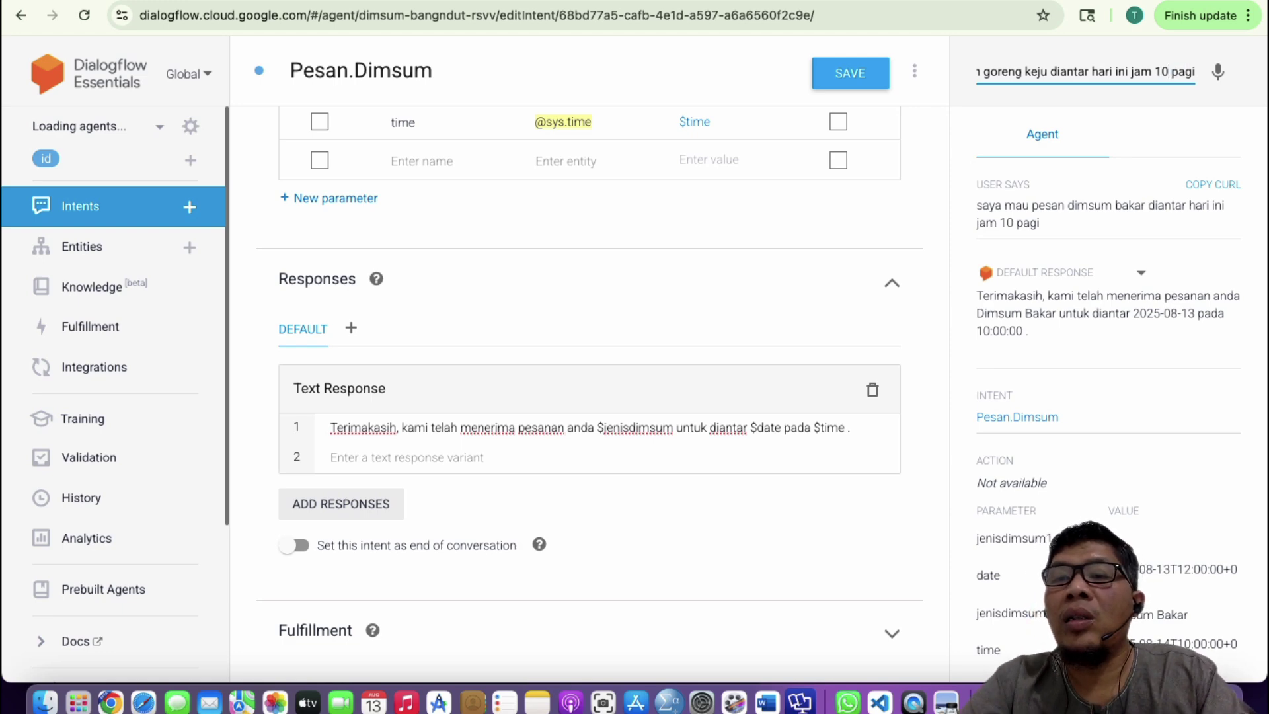
key("BackSpace")
key("BackSpace")
key("BackSpace")
type("4")
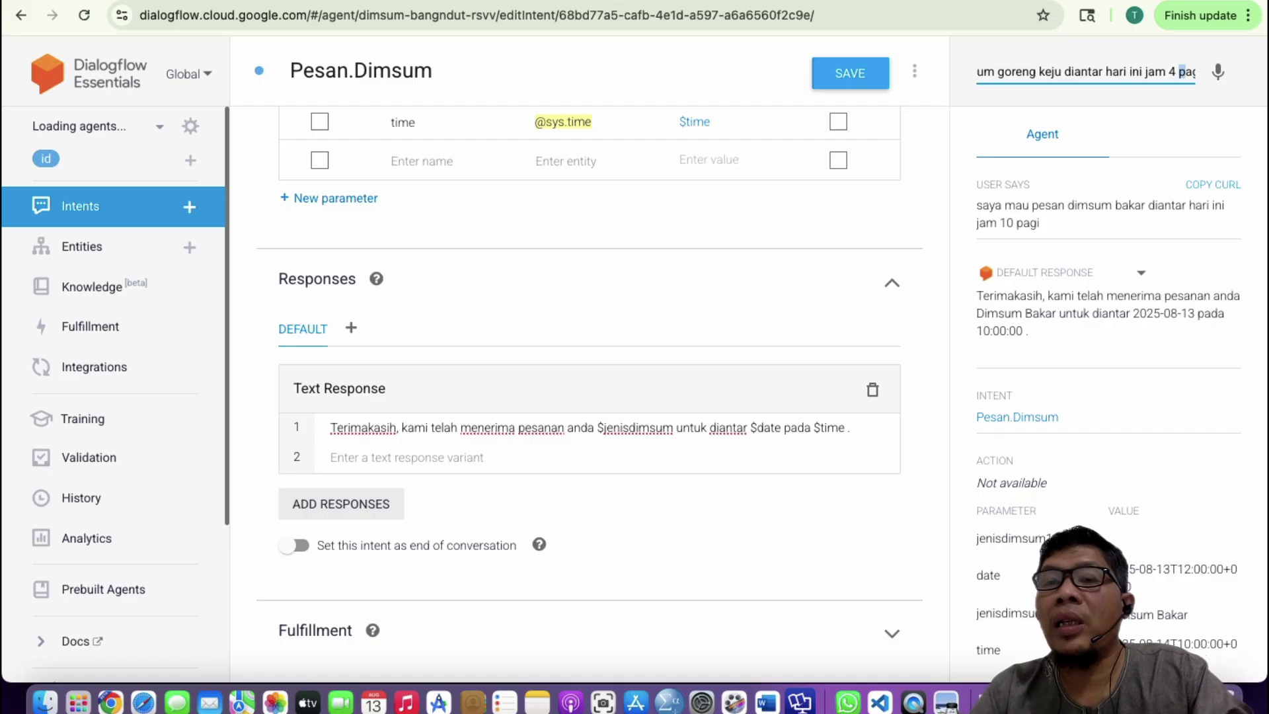
key("shift+Right")
key("shift+Right")
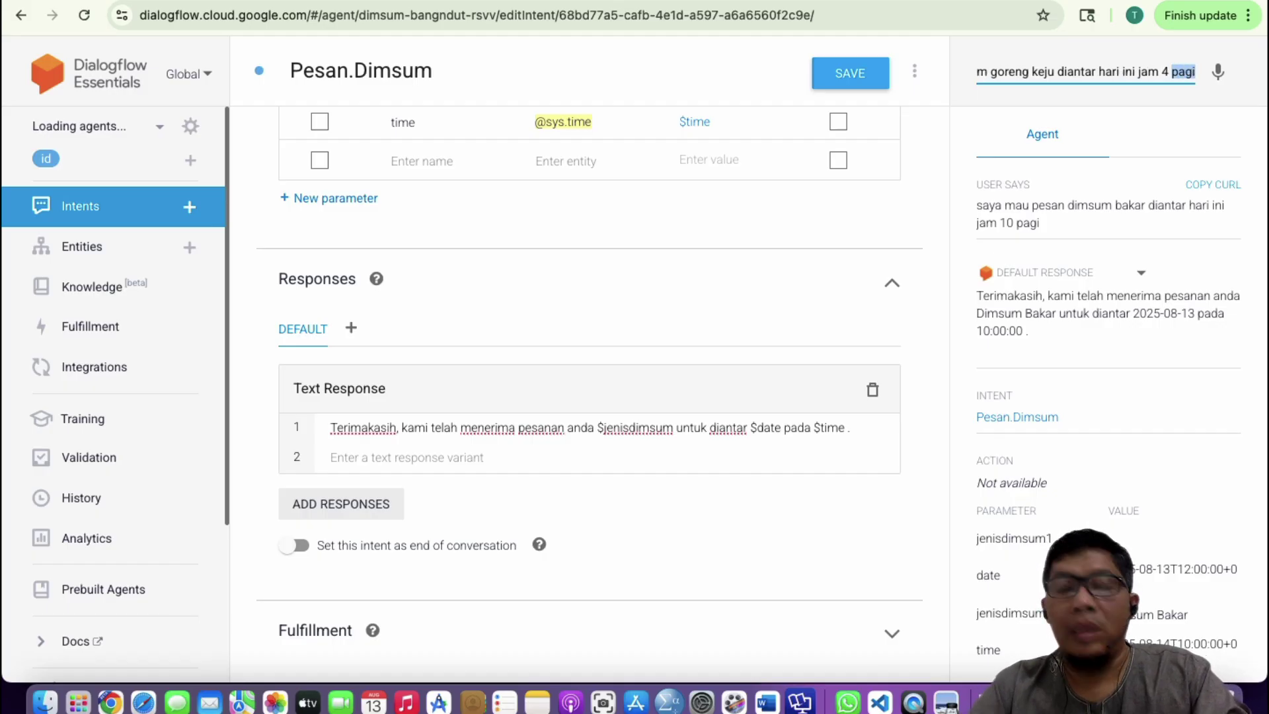
type("sore")
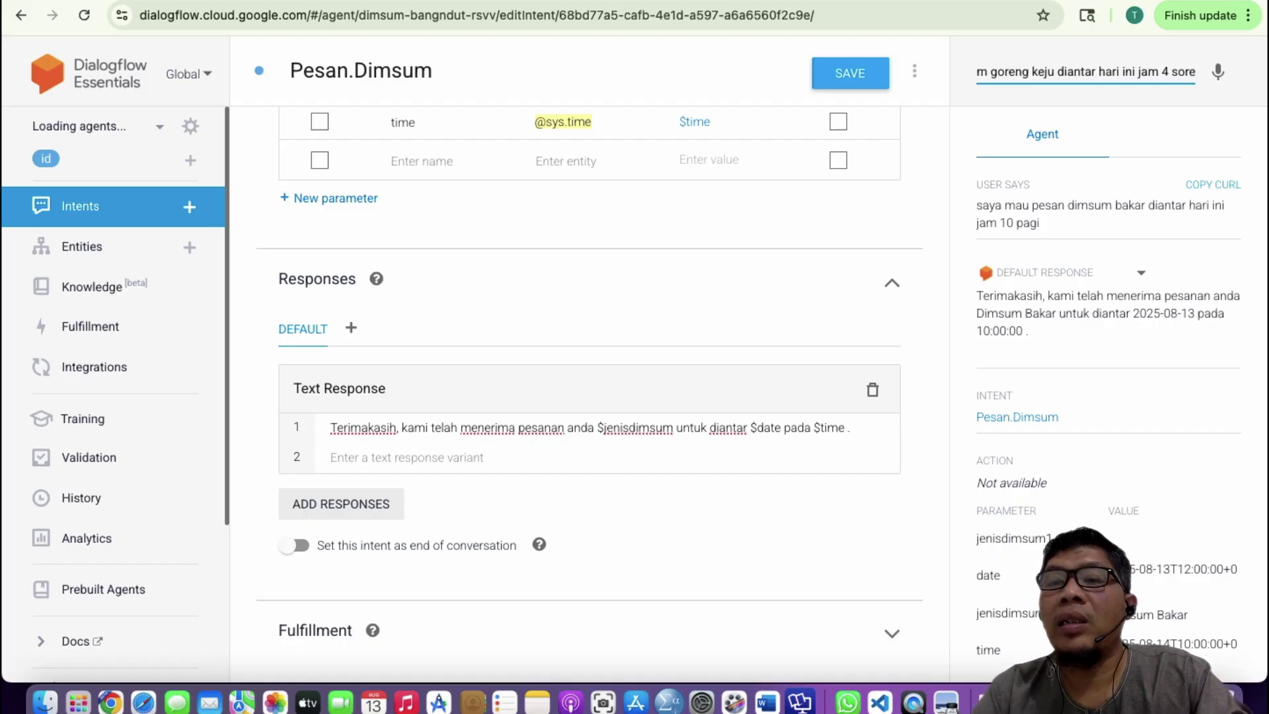
key("Return")
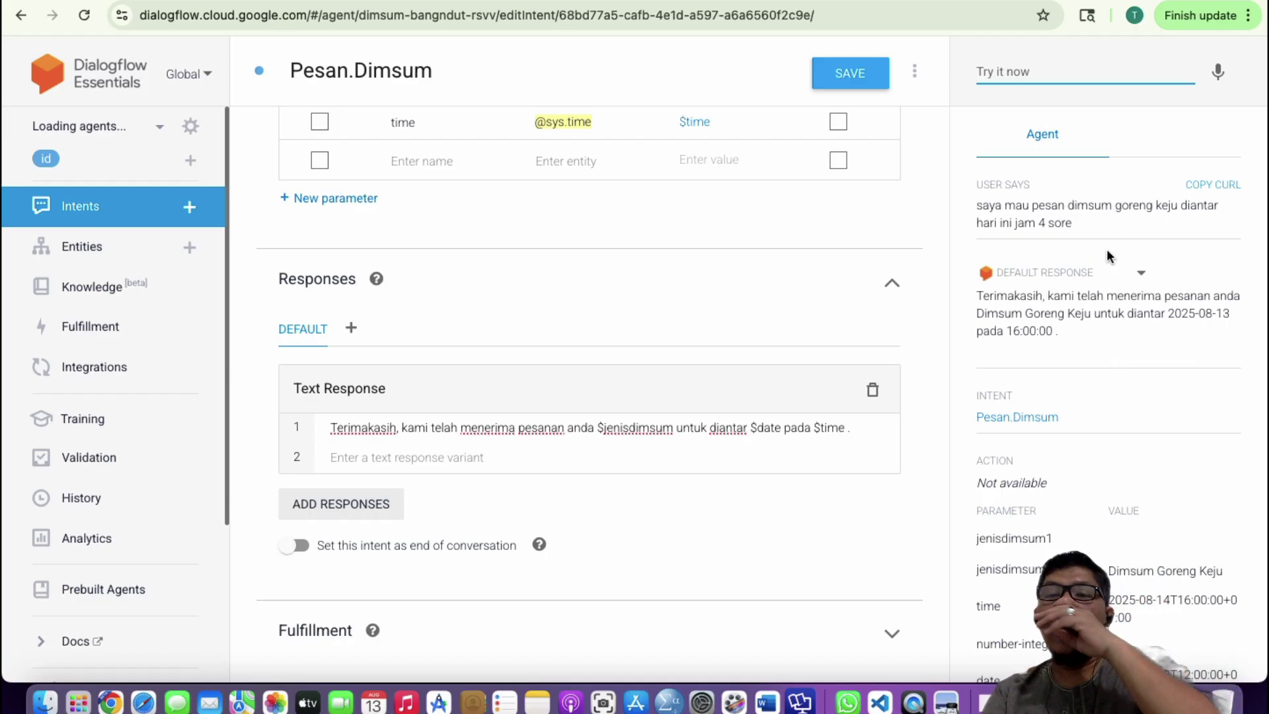
- Send the training phrase 'saya mau pesan dimsum kuah dan dimsum goreng keju' as a test query
scroll(566, 388, "down", 1)
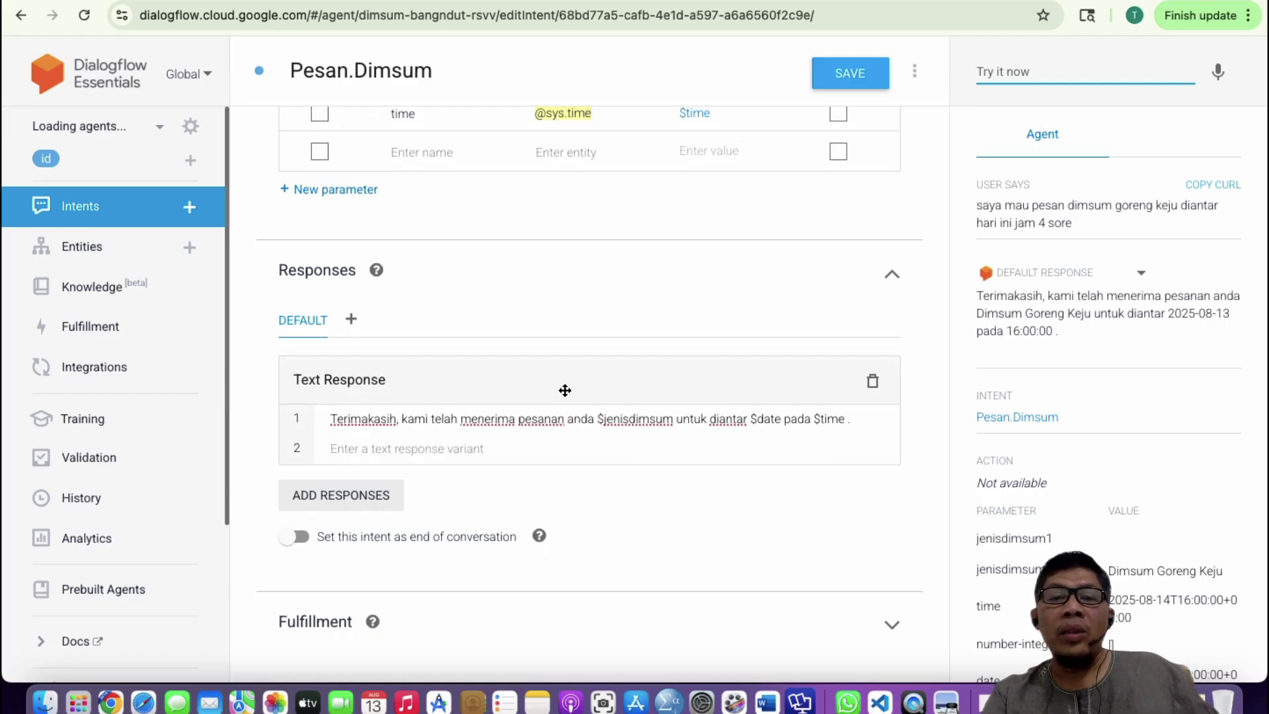
scroll(707, 291, "up", 1)
scroll(547, 333, "up", 5)
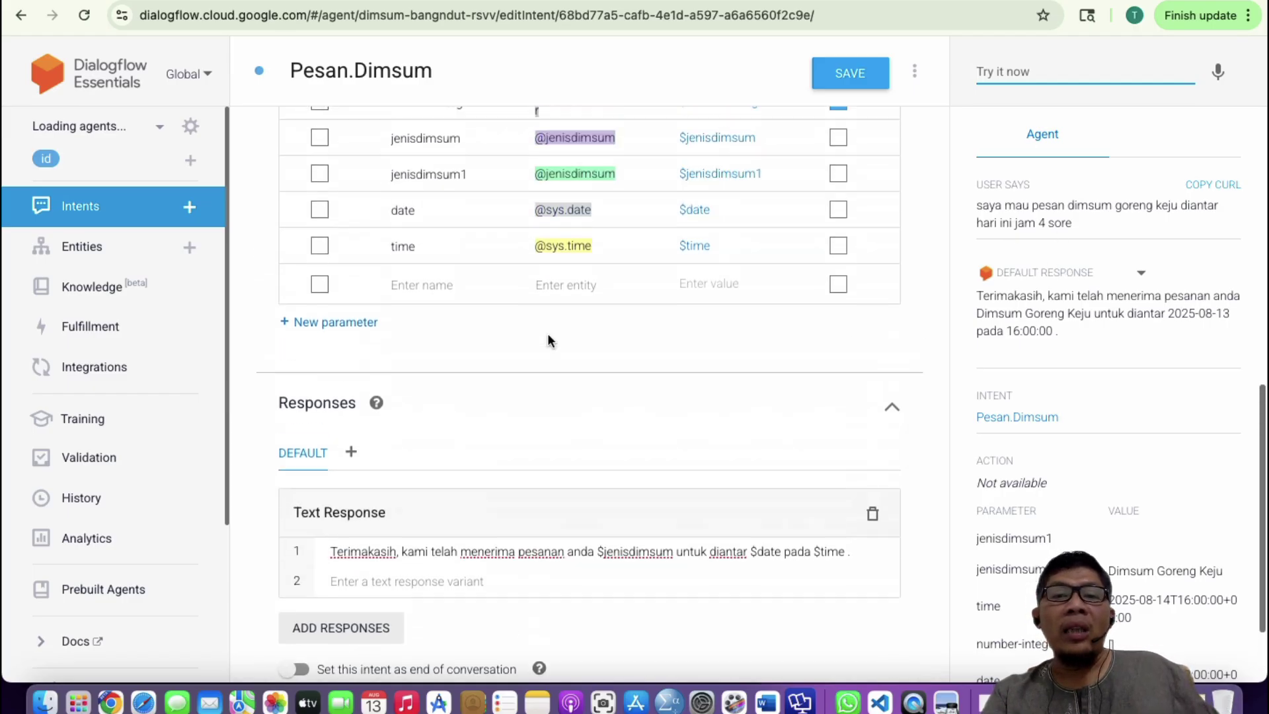
scroll(547, 333, "up", 1)
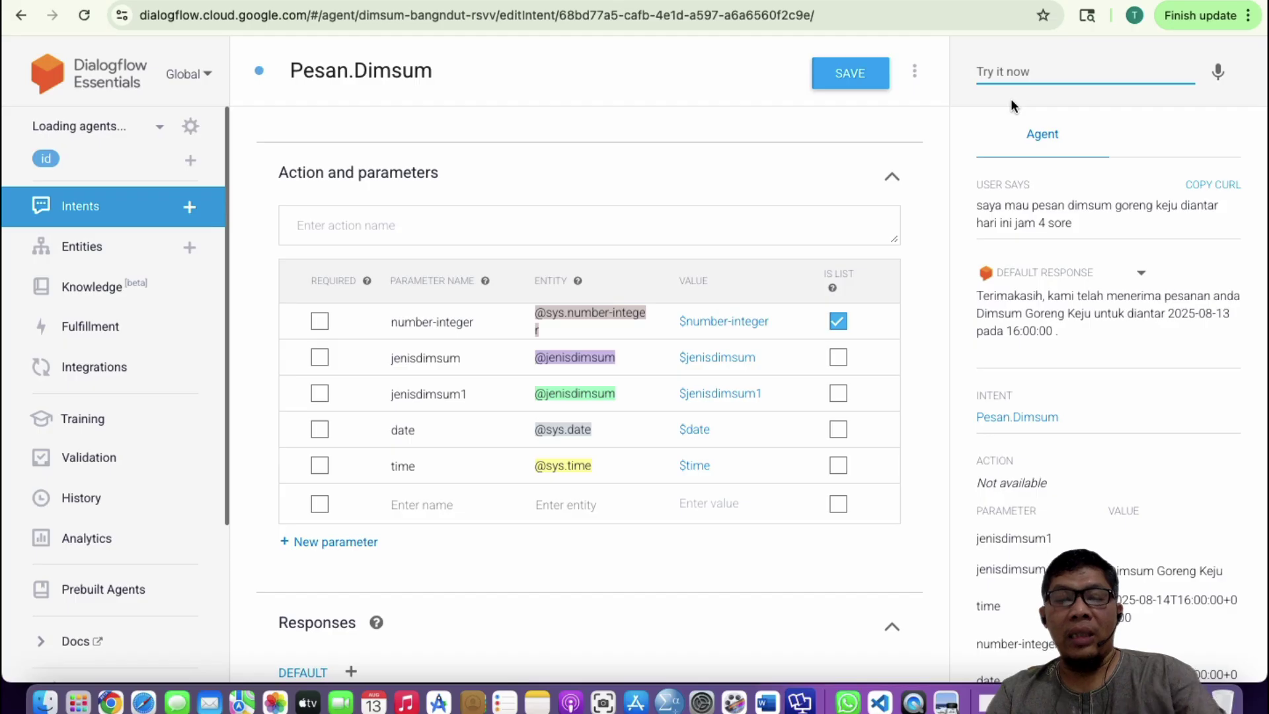
scroll(566, 335, "up", 10)
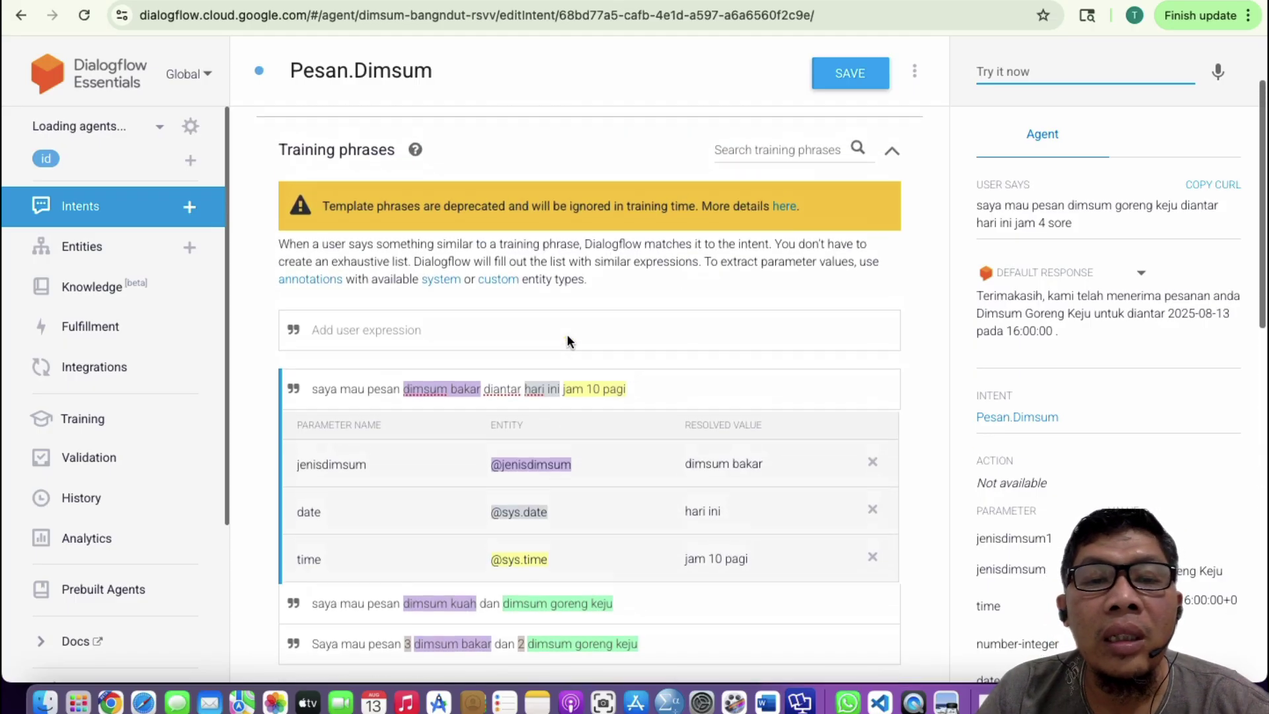
scroll(567, 335, "down", 5)
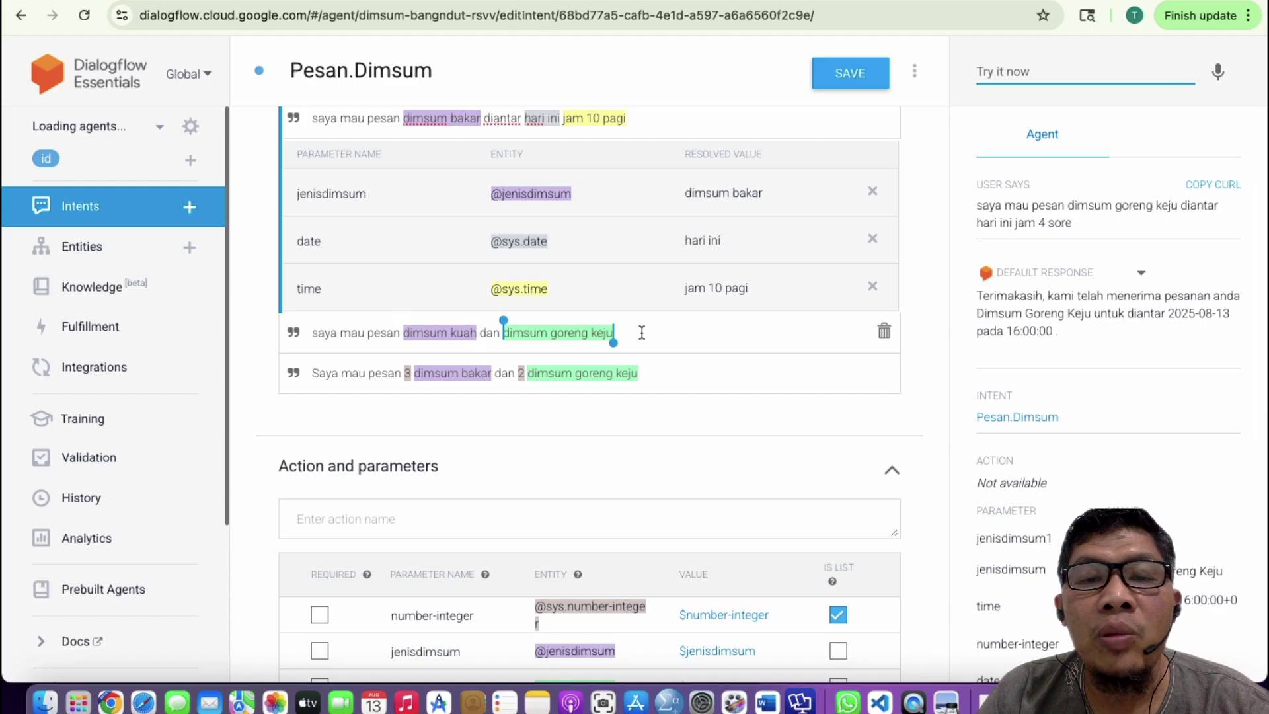
left_click_drag(642, 333, 269, 328)
key("super+c")
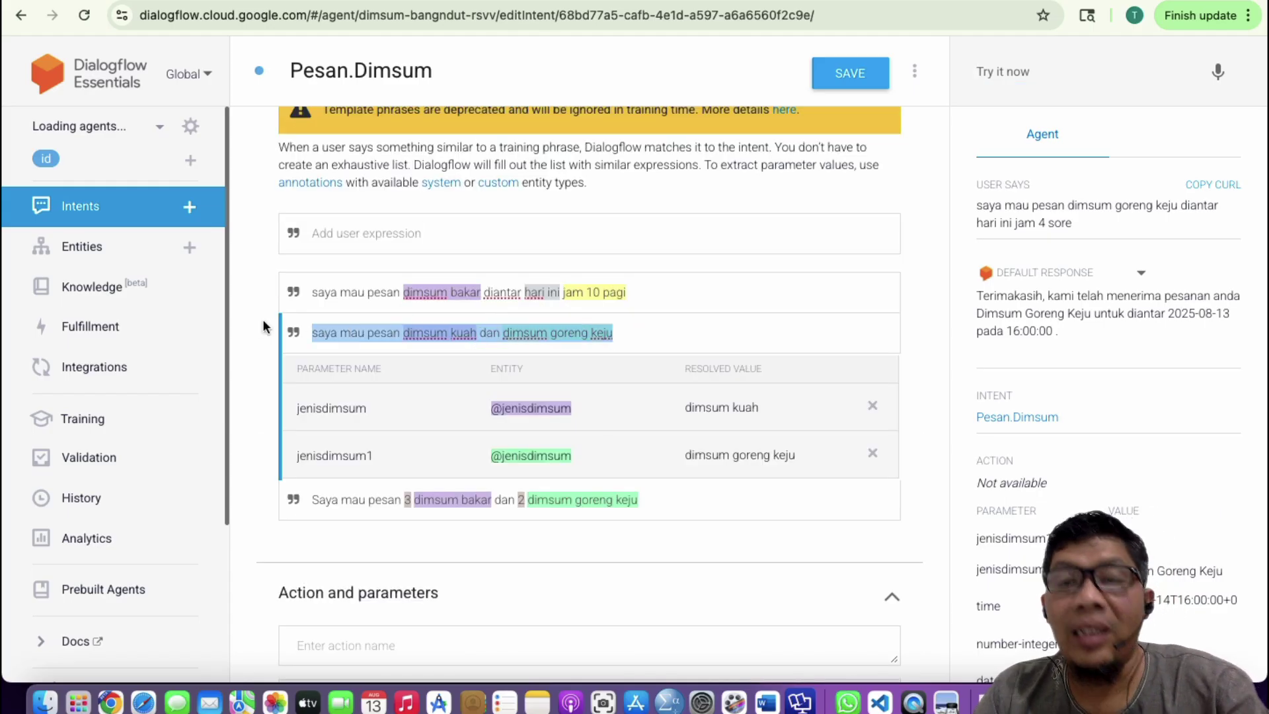
left_click(1024, 70)
key("super+v")
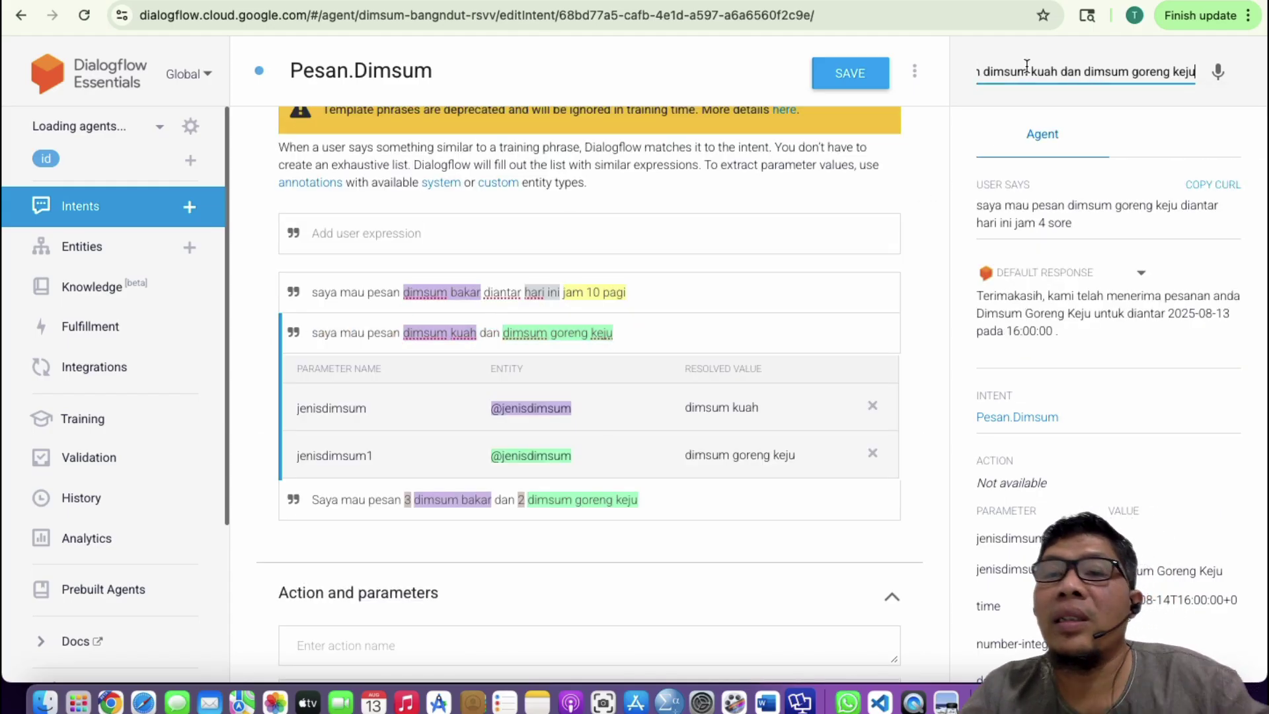
key("Return")
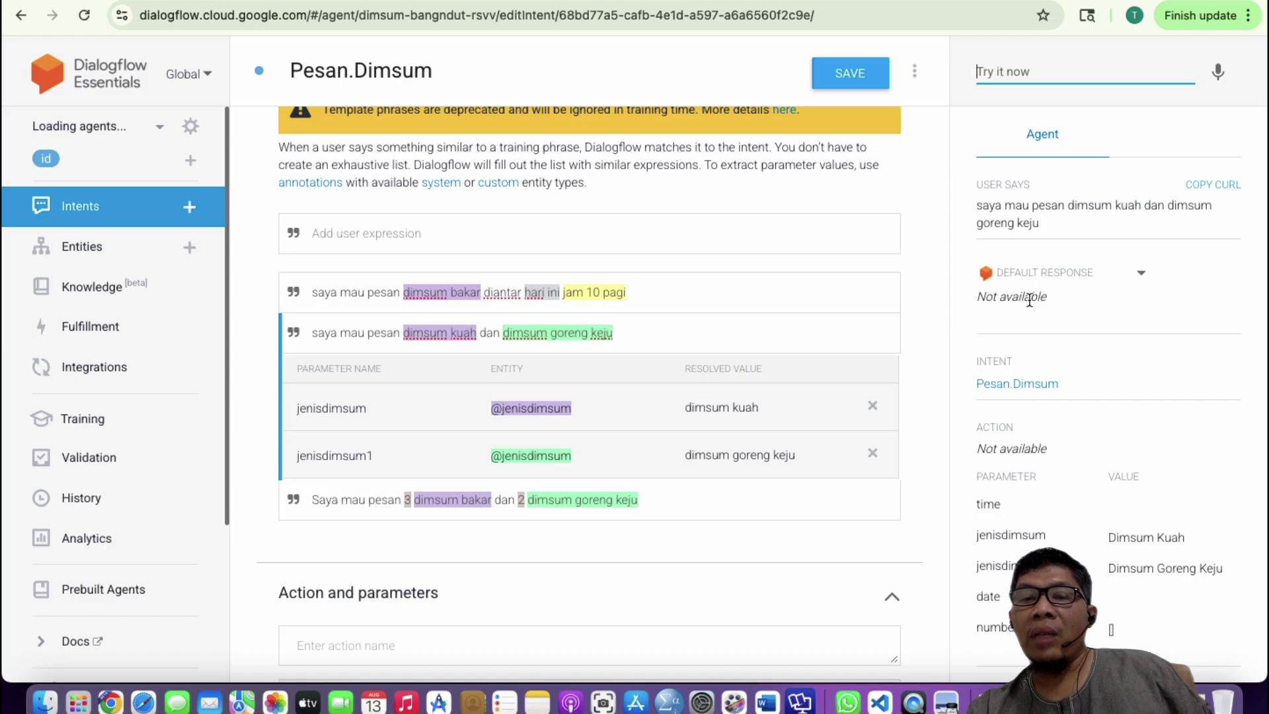
- Scroll through the test result to inspect the extracted Action and parameters
scroll(1029, 299, "down", 2)
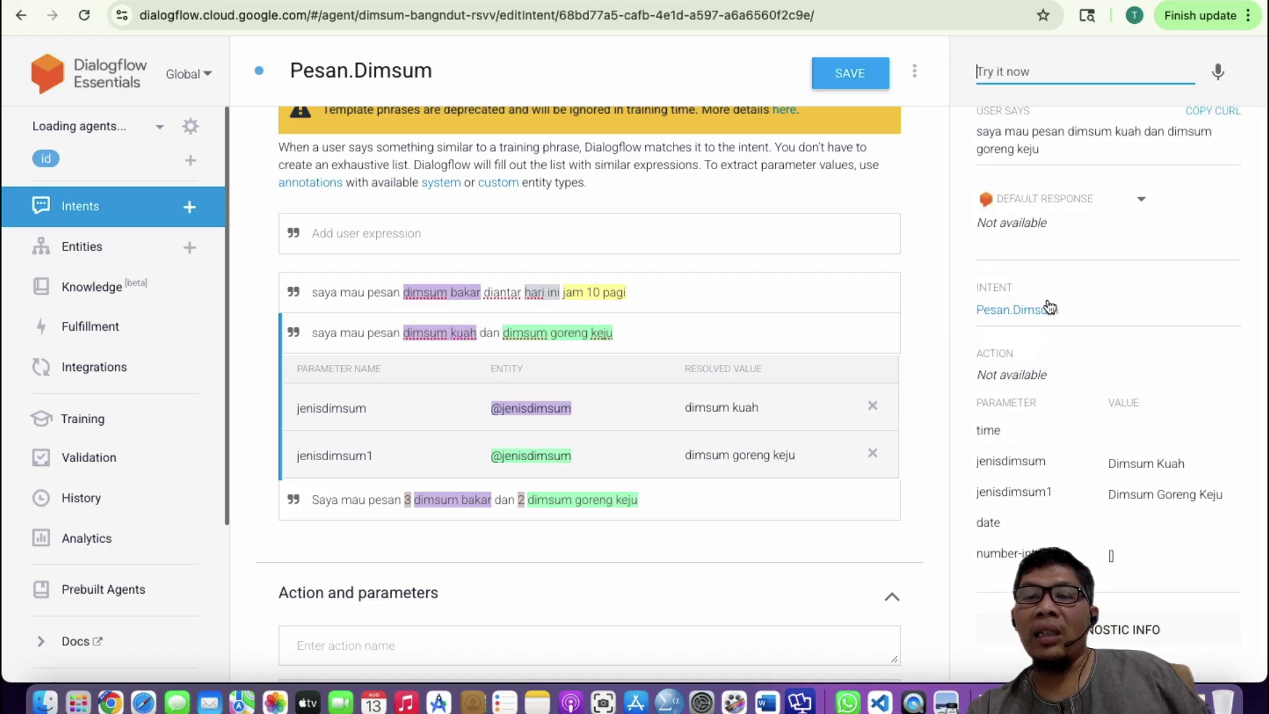
scroll(1061, 334, "down", 1)
scroll(1061, 331, "down", 2)
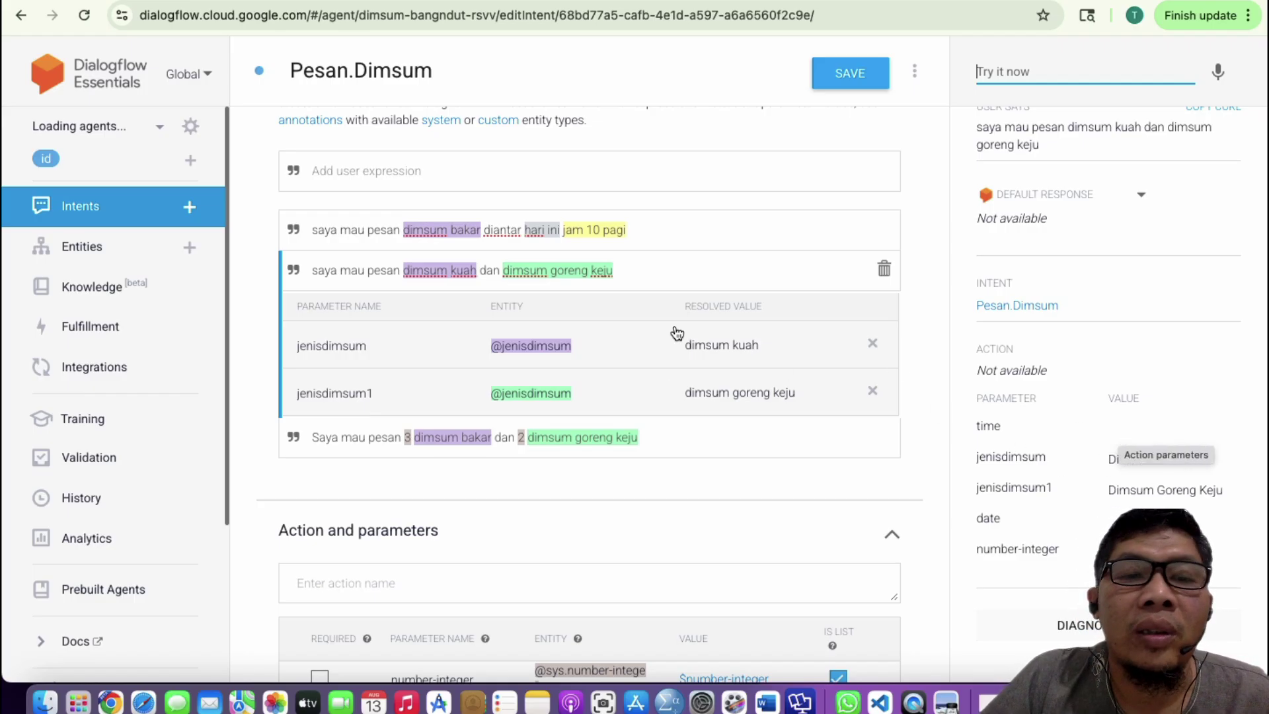
scroll(629, 280, "up", 1)
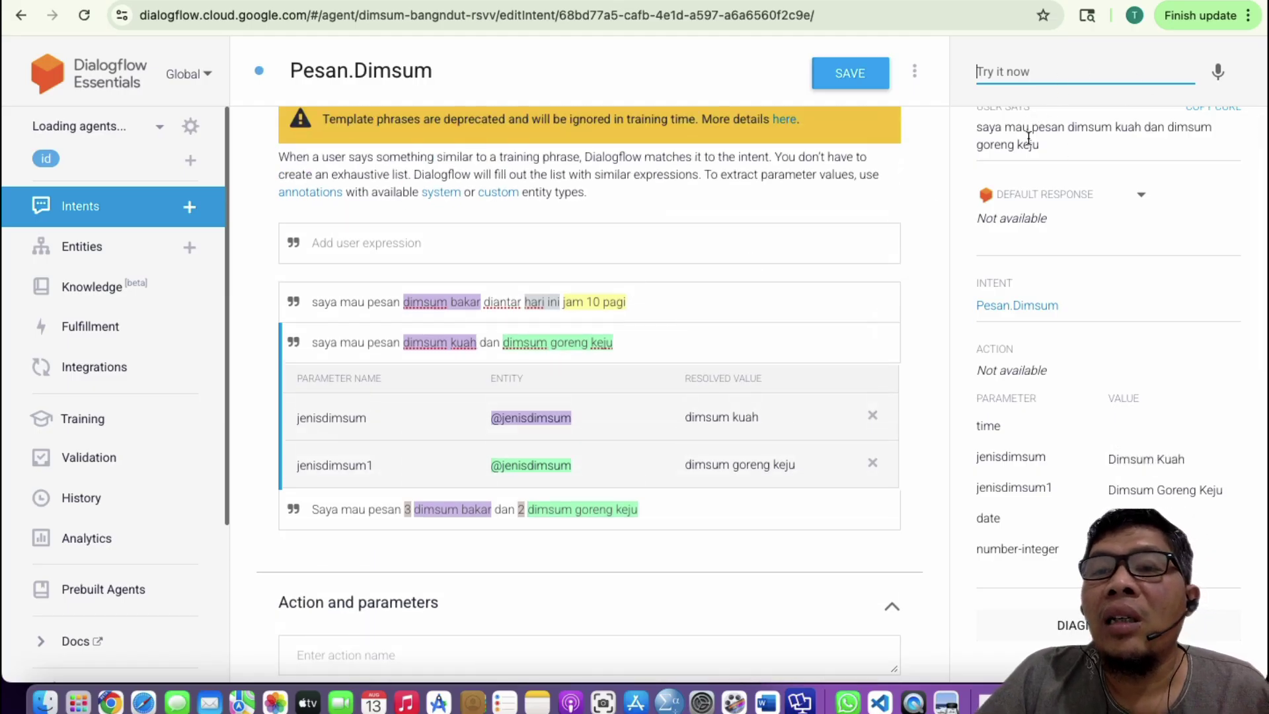
scroll(1076, 146, "up", 2)
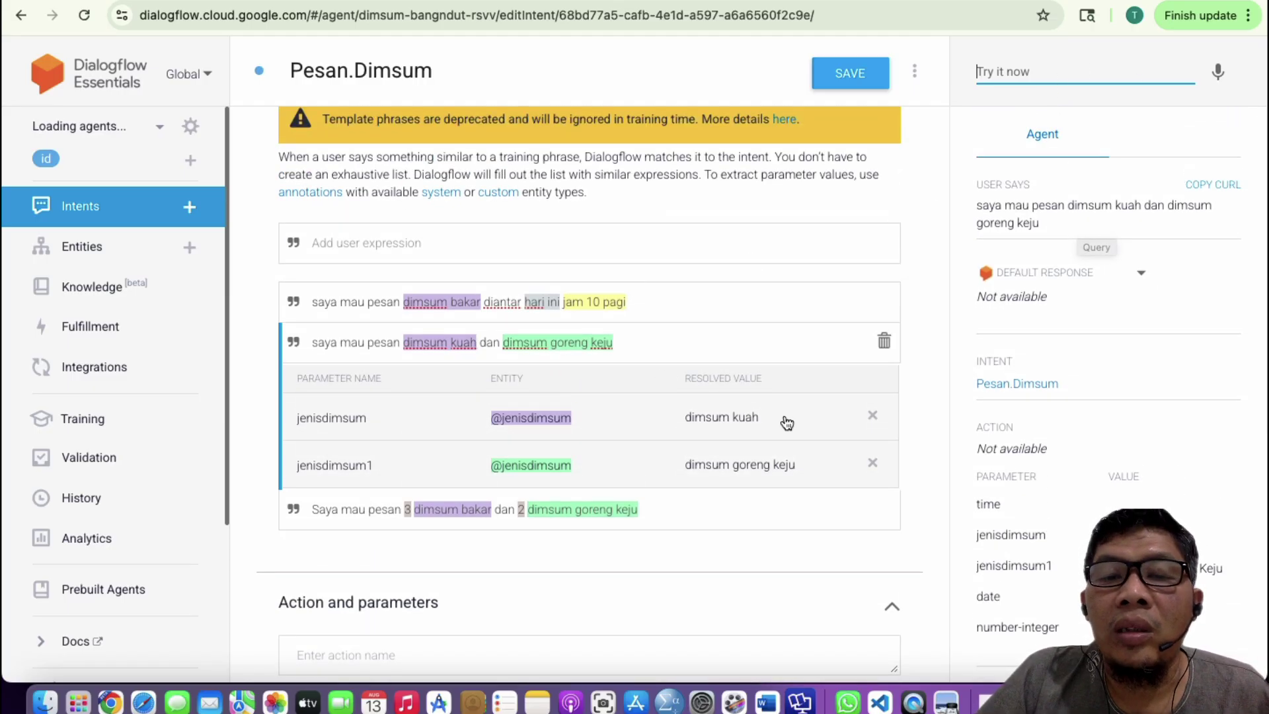
scroll(785, 416, "down", 4)
scroll(784, 413, "down", 2)
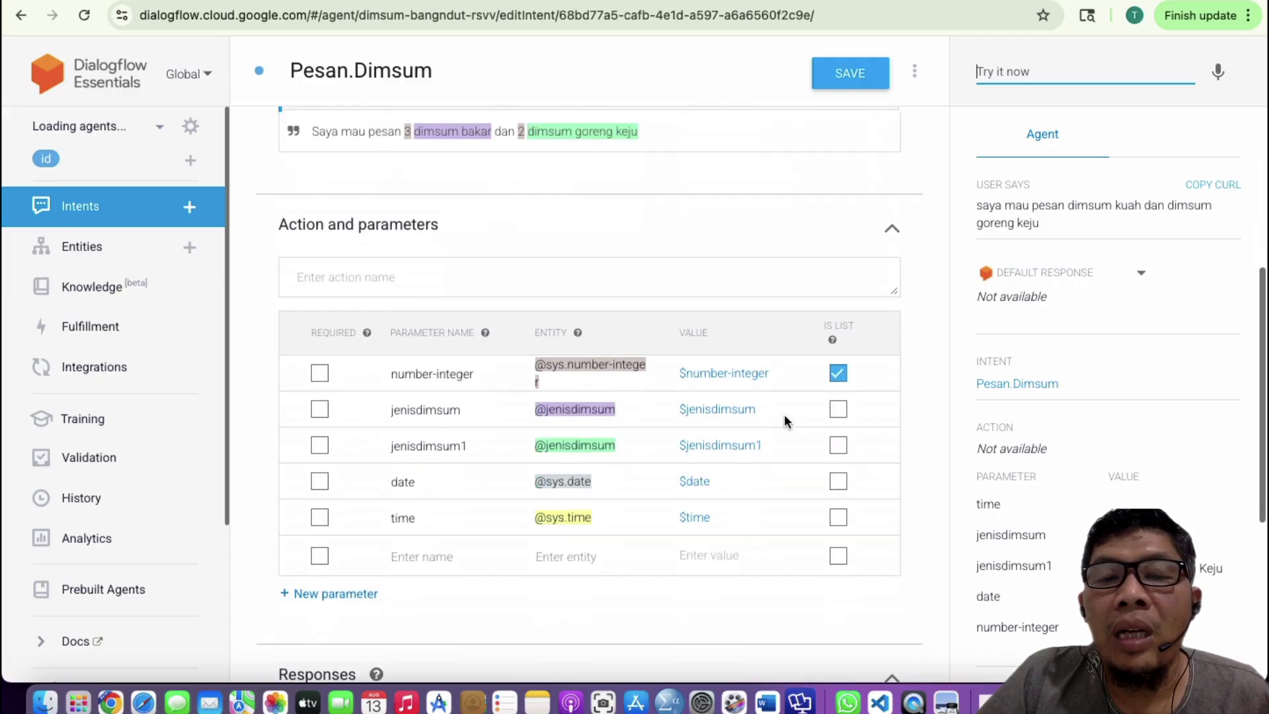
- Add a new empty parameter row with IS LIST and REQUIRED both left unchecked
scroll(783, 414, "down", 1)
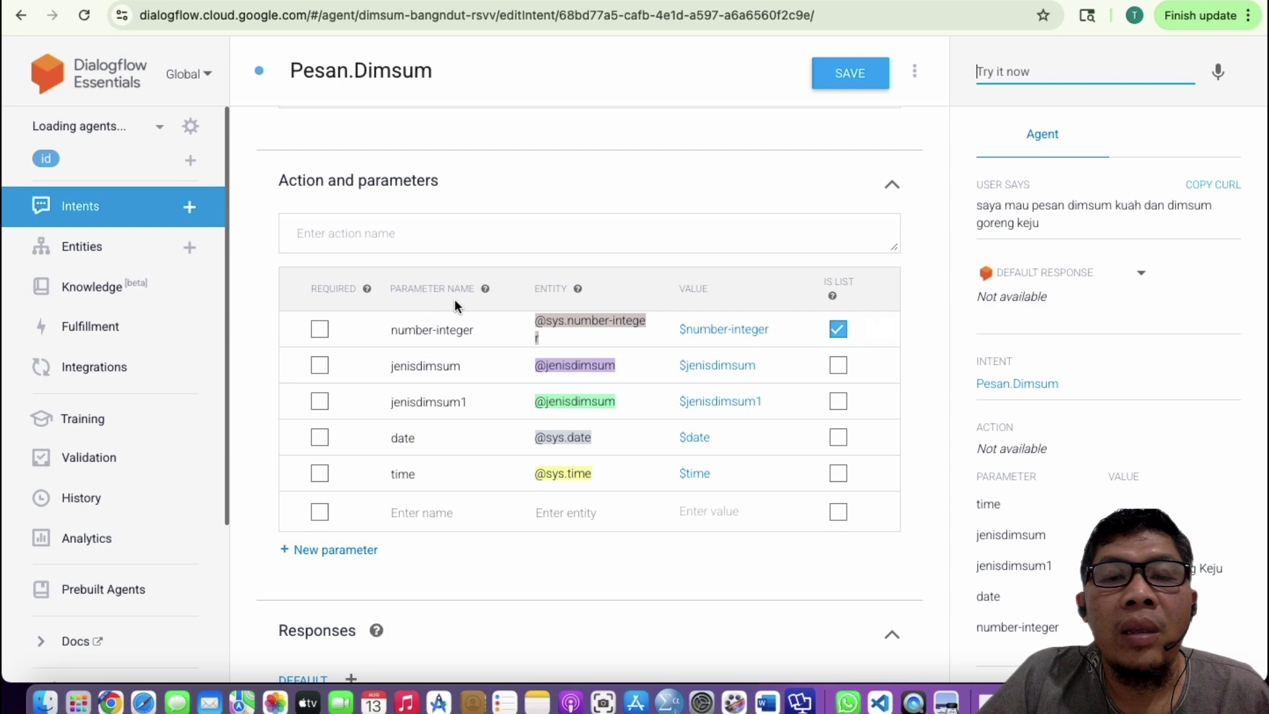
scroll(729, 357, "down", 1)
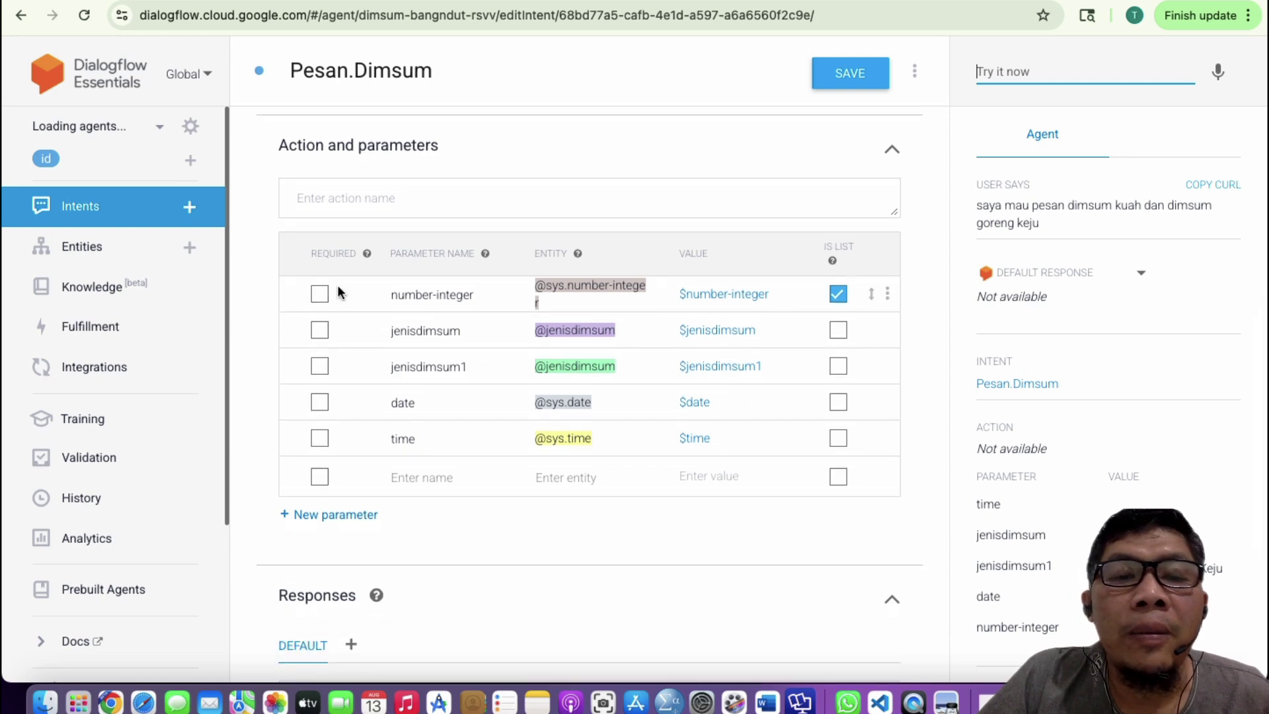
left_click(335, 515)
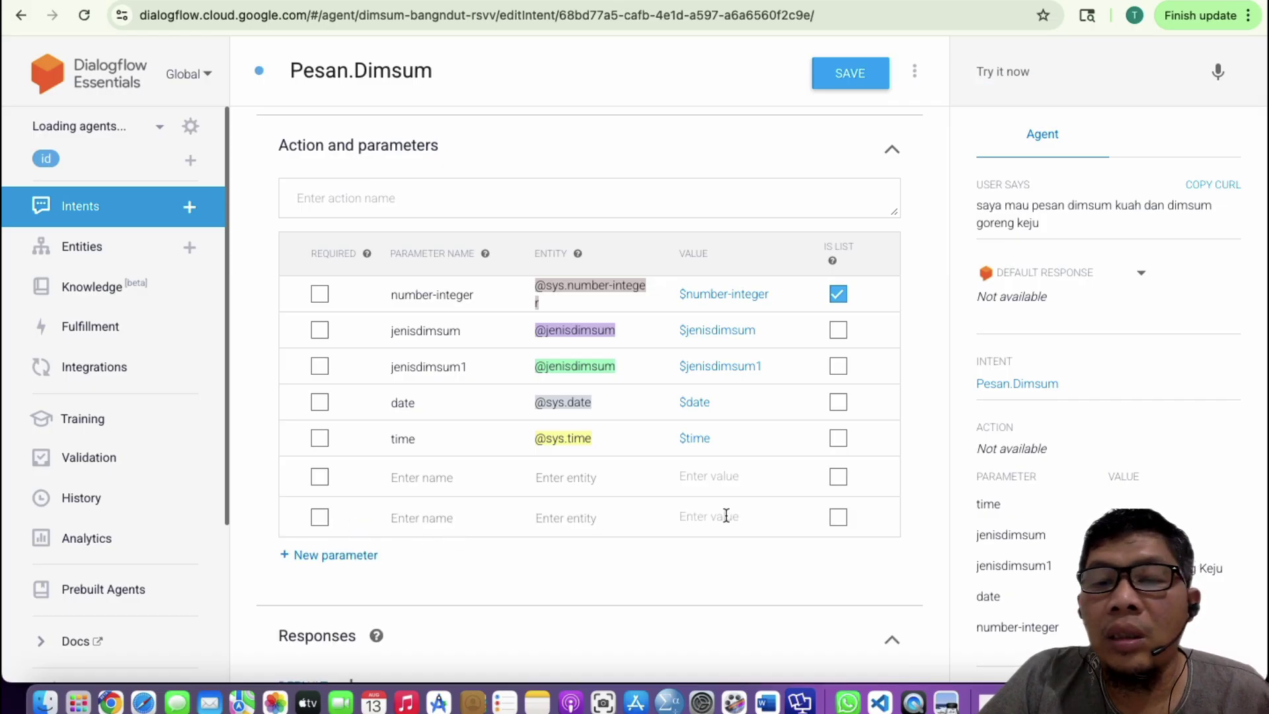
left_click(837, 517)
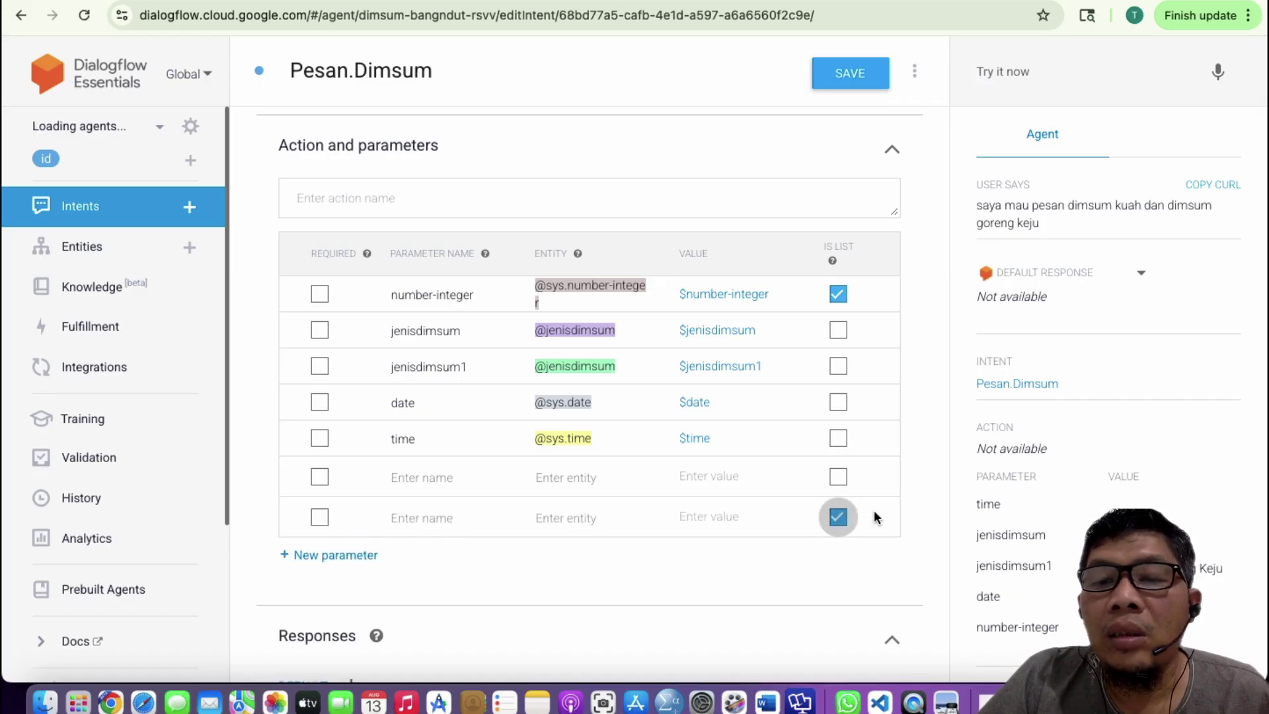
left_click(835, 516)
left_click(319, 516)
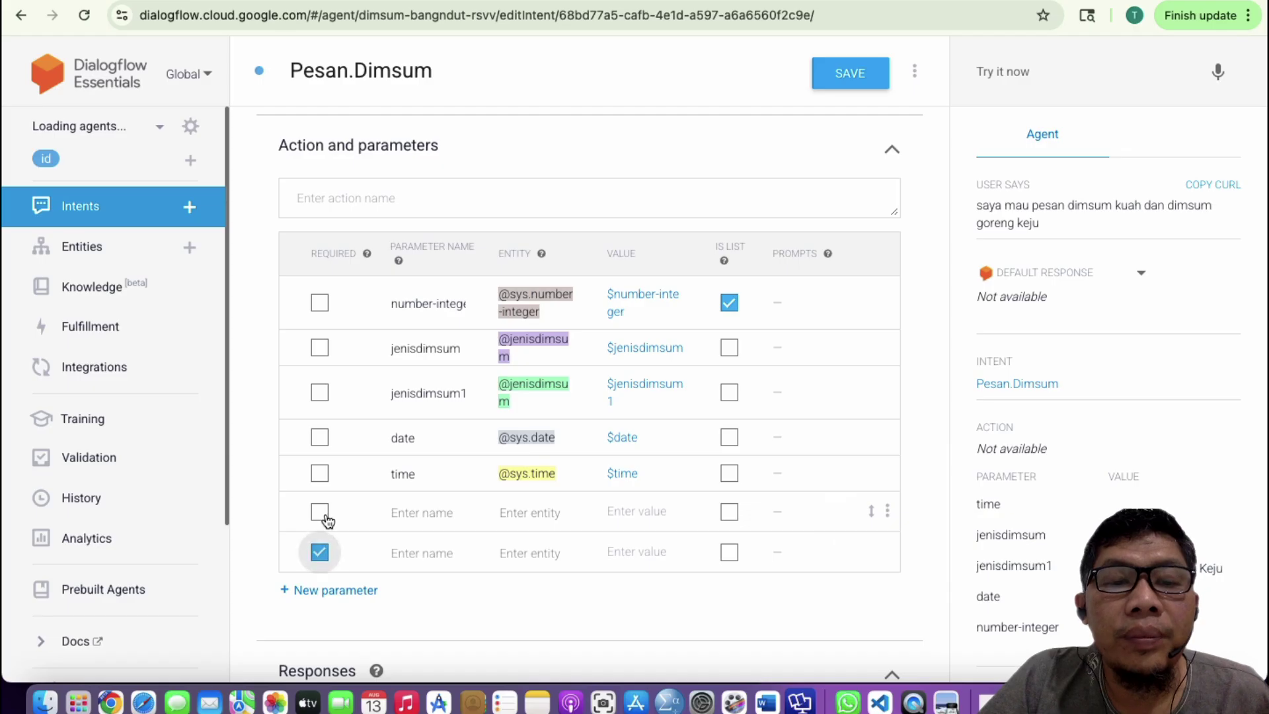
right_click(316, 551)
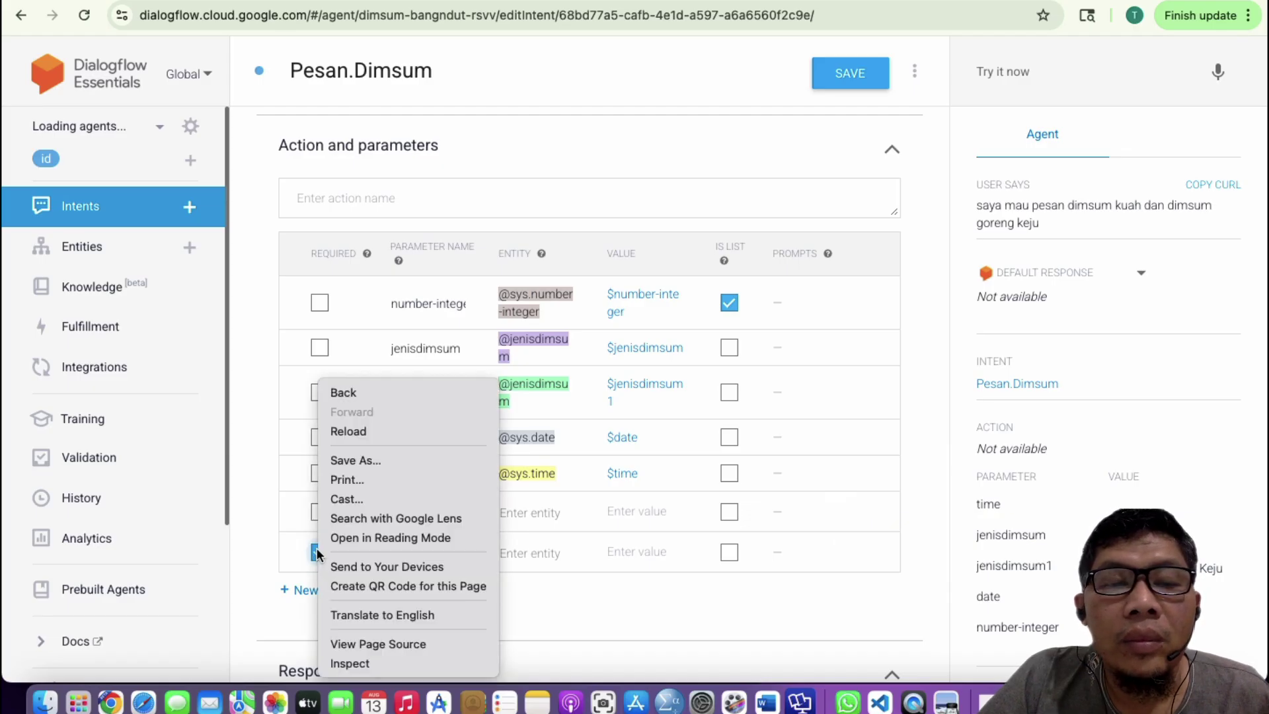
left_click(270, 442)
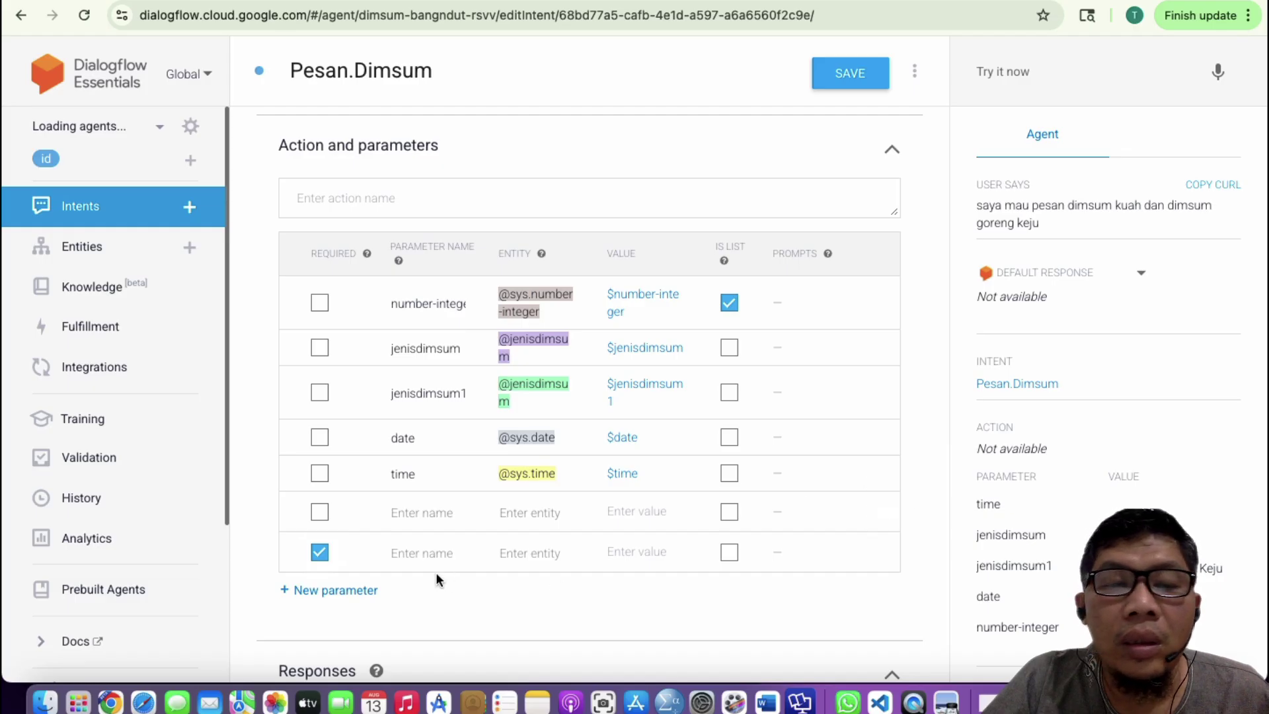
left_click(319, 554)
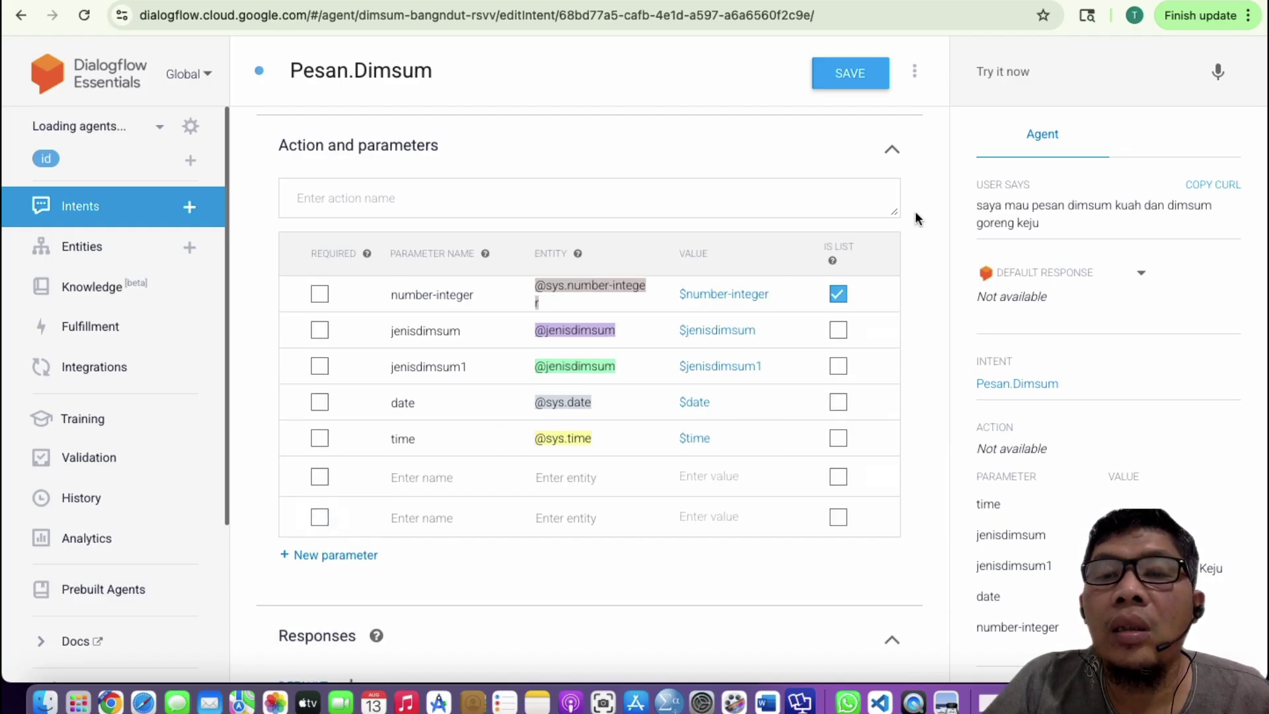
left_click(352, 201)
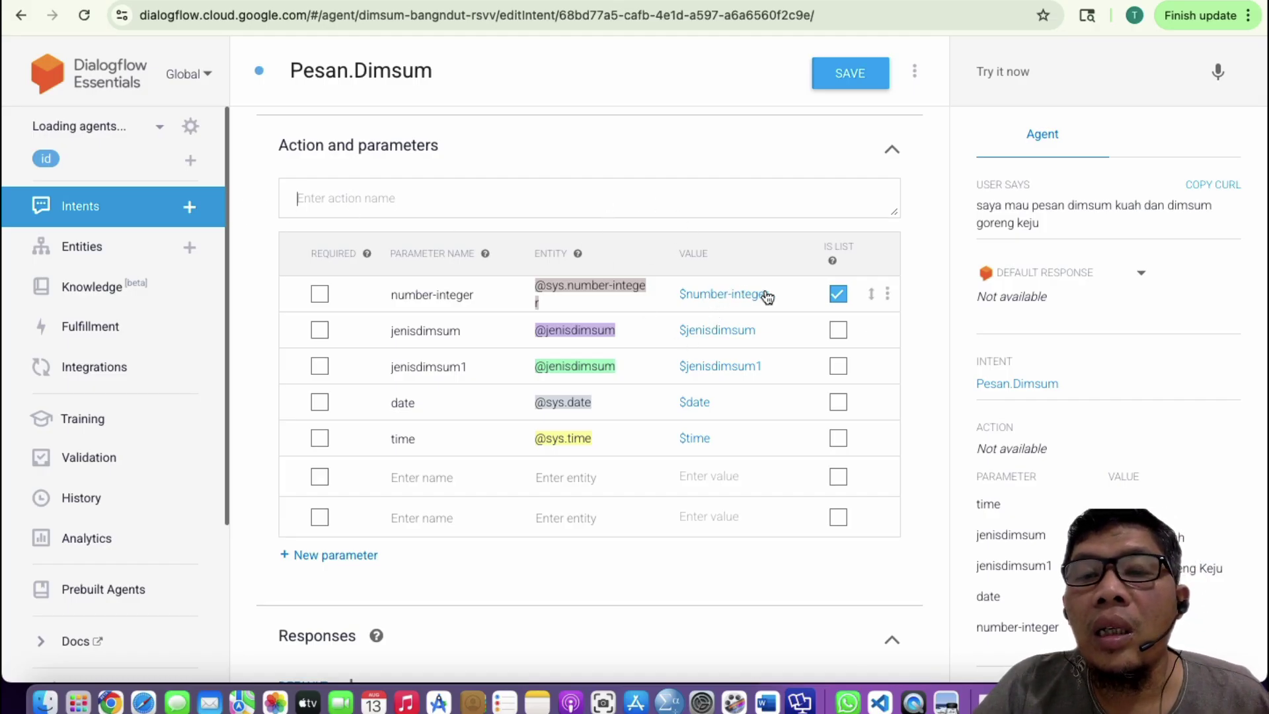
- Look at the number-integer parameter's default value settings and close them unchanged
left_click(885, 294)
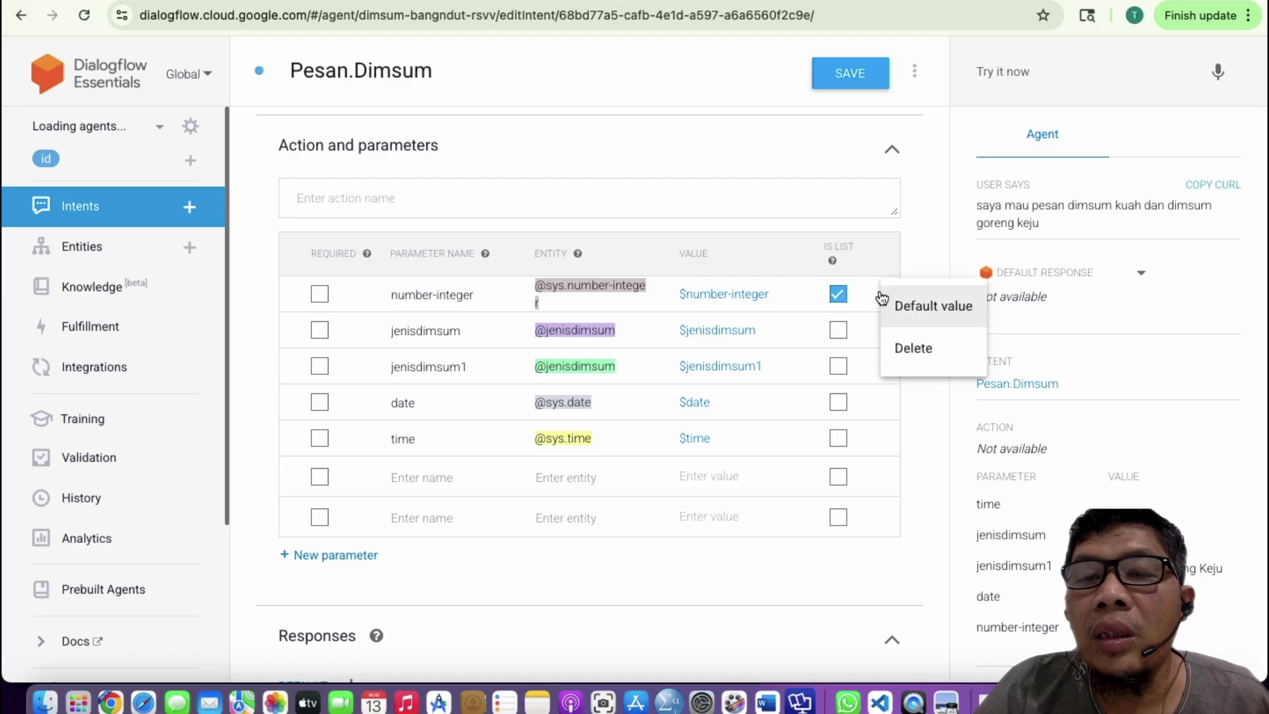
left_click(930, 304)
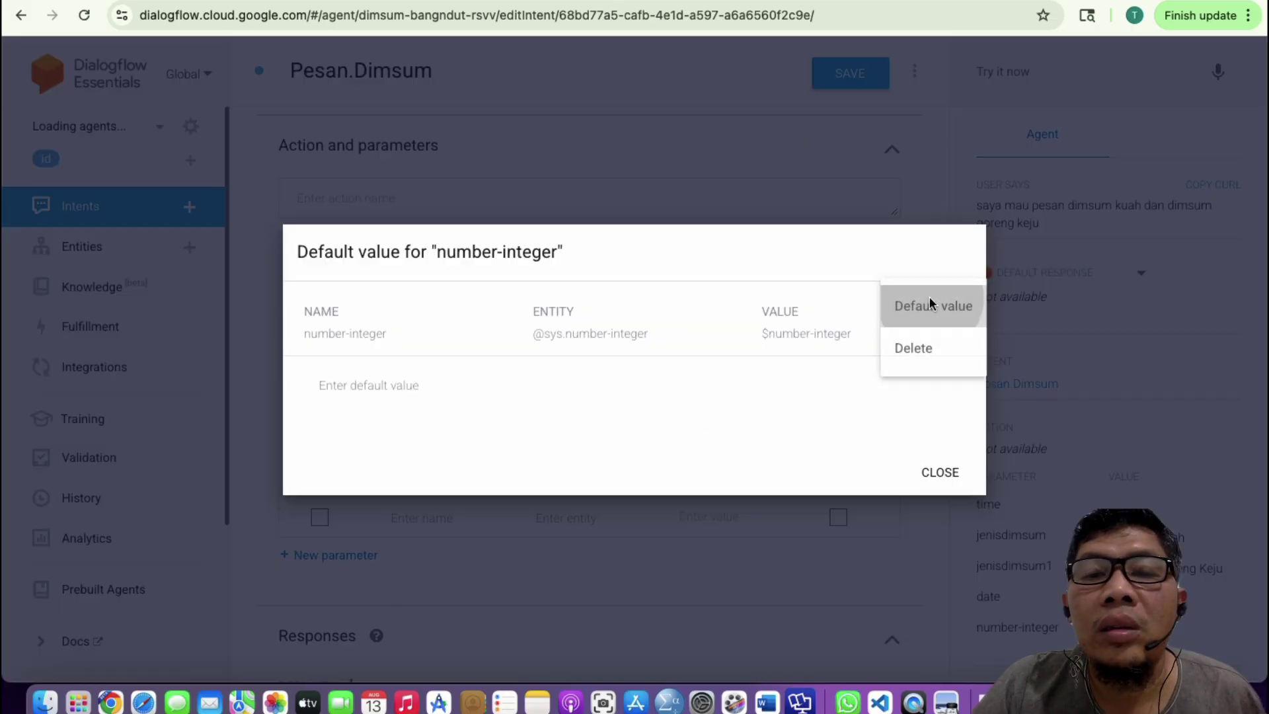
left_click(934, 473)
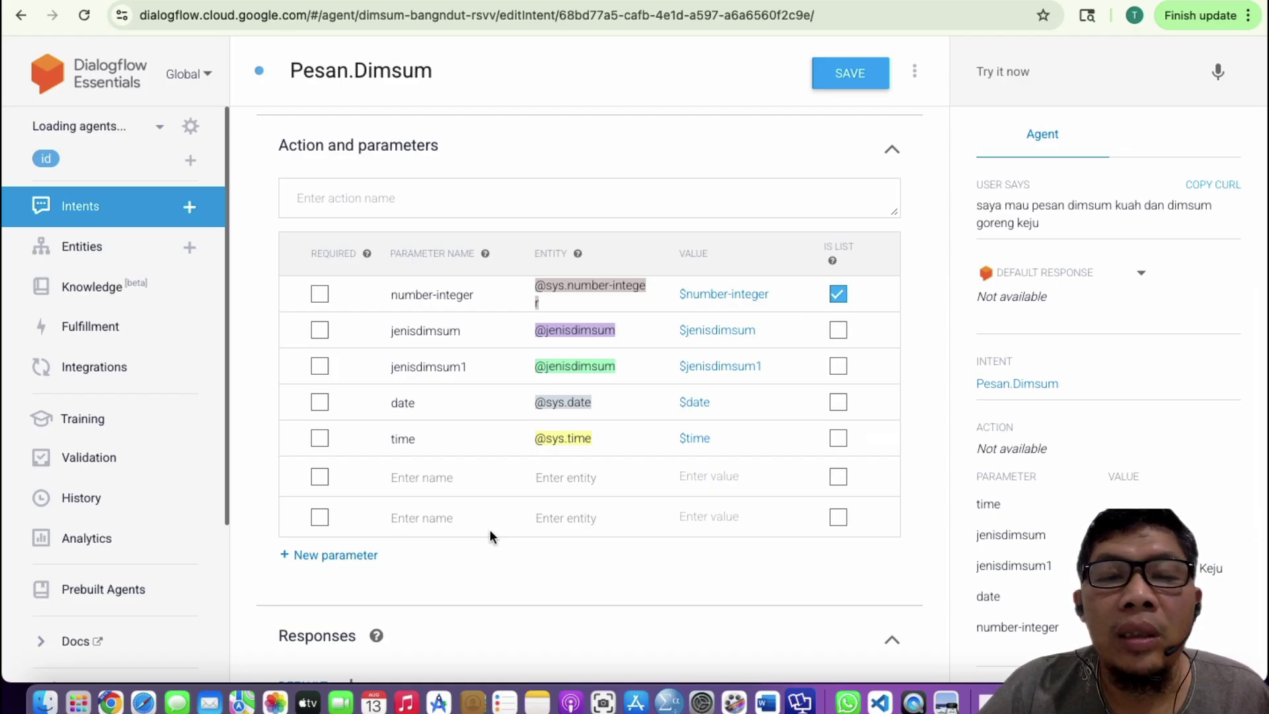
- Type the jenisdimsum default prompt 'Mau Pesan Dimsum Apa? Kami ada Dimsum Goreng Keju, Dimsum Bakar, dan Dimsum Kuah'
scroll(489, 530, "down", 1)
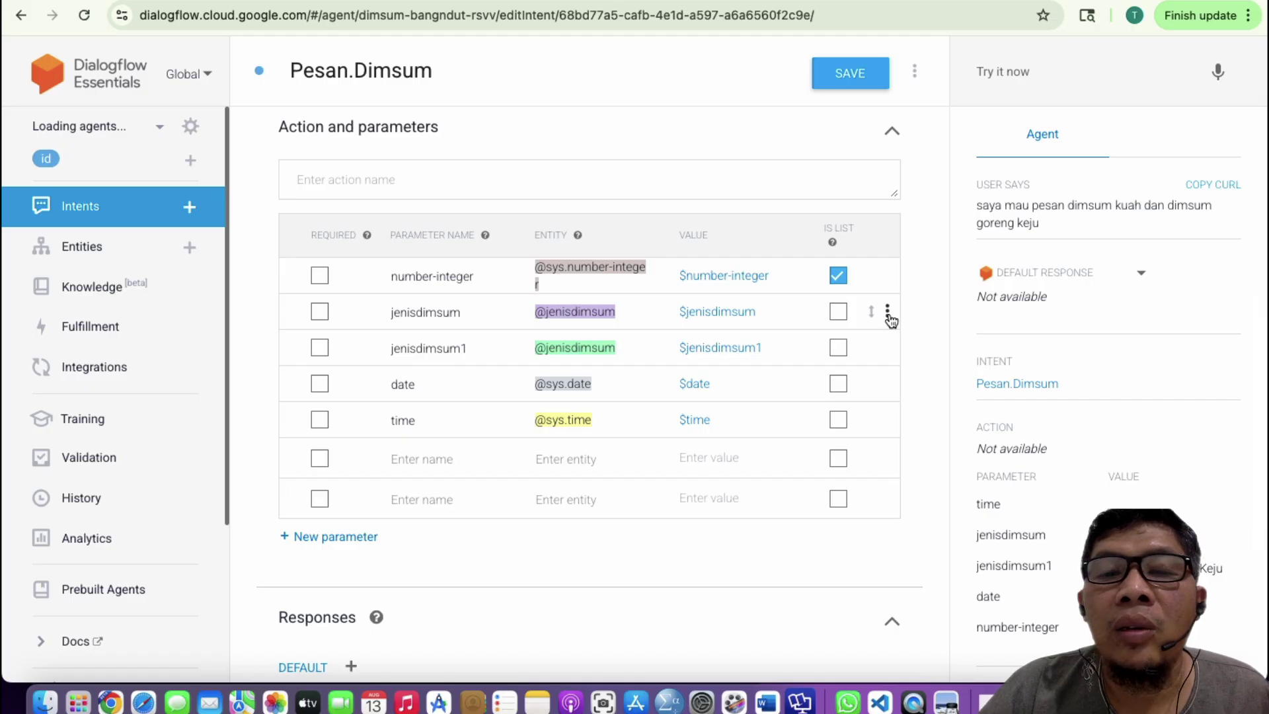
left_click(887, 313)
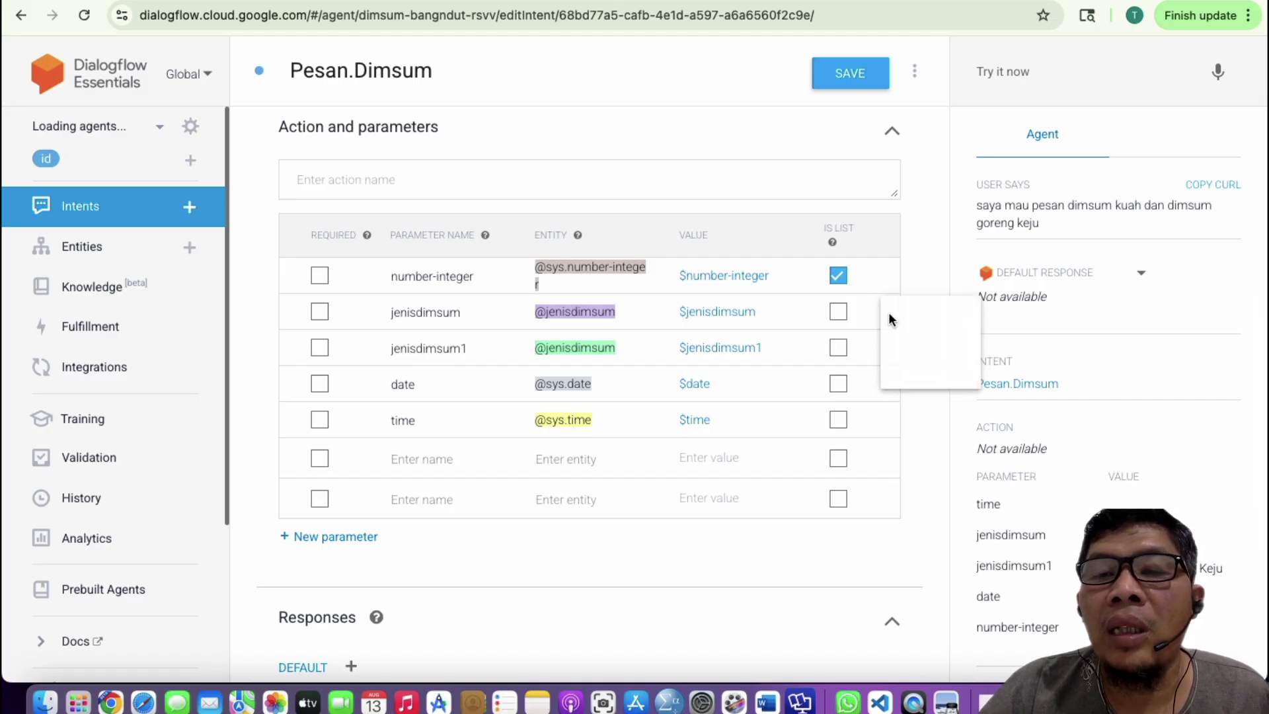
left_click(945, 327)
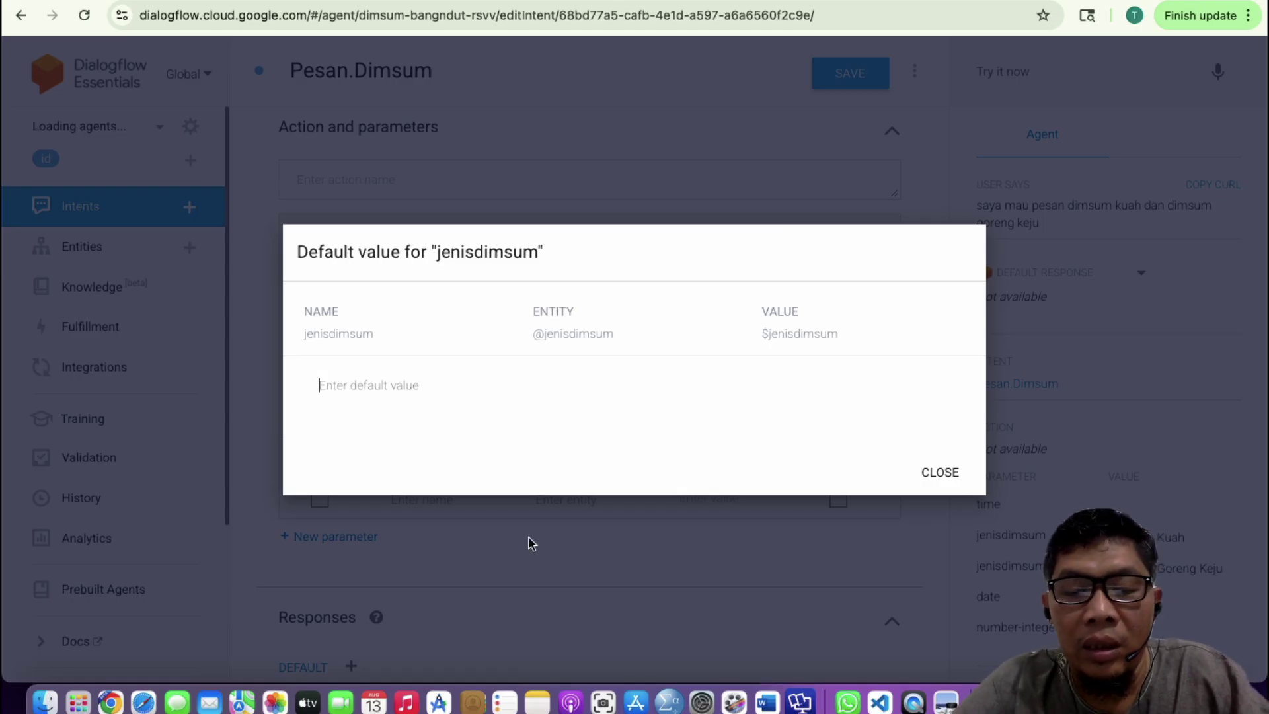
type("Mau Pe")
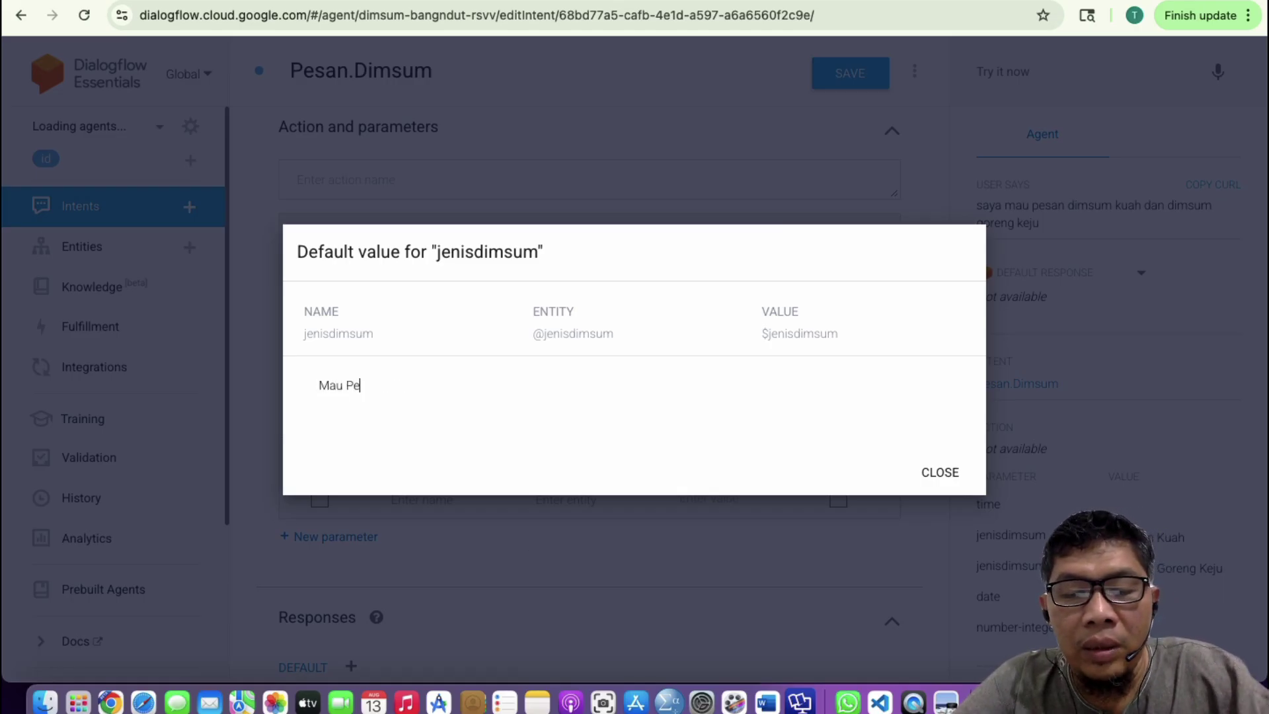
type("san Dimsum")
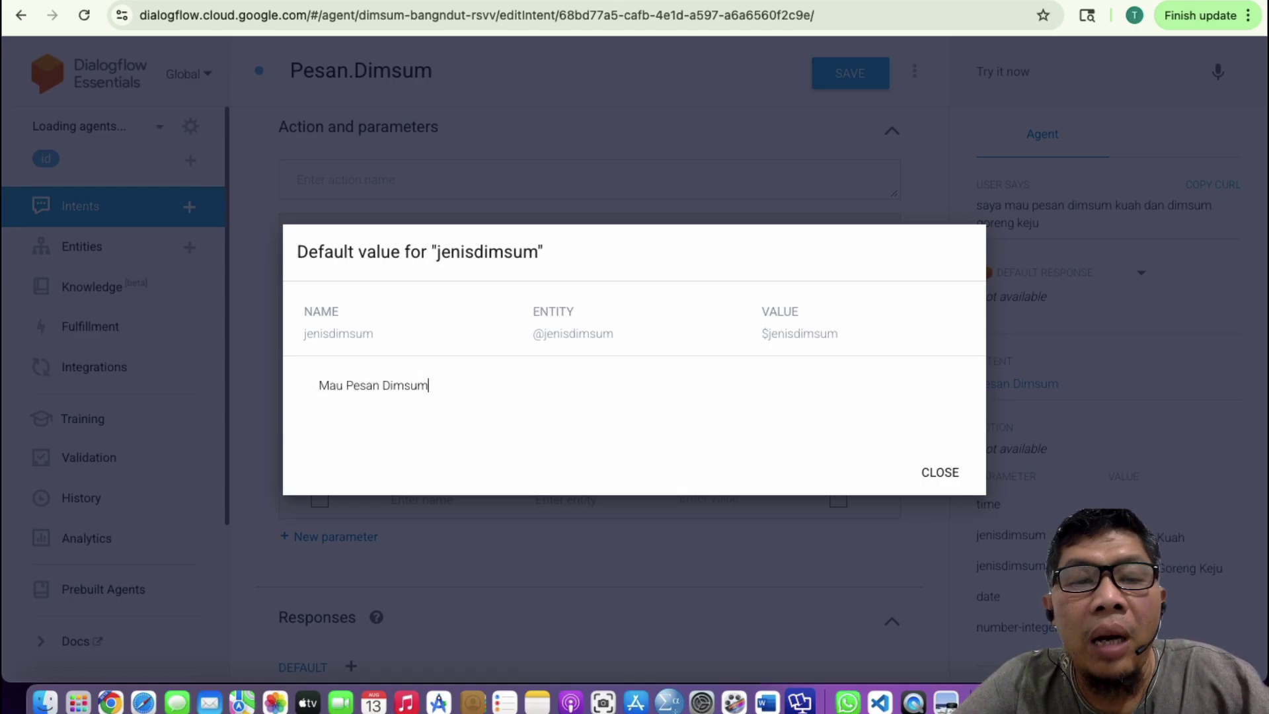
type(" a")
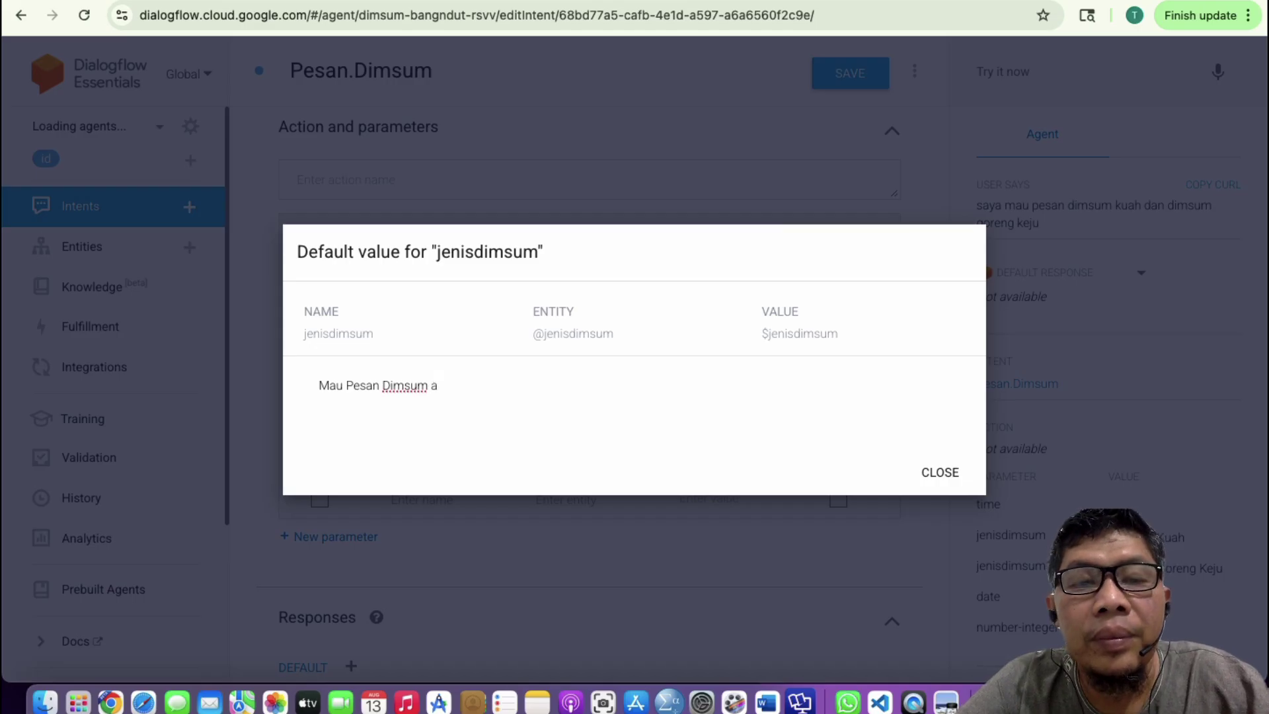
type("Apa")
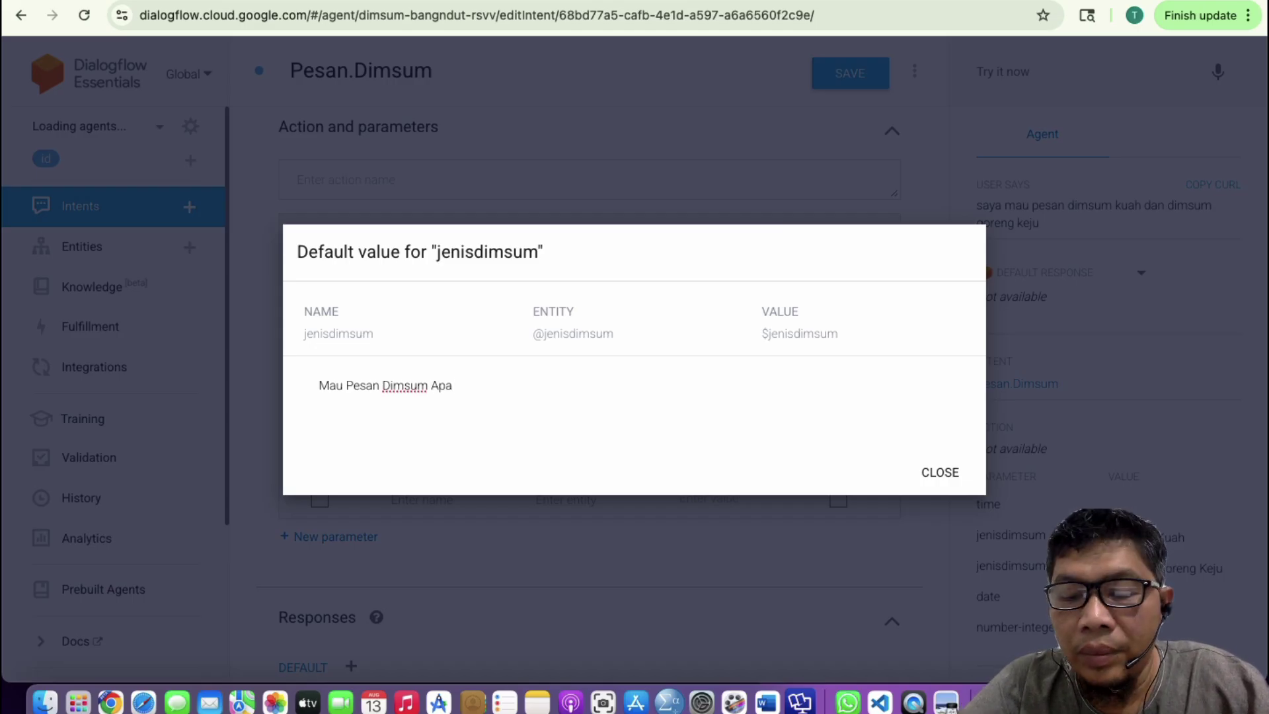
type("? Kami ")
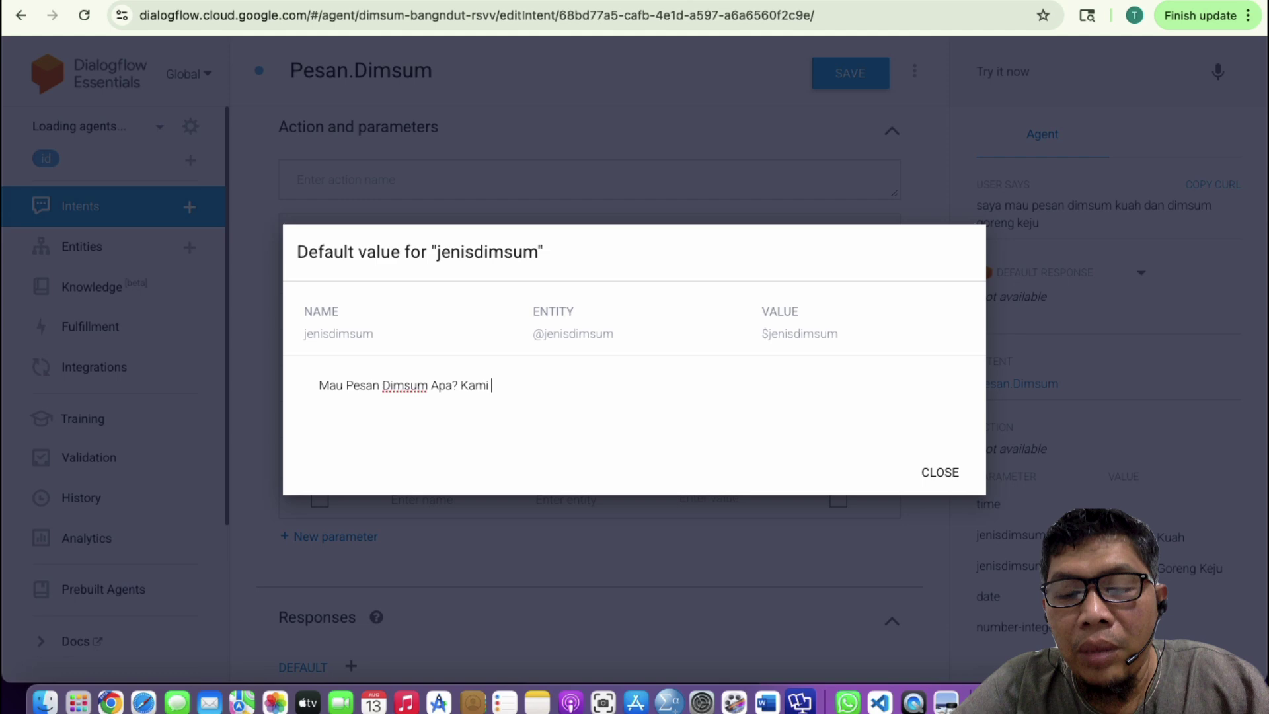
type("ada Dimsum Keju")
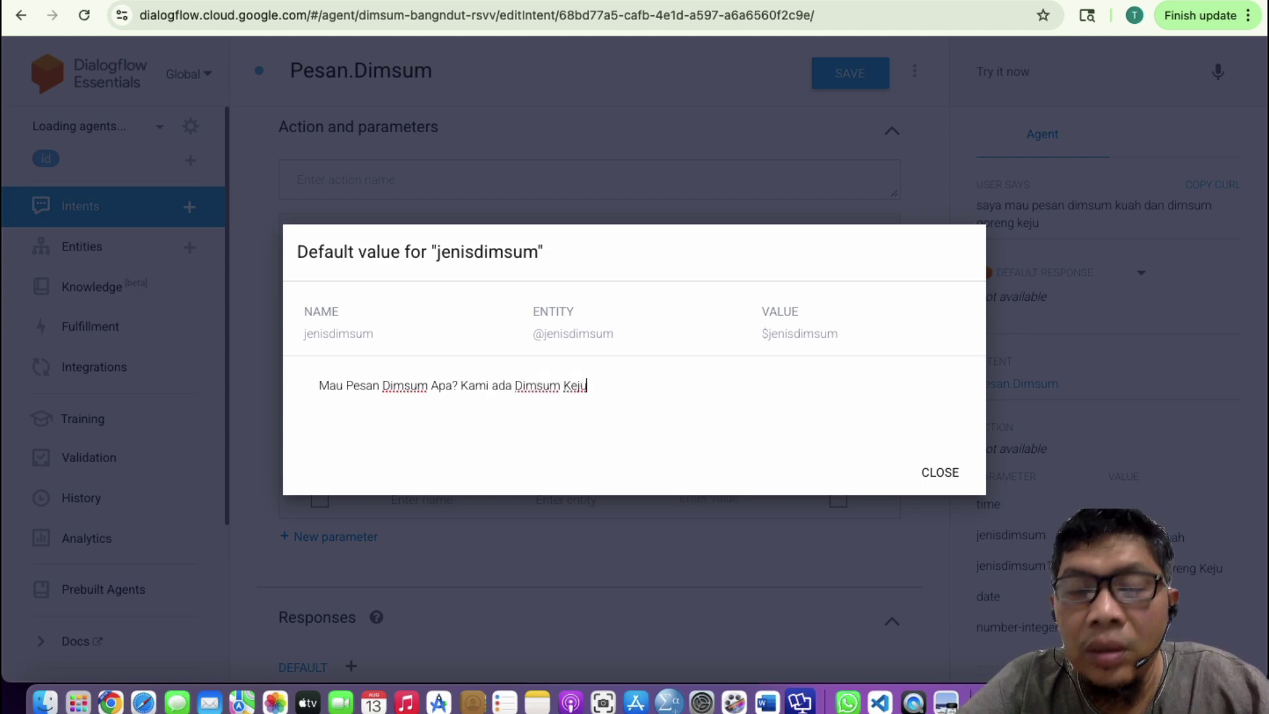
key("BackSpace")
key("BackSpace")
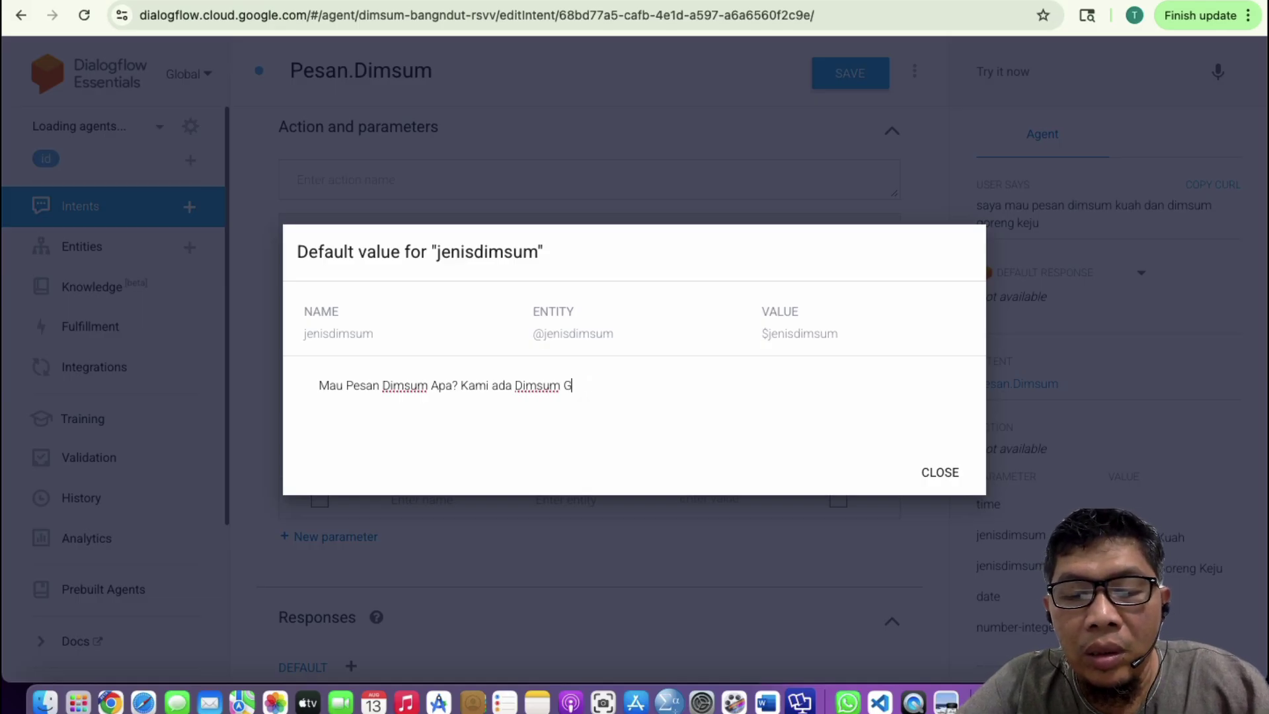
type("Goreng Ke")
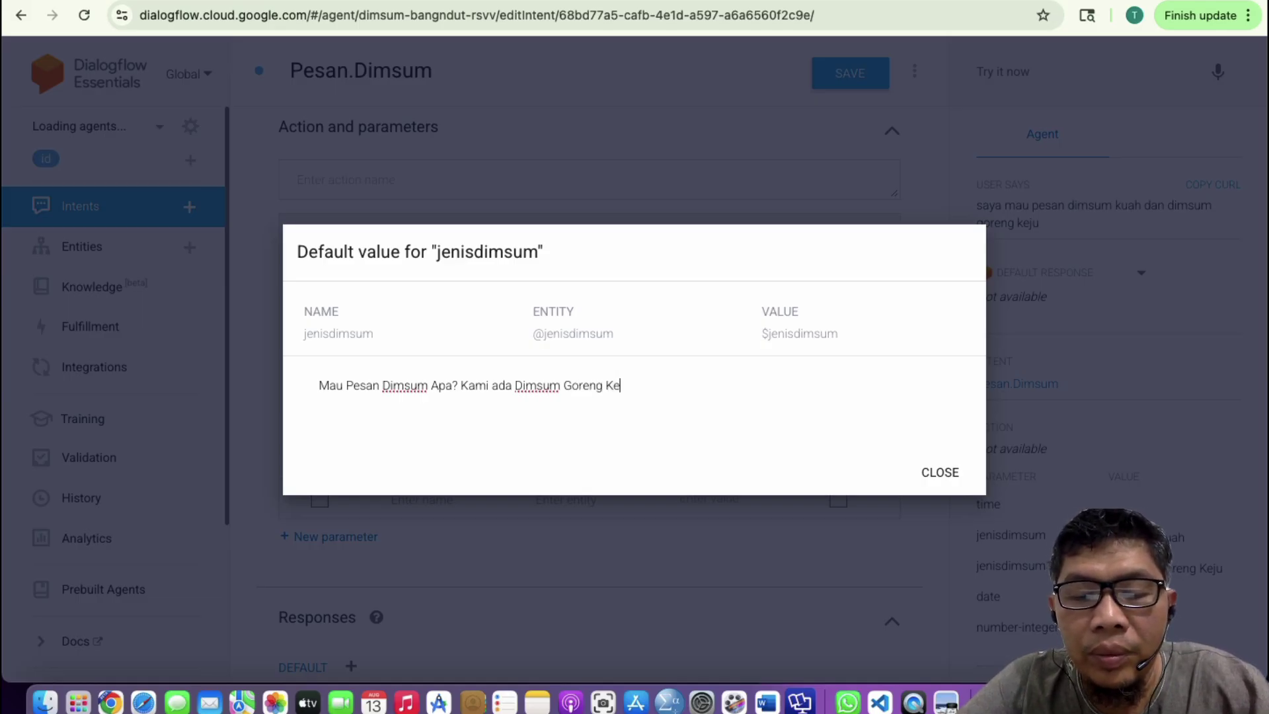
type("ju, Dimsum")
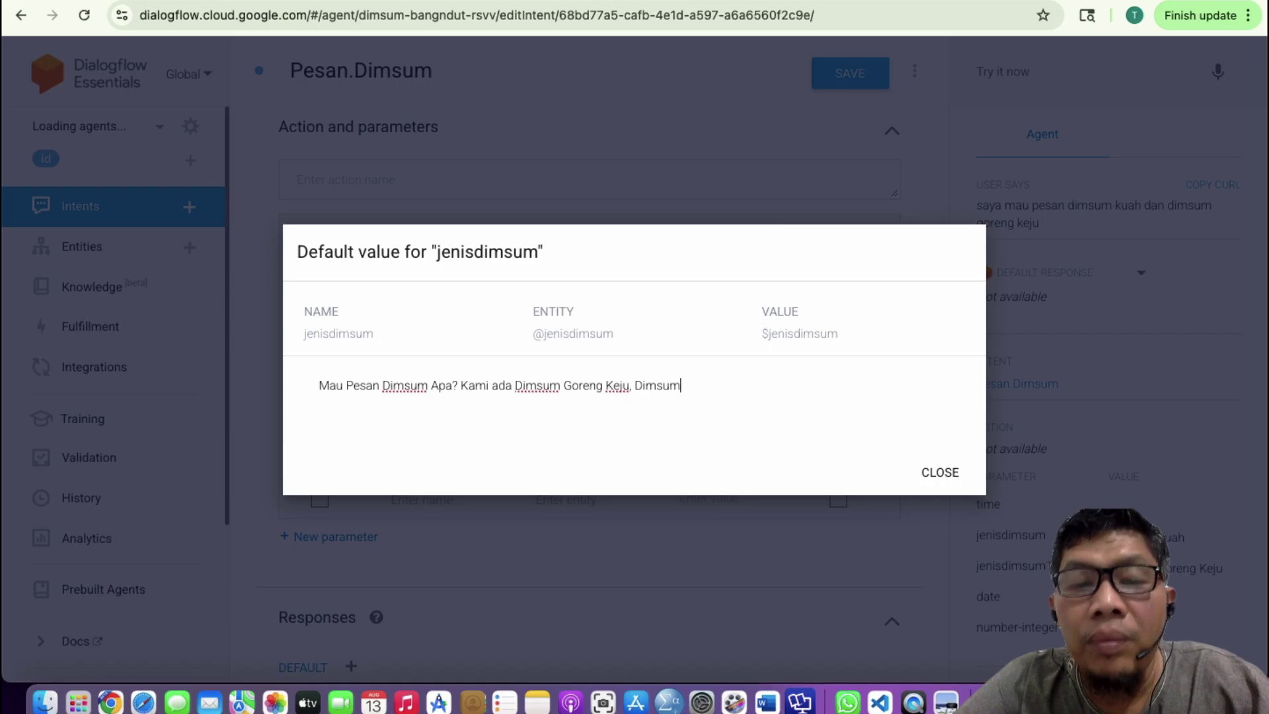
key("BackSpace")
key("BackSpace")
key("BackSpace")
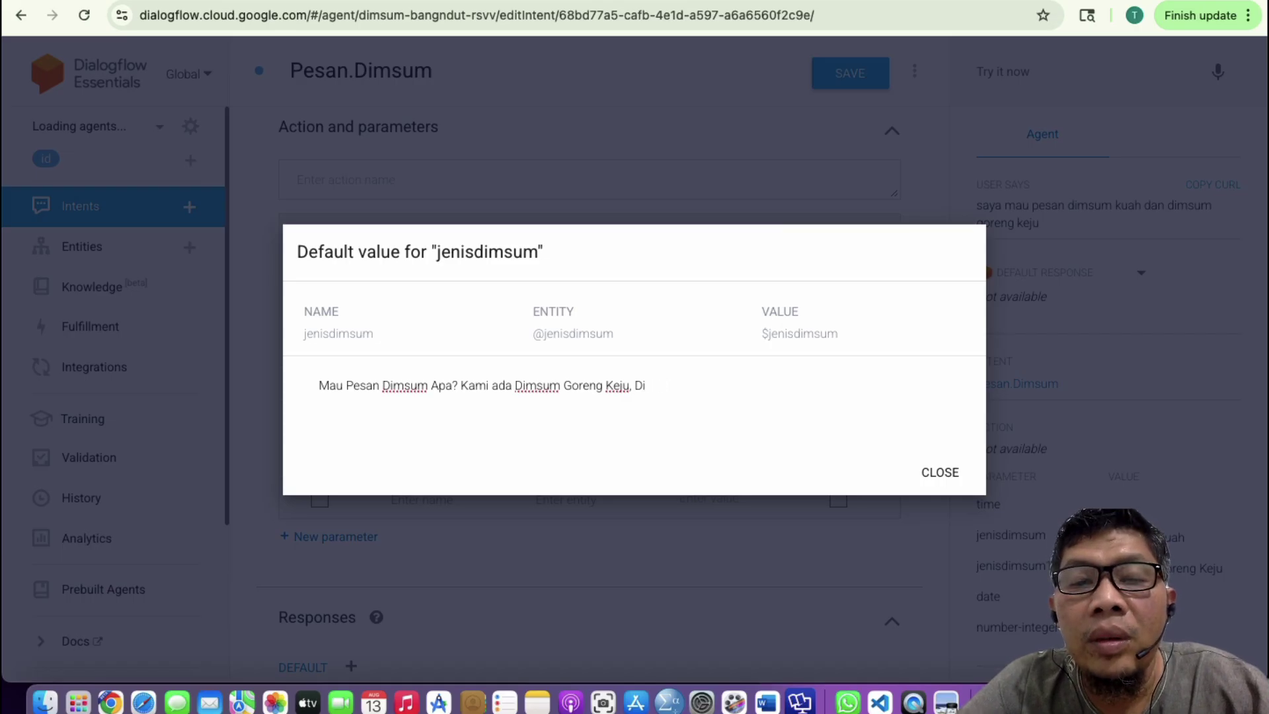
type("msum ")
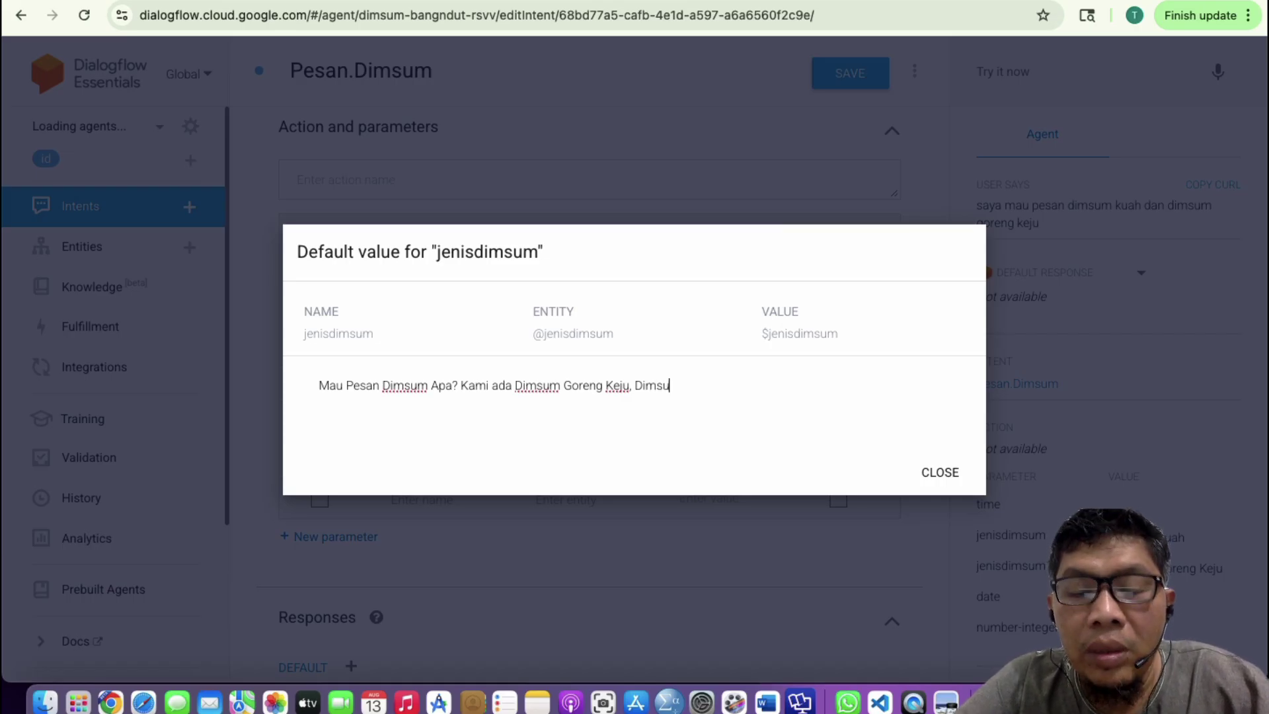
type("Bakar")
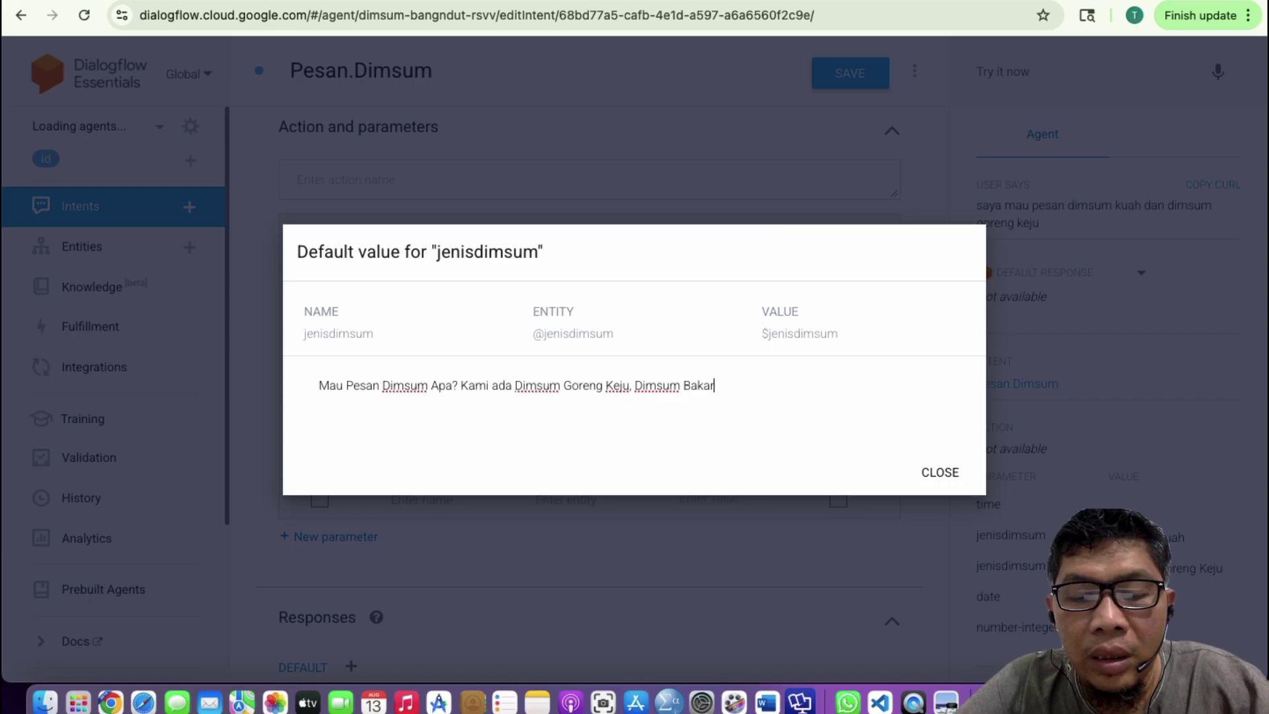
type(", dan Di")
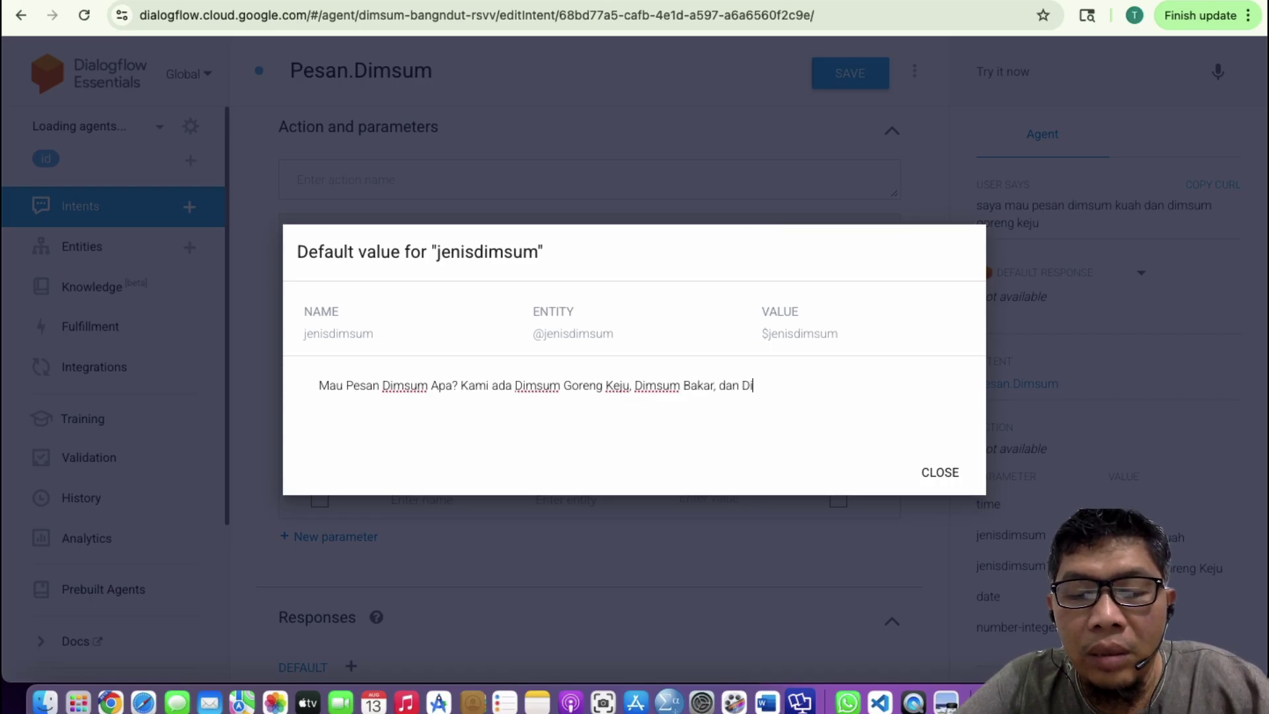
type("msum Kuah")
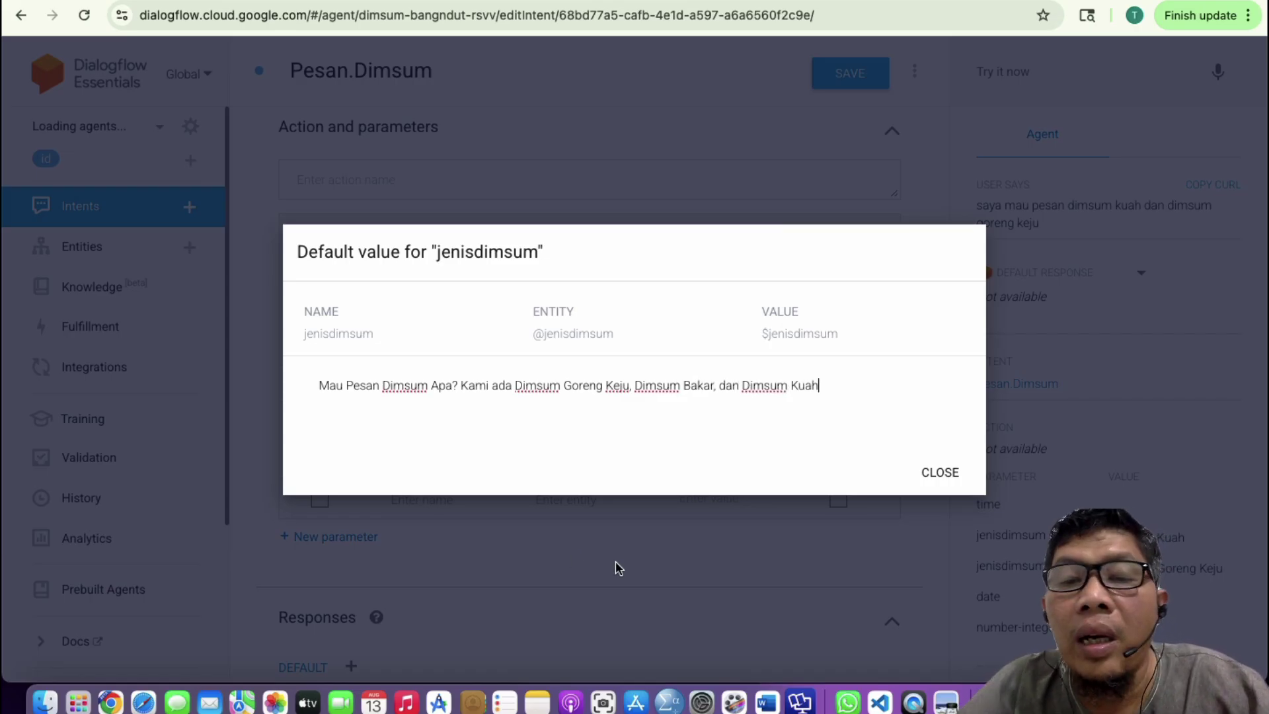
- Close the jenisdimsum editor, then enter 'Untuk diantar hari apa?' as the date parameter's default-value prompt
left_click(941, 473)
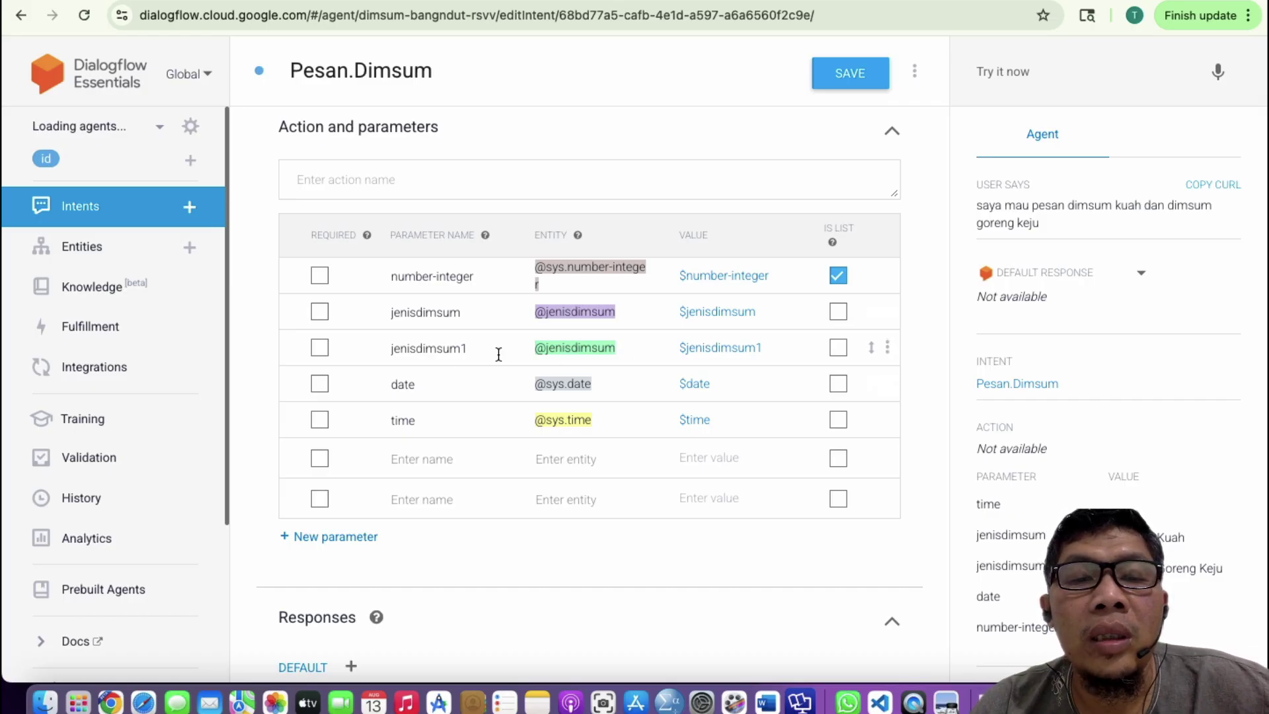
scroll(522, 357, "up", 5)
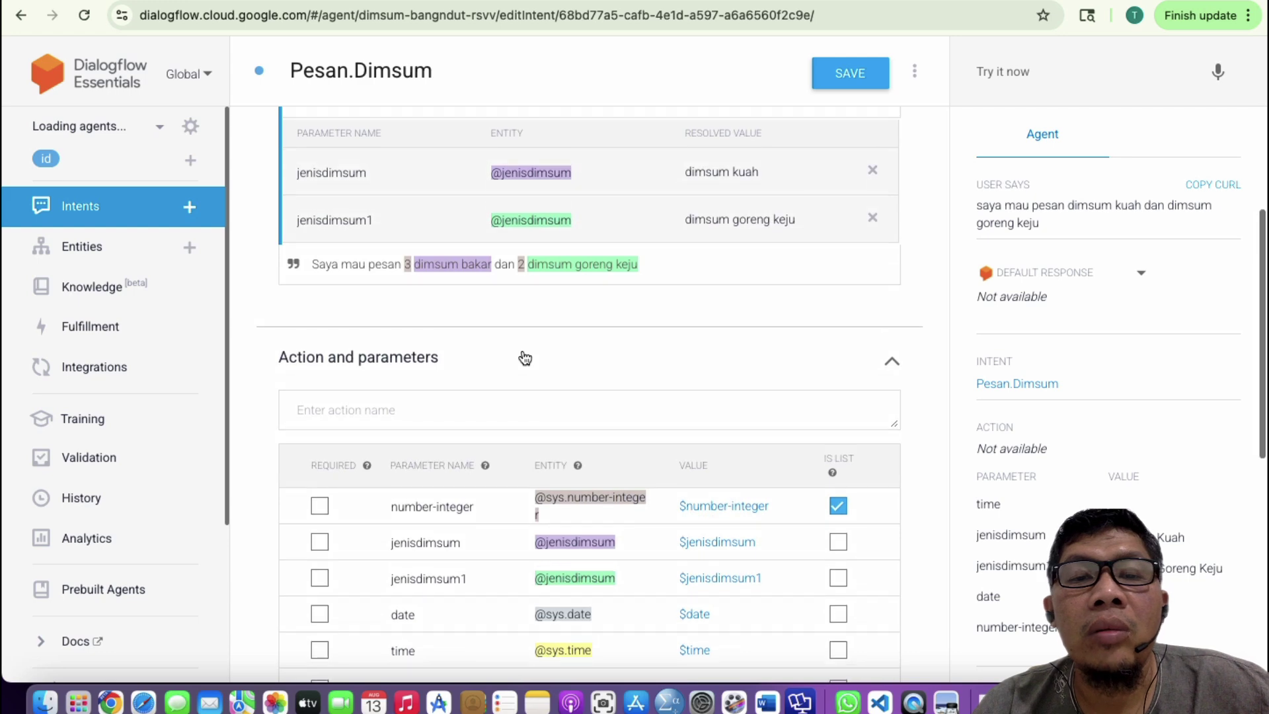
scroll(525, 358, "down", 5)
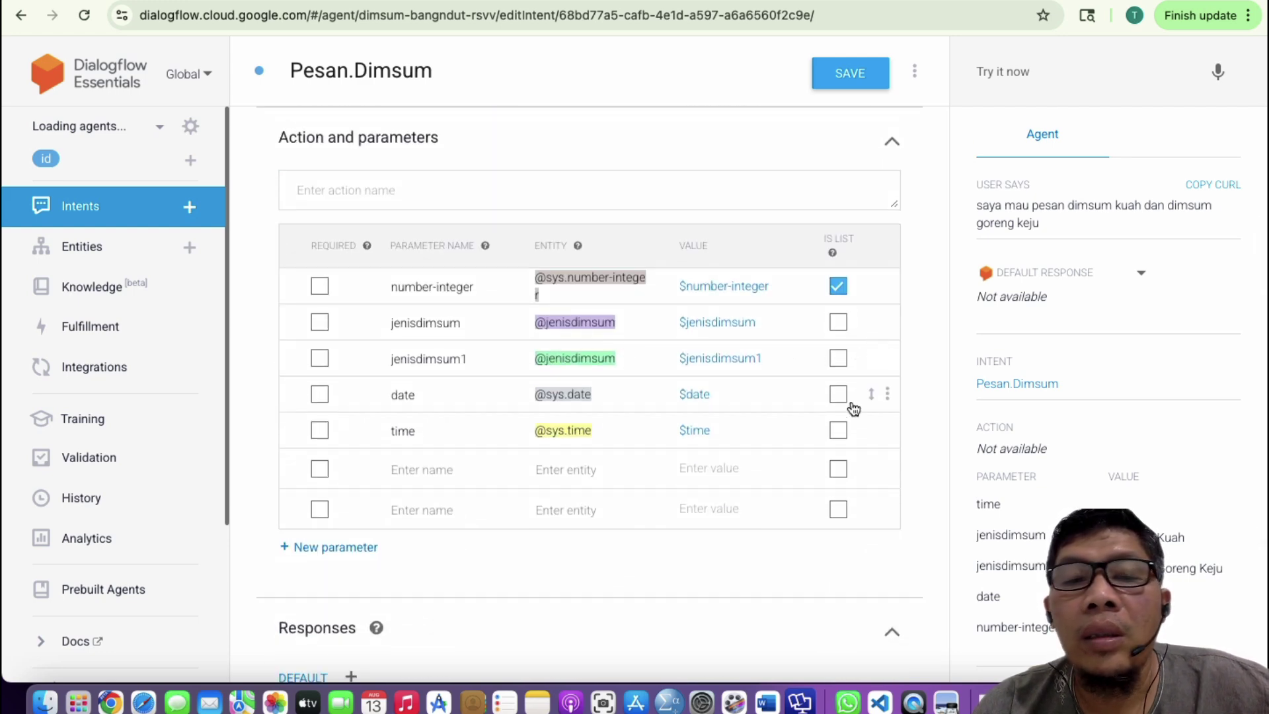
left_click(887, 397)
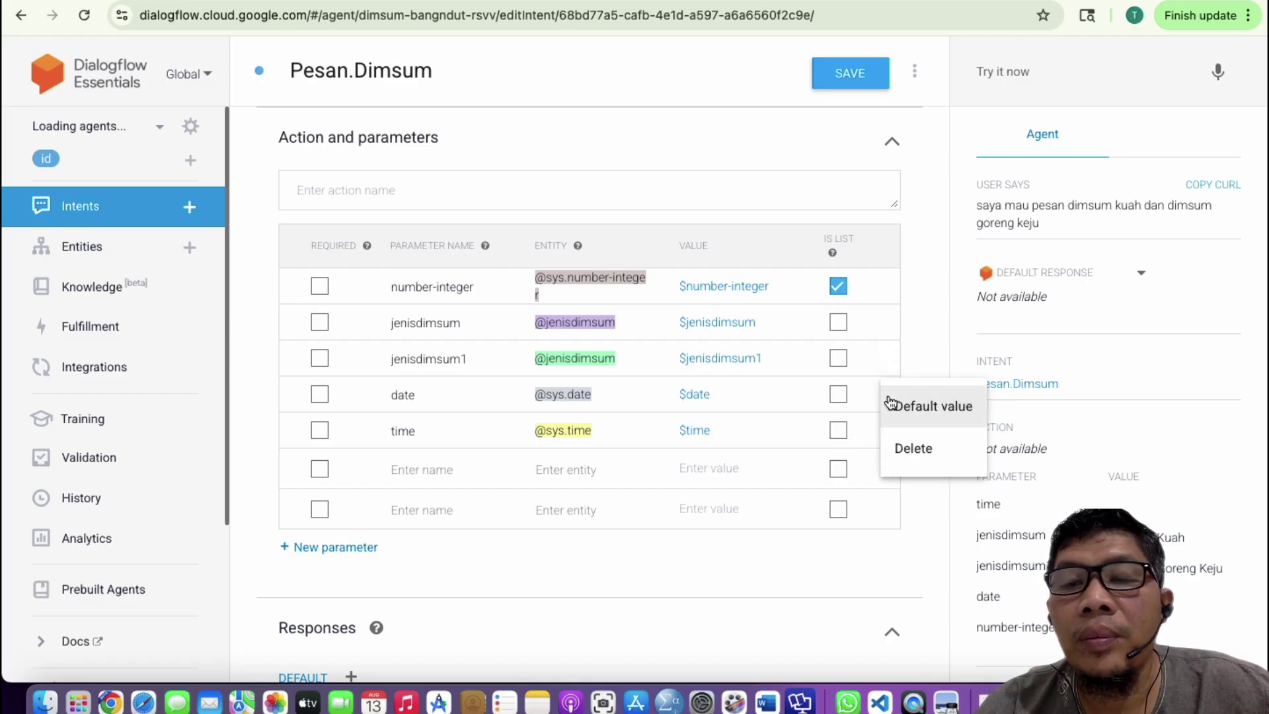
left_click(923, 407)
left_click(348, 390)
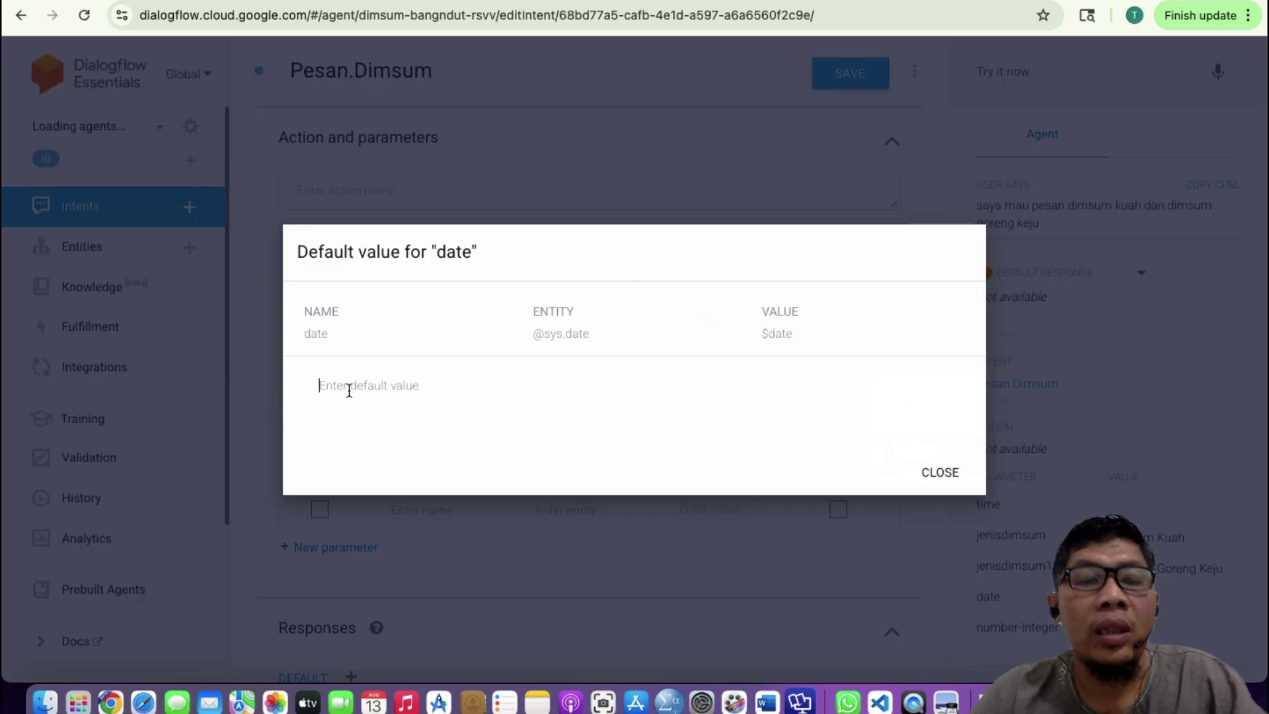
type("Untuk")
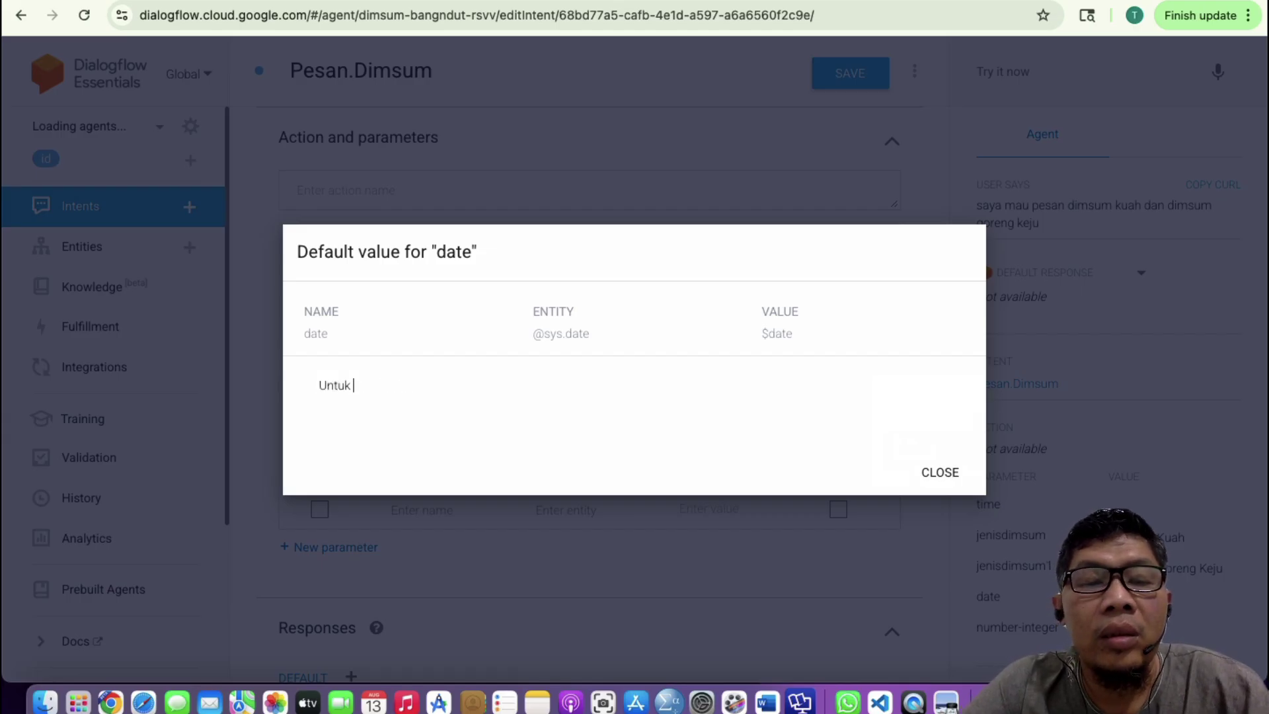
type(" dian")
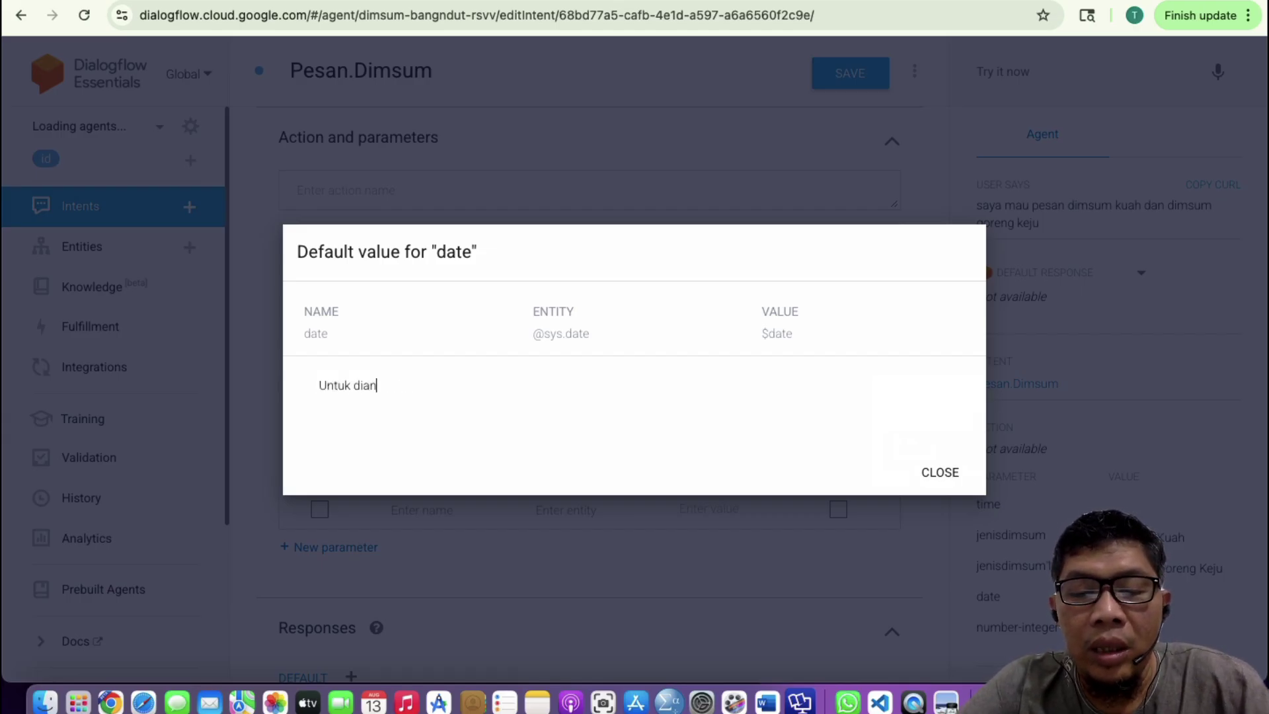
type("tar ha")
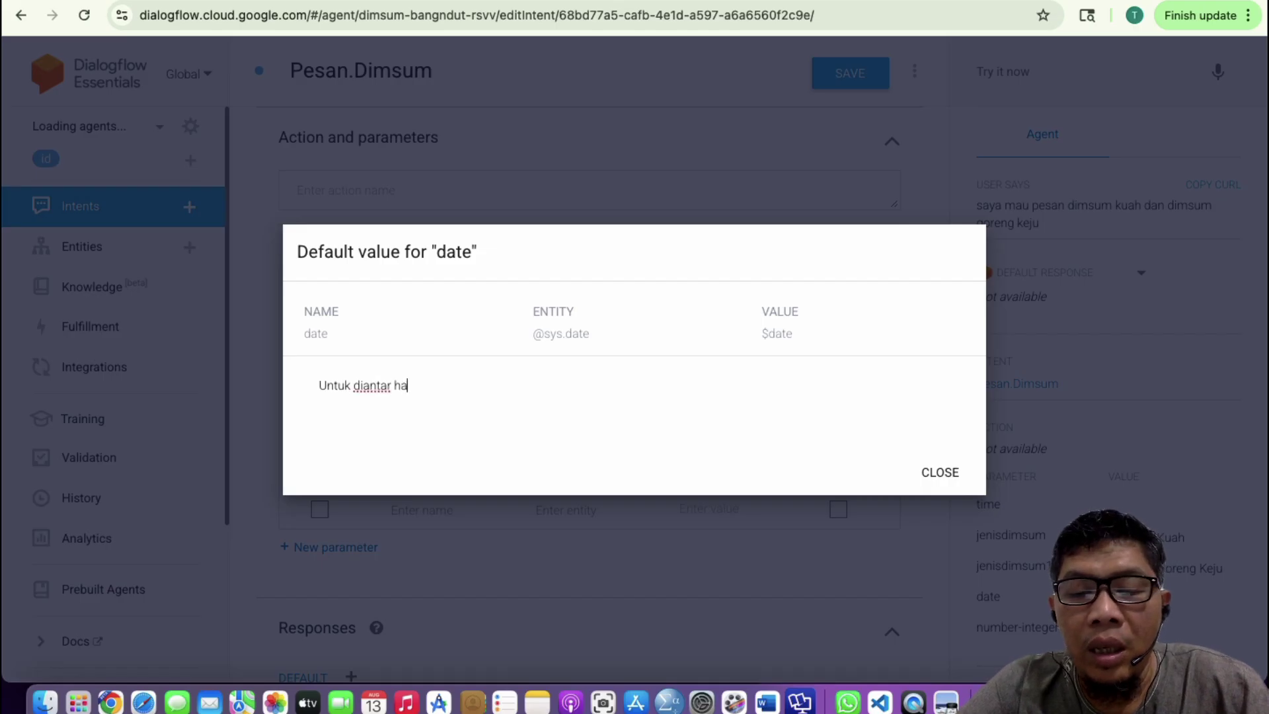
type("ri ")
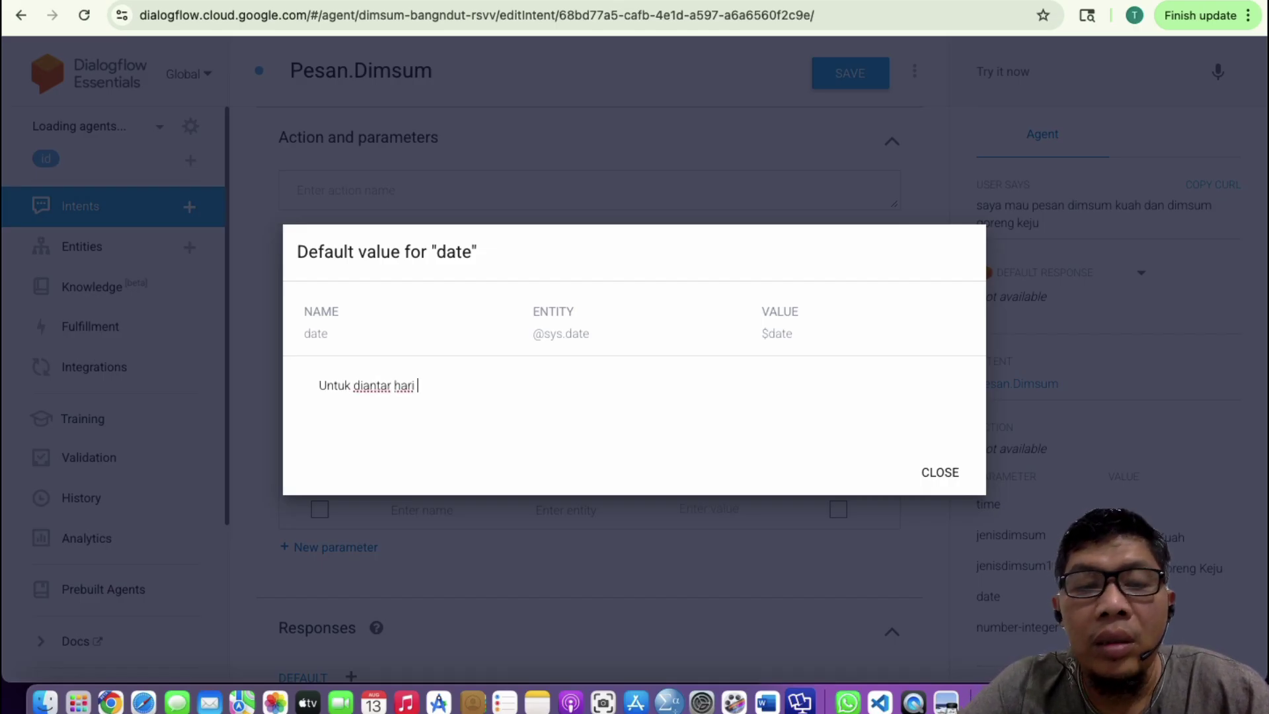
type("apa?")
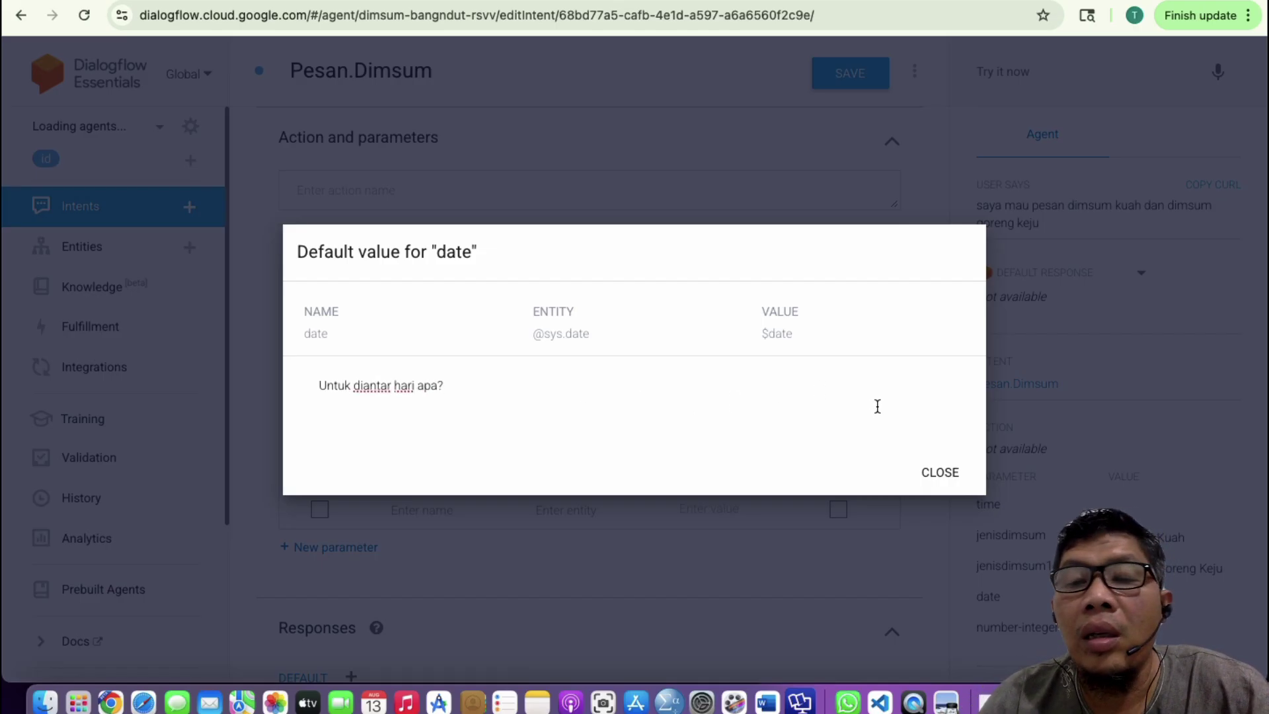
left_click(939, 473)
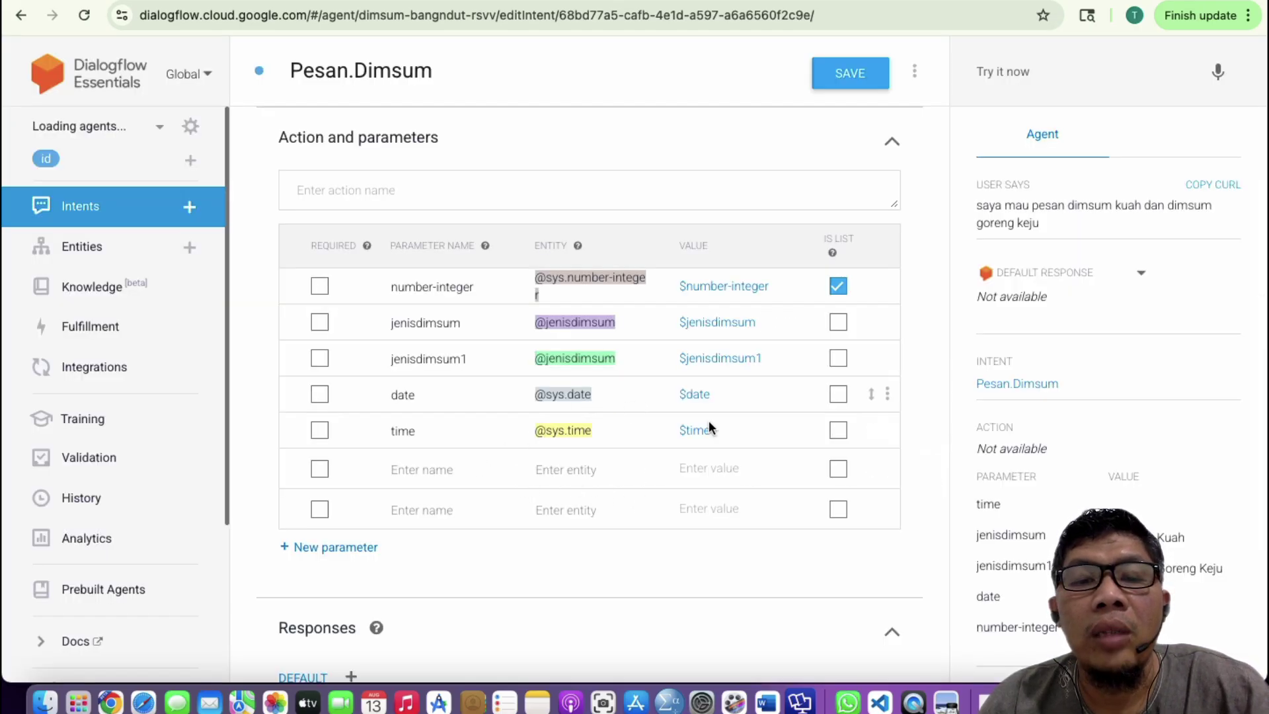
- Enter 'Mau diantar pukul berapa?' as the time parameter's default-value prompt, fixing a typo along the way
left_click(887, 431)
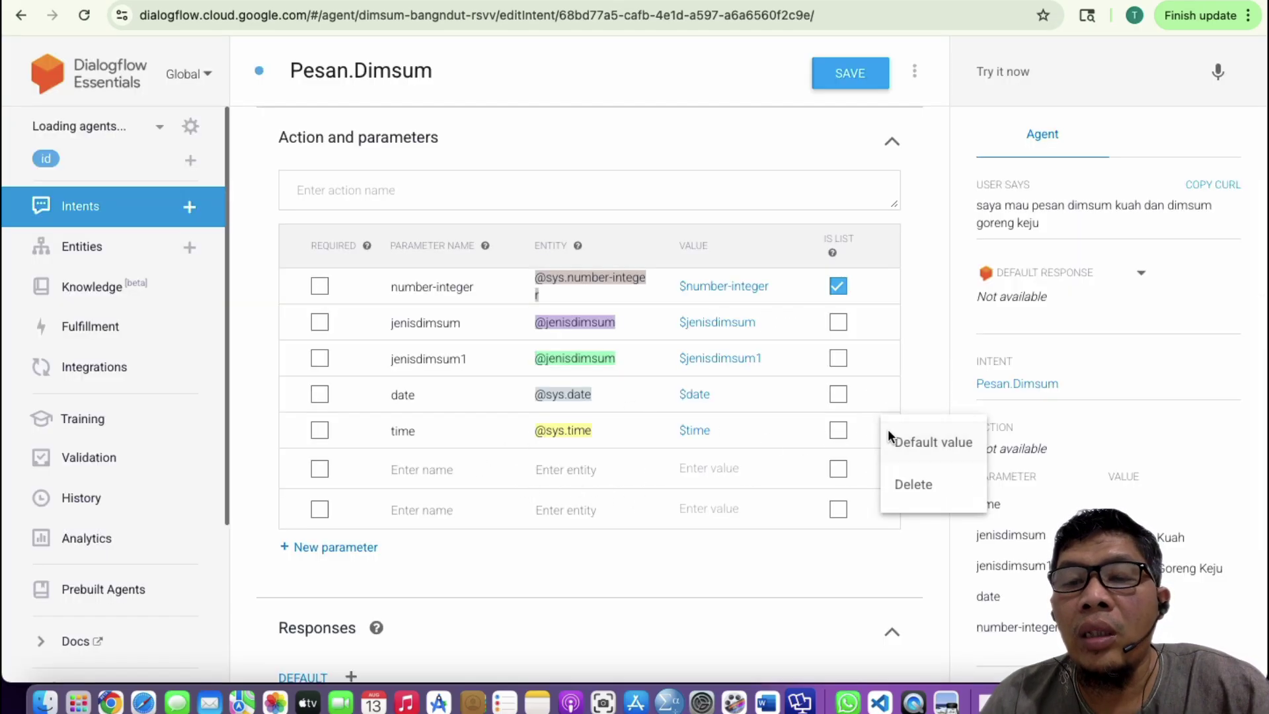
left_click(927, 444)
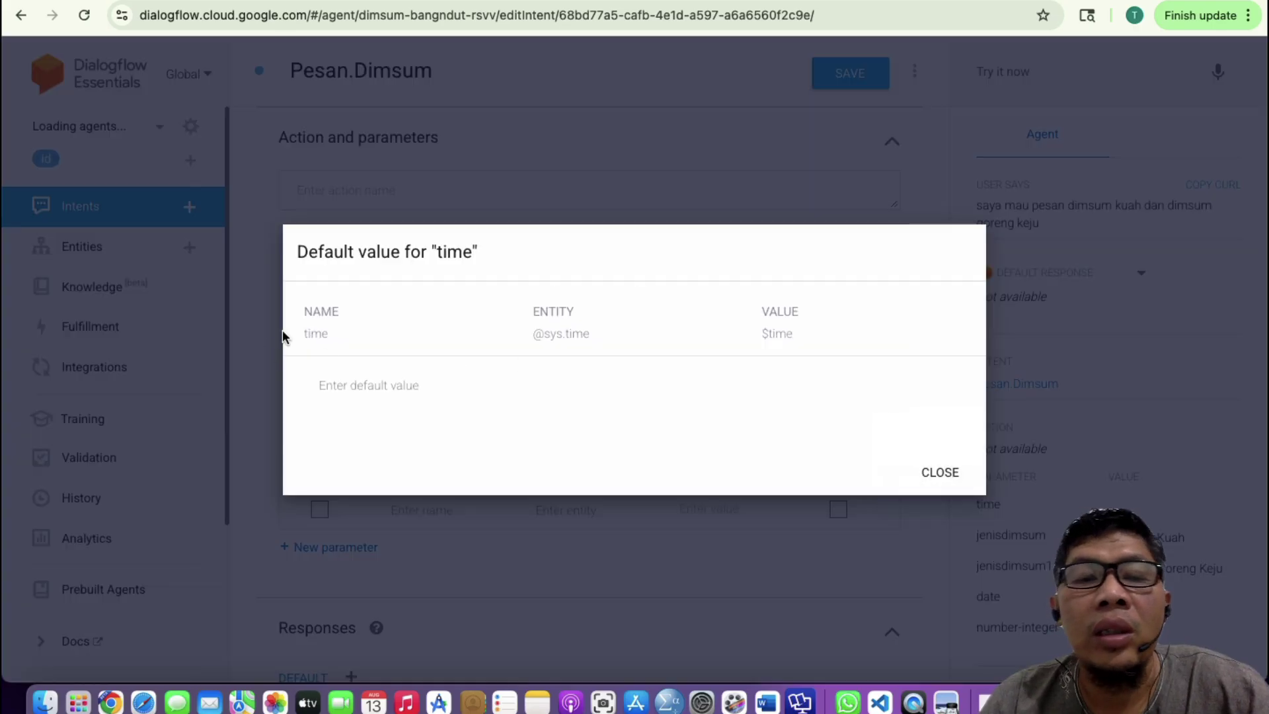
left_click(418, 390)
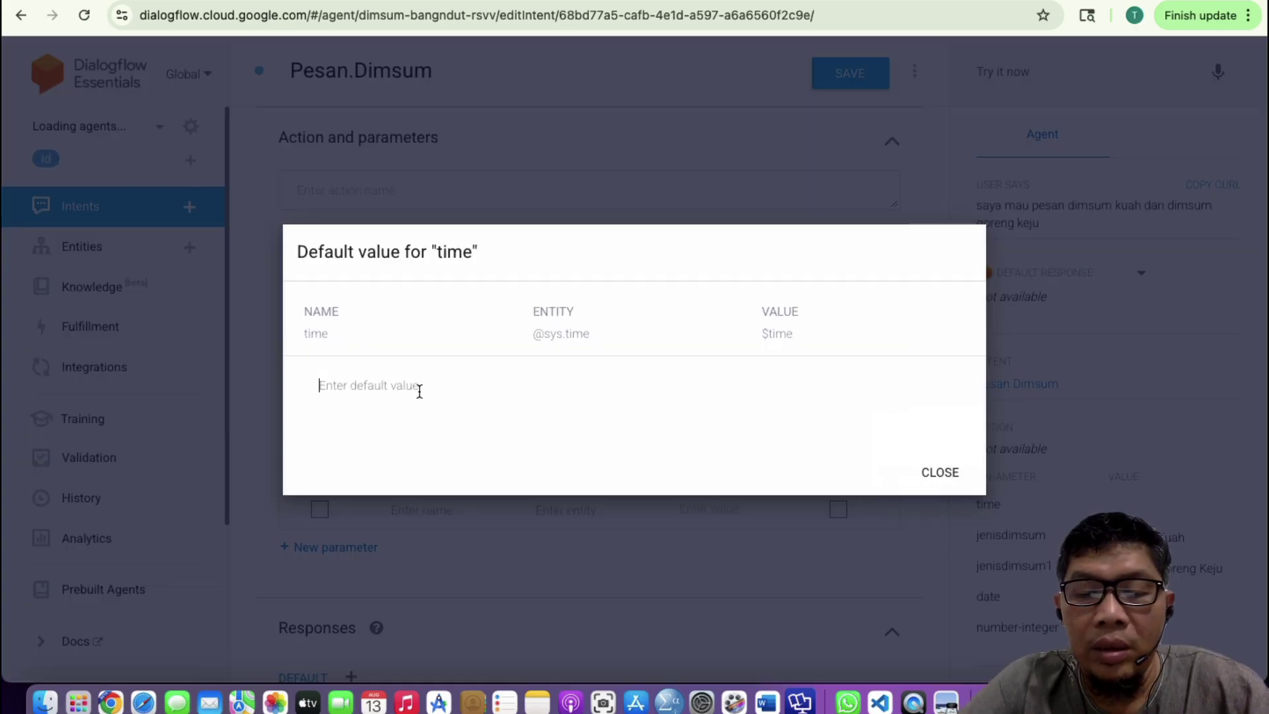
type("Mau diantar ")
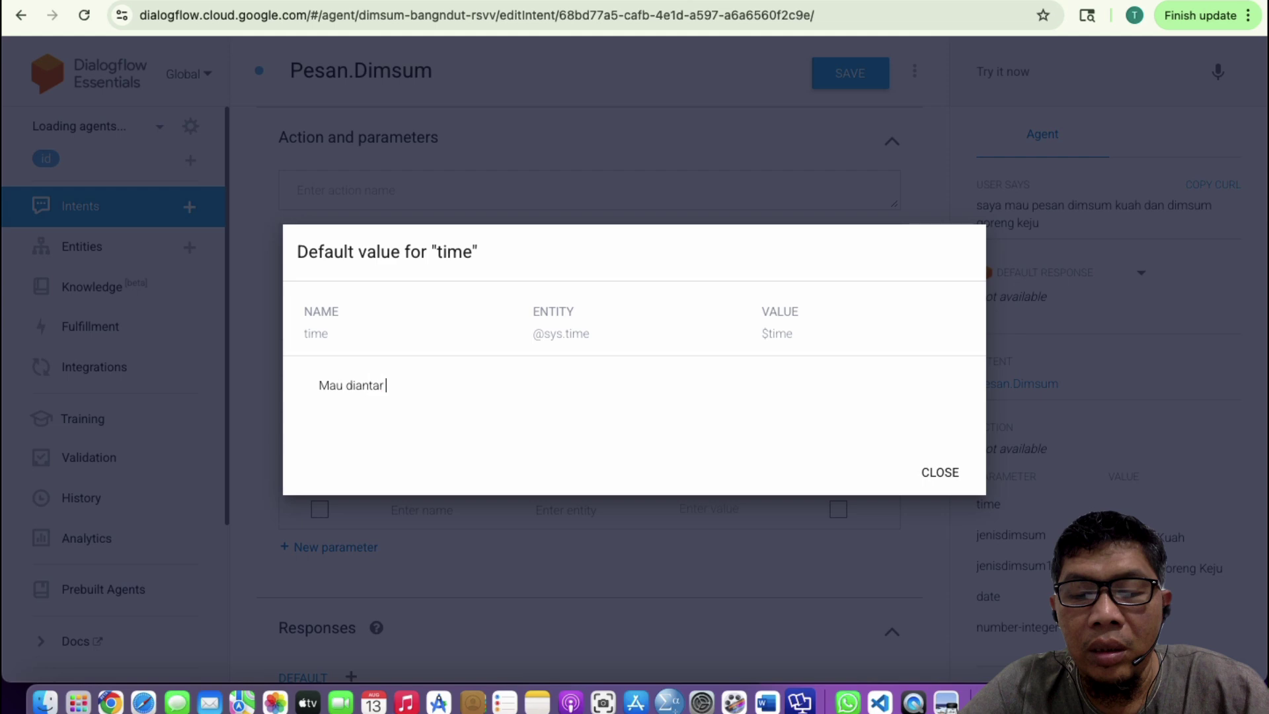
type("Jama")
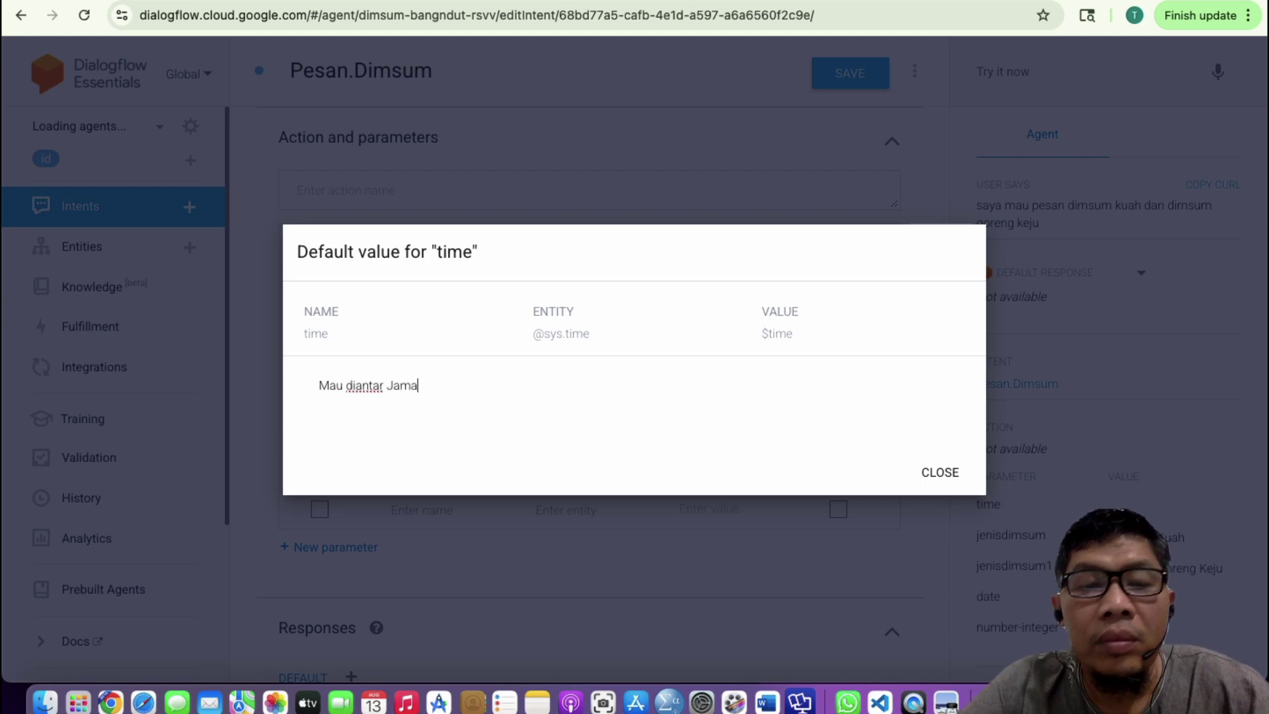
key("BackSpace")
key("BackSpace")
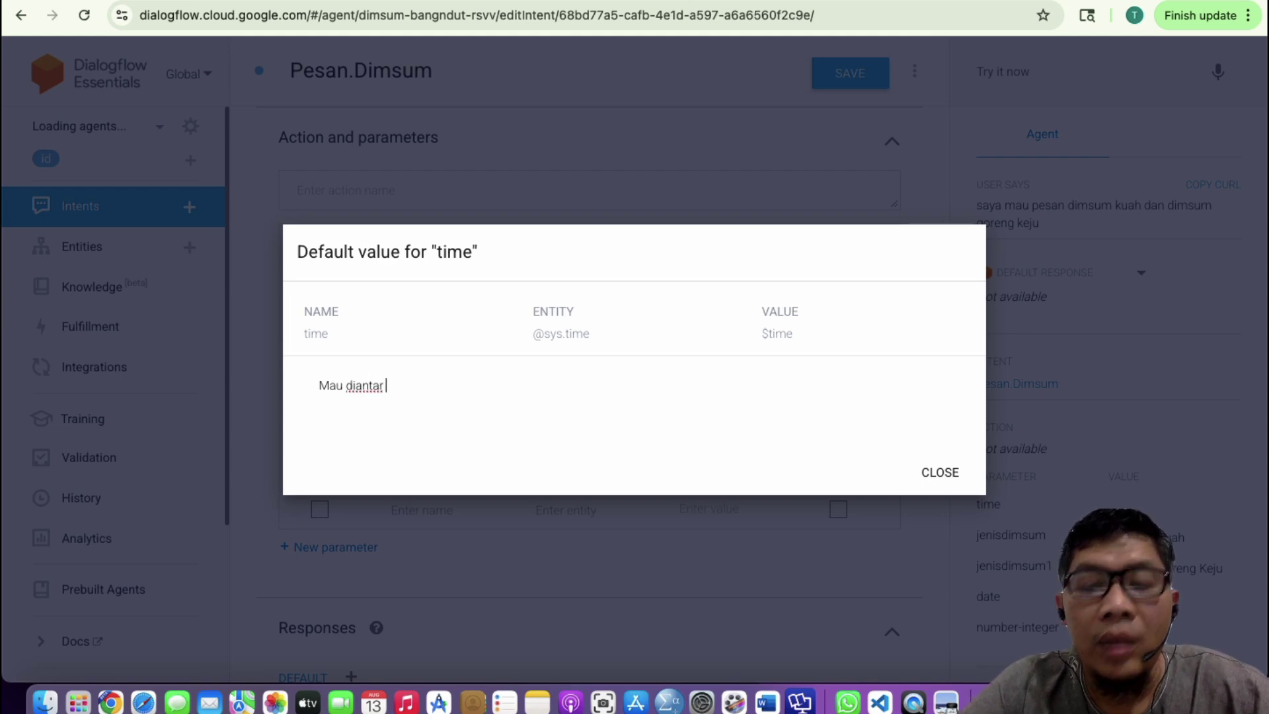
type("pukul be")
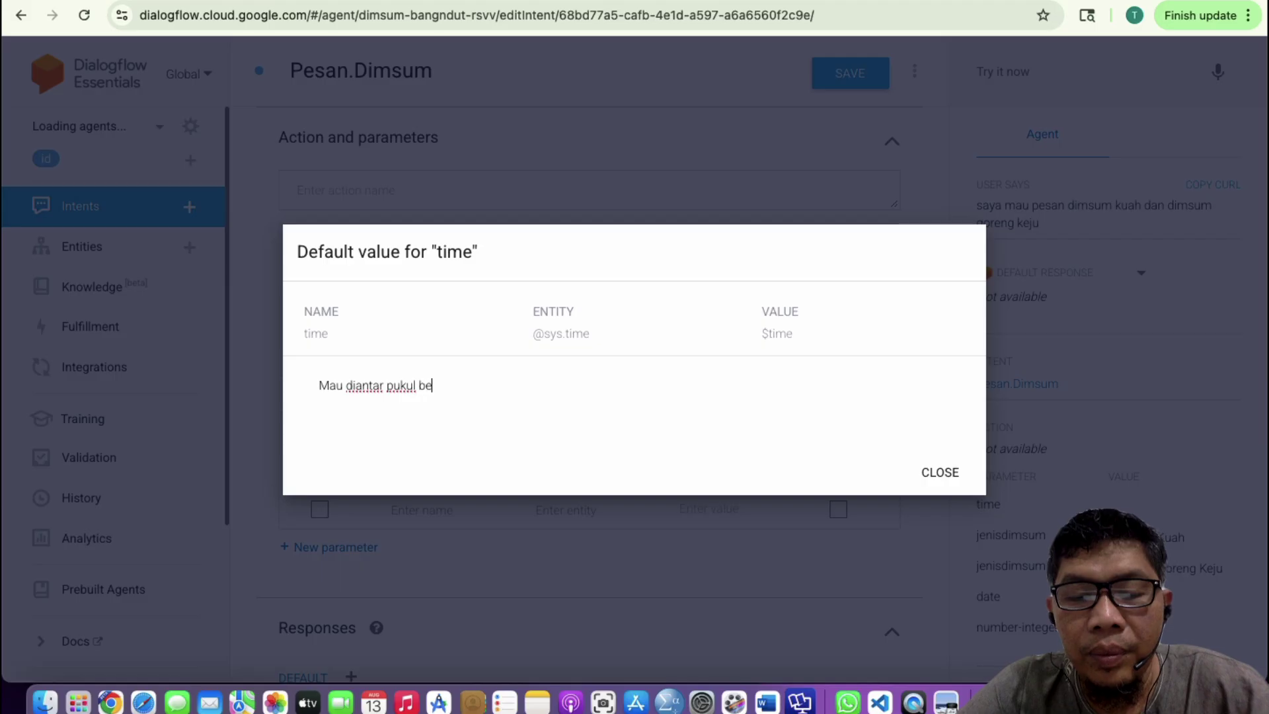
type("rapa?")
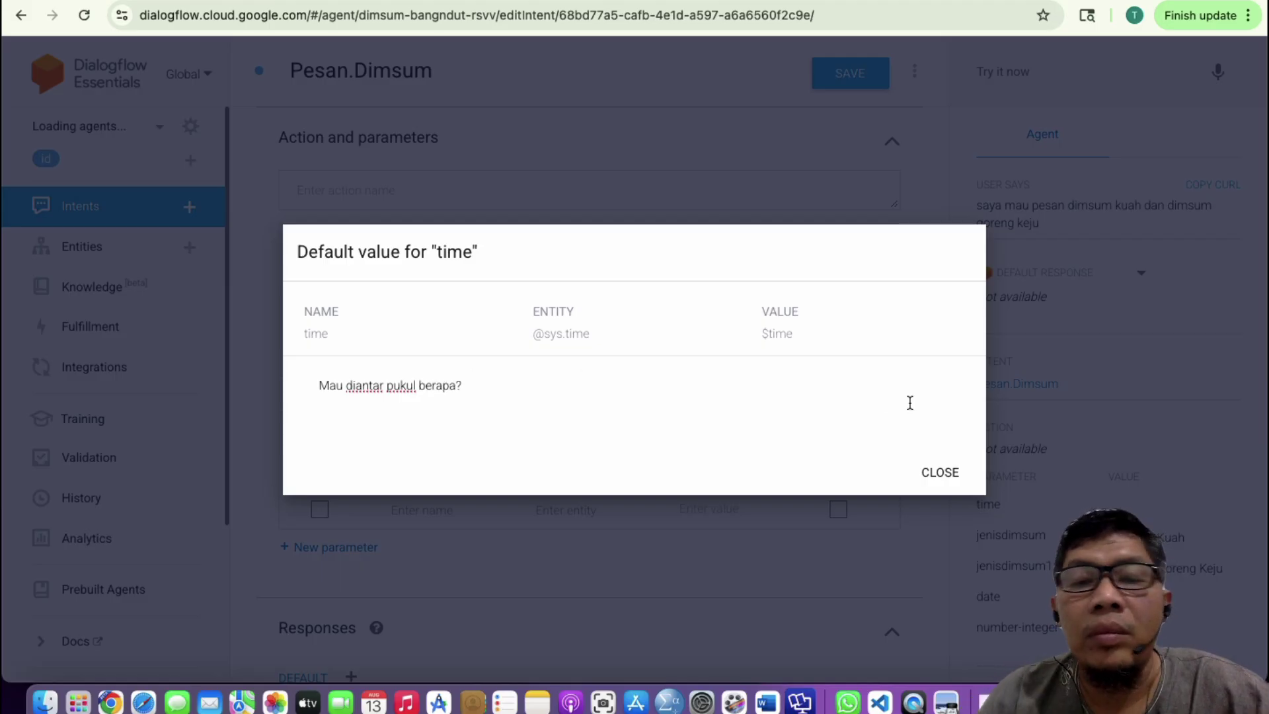
left_click(949, 478)
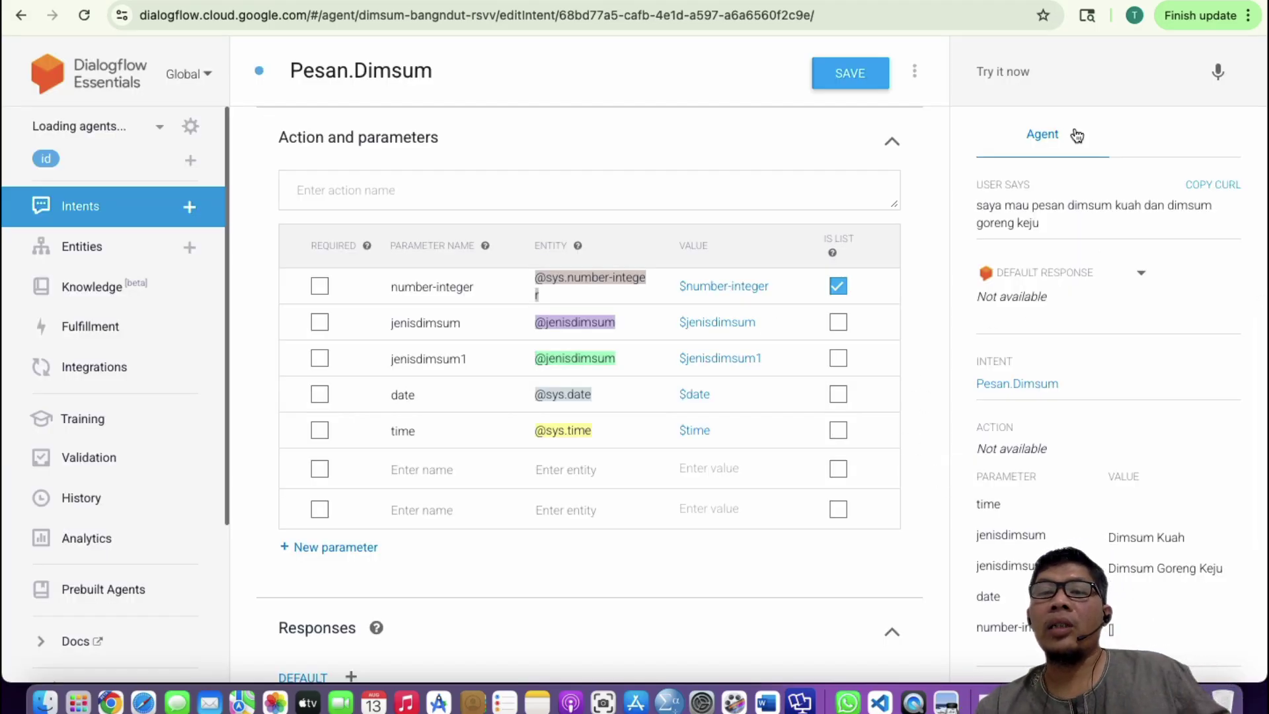
- Save Pesan.Dimsum and resend the dimsum kuah and goreng keju order phrase in Try it now
left_click(1025, 72)
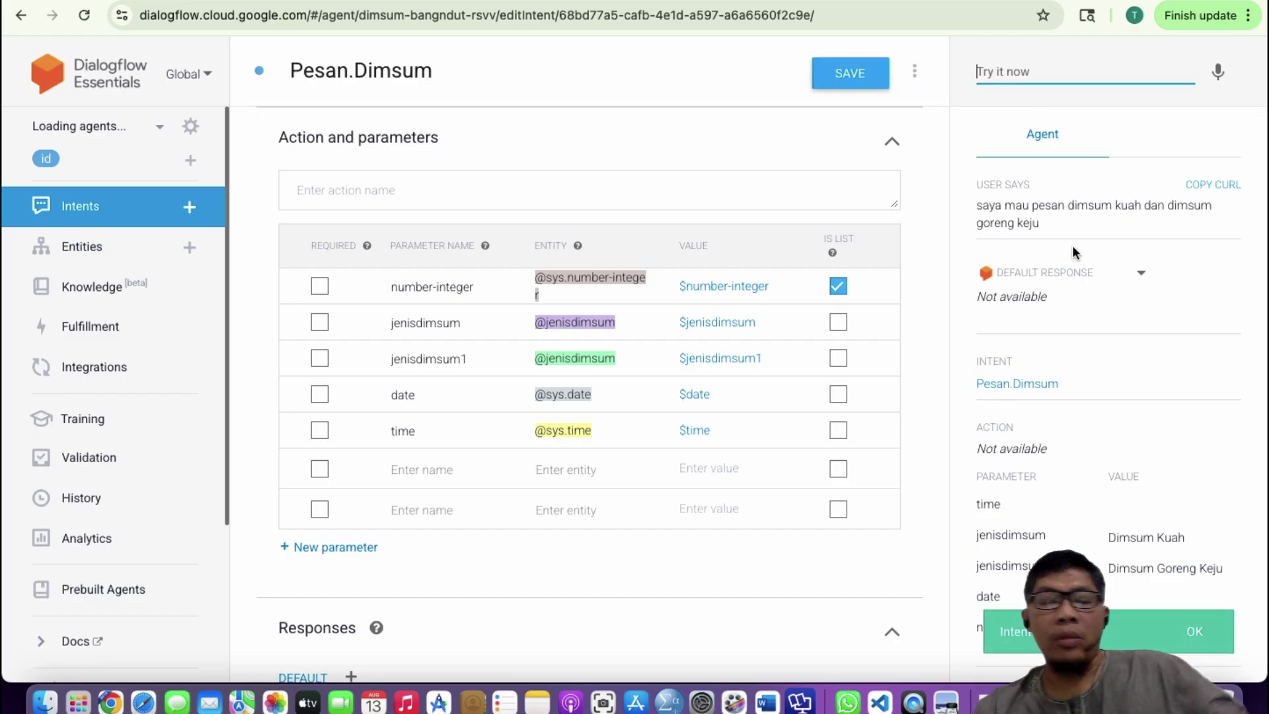
type("saya mau pesan dimsum kuah dan dimsum goreng keju")
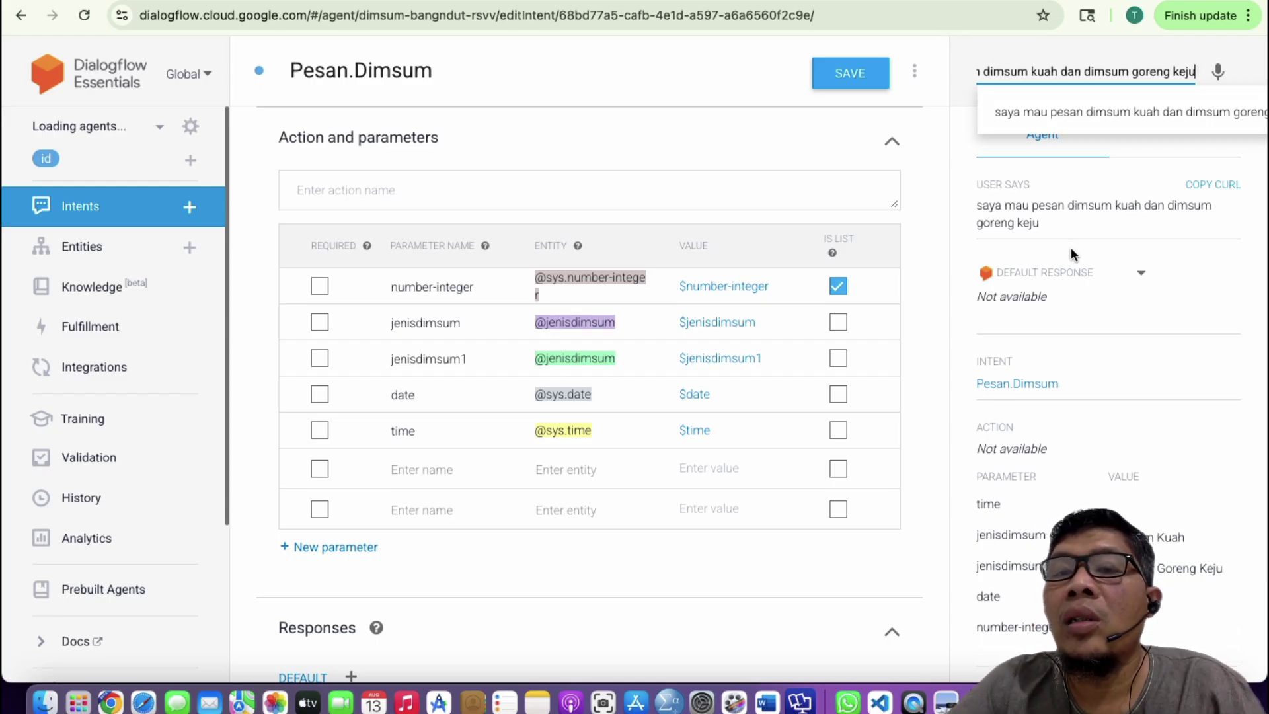
key("Return")
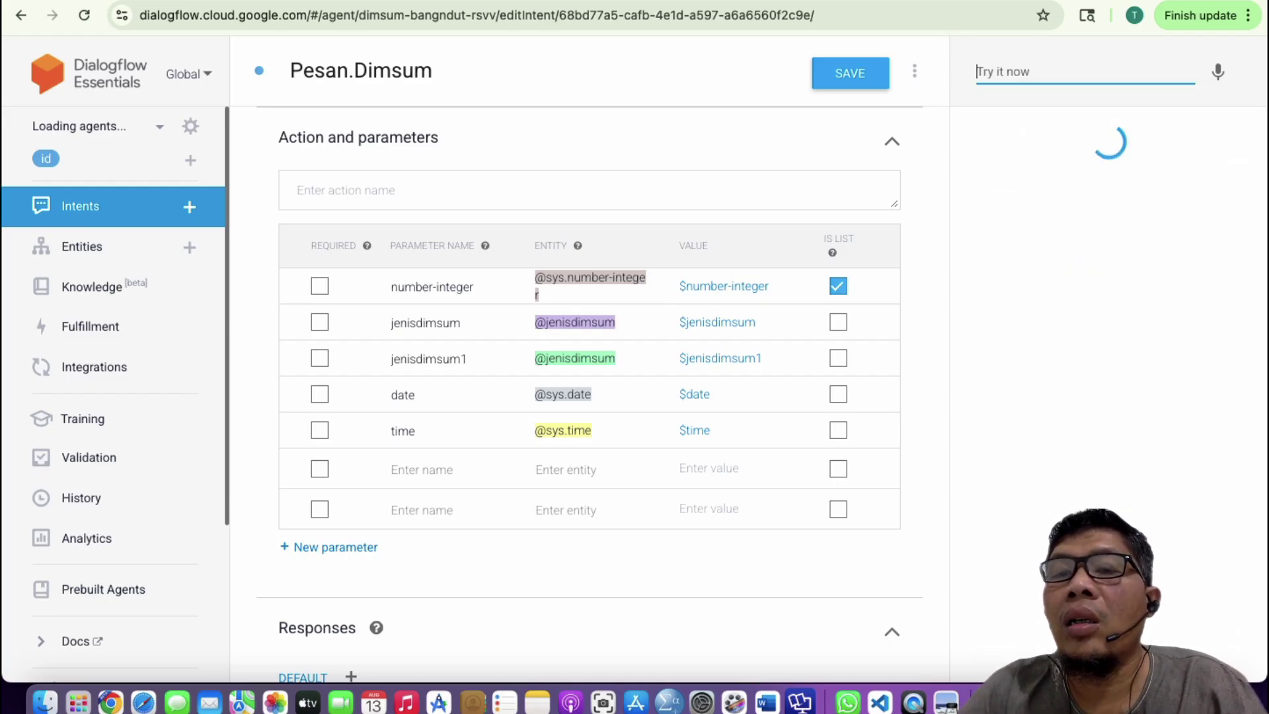
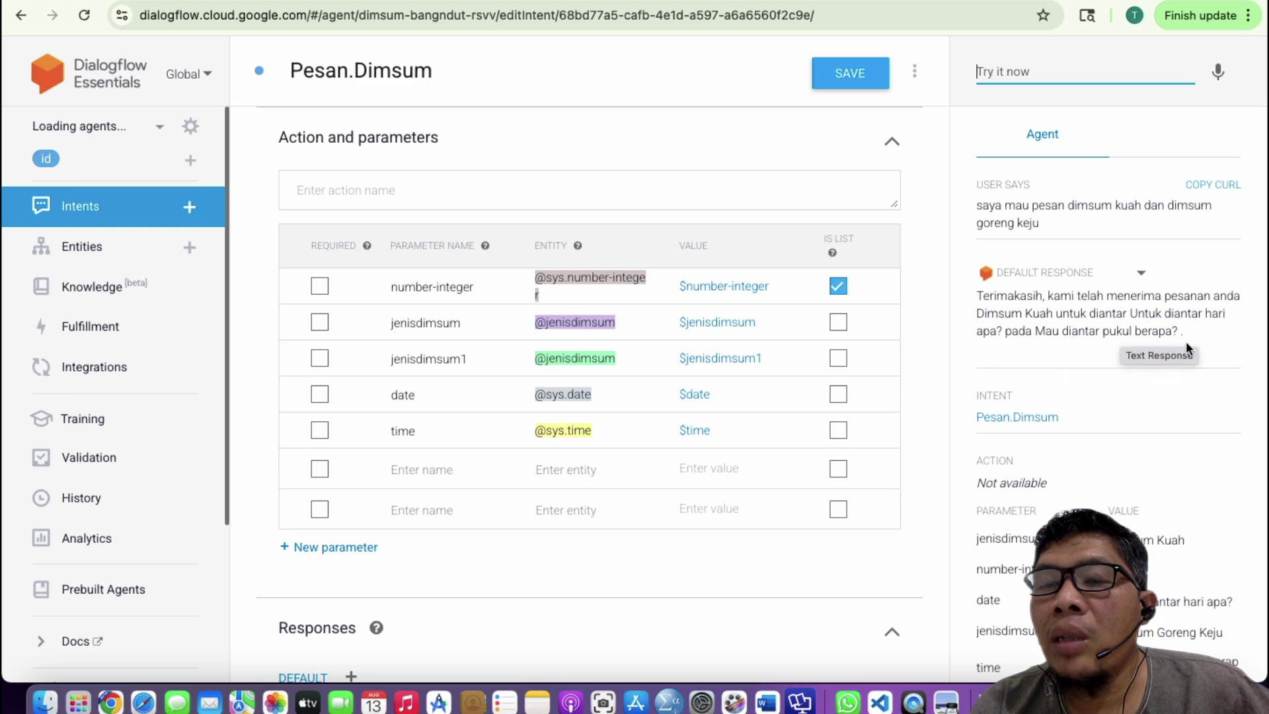
- Mark jenisdimsum and date as required parameters
scroll(710, 385, "down", 5)
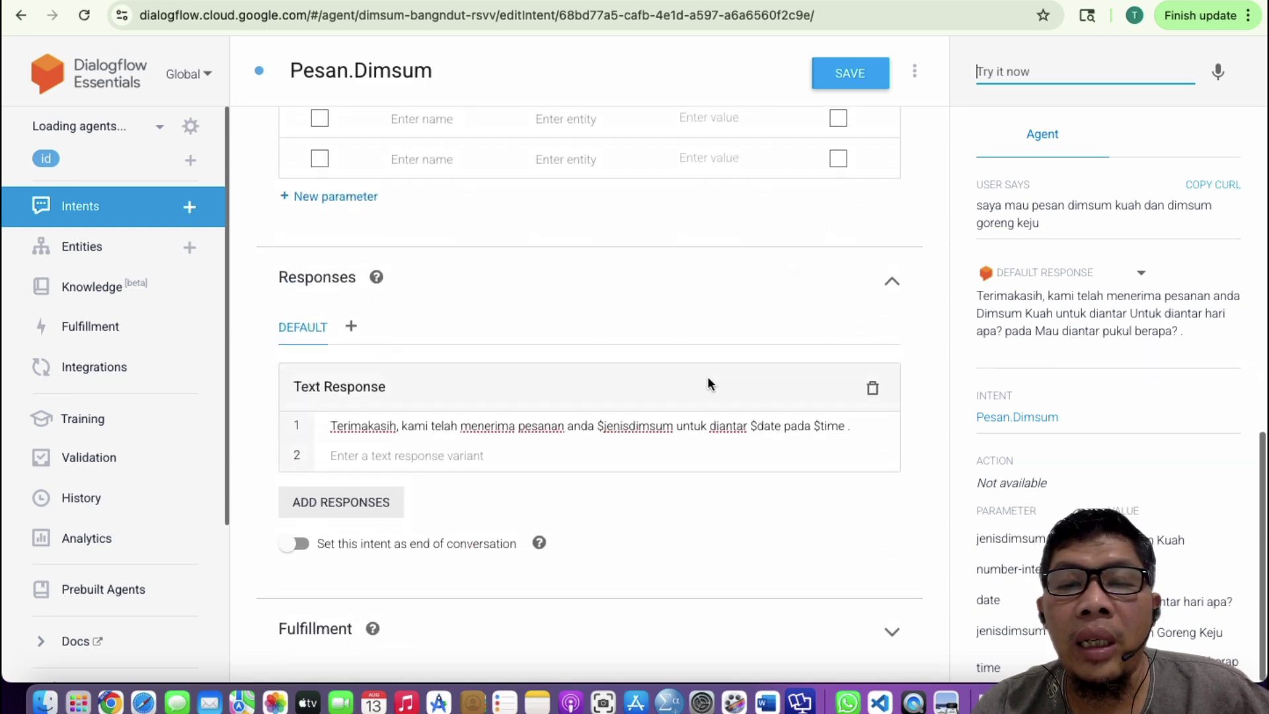
scroll(727, 463, "up", 4)
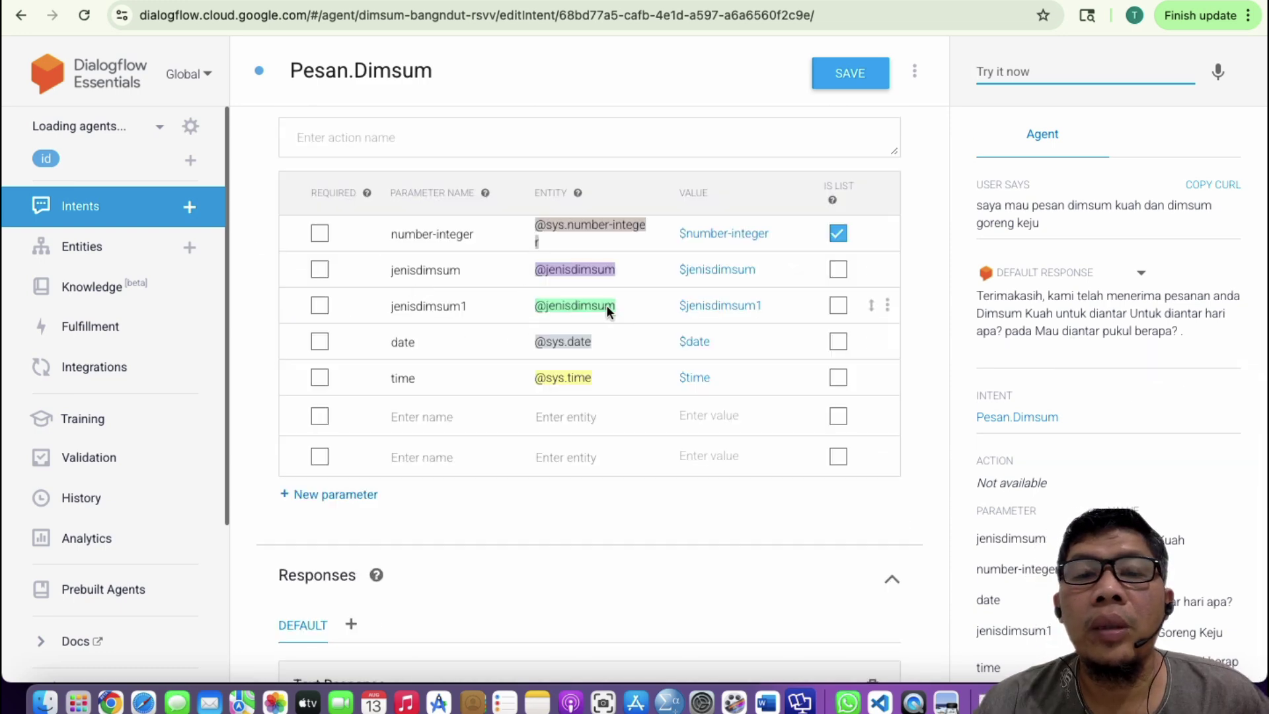
left_click(320, 271)
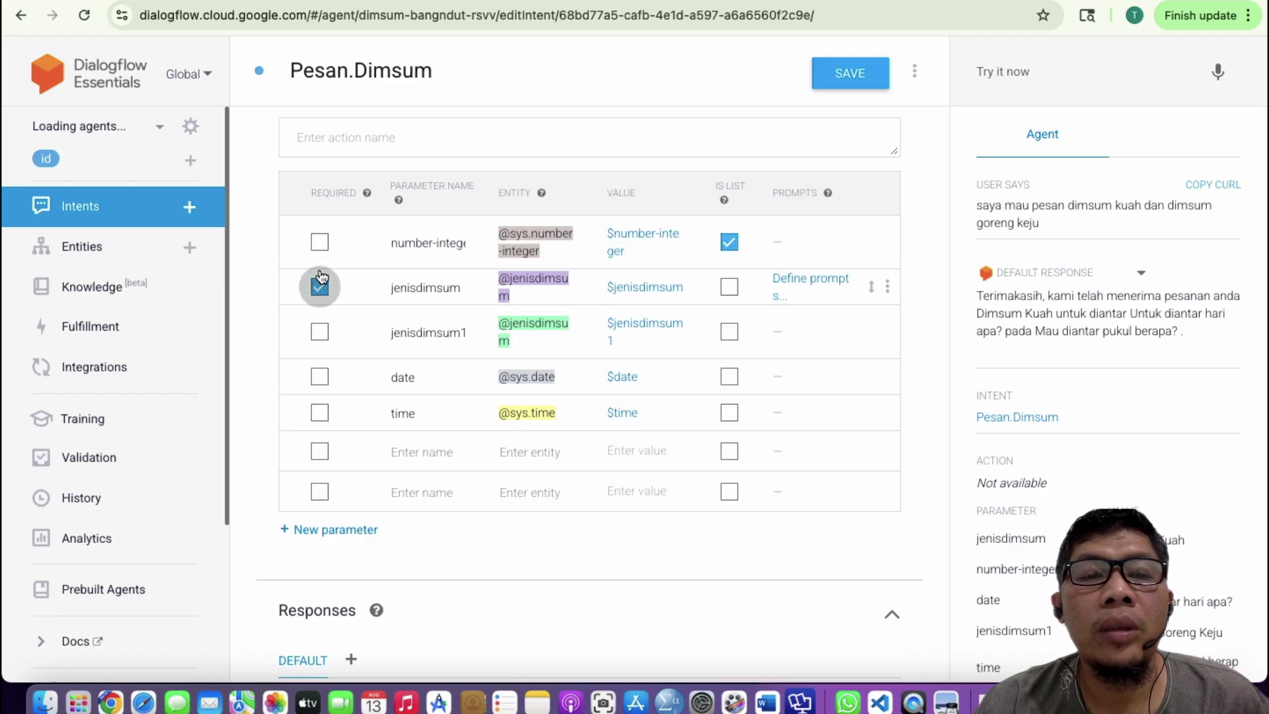
left_click(320, 378)
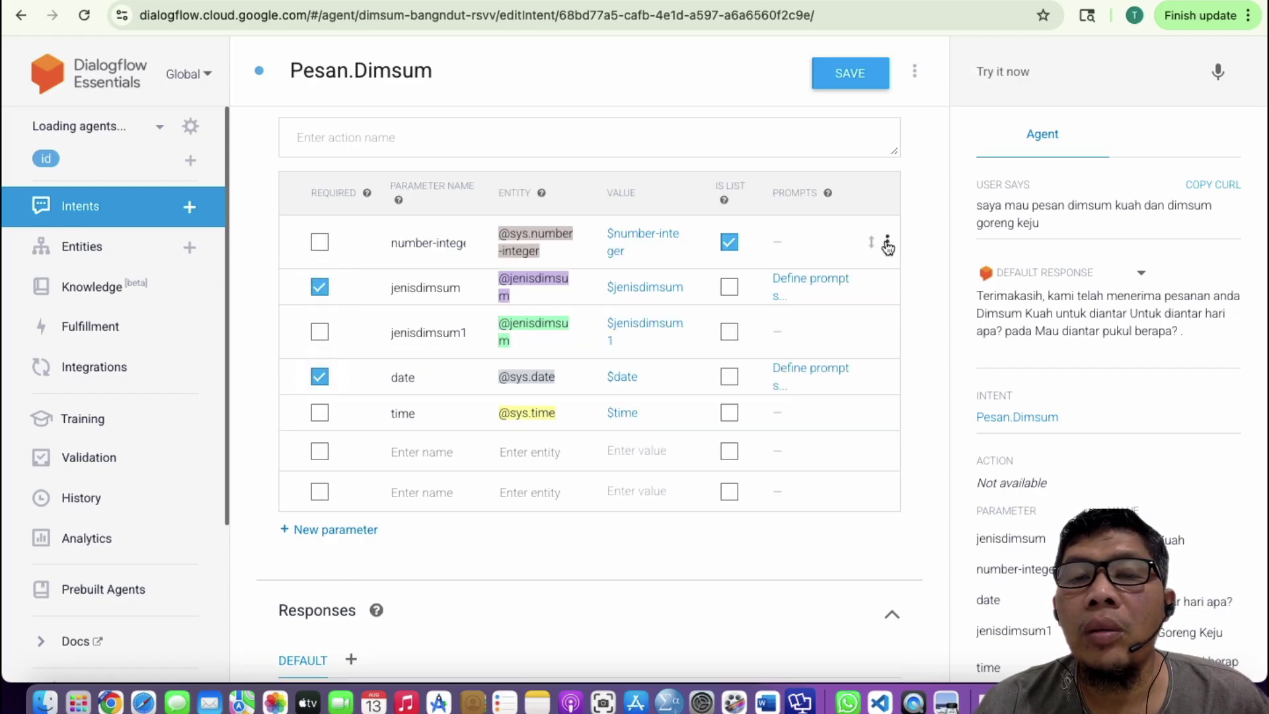
- Delete the number-integer parameter from Pesan.Dimsum
left_click(887, 244)
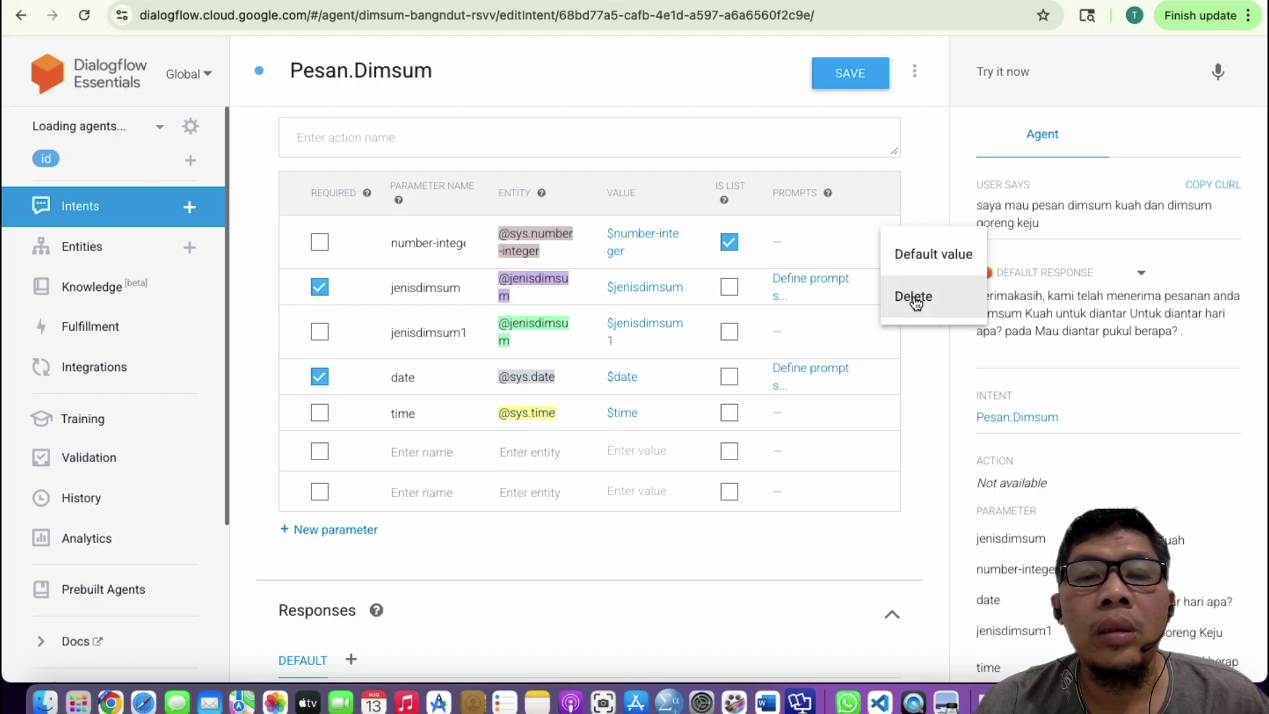
left_click(914, 301)
left_click(818, 441)
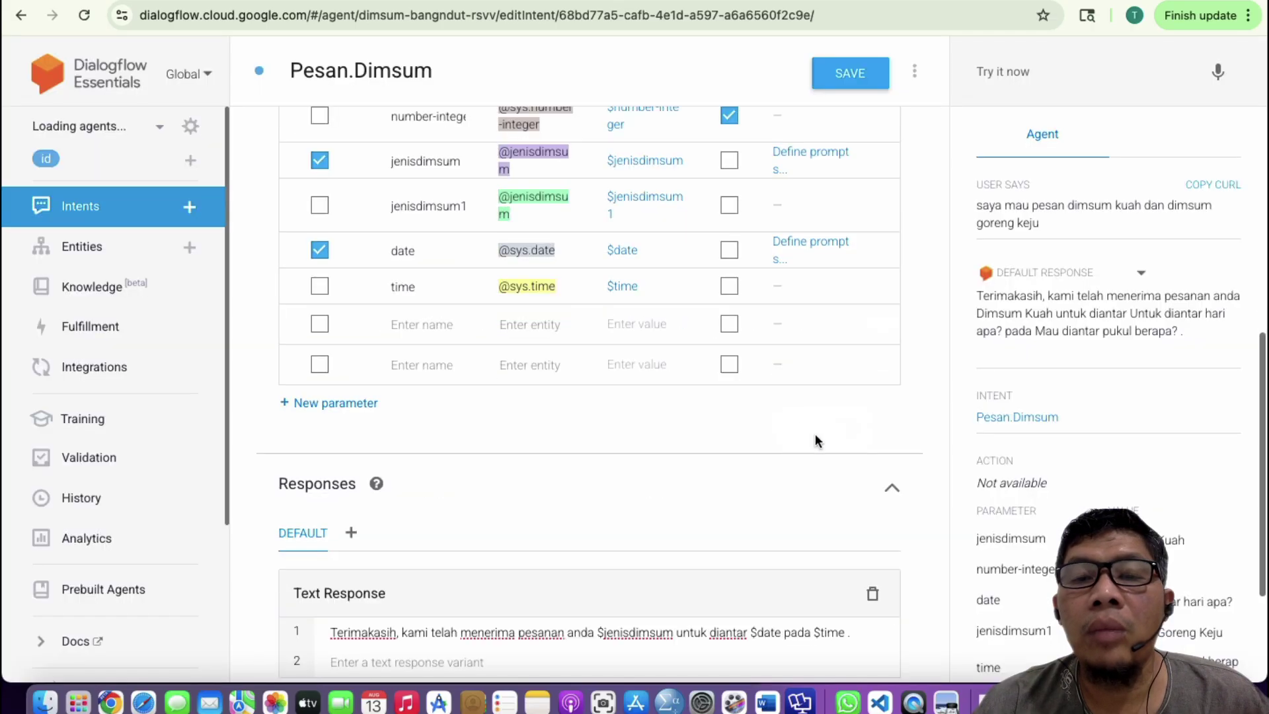
scroll(590, 257, "up", 3)
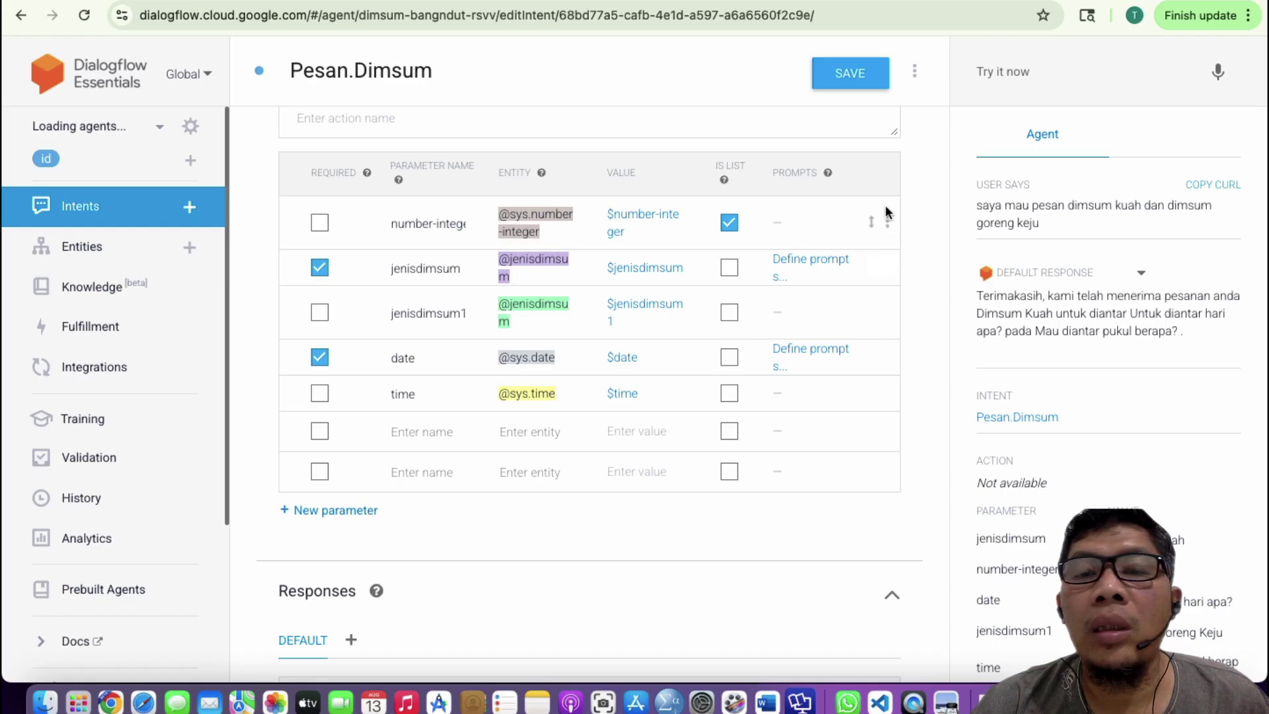
left_click(887, 218)
left_click(922, 278)
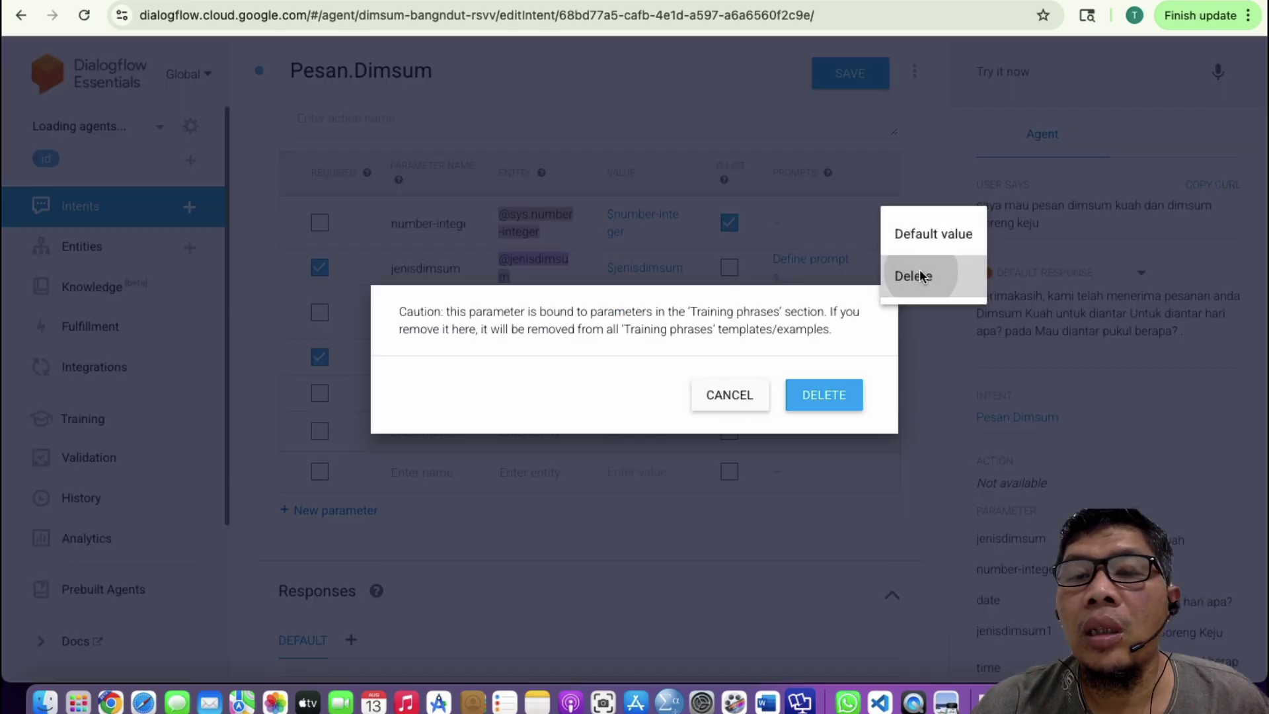
left_click(820, 428)
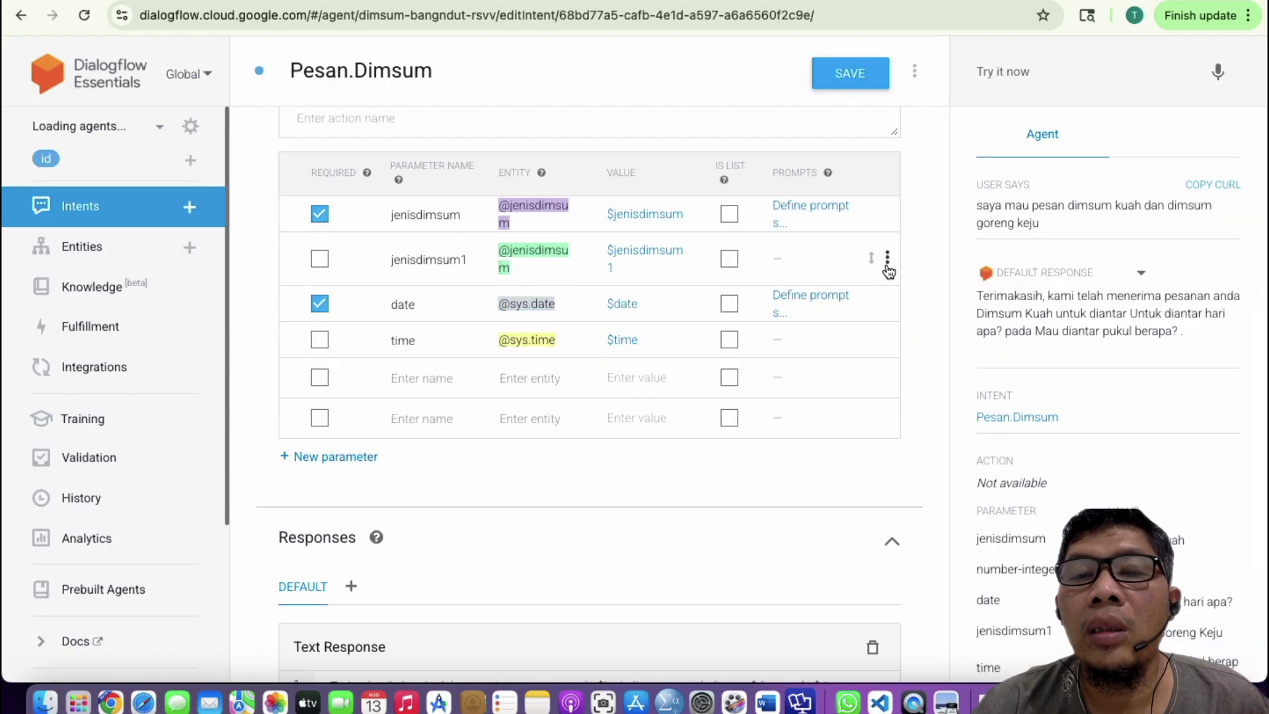
- Delete jenisdimsum1, mark time as required, and remove the extra empty parameter row
left_click(887, 259)
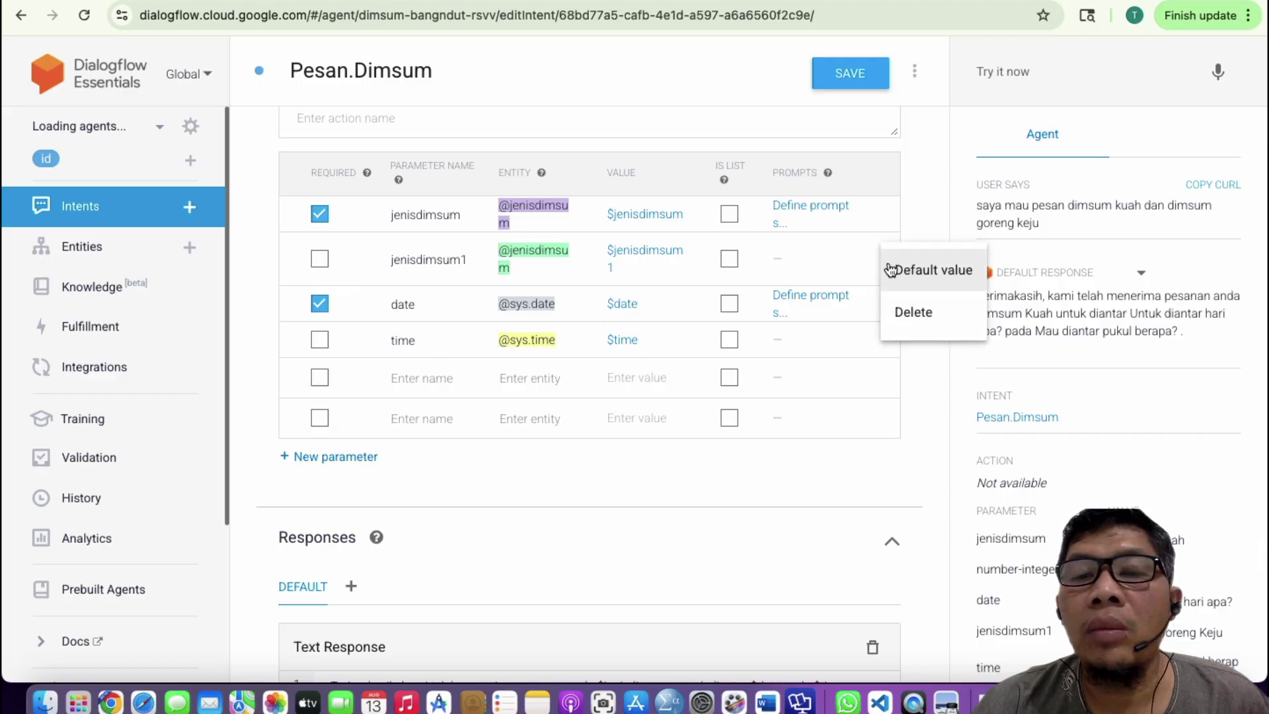
left_click(907, 309)
left_click(819, 425)
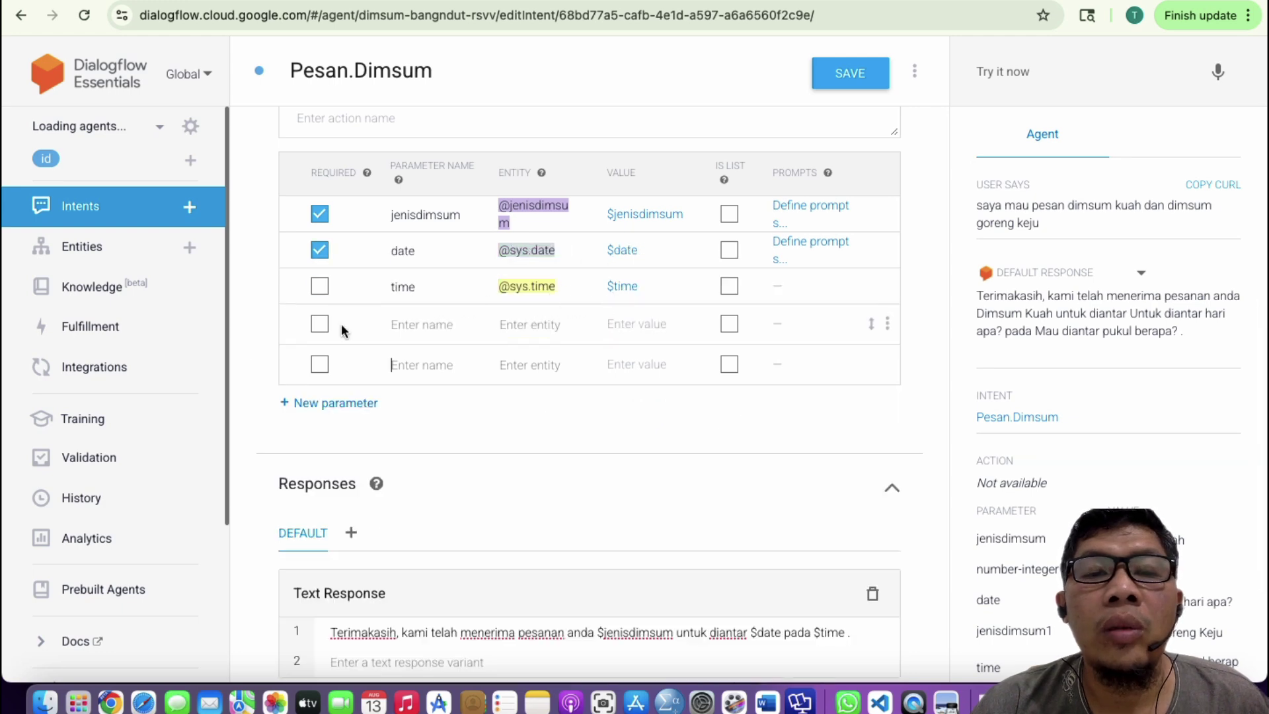
left_click(319, 285)
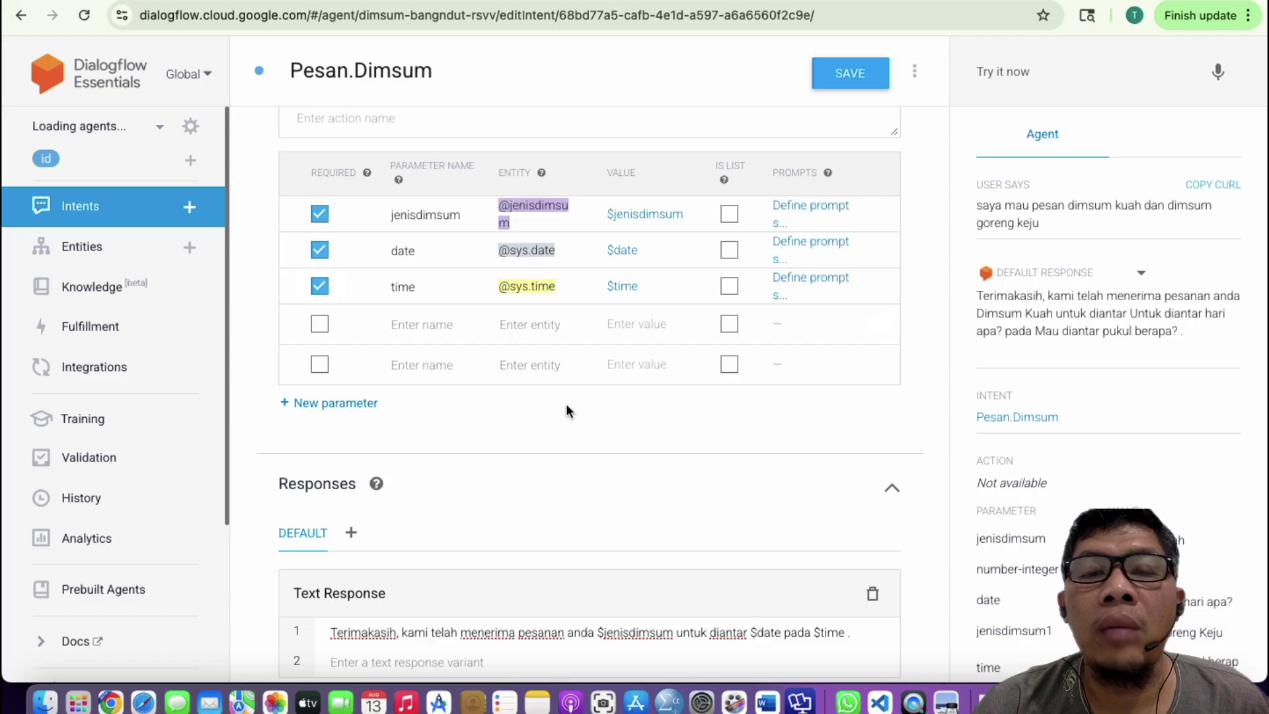
left_click(884, 327)
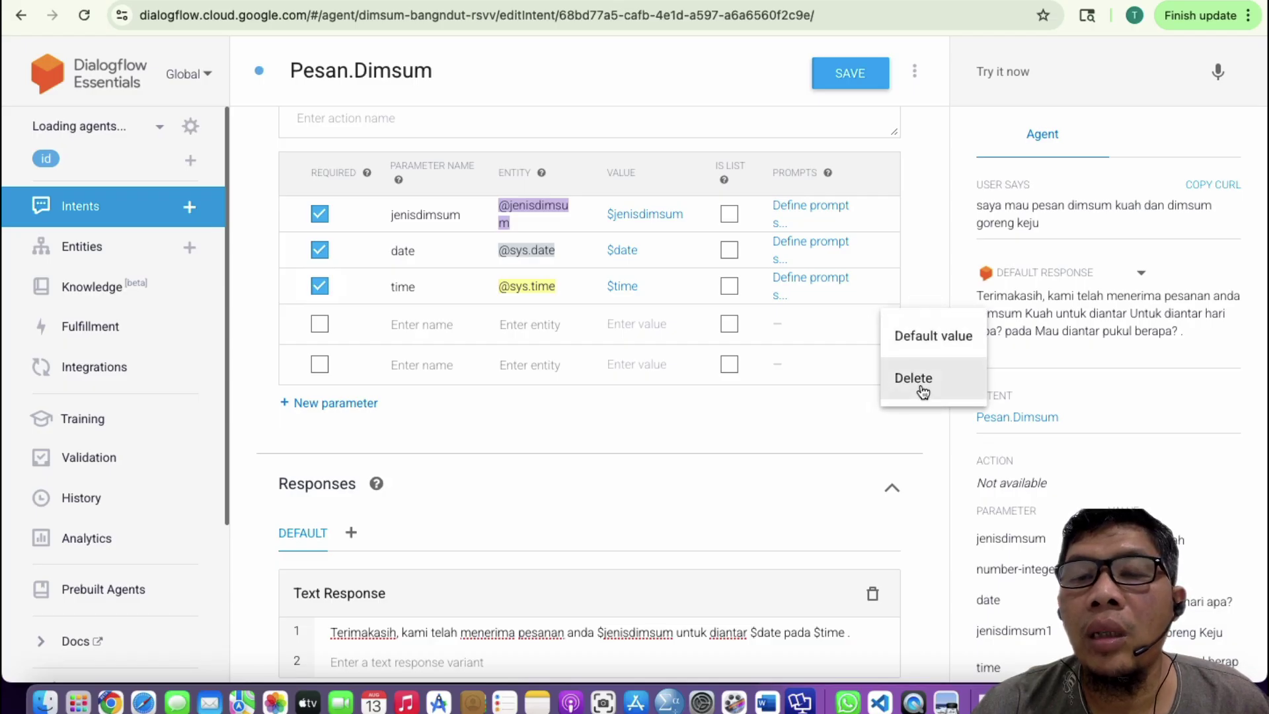
left_click(918, 383)
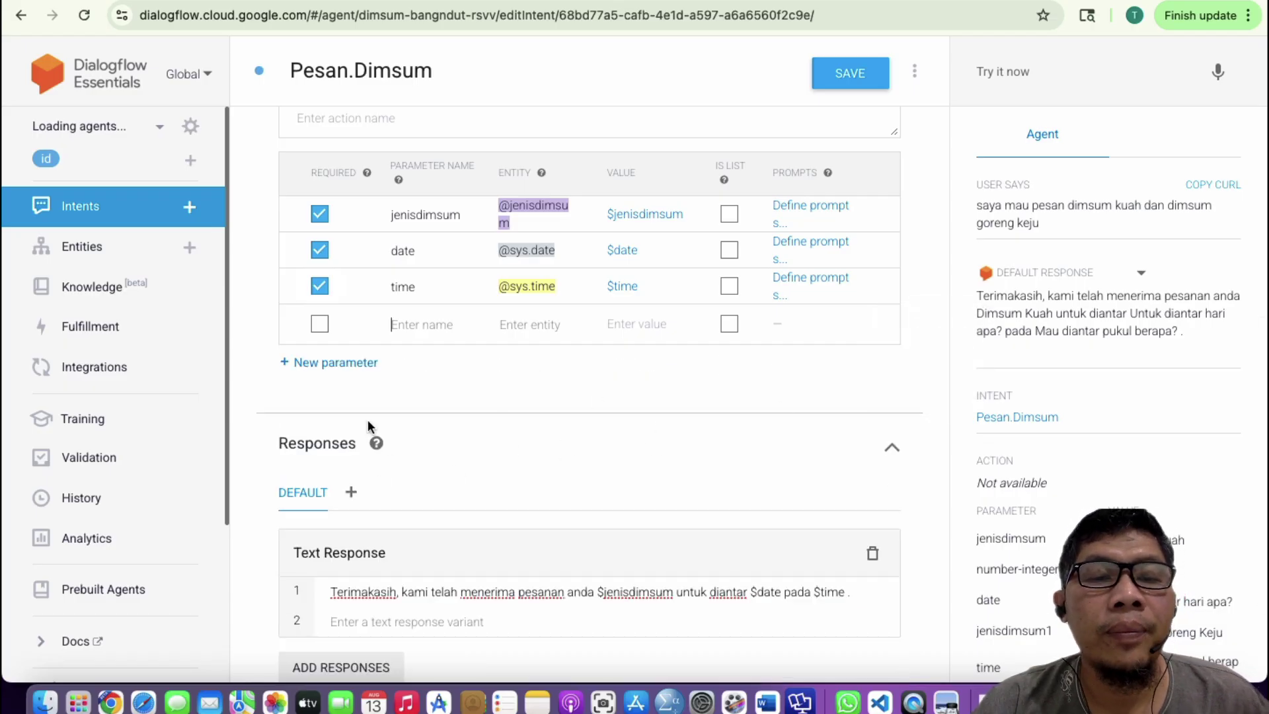
- Give jenisdimsum the prompt 'Mau pesan dimsum apa kak?', offering Dimsum Bakar, Dimsum Goreng Keju, and Dimsum Kuah
left_click(828, 213)
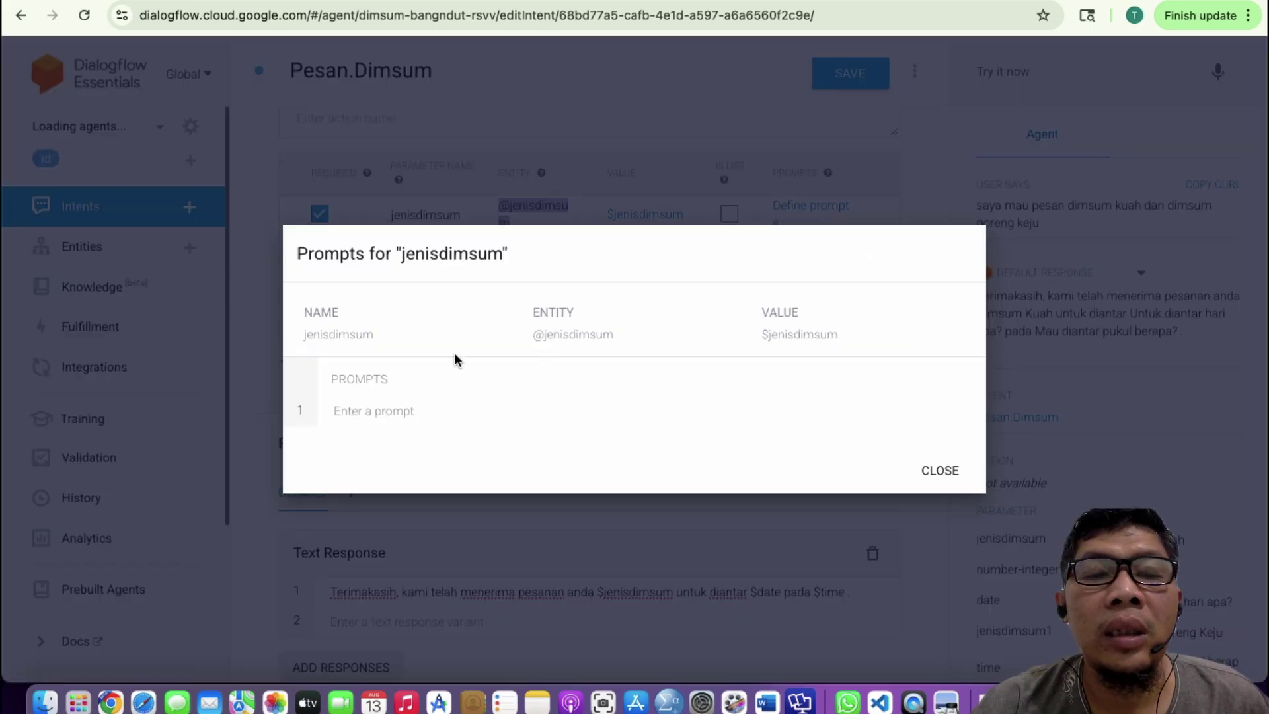
left_click(372, 406)
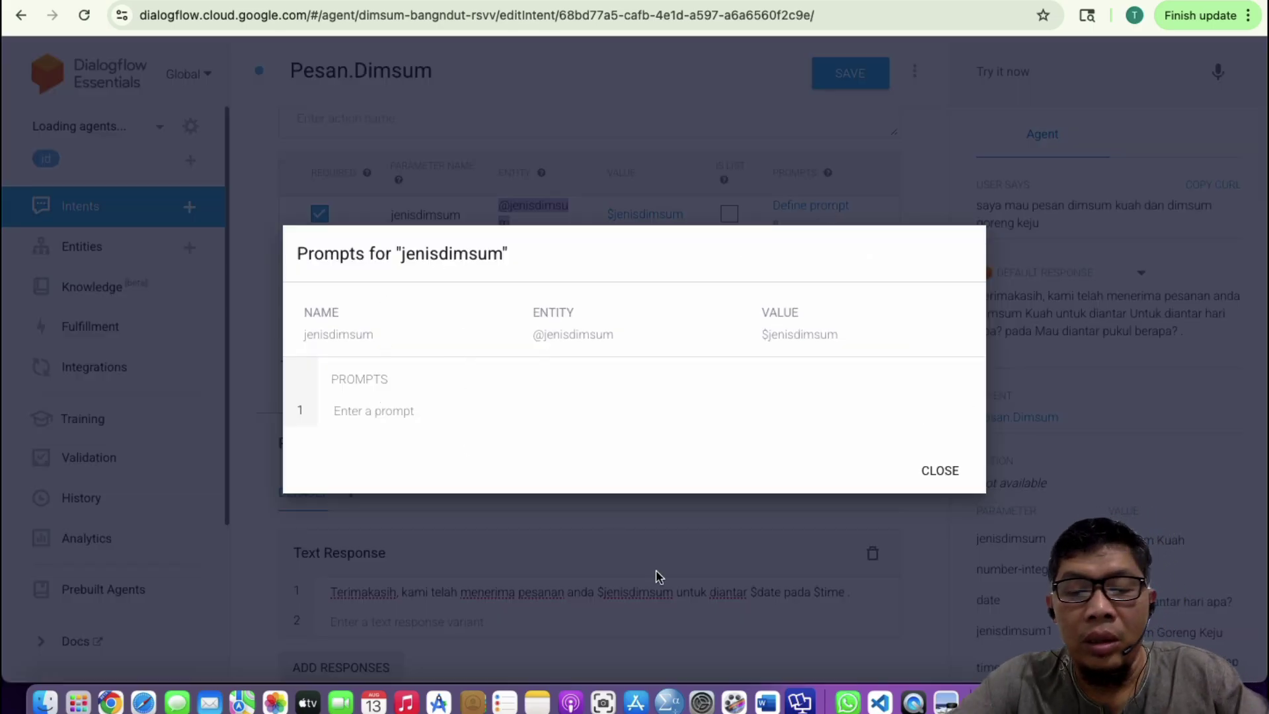
type("Mau")
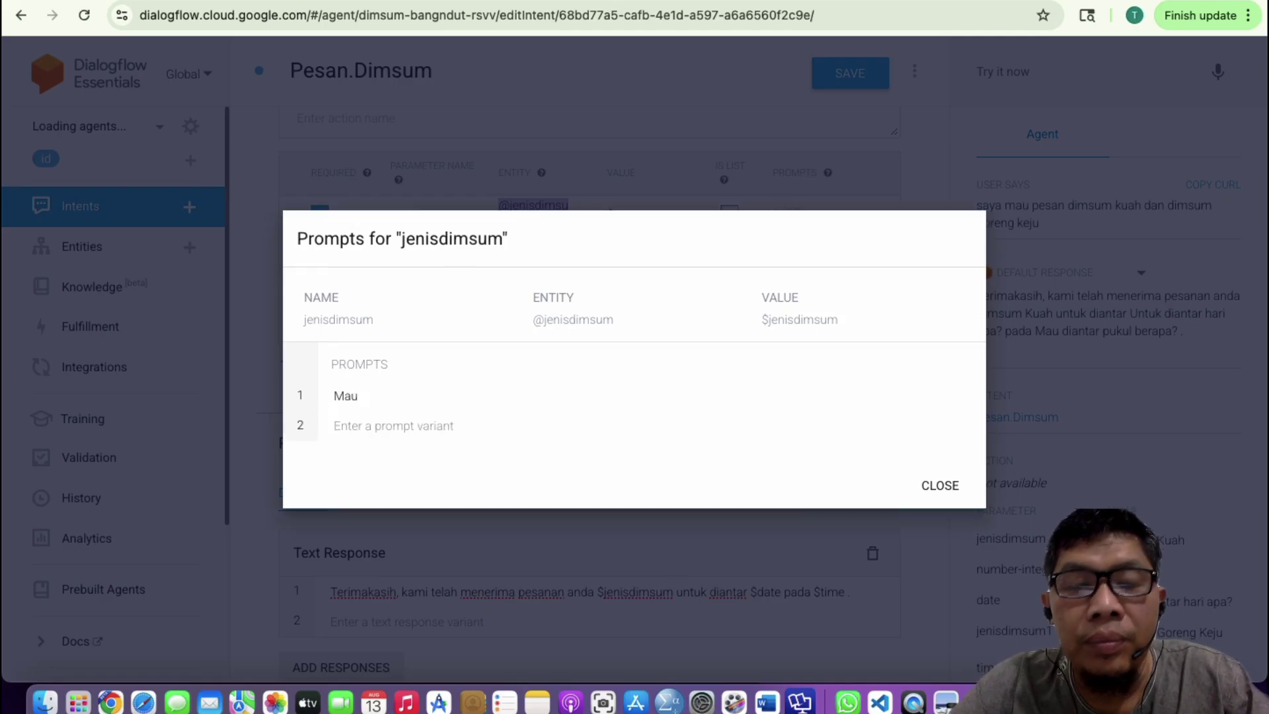
type(" dim")
key("BackSpace")
key("BackSpace")
key("BackSpace")
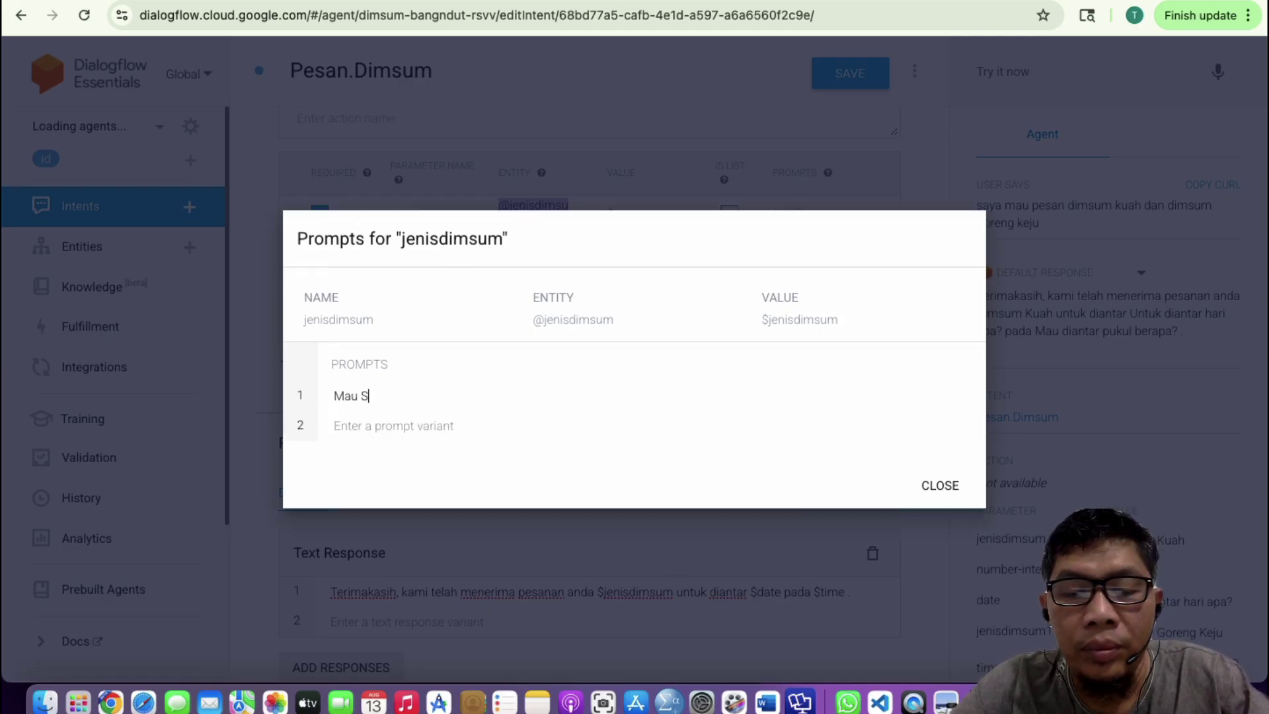
type("pes")
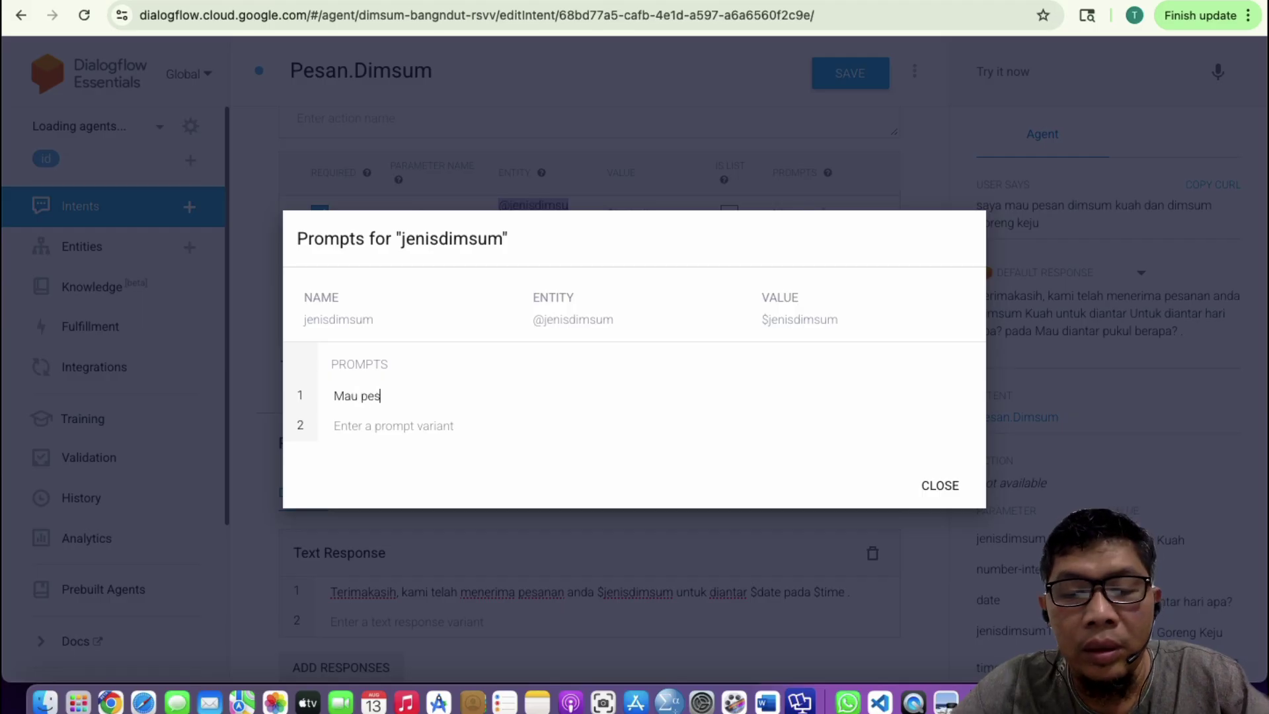
type("an dimsum apa")
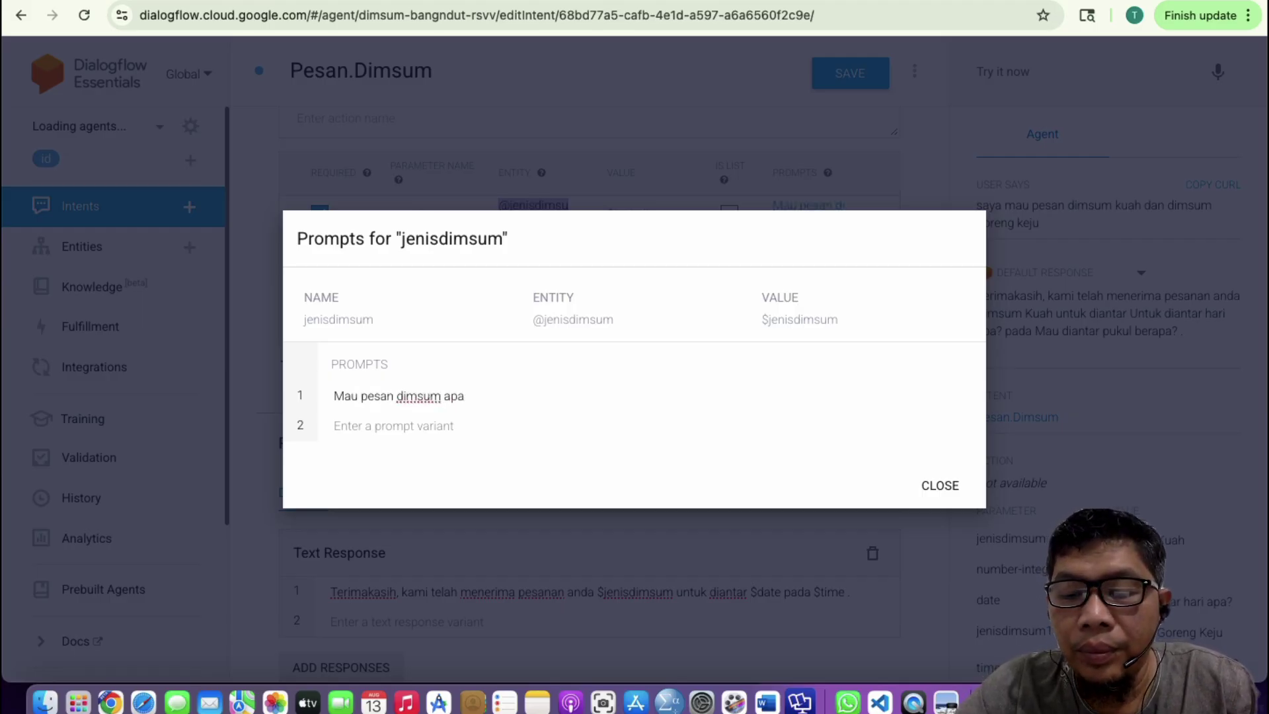
type(" kak")
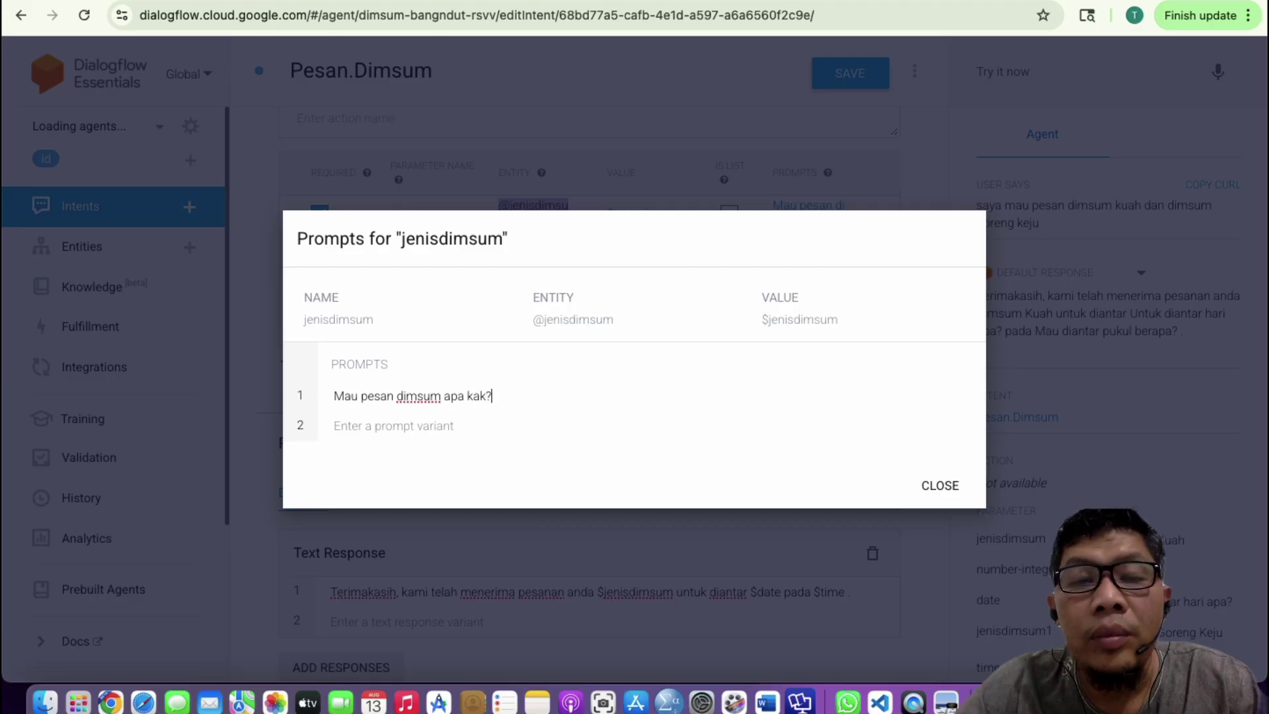
type("? ka")
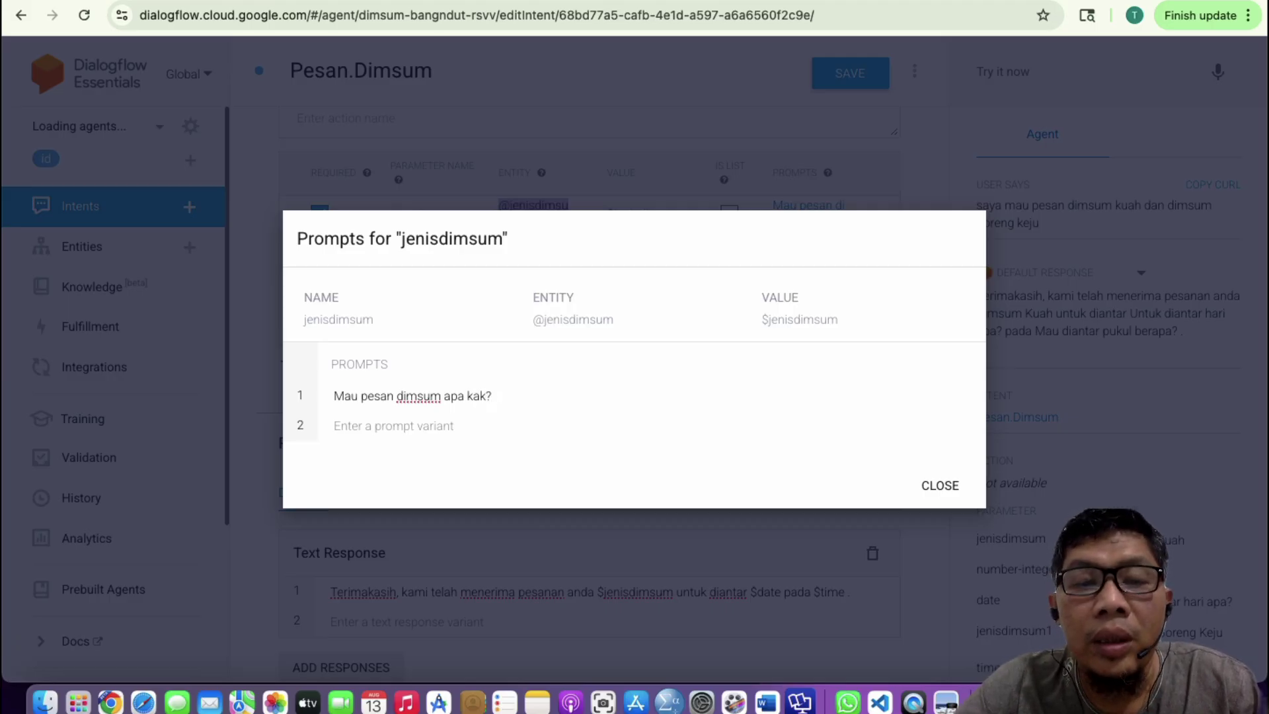
type("ami")
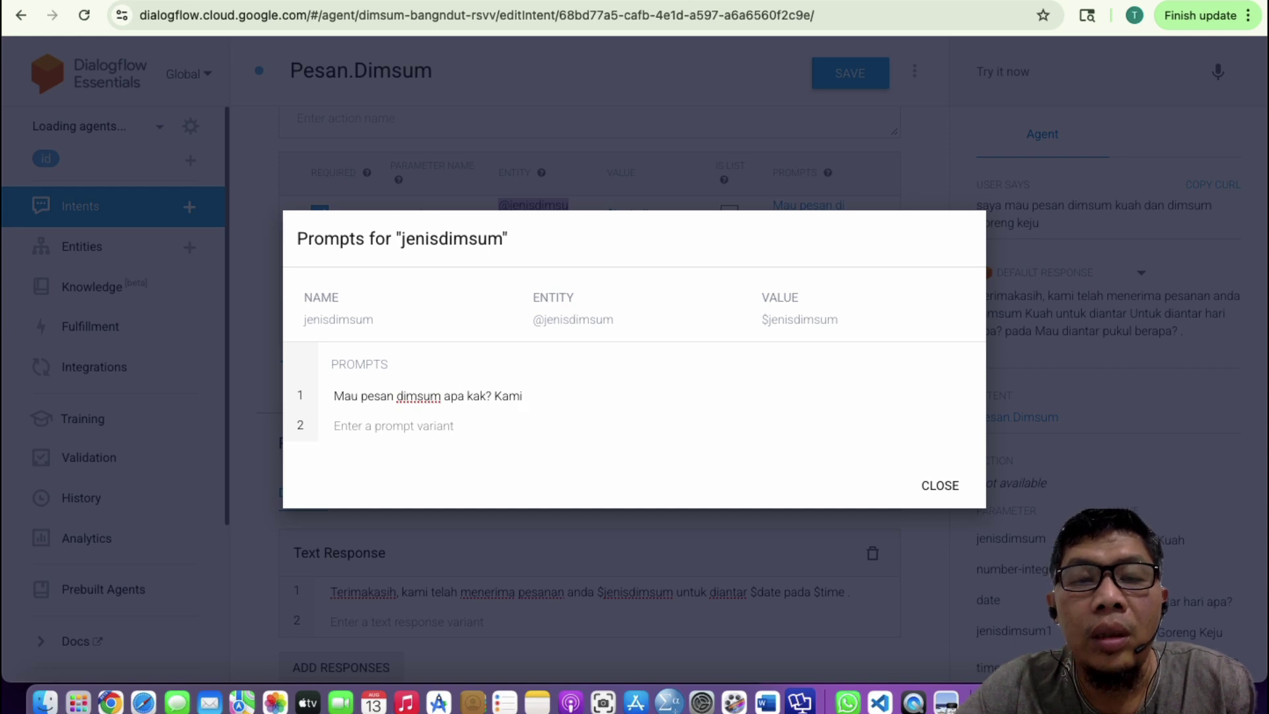
type("sed")
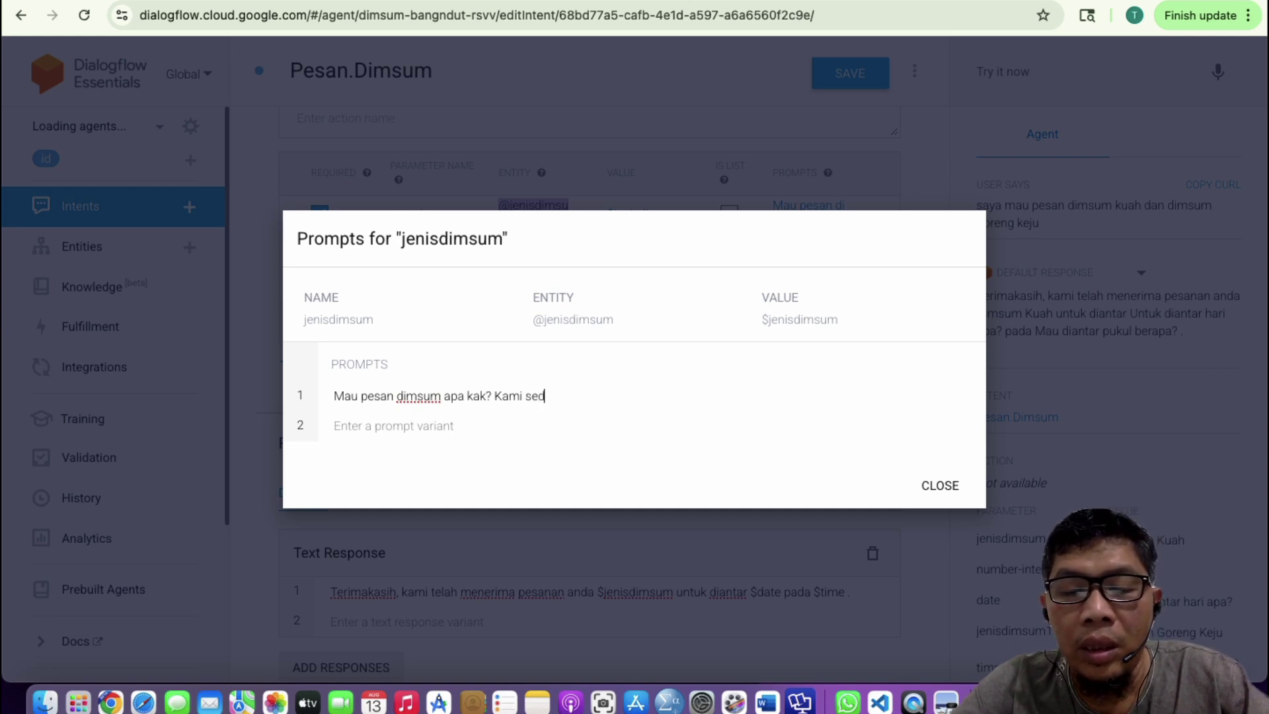
type("ia Dimsum ")
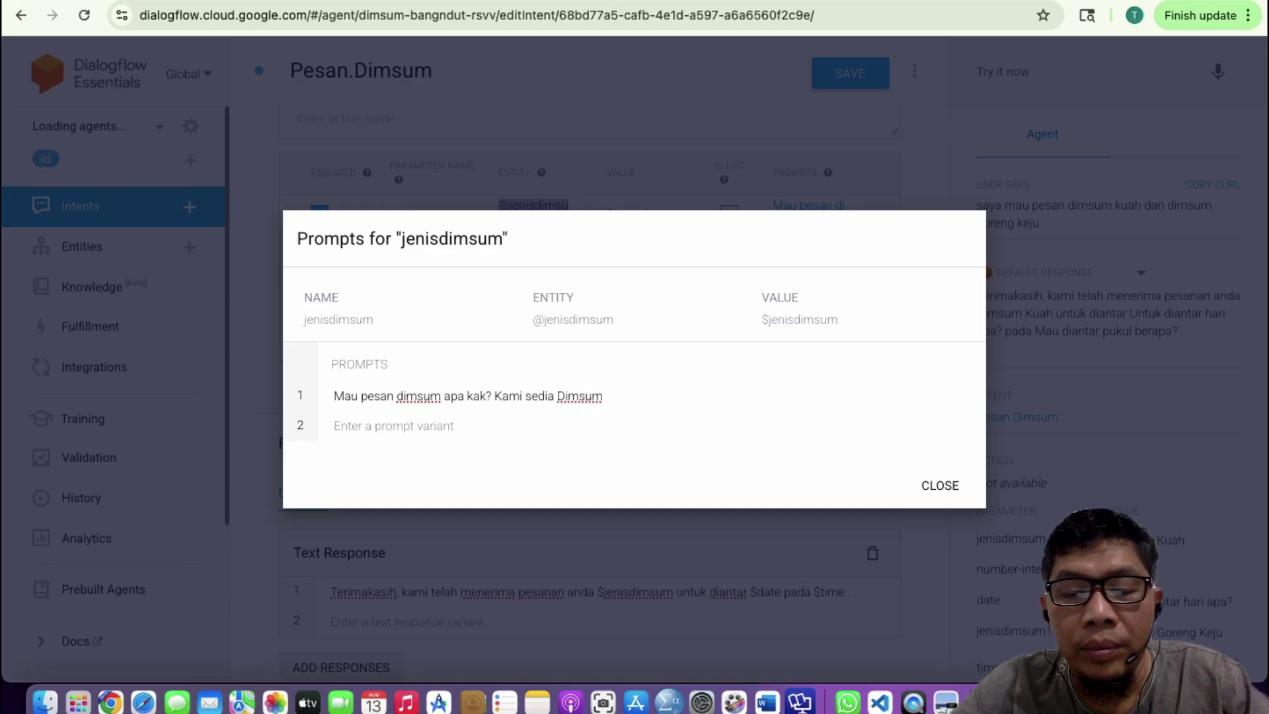
type("Bakar,")
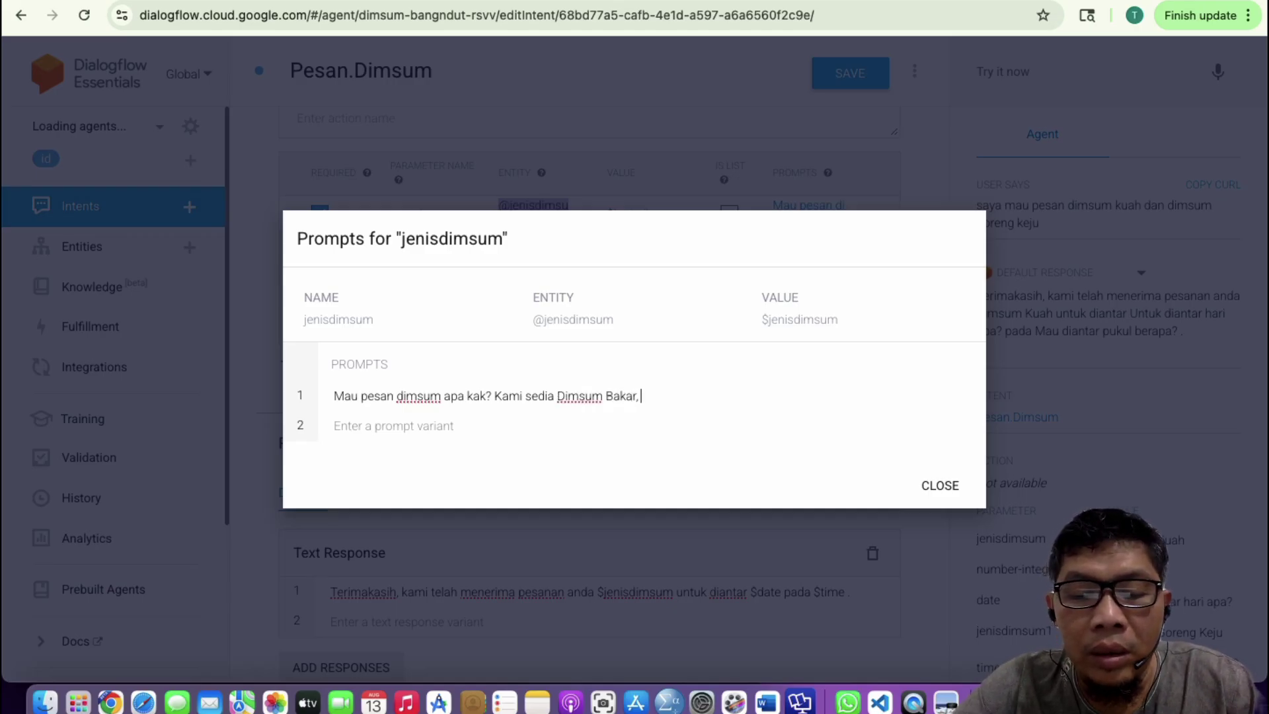
type(" Dimsum ")
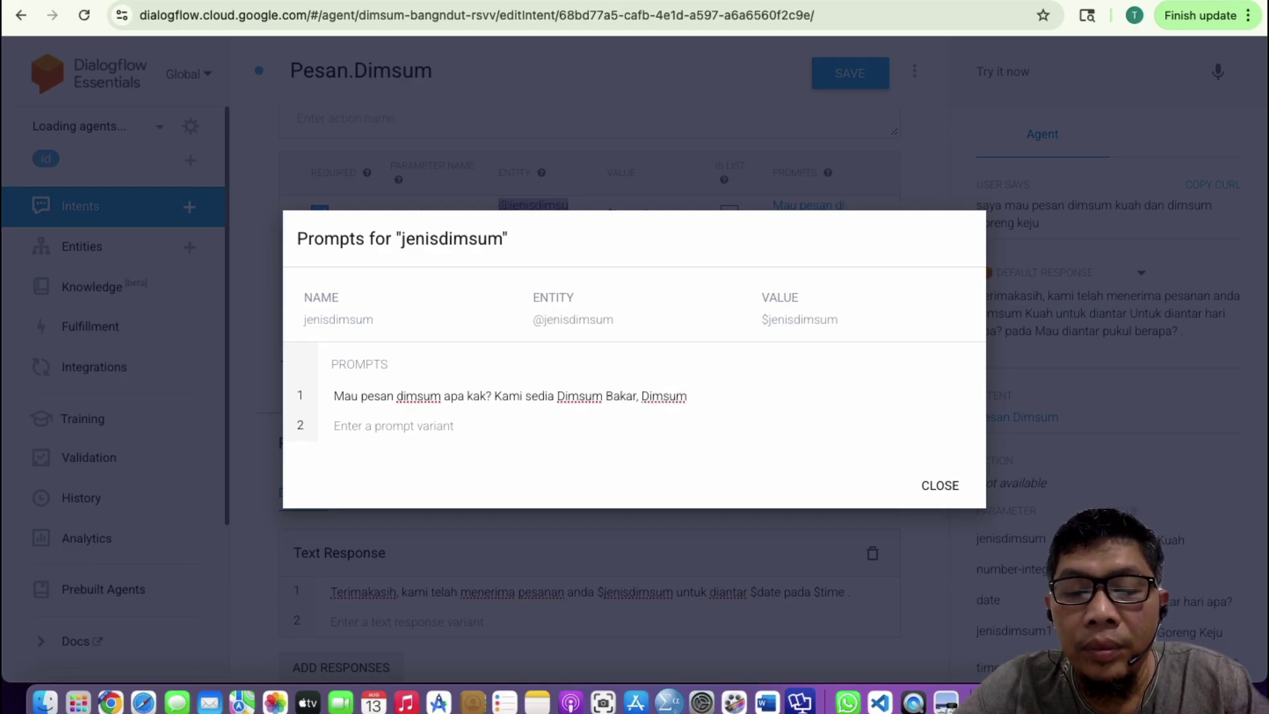
type("Goreng ")
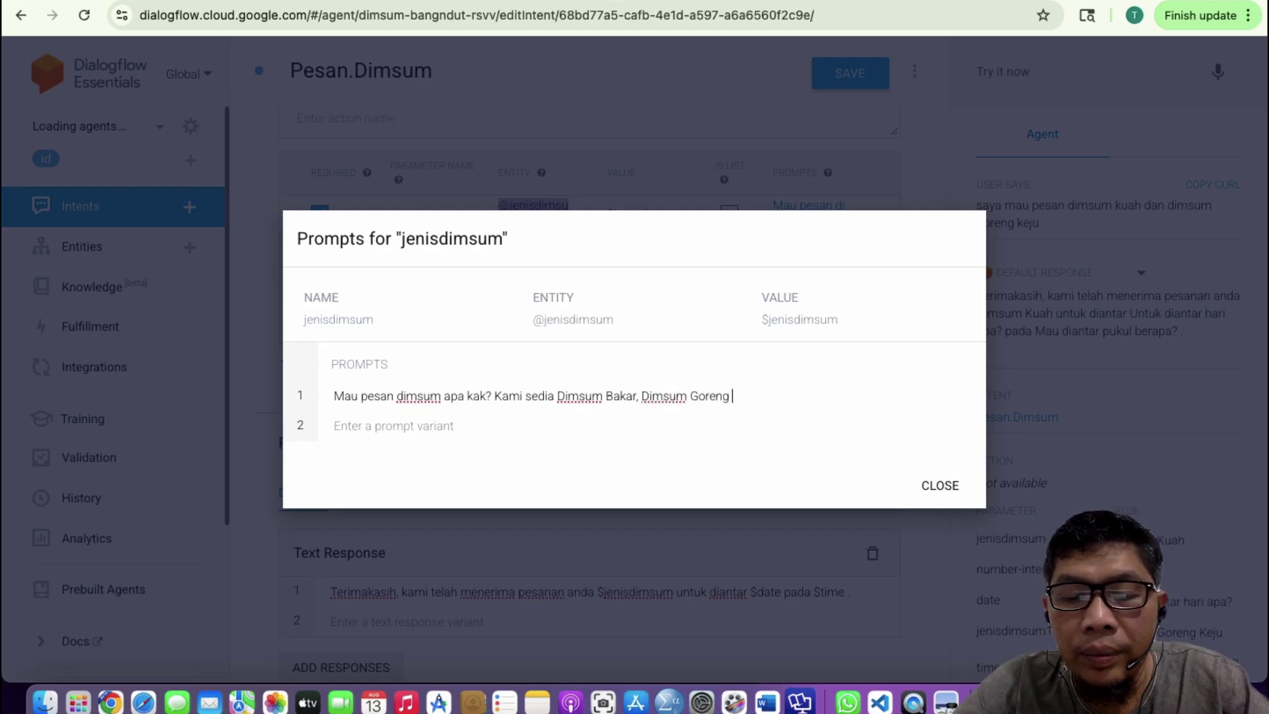
type("Keju, dan Dimsum")
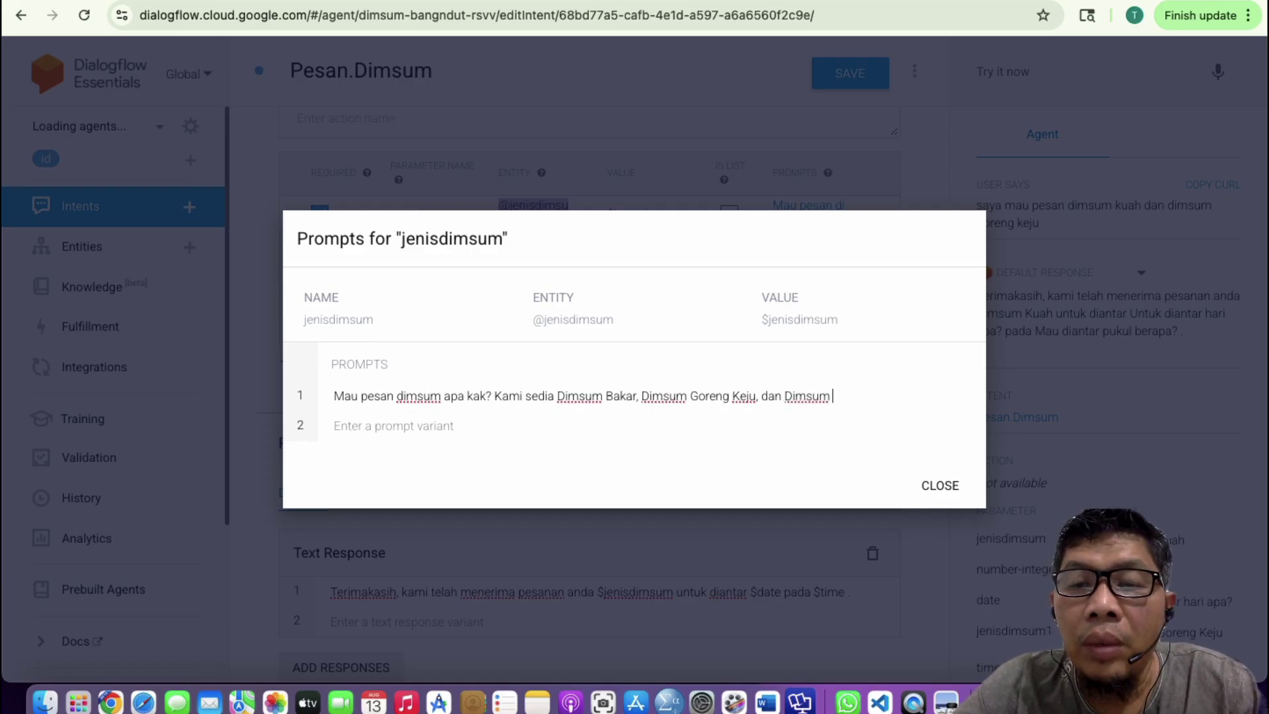
type(" Kuah")
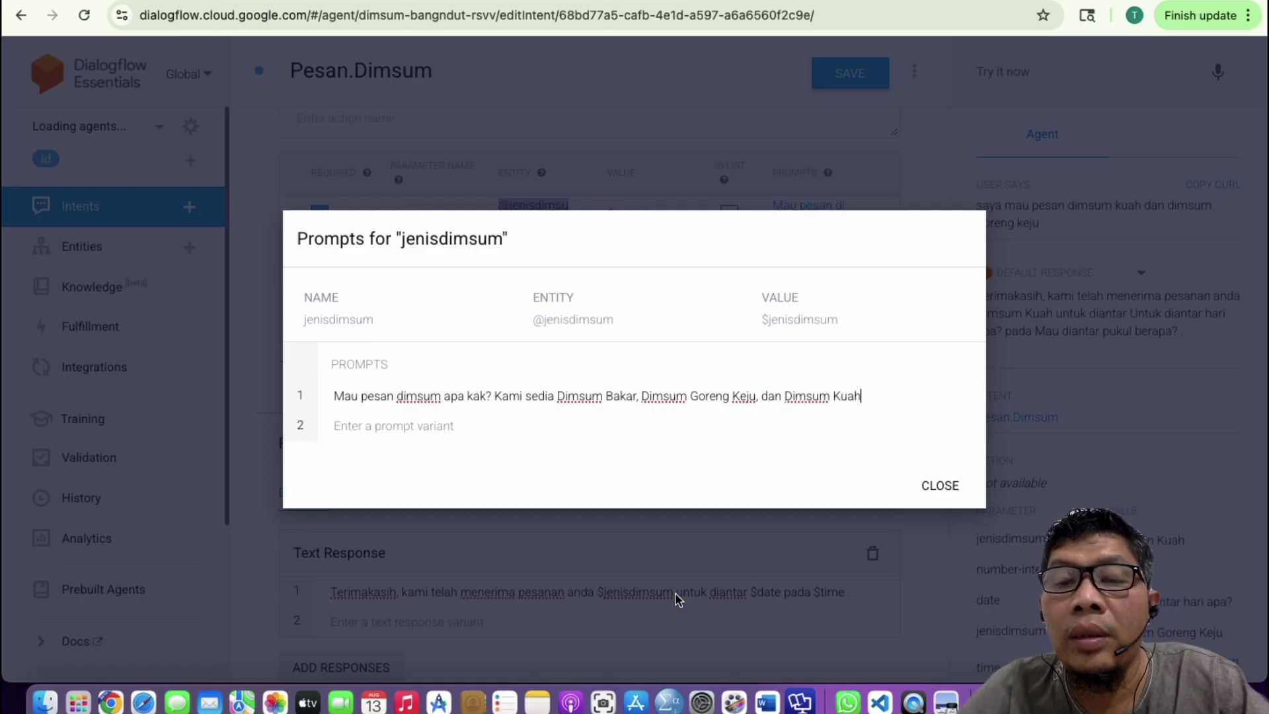
left_click(939, 486)
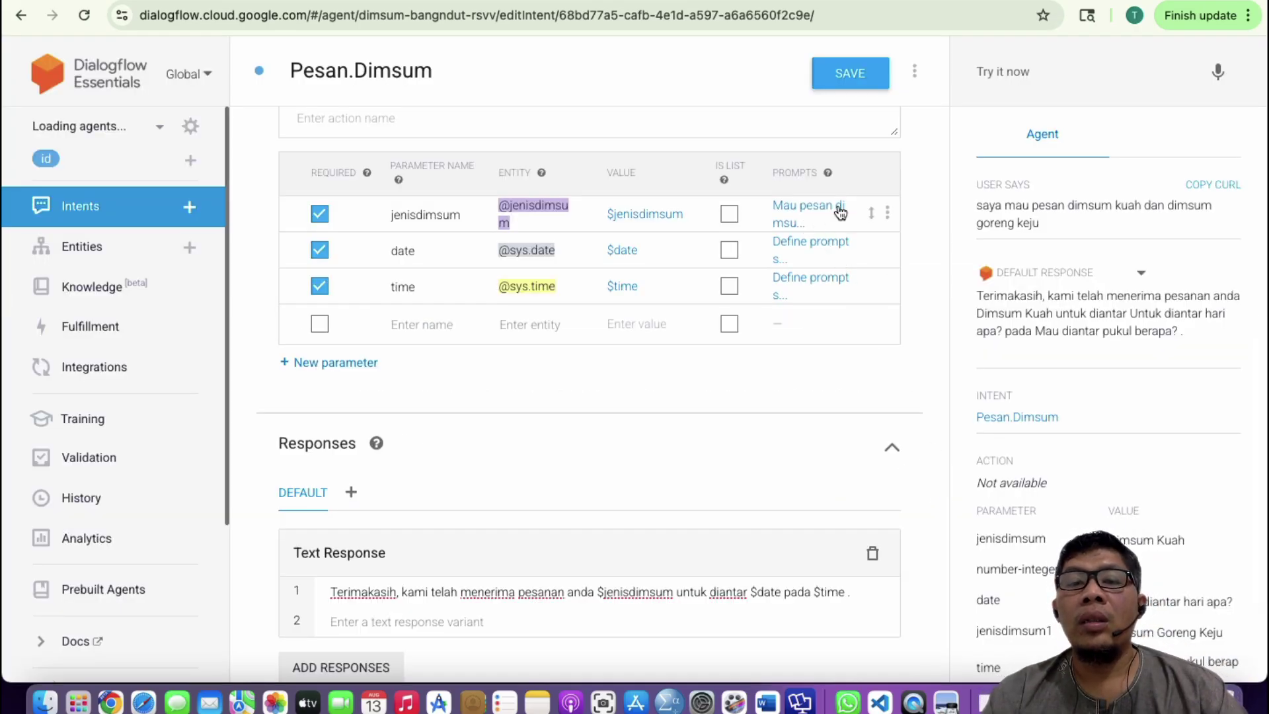
- Add date prompts 'Mau diantar hari apa?' and 'Untuk hari apa?', lowercasing the H
left_click(812, 253)
left_click(417, 414)
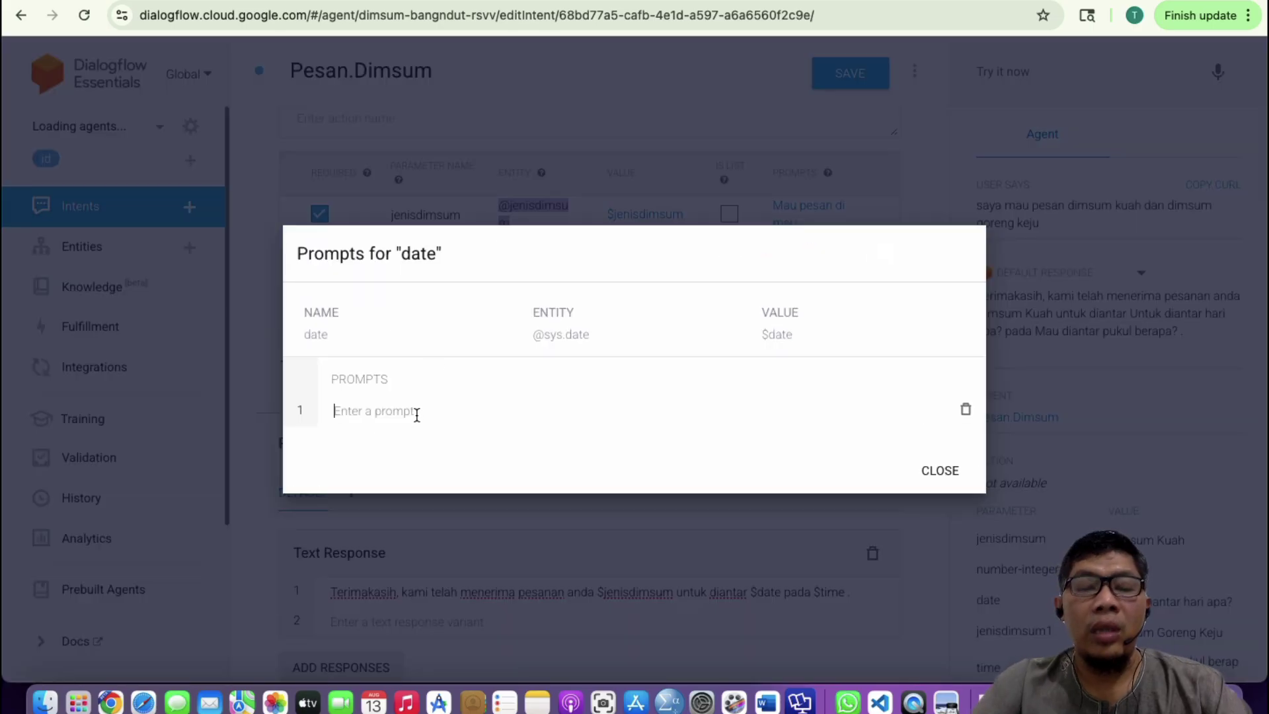
type("Mau ")
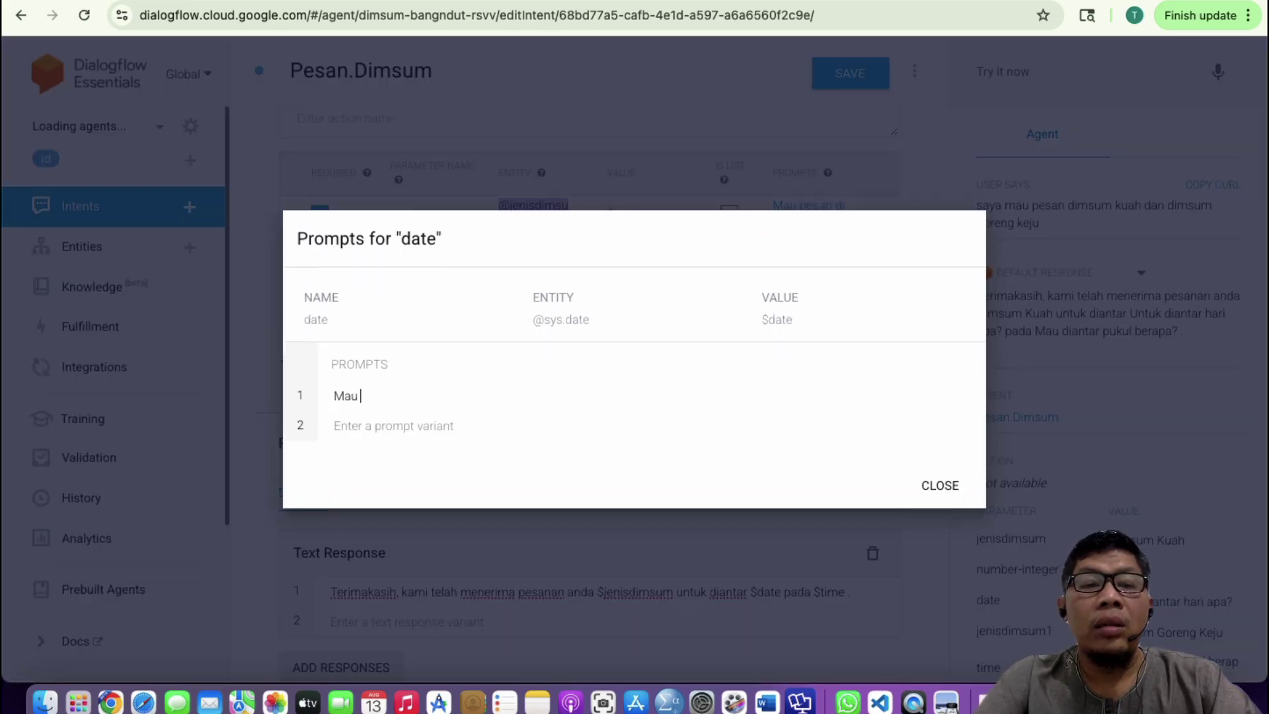
type("diant")
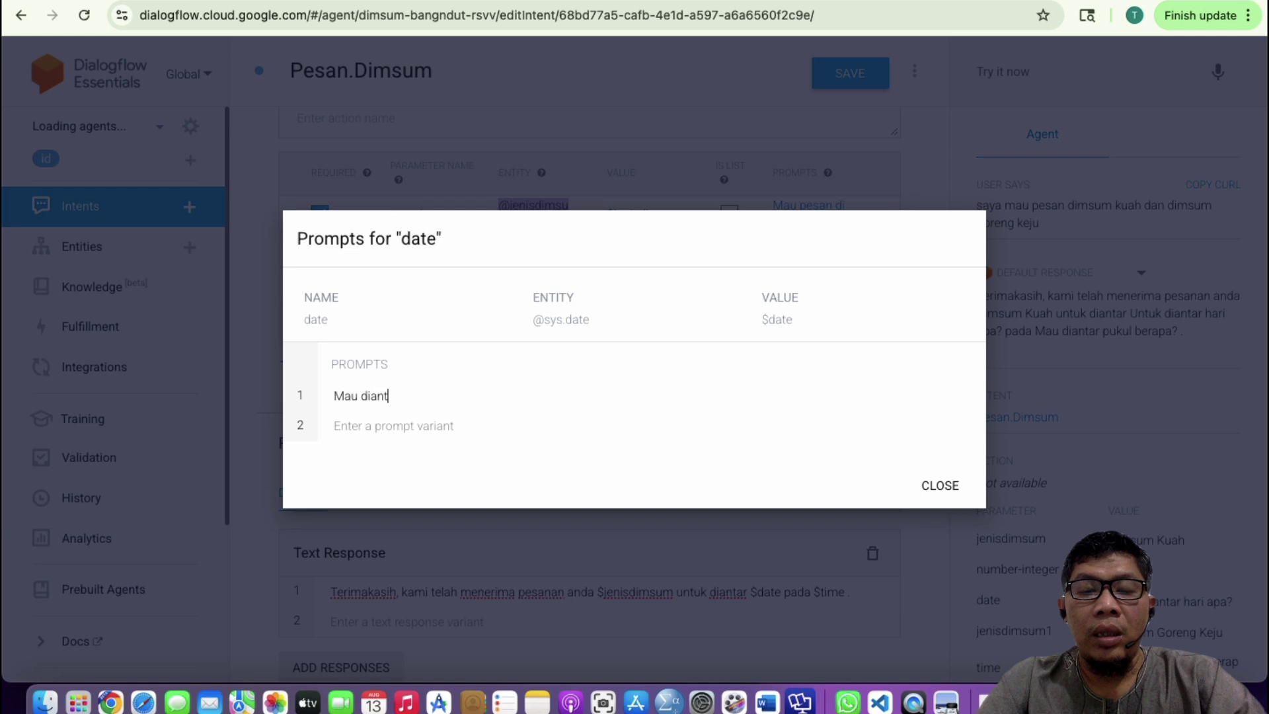
type("ar hari apa")
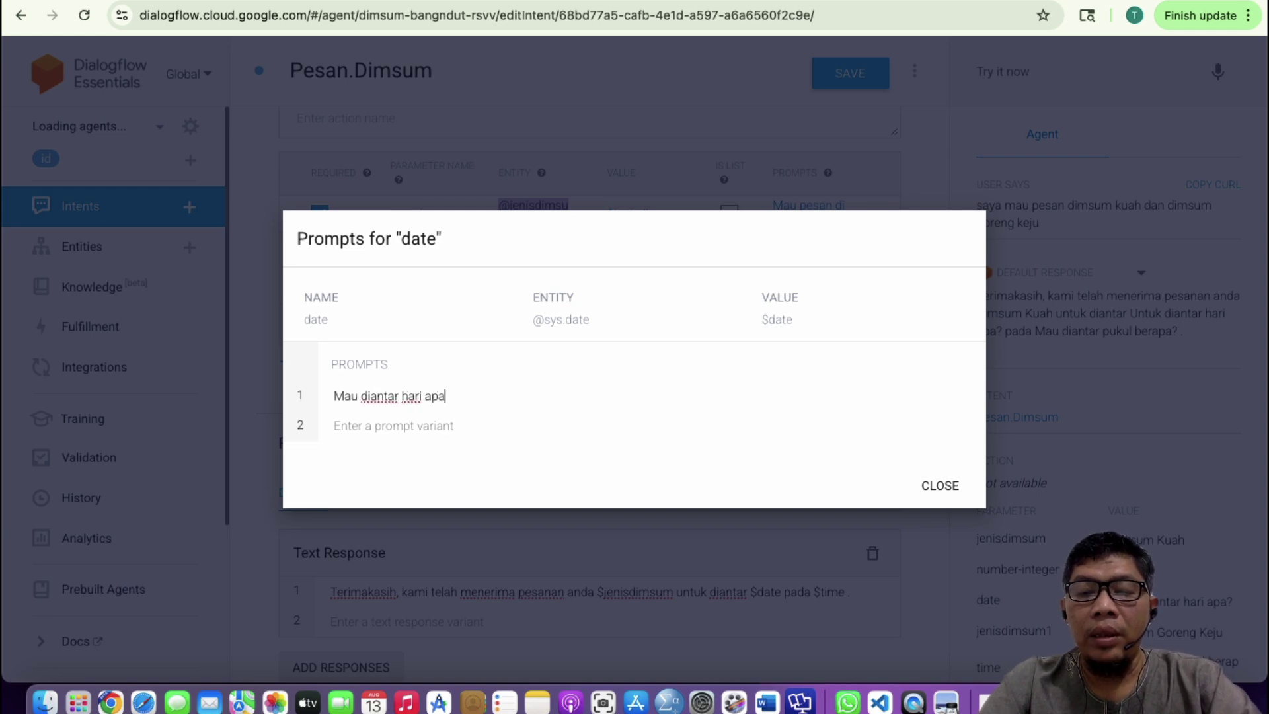
type("?")
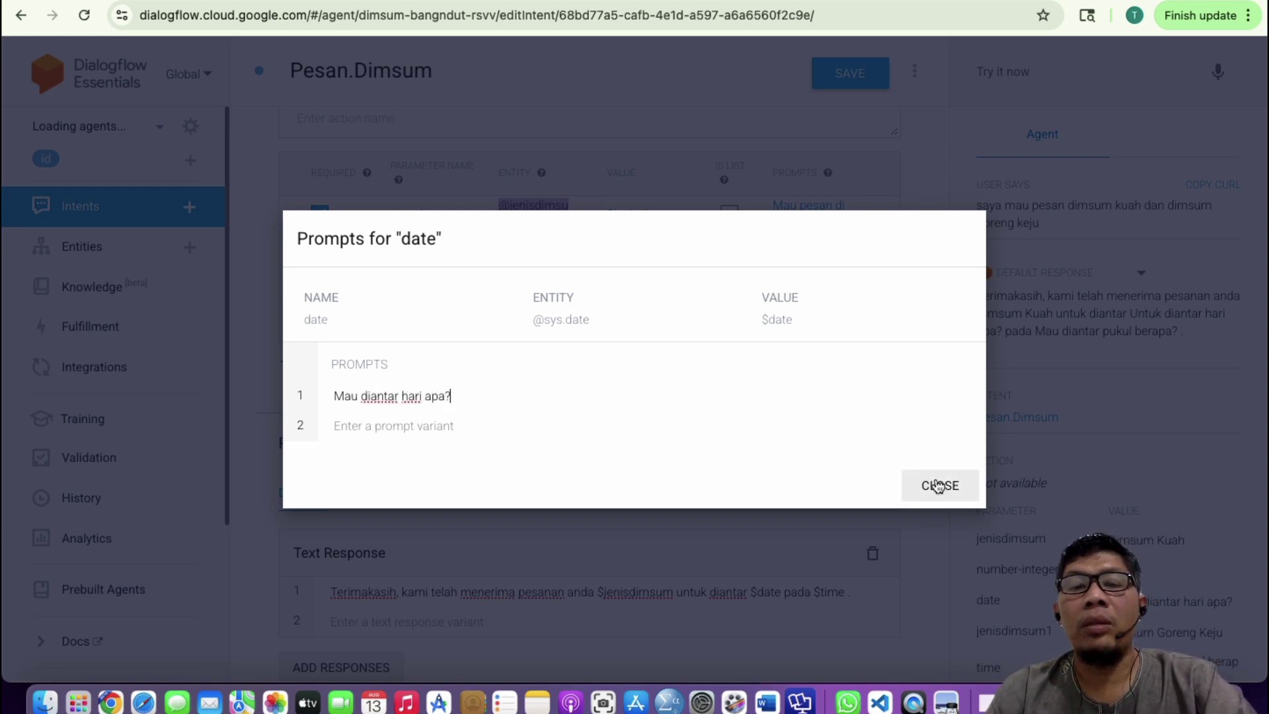
left_click(390, 429)
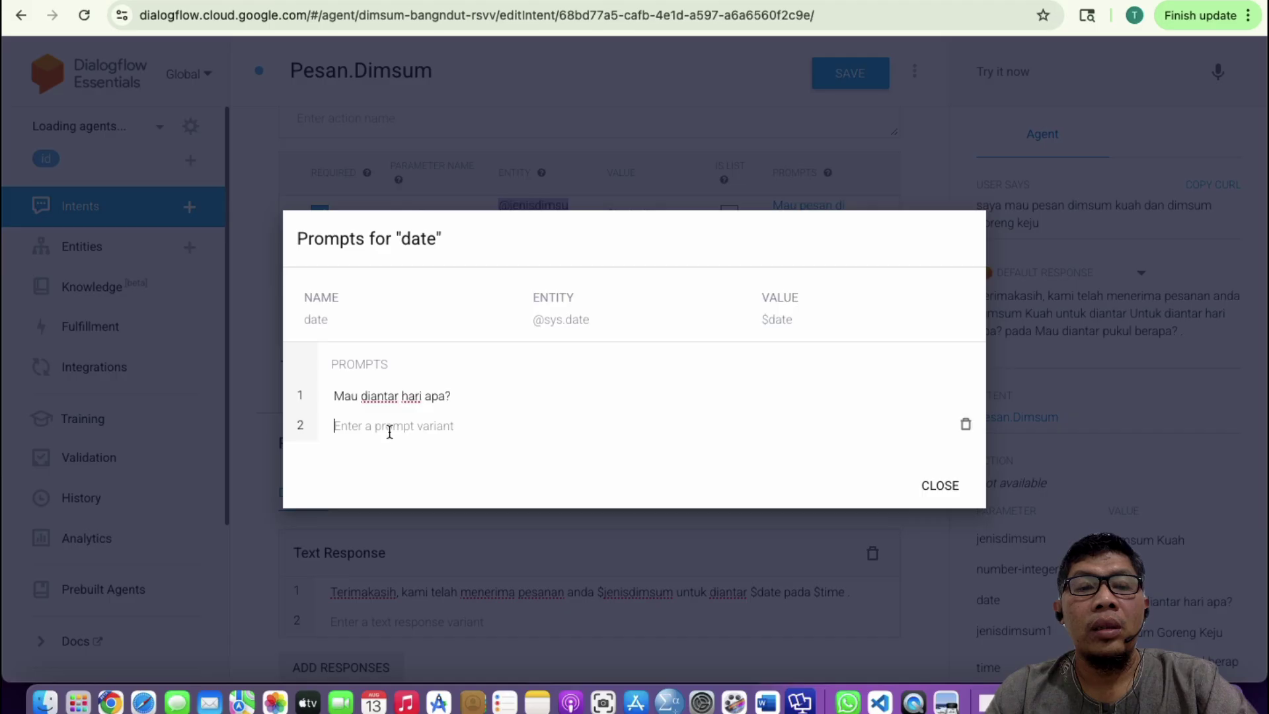
type("Untuk Ha")
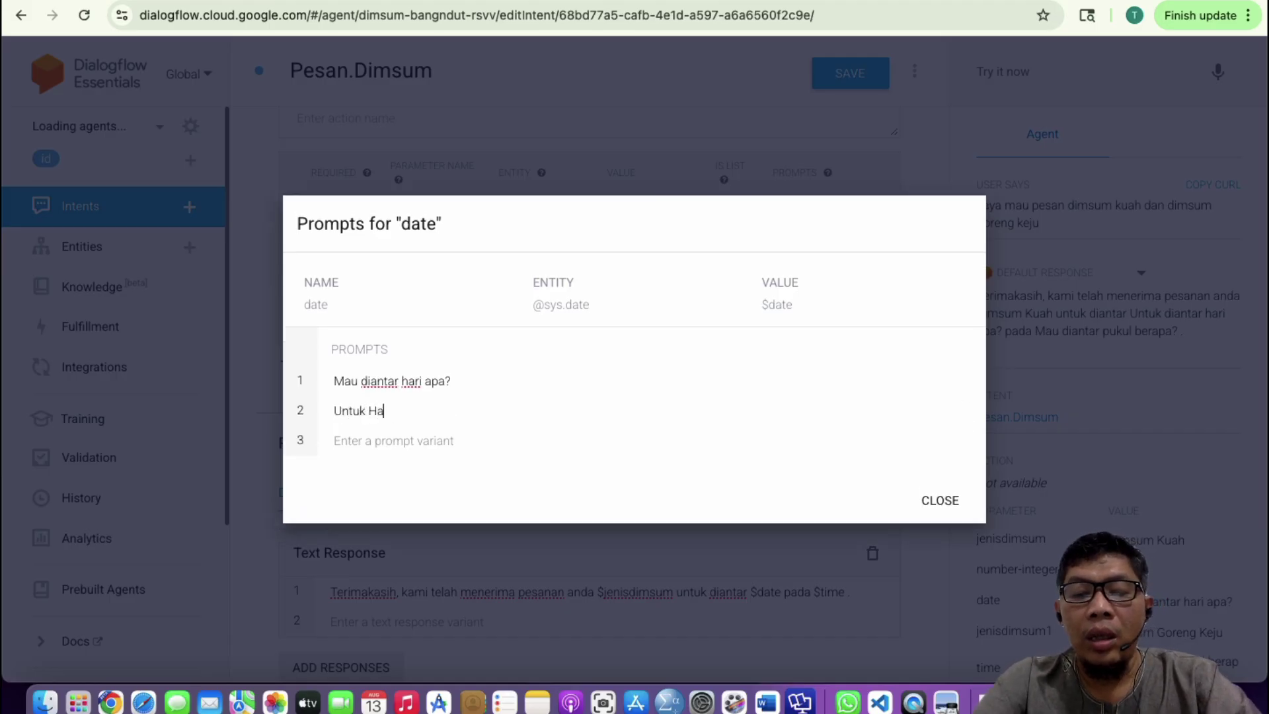
type("ri apa?")
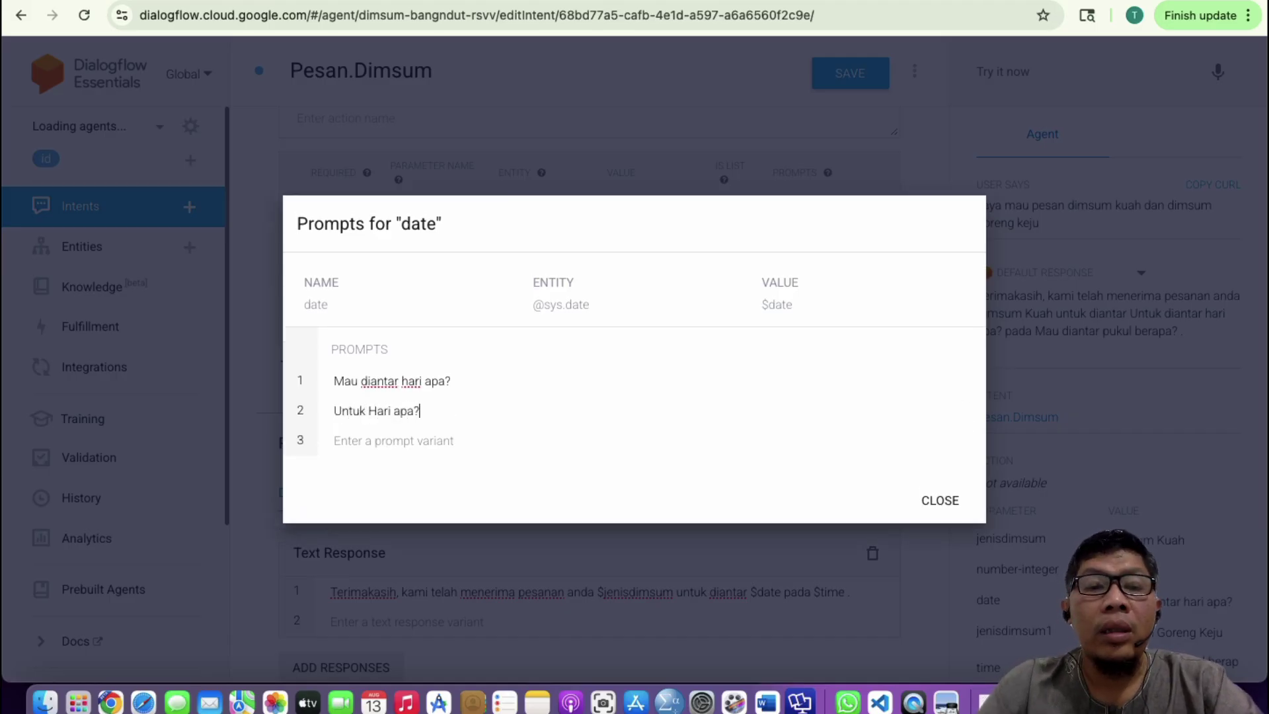
left_click(368, 406)
key("shift+Right")
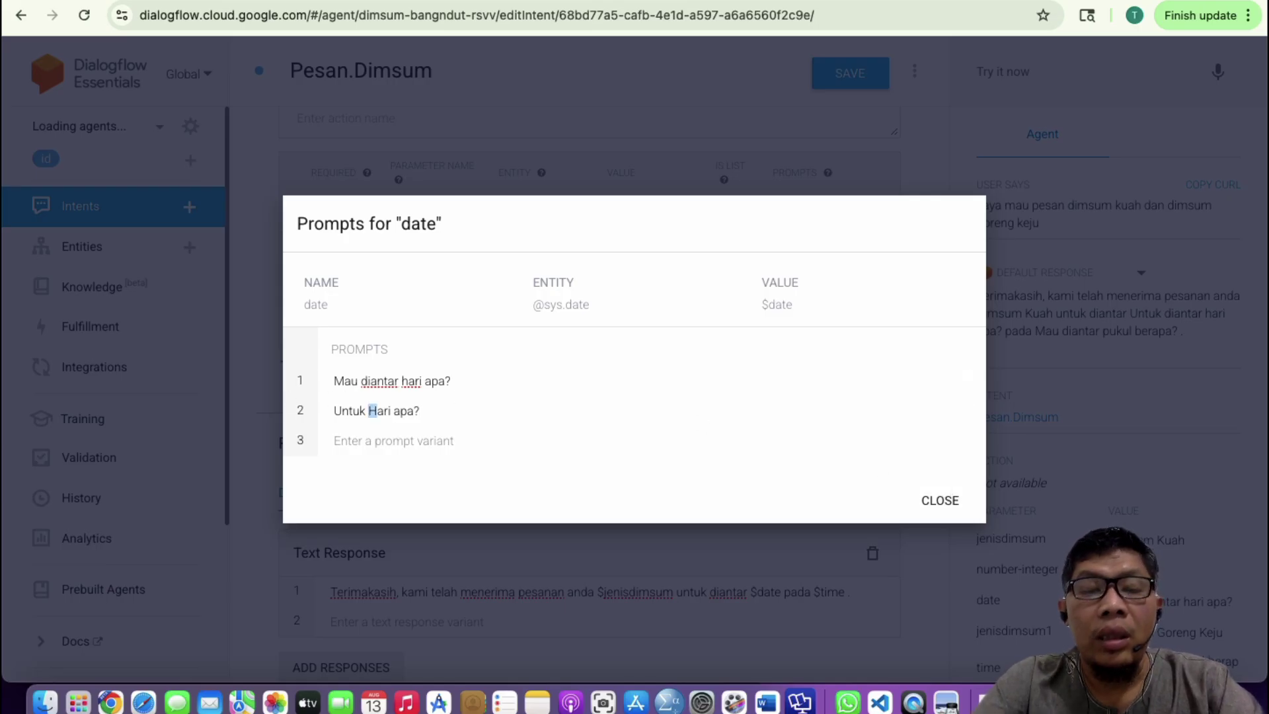
type("h")
left_click(951, 506)
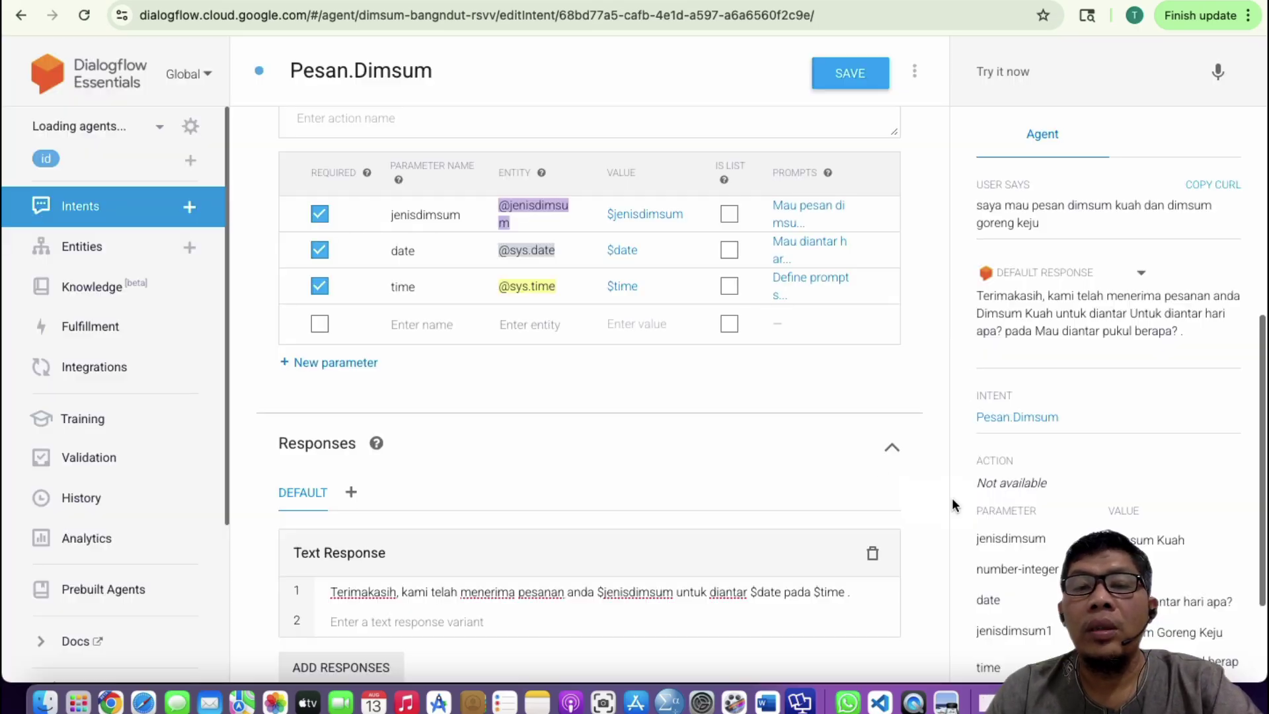
- Enter 'Mau diantar pukul berapa?' as the time parameter's prompt
left_click(810, 285)
left_click(351, 416)
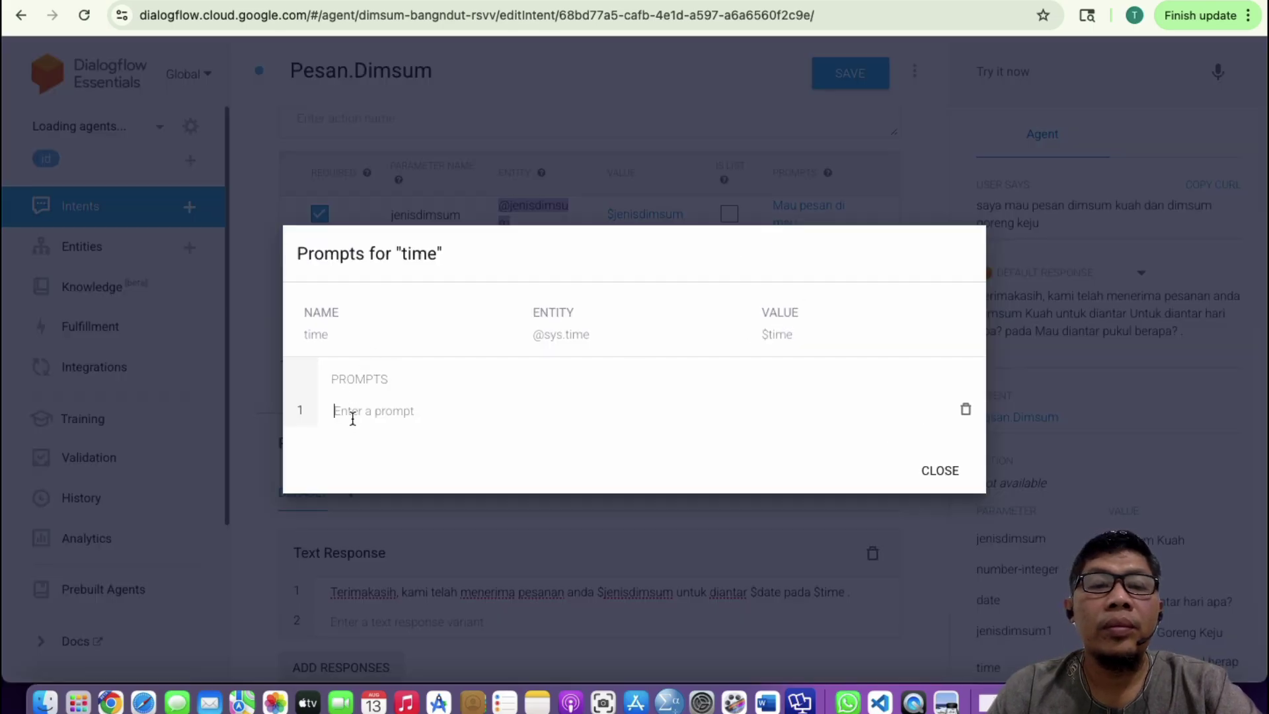
type("Mau d")
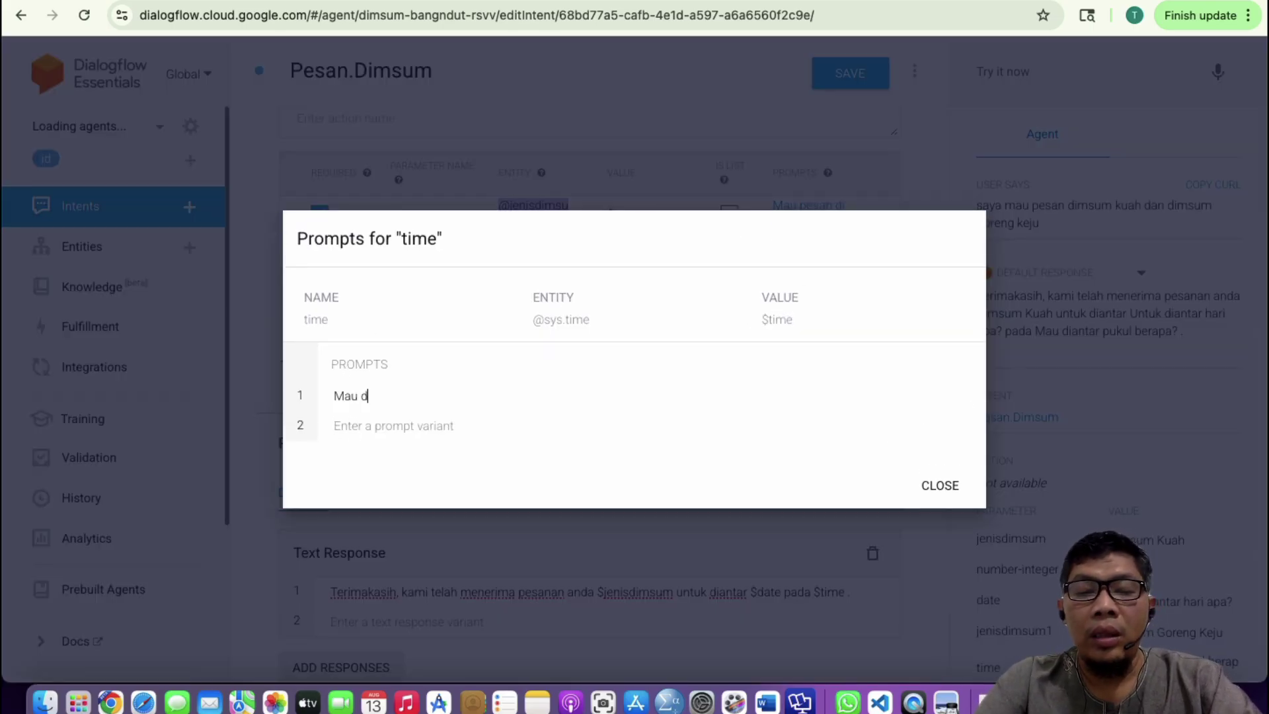
type("iantar ")
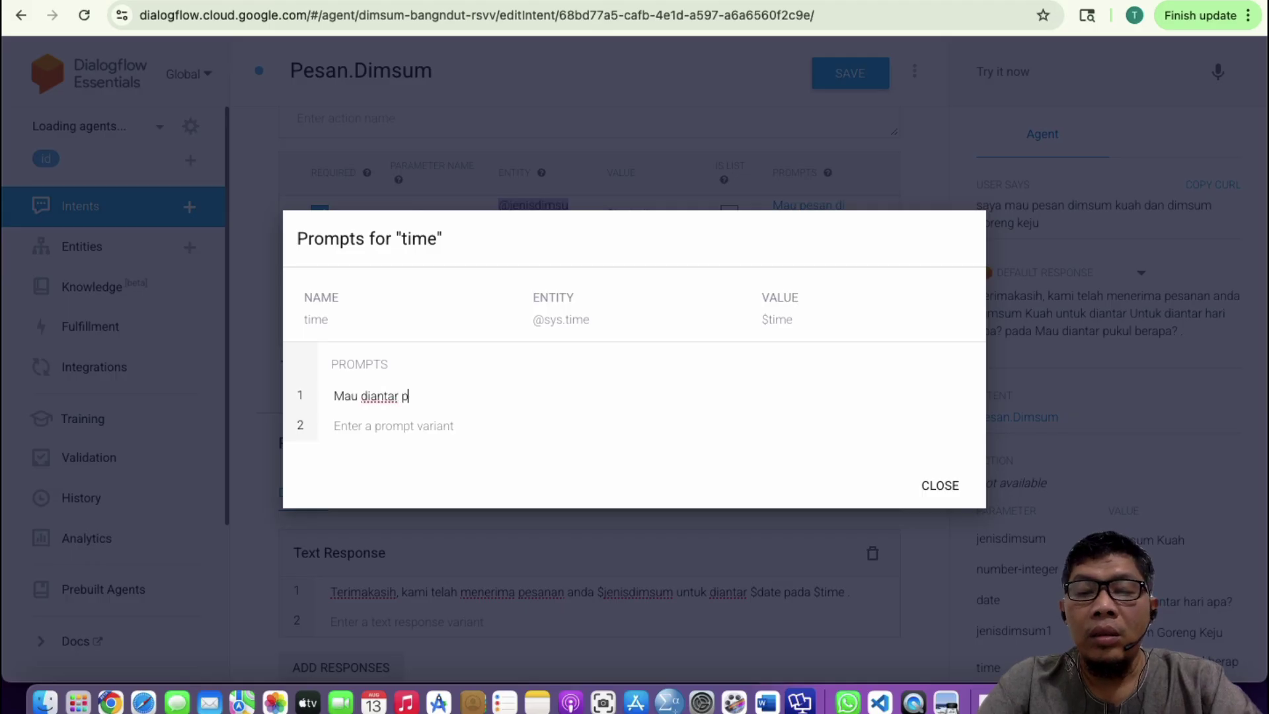
type("pukul berapa?")
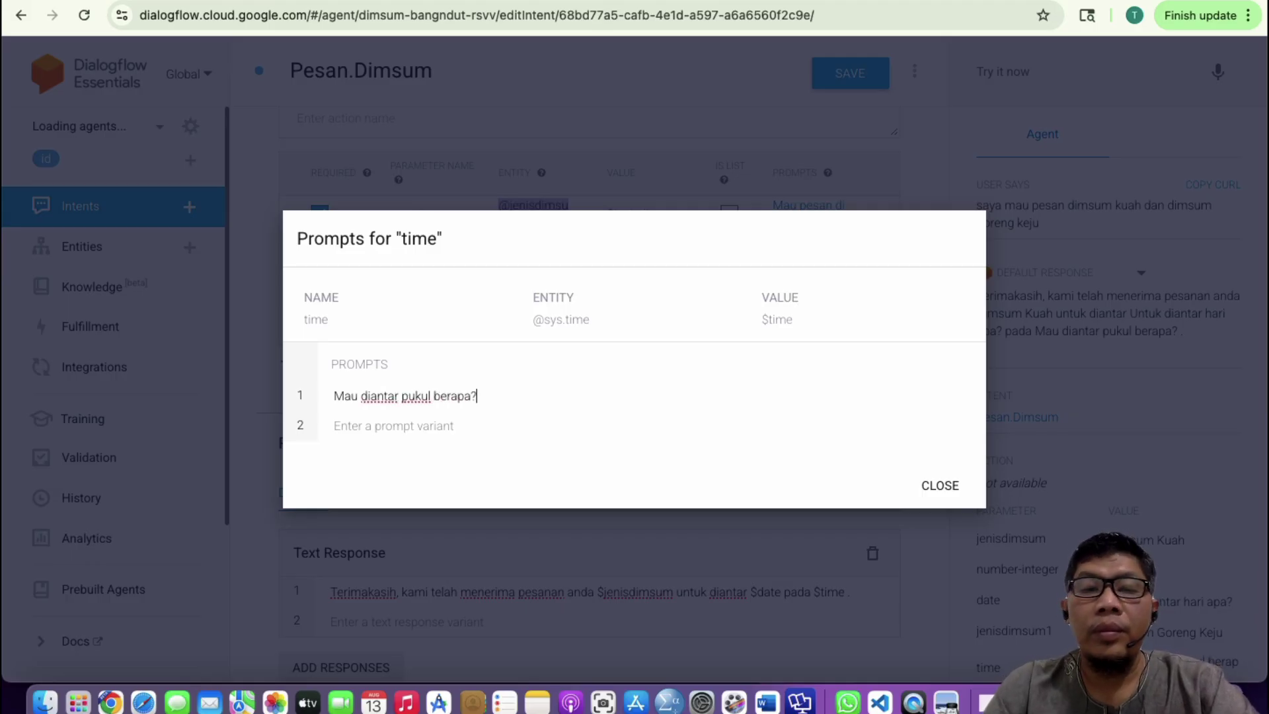
left_click(940, 485)
- Delete the training phrase 'Saya mau pesan 3 dimsum bakar dan 2 dimsum goreng keju' and save Pesan.Dimsum
scroll(469, 369, "up", 6)
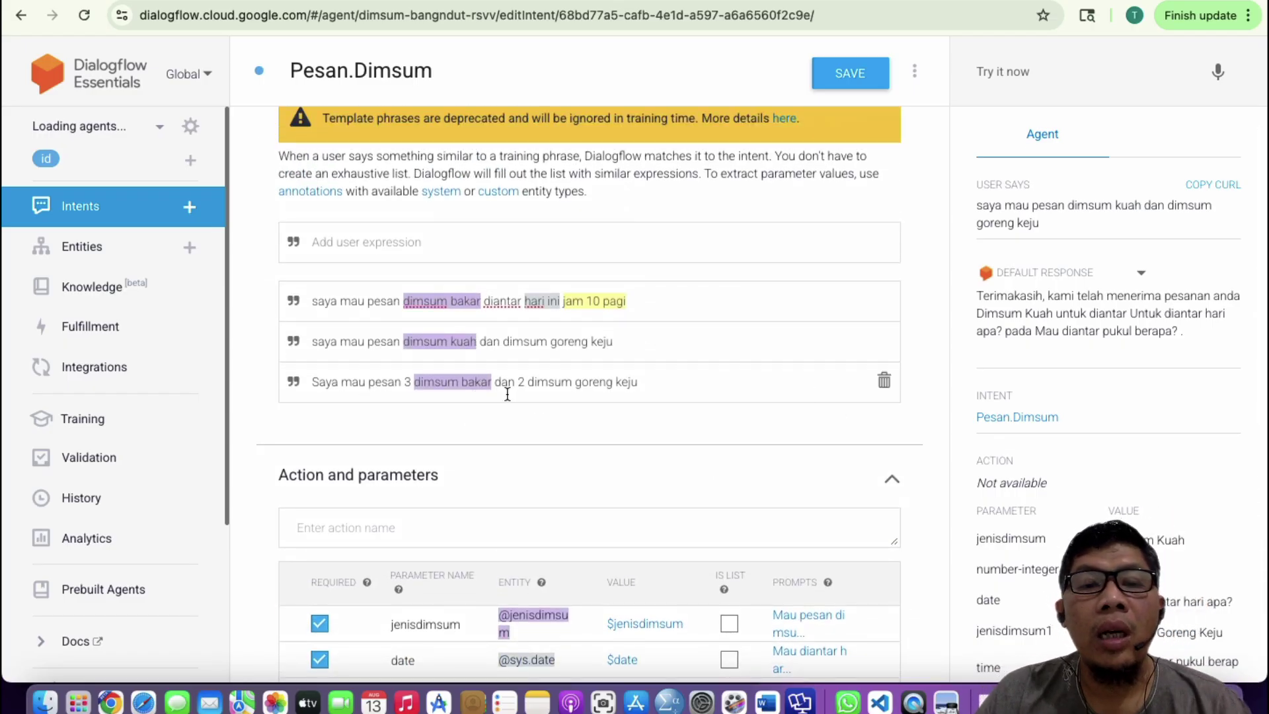
left_click(884, 383)
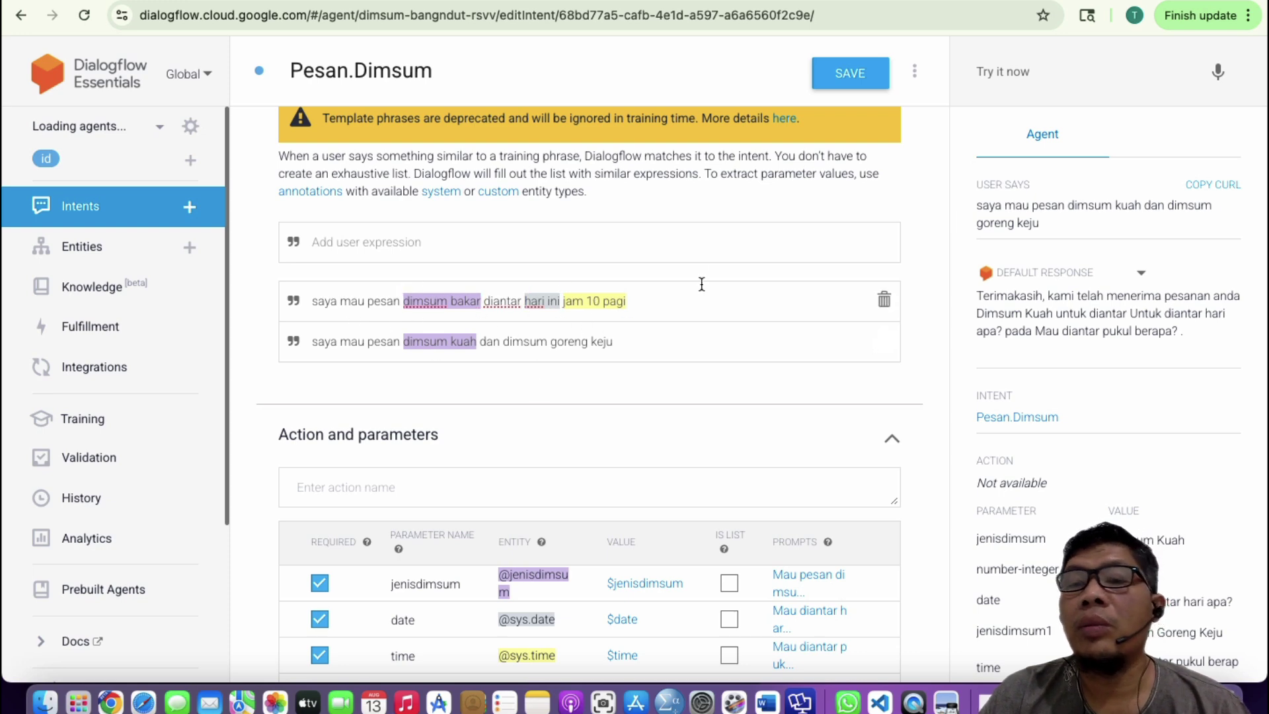
double_click(323, 341)
left_click(293, 341)
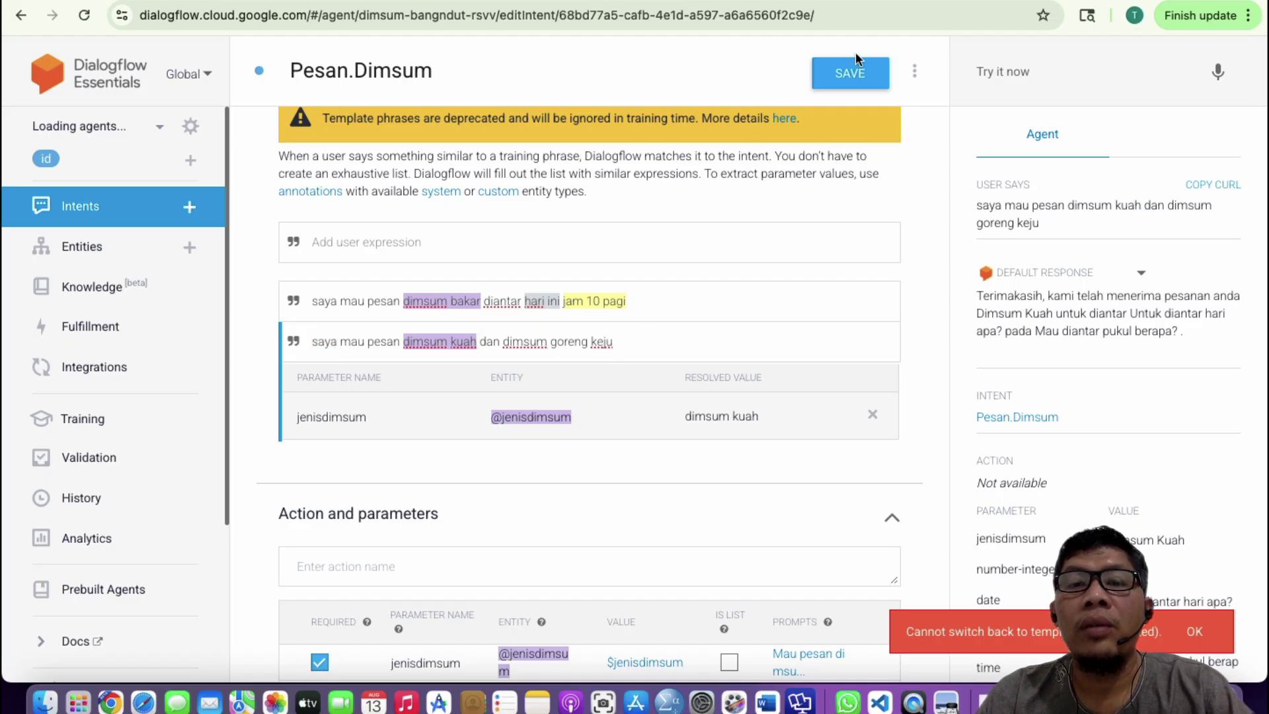
left_click(839, 72)
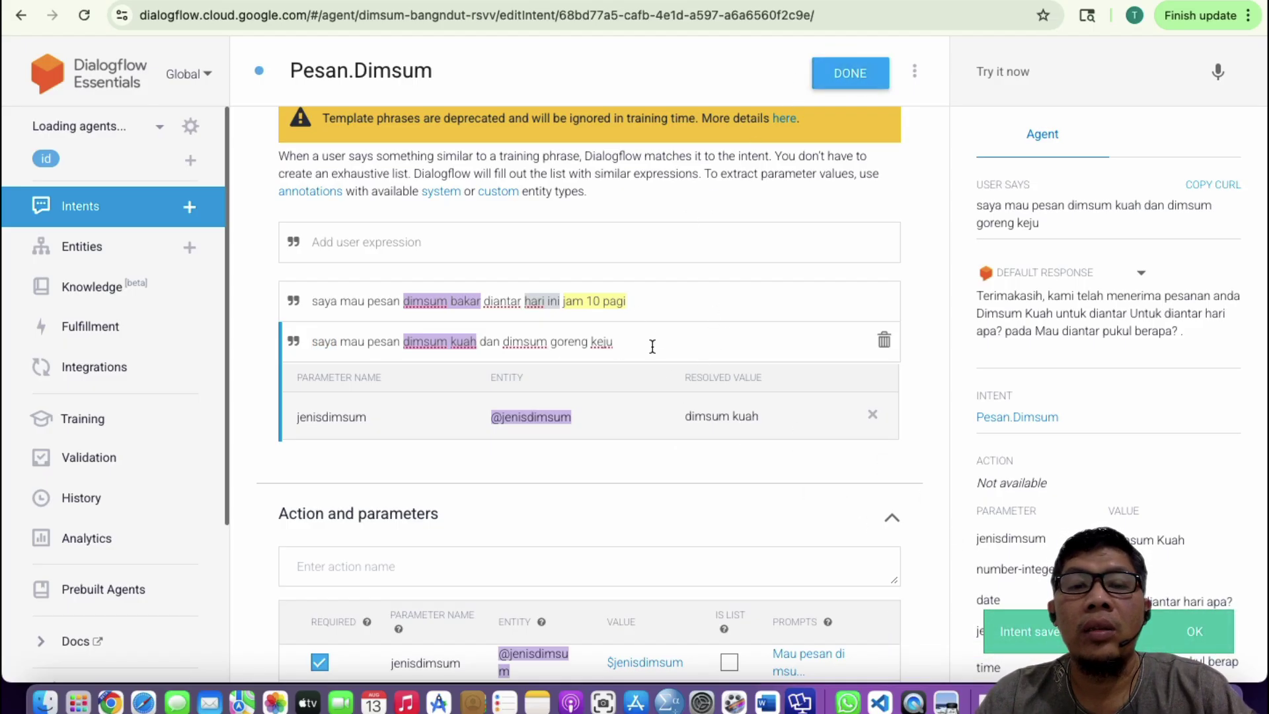
- Test 'saya mau pesan dimsum' by trimming the previous query, getting the menu.dimsum reply
left_click(1055, 74)
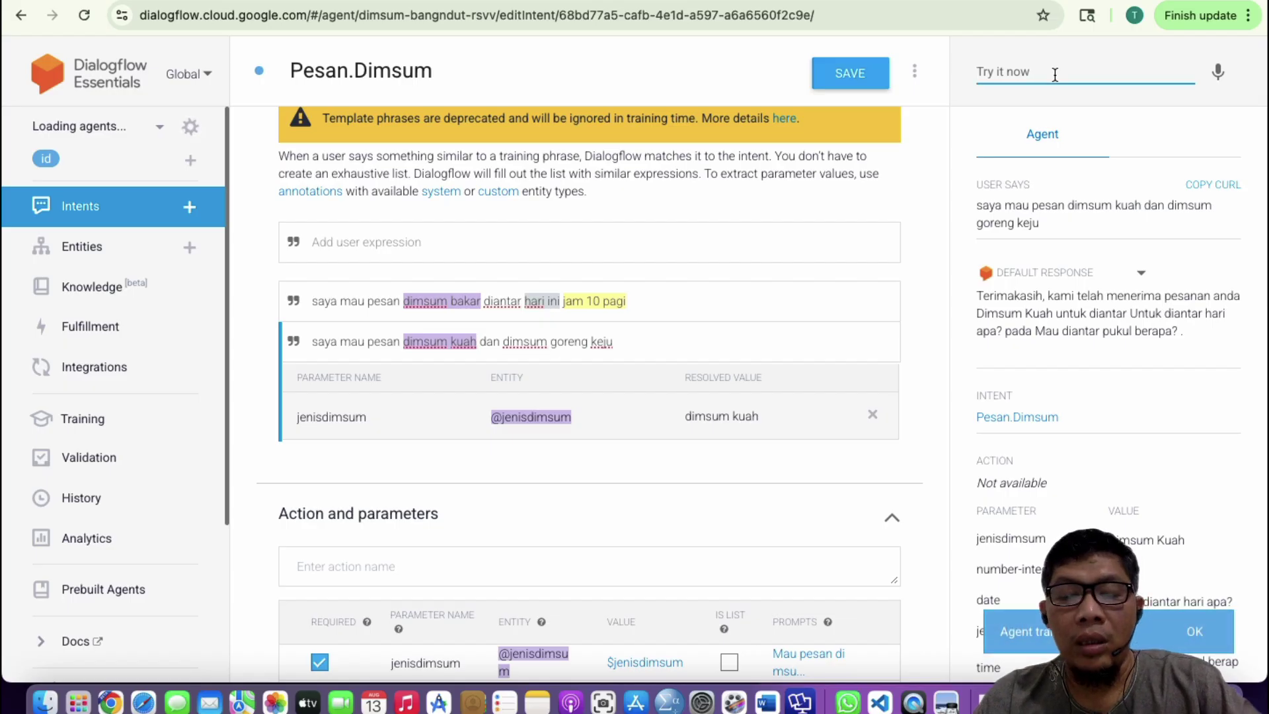
key("Down")
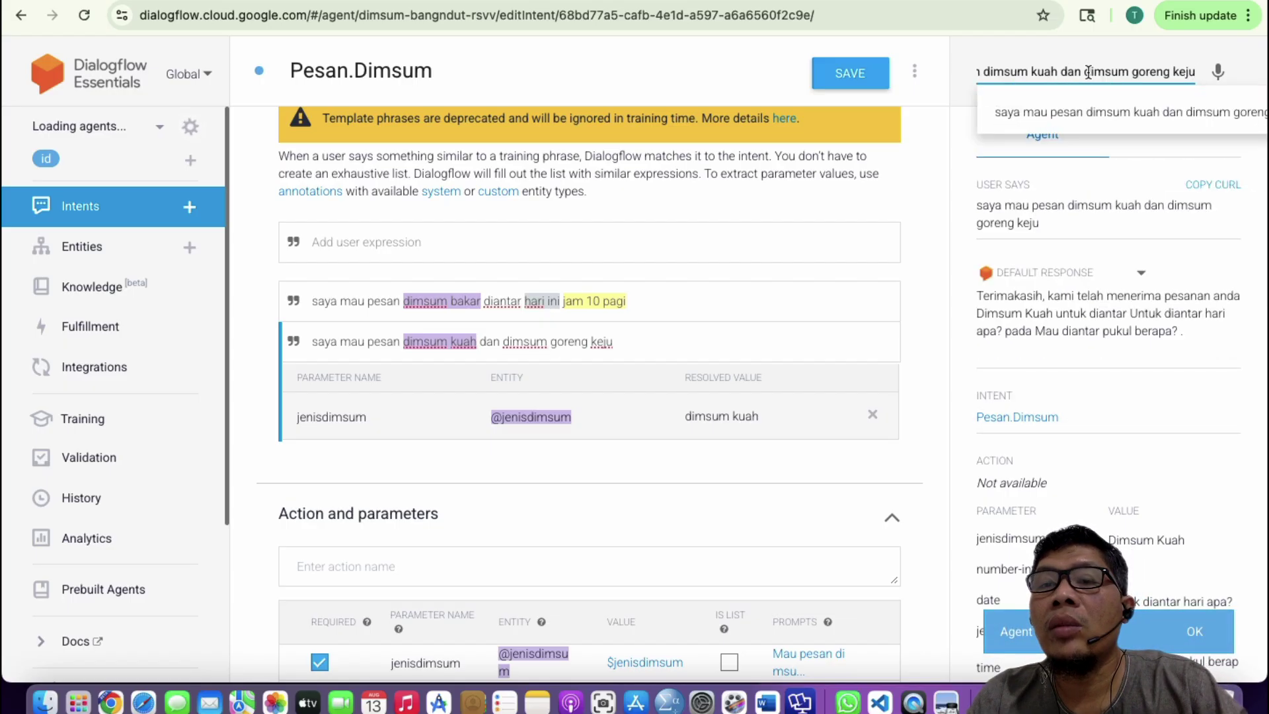
left_click_drag(1086, 72, 1195, 72)
key("BackSpace")
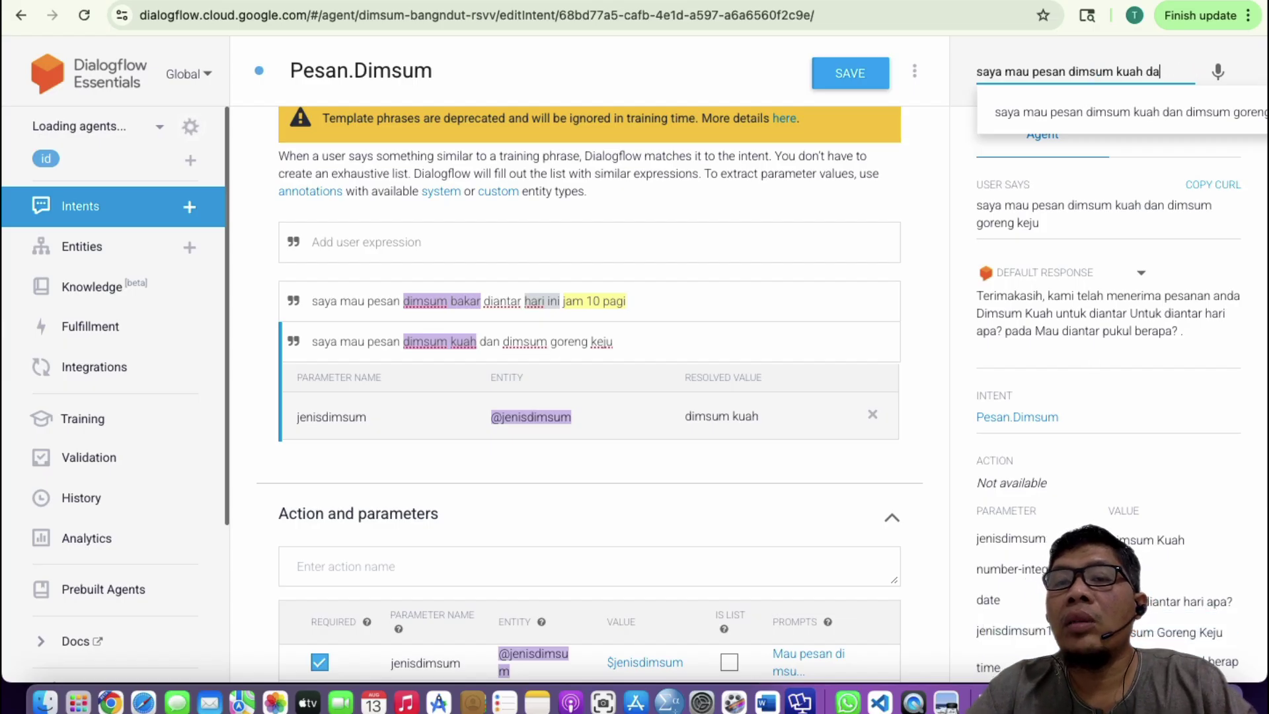
key("BackSpace")
key("BackSpace")
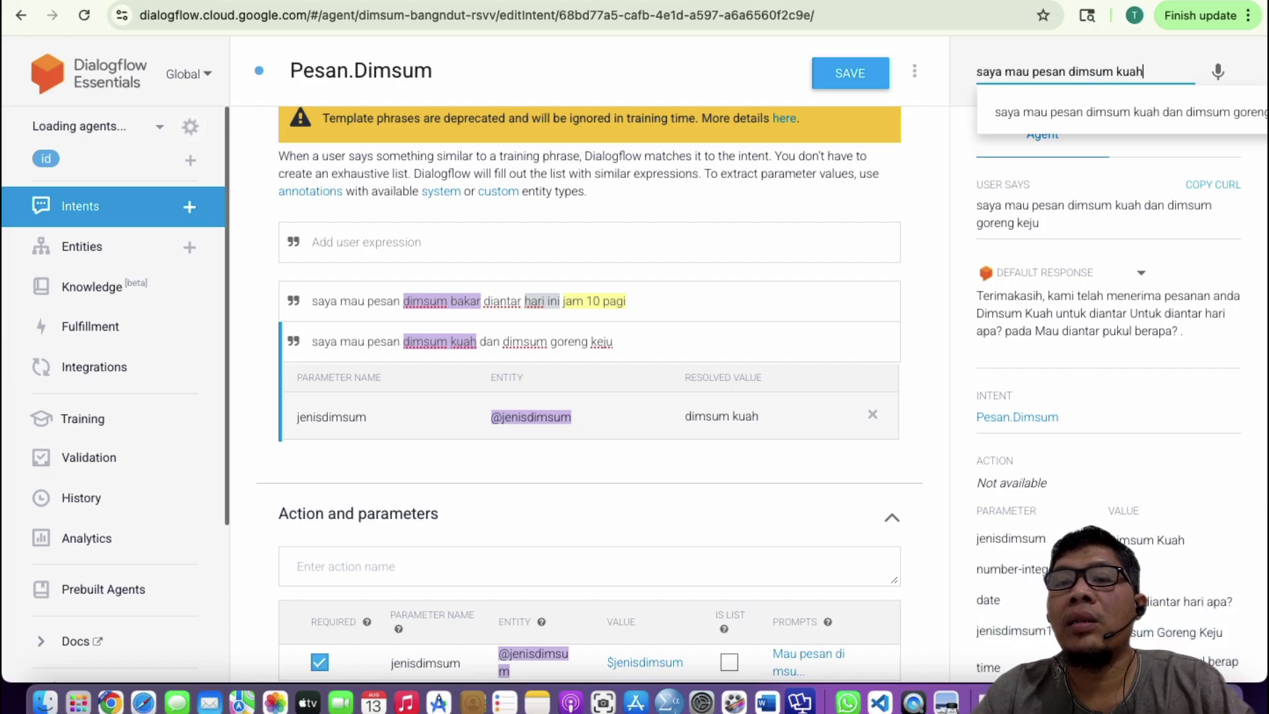
key("BackSpace")
key("BackSpace")
key("BackSpace")
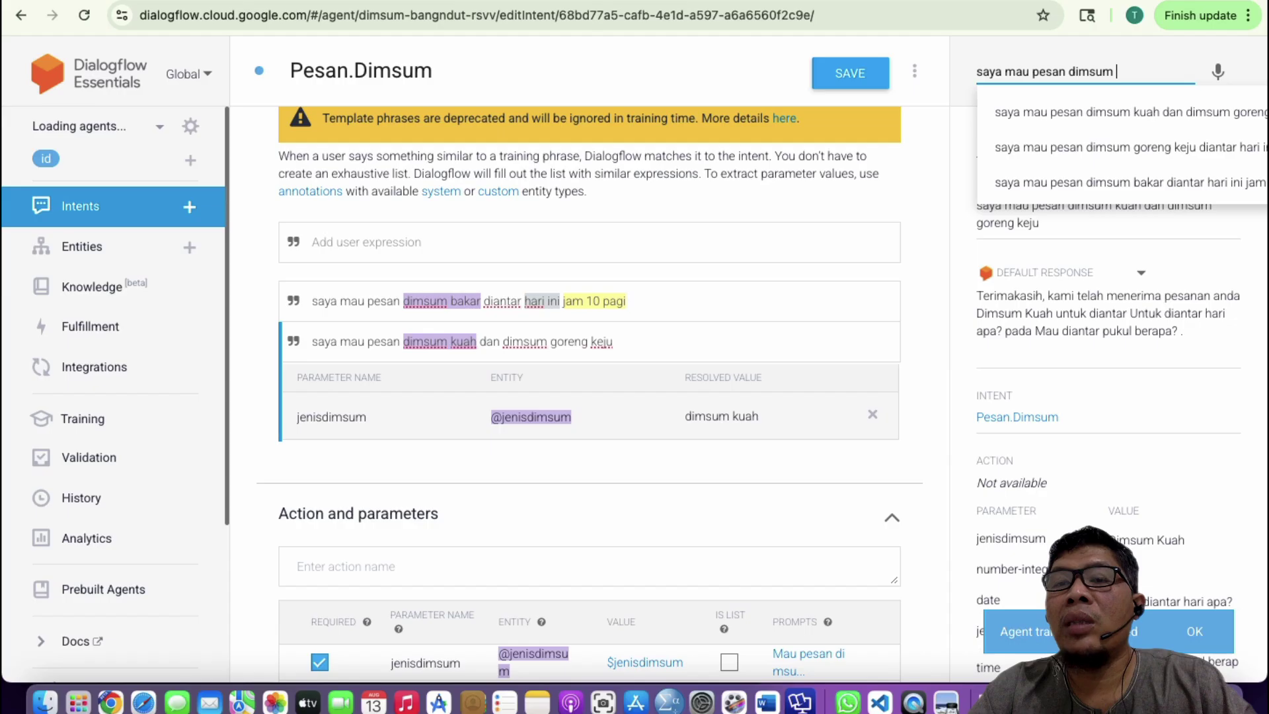
key("Return")
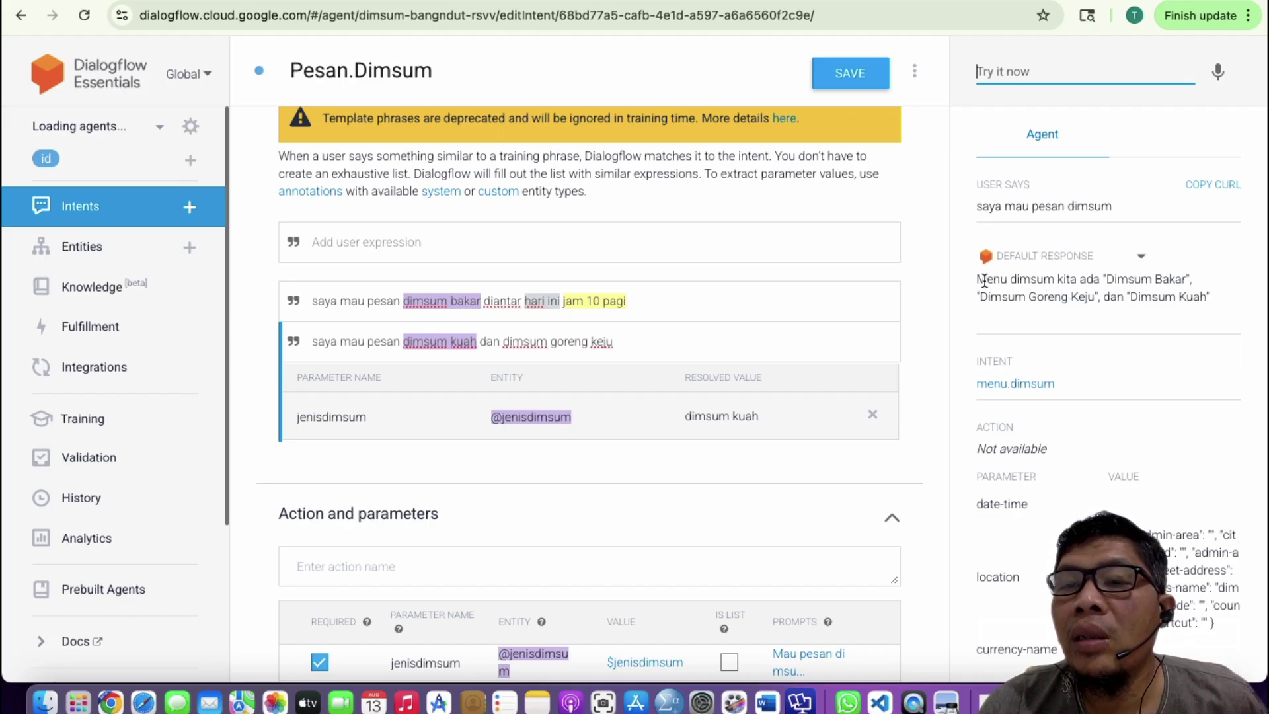
left_click(1142, 263)
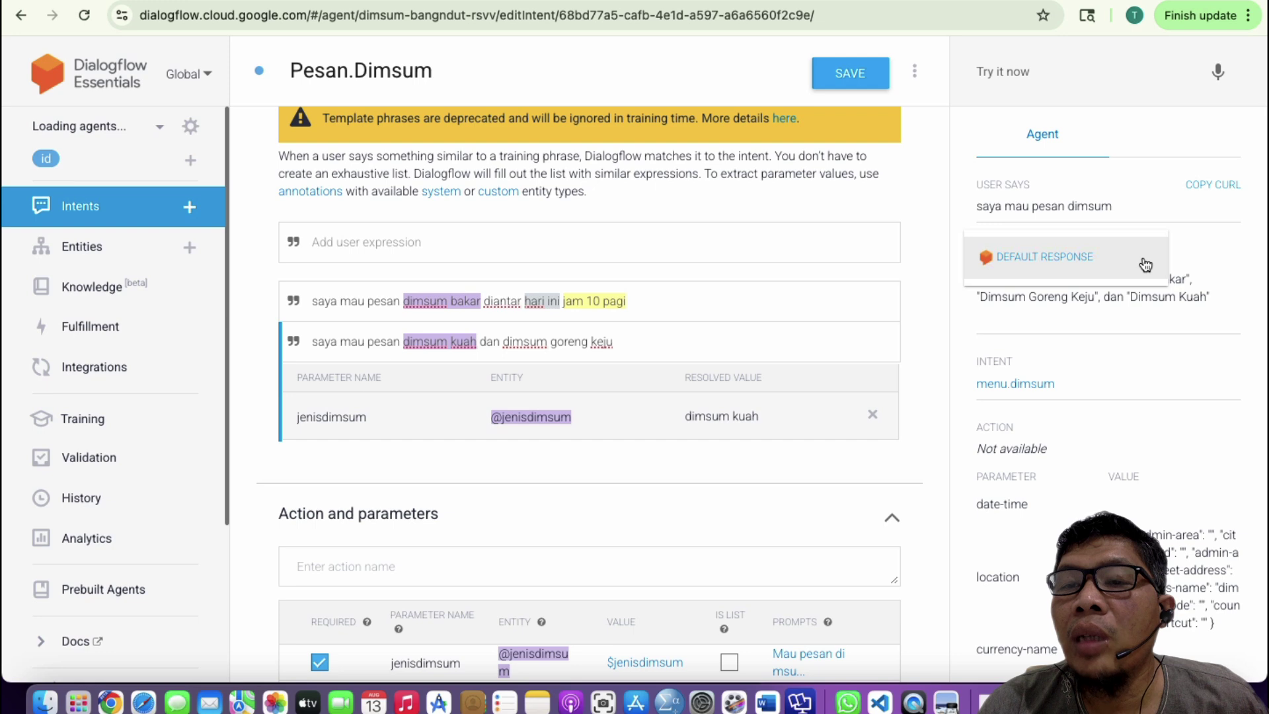
left_click(1145, 264)
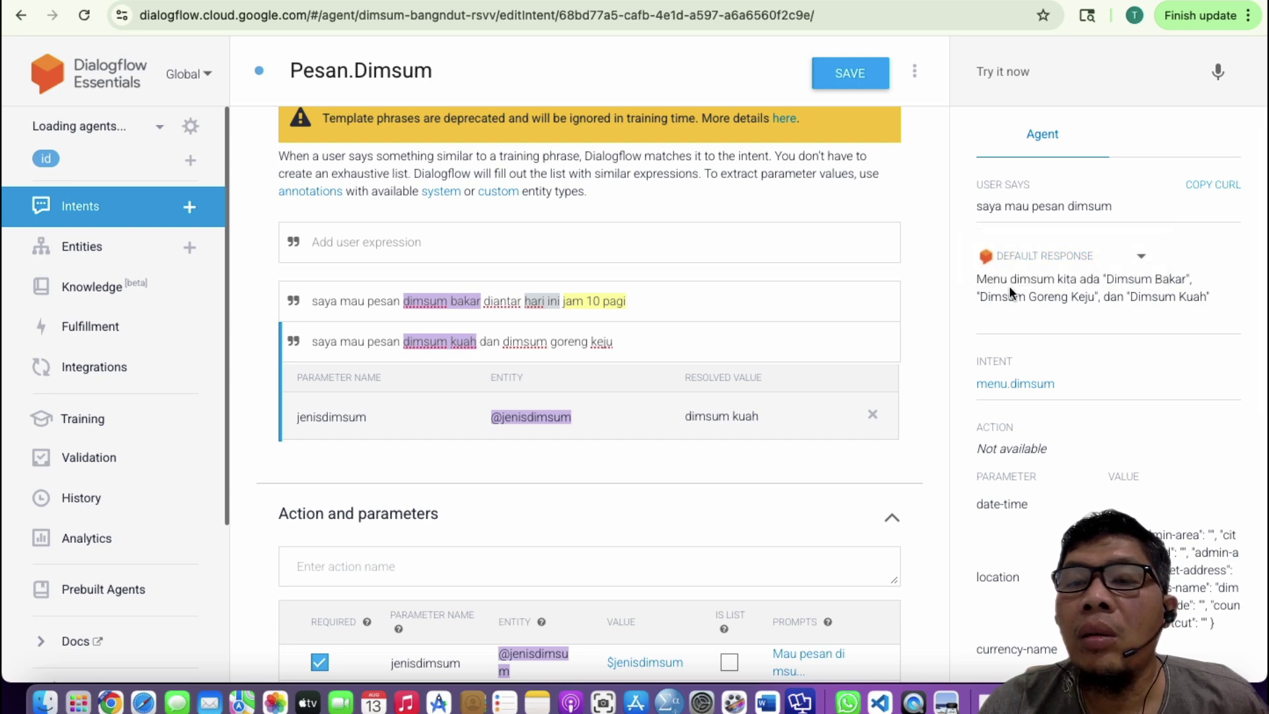
scroll(475, 416, "down", 3)
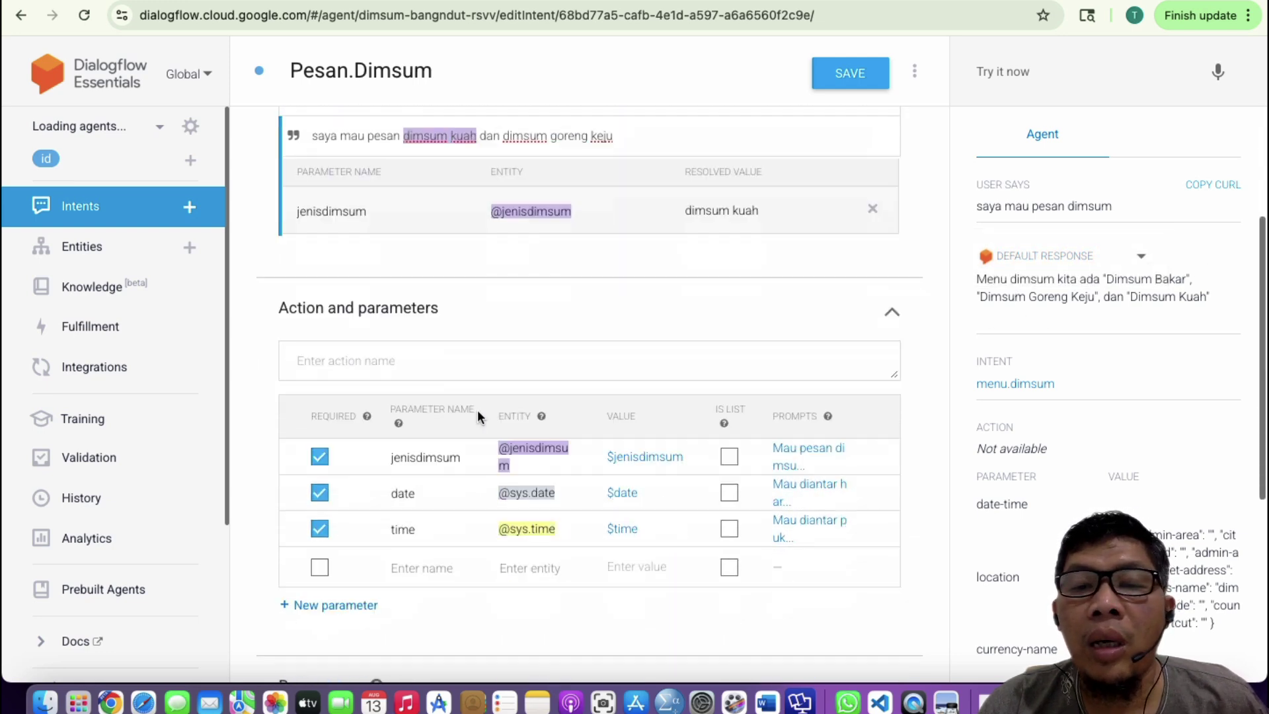
left_click(819, 452)
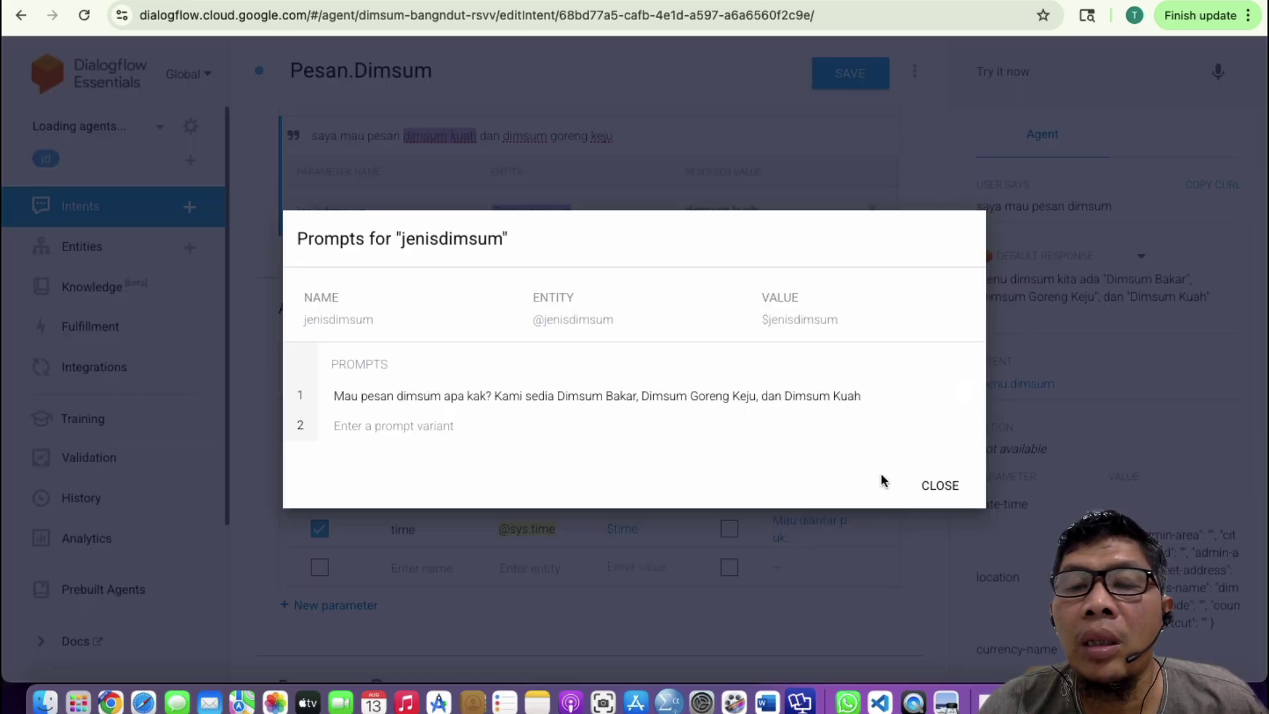
left_click(958, 489)
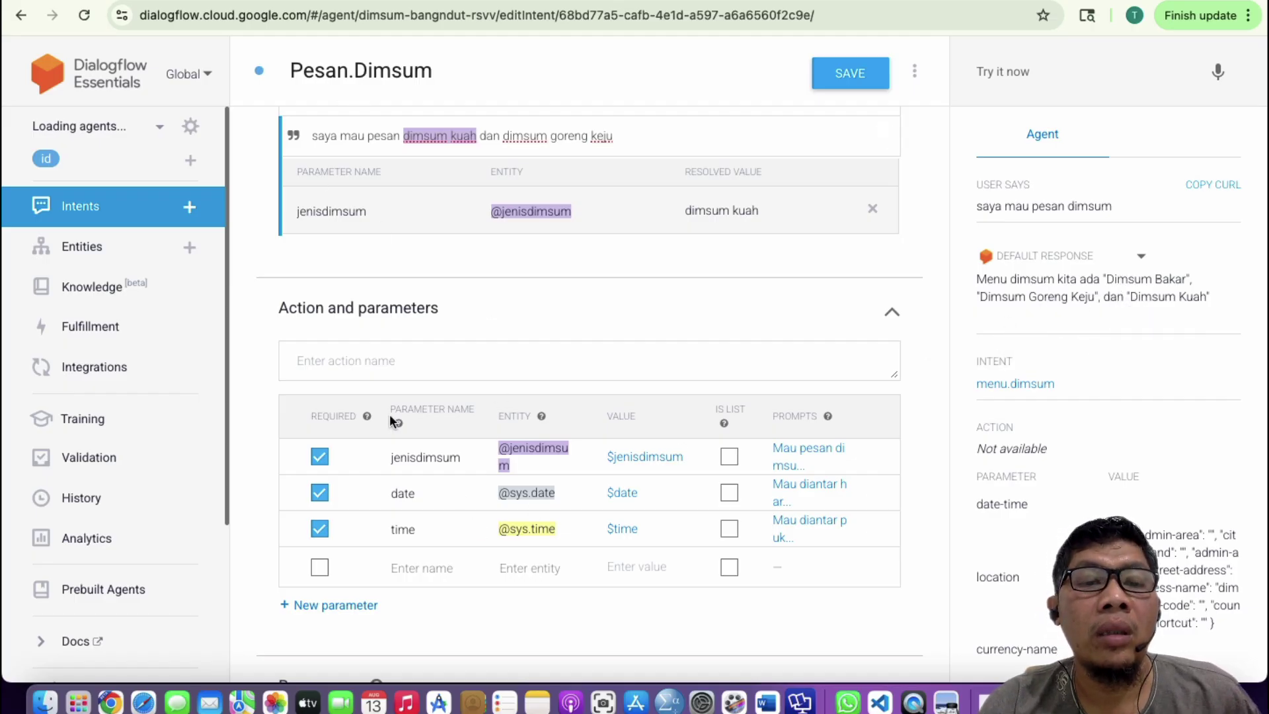
- Test the phrase 'saya mau diantar jam 2 siang', which falls to Default Fallback Intent
scroll(390, 414, "down", 6)
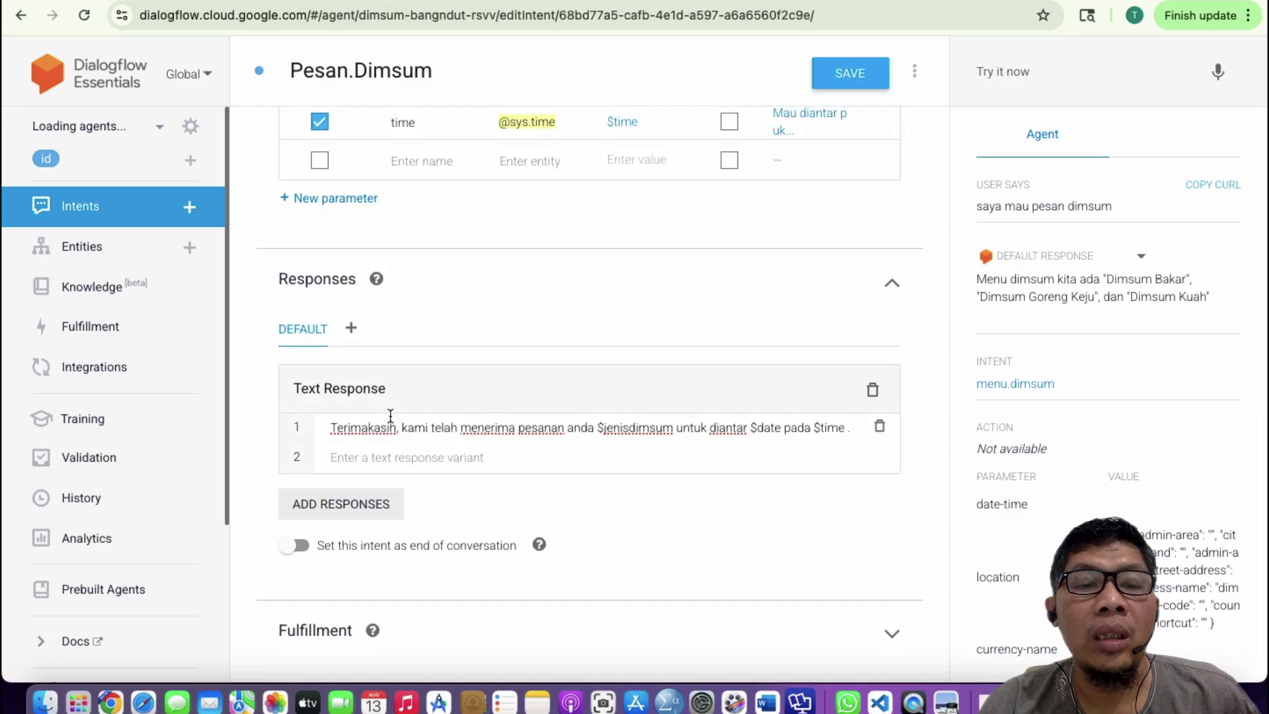
scroll(389, 414, "up", 8)
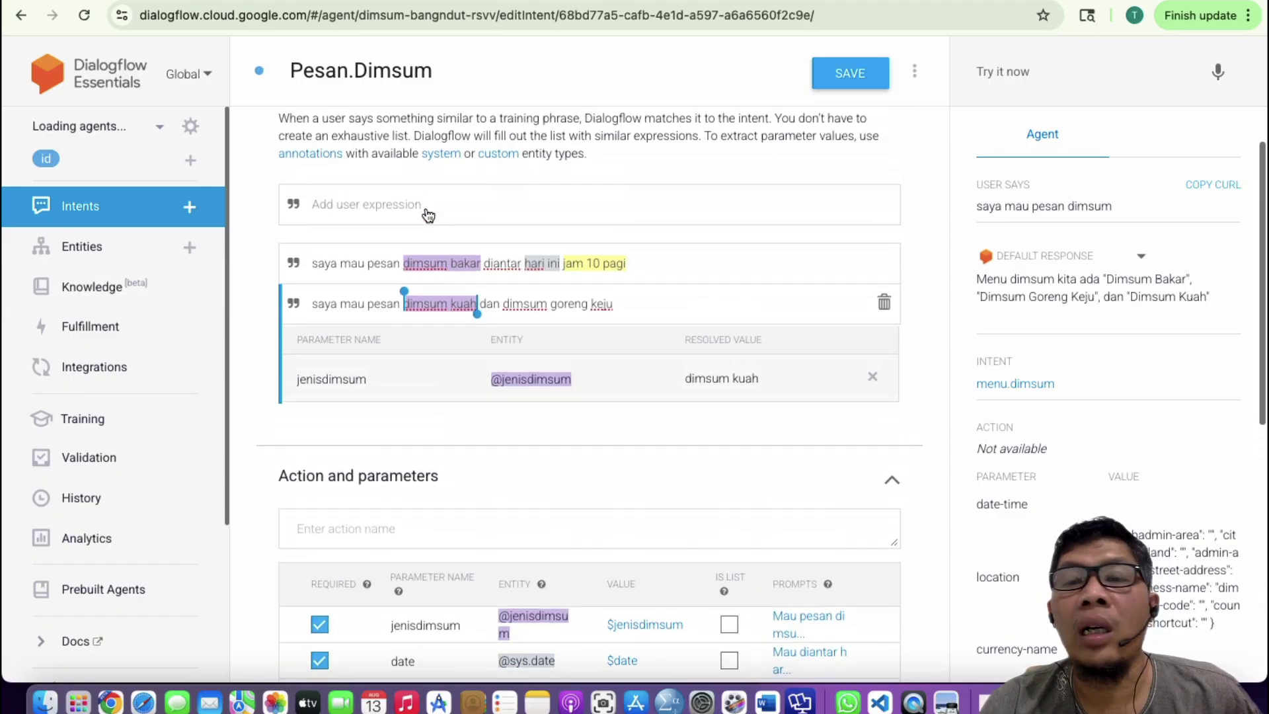
scroll(1014, 328, "down", 1)
scroll(1013, 327, "up", 1)
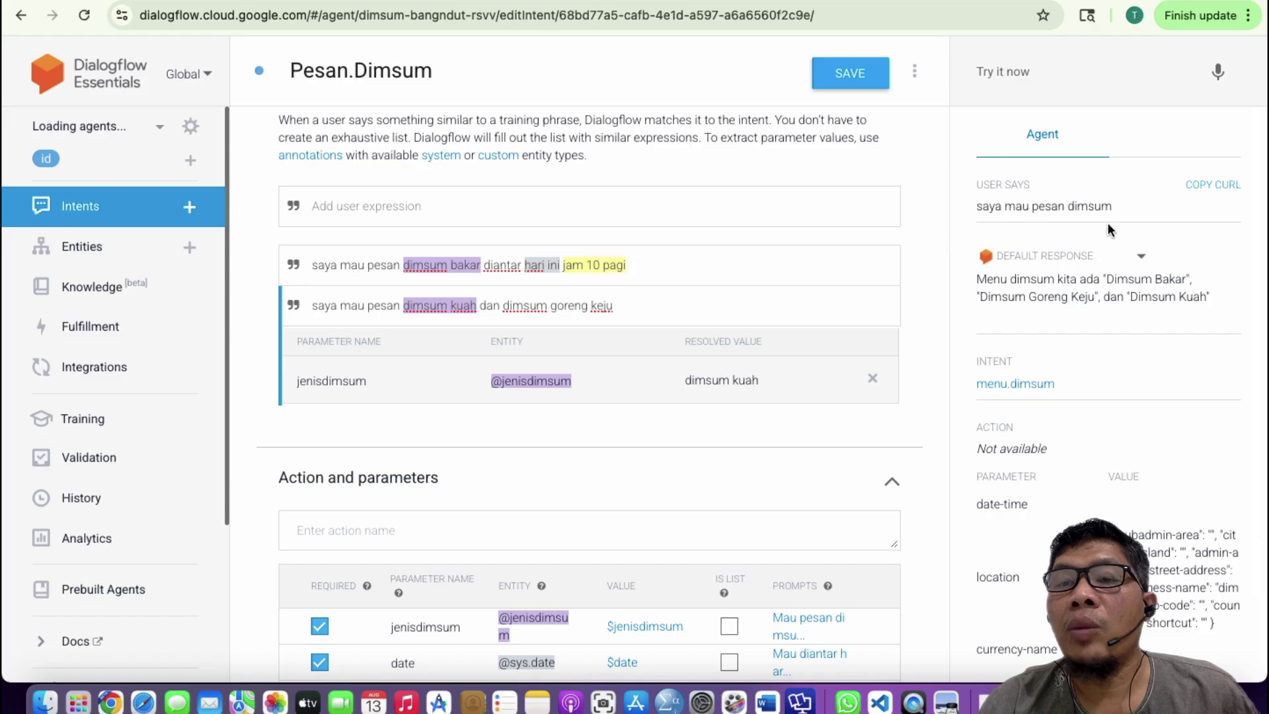
left_click(1029, 81)
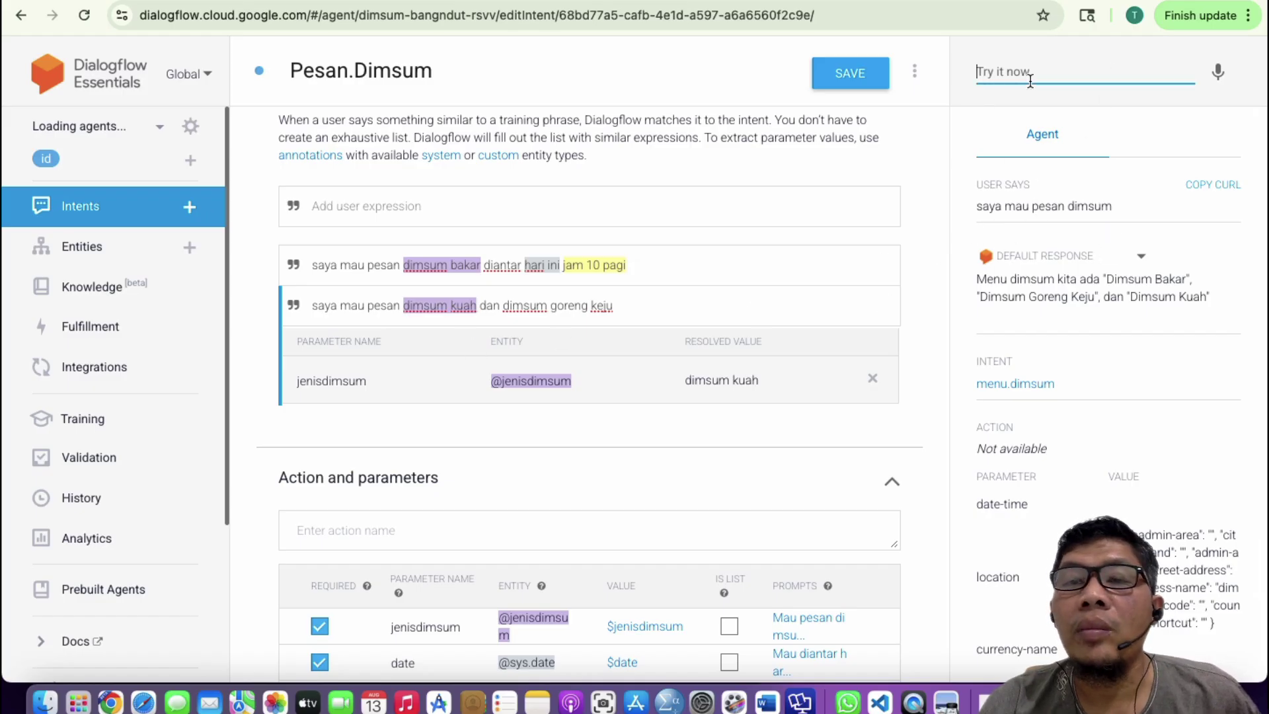
scroll(431, 440, "down", 5)
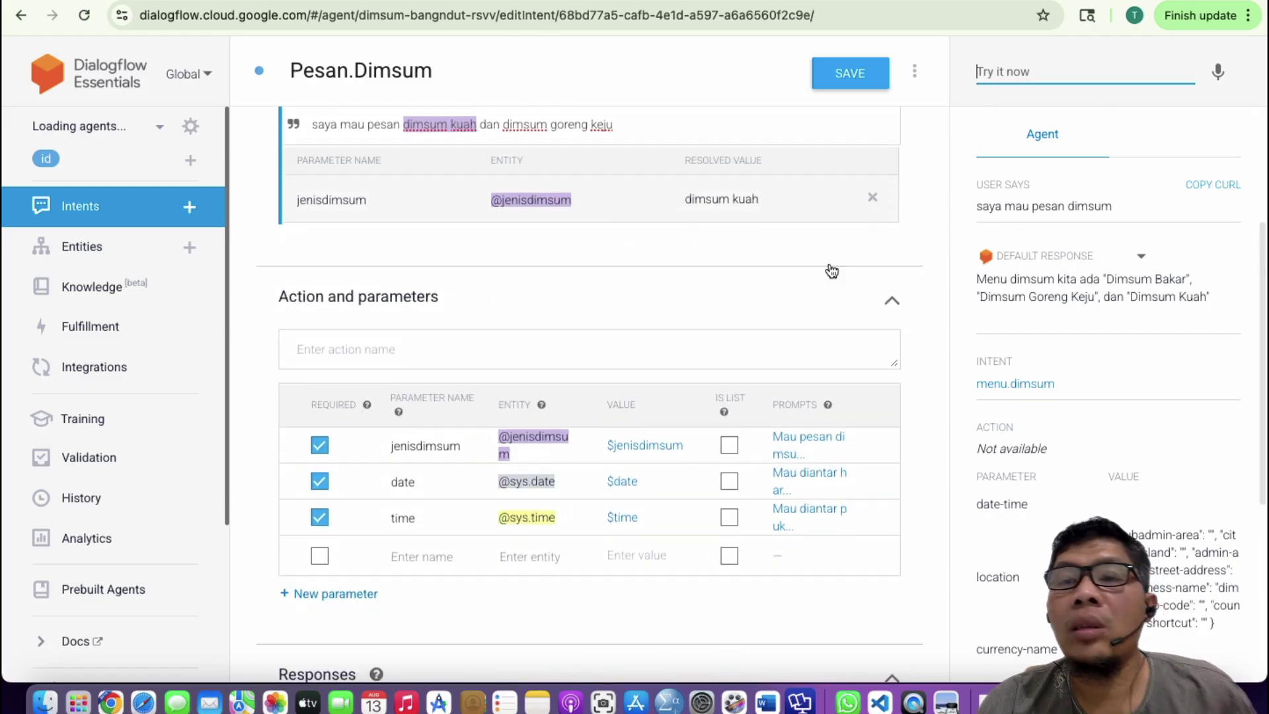
type("sa")
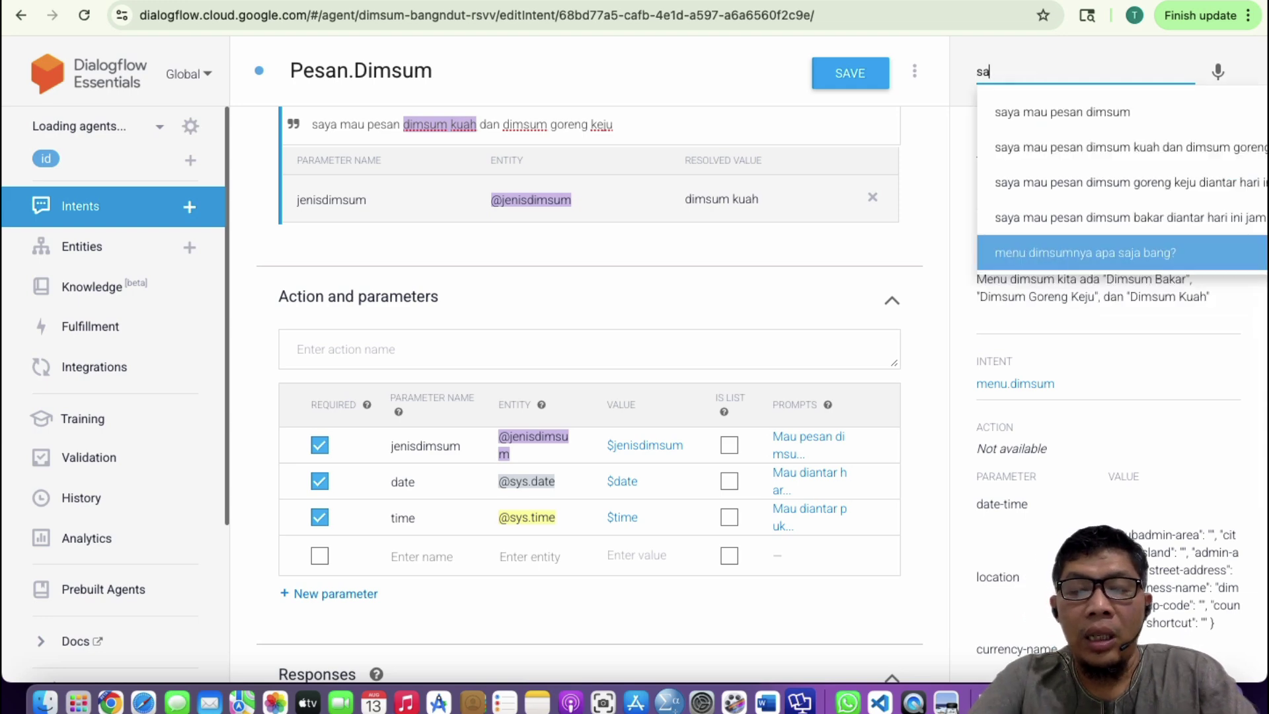
type("ya mau di")
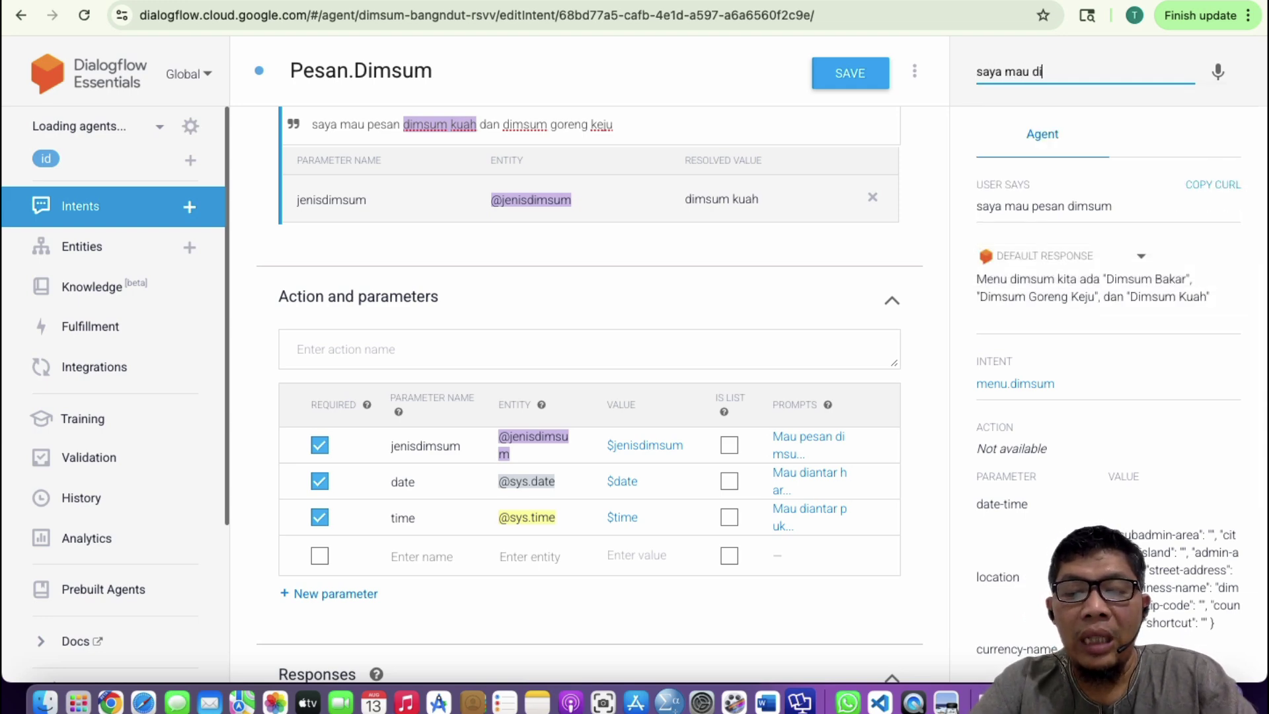
type("antar jam 2")
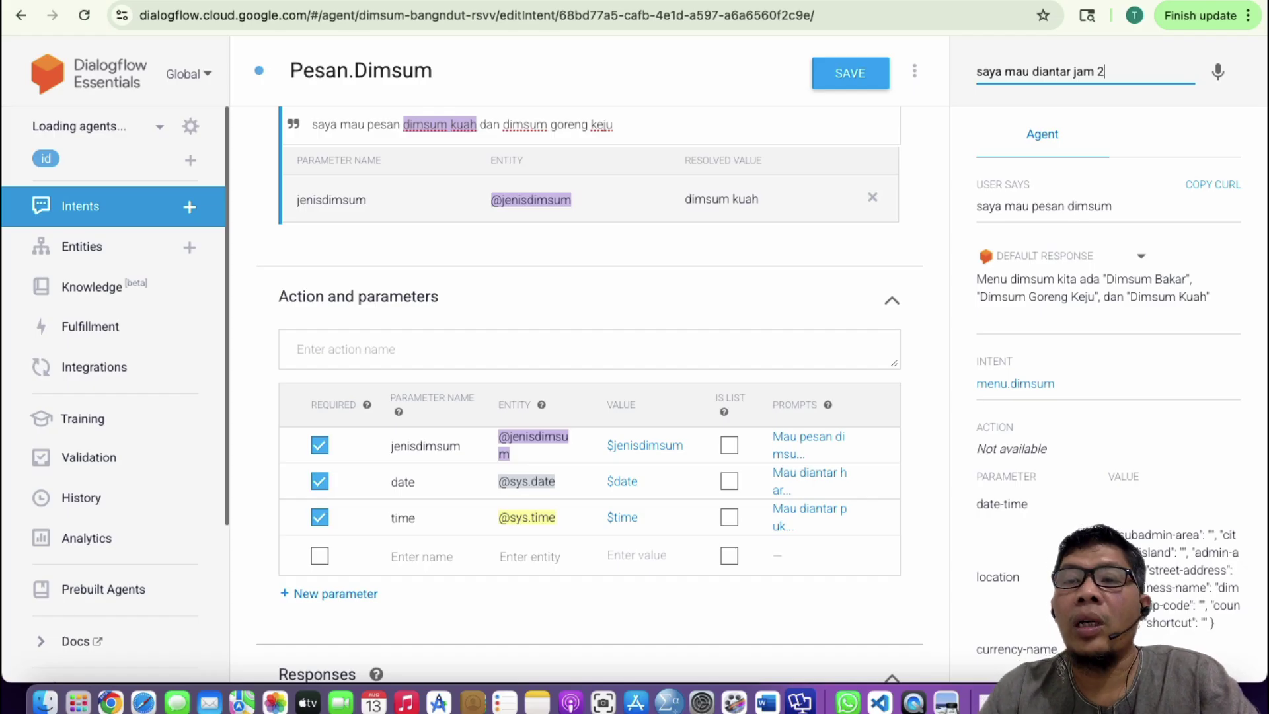
type(" siang")
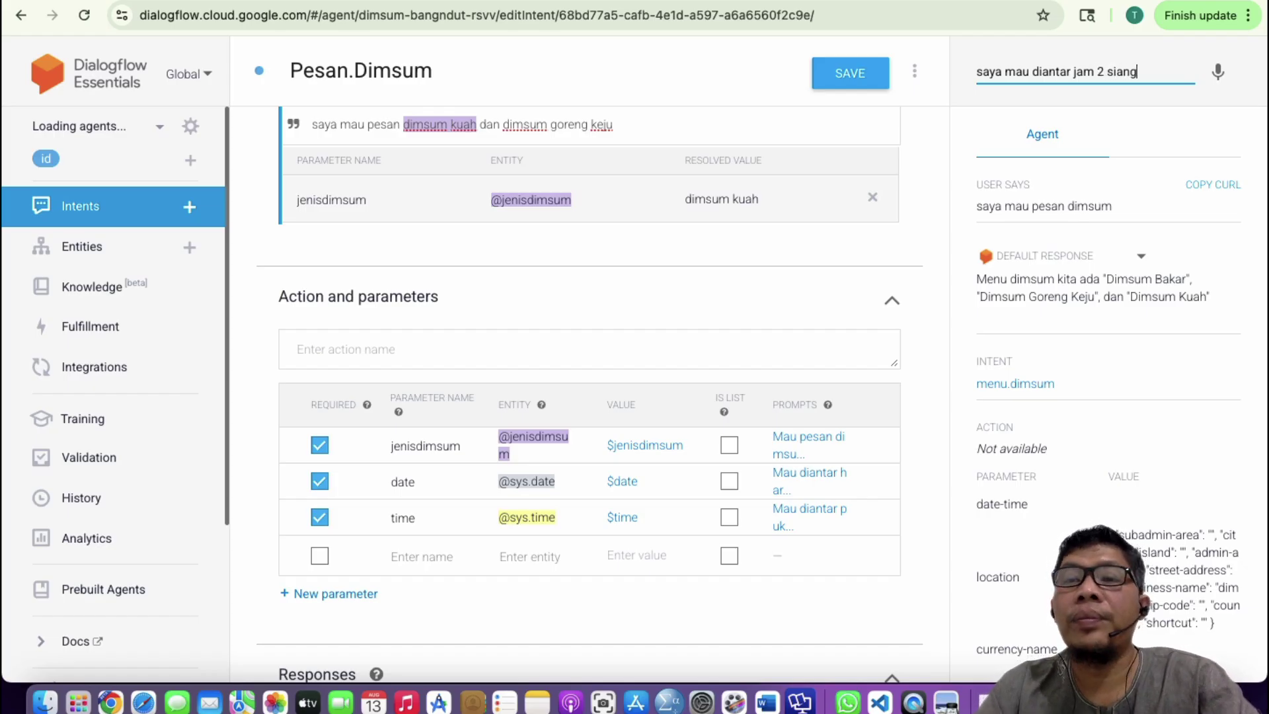
key("Return")
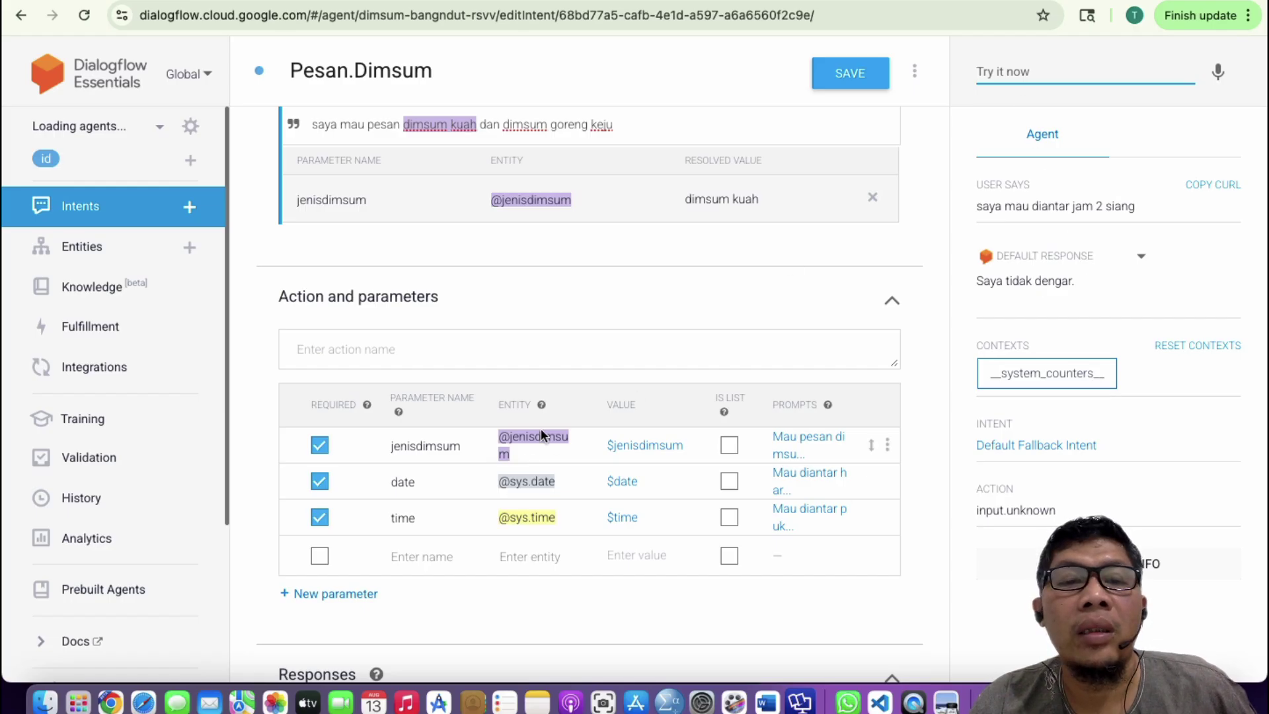
- Test the copied dimsum kuah and goreng keju training phrase and review the matched parameter values
scroll(456, 307, "up", 2)
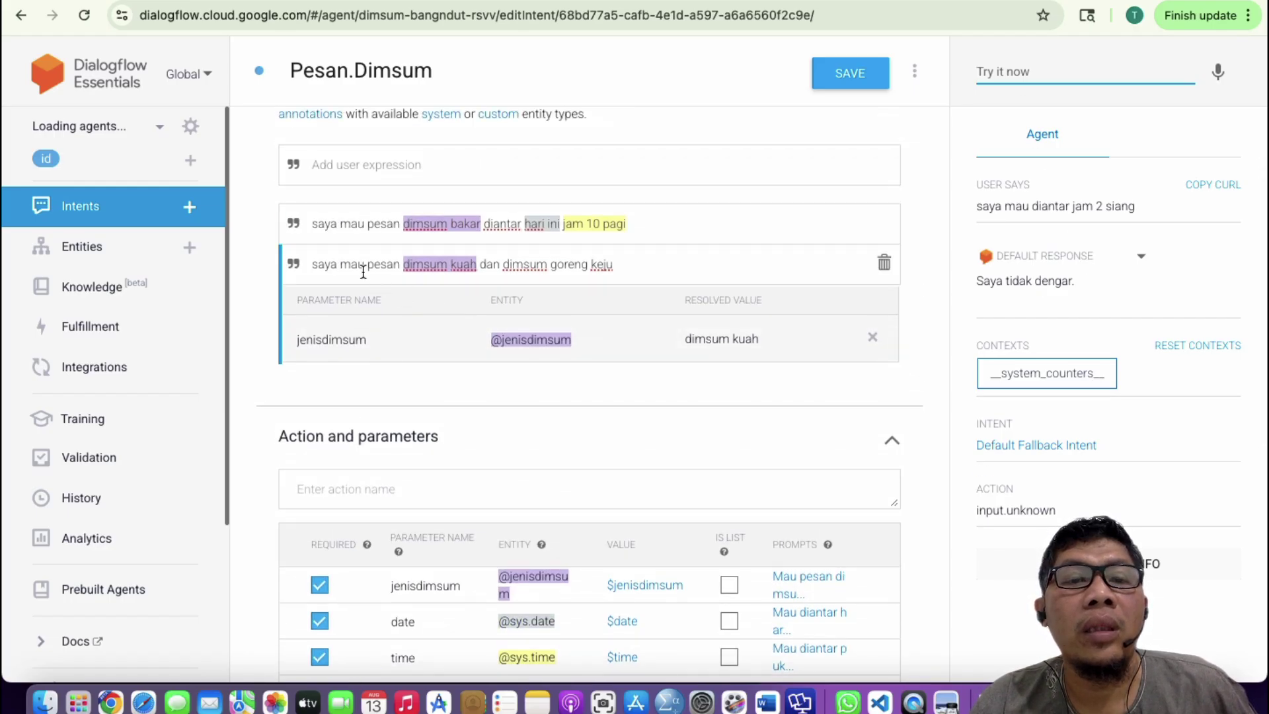
left_click_drag(311, 265, 569, 287)
key("ctrl+c")
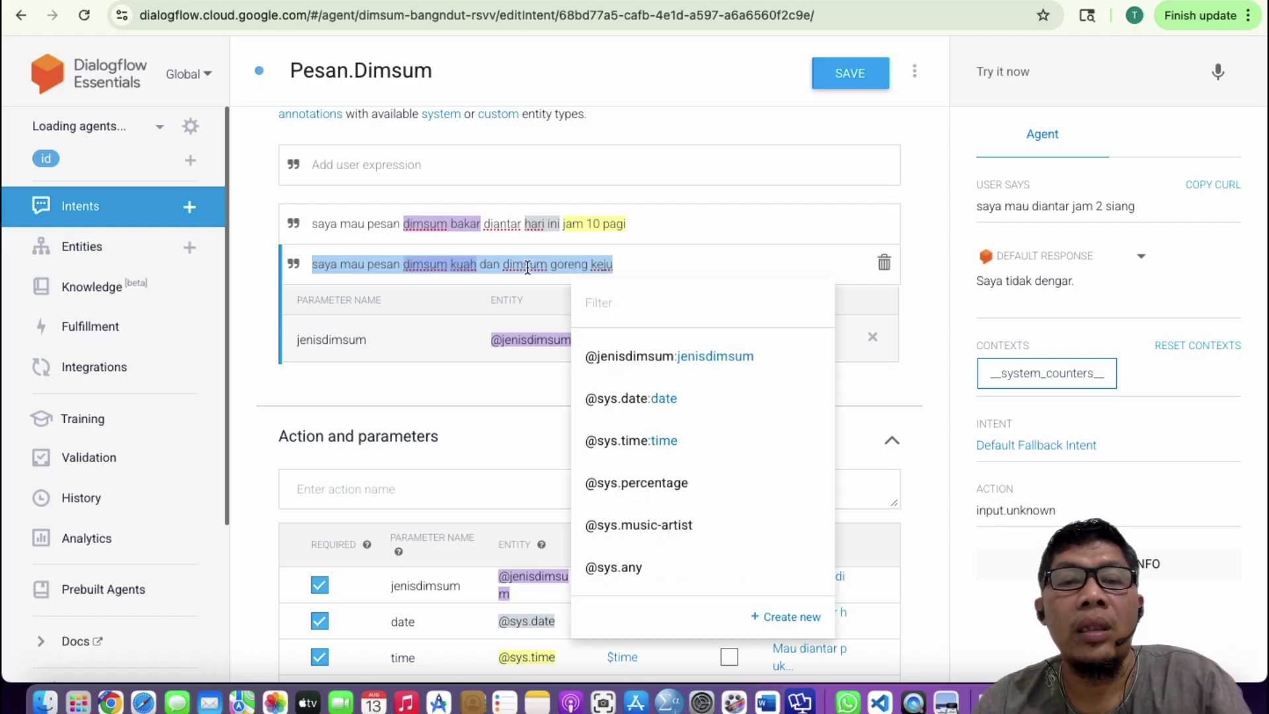
left_click(1051, 74)
key("ctrl+v")
key("Return")
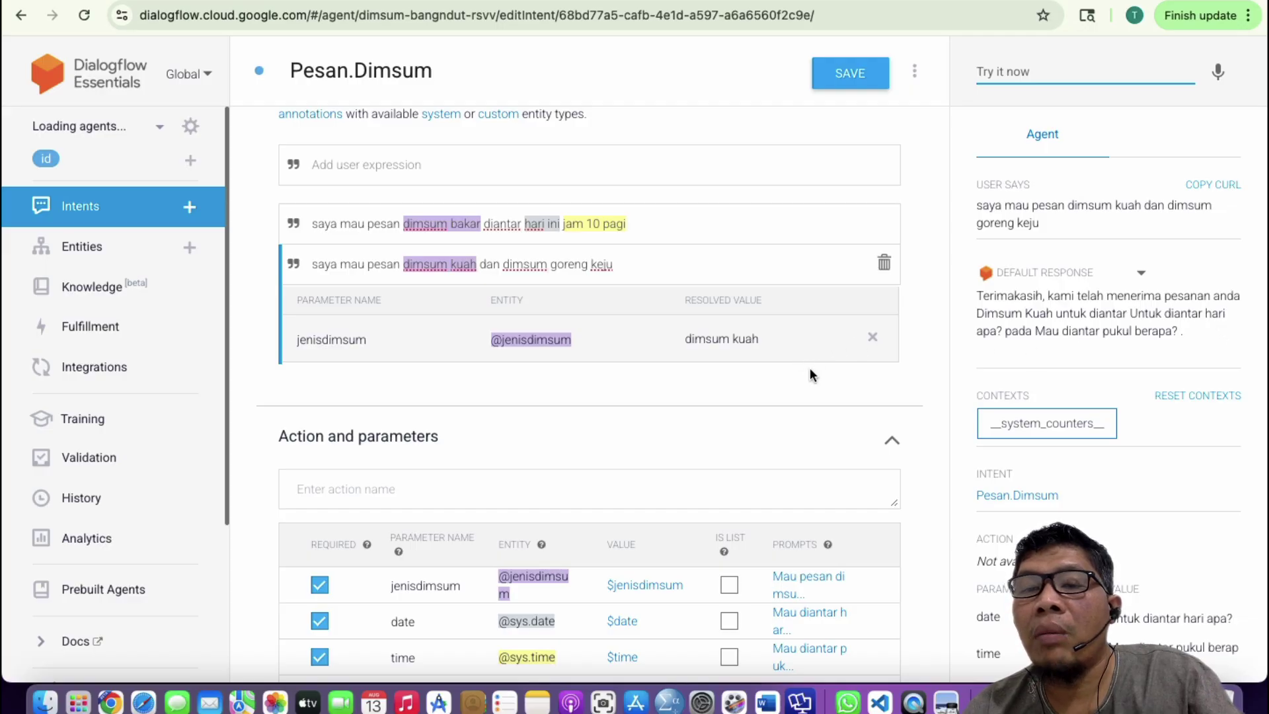
scroll(760, 444, "down", 5)
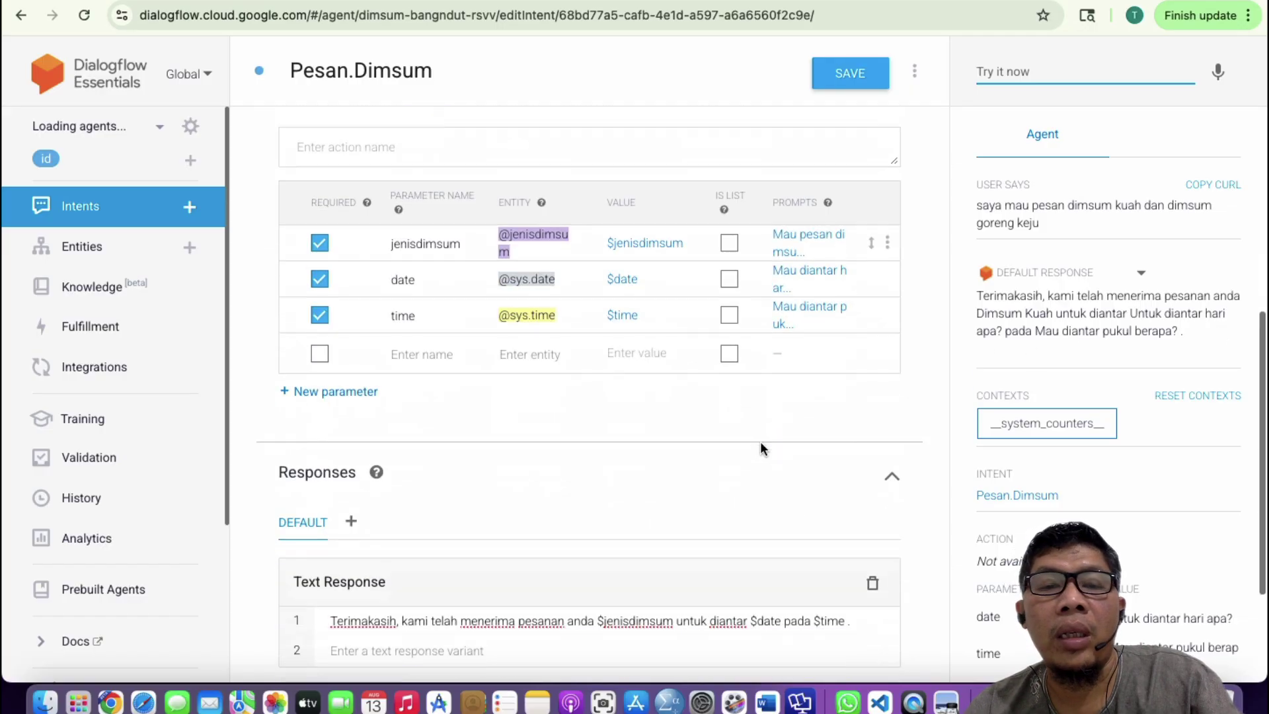
scroll(761, 448, "down", 3)
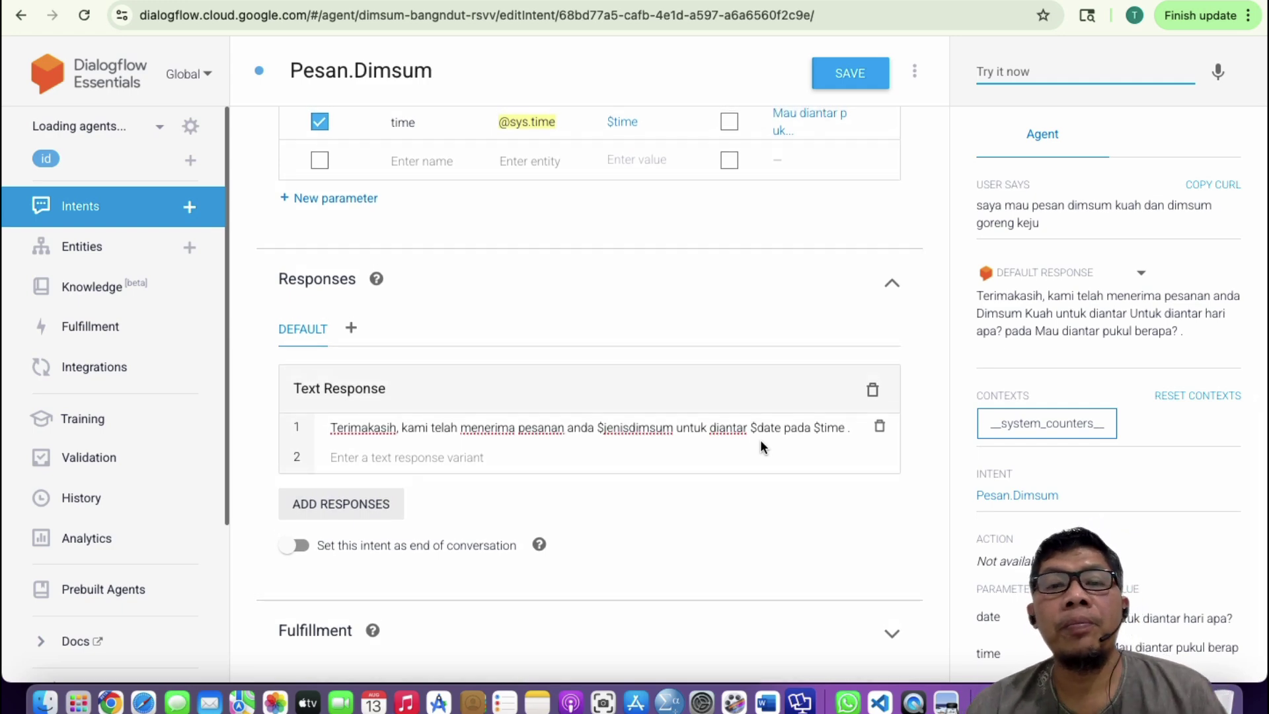
scroll(727, 250, "up", 5)
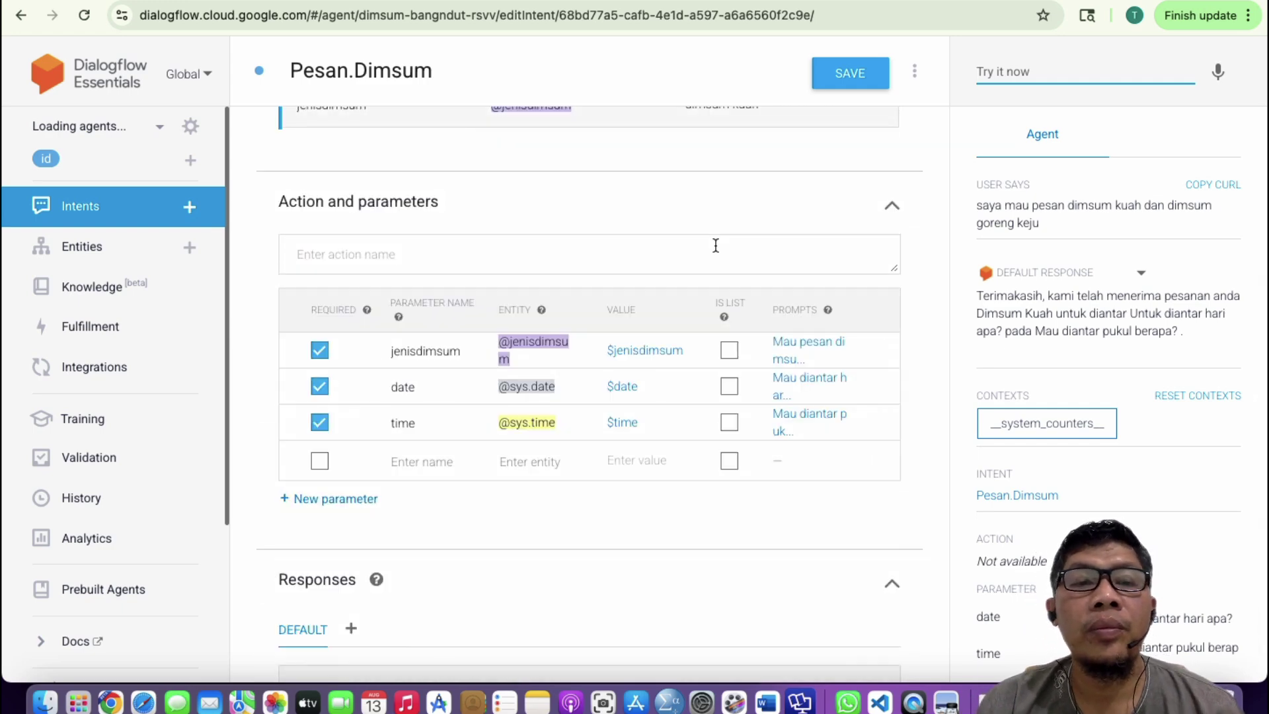
scroll(715, 245, "up", 3)
scroll(715, 248, "down", 7)
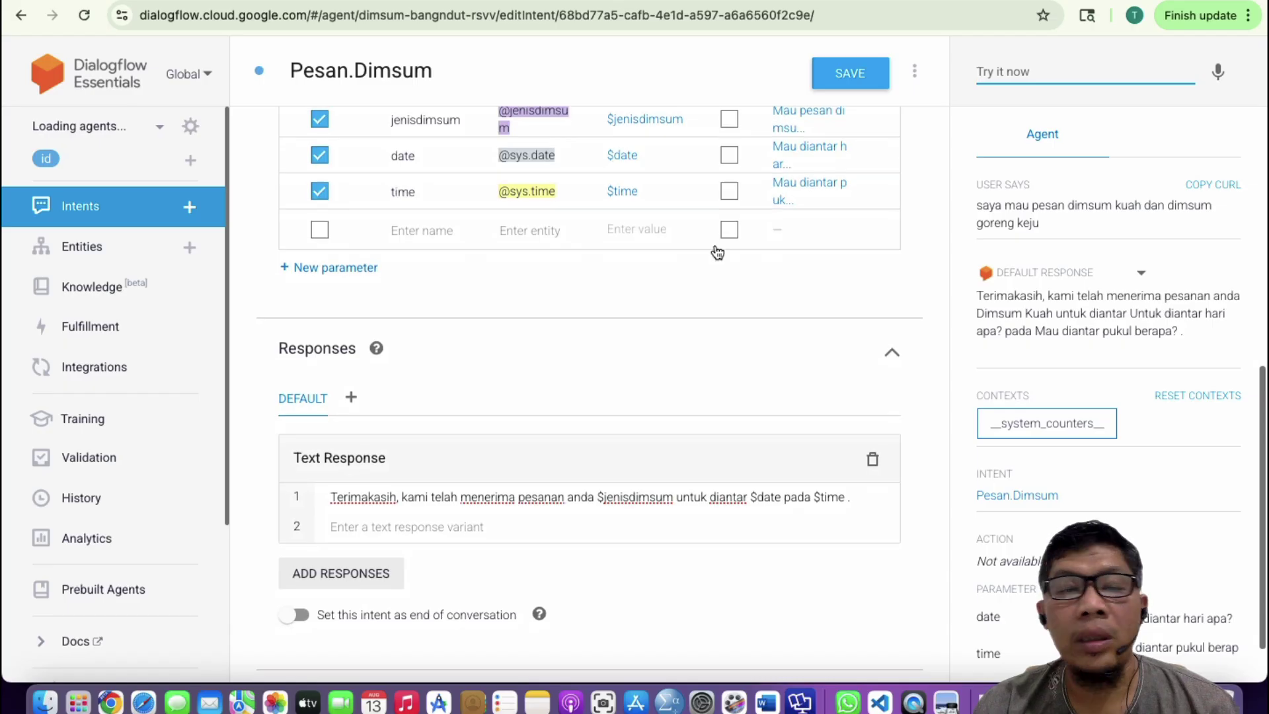
scroll(715, 248, "down", 1)
scroll(1204, 560, "down", 2)
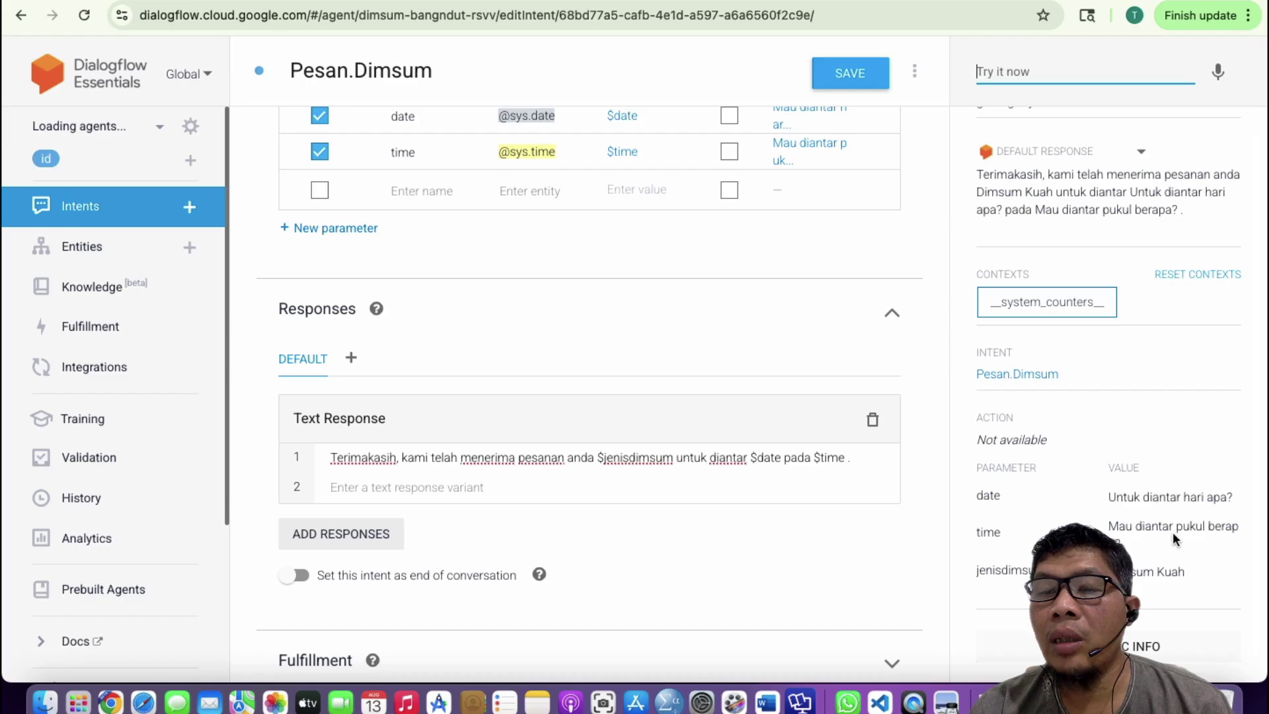
scroll(481, 285, "up", 4)
scroll(481, 279, "up", 1)
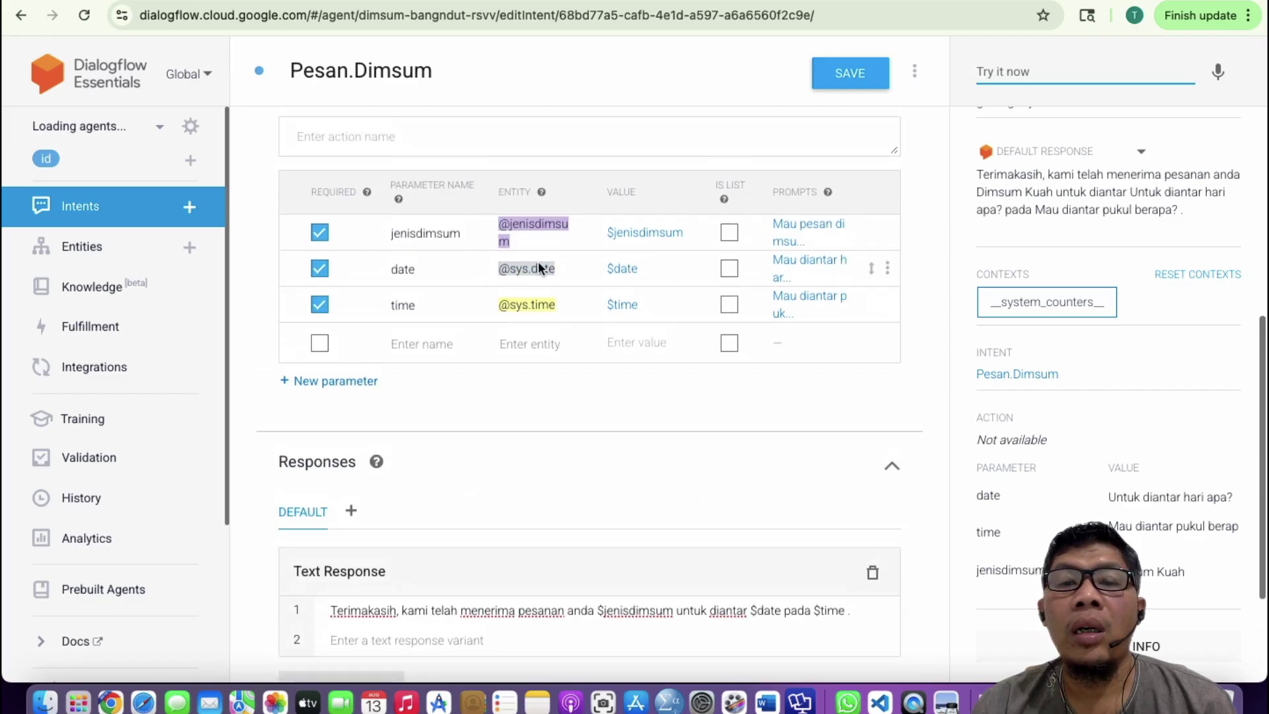
- Check jenisdimsum's default value, then clear the date parameter's default value
left_click(887, 233)
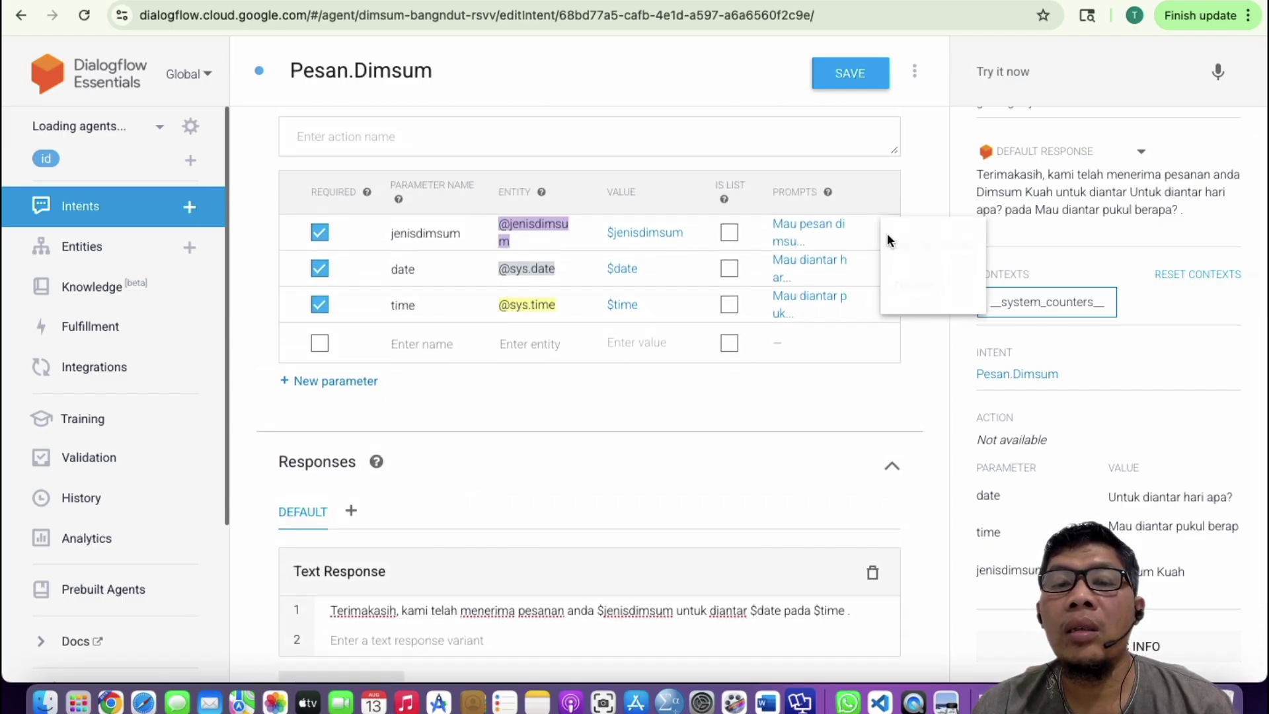
left_click(923, 248)
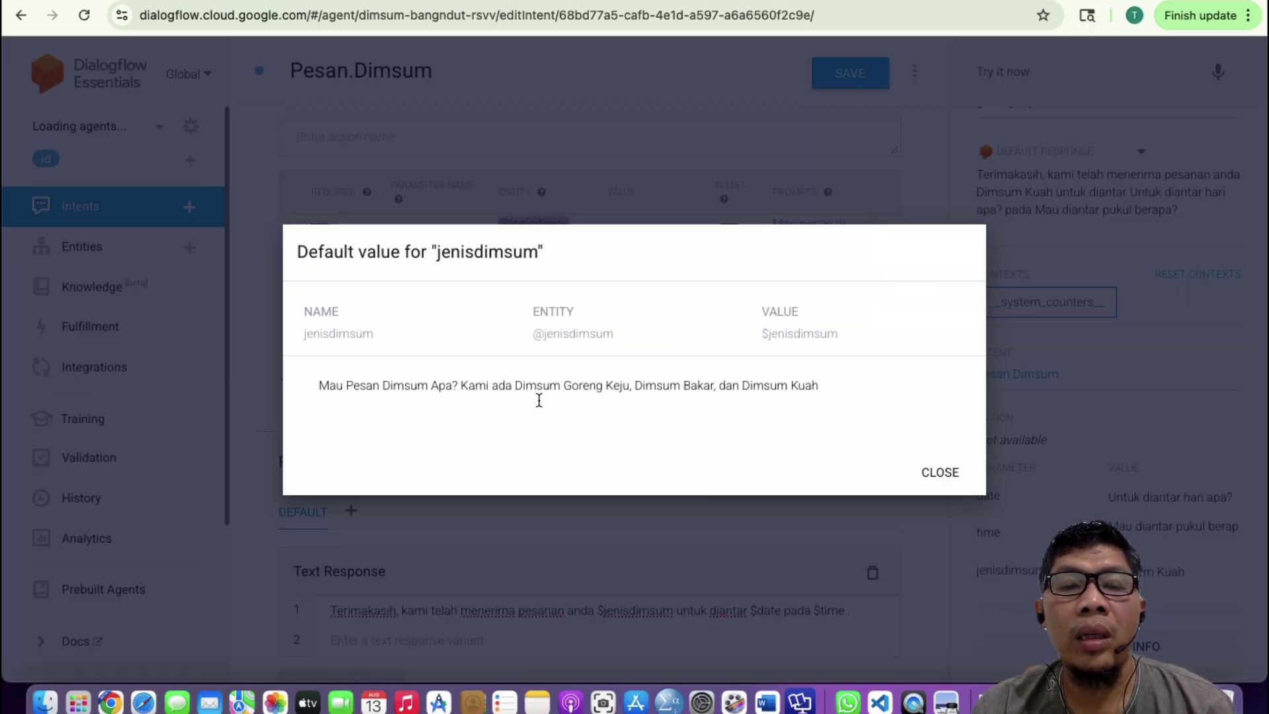
left_click(945, 474)
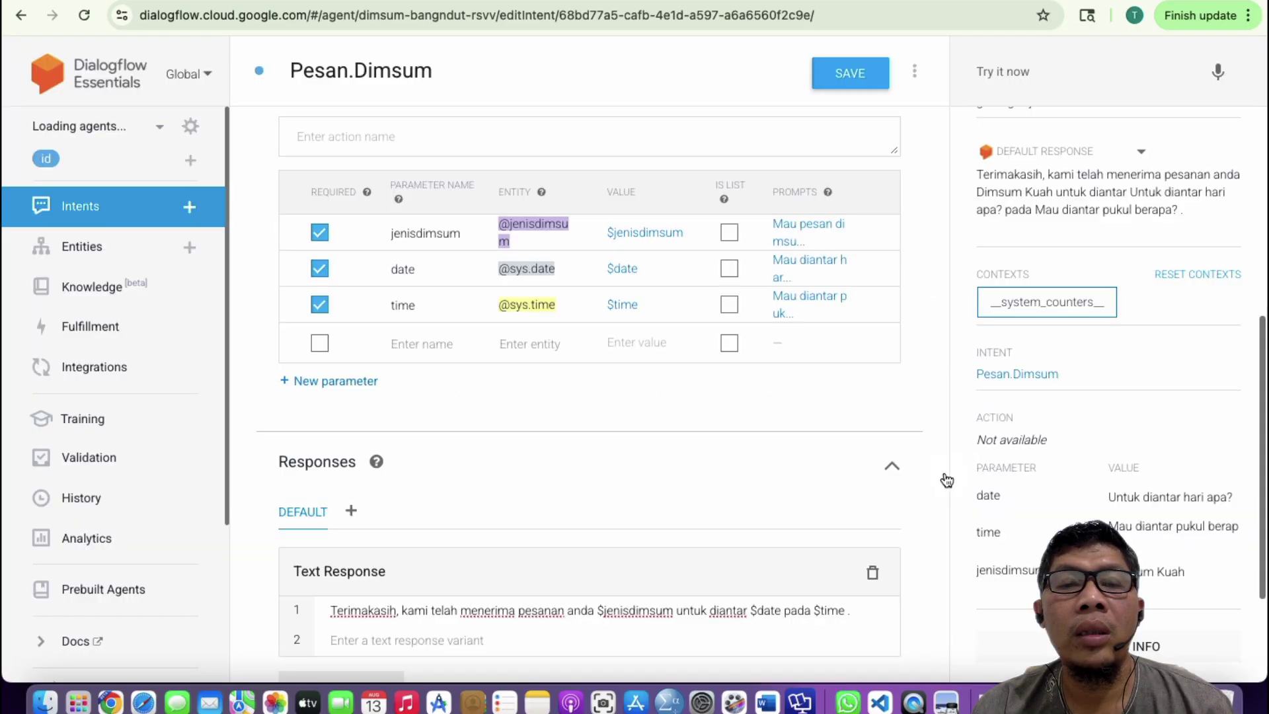
left_click(886, 270)
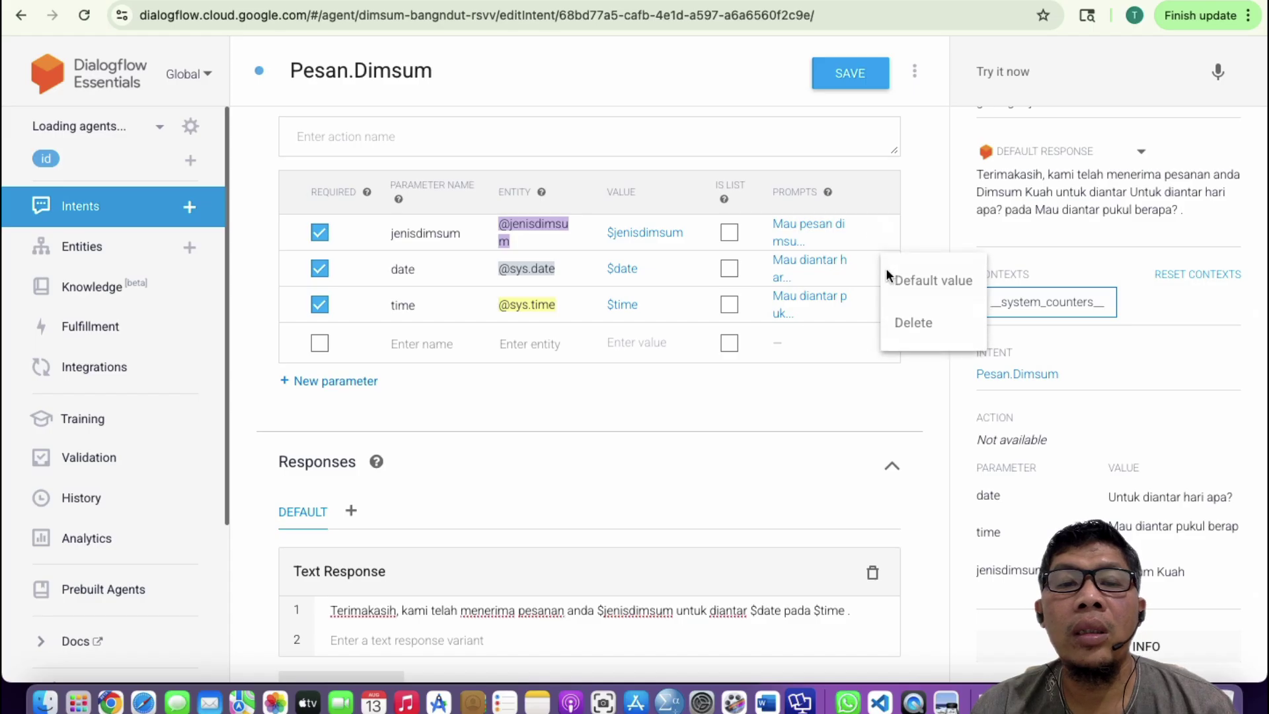
left_click(918, 280)
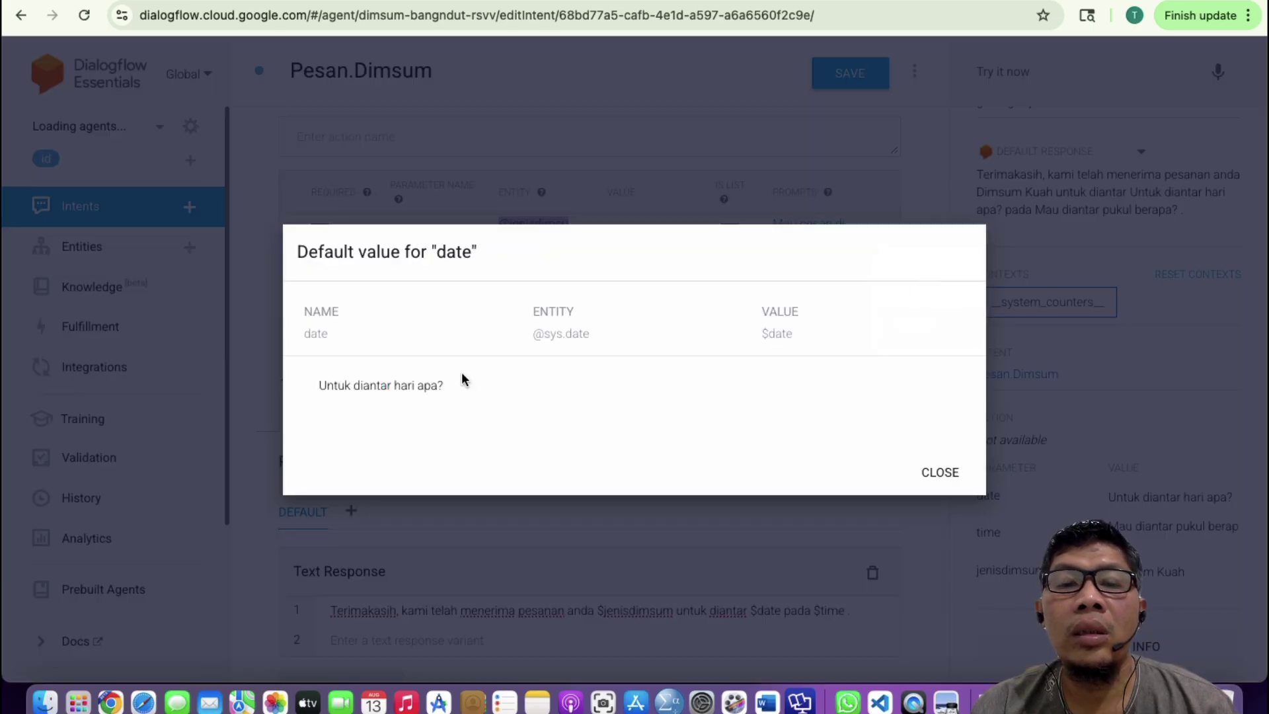
left_click_drag(456, 385, 297, 382)
key("BackSpace")
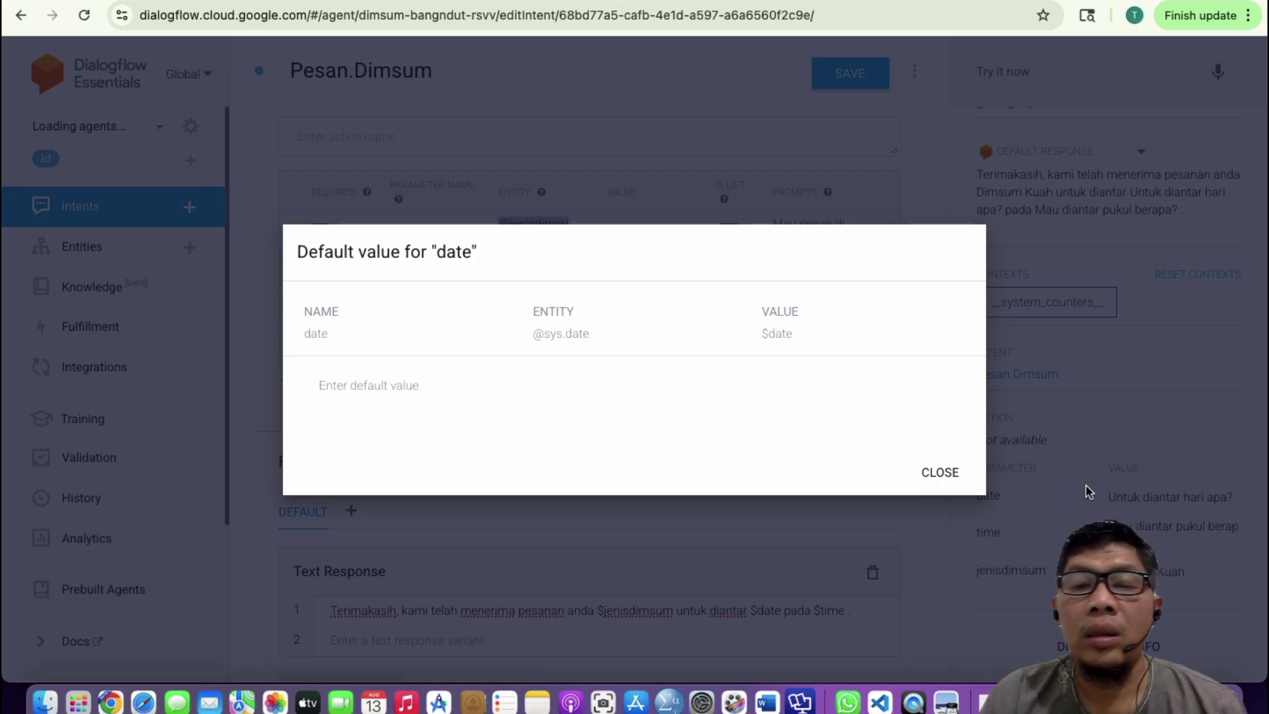
left_click(941, 473)
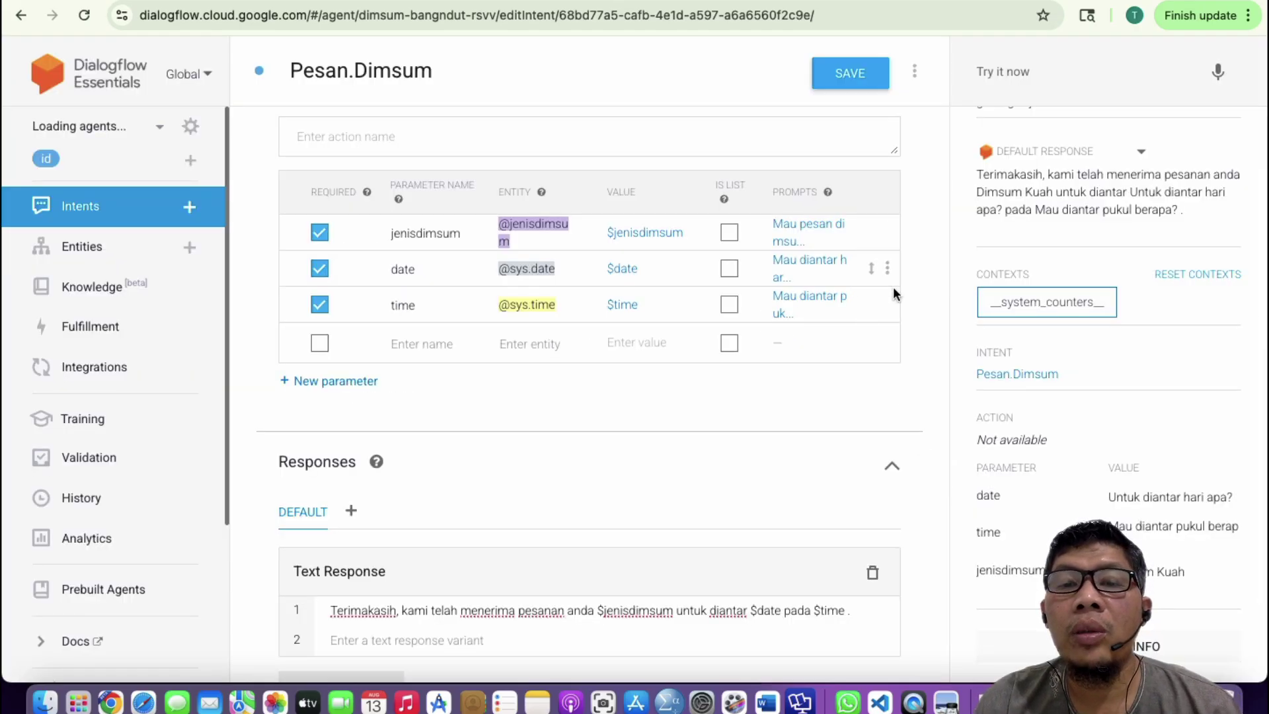
- Delete the default values of the jenisdimsum and time parameters
left_click(891, 232)
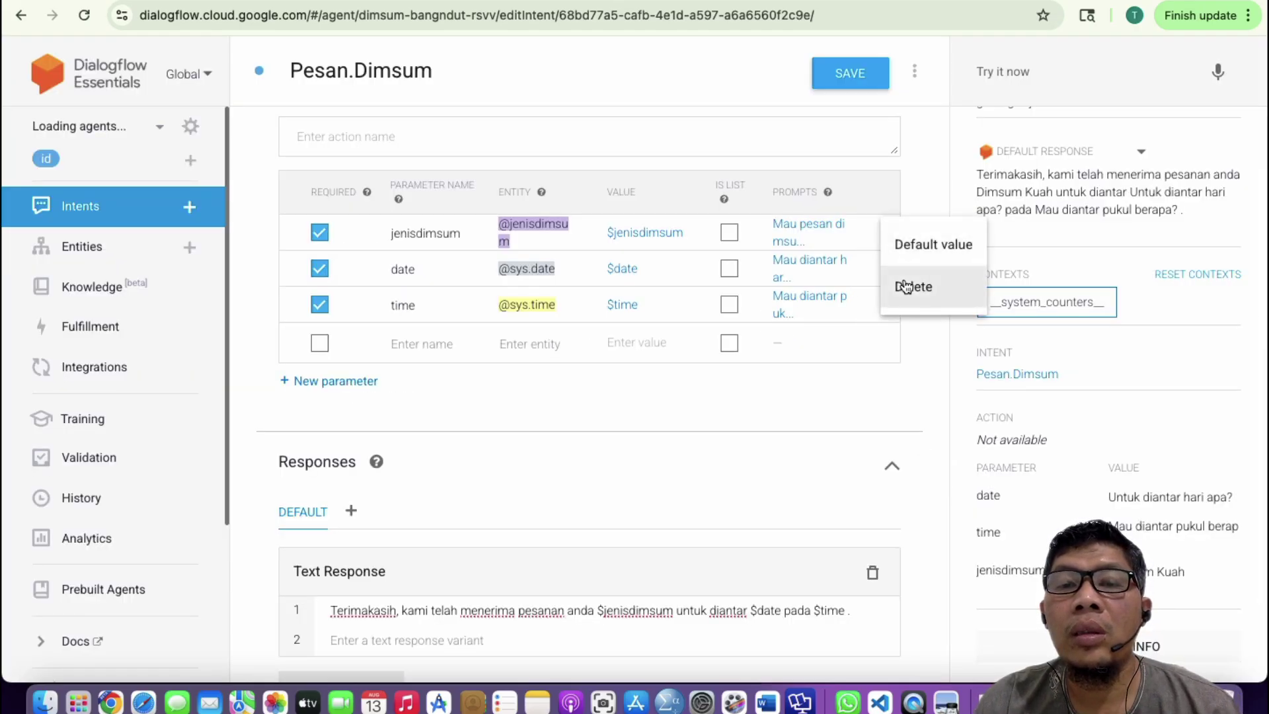
left_click(905, 244)
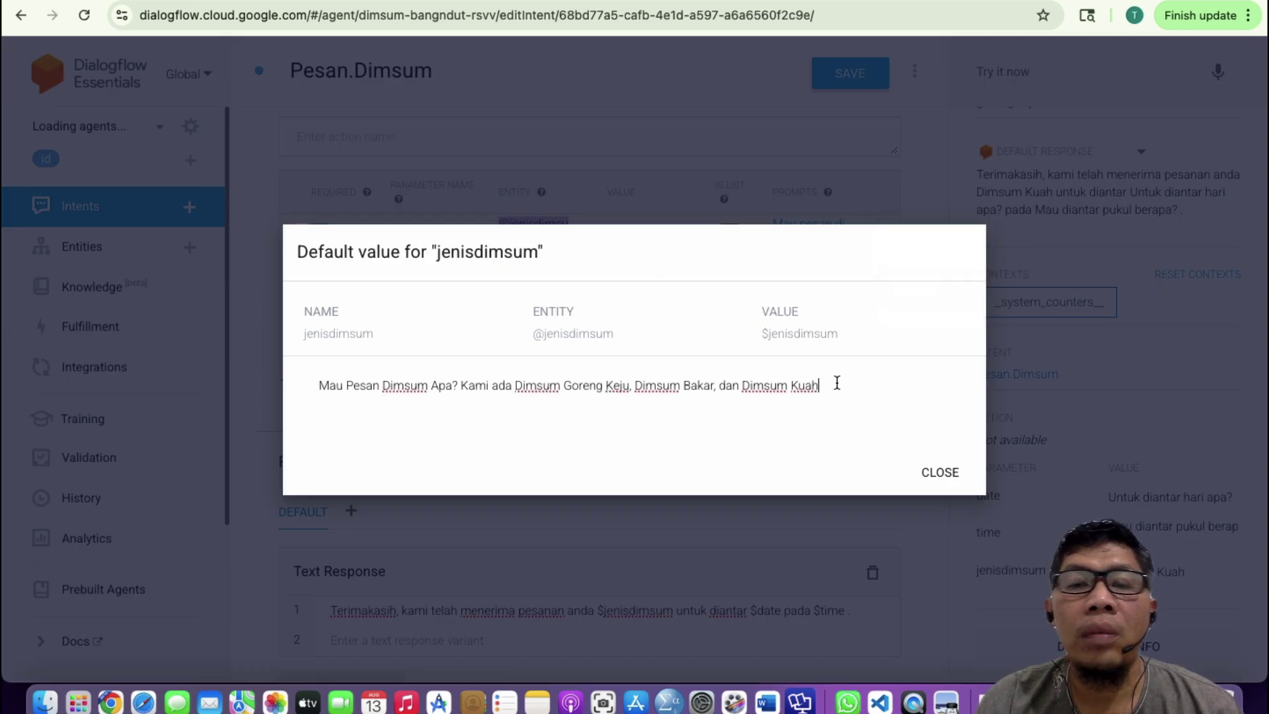
left_click_drag(835, 386, 310, 338)
key("BackSpace")
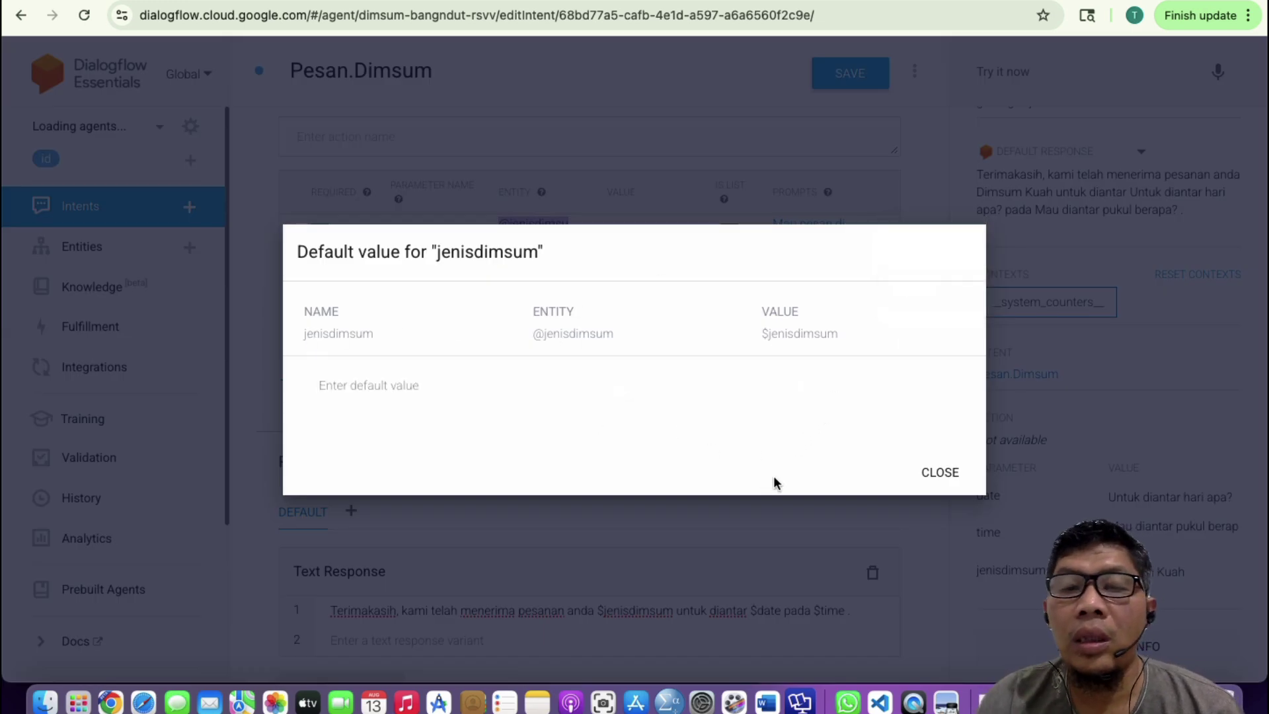
left_click(941, 473)
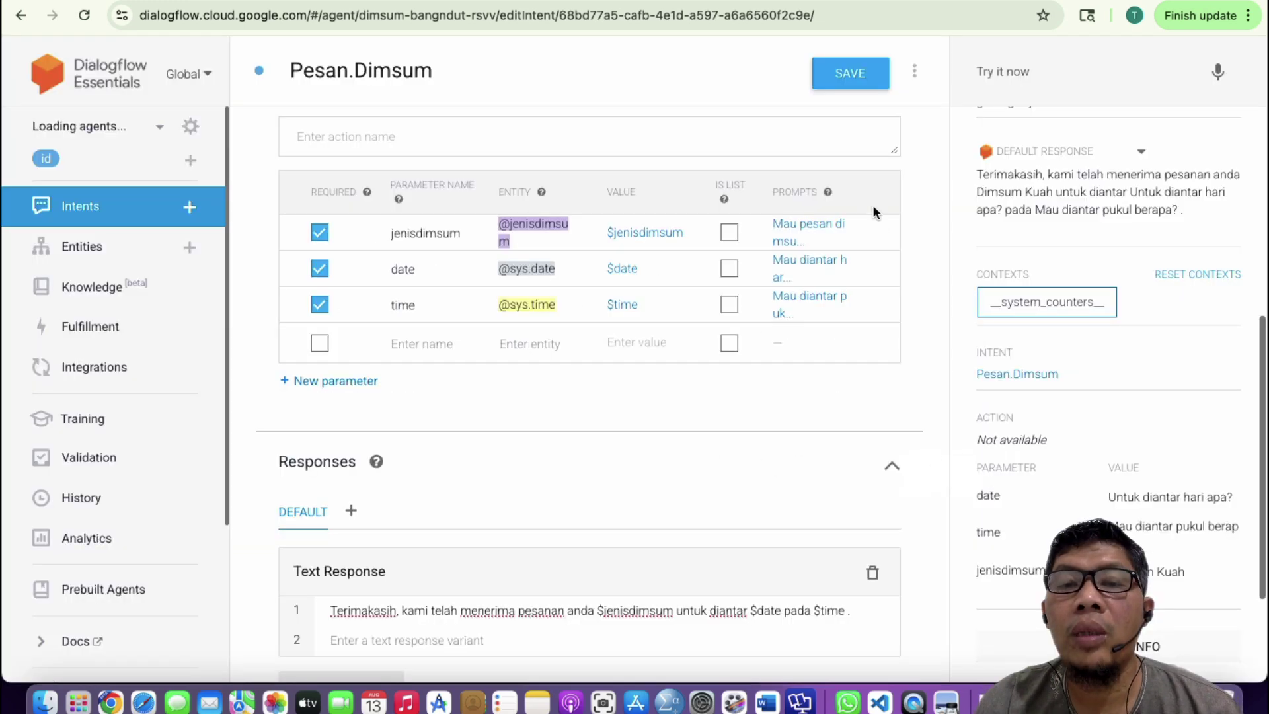
left_click(887, 305)
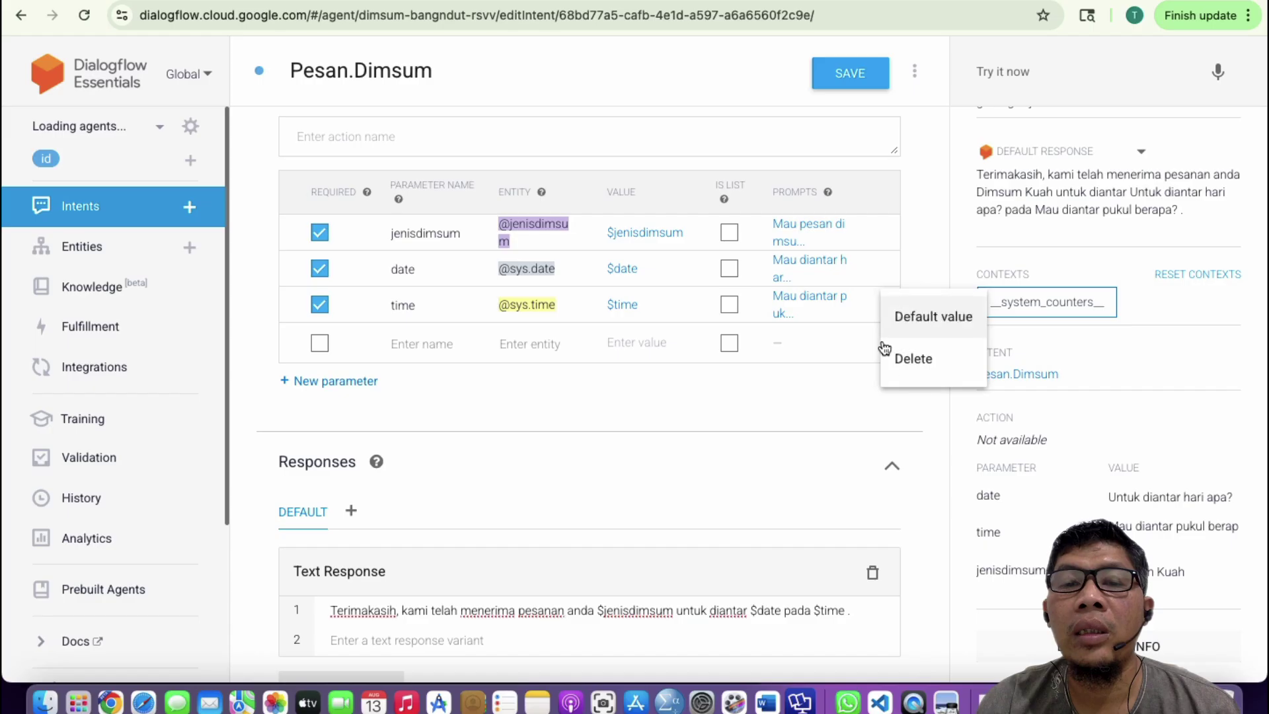
left_click(942, 329)
left_click_drag(480, 391, 148, 383)
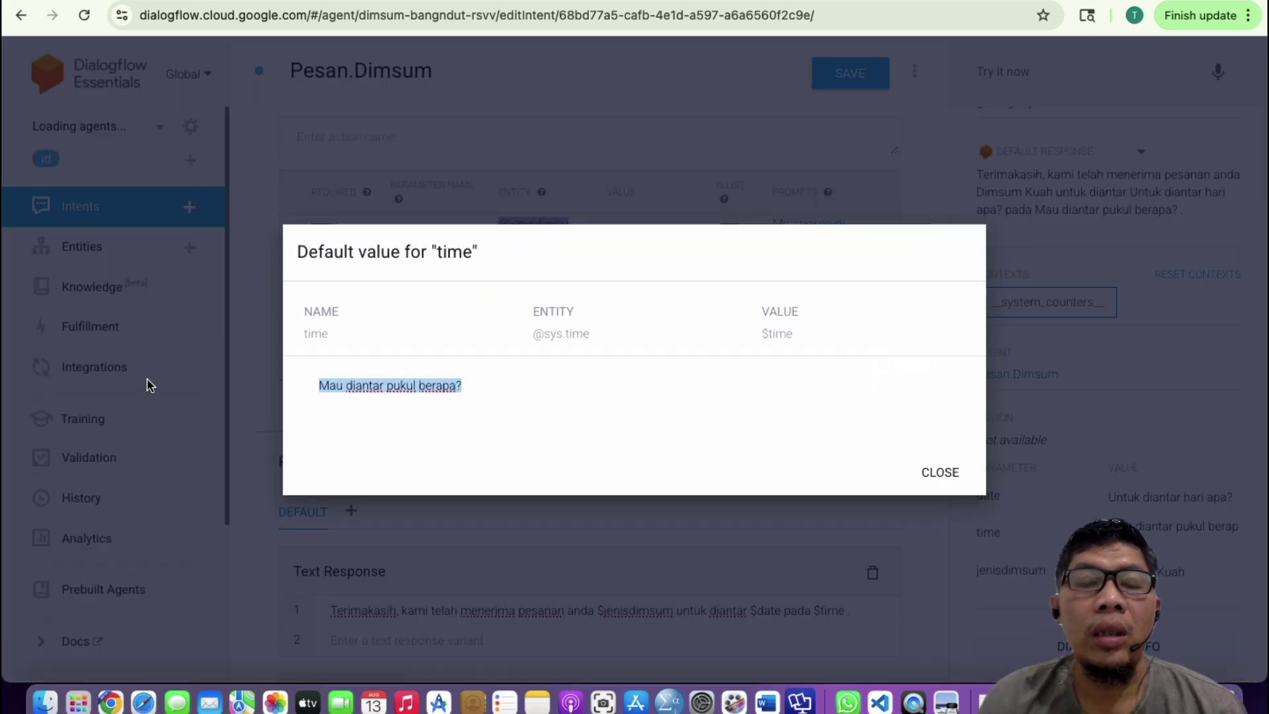
key("BackSpace")
left_click(939, 472)
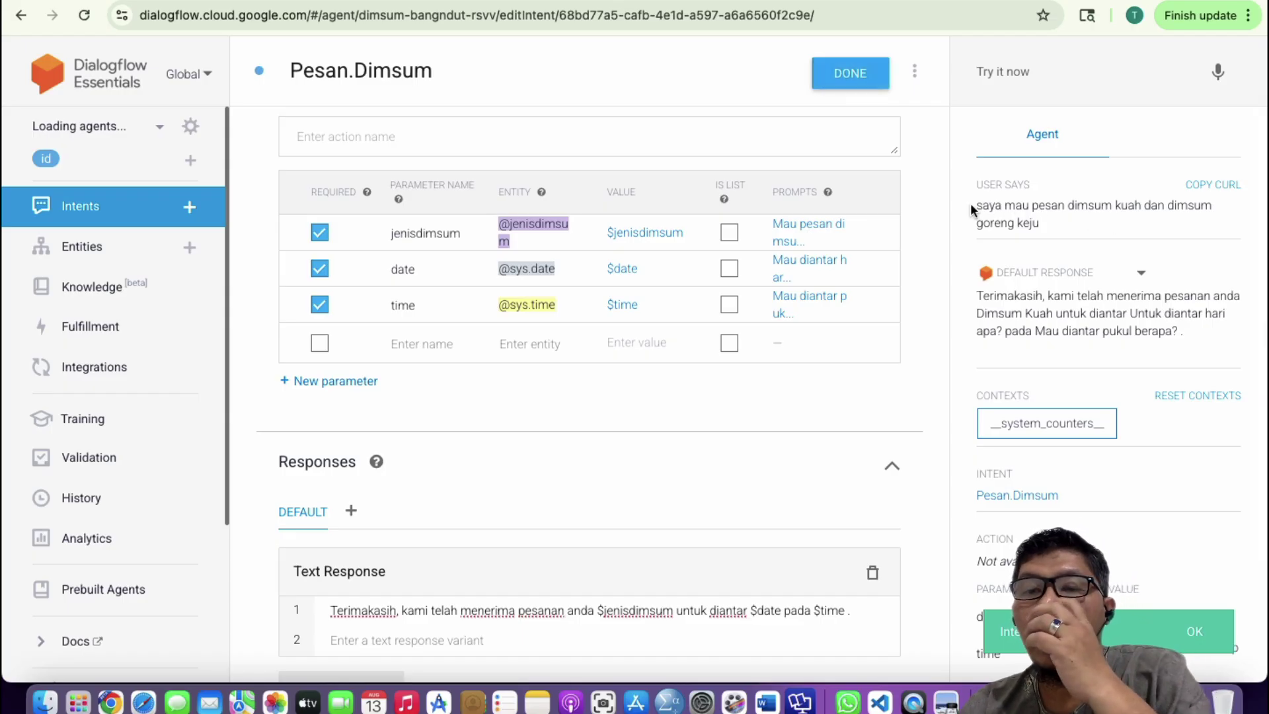
- Resend the earlier dimsum kuah and goreng keju order in Try it now, then review the training phrases
left_click_drag(969, 203, 1049, 251)
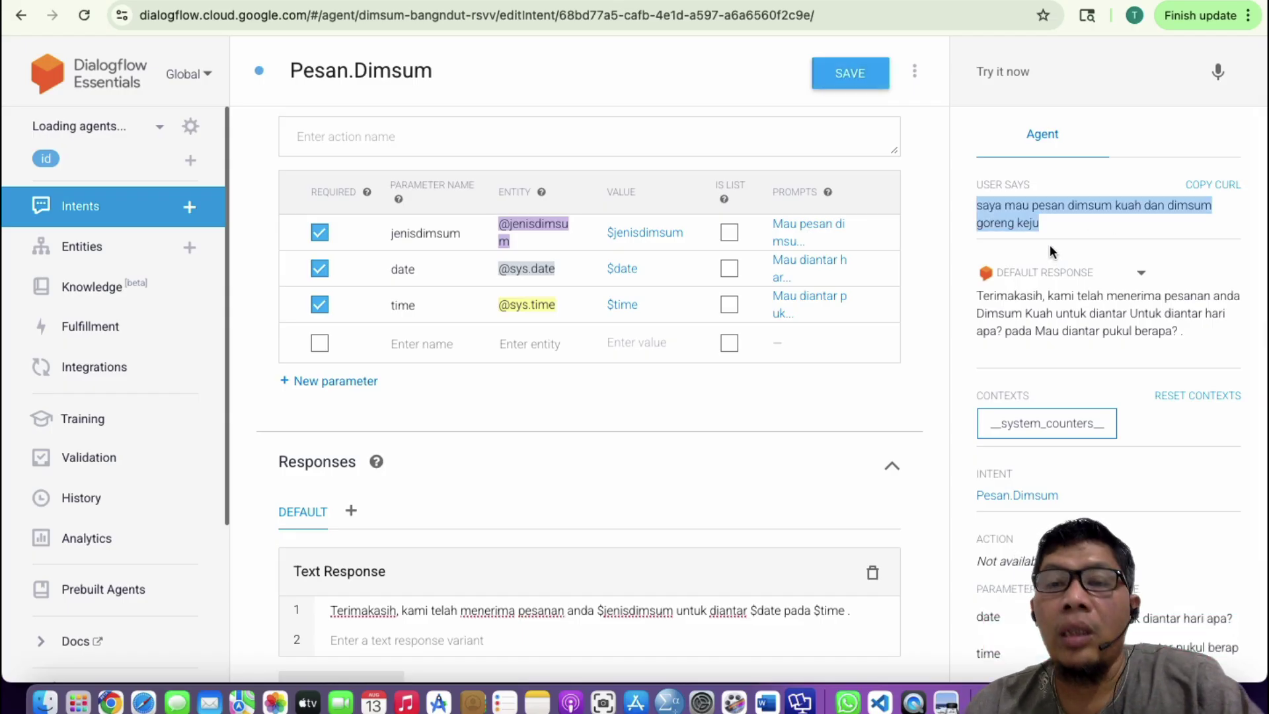
left_click(1004, 73)
left_click(1057, 112)
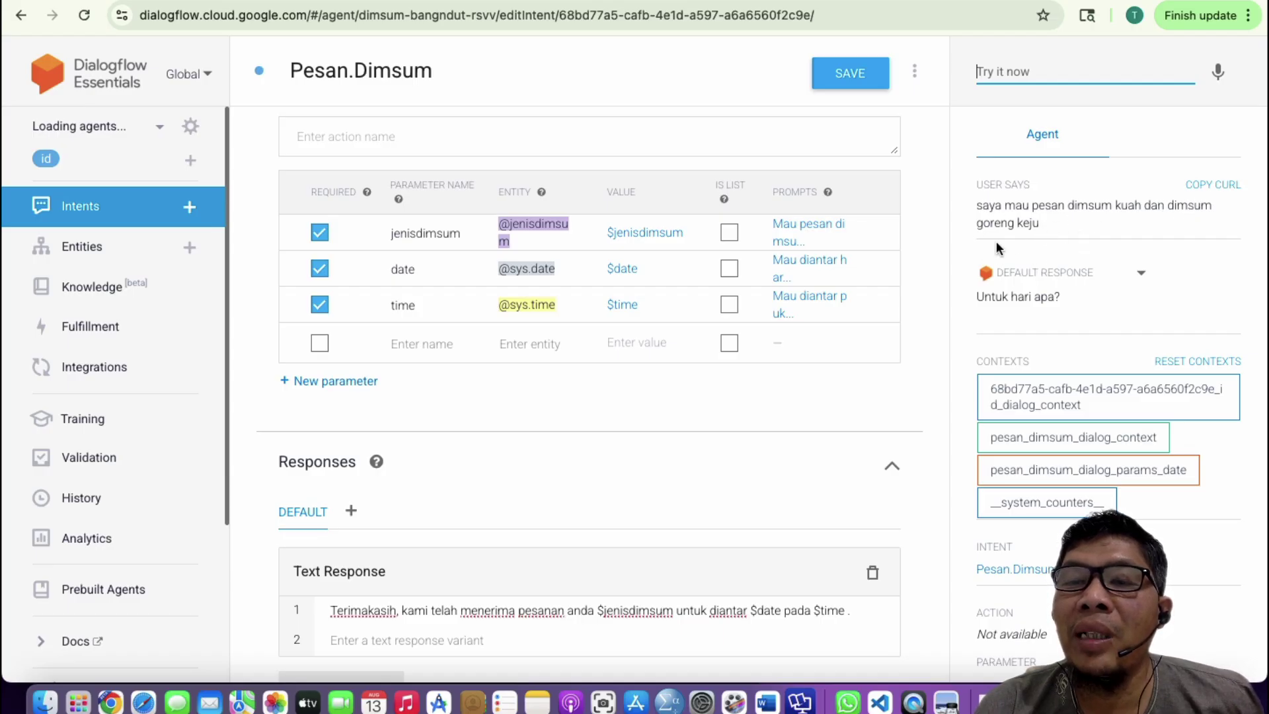
scroll(560, 288, "up", 3)
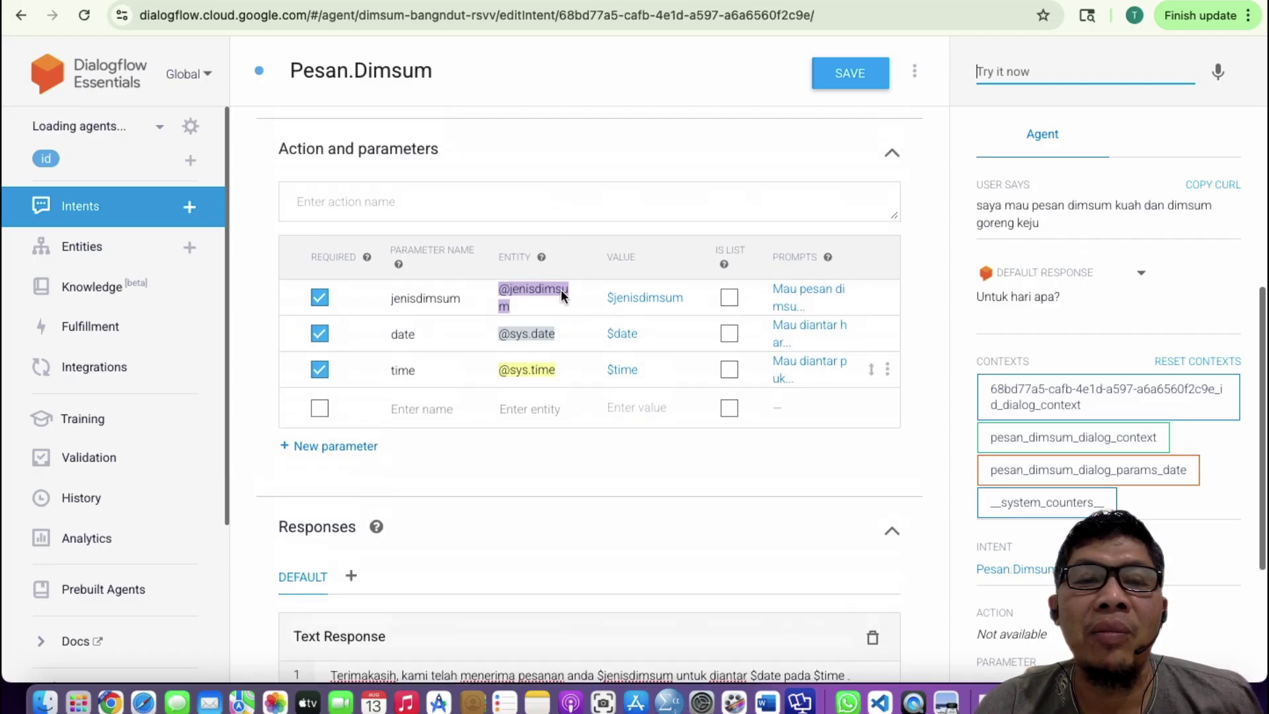
scroll(561, 291, "up", 4)
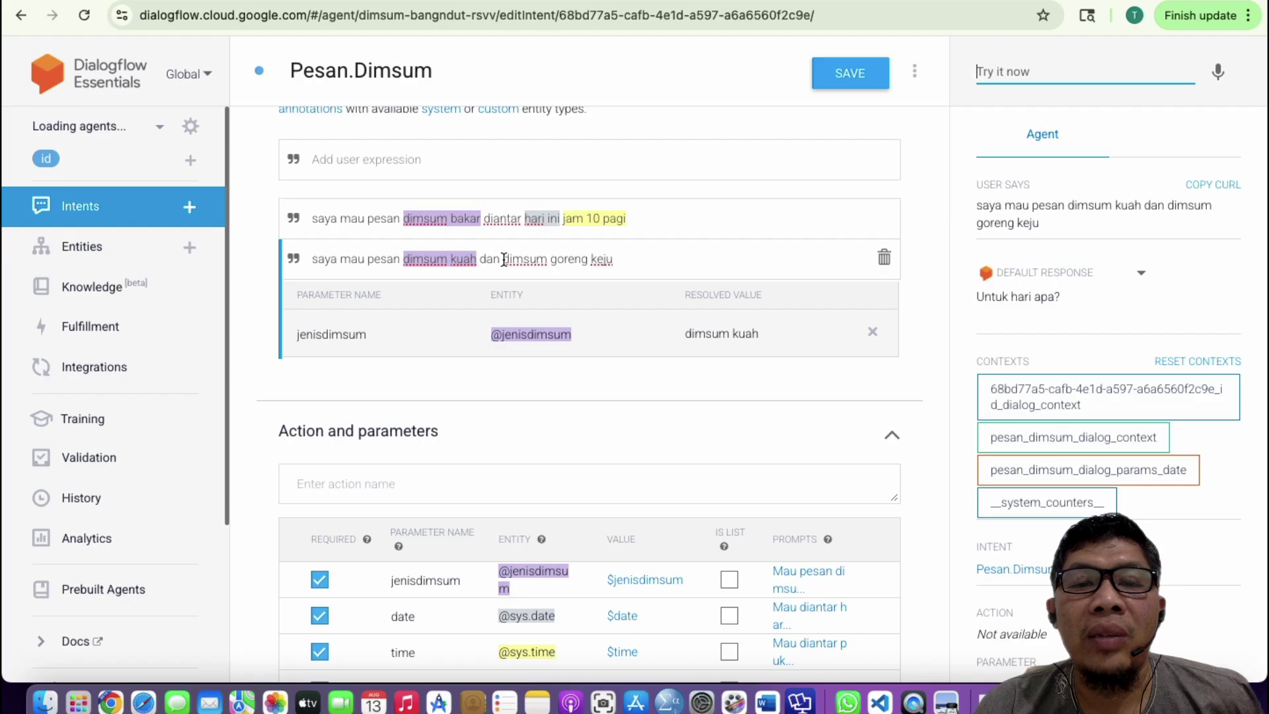
left_click_drag(503, 259, 620, 261)
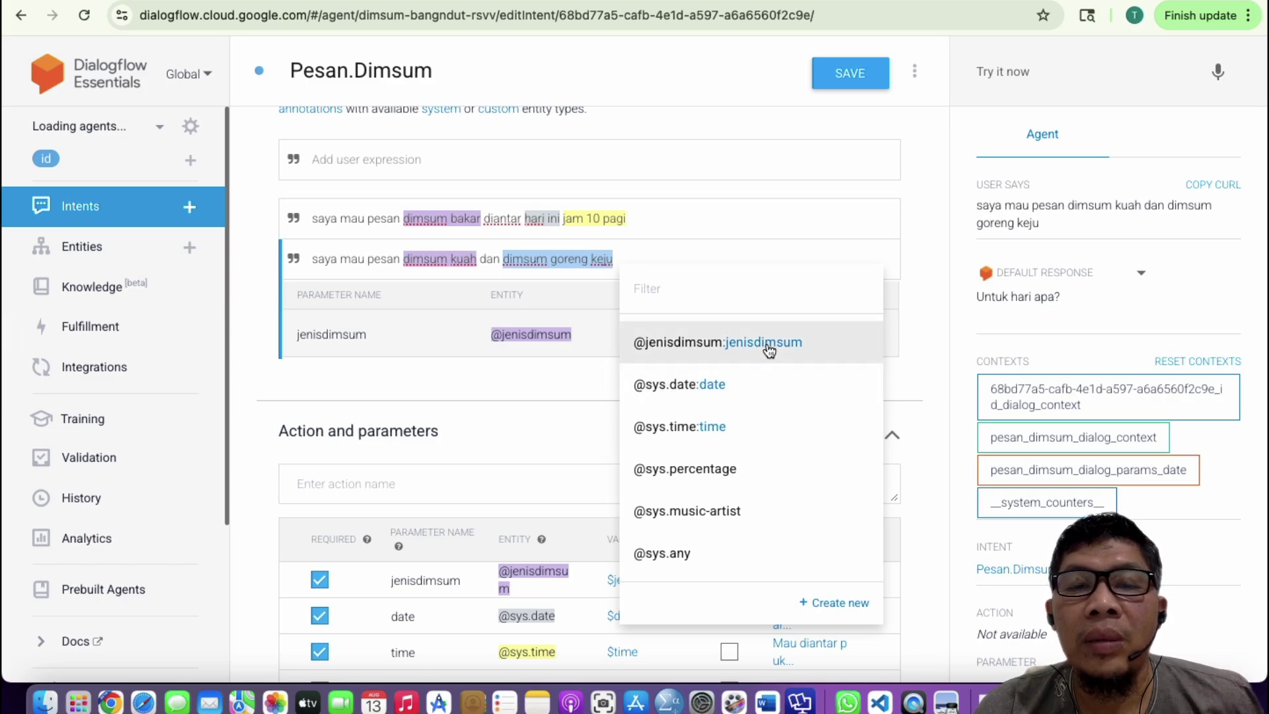
left_click(769, 344)
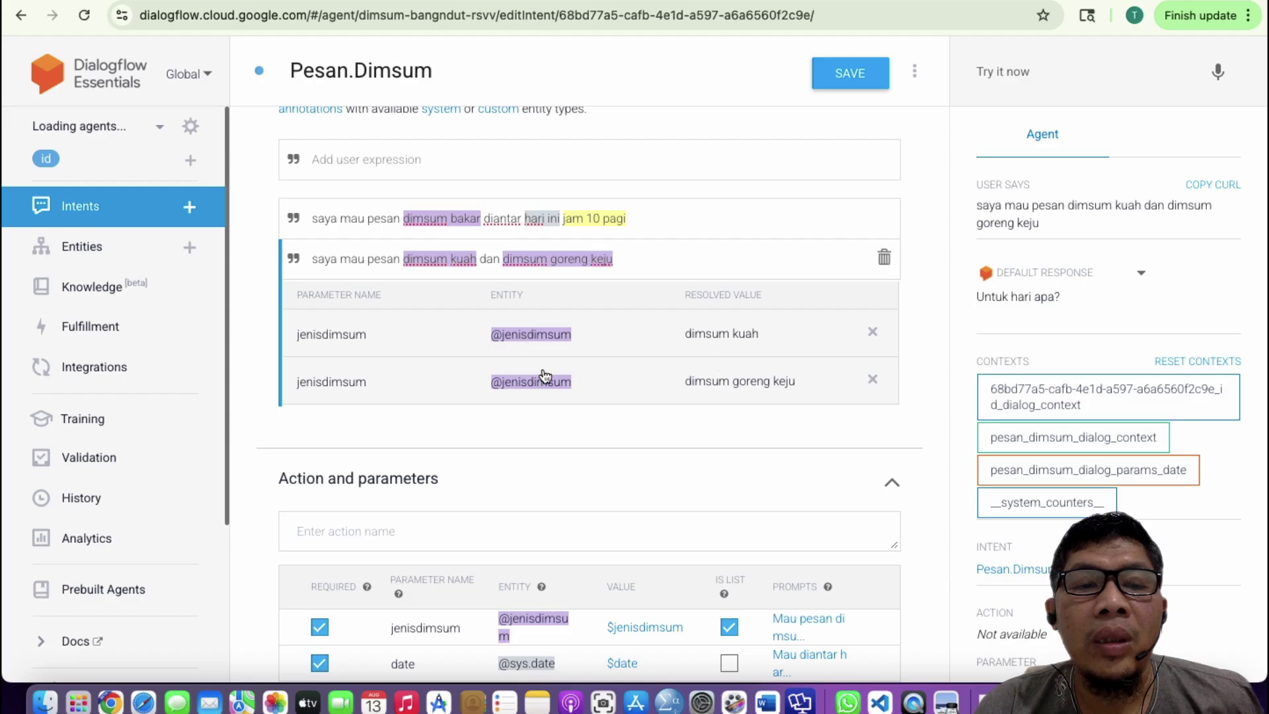
scroll(581, 423, "down", 5)
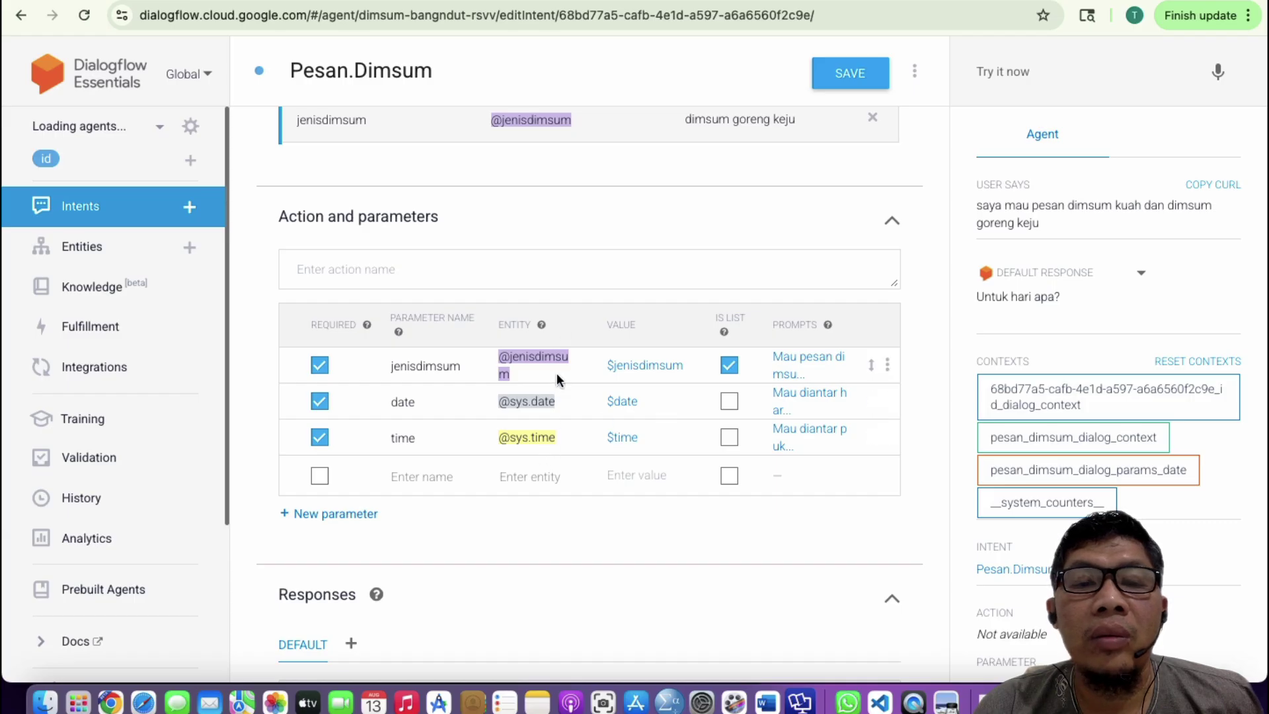
scroll(604, 196, "up", 2)
left_click(867, 74)
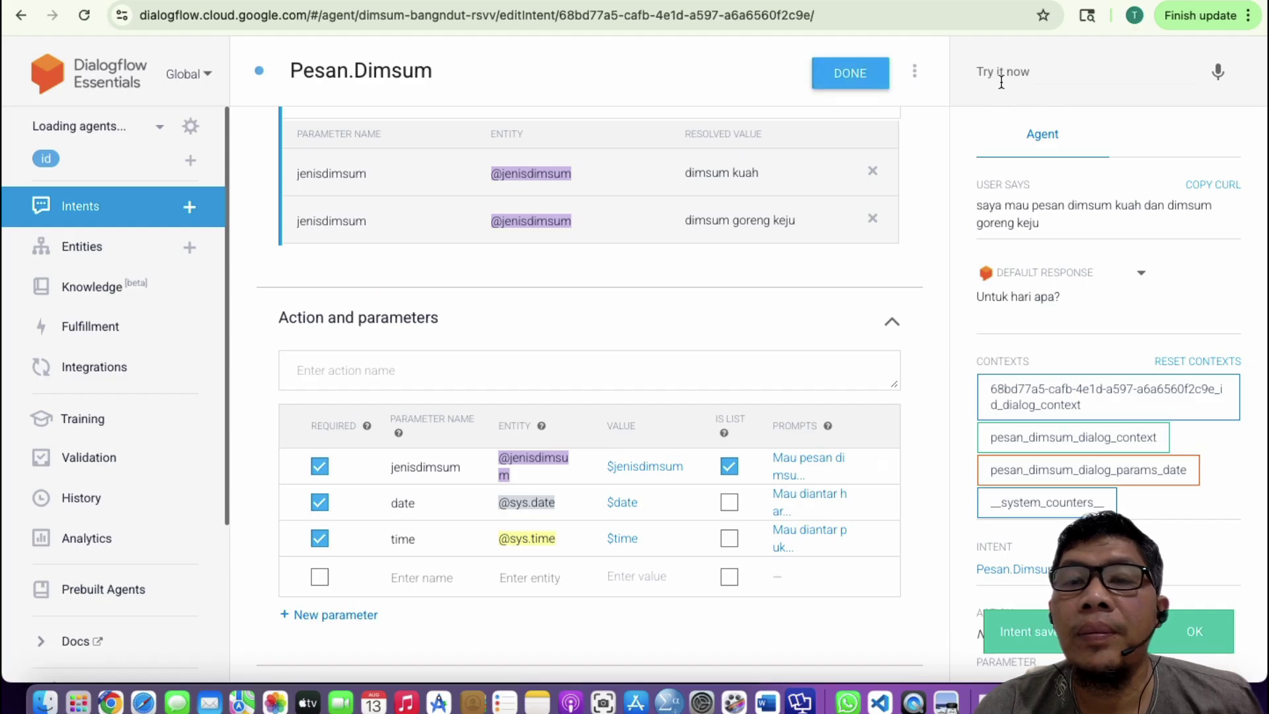
- Resend the earlier dimsum order phrase in the test console
scroll(622, 462, "up", 1)
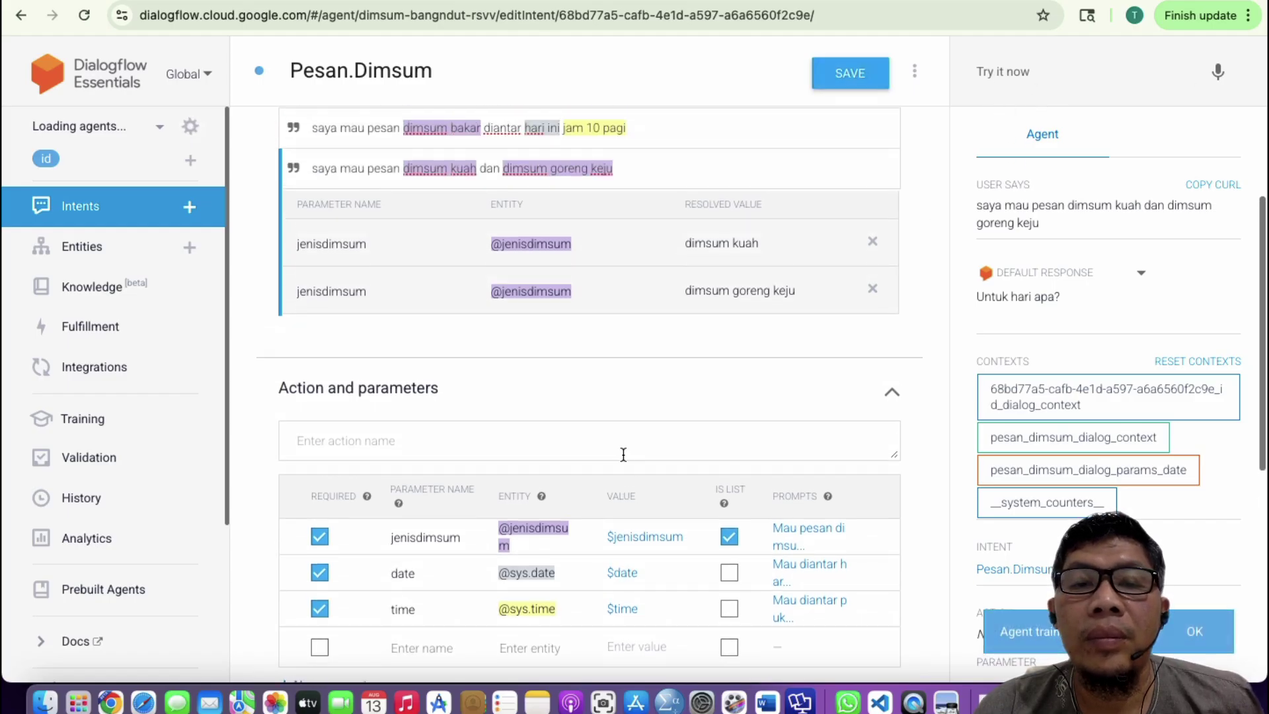
scroll(623, 454, "up", 1)
left_click(1025, 60)
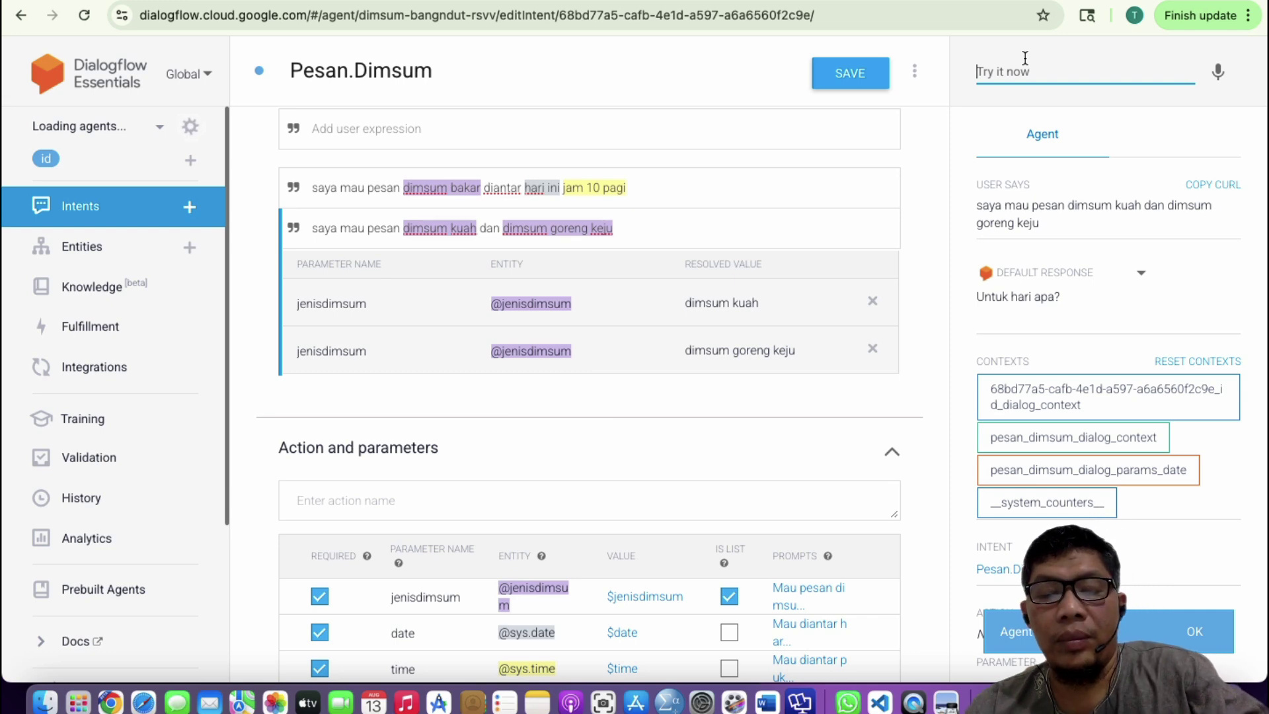
key("Down")
key("Return")
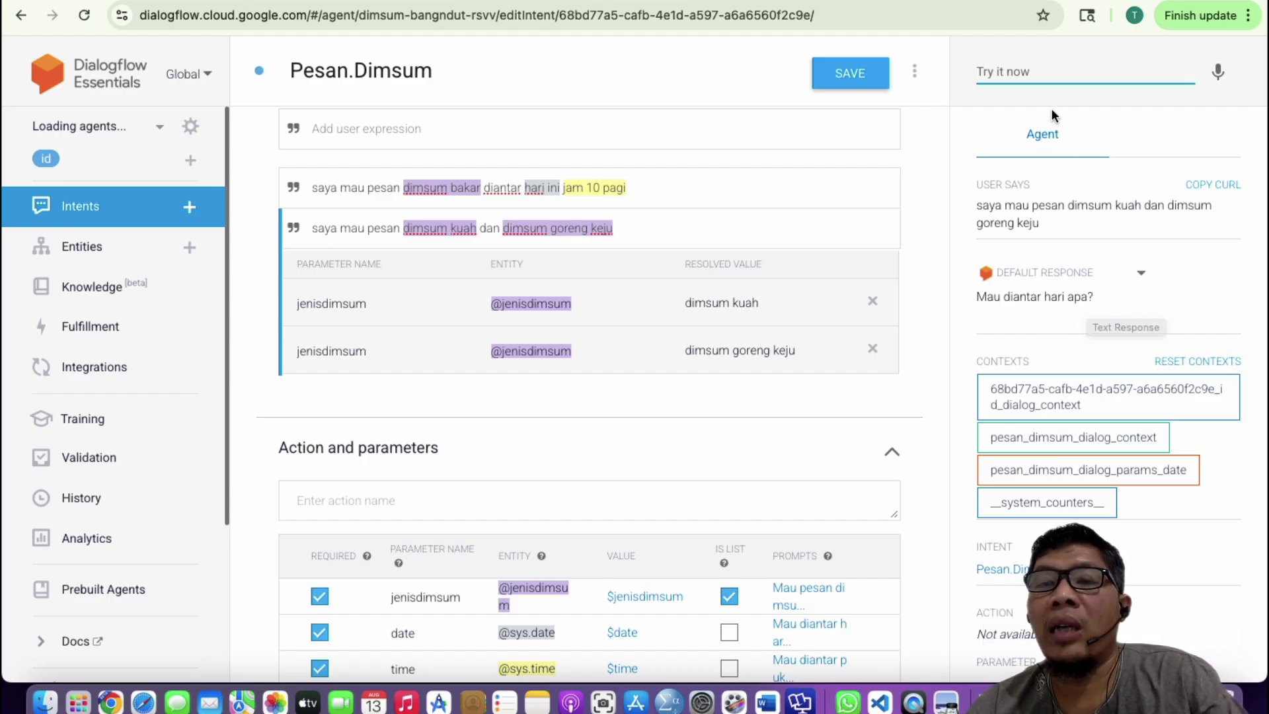
- Answer the follow-ups with 'hari ini' for the day and 'jam 2 siang' for the time
scroll(1050, 108, "up", 2)
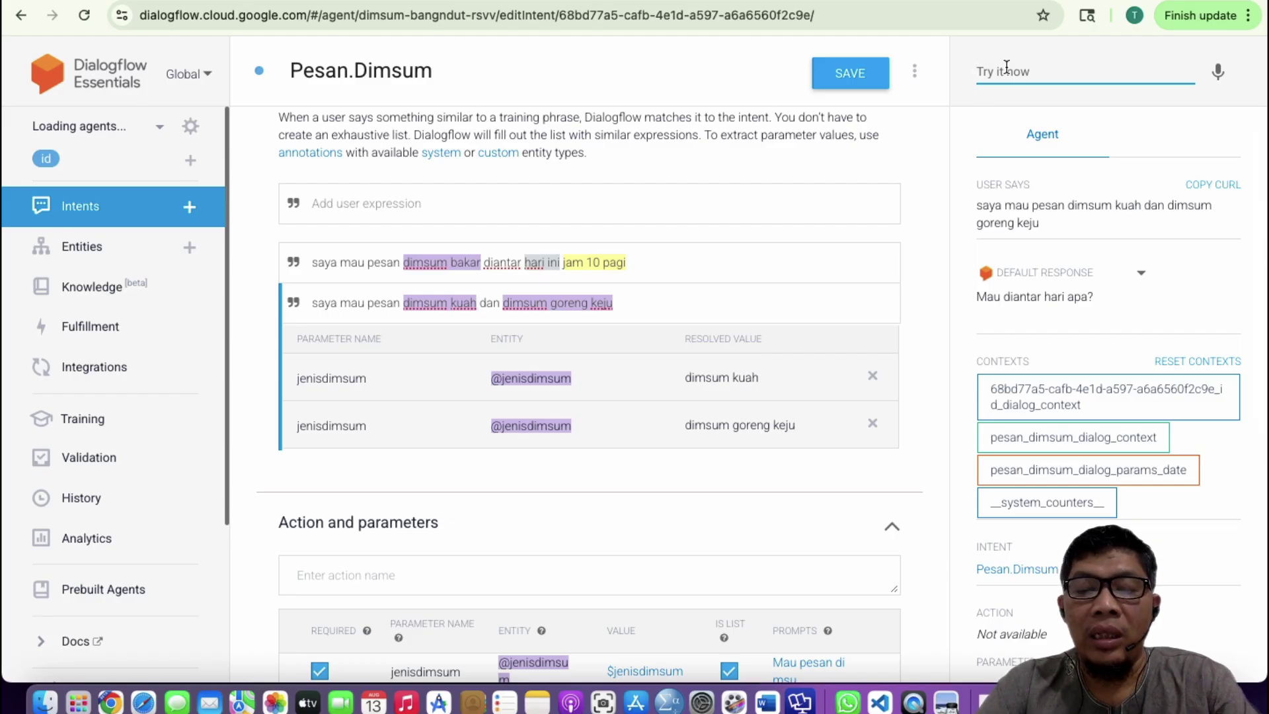
type("hari ini")
key("Return")
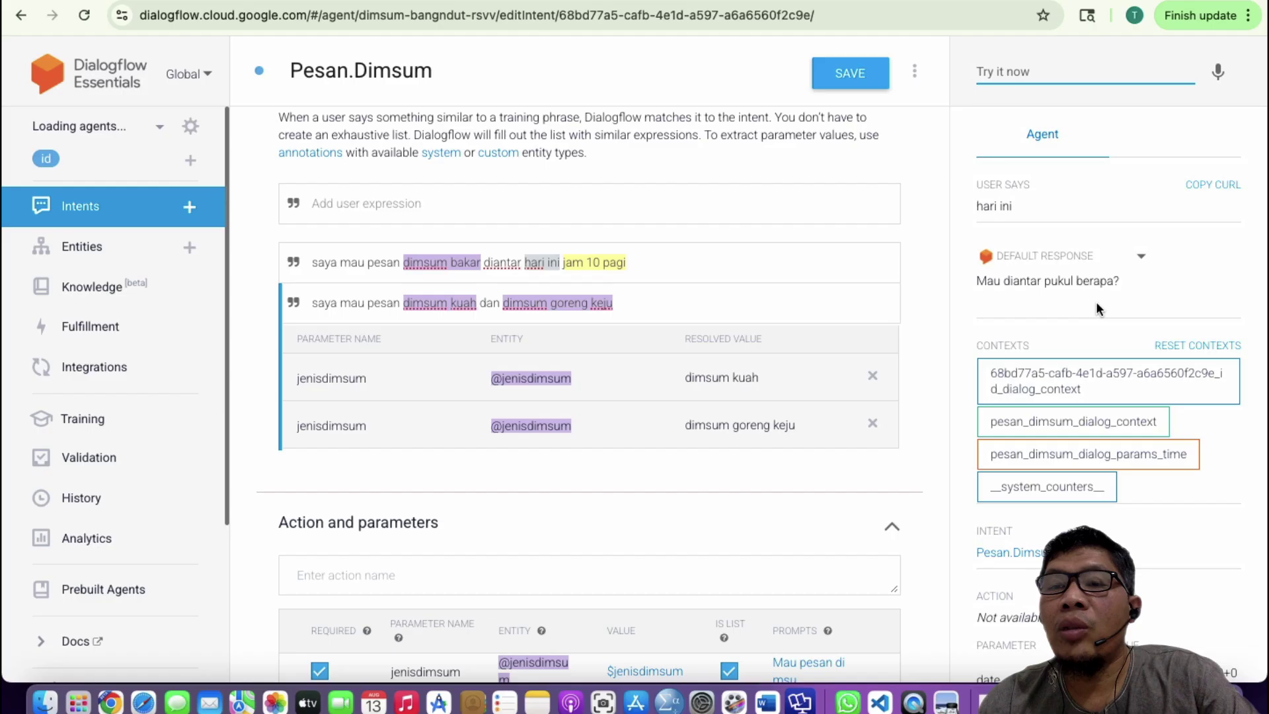
left_click(1013, 60)
type("jam 2")
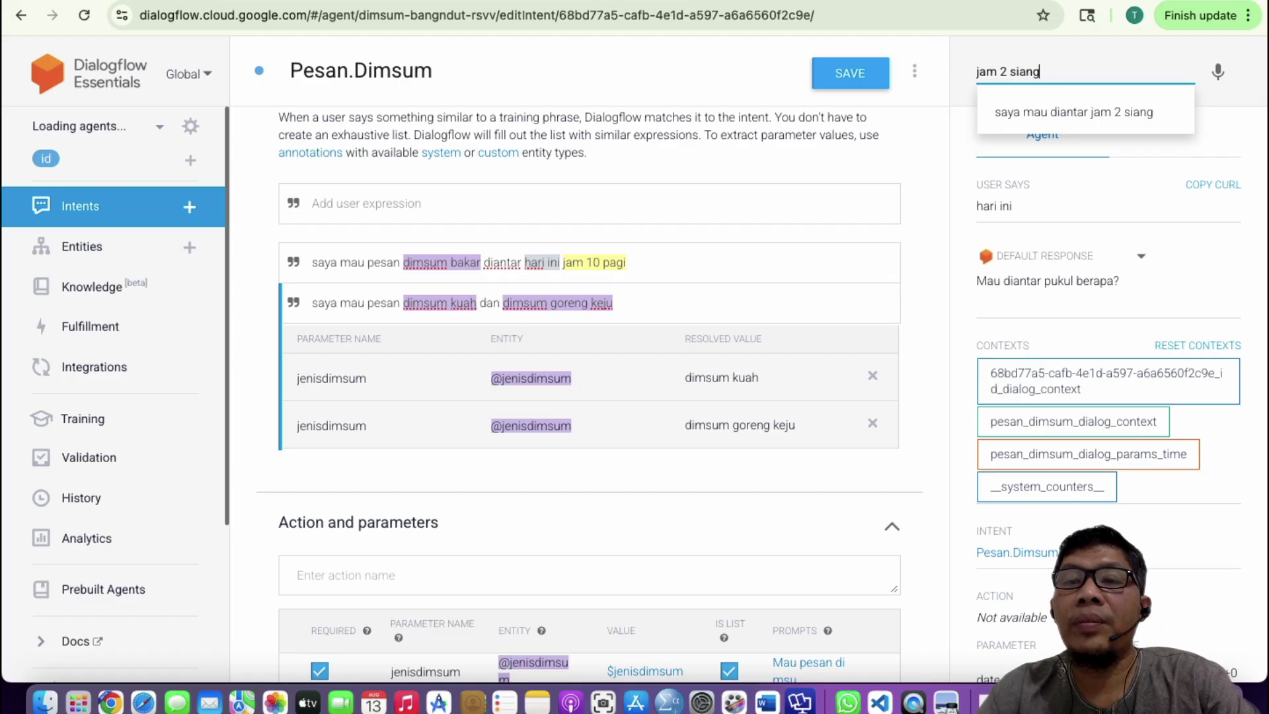
type(" siang")
key("Return")
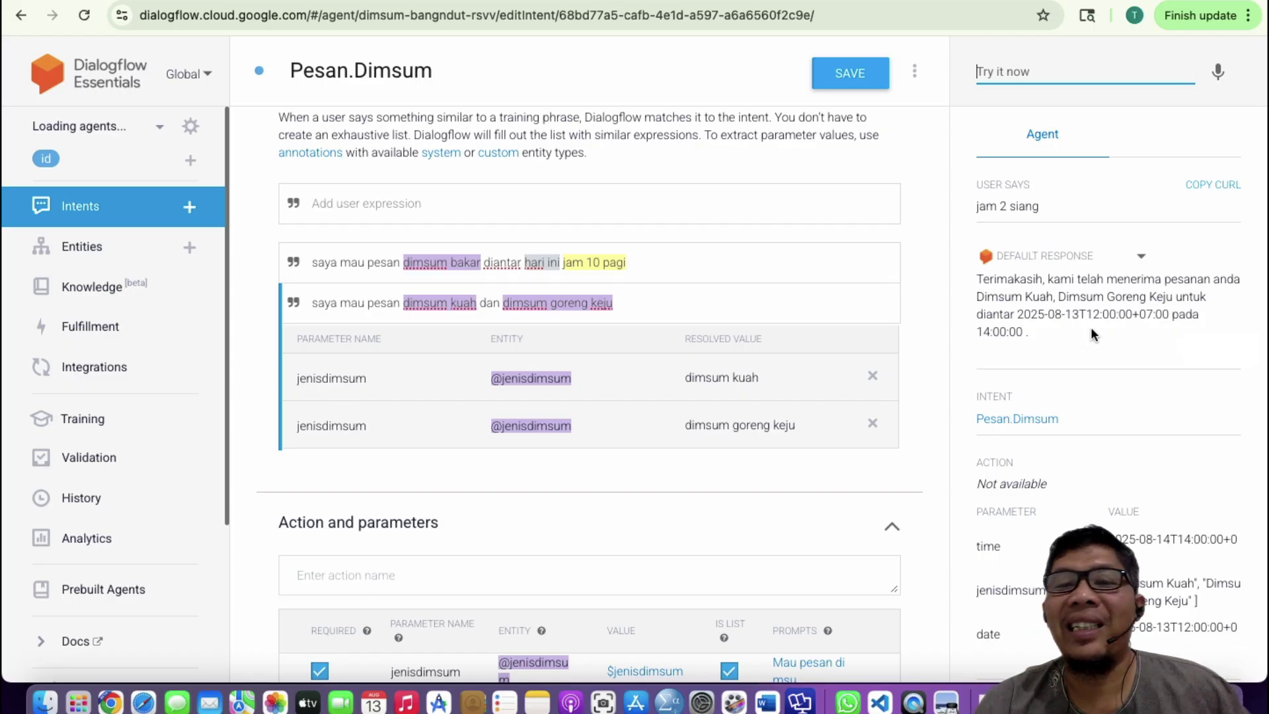
scroll(627, 372, "down", 3)
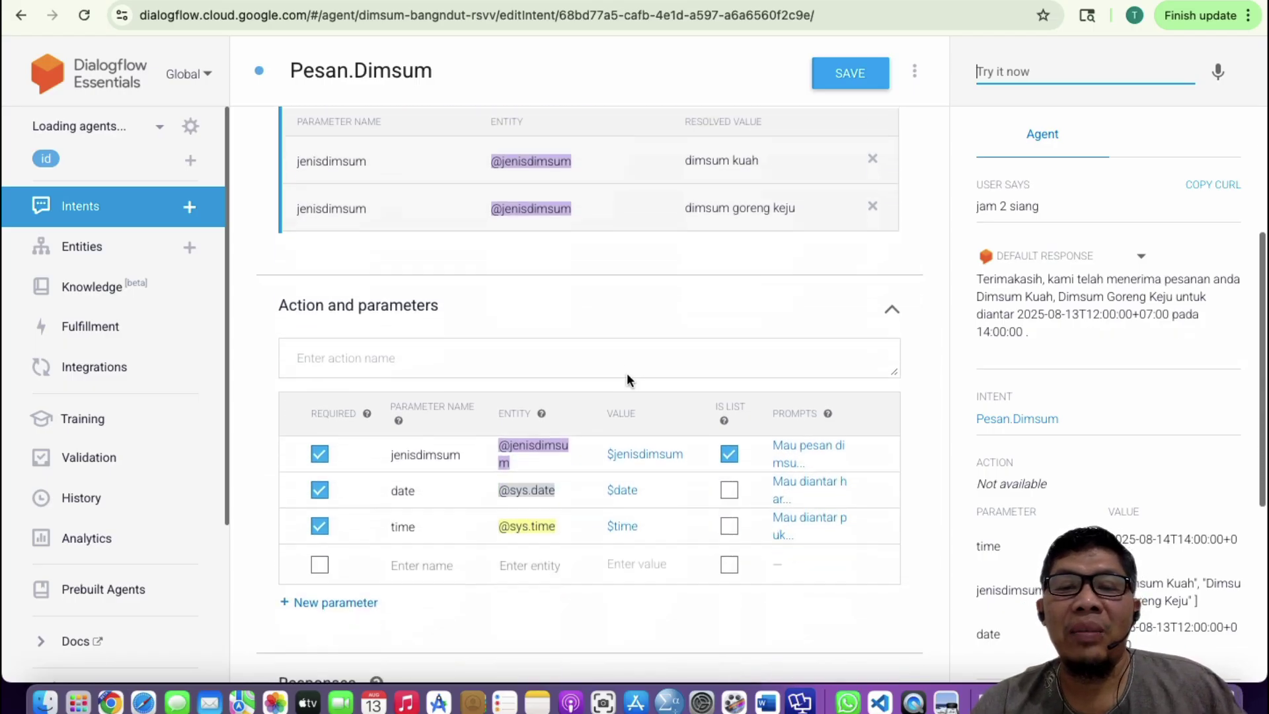
scroll(626, 379, "down", 3)
scroll(628, 375, "down", 3)
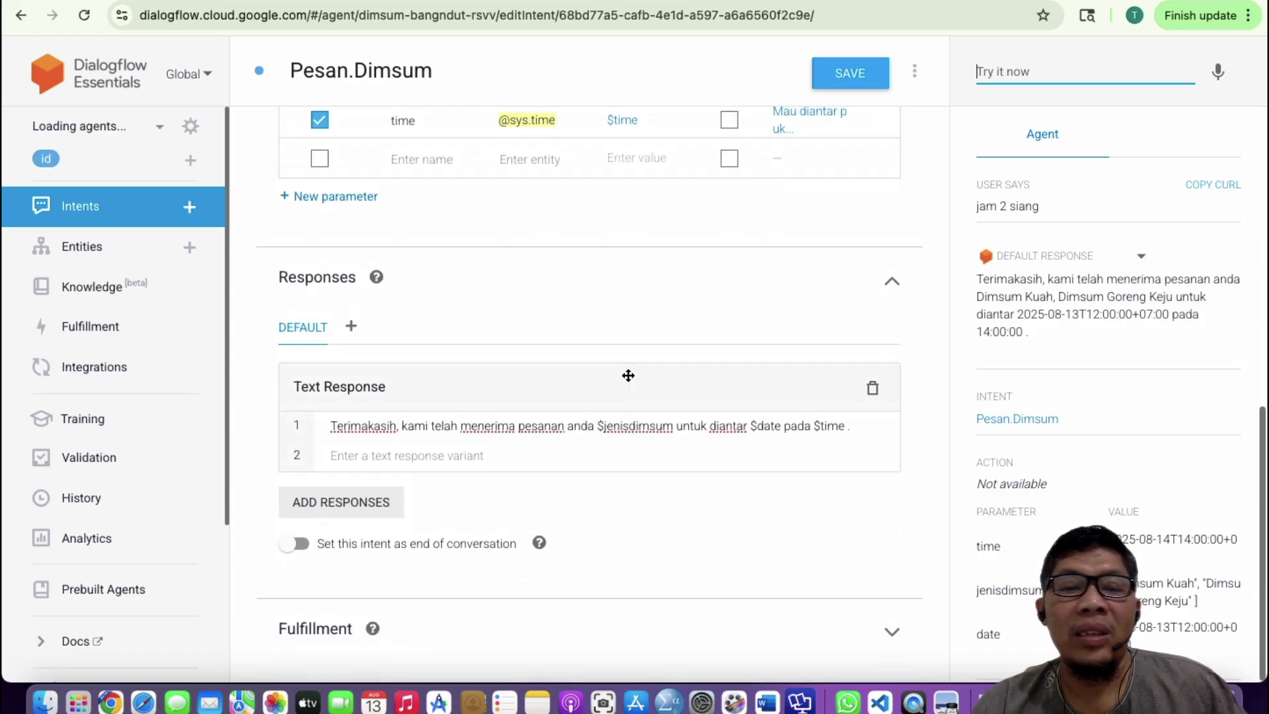
scroll(632, 352, "up", 6)
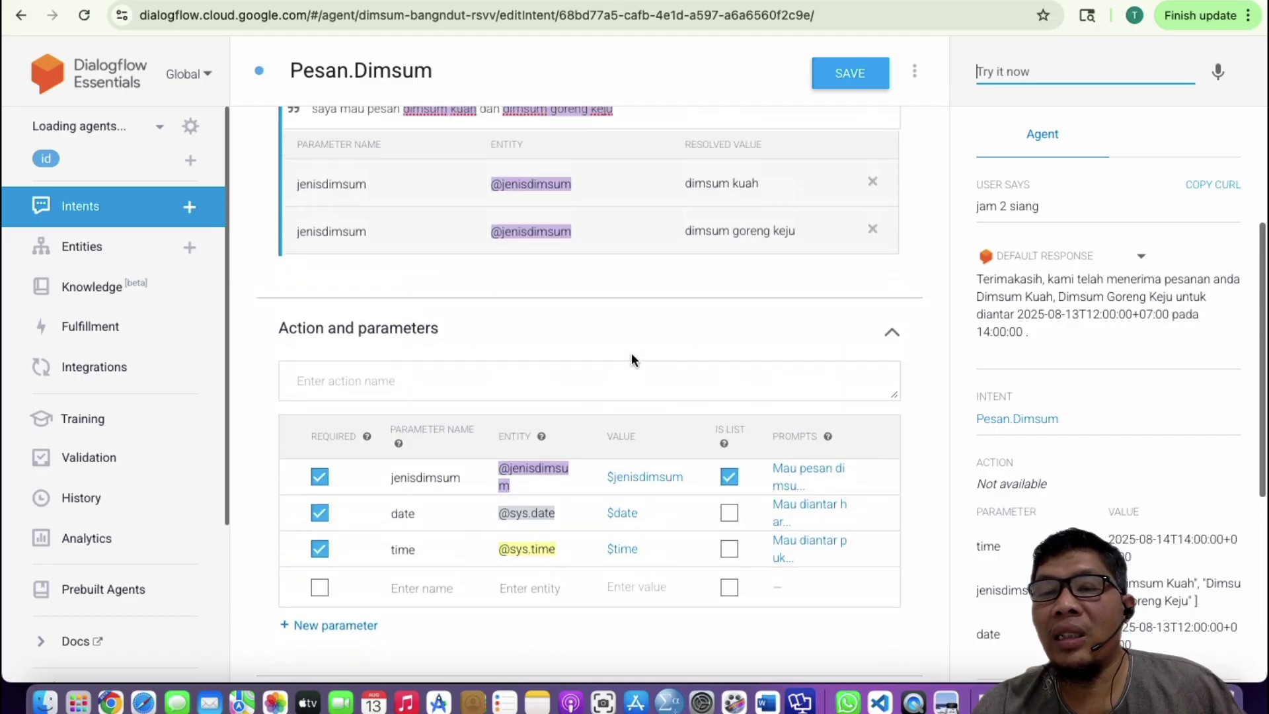
scroll(926, 388, "up", 3)
scroll(926, 388, "up", 2)
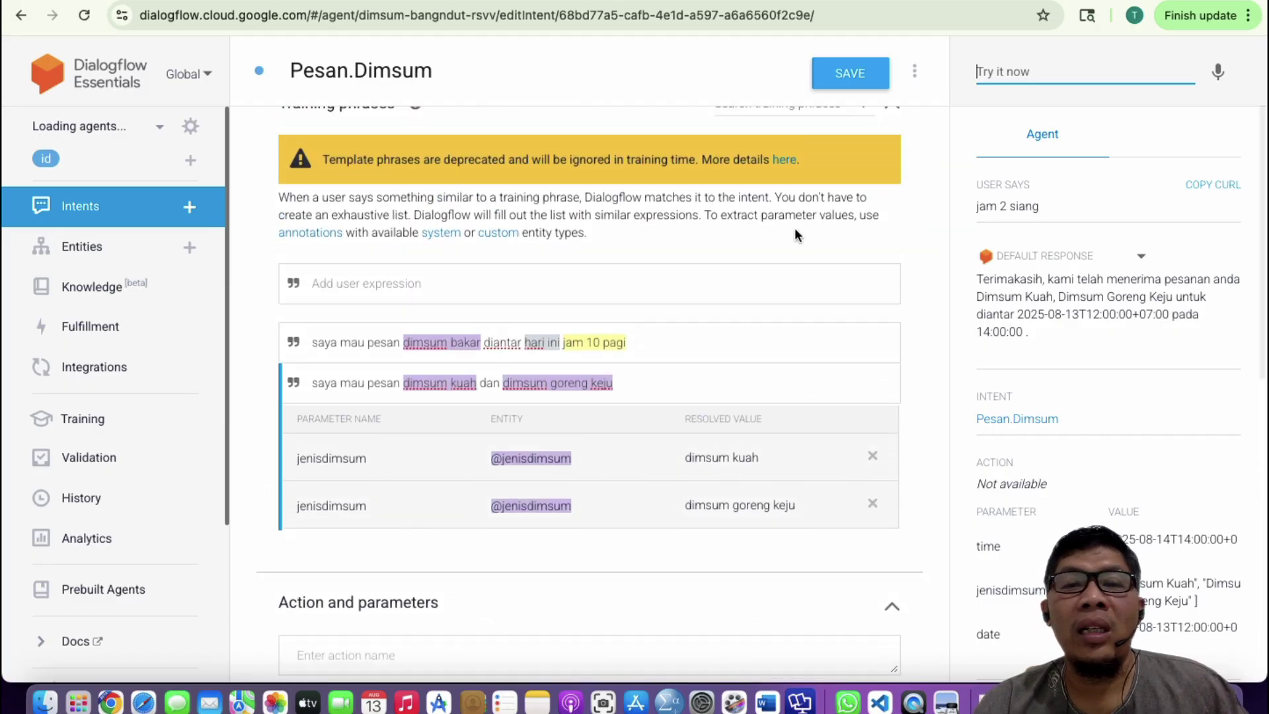
scroll(795, 231, "up", 3)
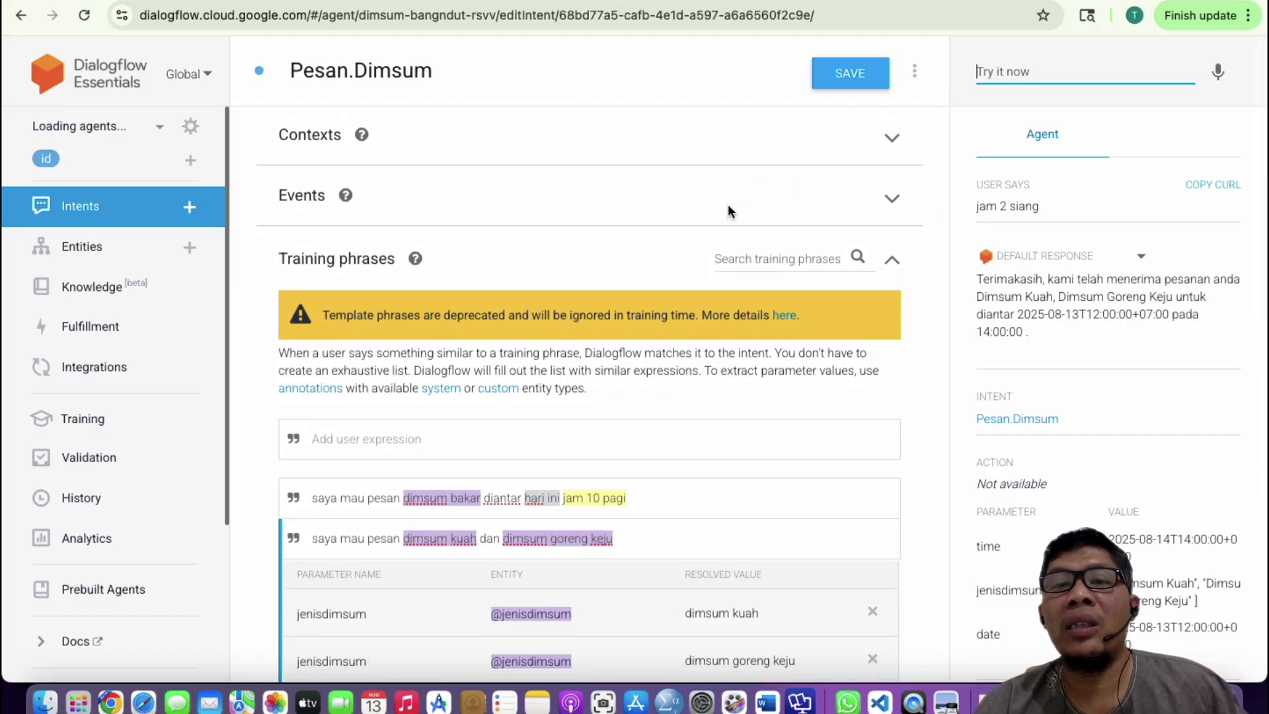